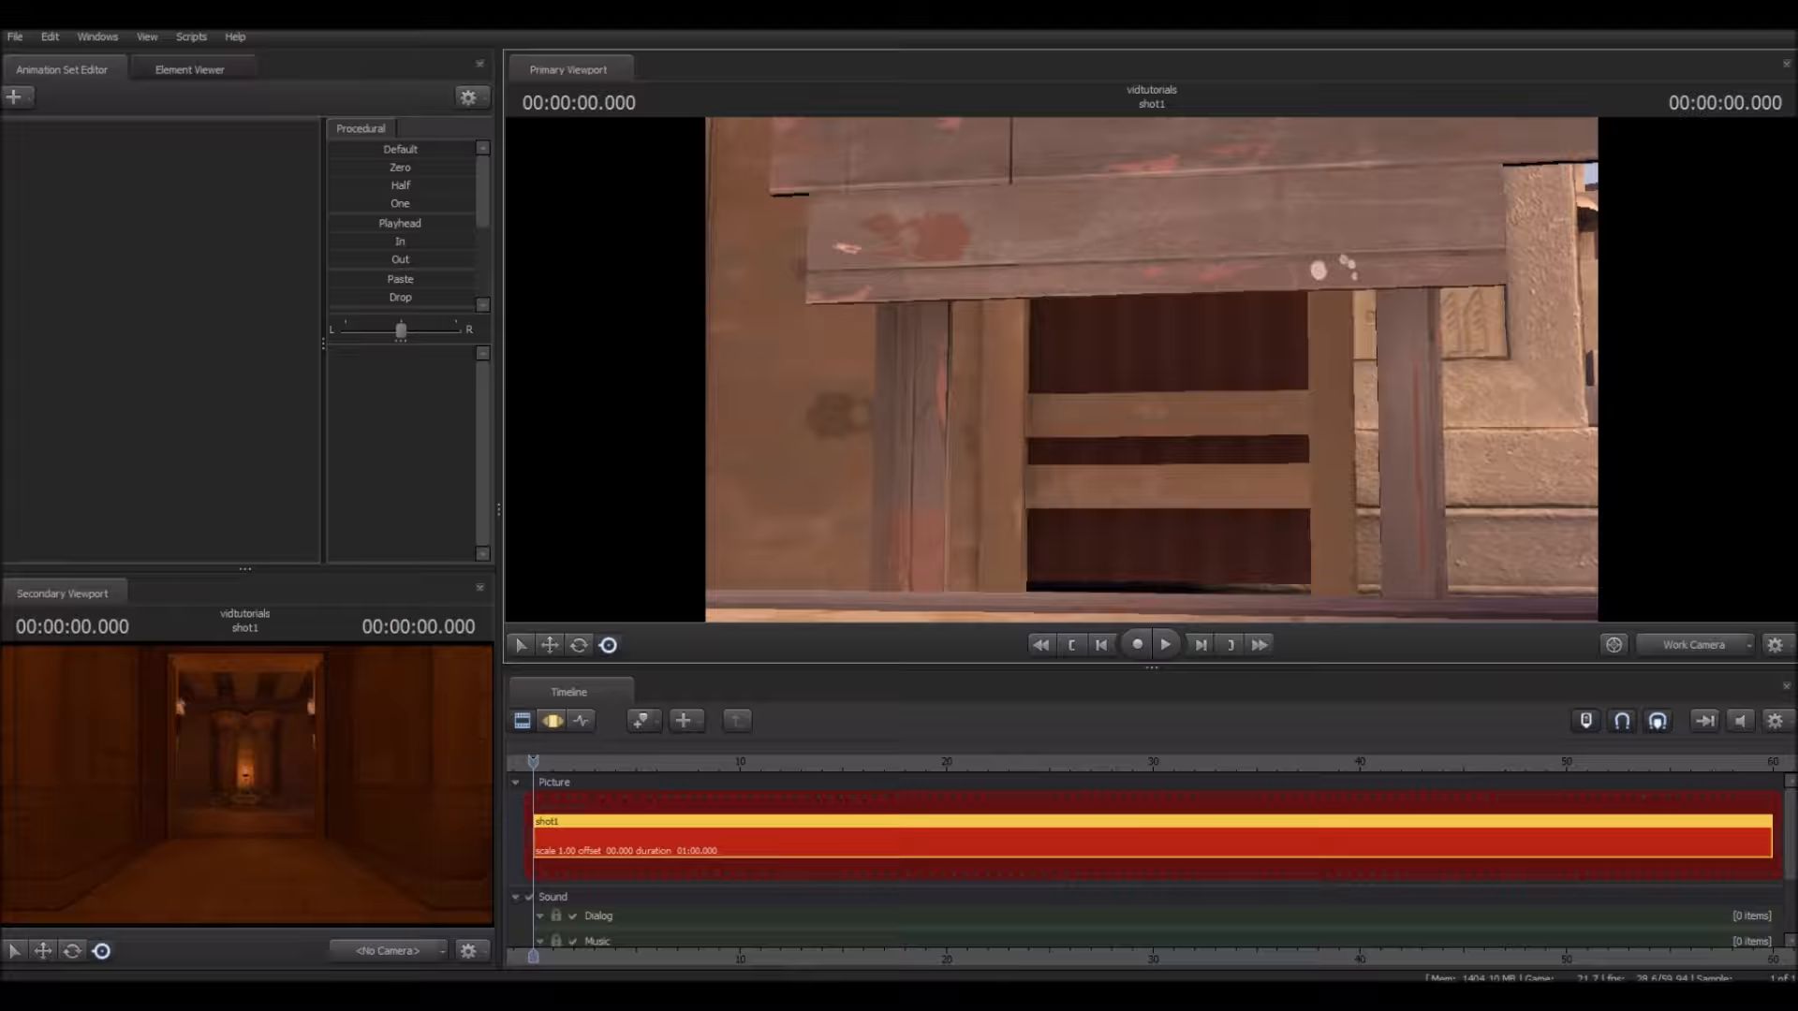
# Step: Fly the work camera from the wooden structure to the open sandy area facing the ramp and rocks
pyautogui.moveTo(1152, 370); pyautogui.dragTo(1330, 412)
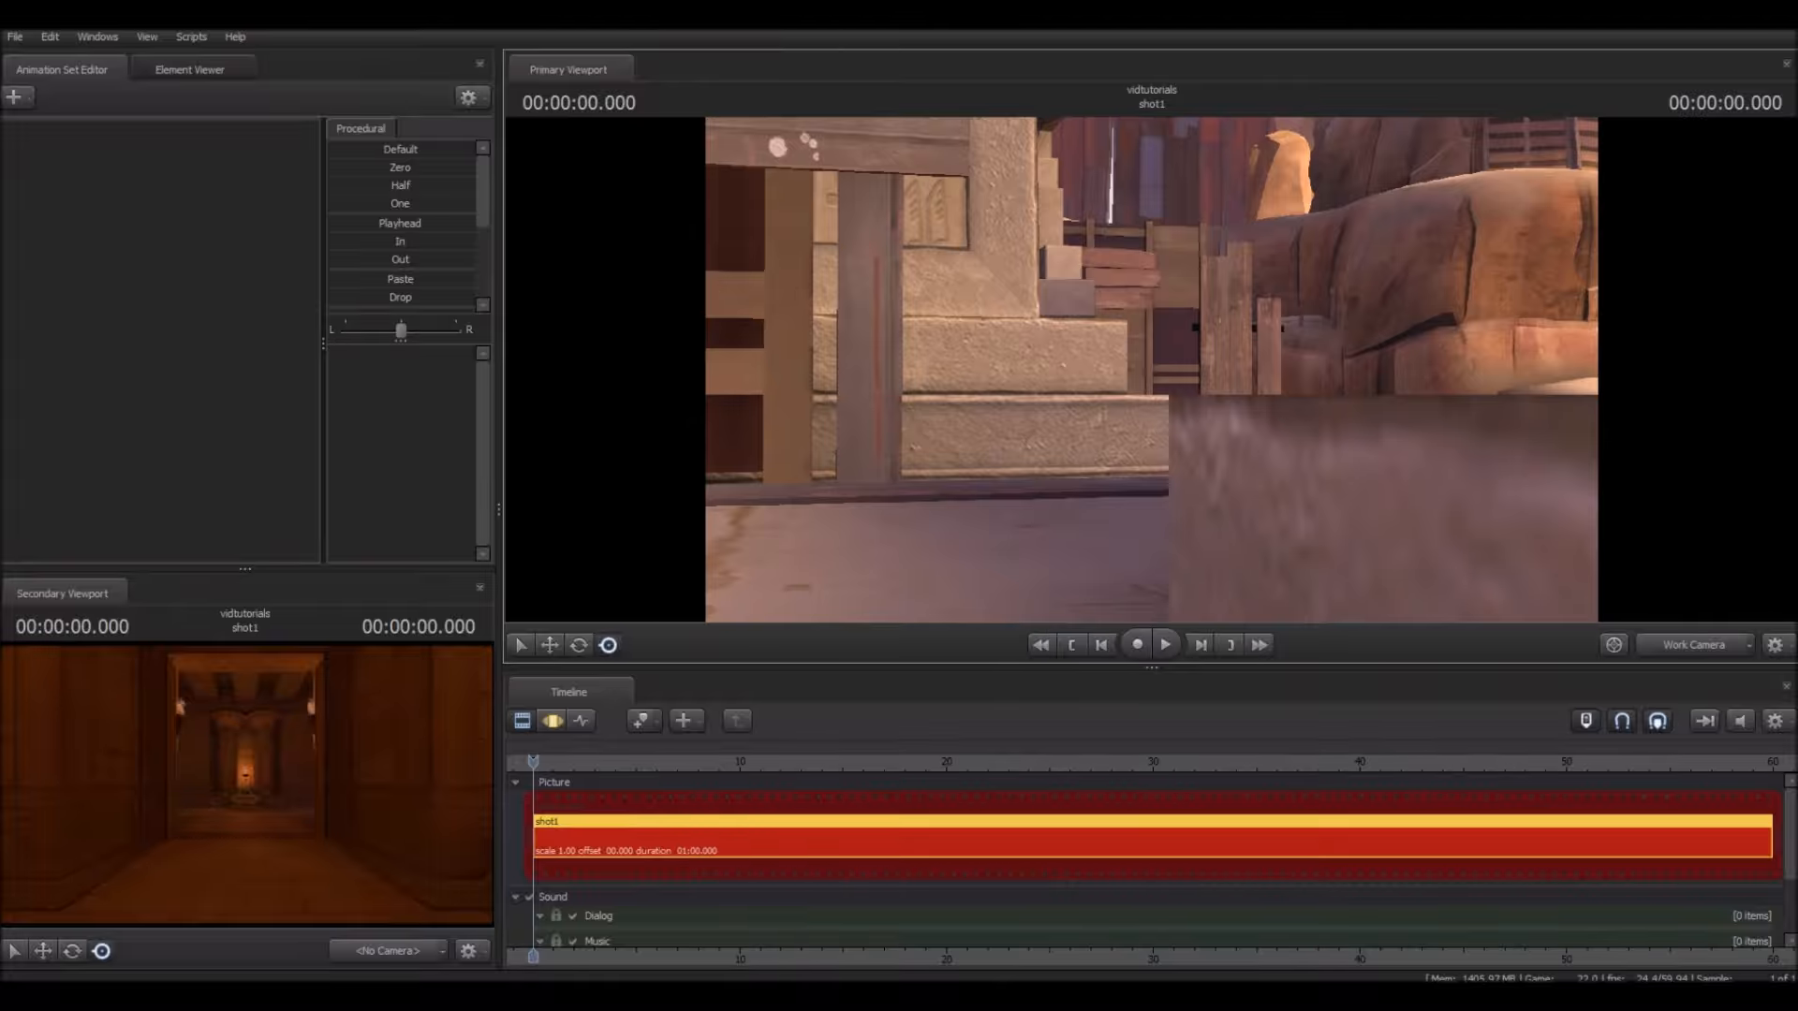
pyautogui.moveTo(1151, 370); pyautogui.dragTo(1395, 468)
pyautogui.press('w')
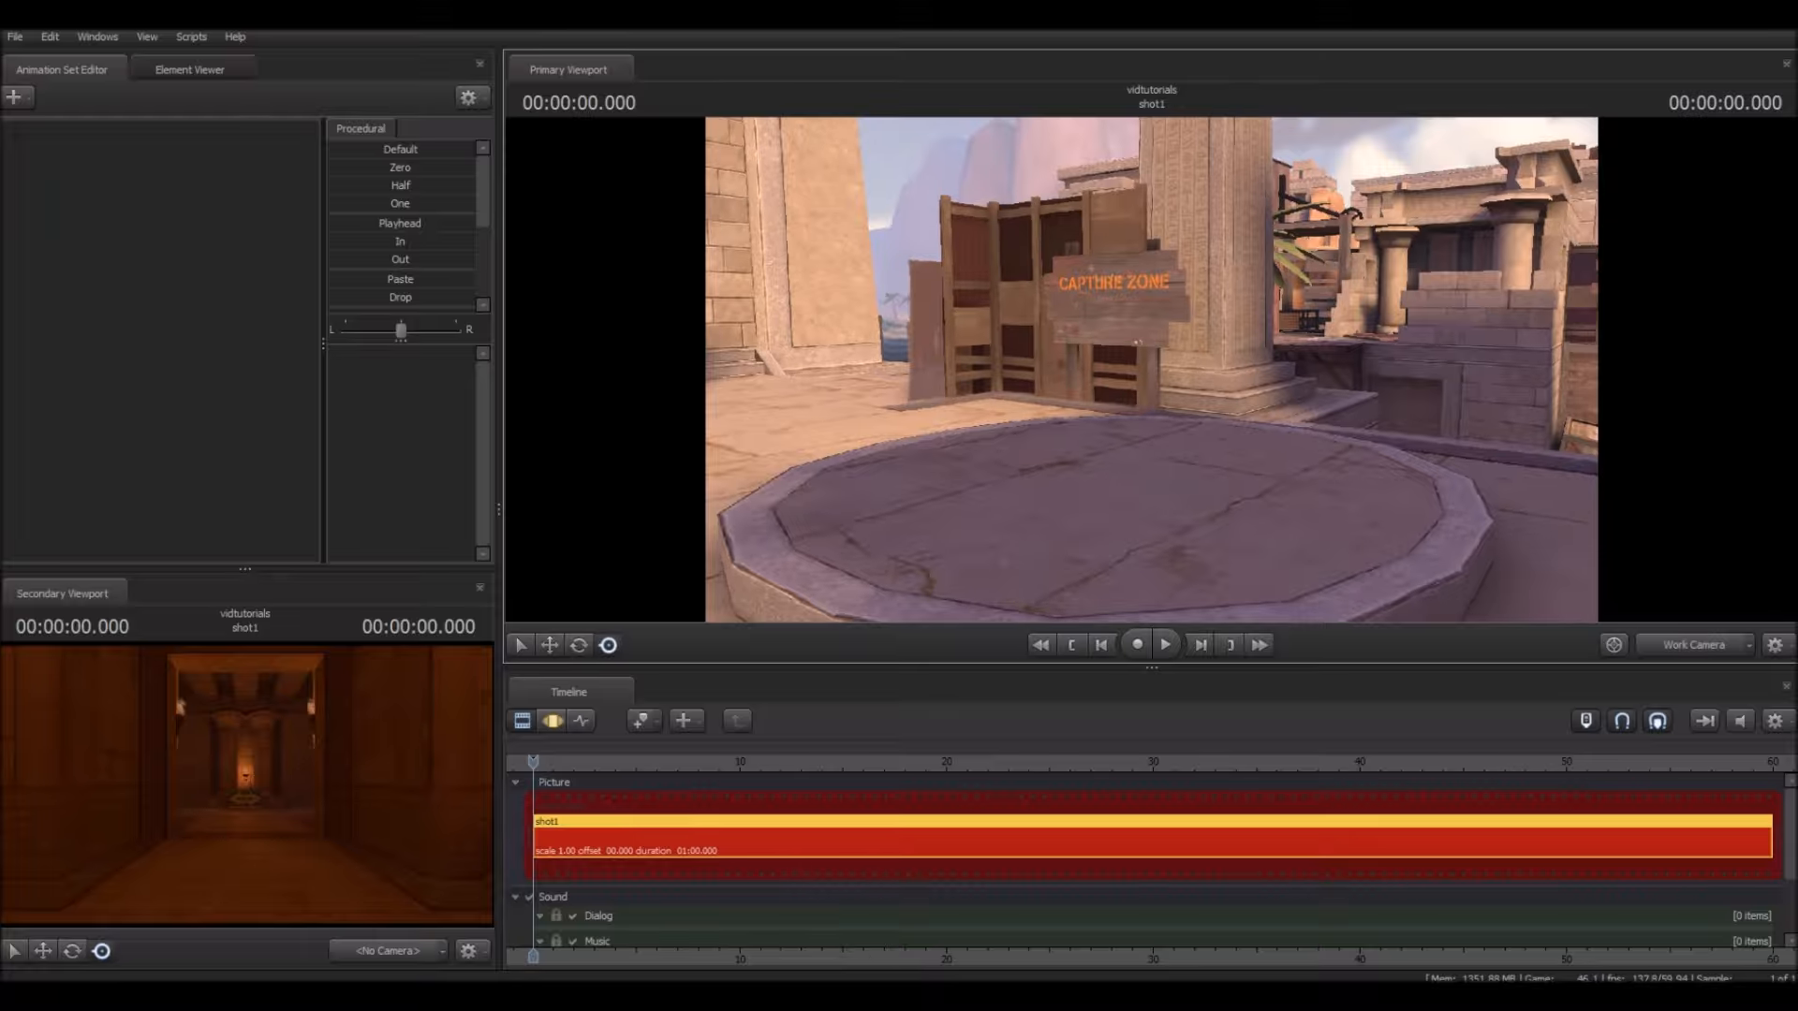
pyautogui.press('z')
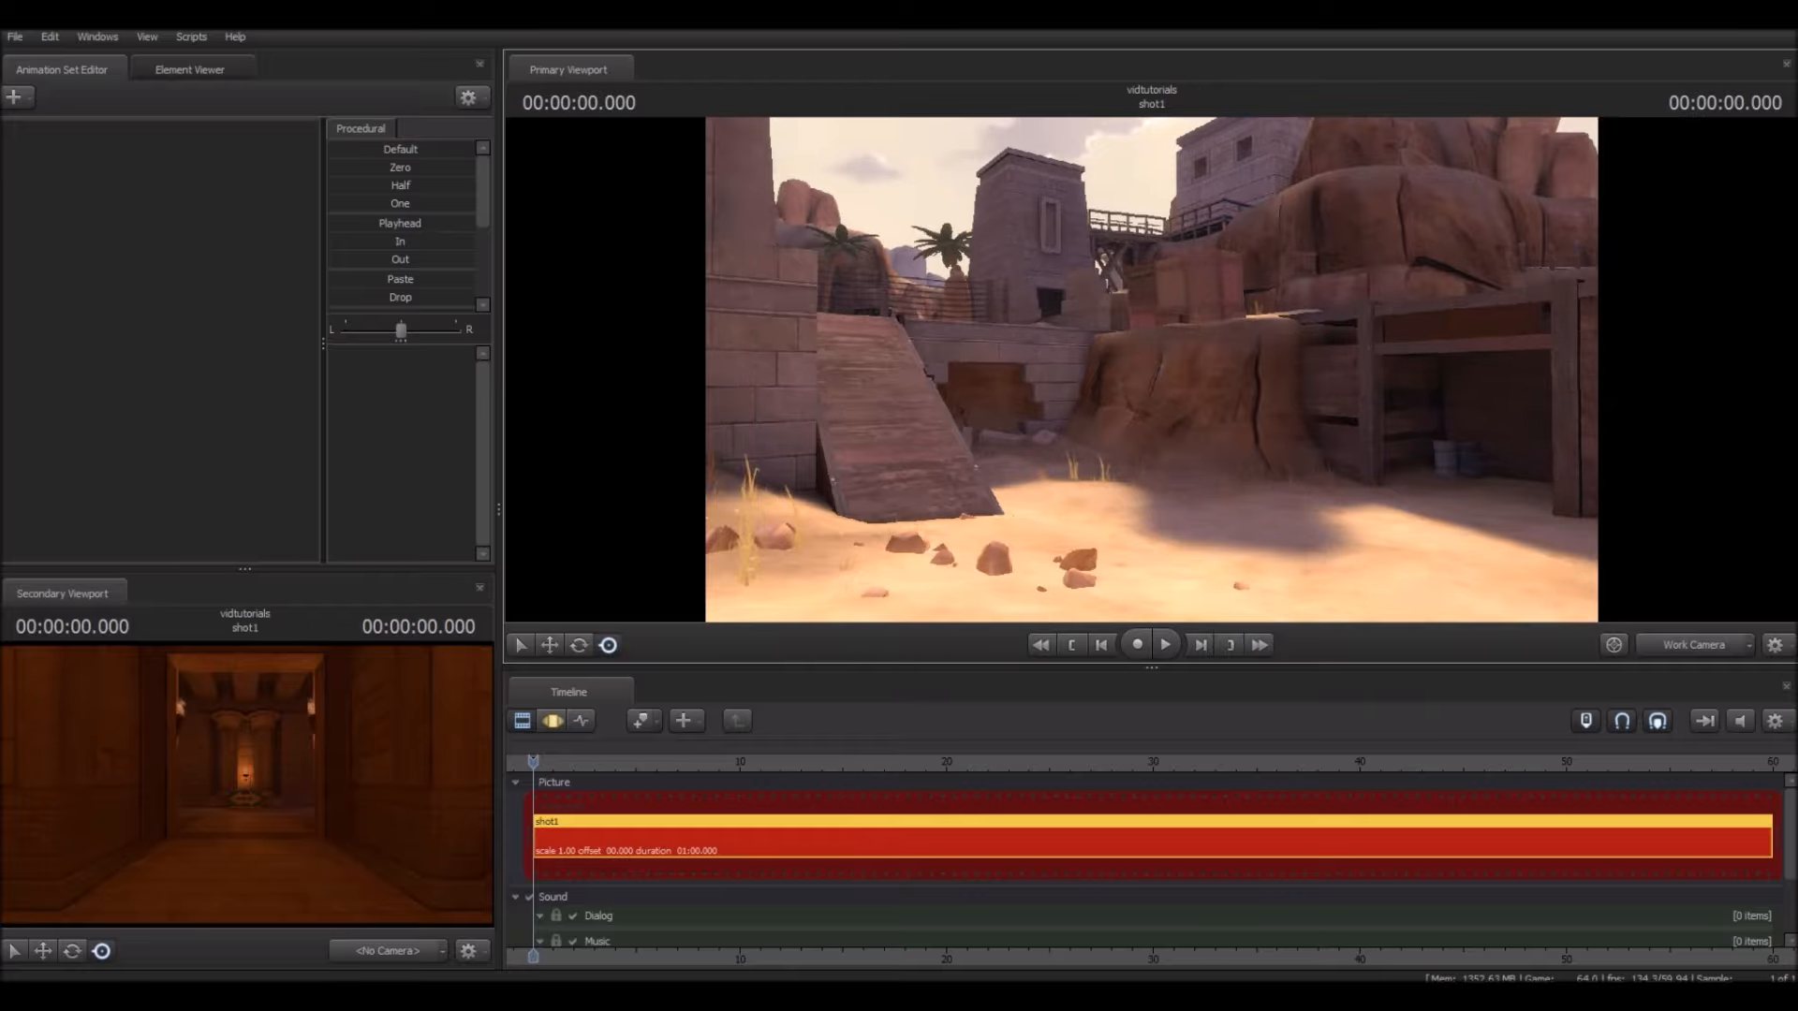
pyautogui.moveTo(1151, 370); pyautogui.dragTo(1185, 414)
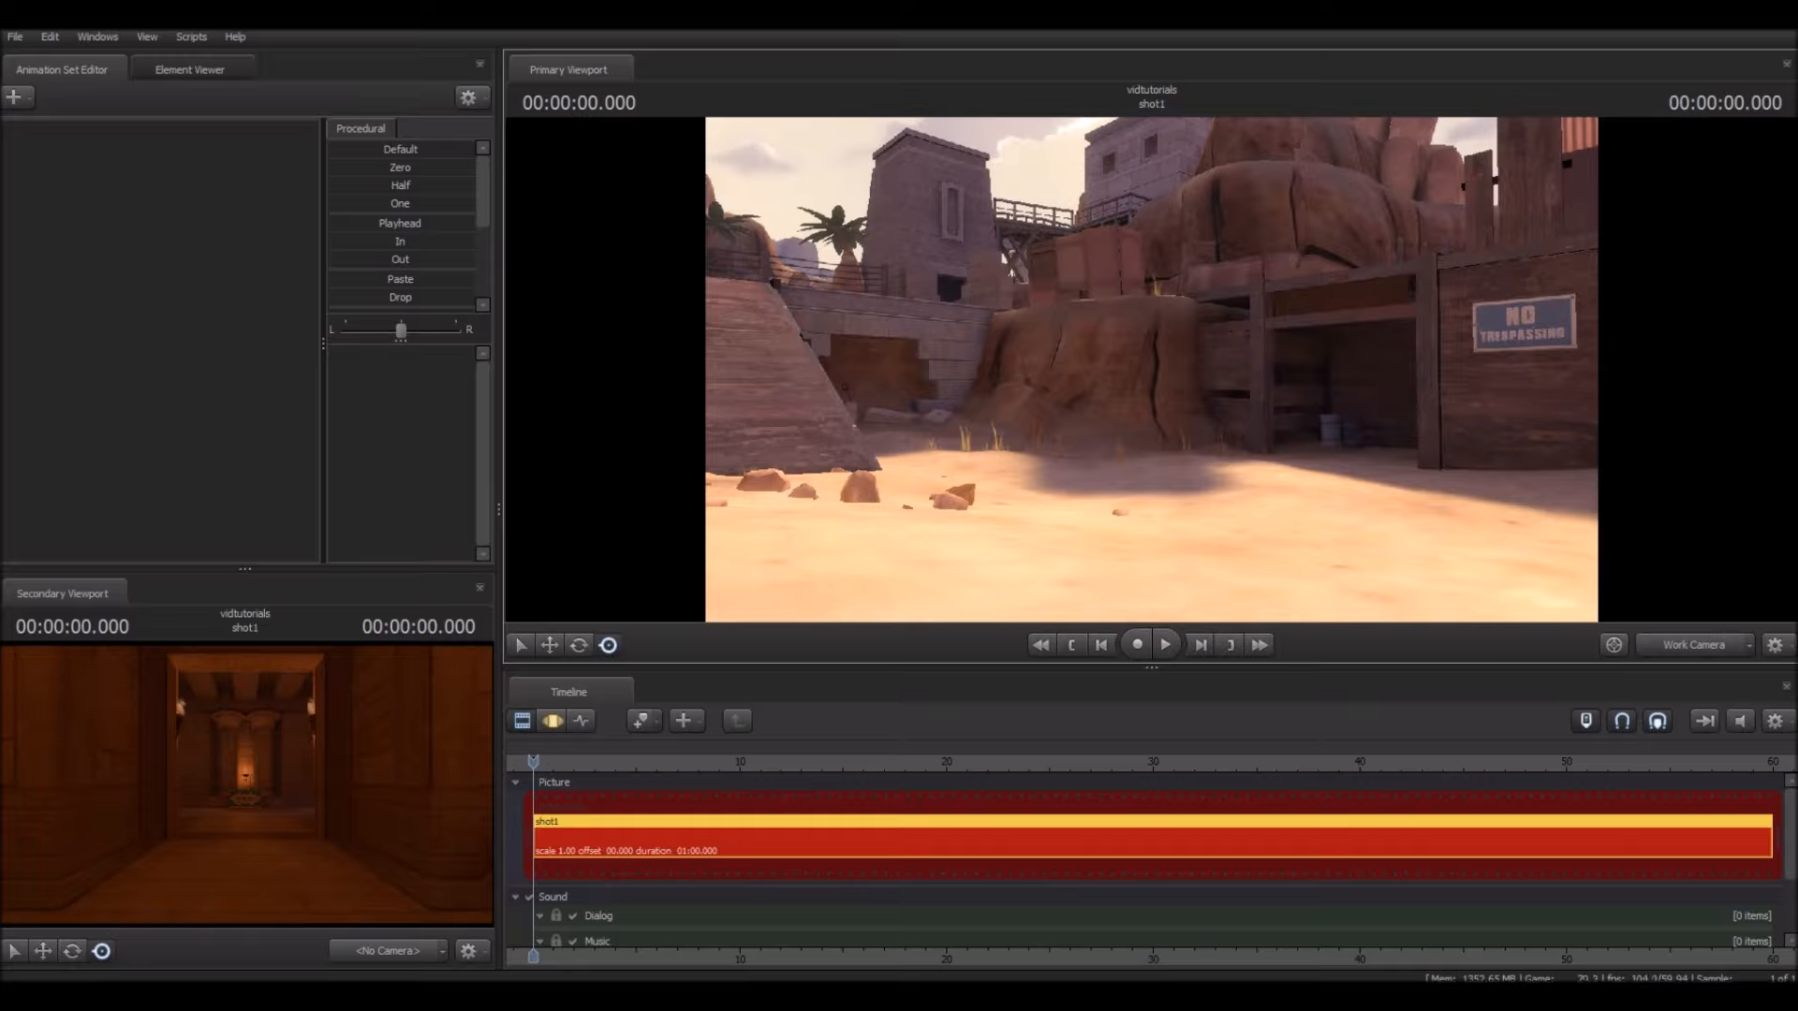
# Step: Add a new scene camera to the secondary viewport and create an animation set for it
pyautogui.click(388, 951)
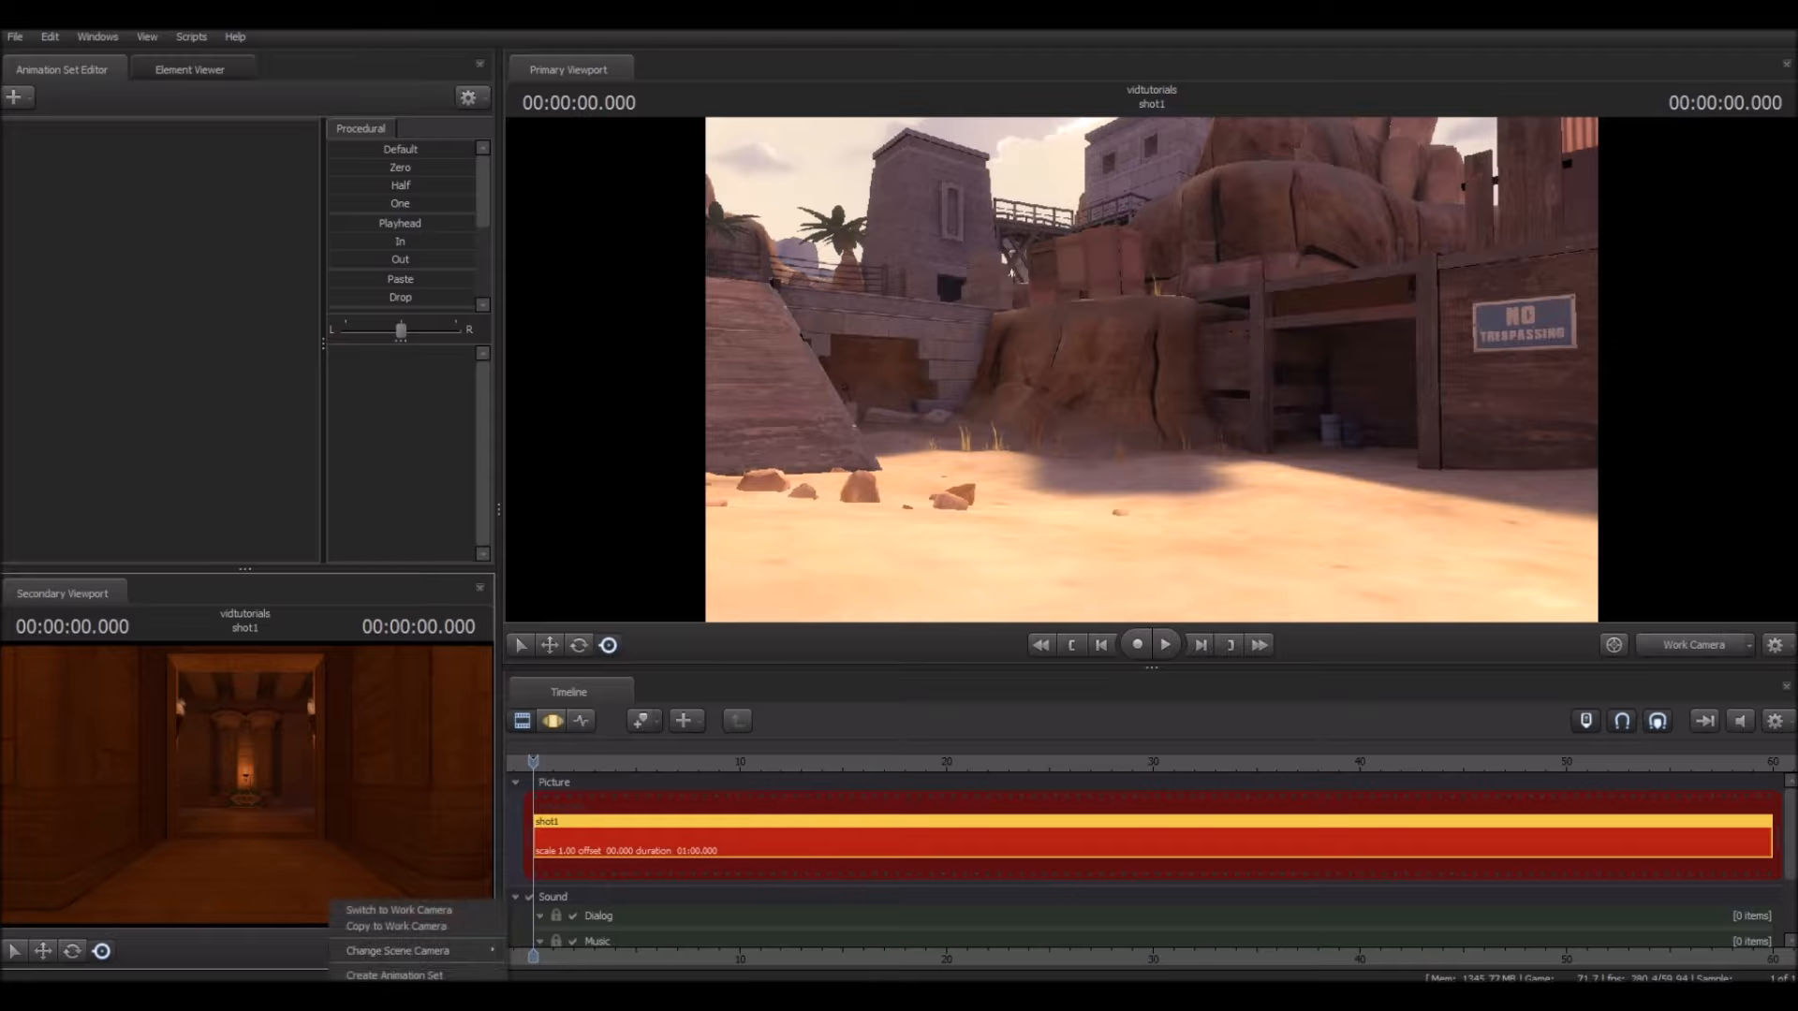
pyautogui.moveTo(421, 951)
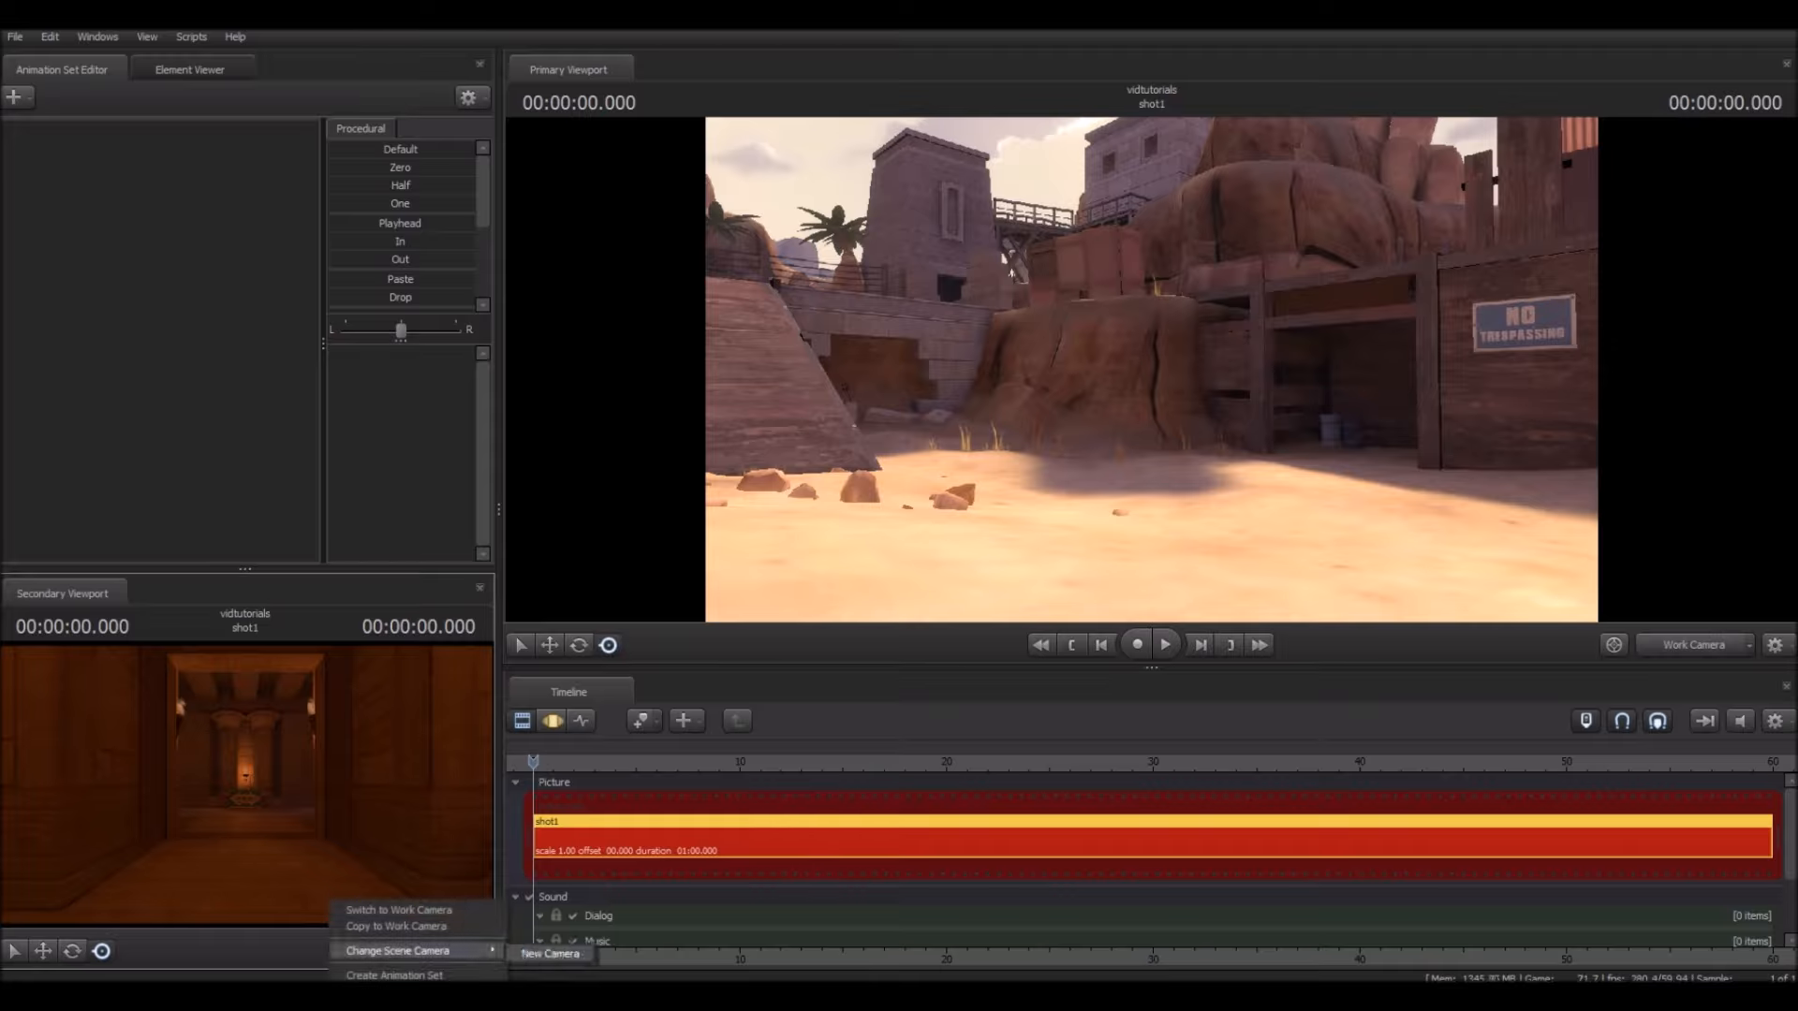
pyautogui.click(553, 953)
pyautogui.moveTo(246, 785)
pyautogui.mouseDown()
pyautogui.moveTo(238, 770)
pyautogui.moveTo(257, 776)
pyautogui.mouseUp()
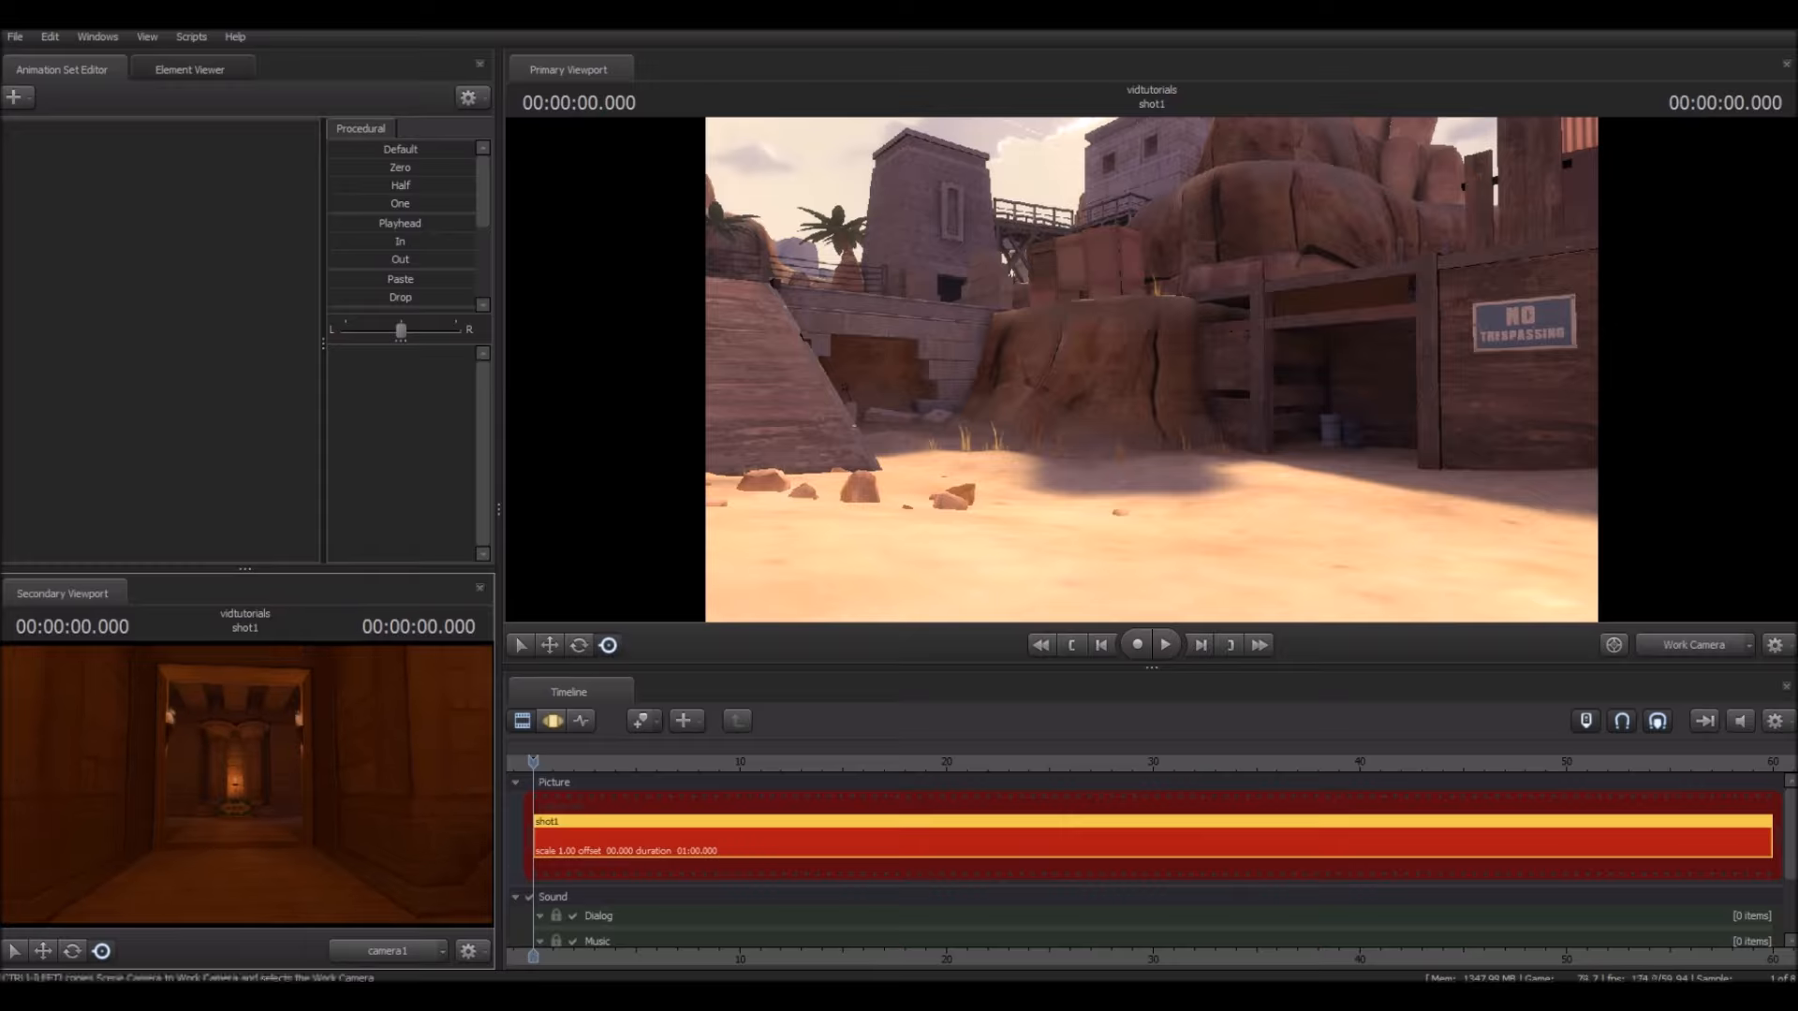
pyautogui.click(388, 951)
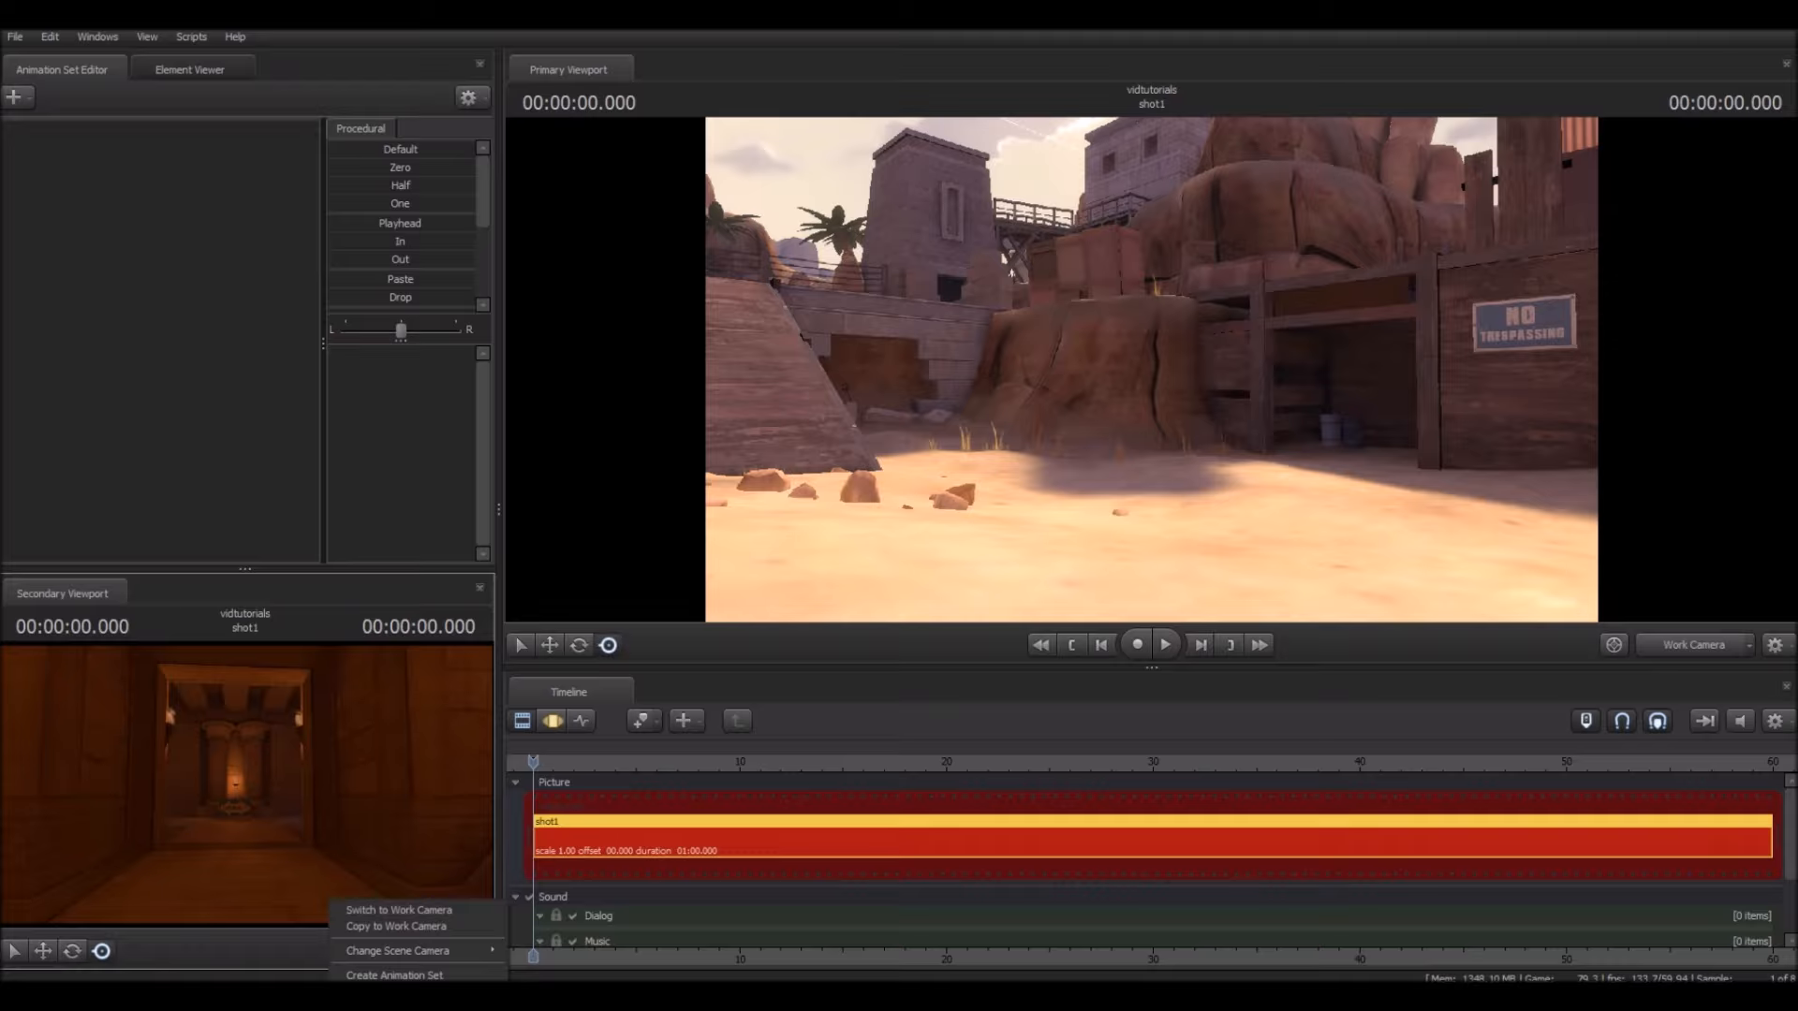
pyautogui.click(394, 975)
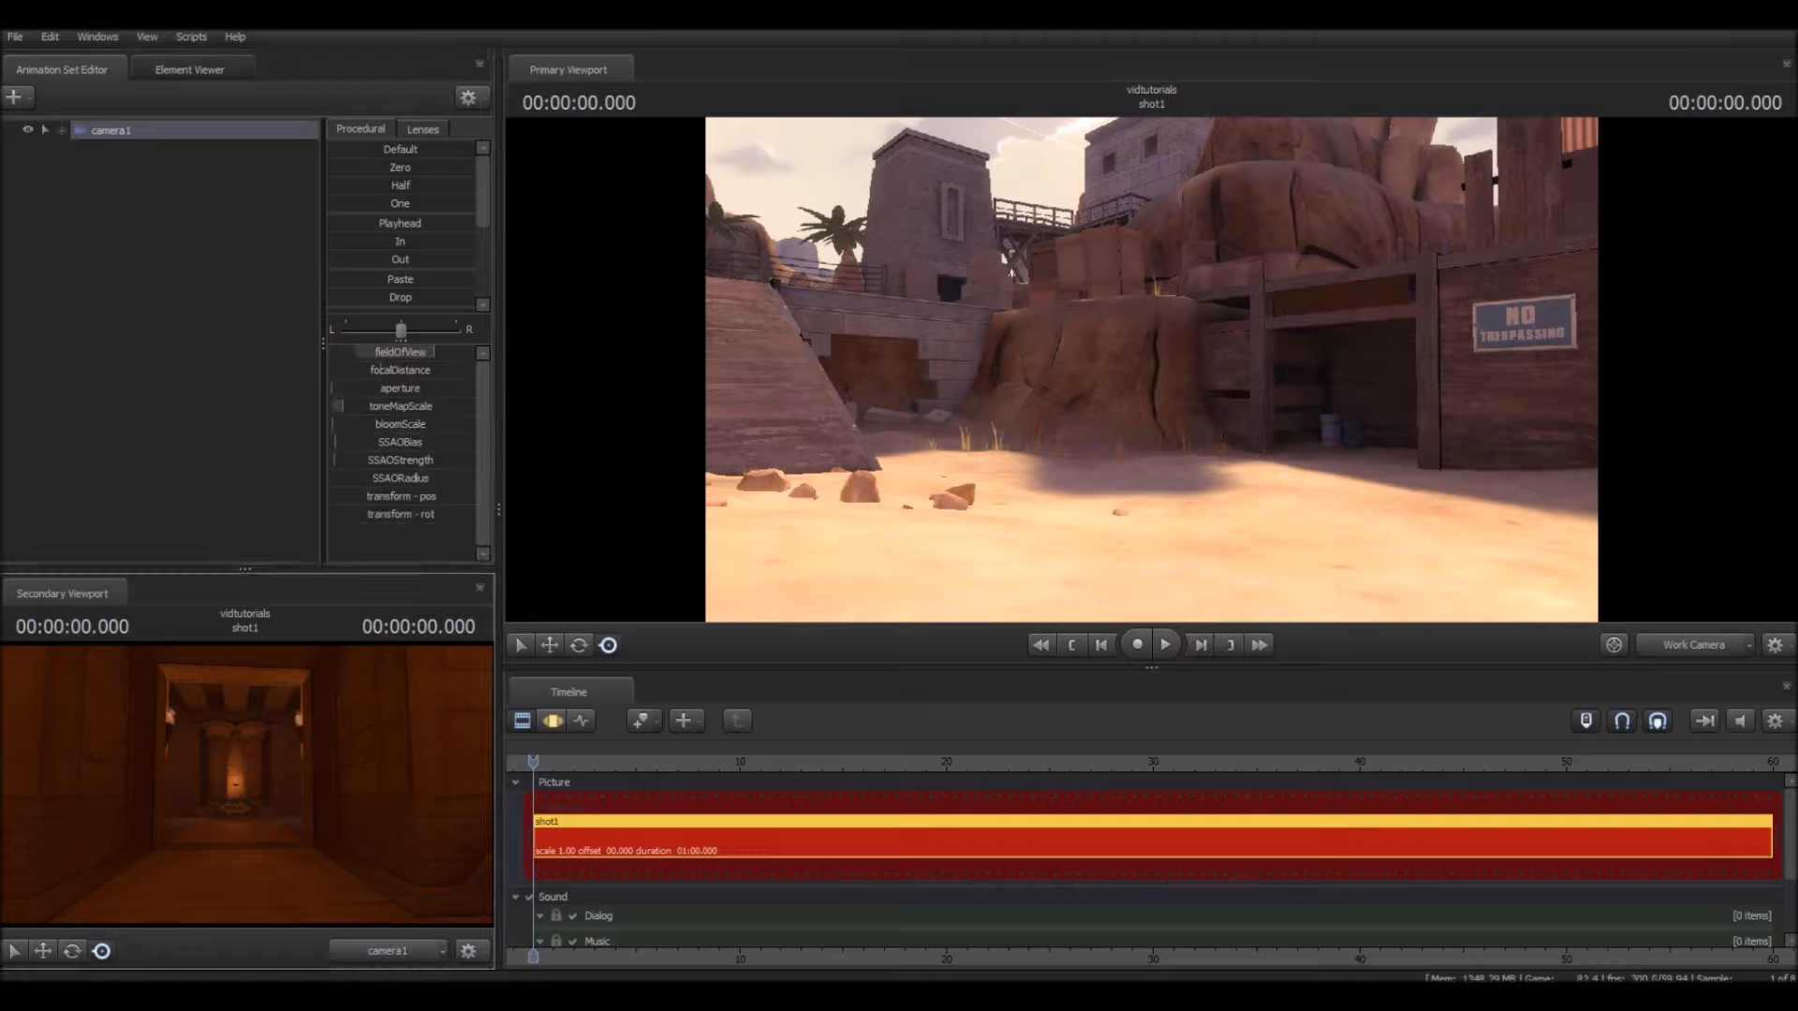
pyautogui.click(1011, 273)
pyautogui.press('Return')
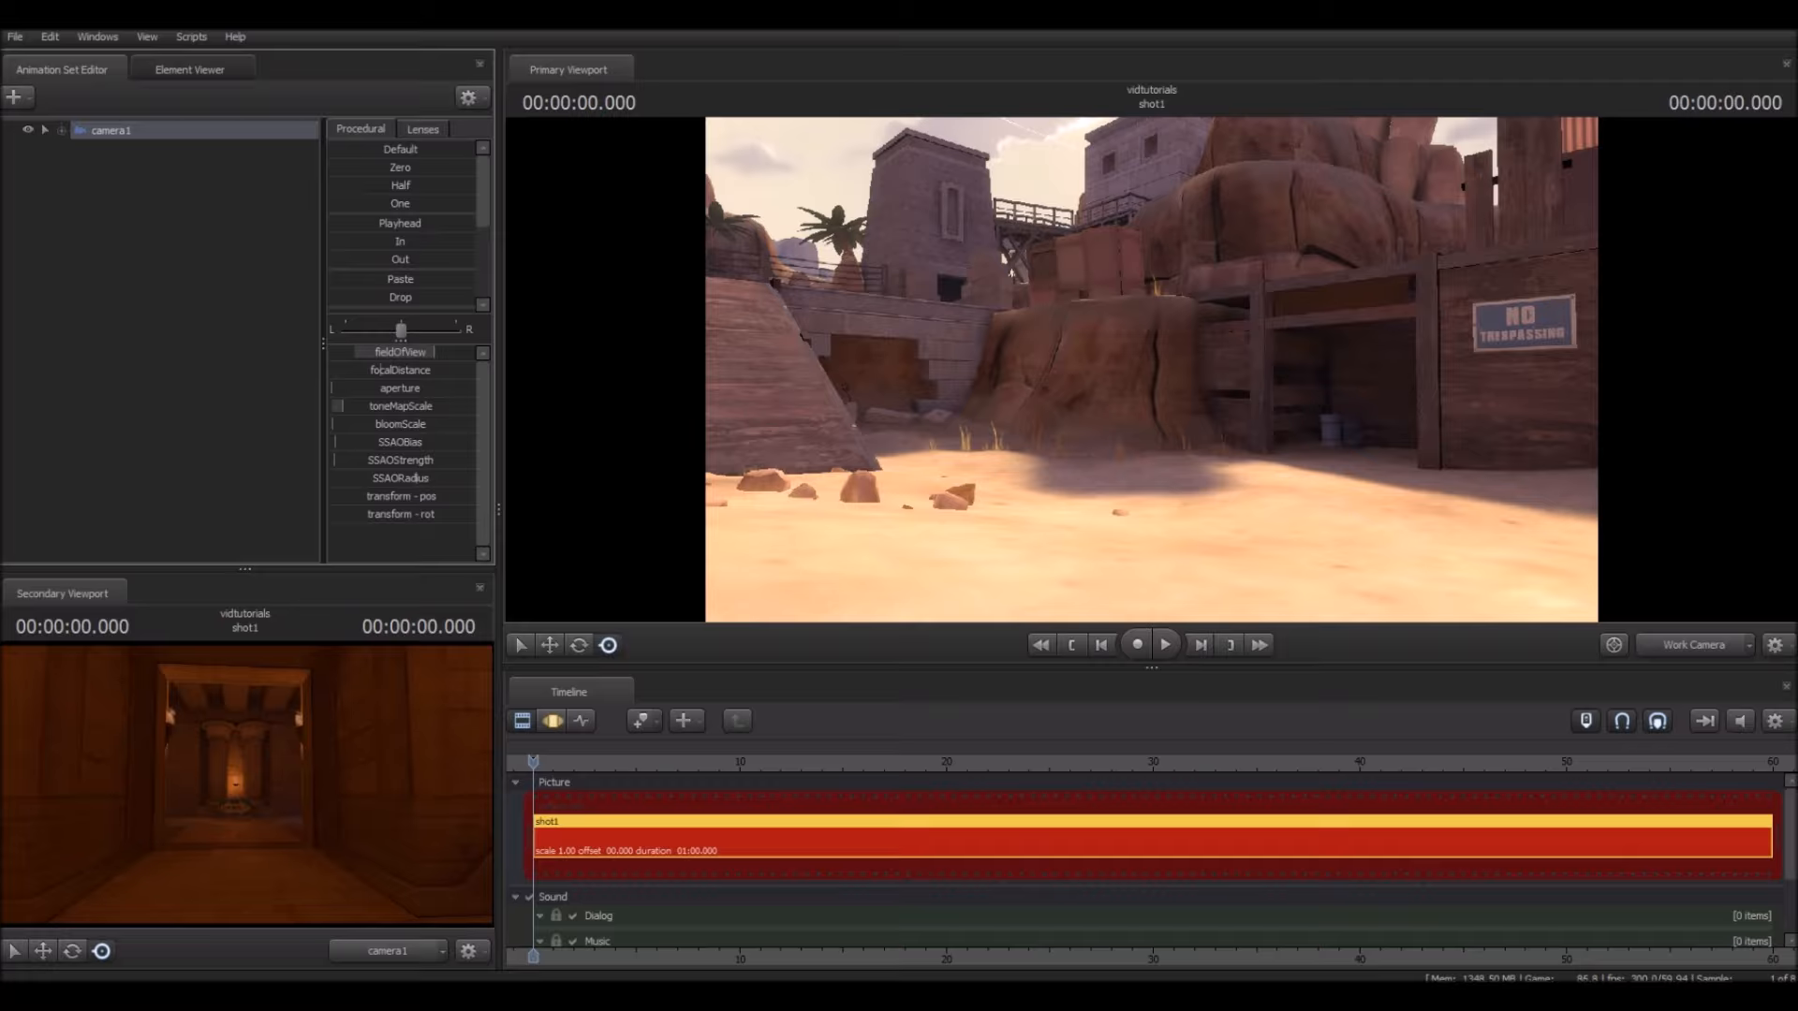
pyautogui.click(1012, 273)
pyautogui.press('Return')
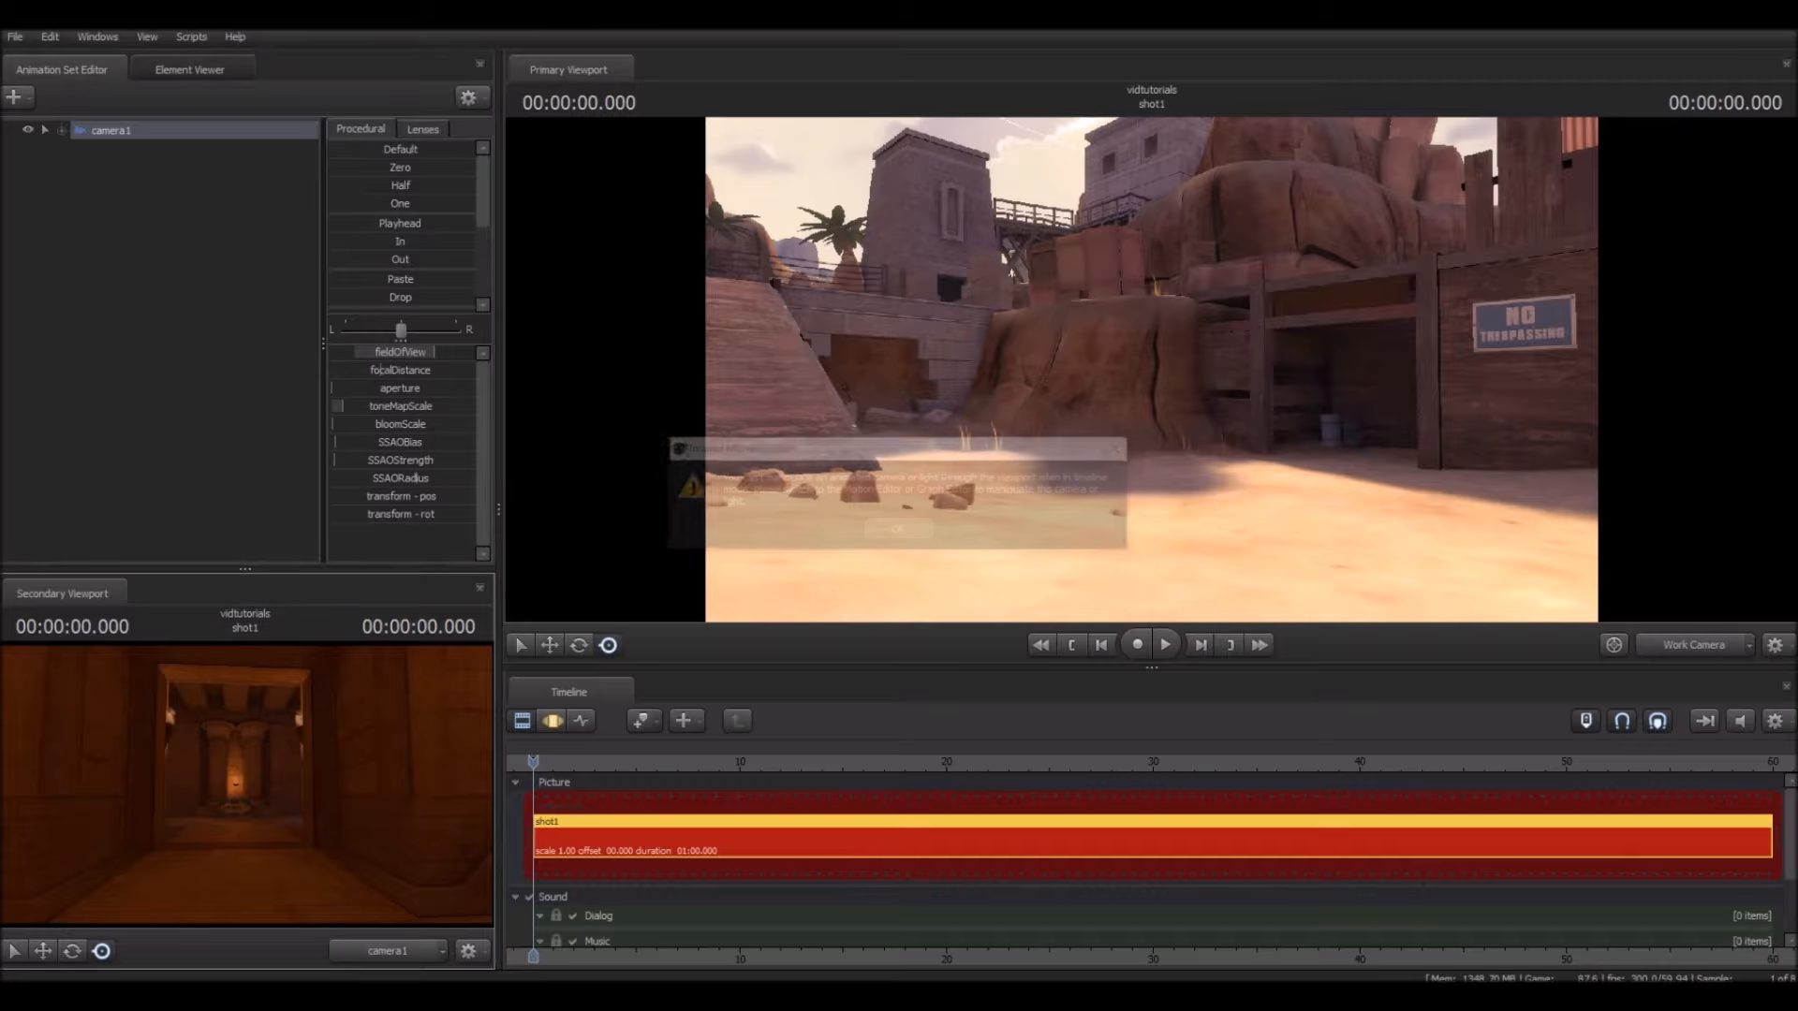
pyautogui.click(1012, 273)
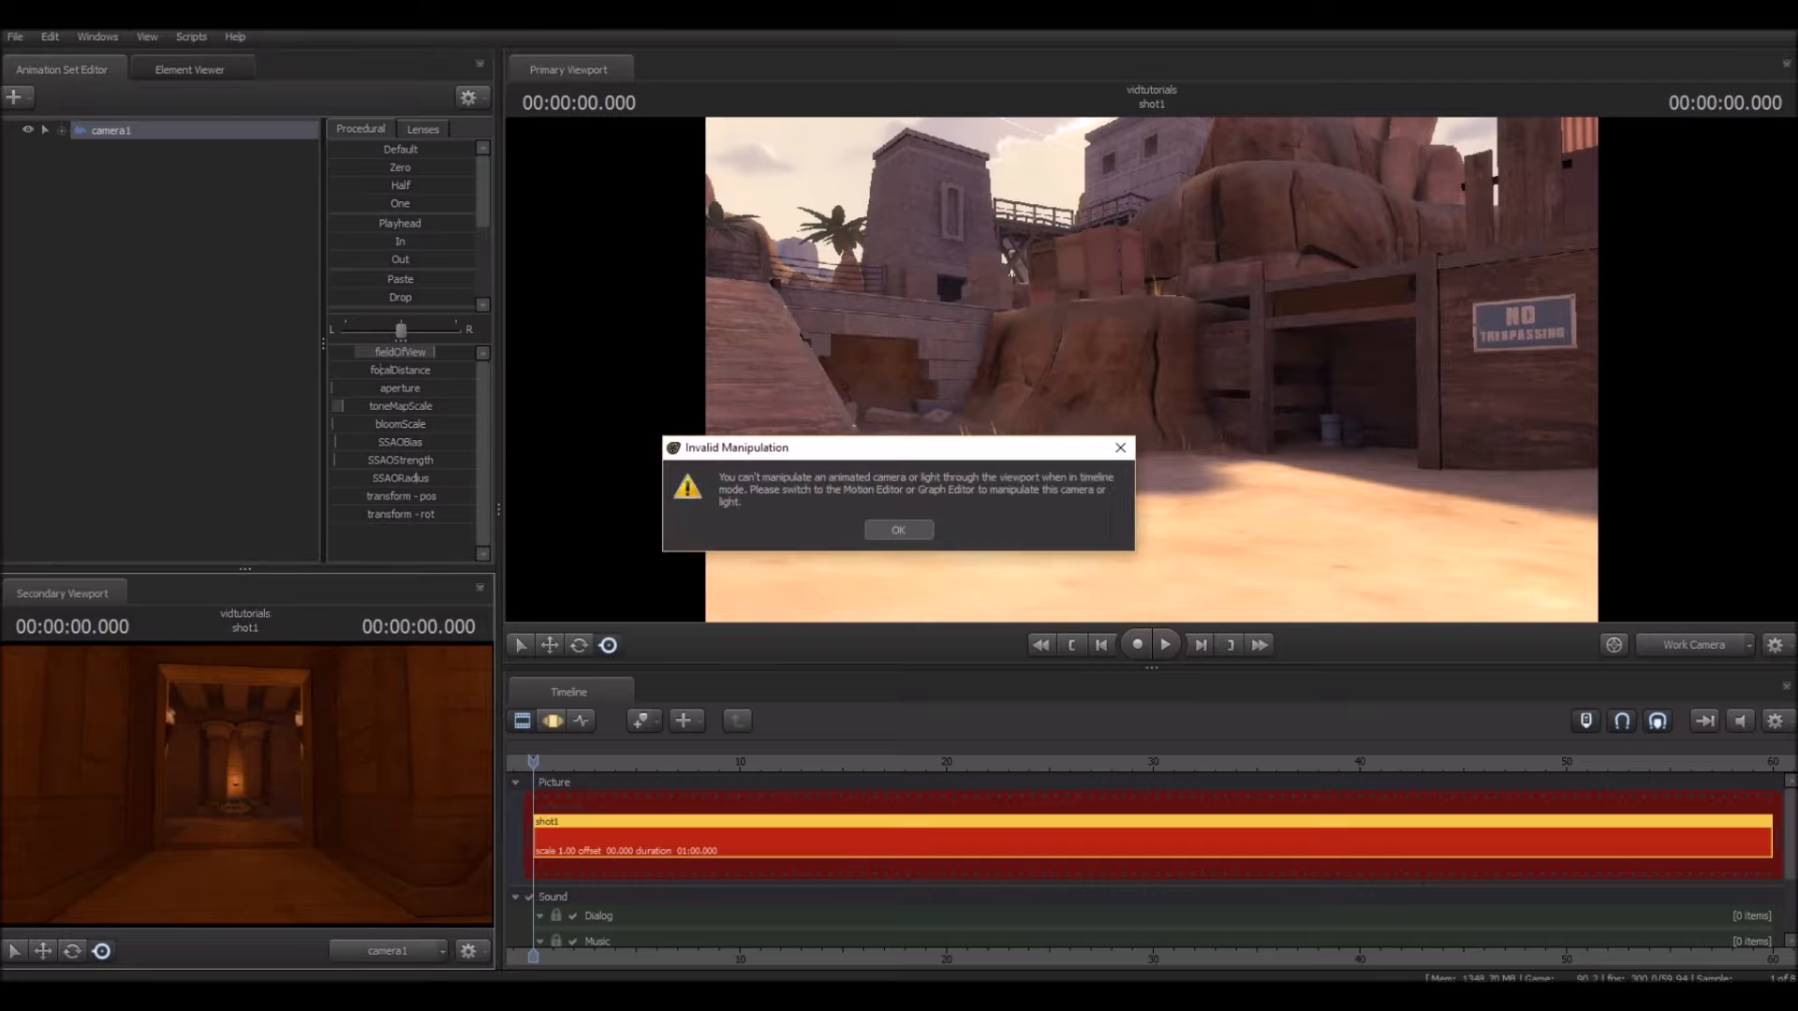
pyautogui.press('Return')
# Step: Switch to the Motion Editor and move camera1 outdoors, aiming it across the sand toward the ramp and the No Trespassing sign
pyautogui.press('F2')
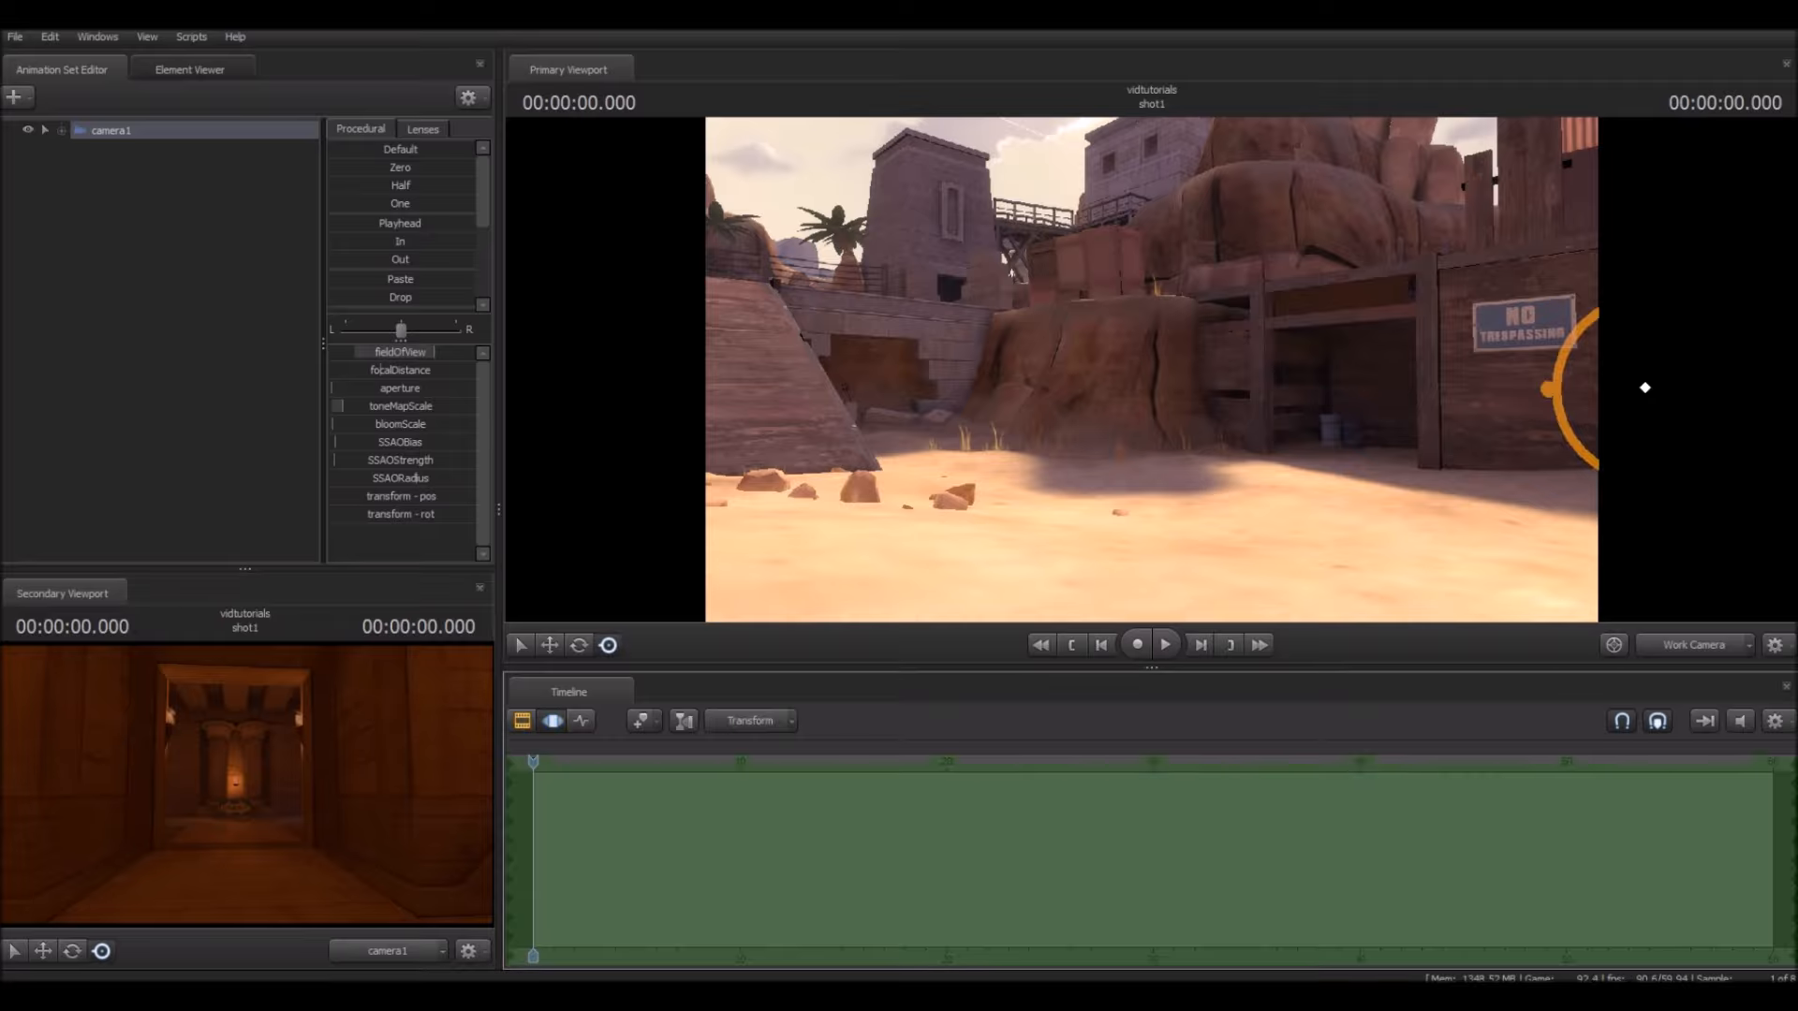
pyautogui.press('F3')
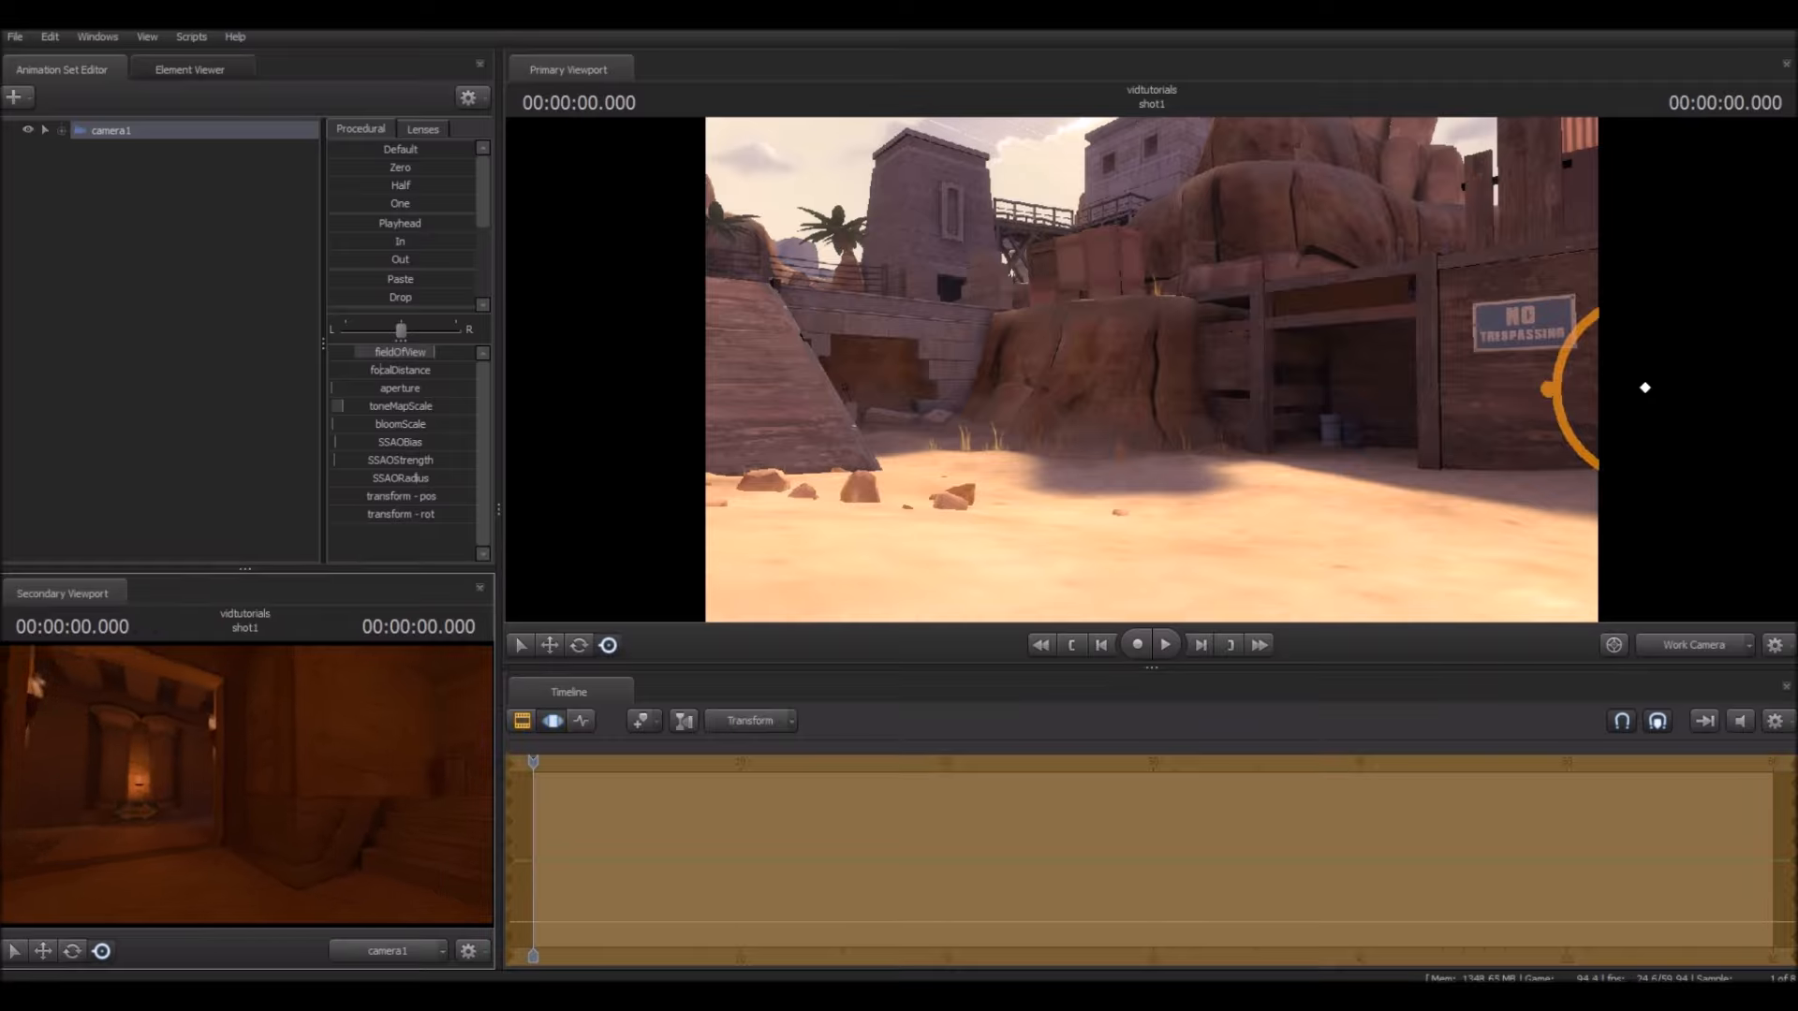
pyautogui.press('w')
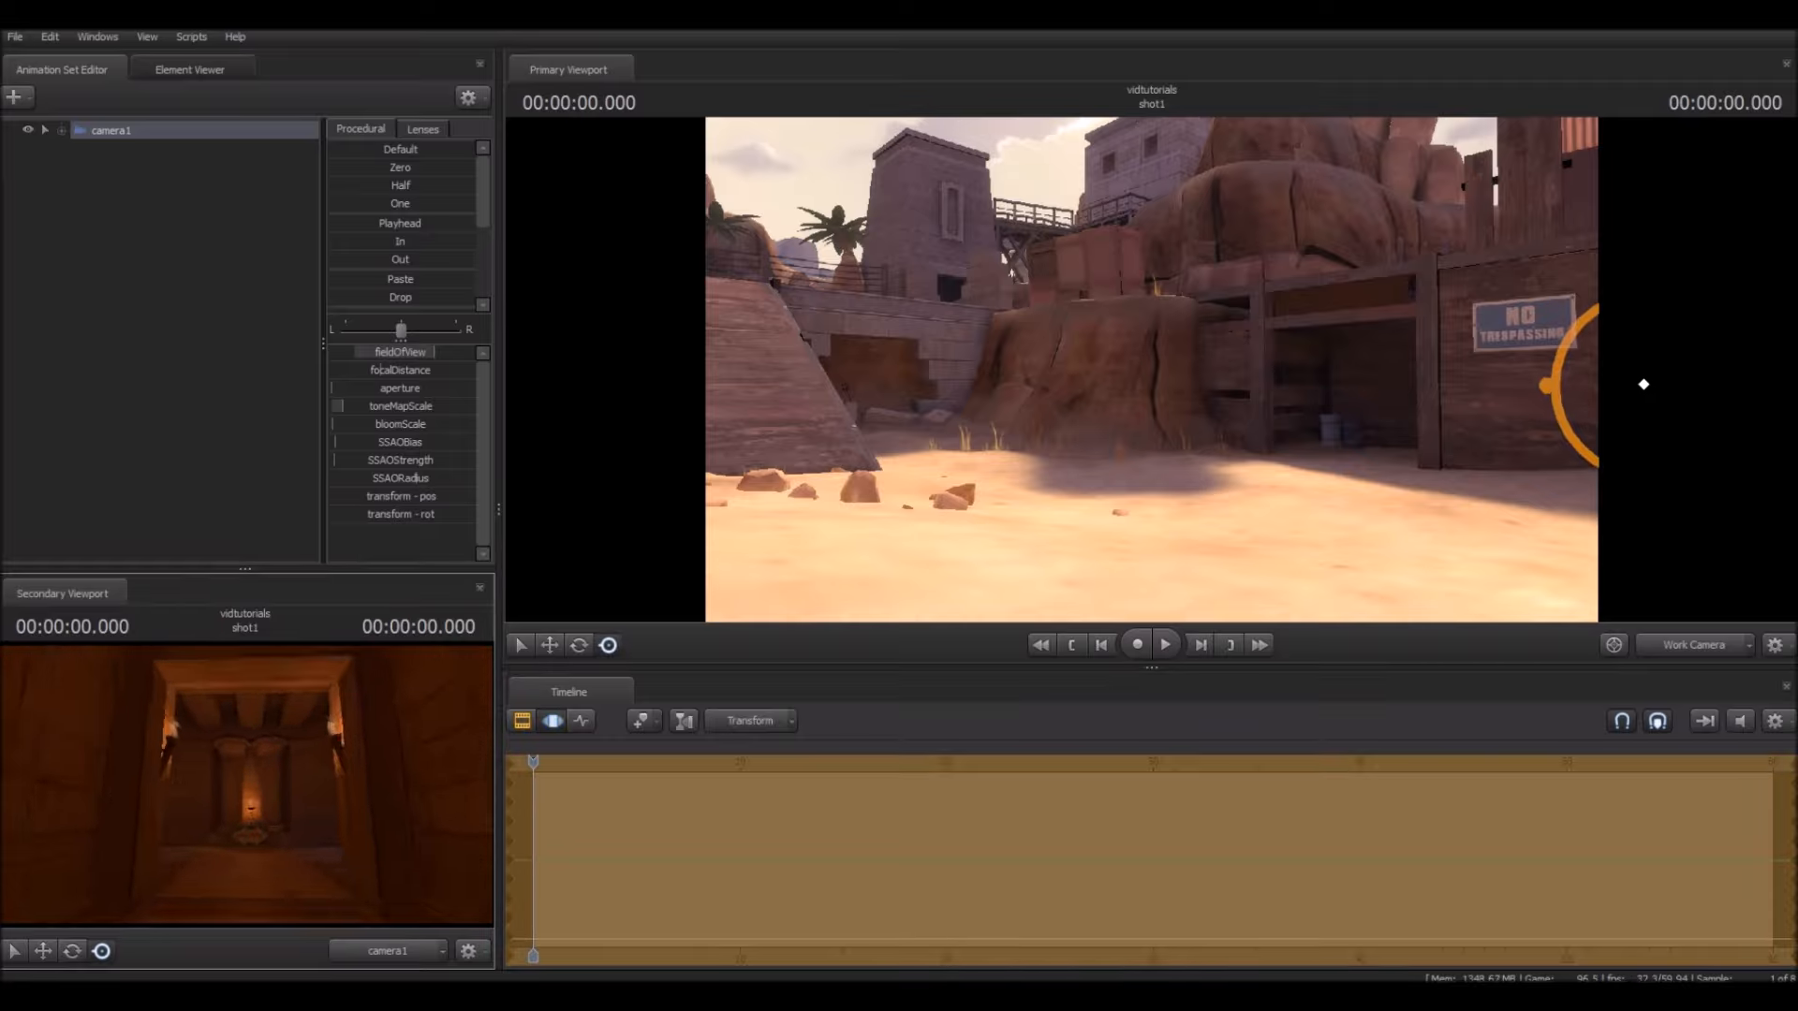
pyautogui.press('w')
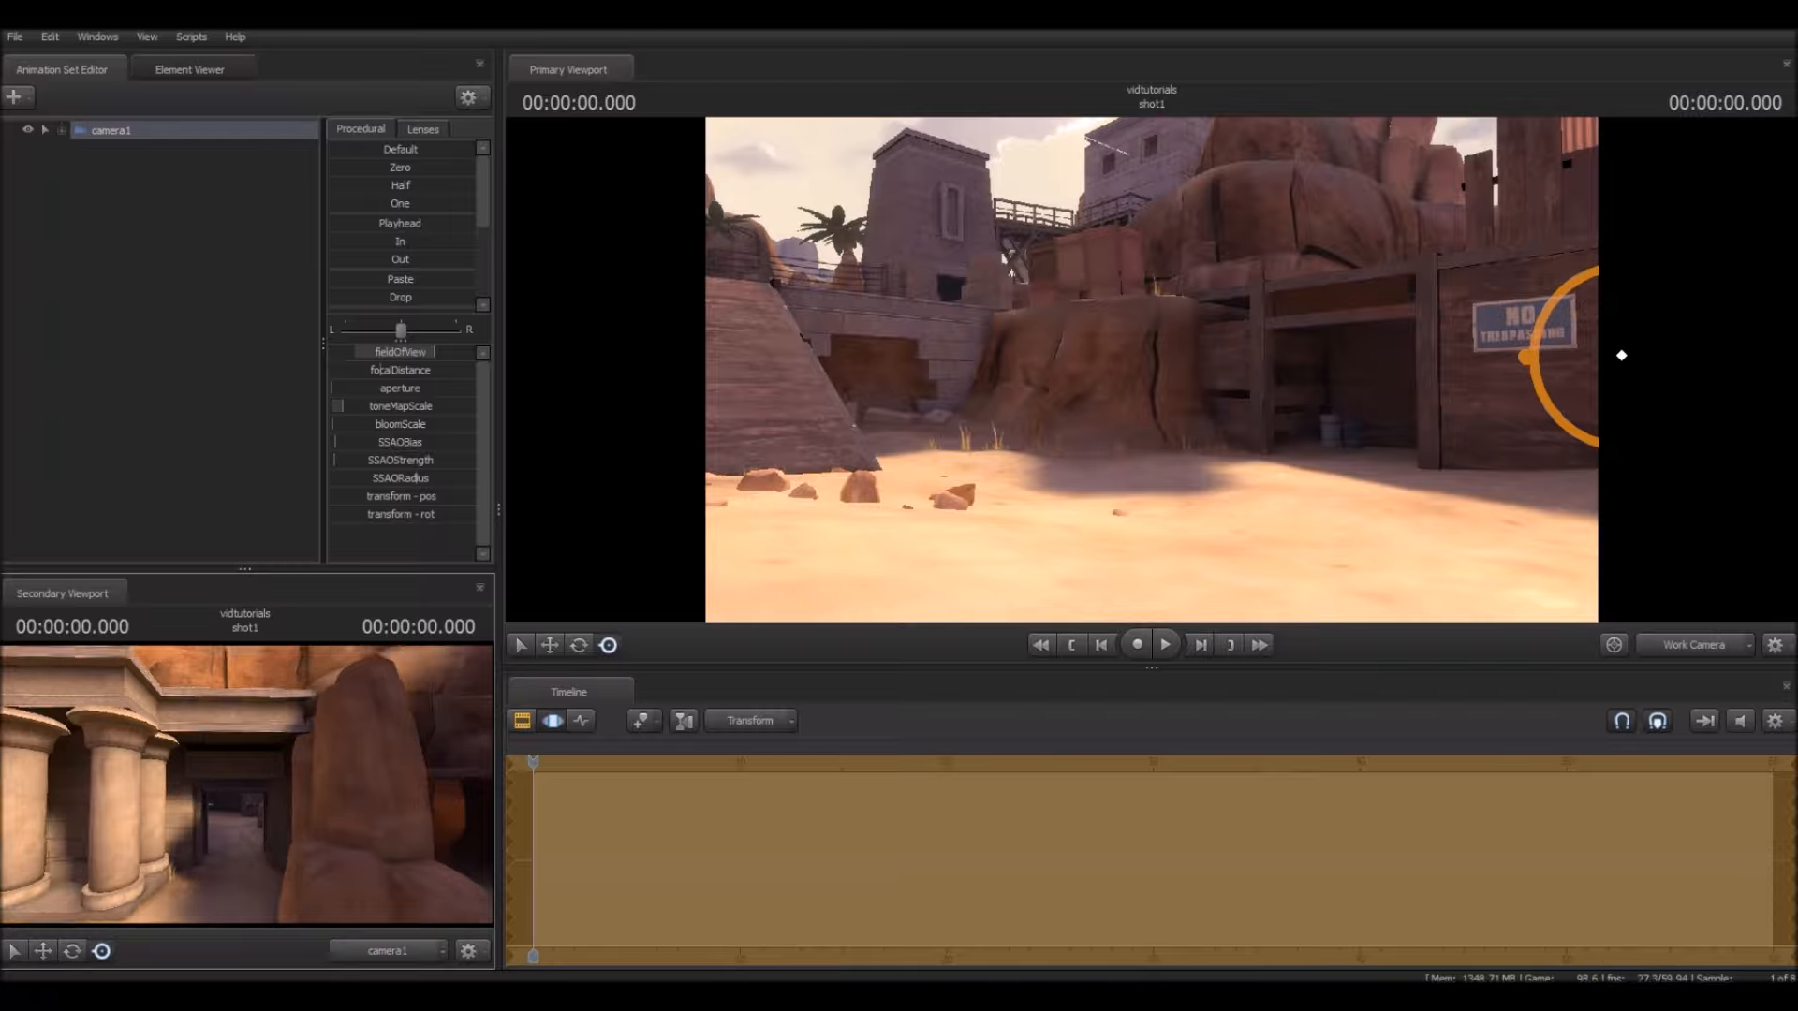
pyautogui.press('w')
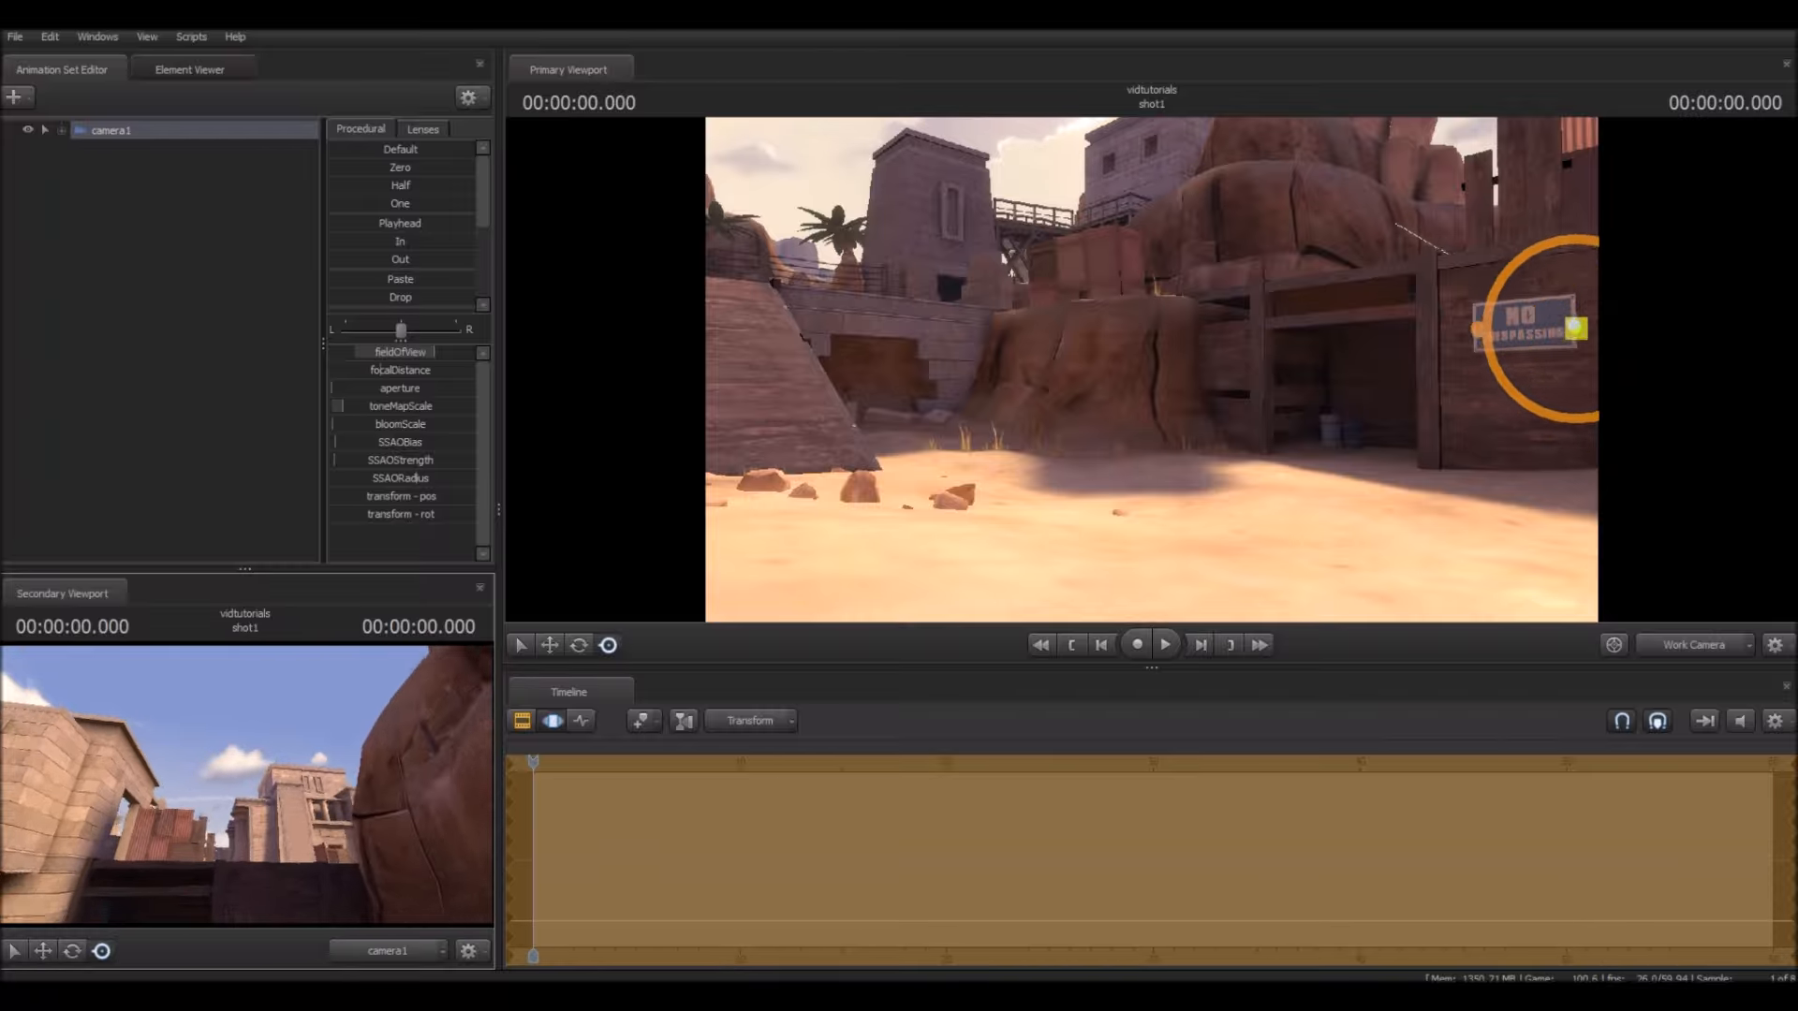
pyautogui.press('w')
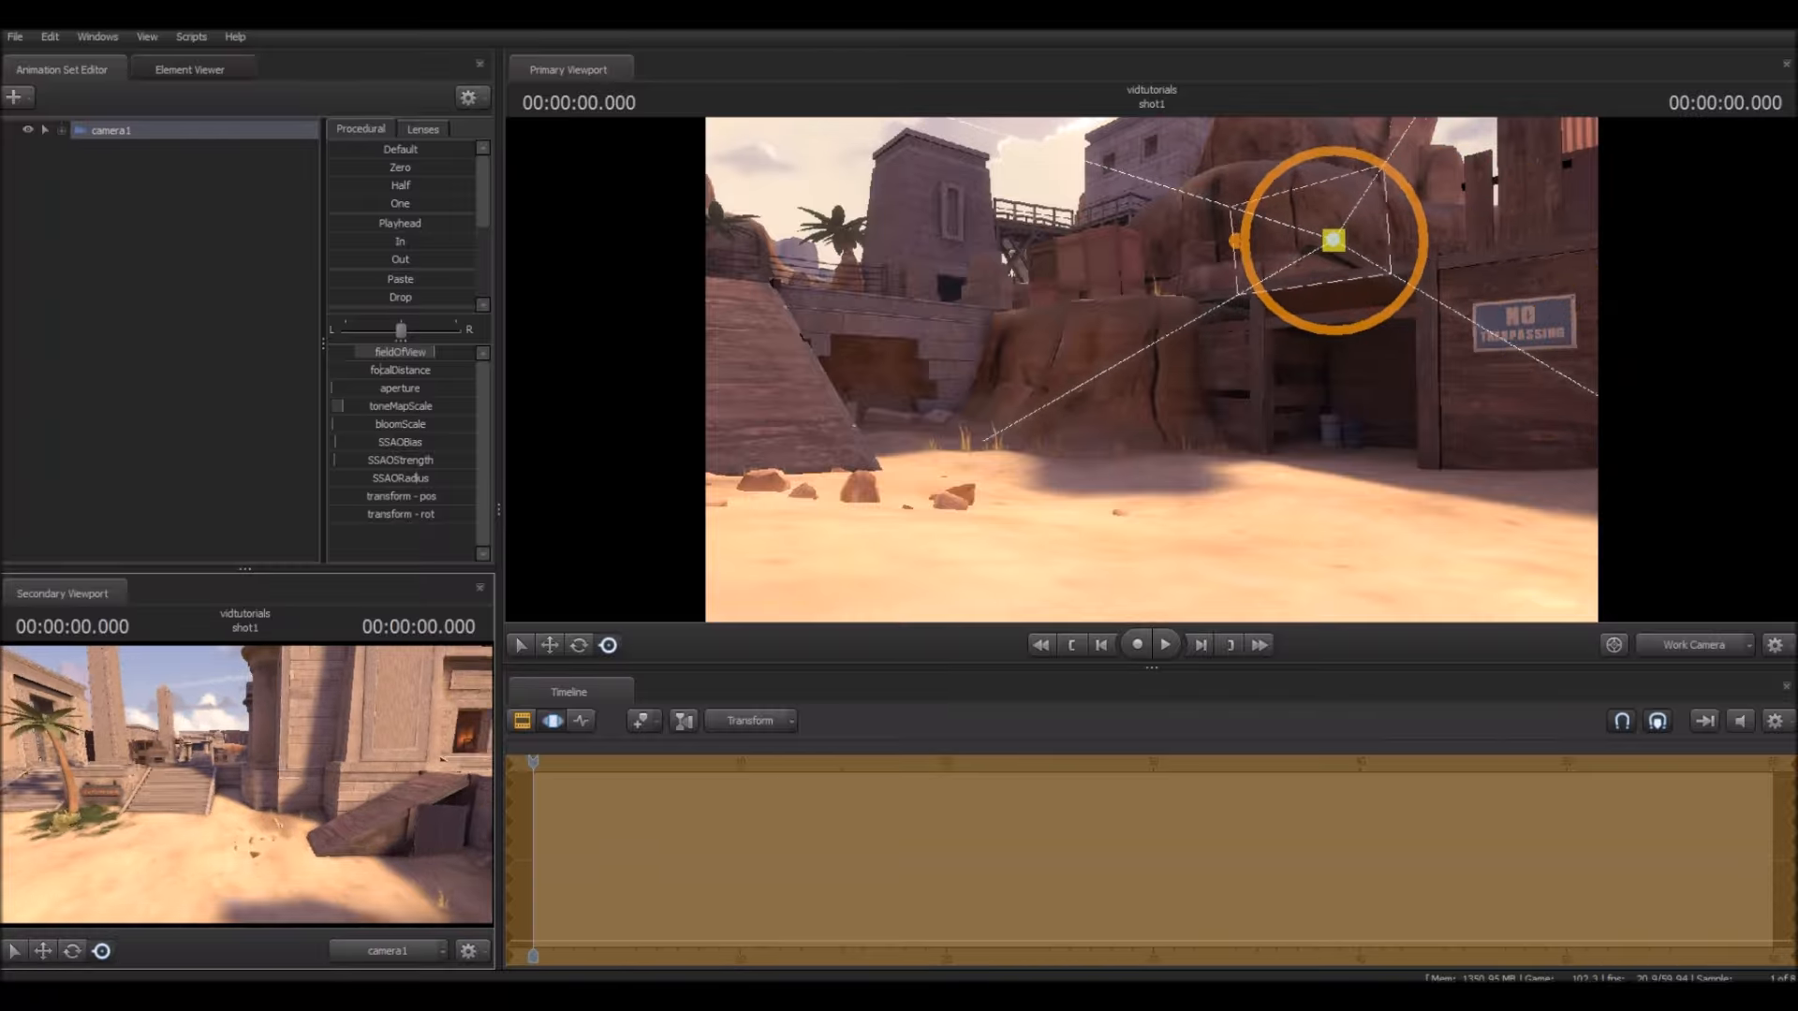
pyautogui.press('w')
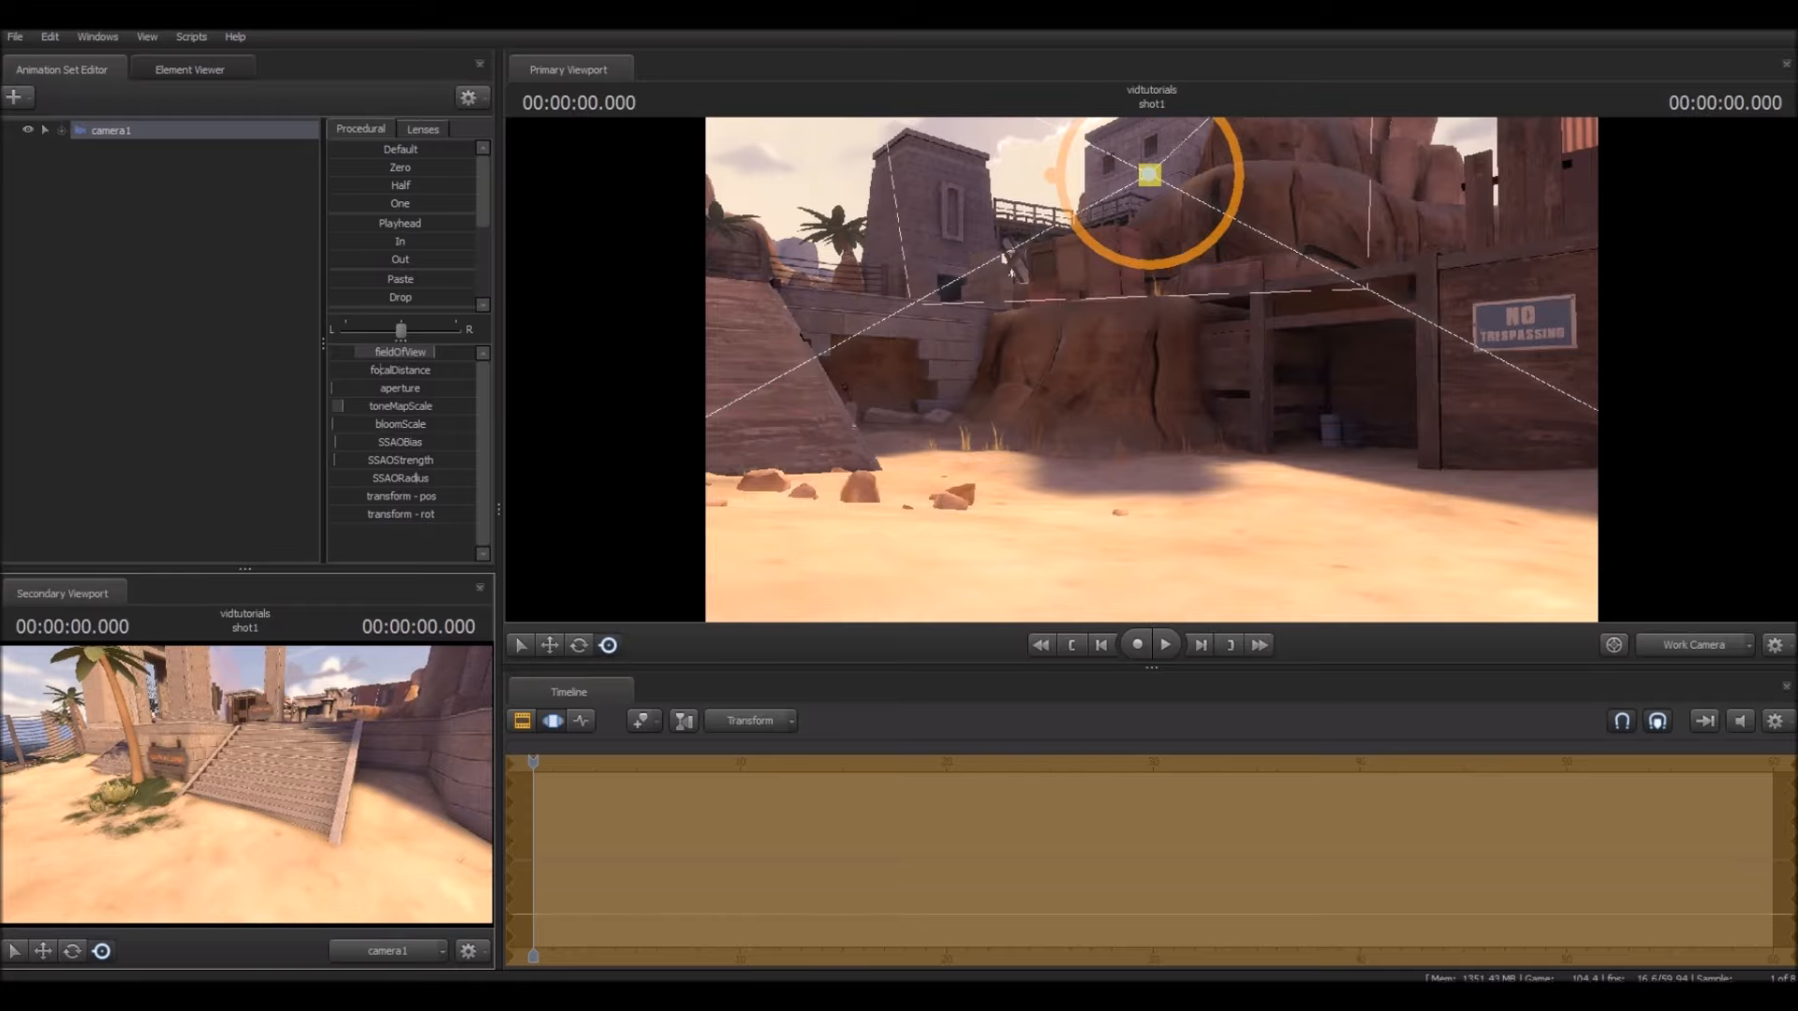
pyautogui.press('s')
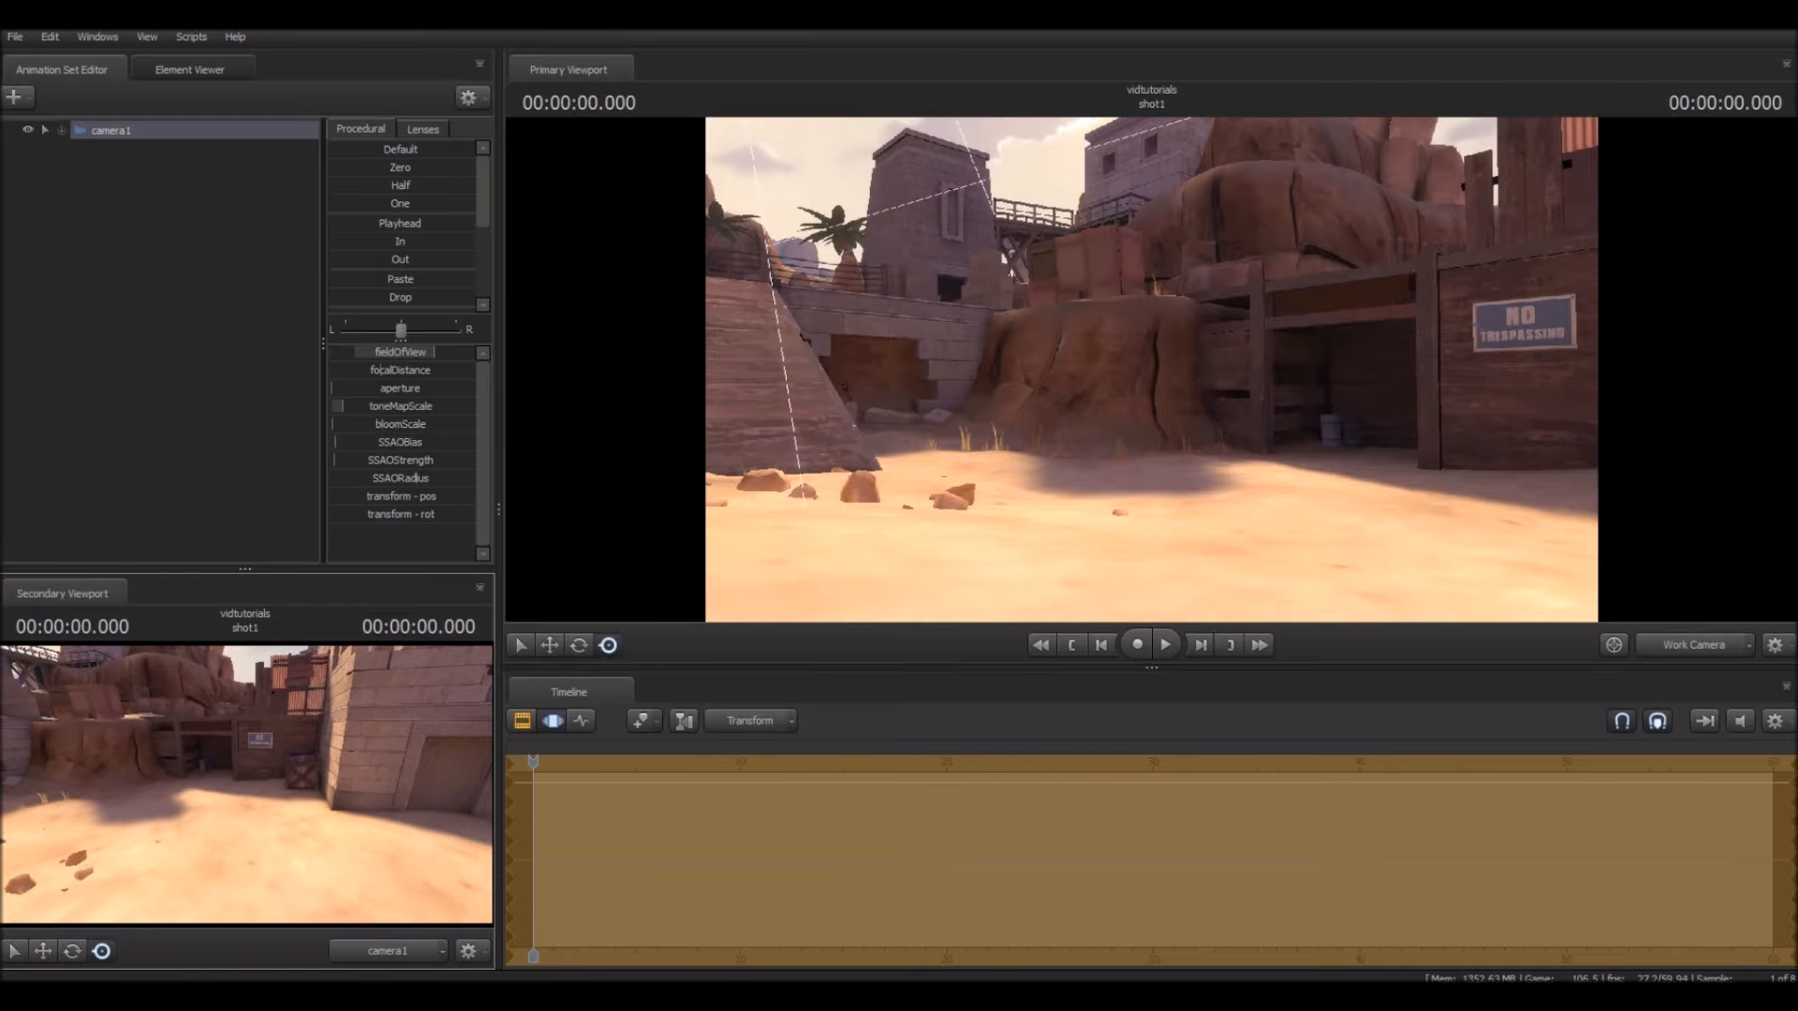
pyautogui.press('s')
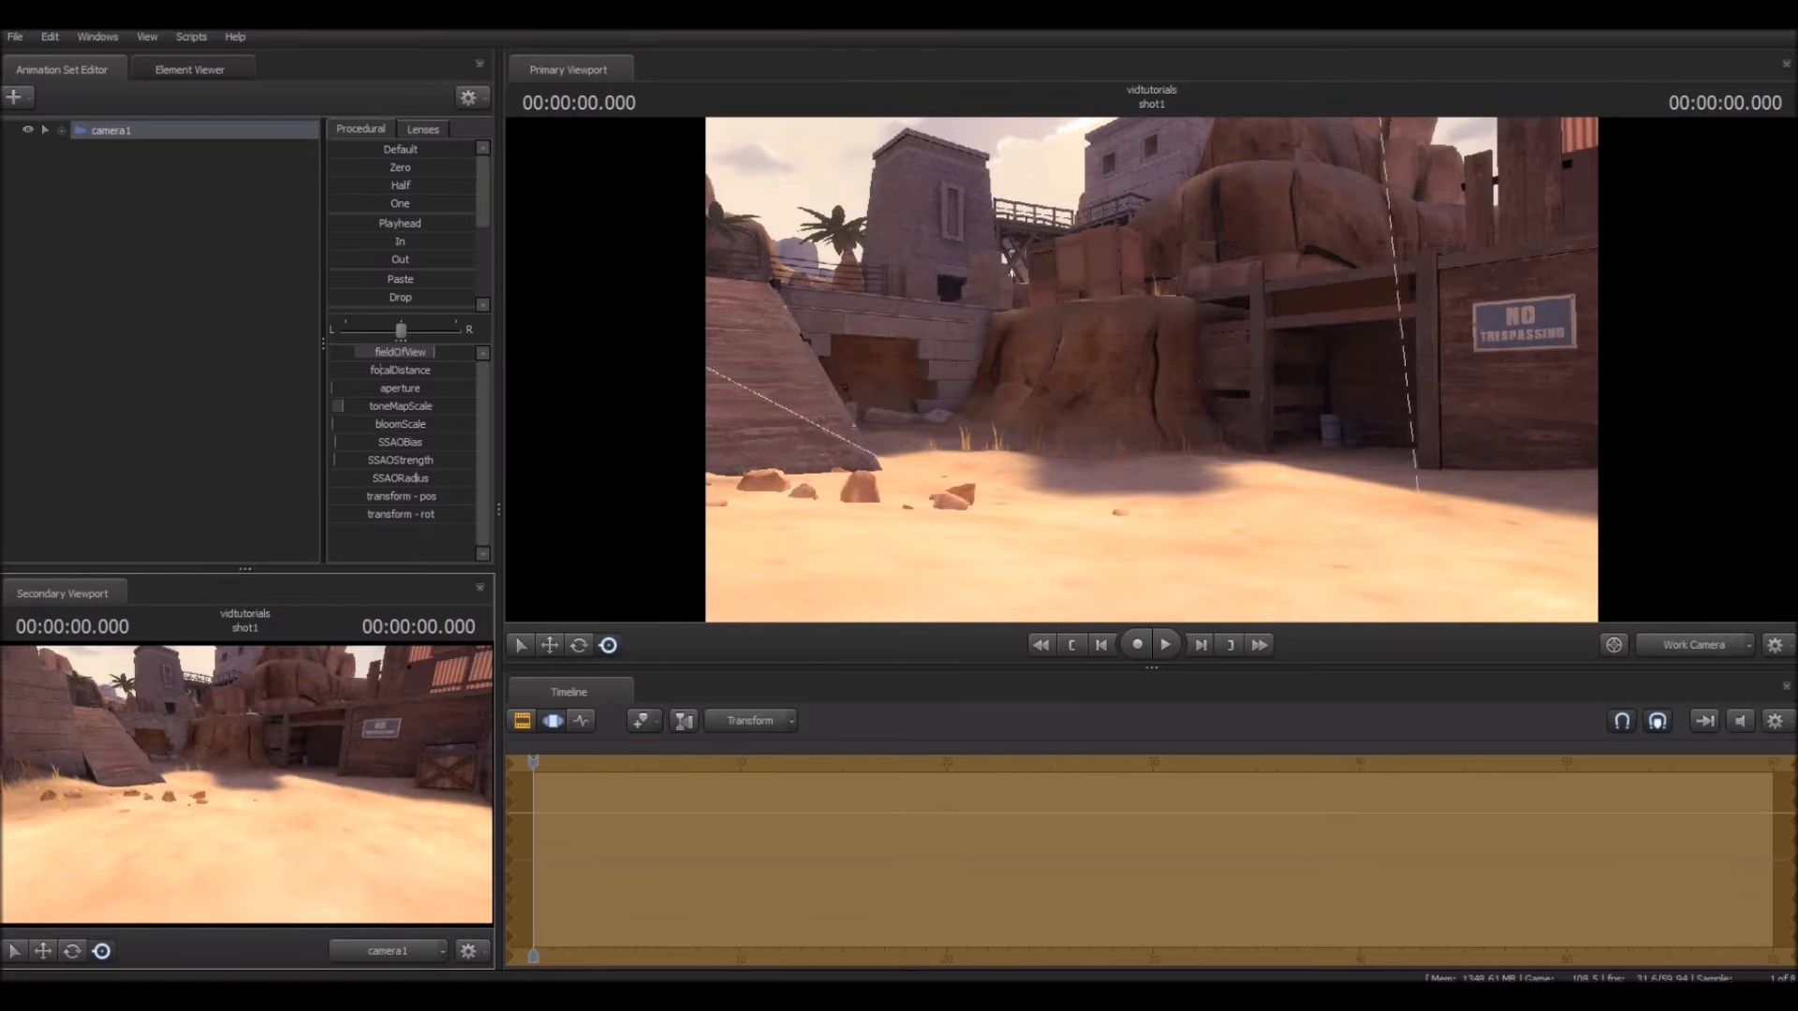
pyautogui.press('a')
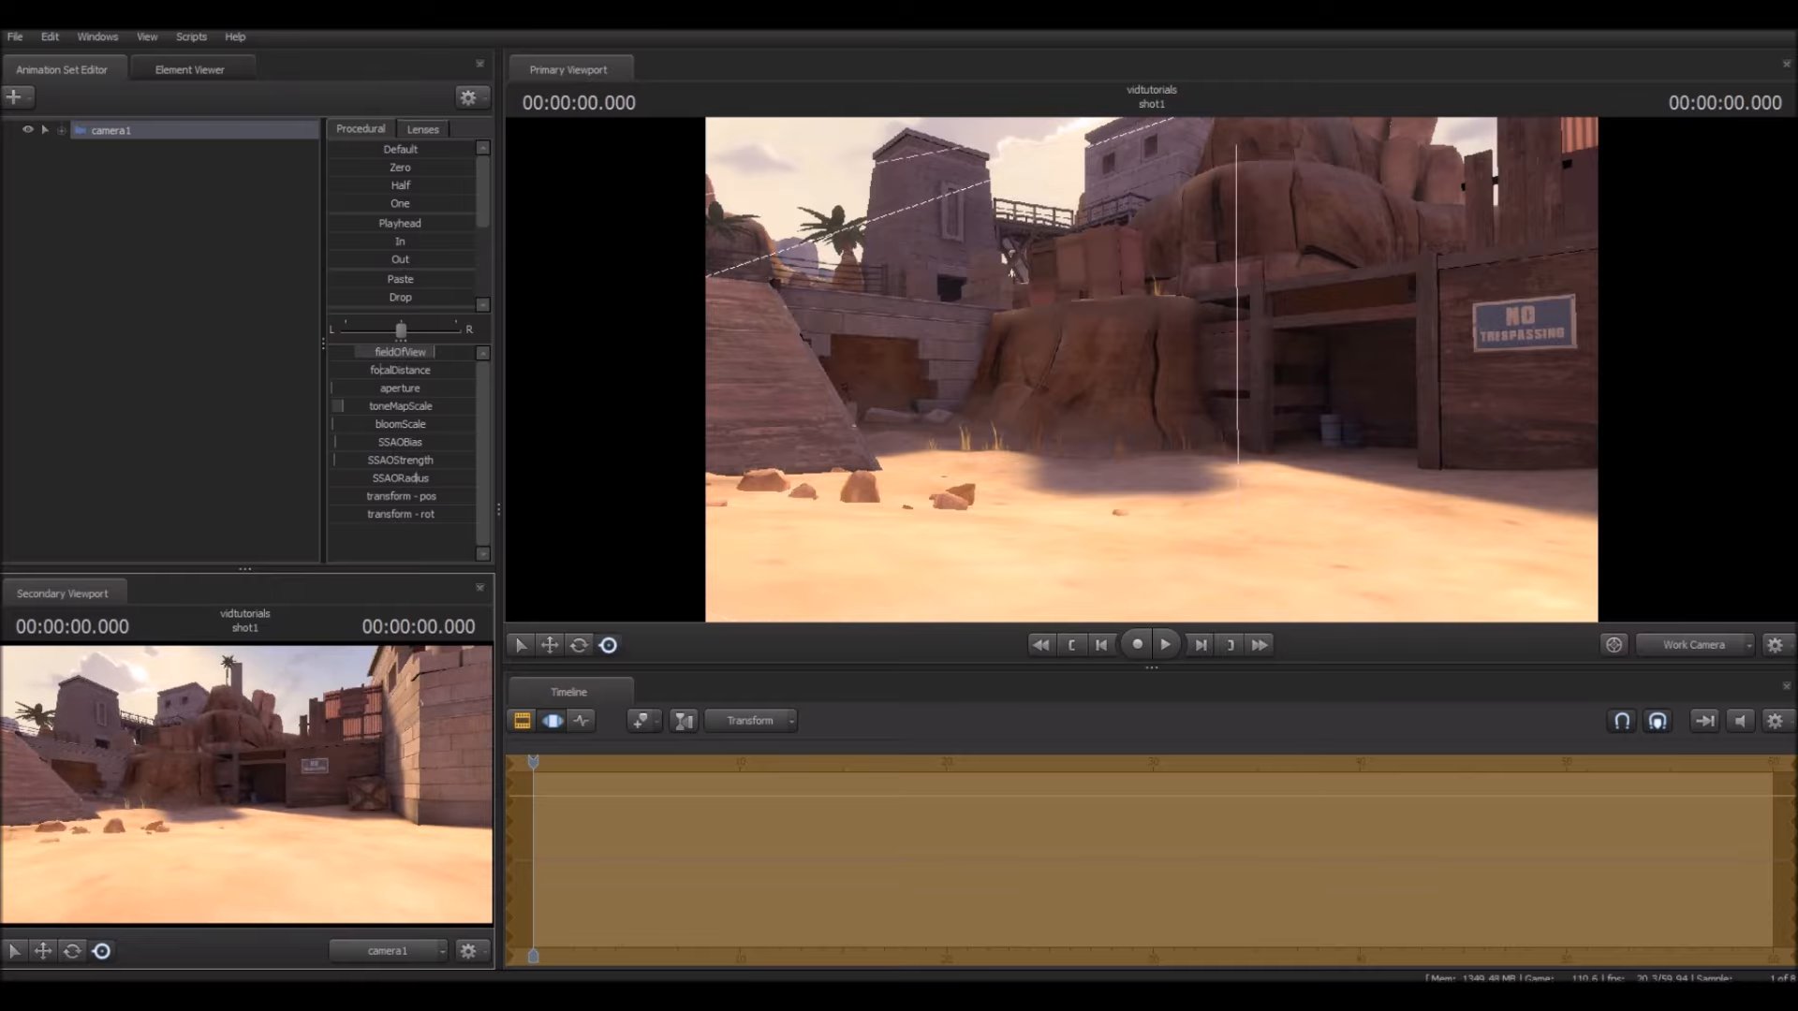
pyautogui.press('w')
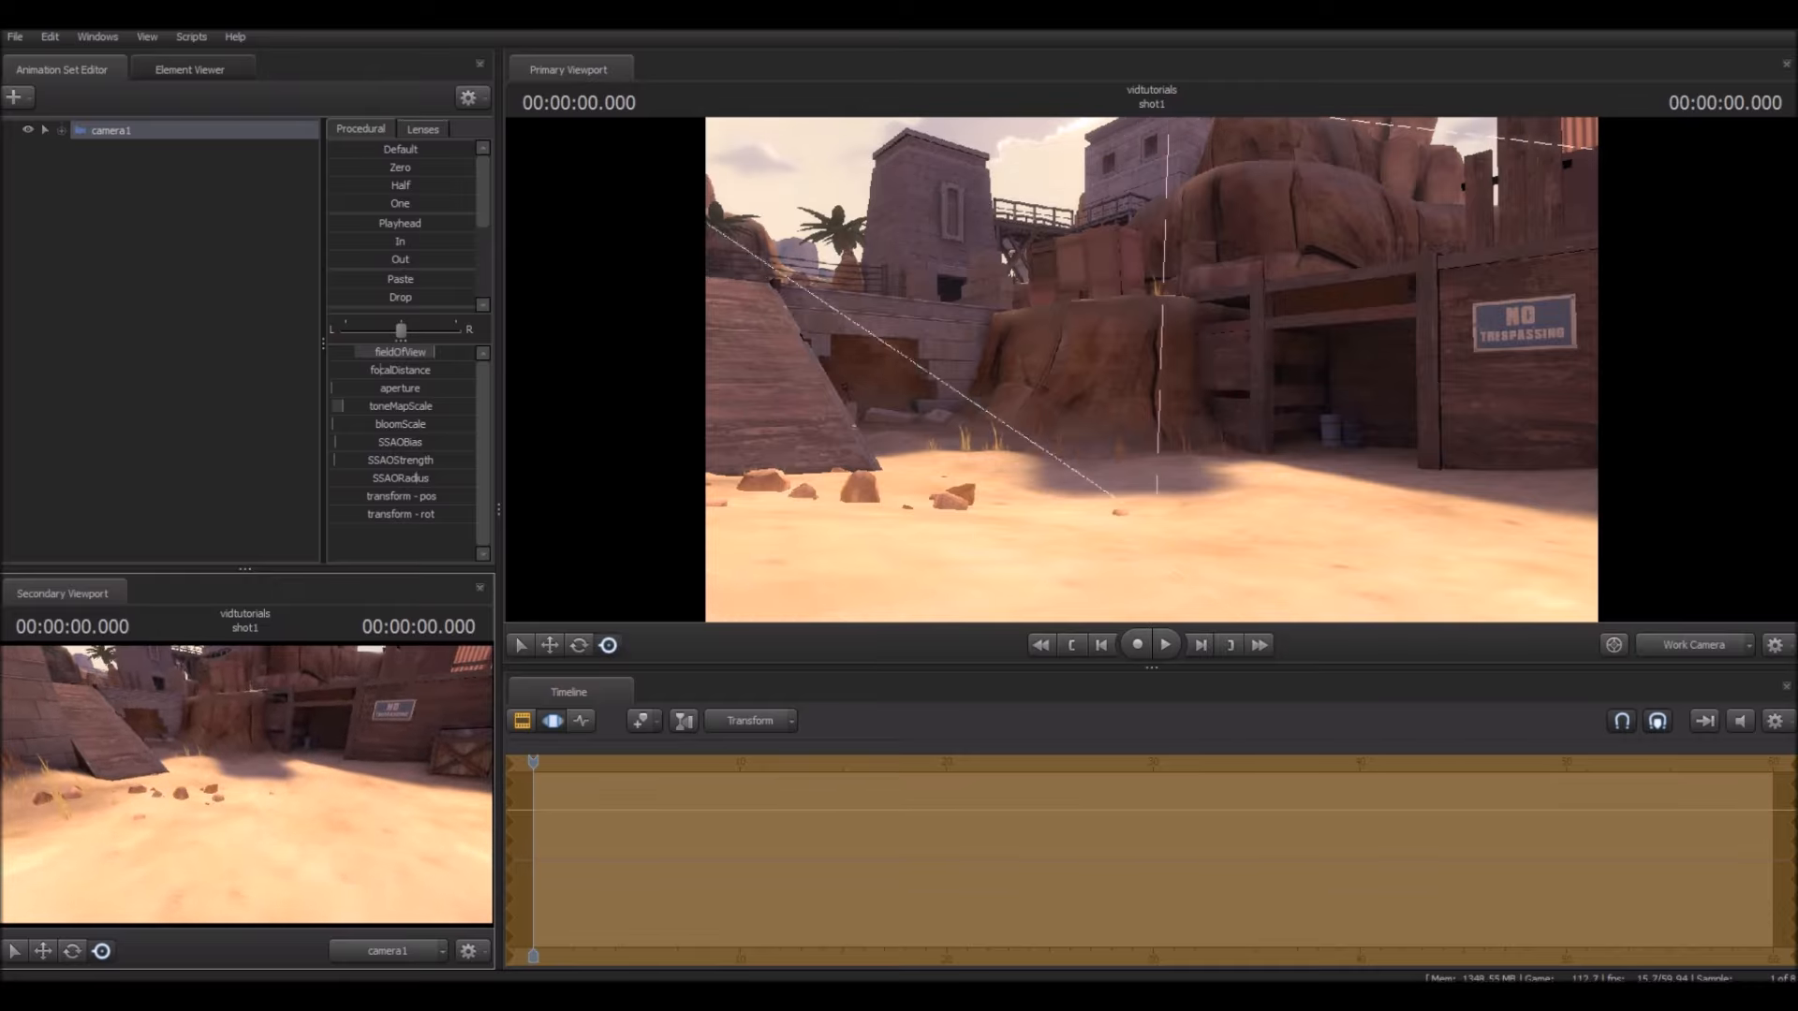
# Step: Examine camera1's placement and view frustum from the work camera
pyautogui.moveTo(1152, 370); pyautogui.dragTo(974, 351)
pyautogui.press('d')
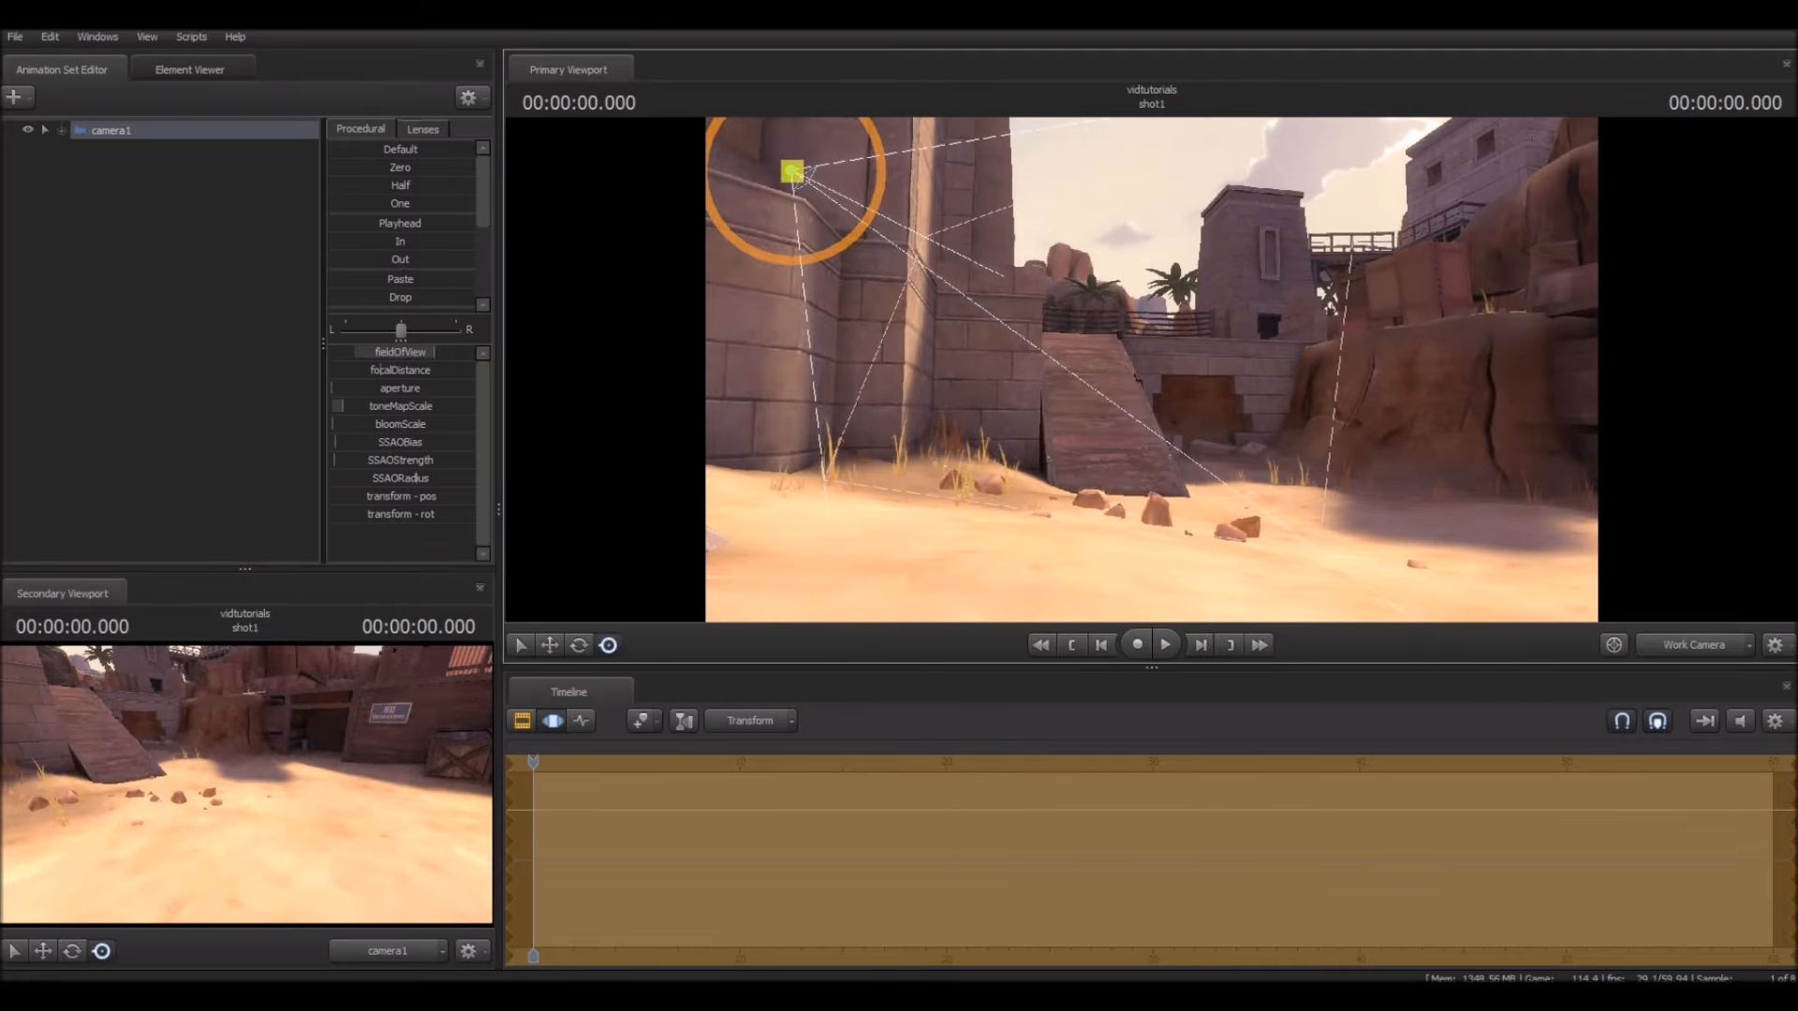
pyautogui.moveTo(1152, 370)
pyautogui.mouseDown()
pyautogui.moveTo(964, 337)
pyautogui.moveTo(1095, 365)
pyautogui.moveTo(992, 361)
pyautogui.moveTo(1150, 367)
pyautogui.moveTo(1114, 272)
pyautogui.moveTo(1254, 382)
pyautogui.moveTo(1218, 449)
pyautogui.moveTo(1199, 432)
pyautogui.moveTo(1231, 448)
pyautogui.moveTo(1144, 370)
pyautogui.moveTo(1231, 371)
pyautogui.moveTo(1144, 372)
pyautogui.mouseUp()
pyautogui.press('d')
pyautogui.press('a')
pyautogui.press('d')
pyautogui.press('a')
pyautogui.press('w')
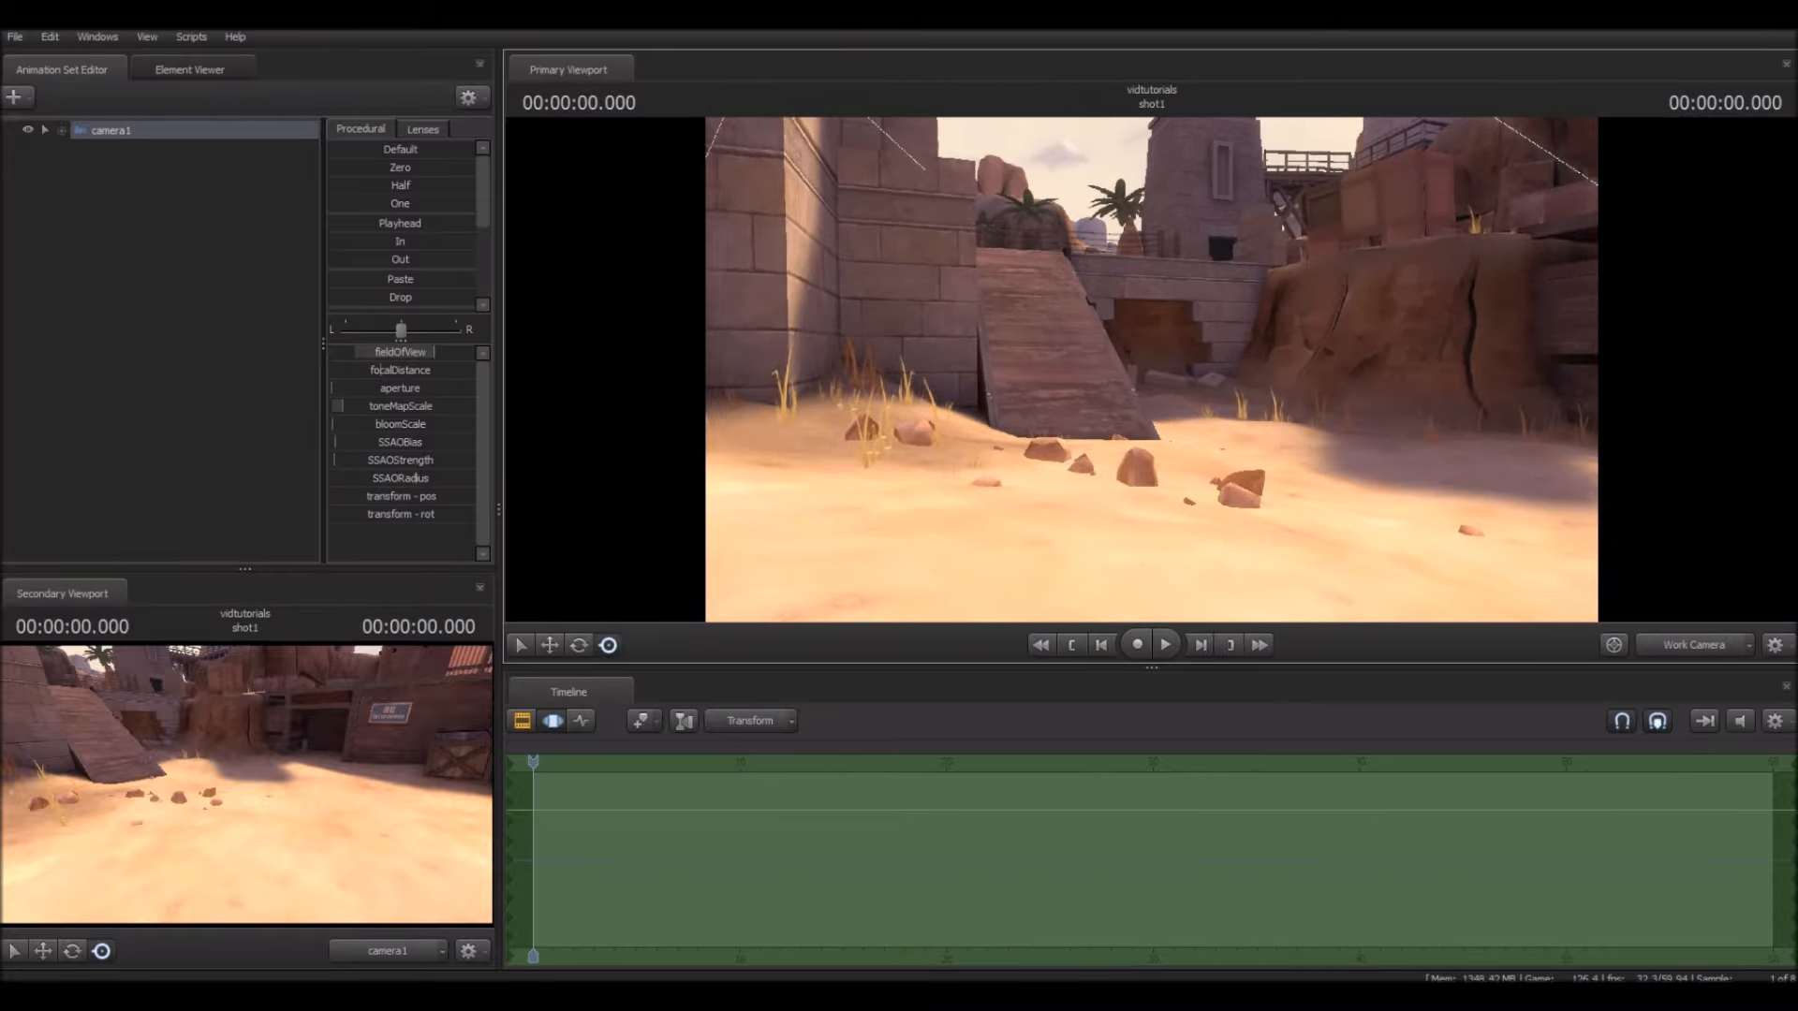
pyautogui.rightClick(1012, 364)
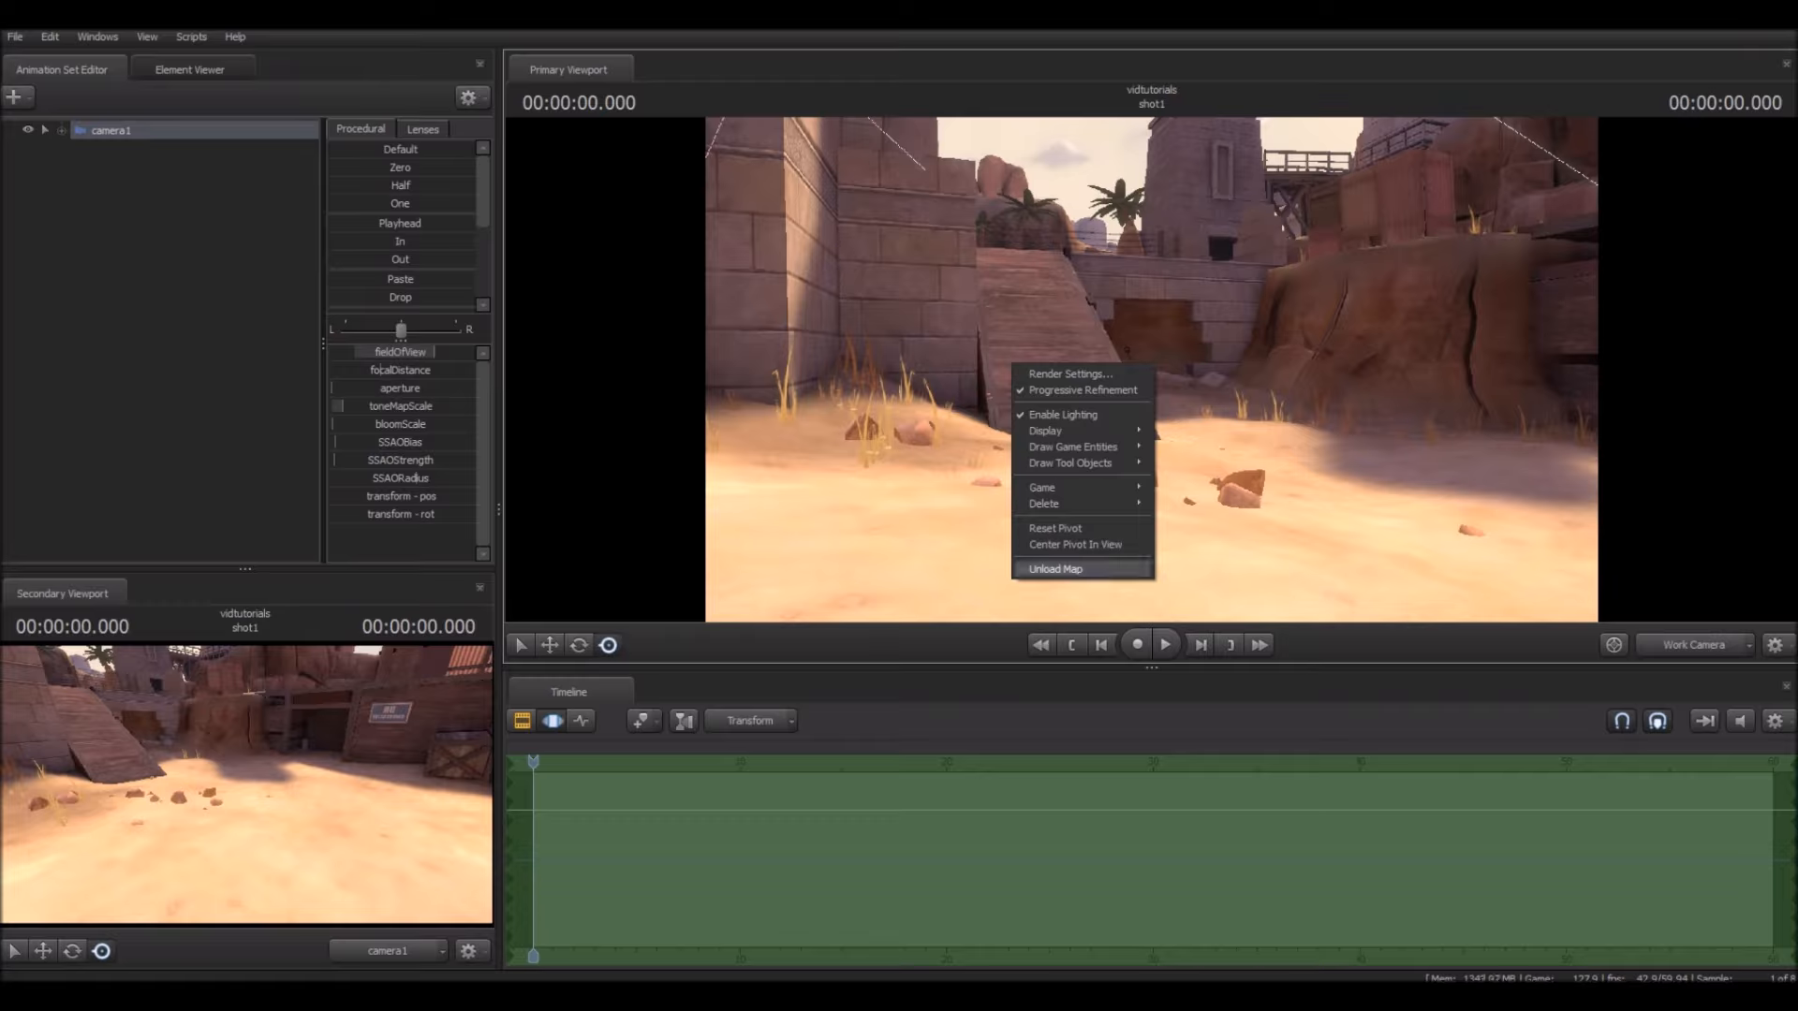
pyautogui.press('Escape')
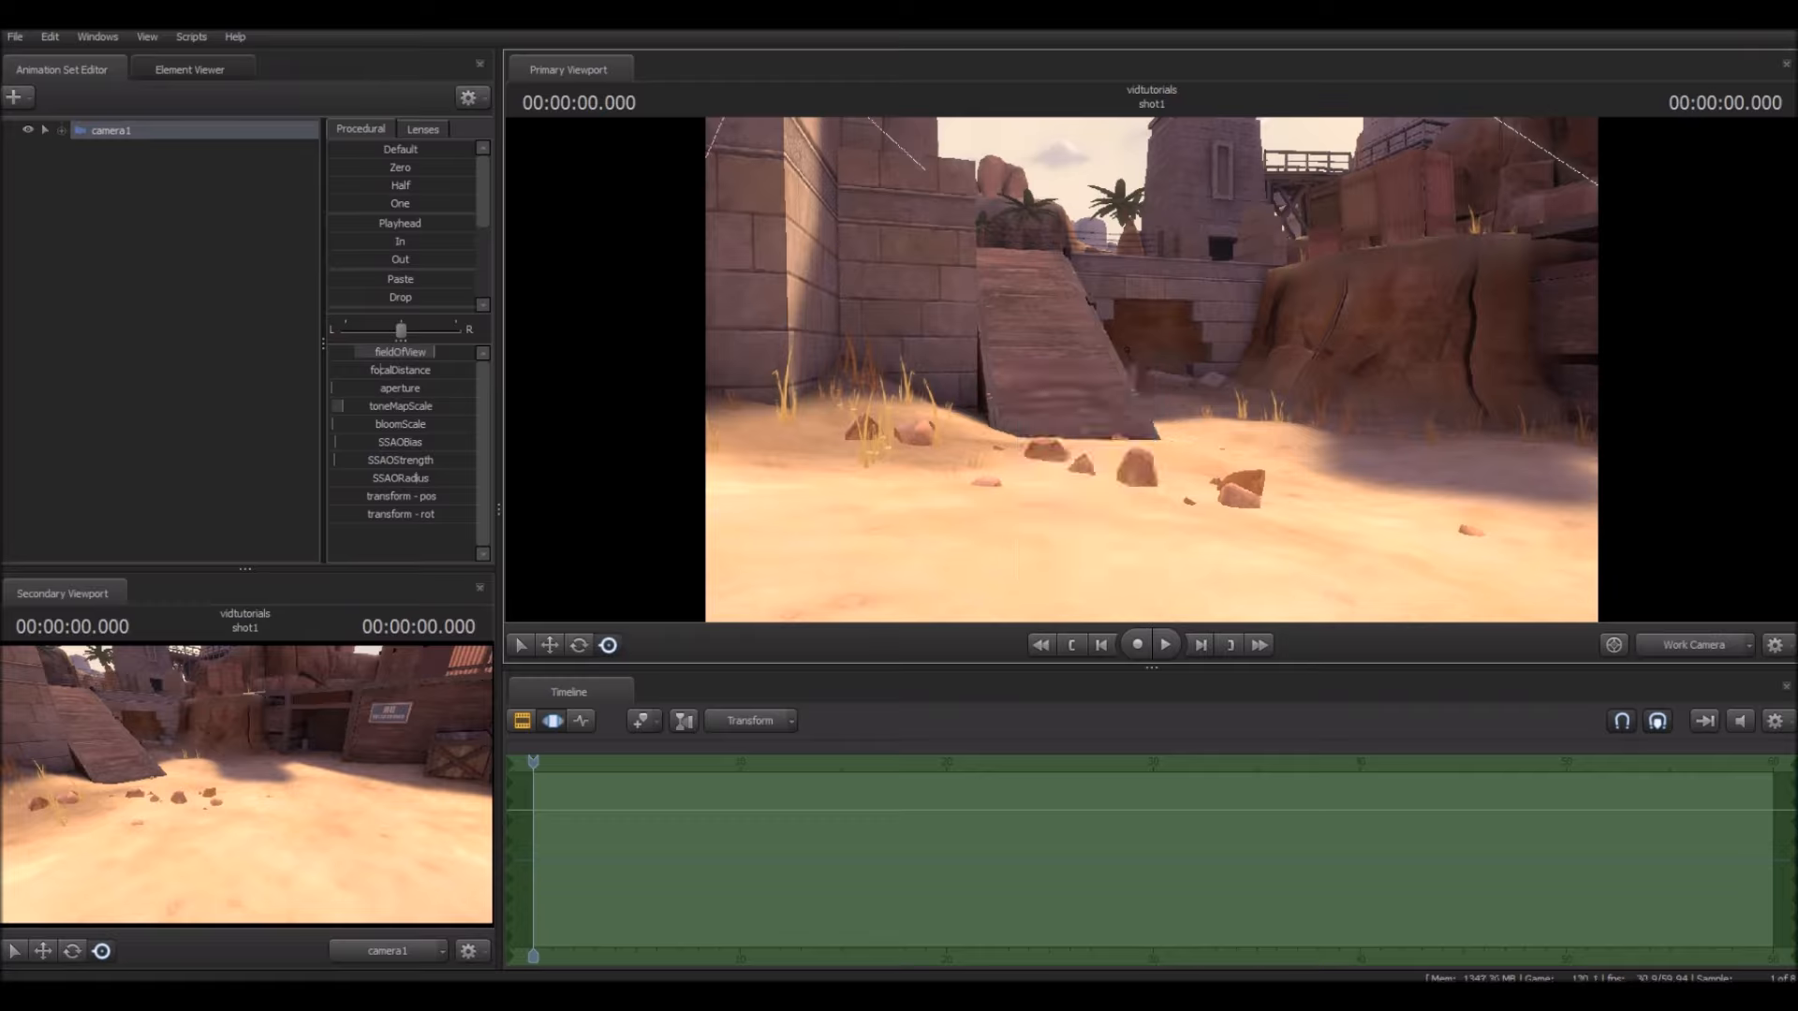
# Step: Create an animation set for a new model, filtering the files by hwm\ and loading player\hwm\spy.mdl
pyautogui.click(176, 281)
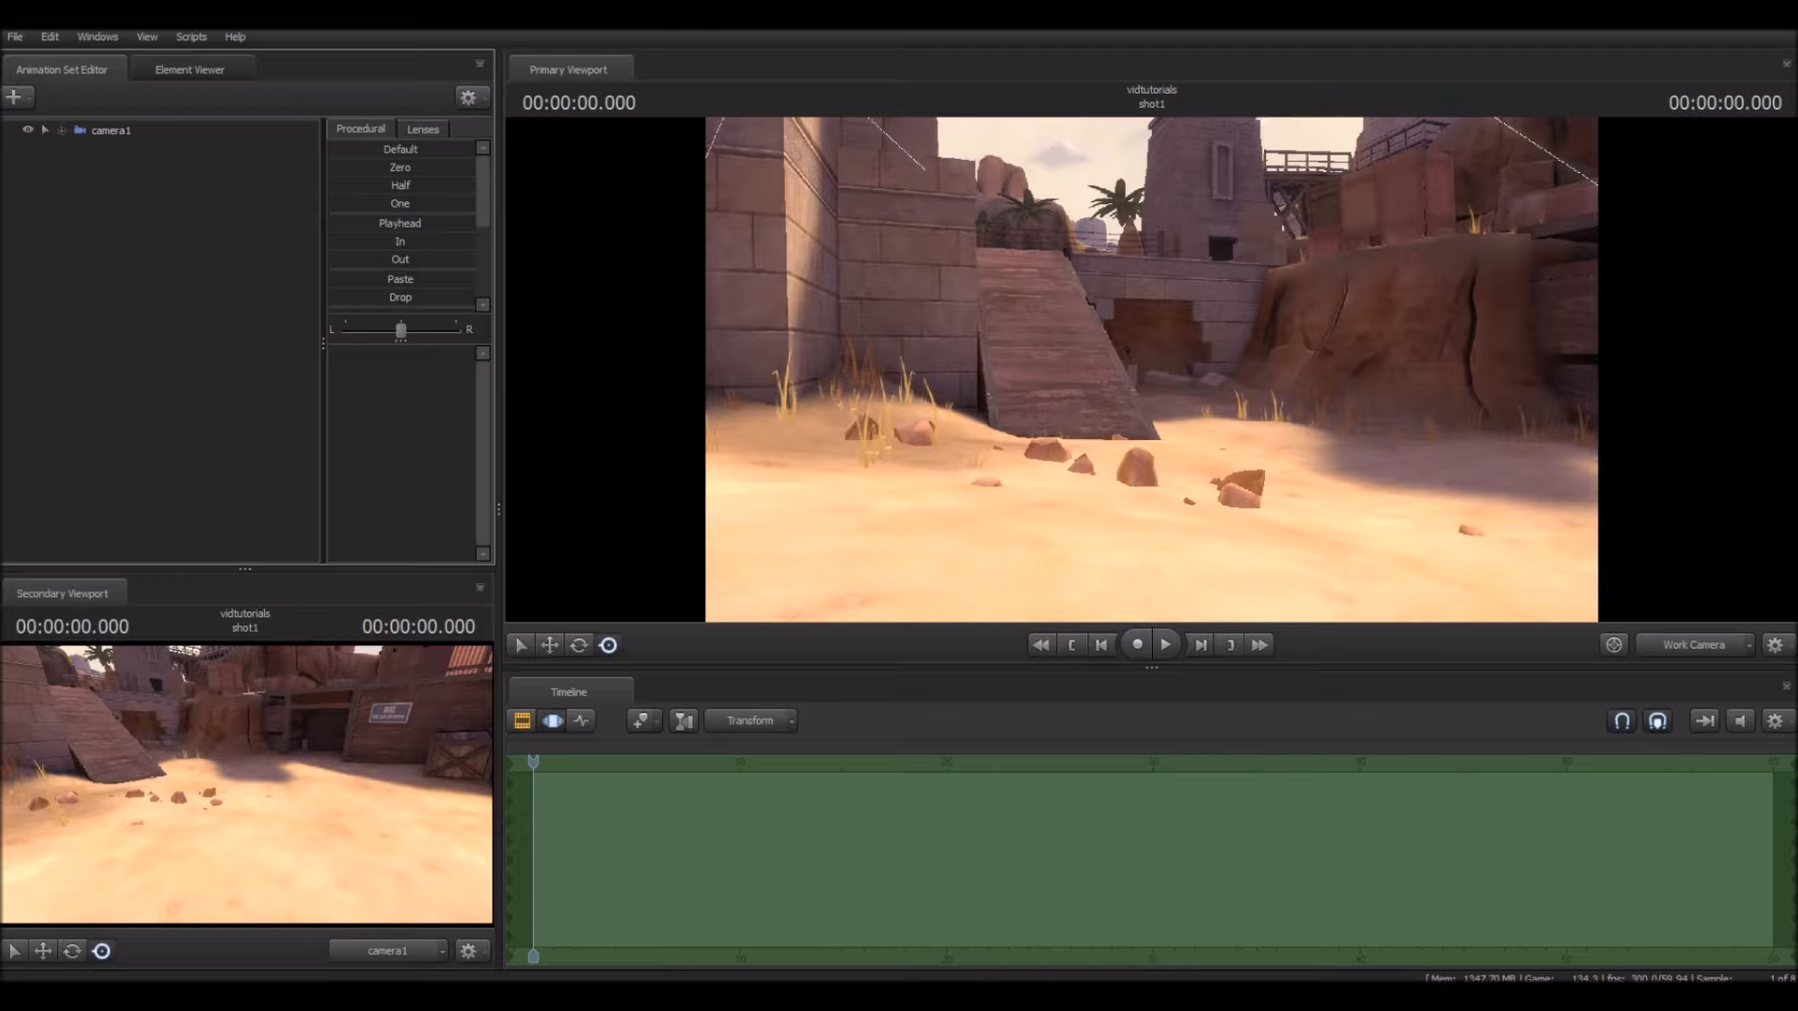
pyautogui.click(19, 97)
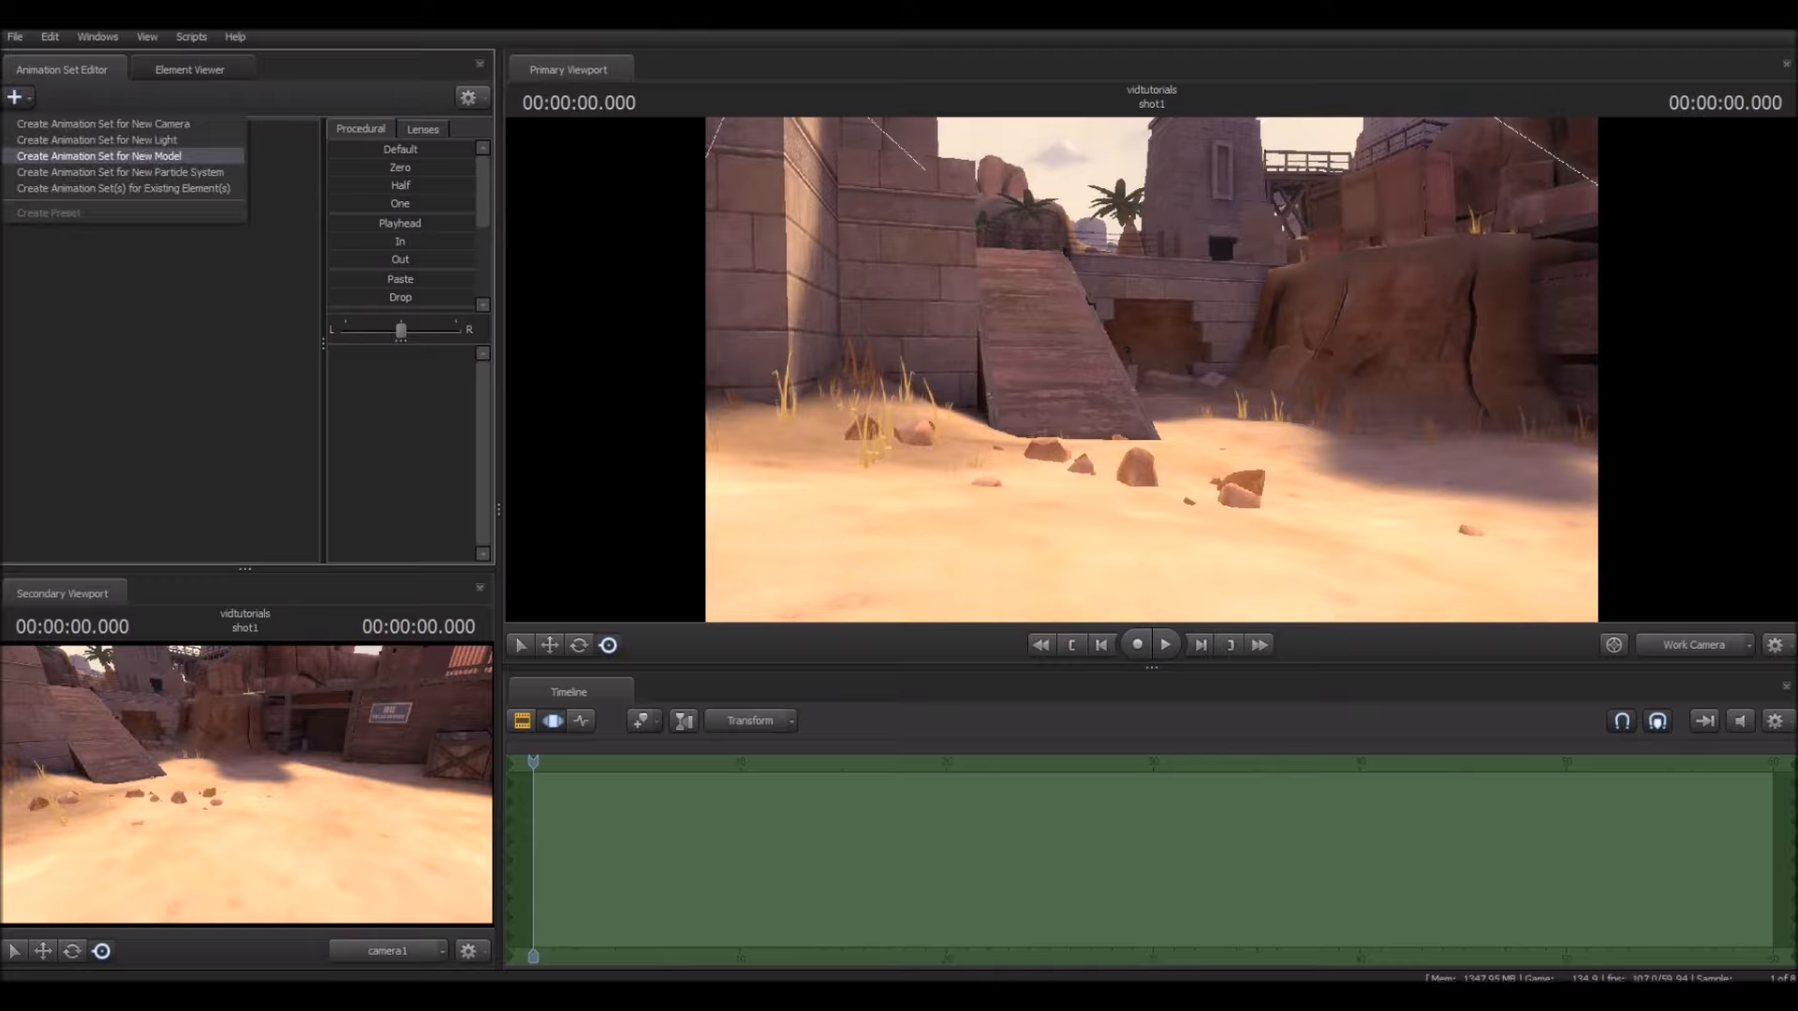
pyautogui.click(98, 156)
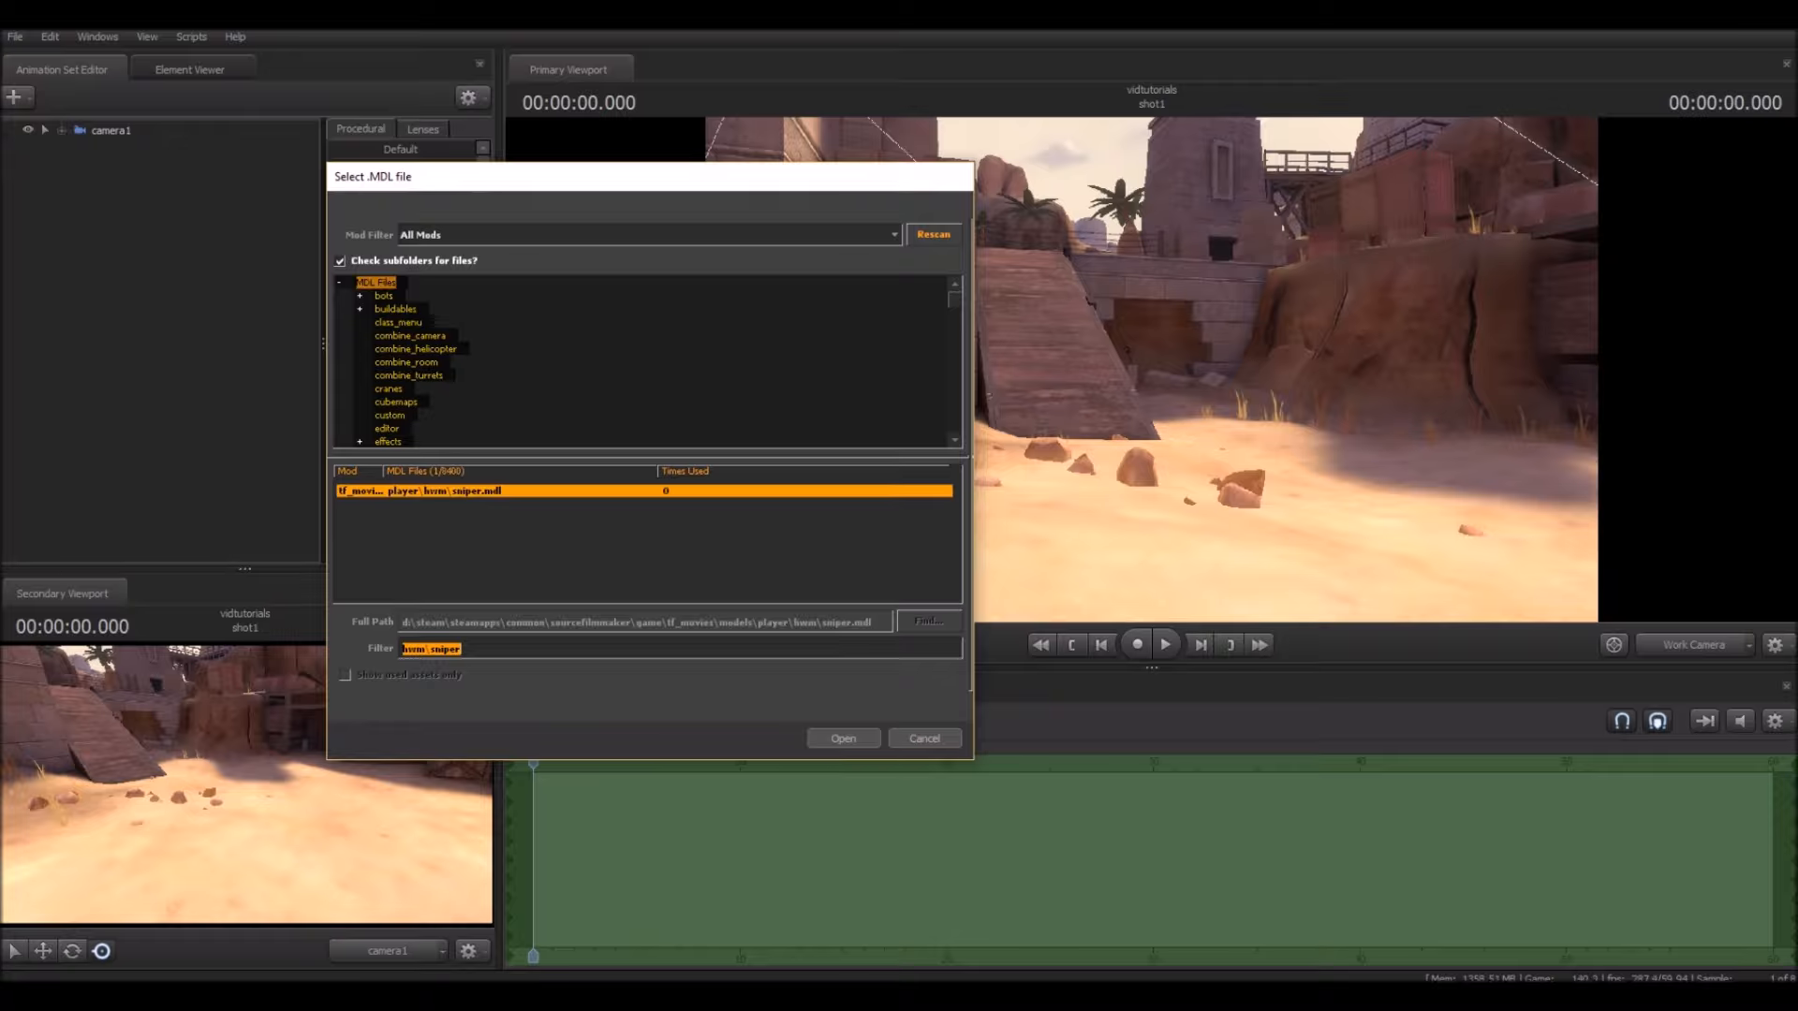
pyautogui.scroll(-6, 642, 362)
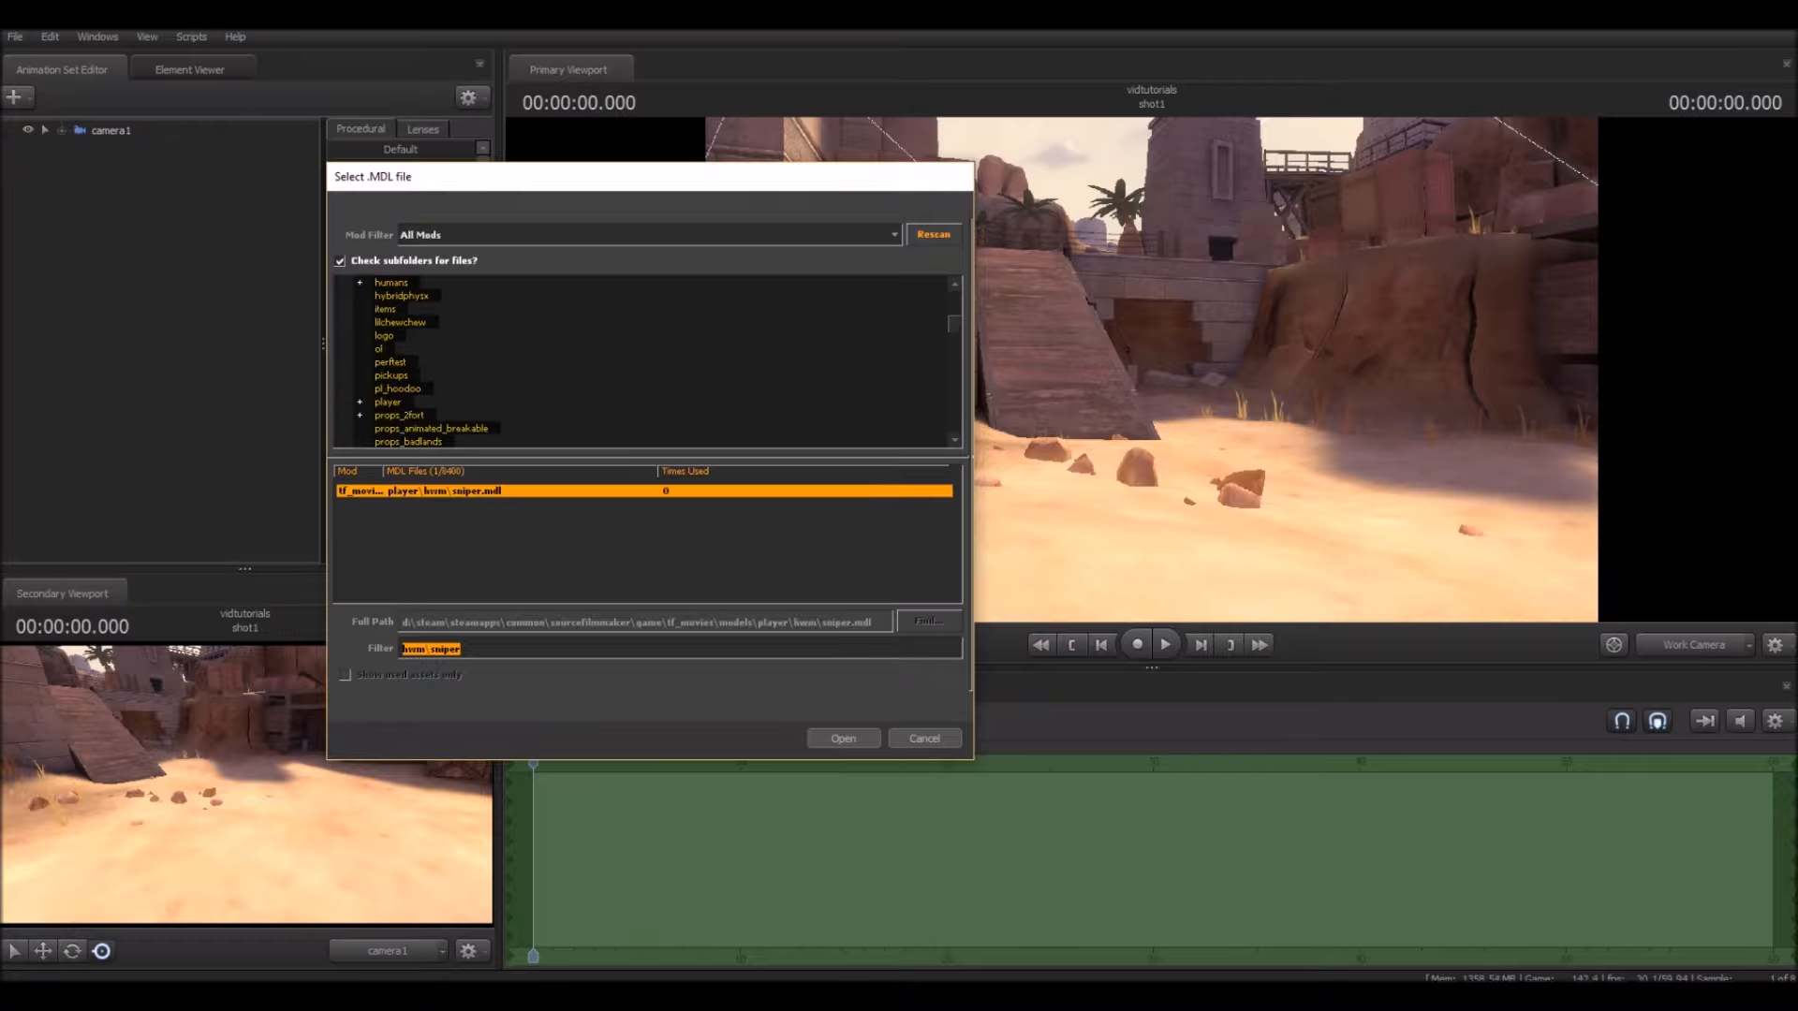
pyautogui.click(462, 649)
pyautogui.moveTo(462, 649); pyautogui.dragTo(430, 649)
pyautogui.press('BackSpace')
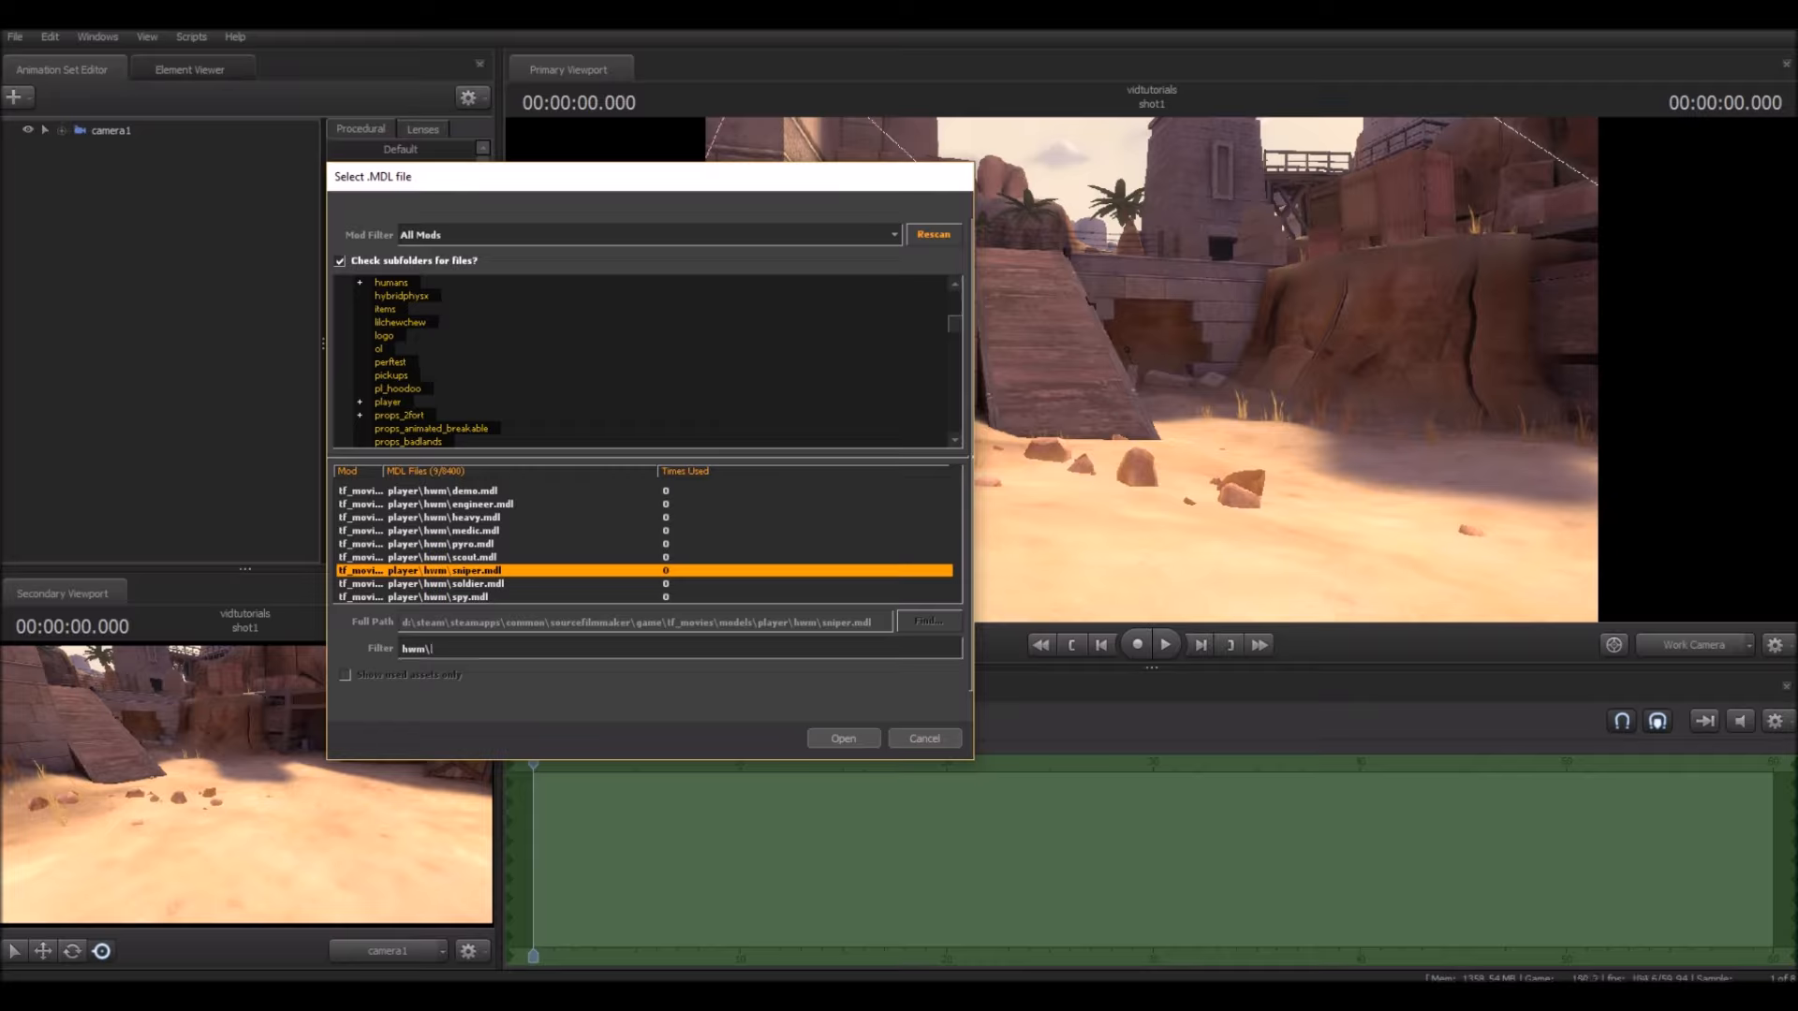
pyautogui.click(470, 597)
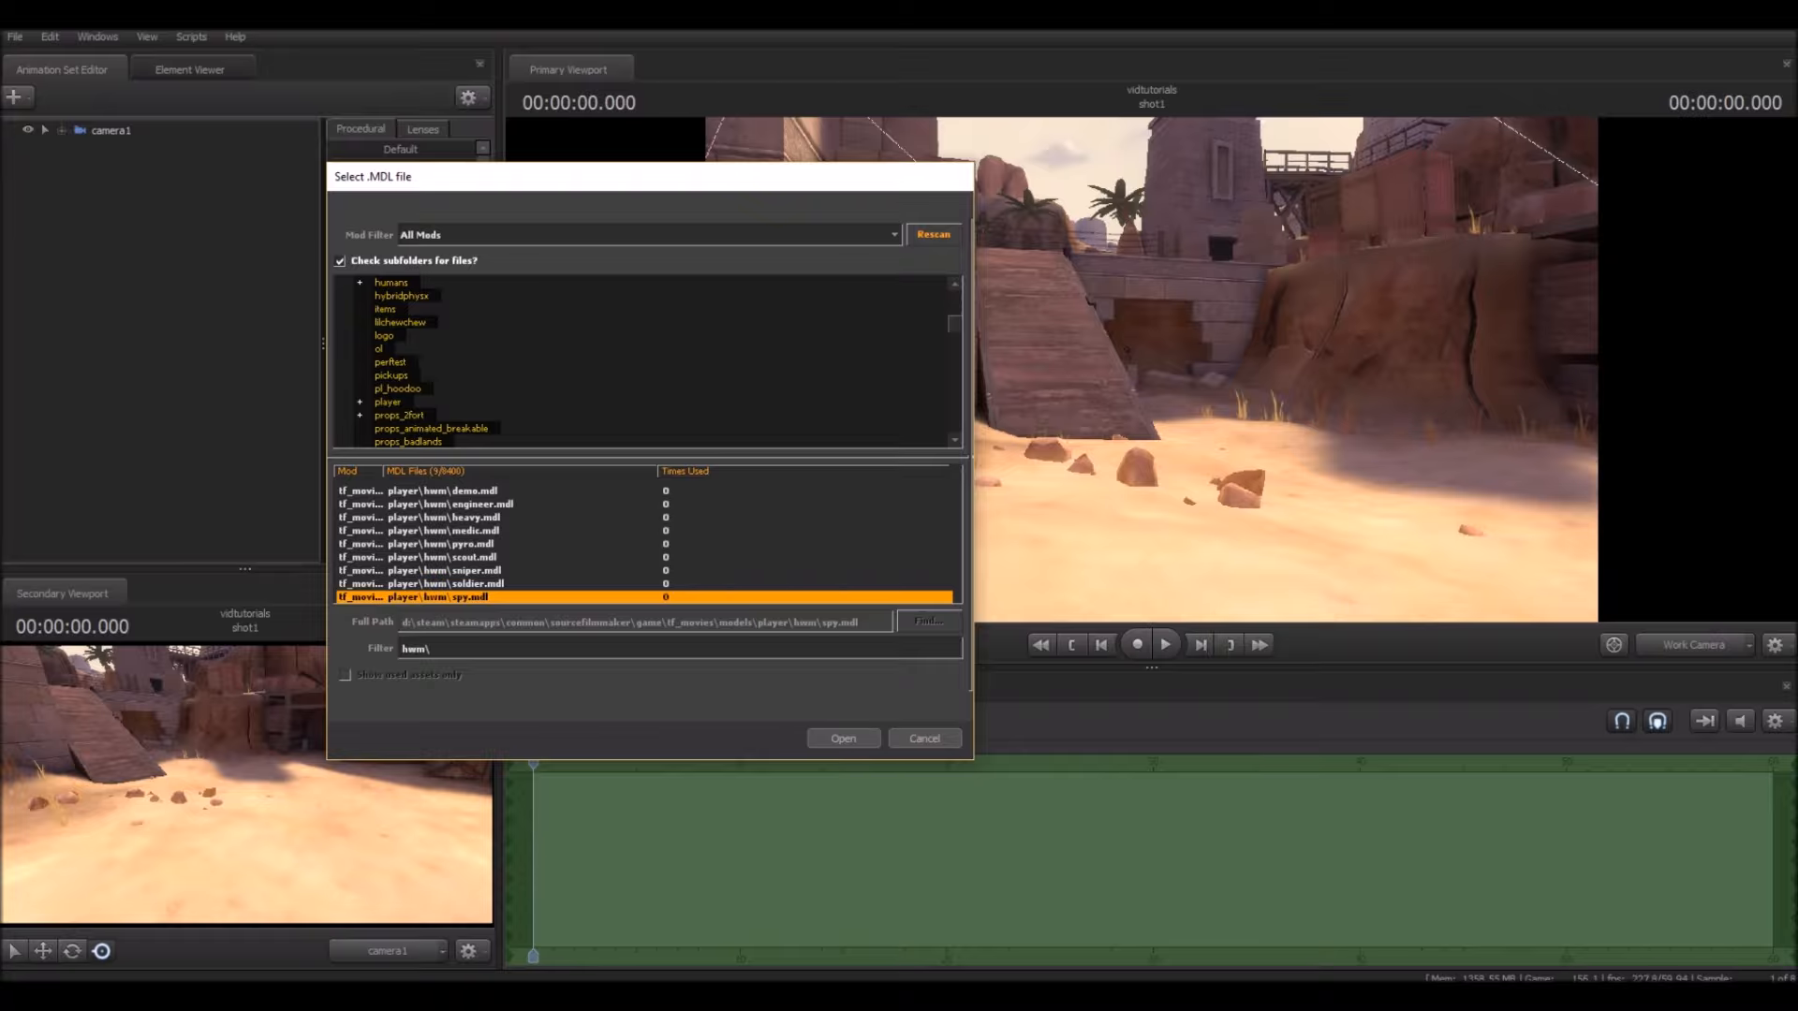
pyautogui.press('Return')
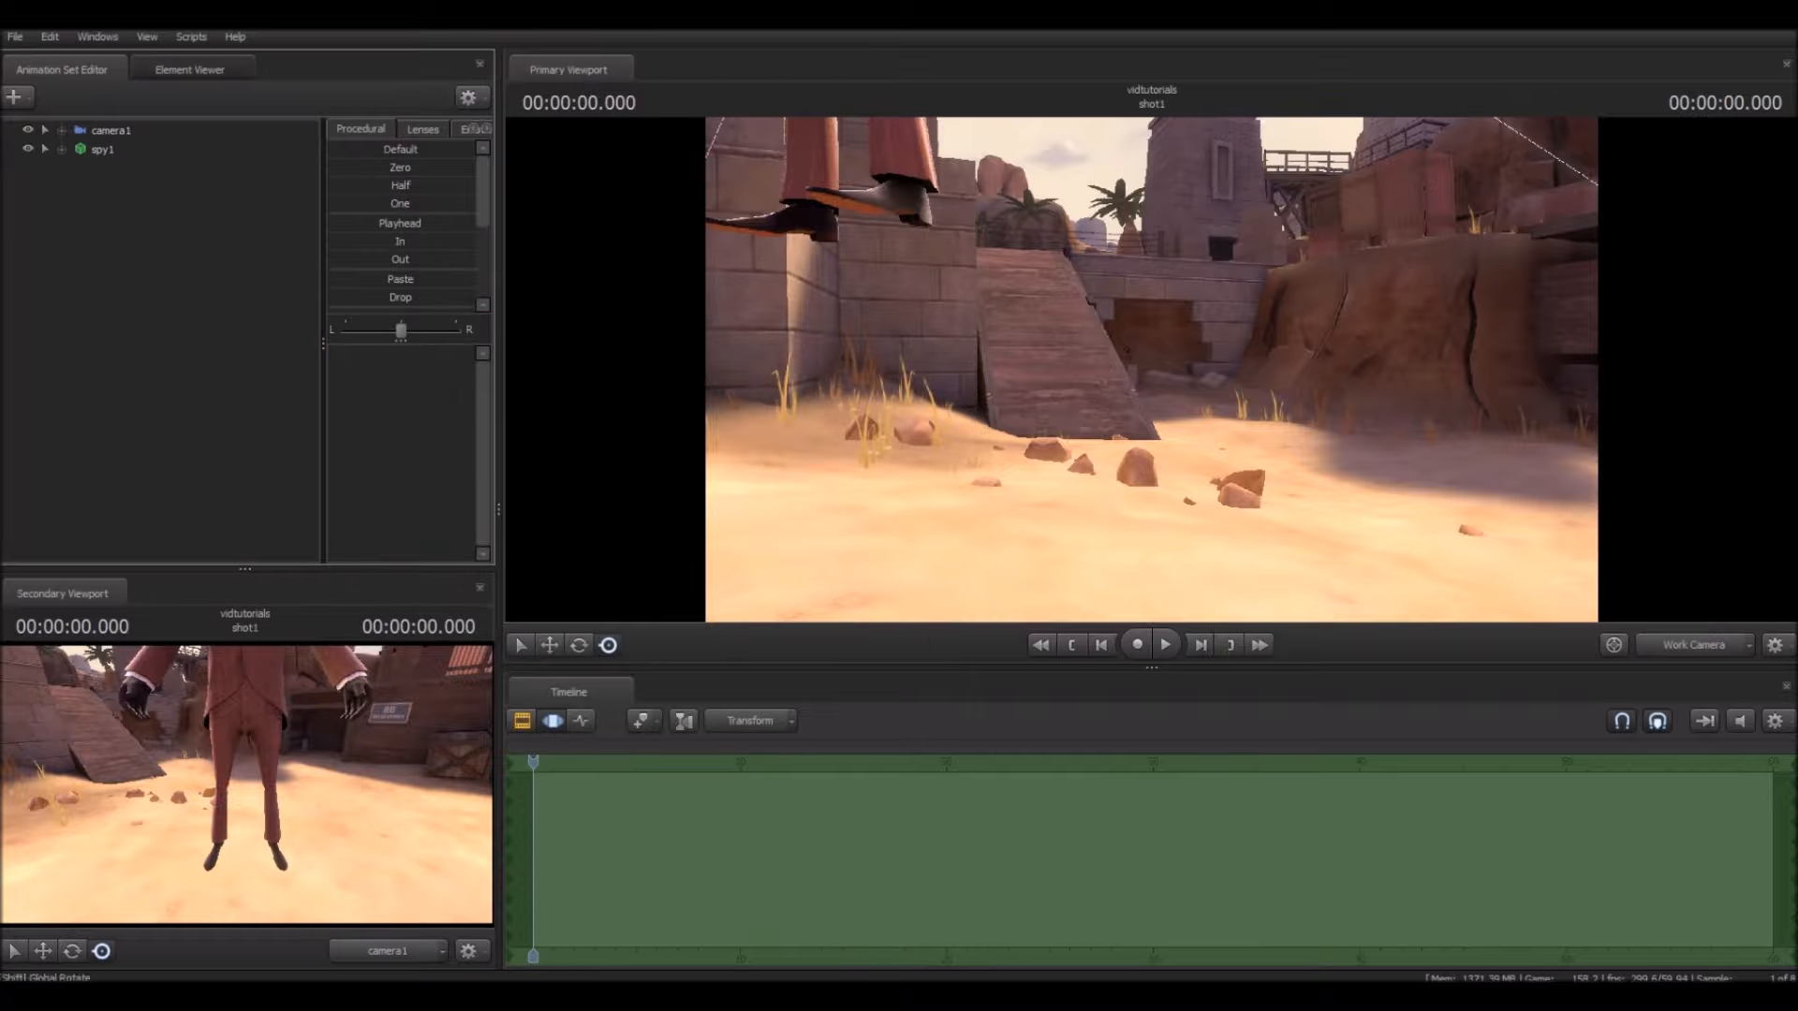
# Step: View the whole spy model from the side with the work camera and show its bone controls
pyautogui.press('s')
pyautogui.moveTo(1127, 350); pyautogui.dragTo(988, 506)
pyautogui.press('z')
pyautogui.press('z')
pyautogui.press('s')
pyautogui.press('ctrl')
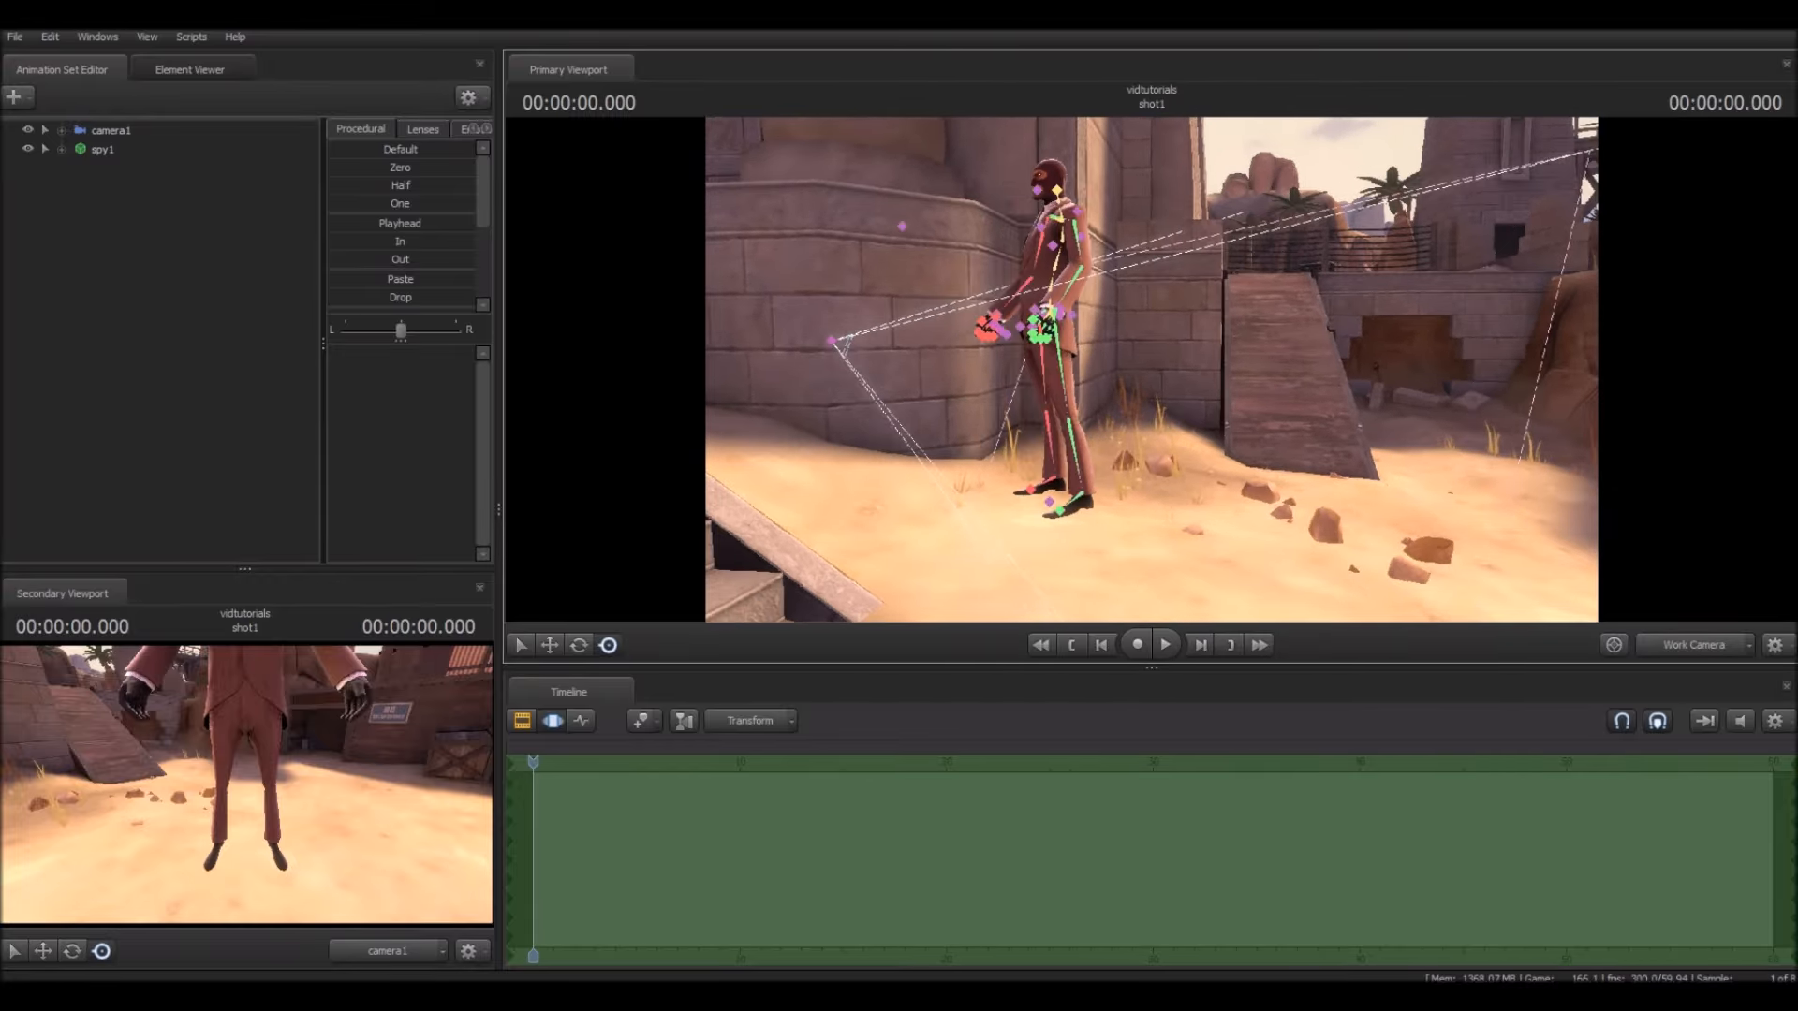
# Step: Select the rootTransform control at the spy's feet
pyautogui.press('a')
pyautogui.moveTo(992, 393); pyautogui.dragTo(1128, 412)
pyautogui.press('ctrl')
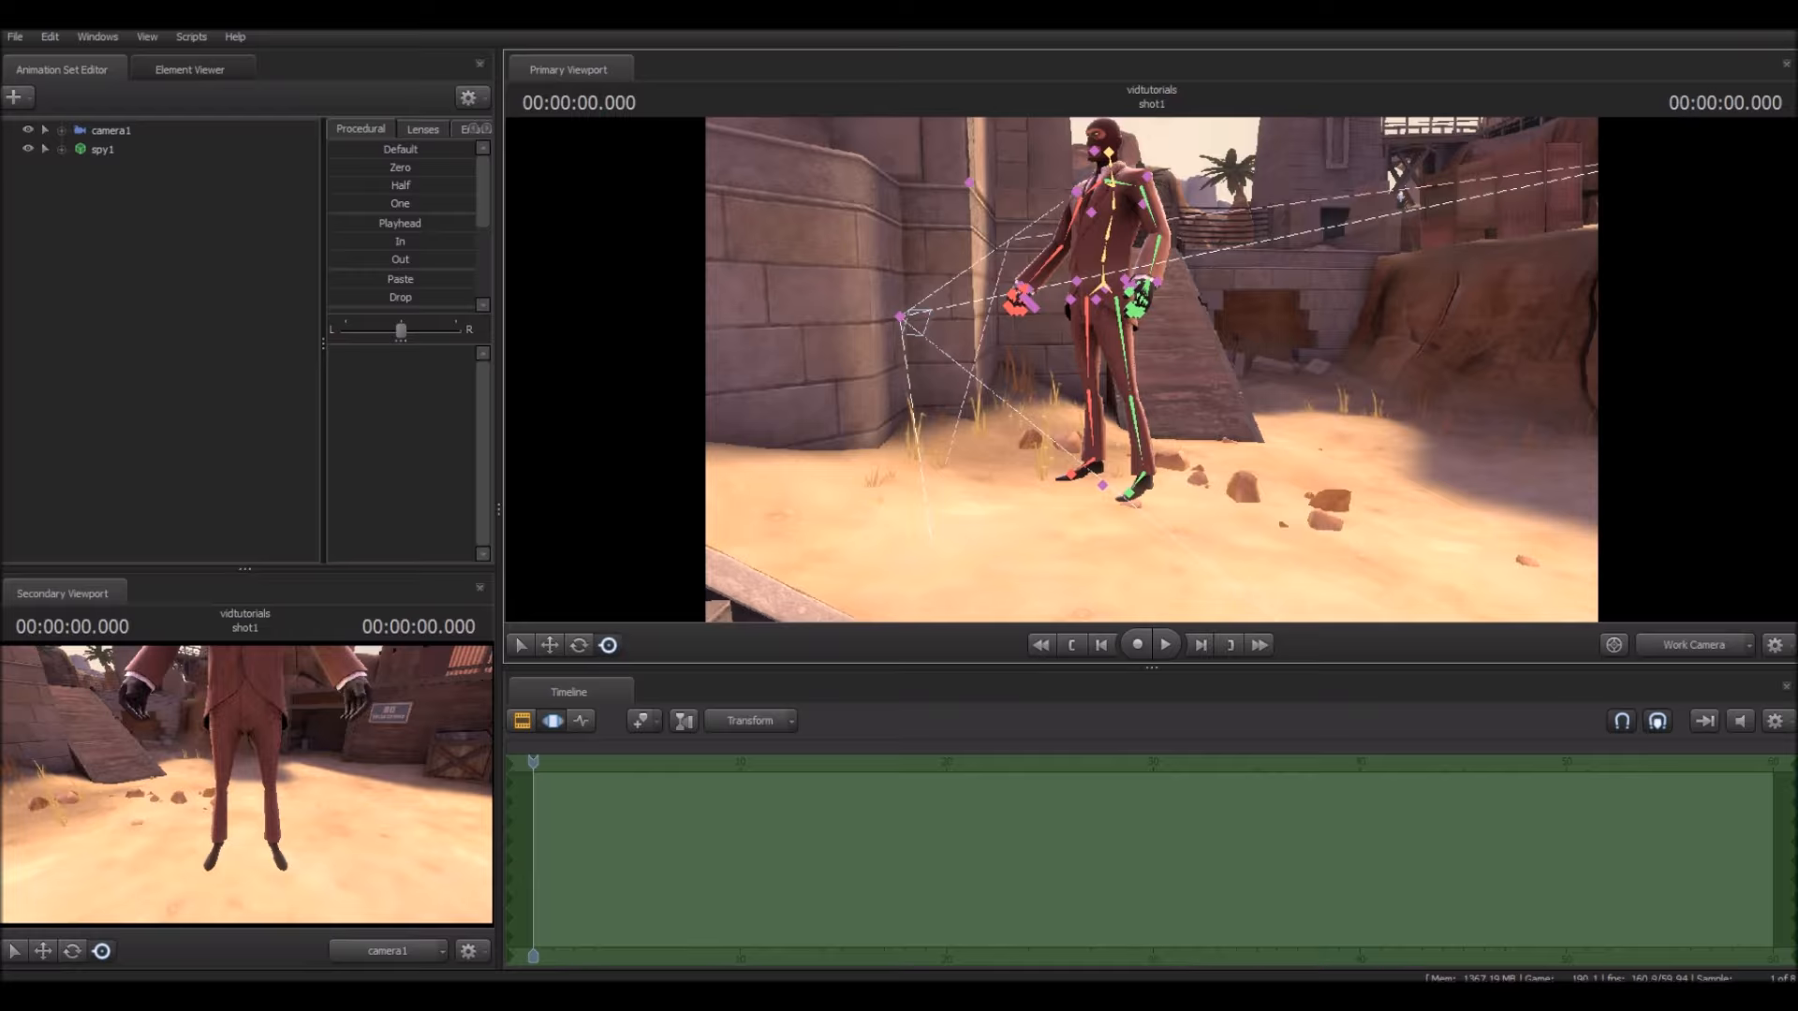
pyautogui.moveTo(1390, 185)
pyautogui.mouseDown()
pyautogui.moveTo(1379, 136)
pyautogui.moveTo(1292, 168)
pyautogui.moveTo(1391, 291)
pyautogui.moveTo(1297, 211)
pyautogui.moveTo(1344, 220)
pyautogui.moveTo(1395, 193)
pyautogui.moveTo(1363, 195)
pyautogui.mouseUp()
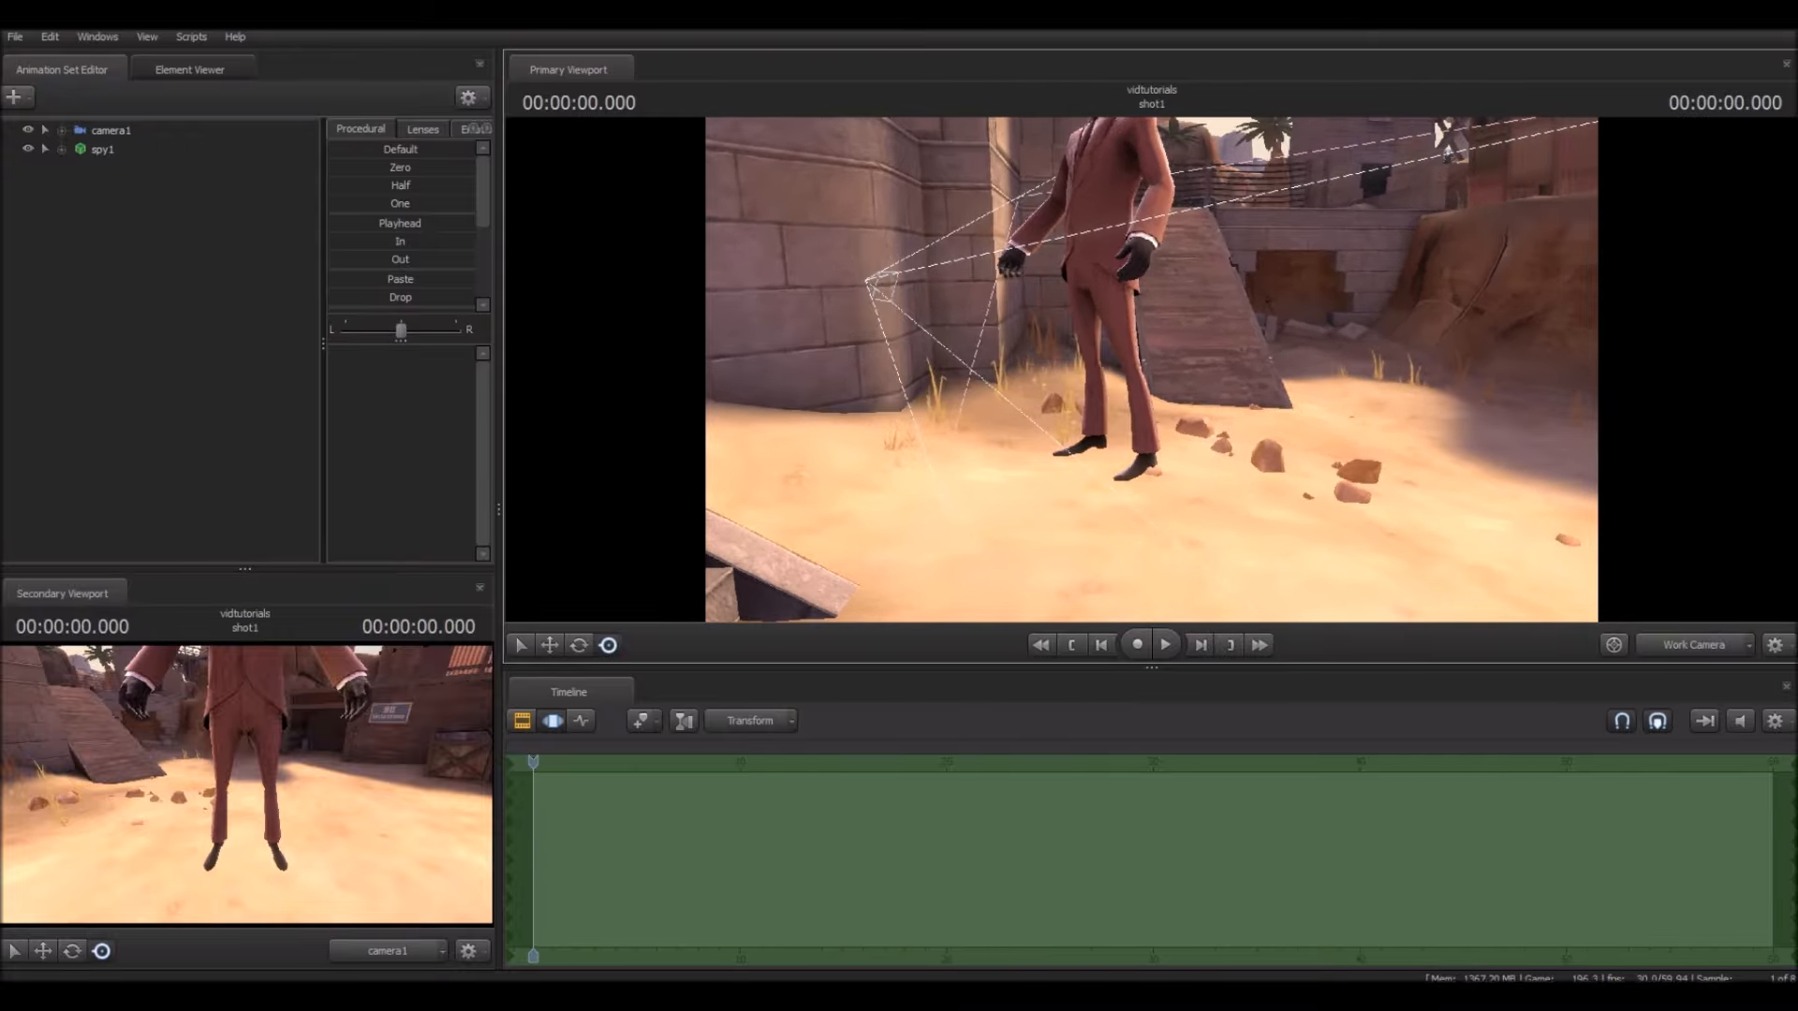
pyautogui.press('ctrl')
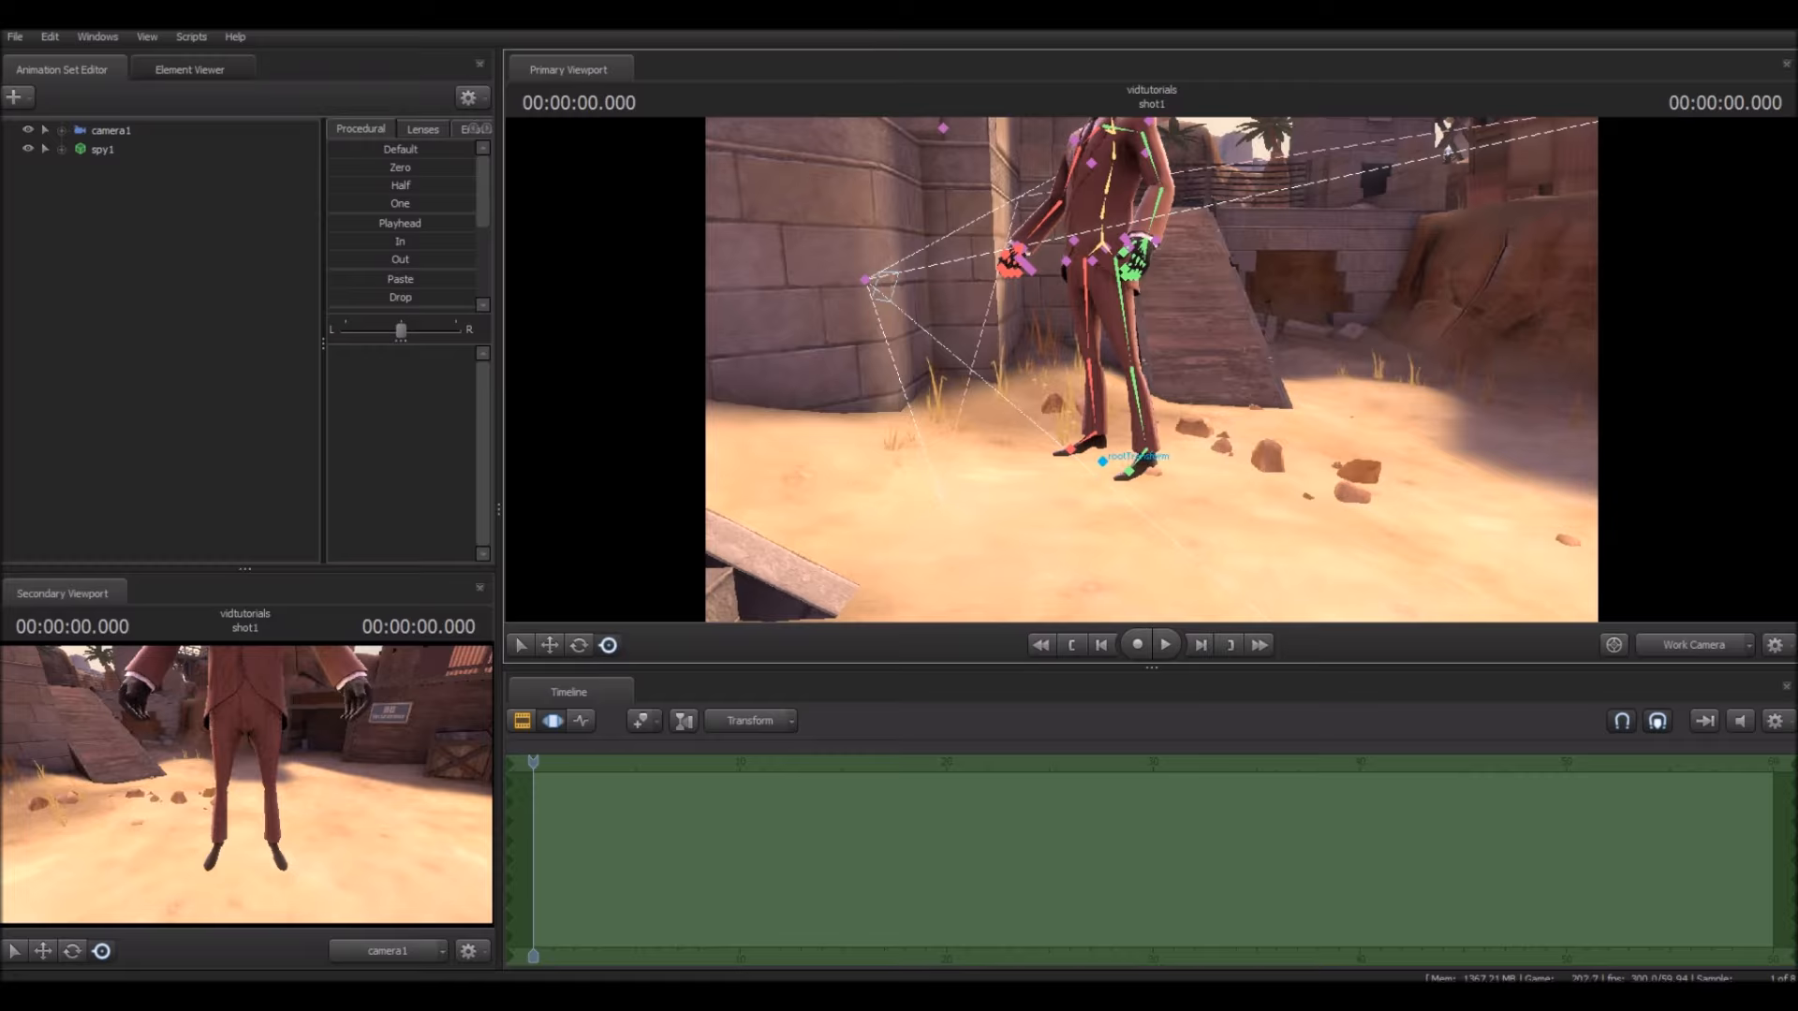
pyautogui.click(1102, 461)
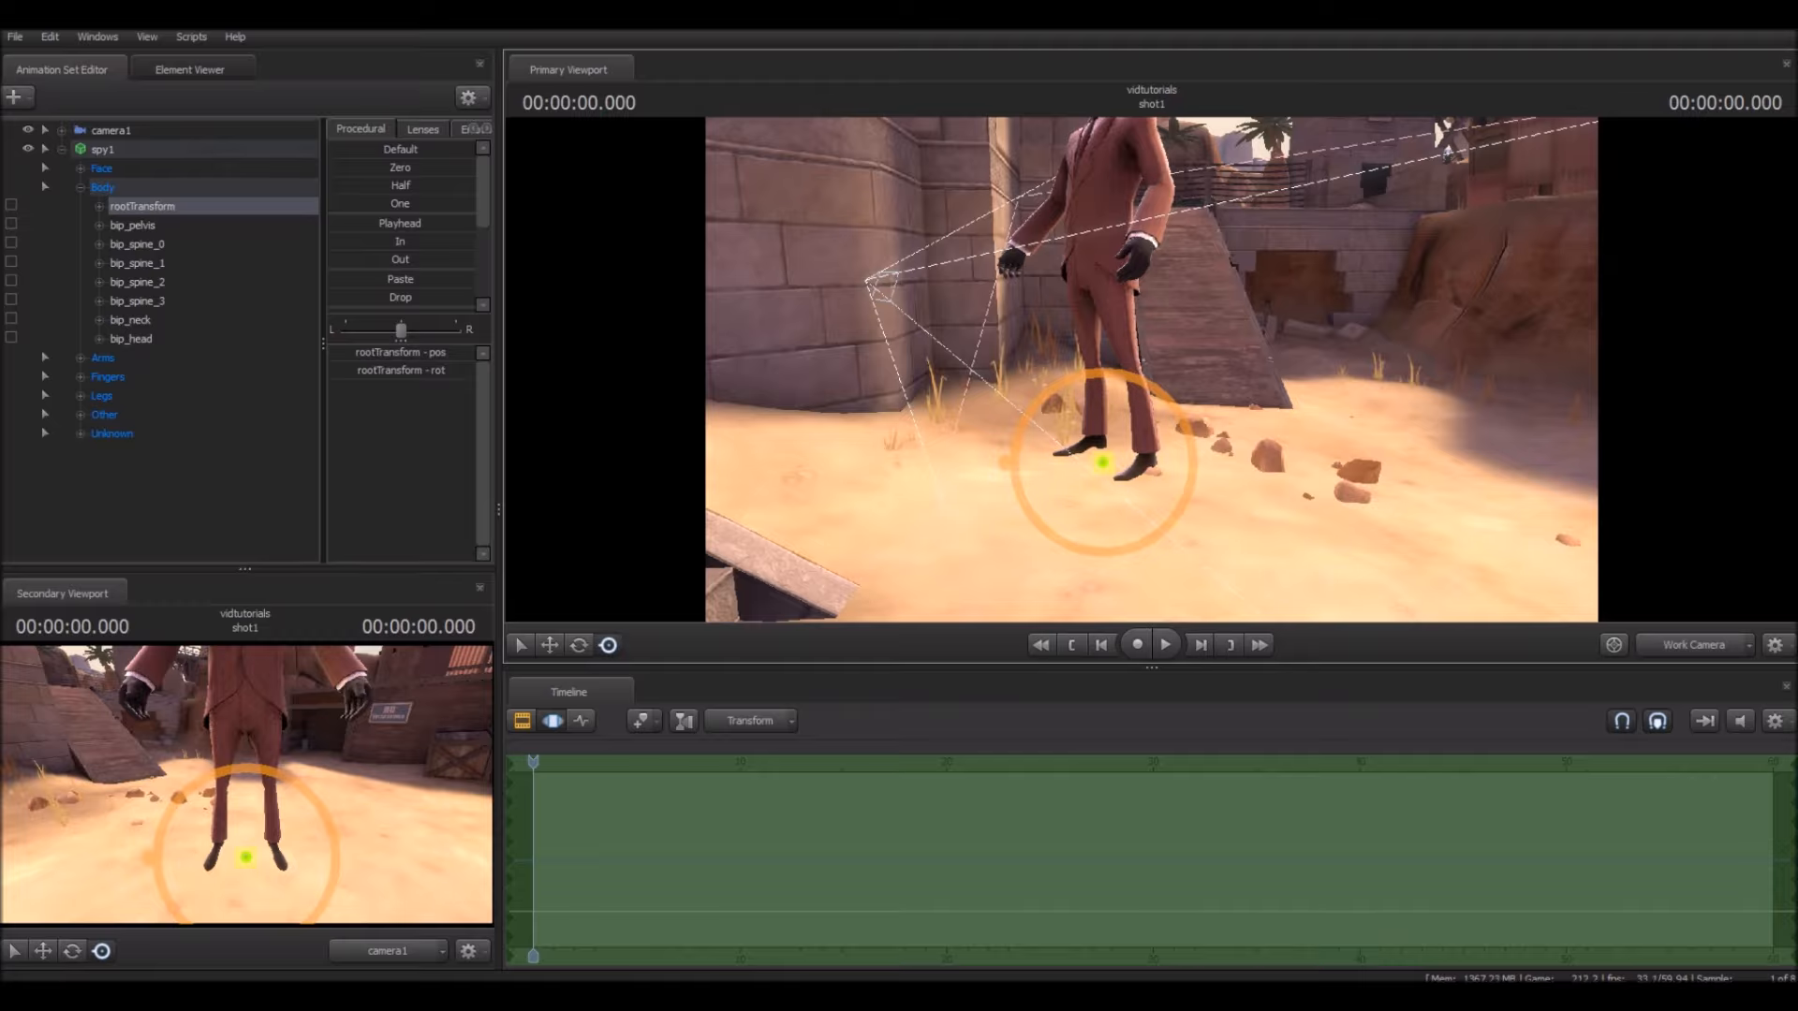
# Step: Move the spy slightly away from the stone wall by its rootTransform, using the move manipulator
pyautogui.moveTo(1152, 370)
pyautogui.mouseDown()
pyautogui.moveTo(1147, 215)
pyautogui.moveTo(1152, 351)
pyautogui.moveTo(1152, 244)
pyautogui.moveTo(1148, 337)
pyautogui.mouseUp()
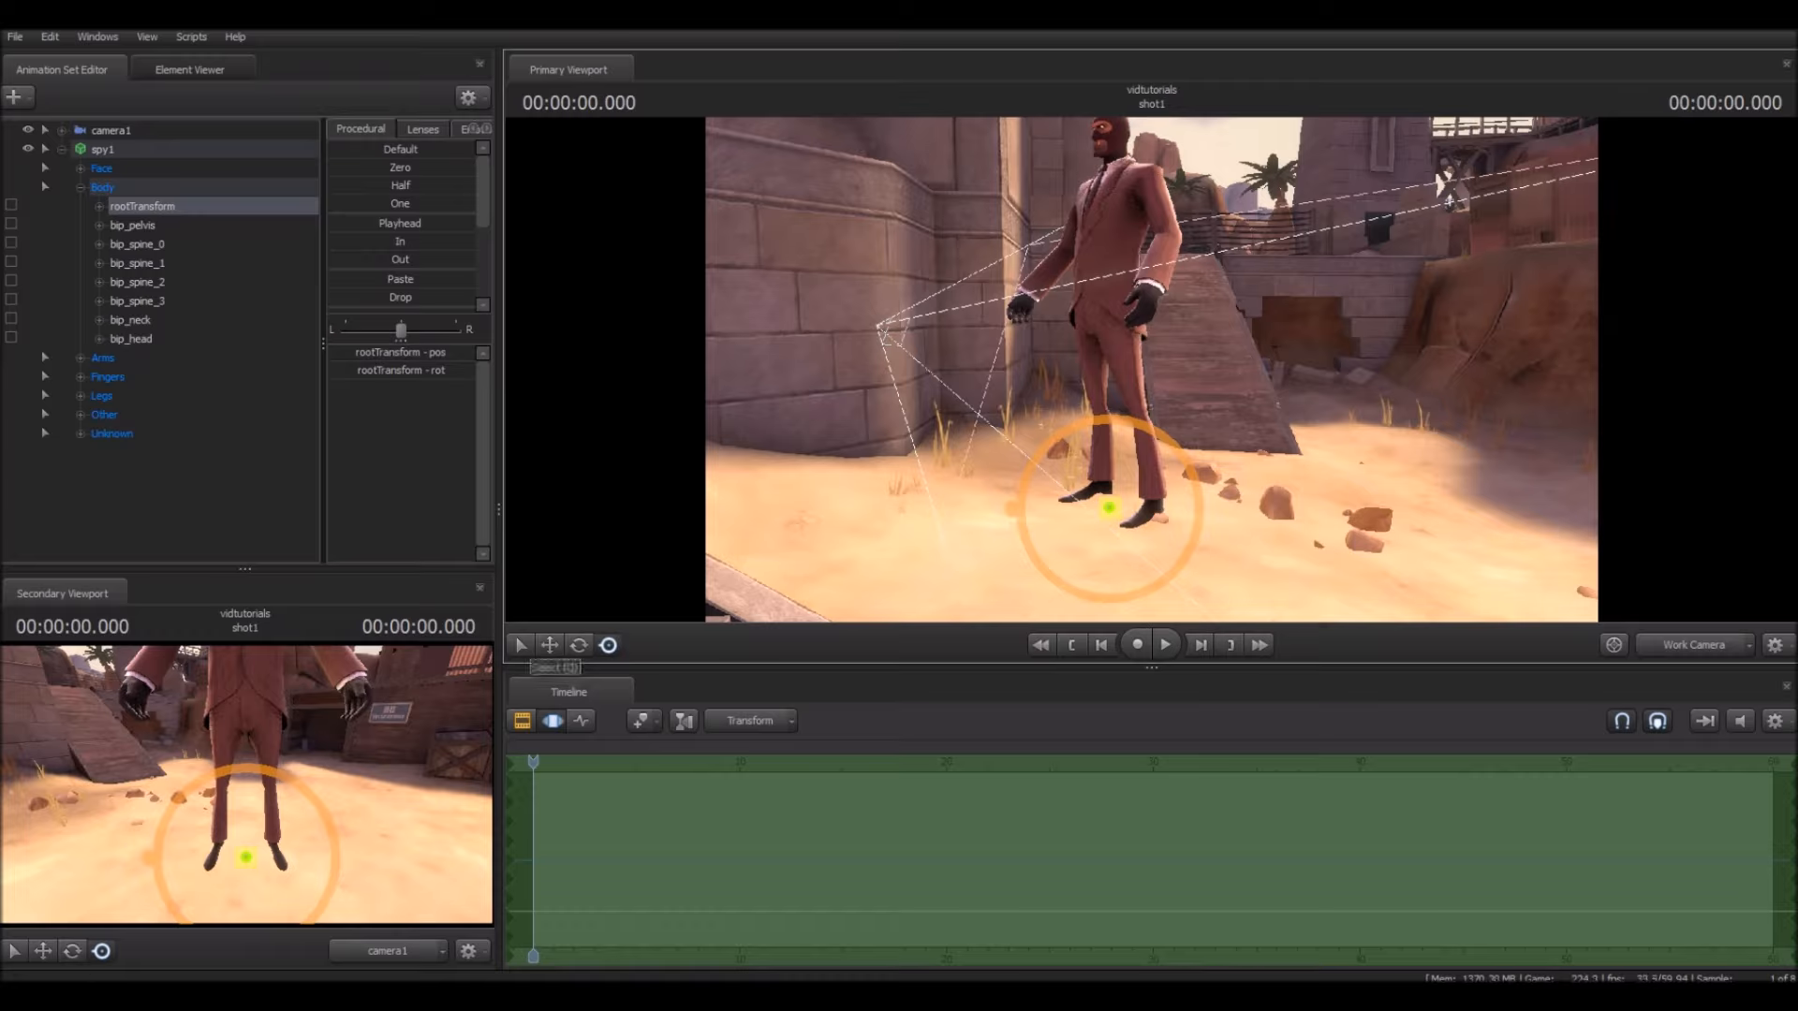
pyautogui.press('q')
pyautogui.press('w')
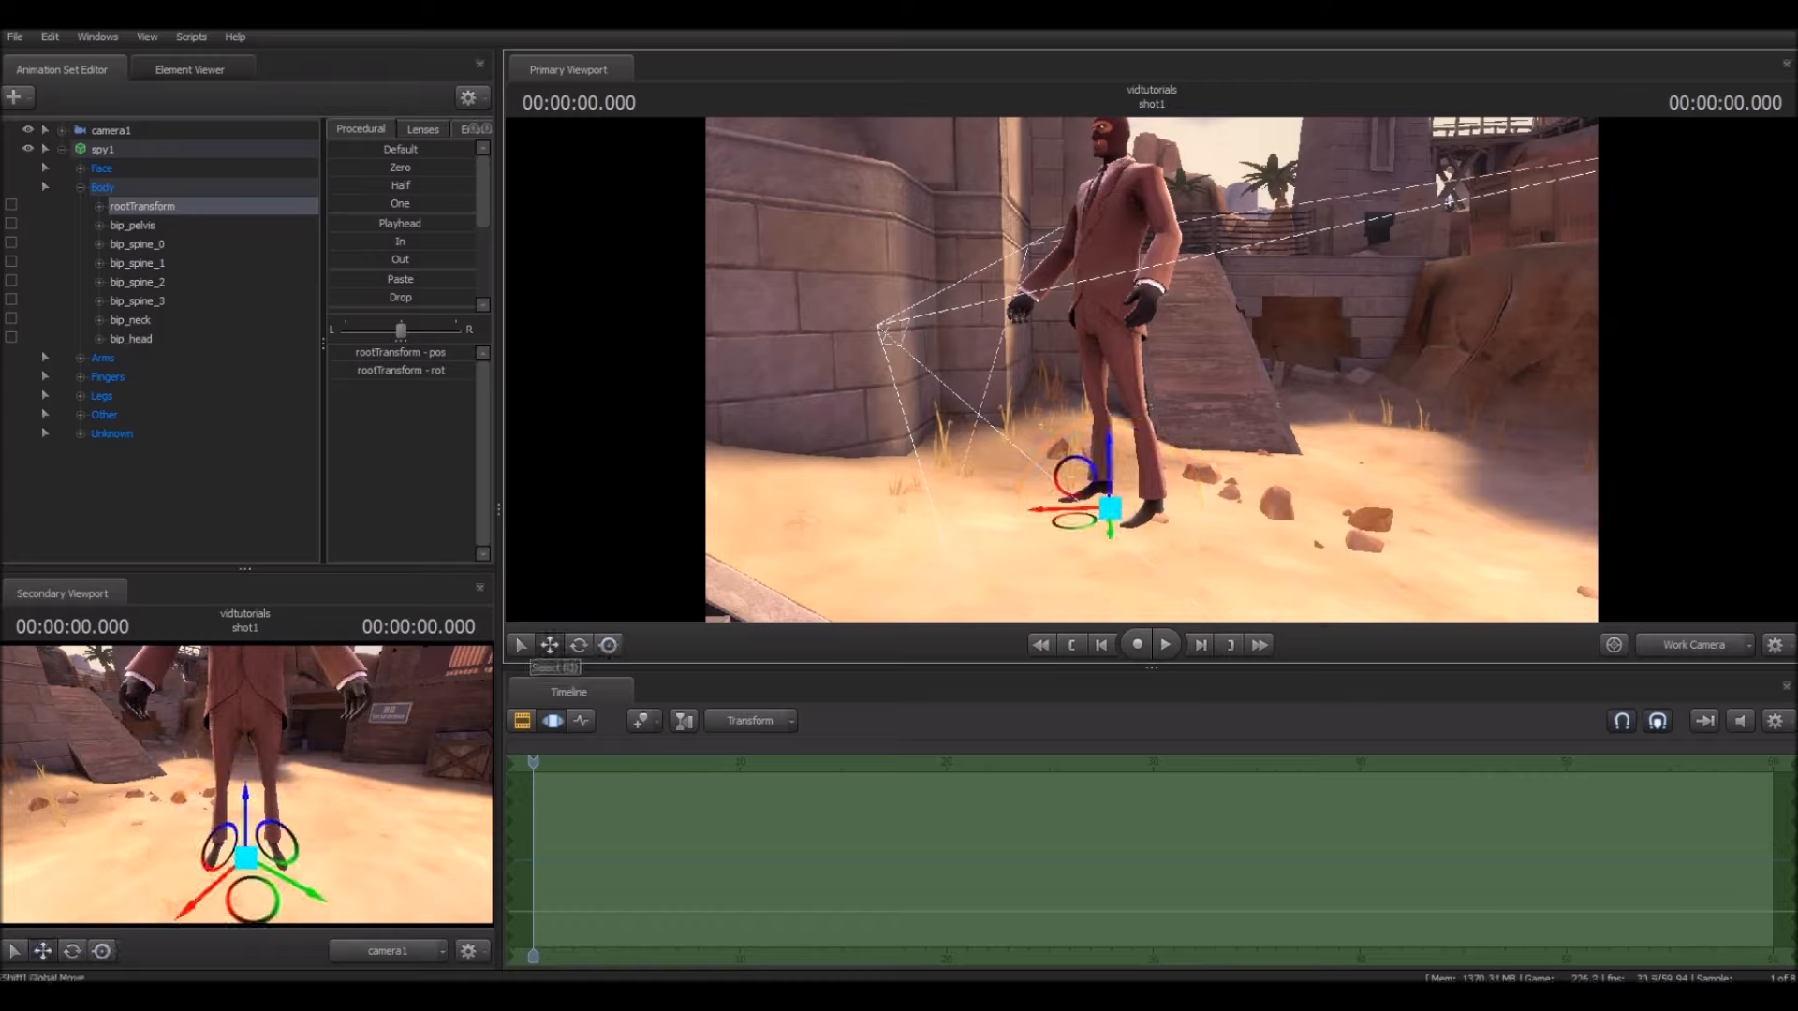
pyautogui.press('e')
pyautogui.press('q')
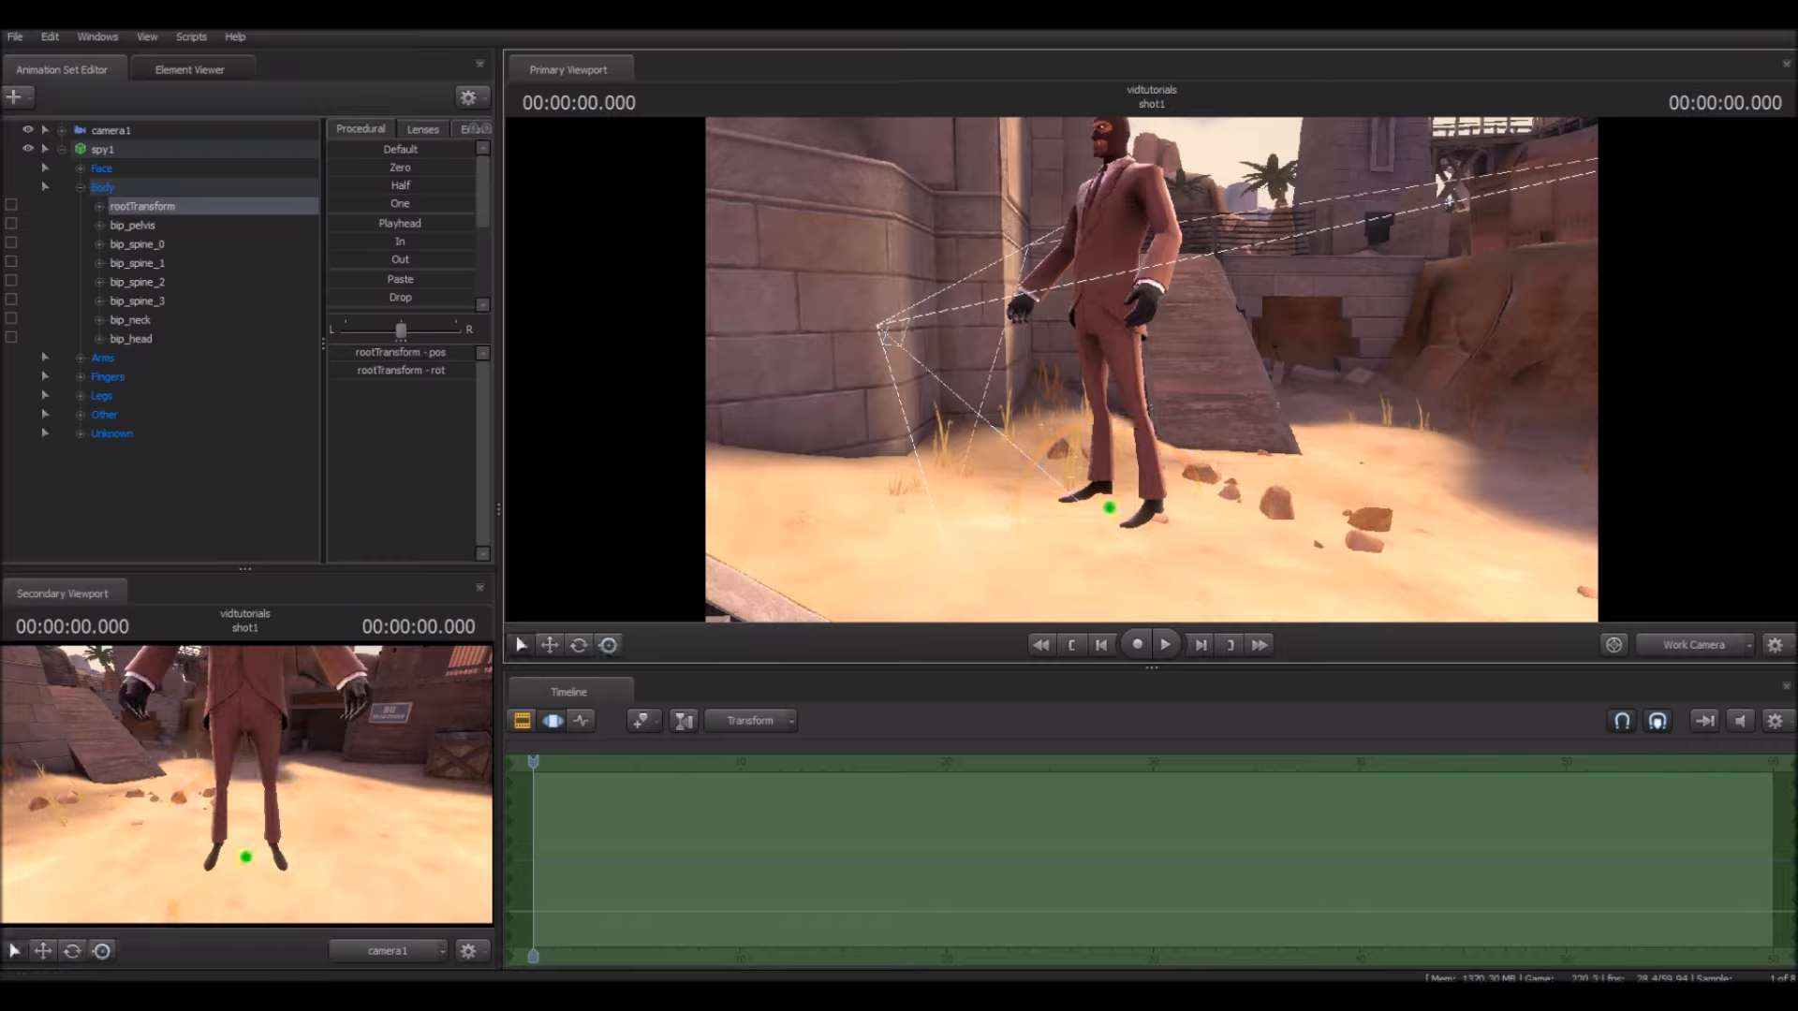
pyautogui.press('w')
pyautogui.moveTo(1110, 508)
pyautogui.mouseDown()
pyautogui.moveTo(1154, 492)
pyautogui.moveTo(1160, 520)
pyautogui.moveTo(1137, 513)
pyautogui.mouseUp()
# Step: Try rotating the spy around its rootTransform with the rotate and screen manipulators, undoing each rotation
pyautogui.press('e')
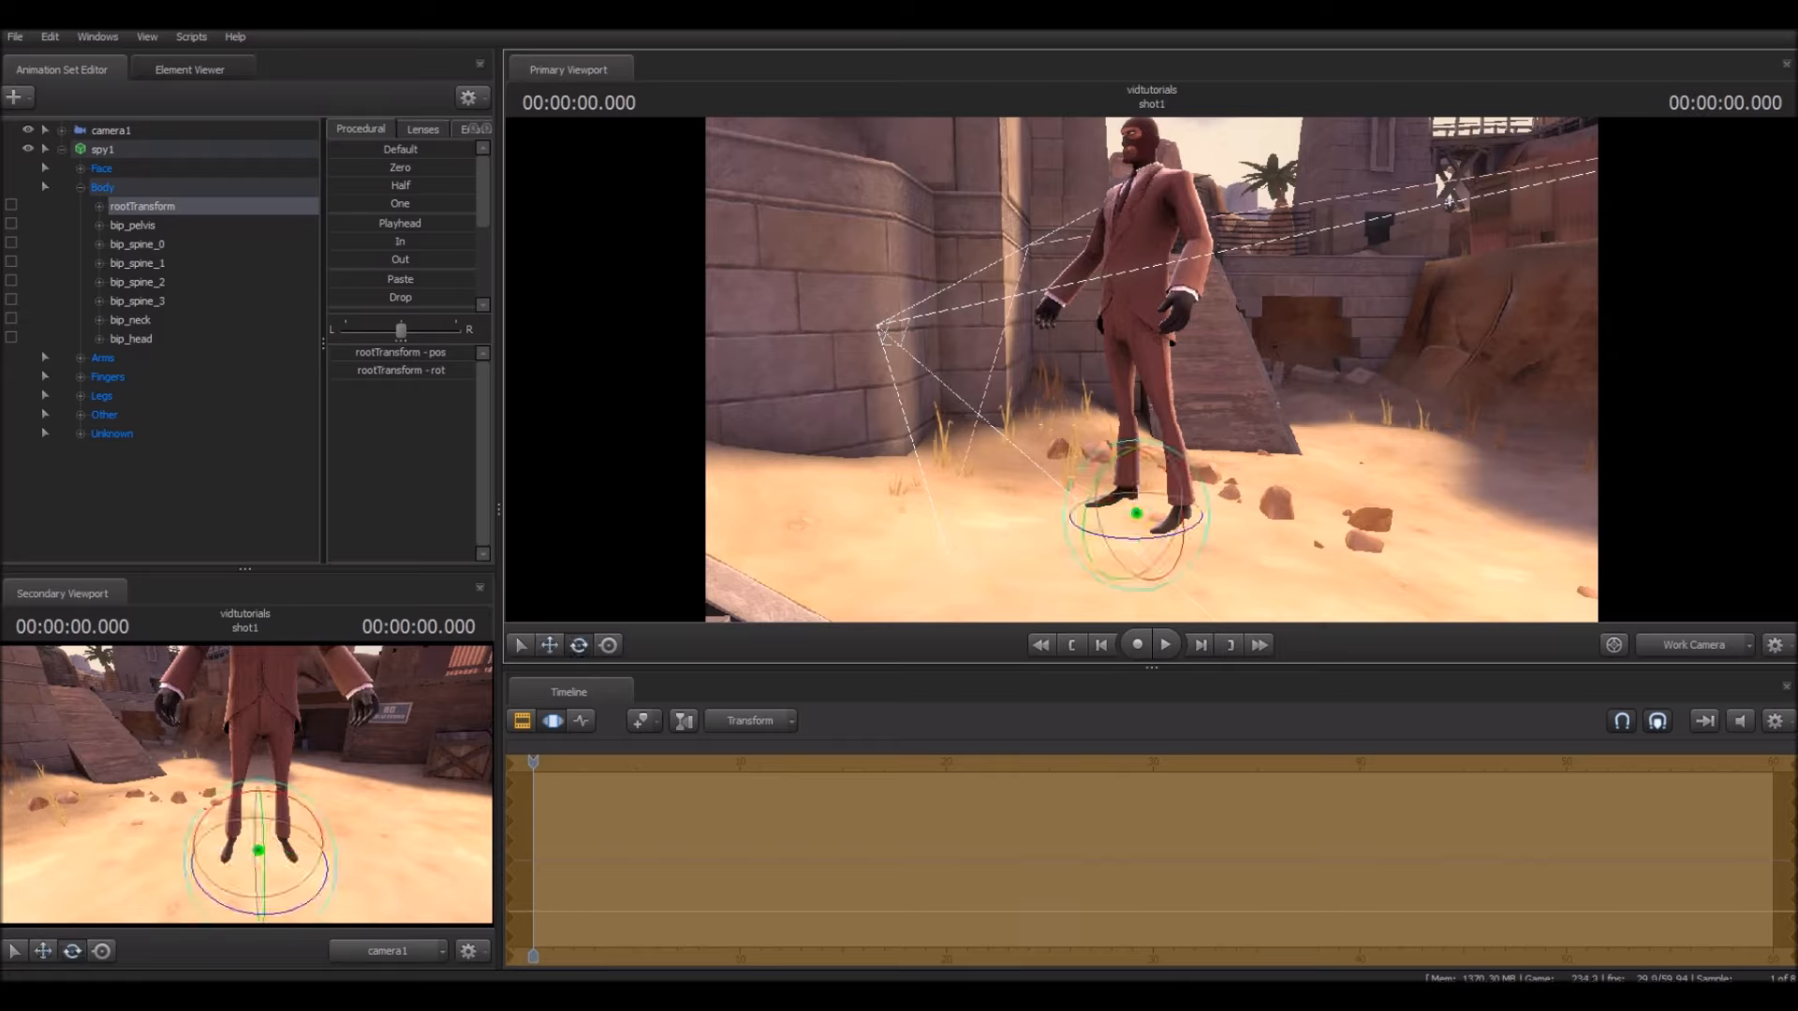
pyautogui.moveTo(1131, 443)
pyautogui.mouseDown()
pyautogui.moveTo(1155, 445)
pyautogui.moveTo(1139, 444)
pyautogui.mouseUp()
pyautogui.press('ctrl')
pyautogui.hotkey('ctrl', 'z')
pyautogui.press('r')
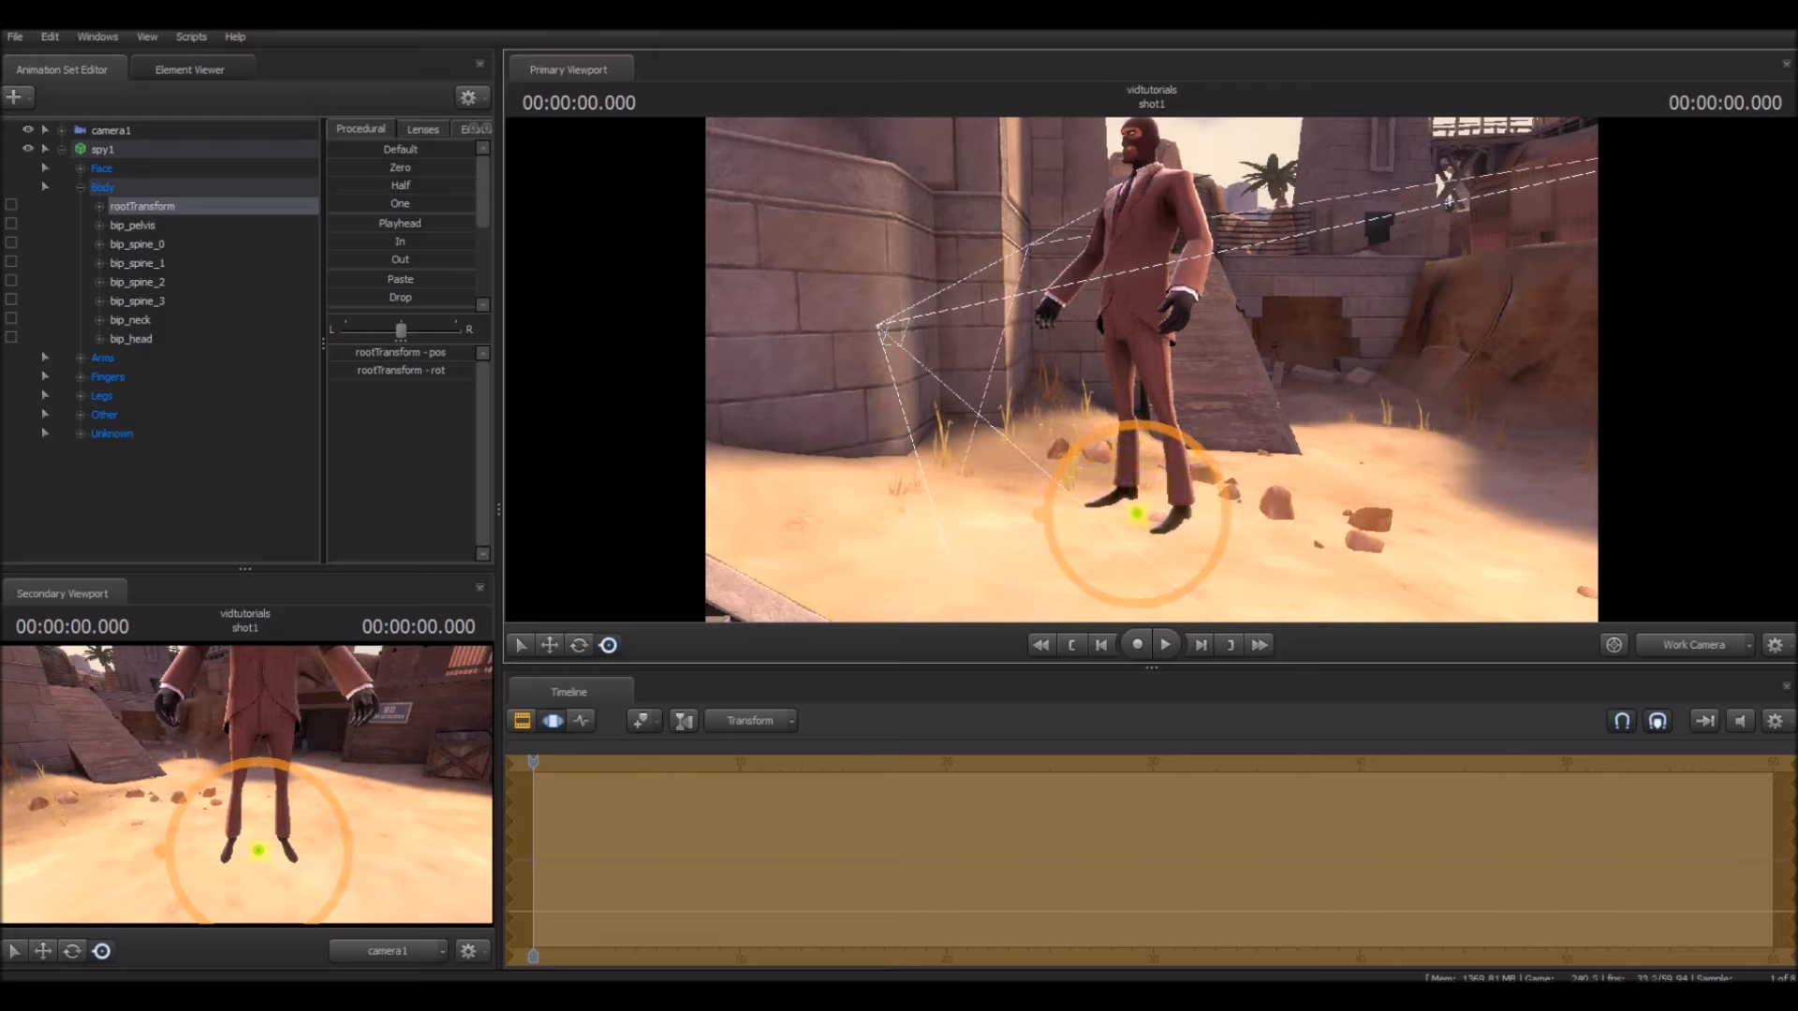
pyautogui.moveTo(1136, 426)
pyautogui.mouseDown()
pyautogui.moveTo(1208, 449)
pyautogui.moveTo(1155, 427)
pyautogui.mouseUp()
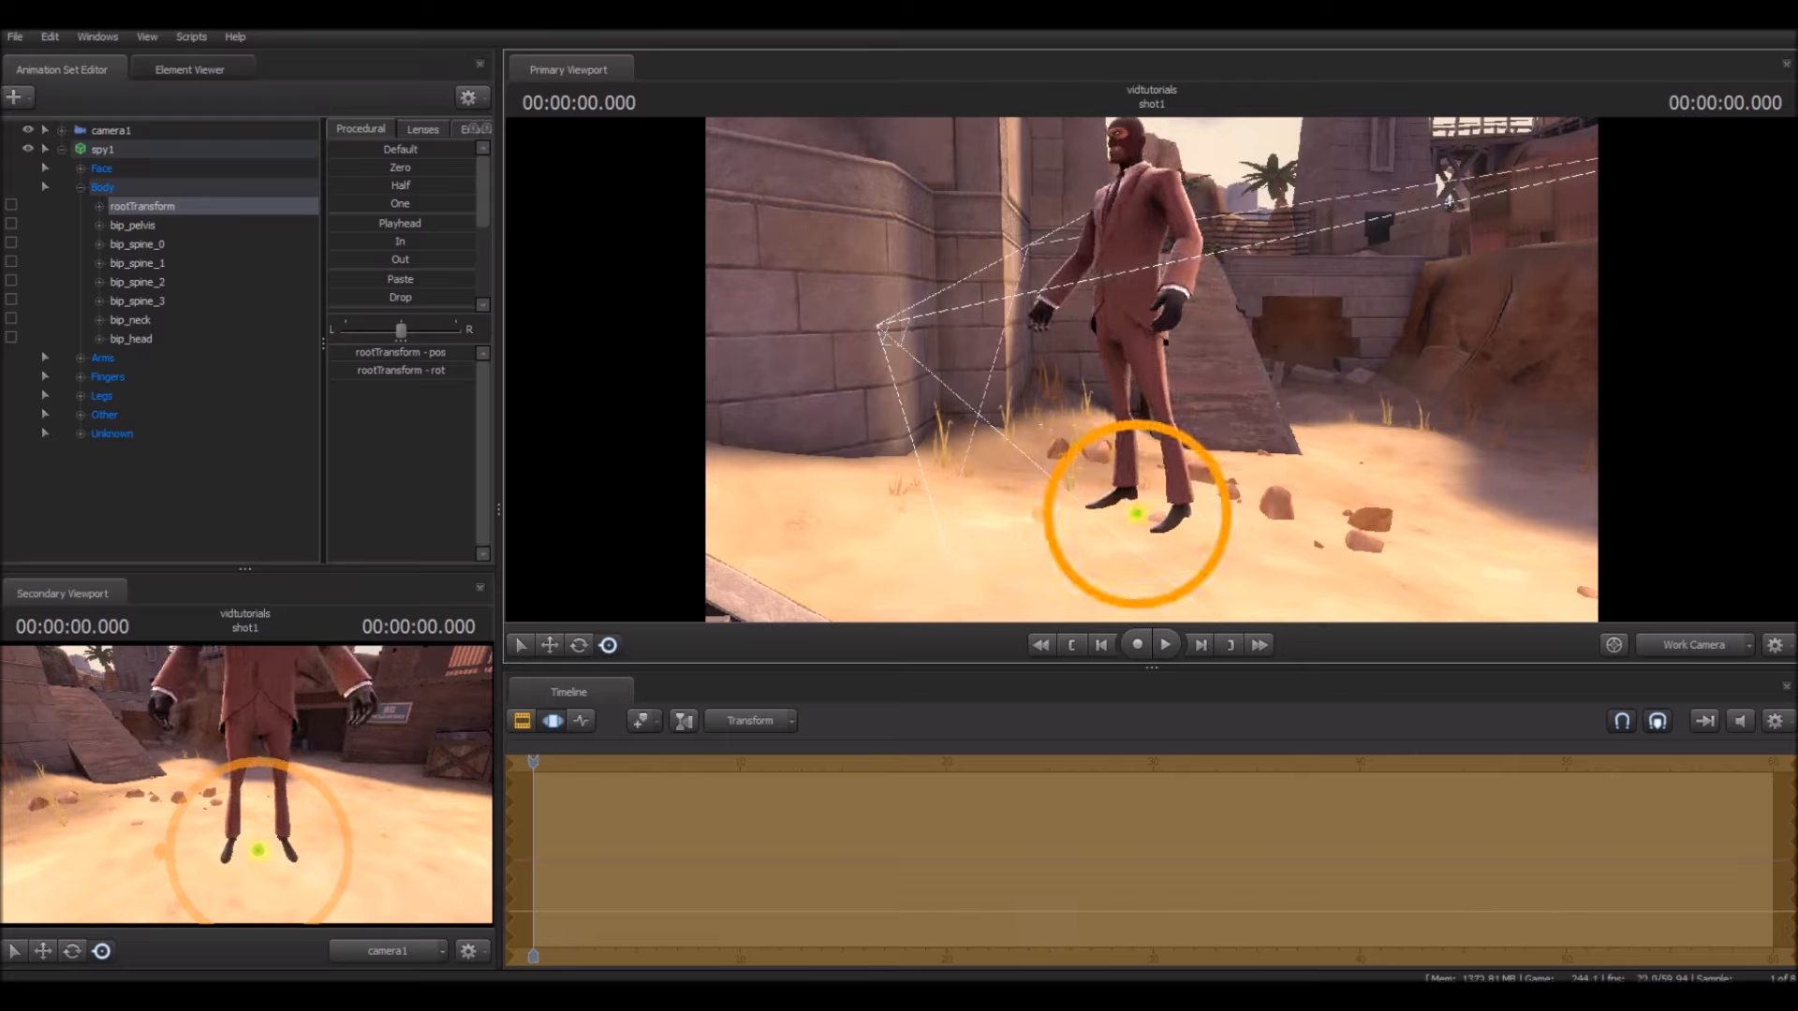
pyautogui.hotkey('ctrl', 'z')
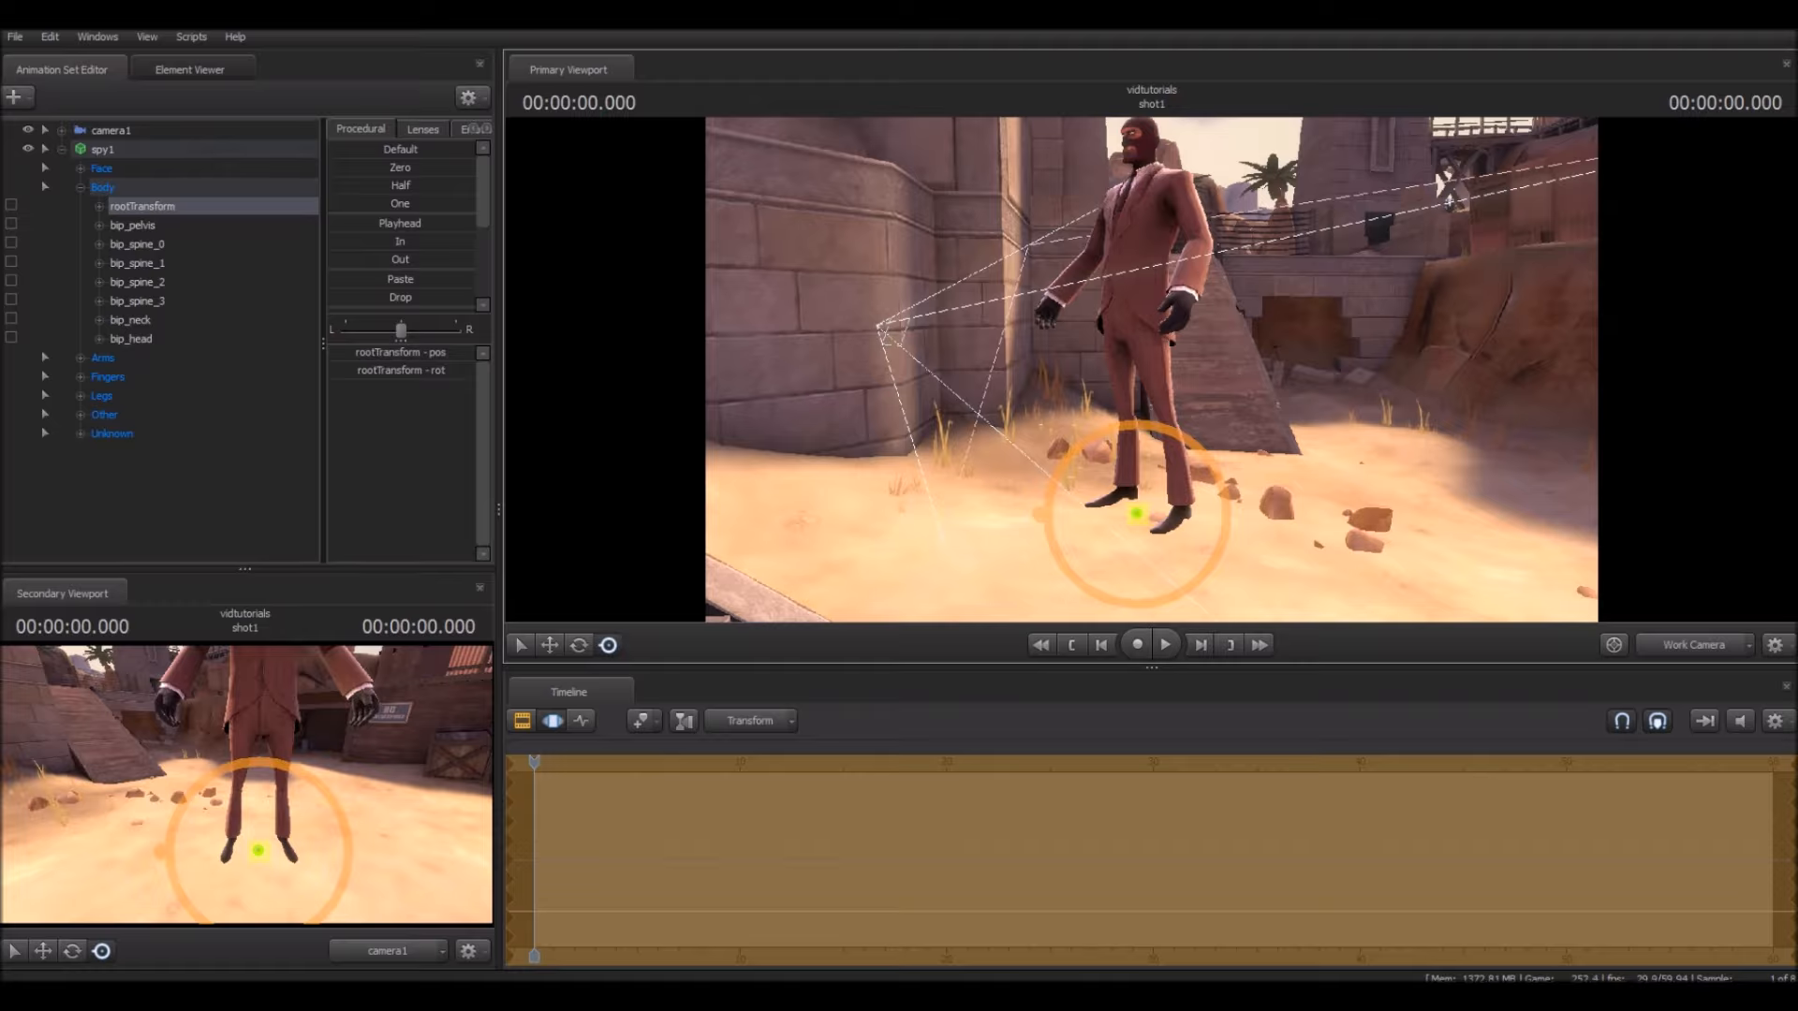
# Step: Apply the pending edit and move the spy's rootTransform farther across the sand so the whole body fits in camera1's view
pyautogui.press('Return')
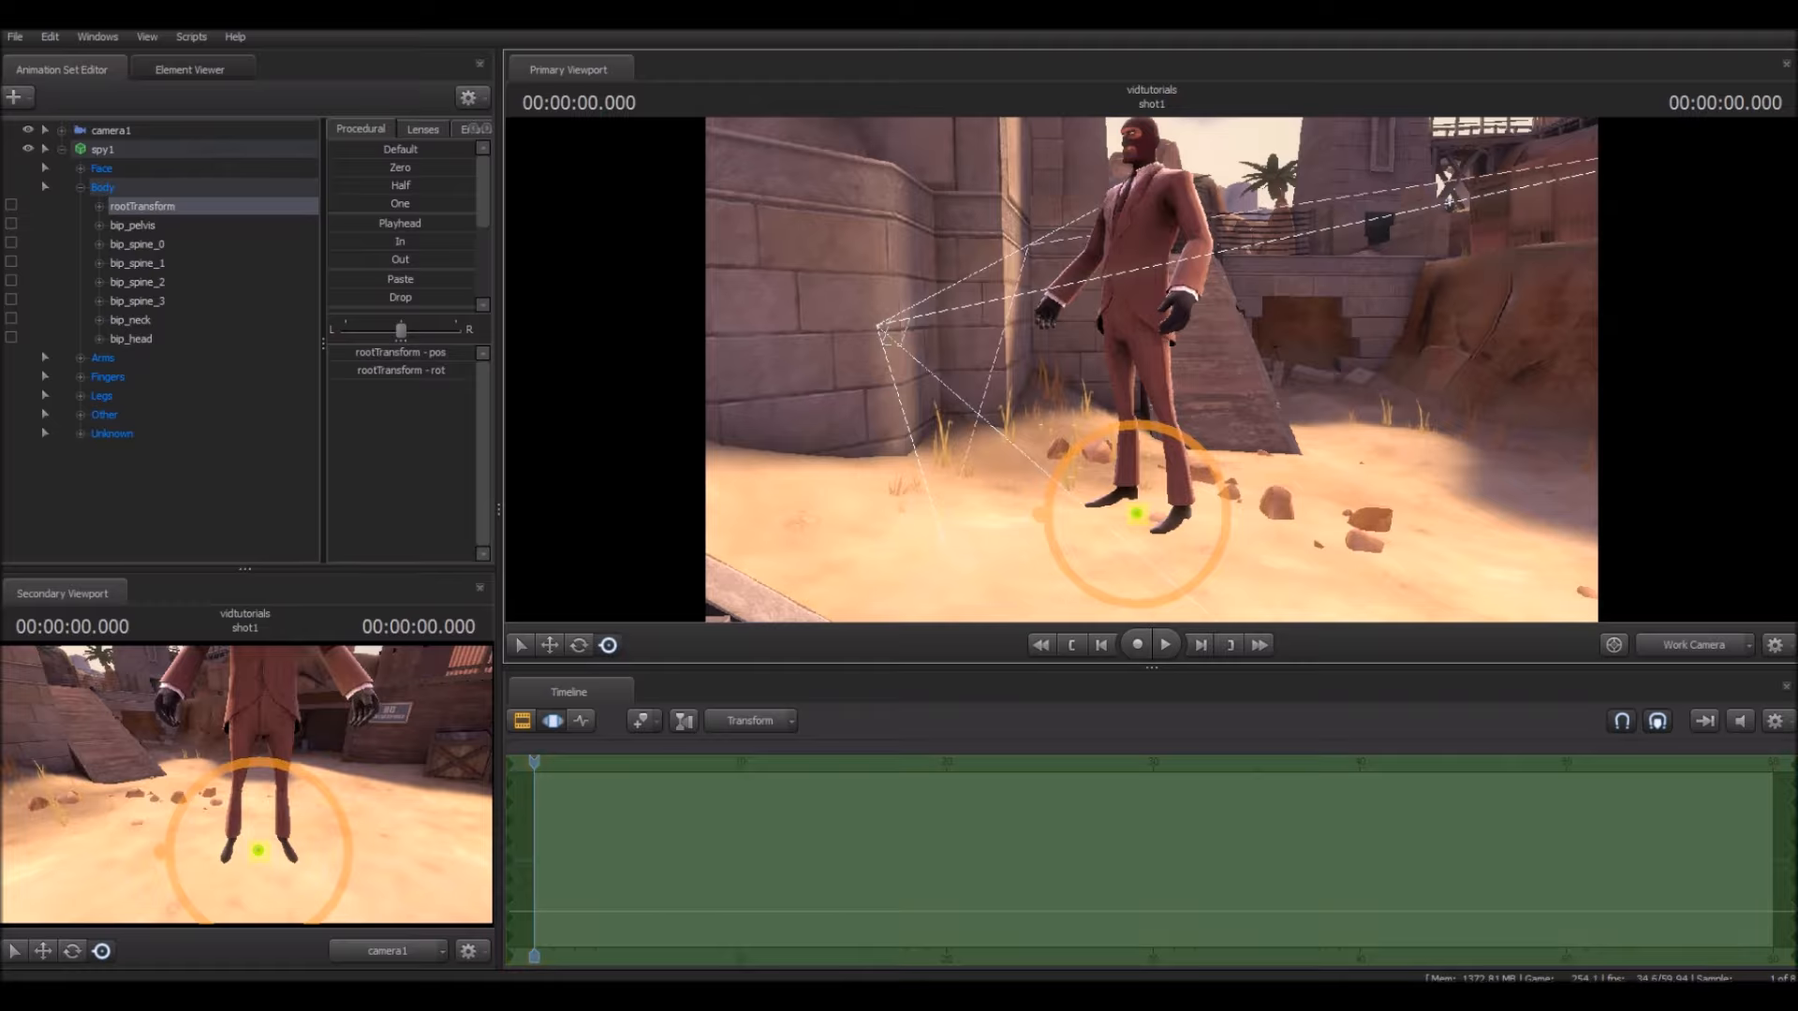
pyautogui.moveTo(1152, 370)
pyautogui.mouseDown()
pyautogui.moveTo(1311, 398)
pyautogui.moveTo(1306, 375)
pyautogui.moveTo(1142, 381)
pyautogui.mouseUp()
pyautogui.press('s')
pyautogui.press('d')
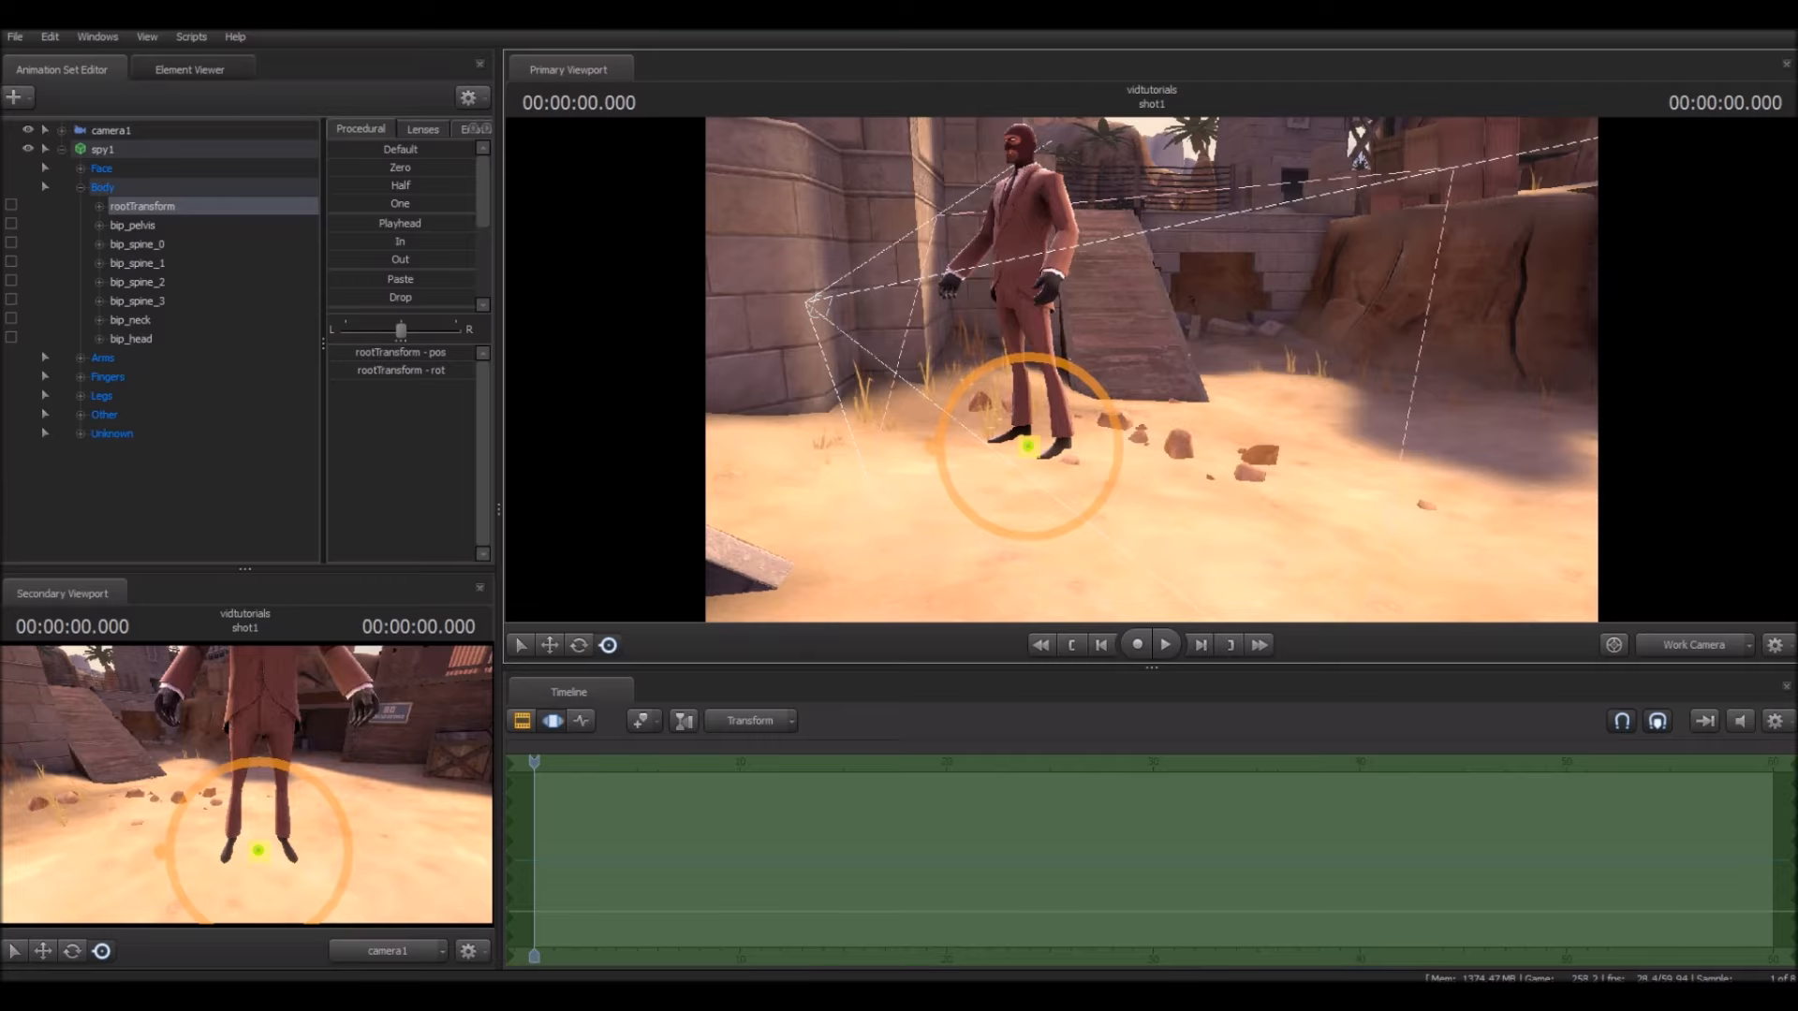
pyautogui.press('w')
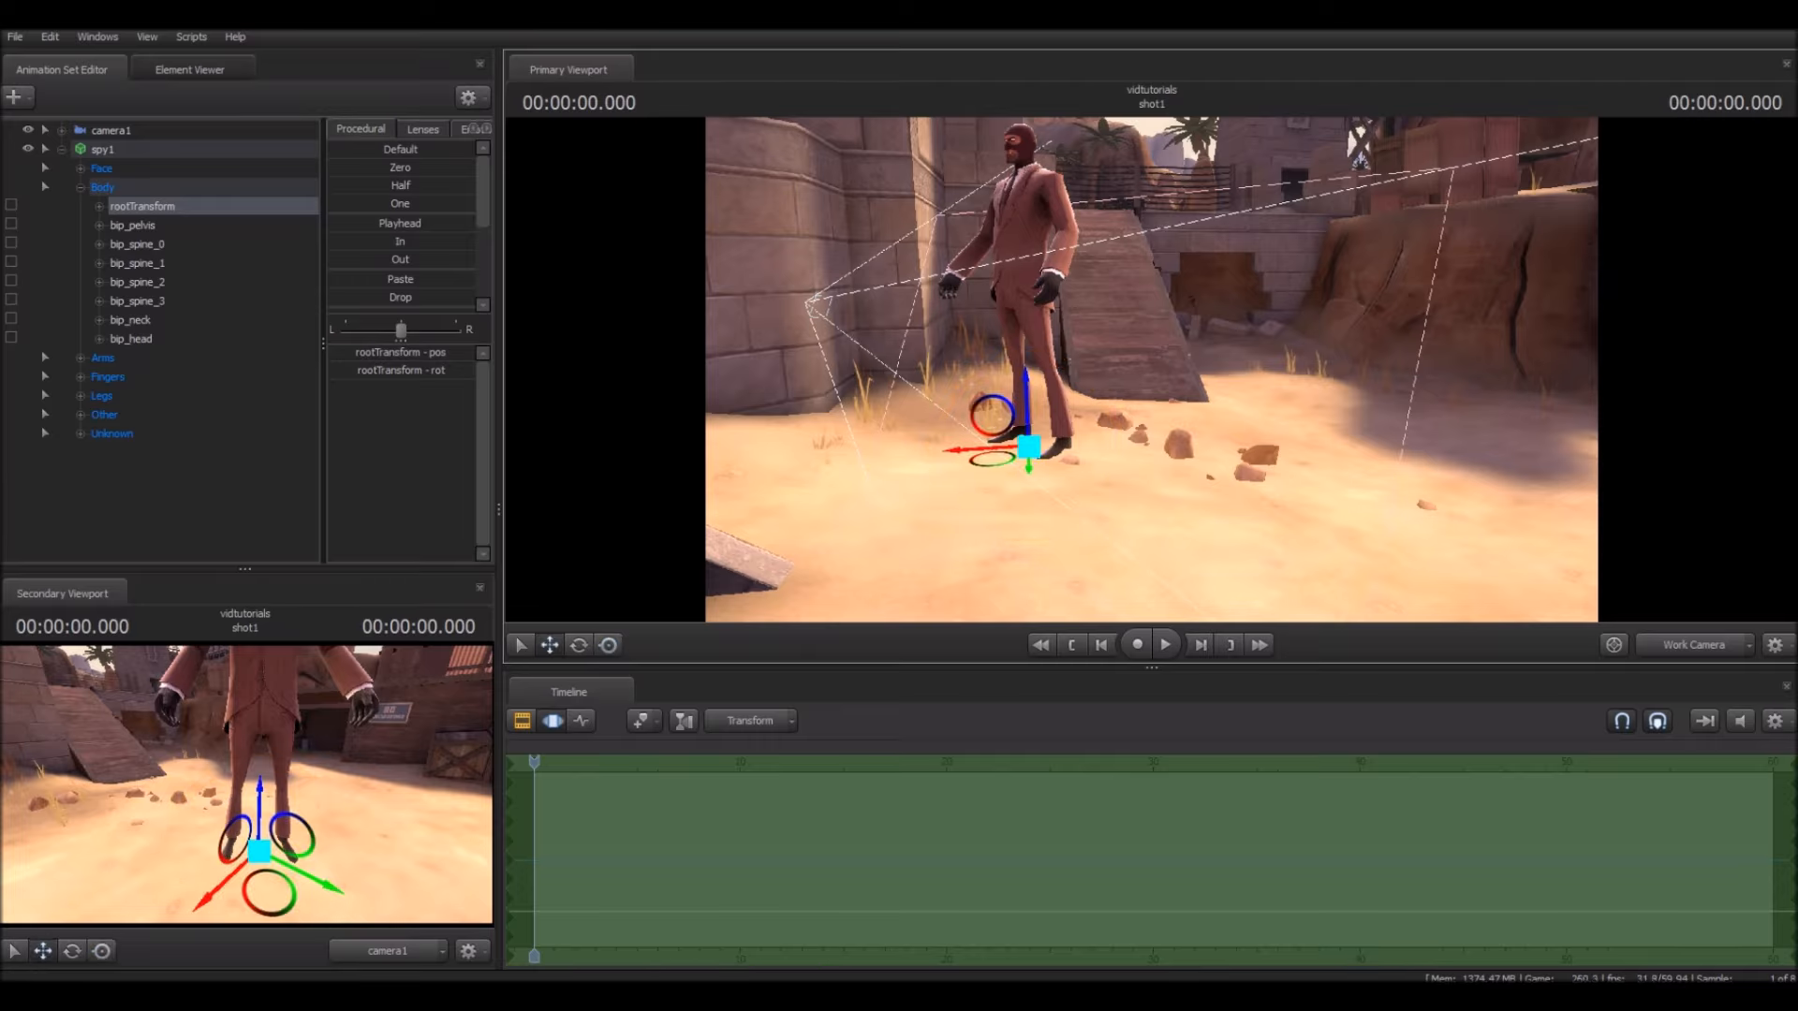
pyautogui.moveTo(1151, 370); pyautogui.dragTo(1157, 370)
pyautogui.press('w')
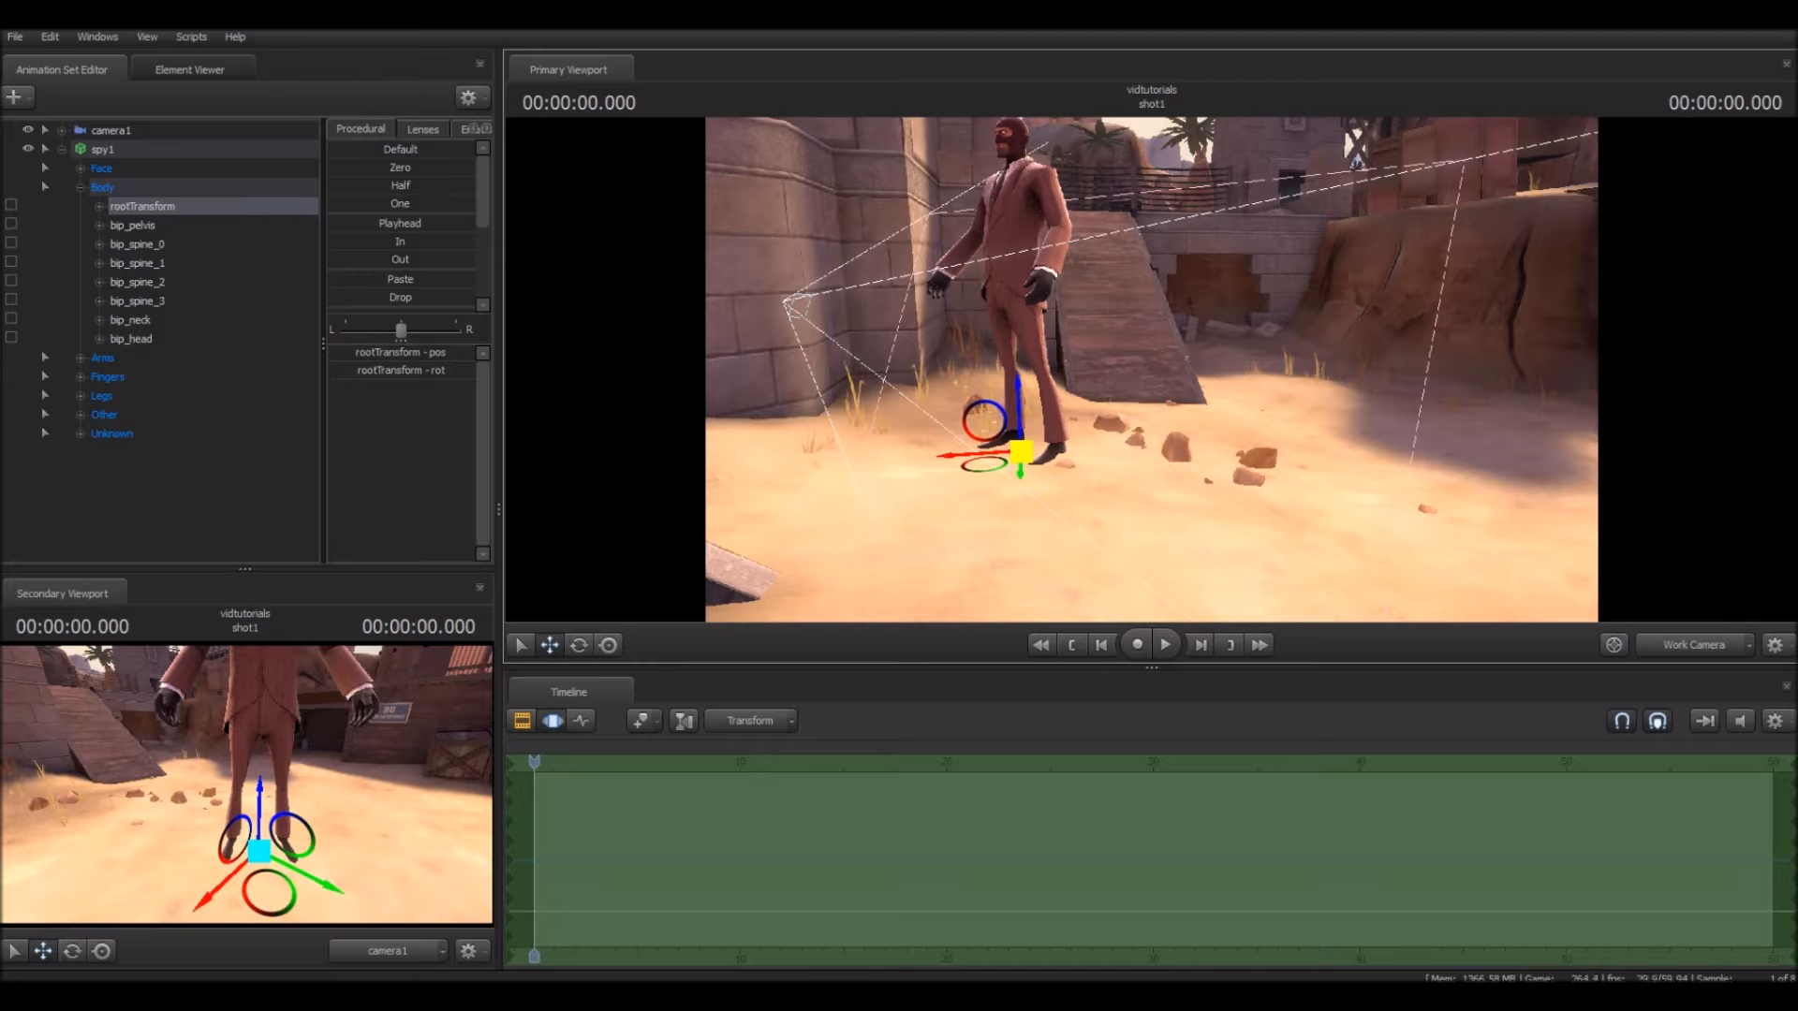
pyautogui.moveTo(1021, 452); pyautogui.dragTo(1031, 513)
pyautogui.press('a')
pyautogui.moveTo(1105, 450); pyautogui.dragTo(1345, 466)
pyautogui.press('w')
pyautogui.press('a')
pyautogui.press('w')
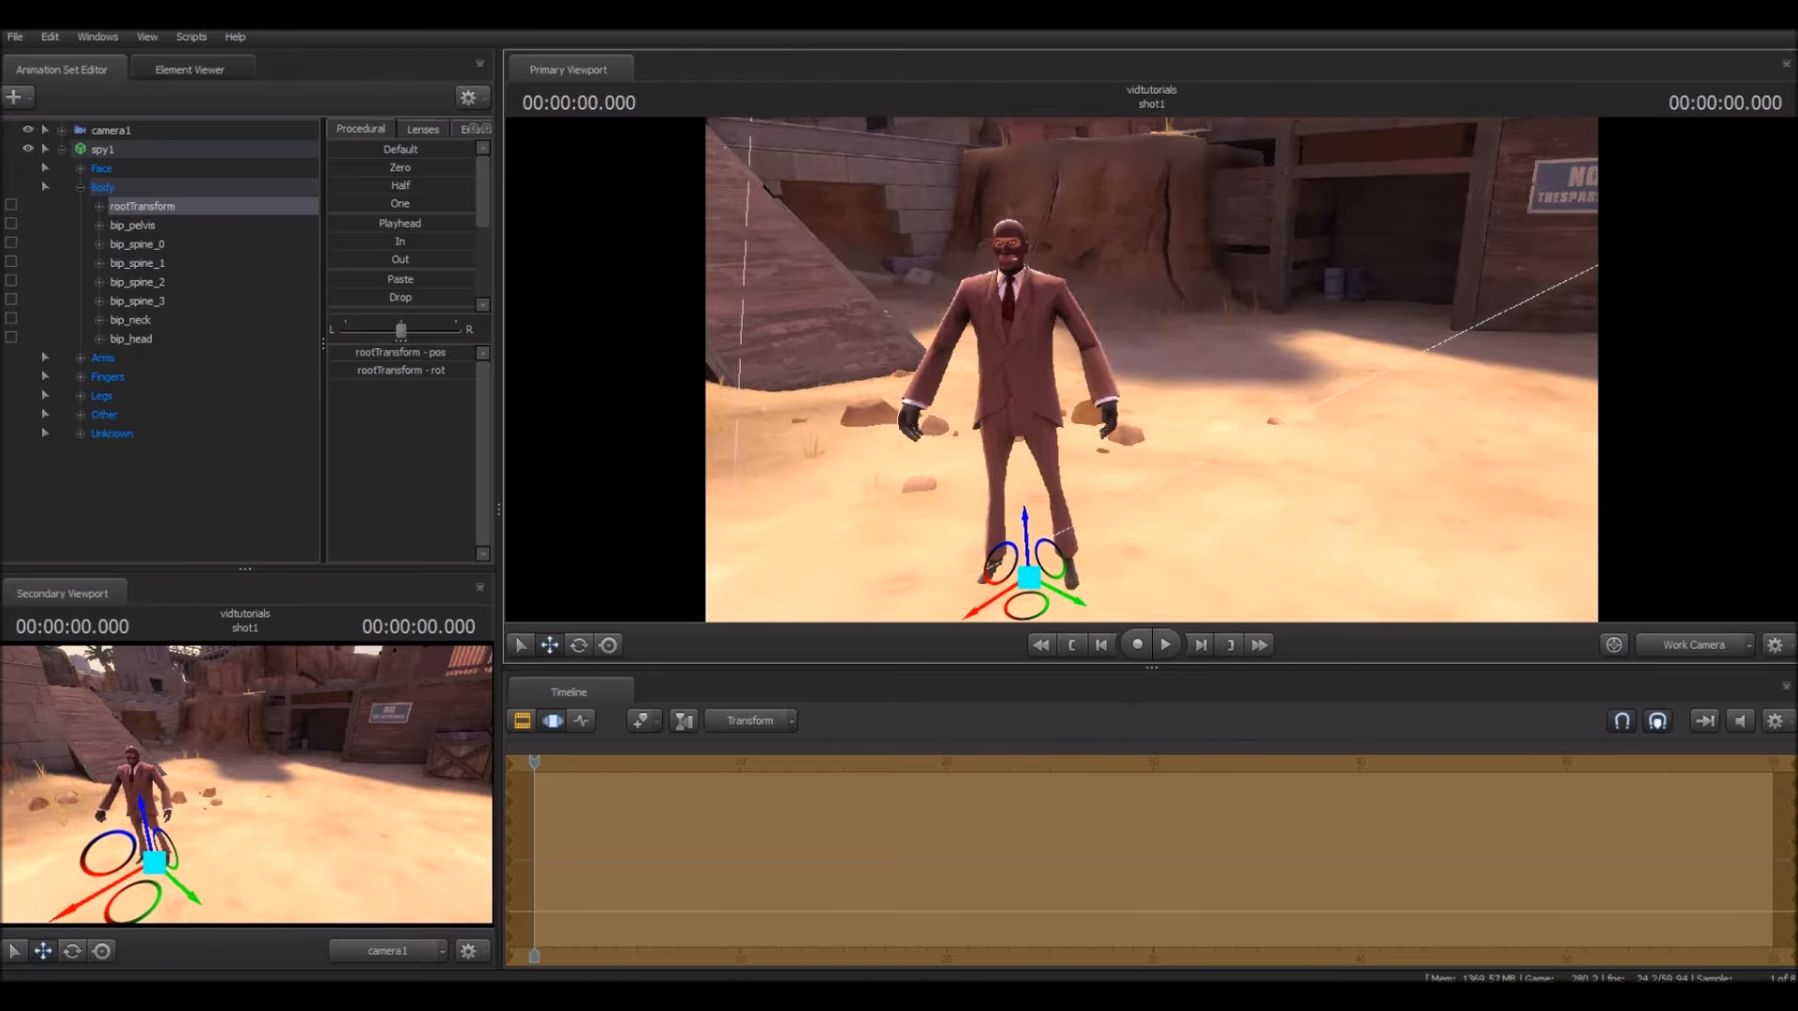
# Step: Add the Team Fortress item Deep Cover Operator to spy1, filtering the item list by "deep"
pyautogui.click(80, 187)
pyautogui.click(61, 149)
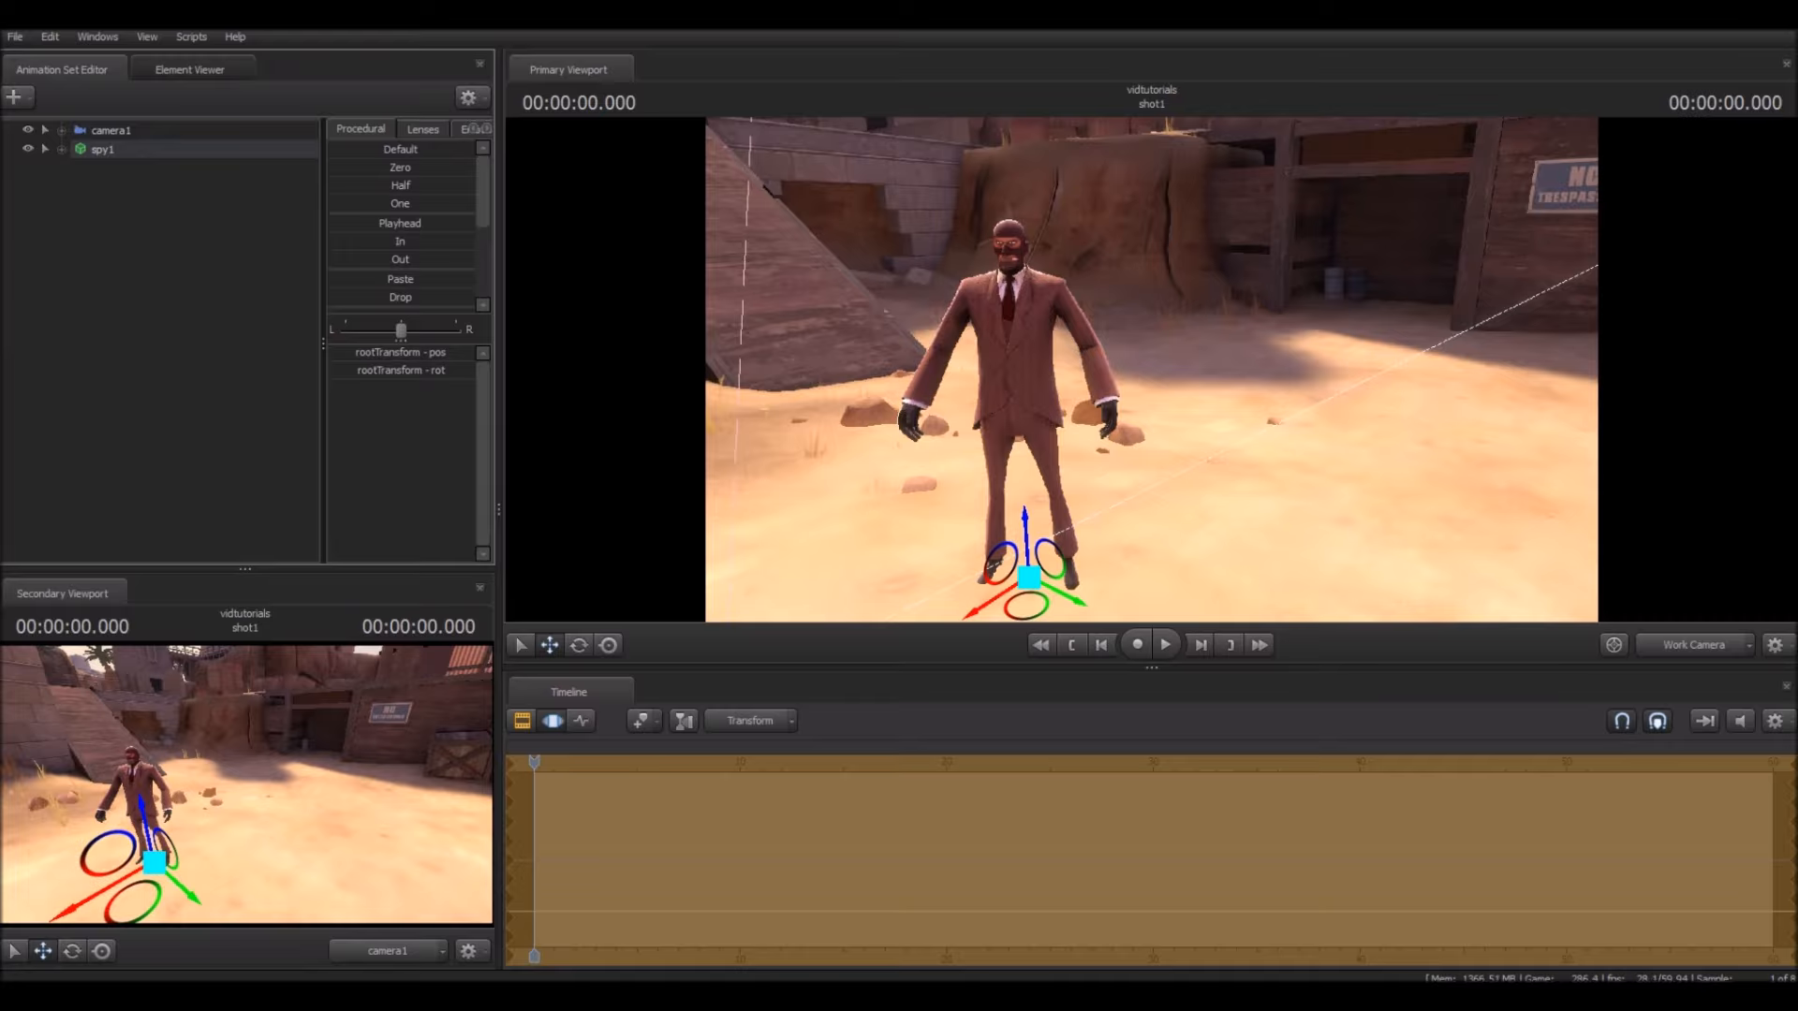
pyautogui.rightClick(99, 152)
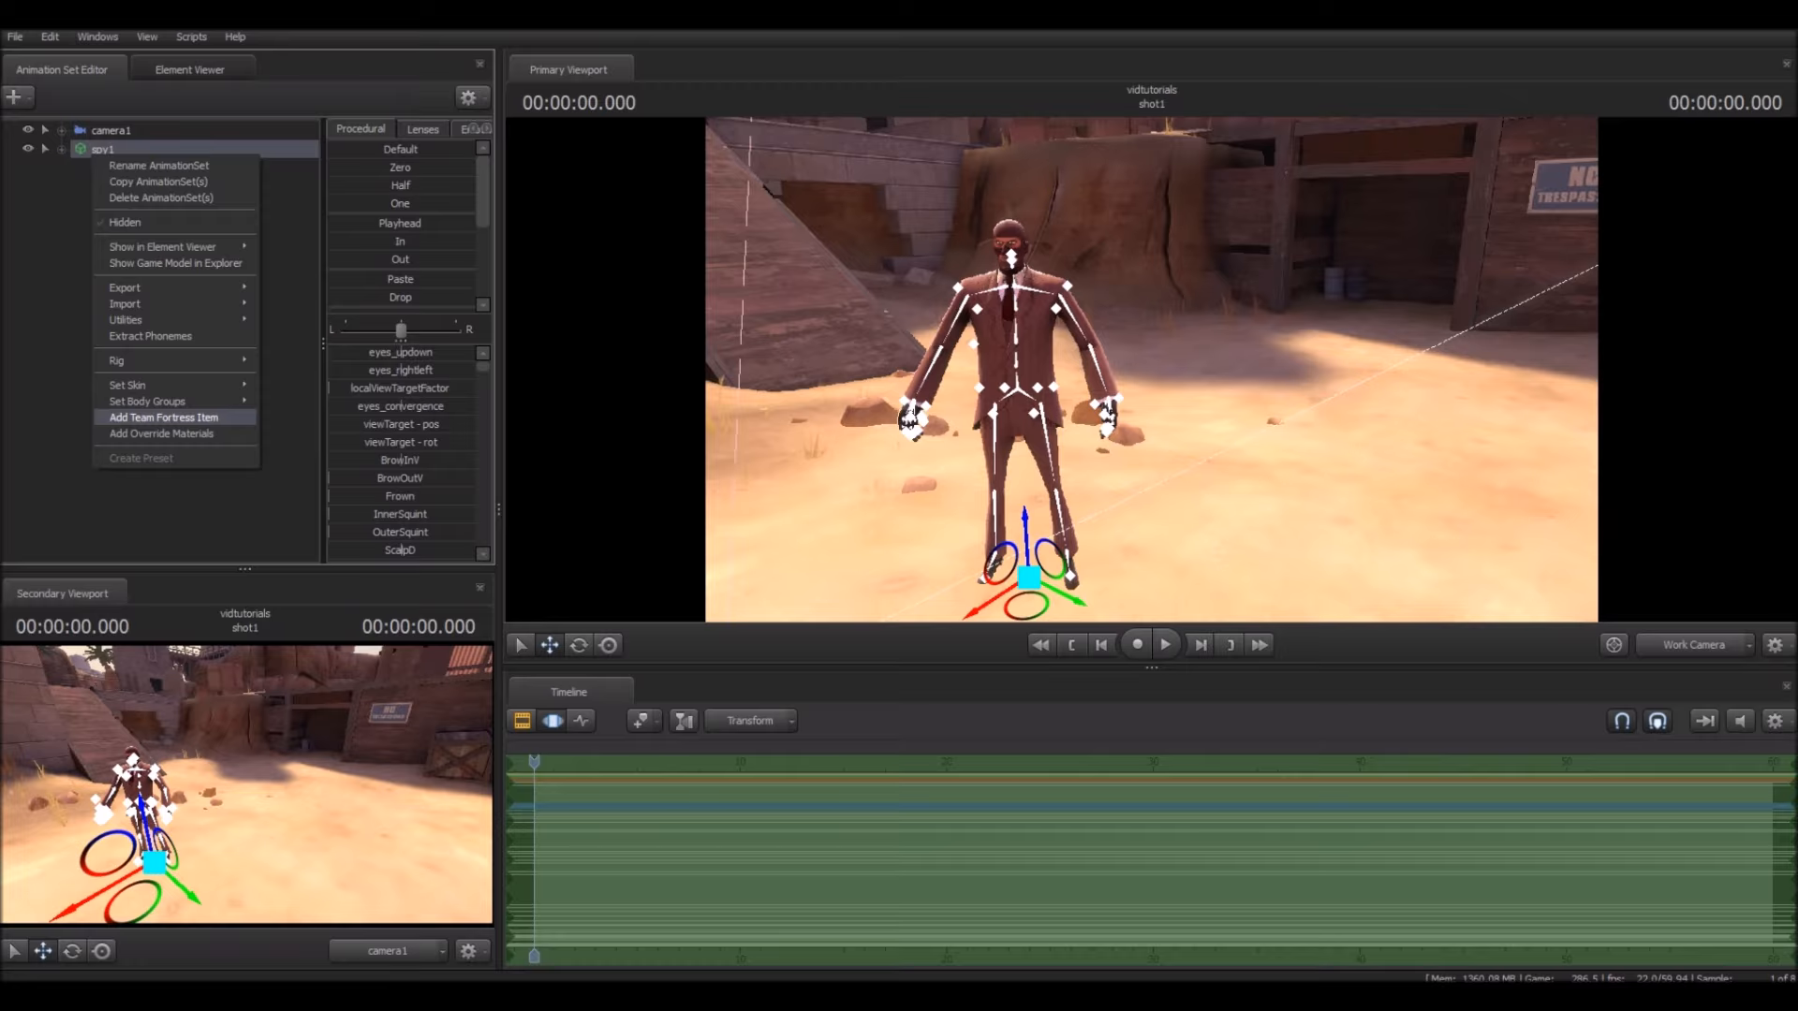
pyautogui.click(164, 418)
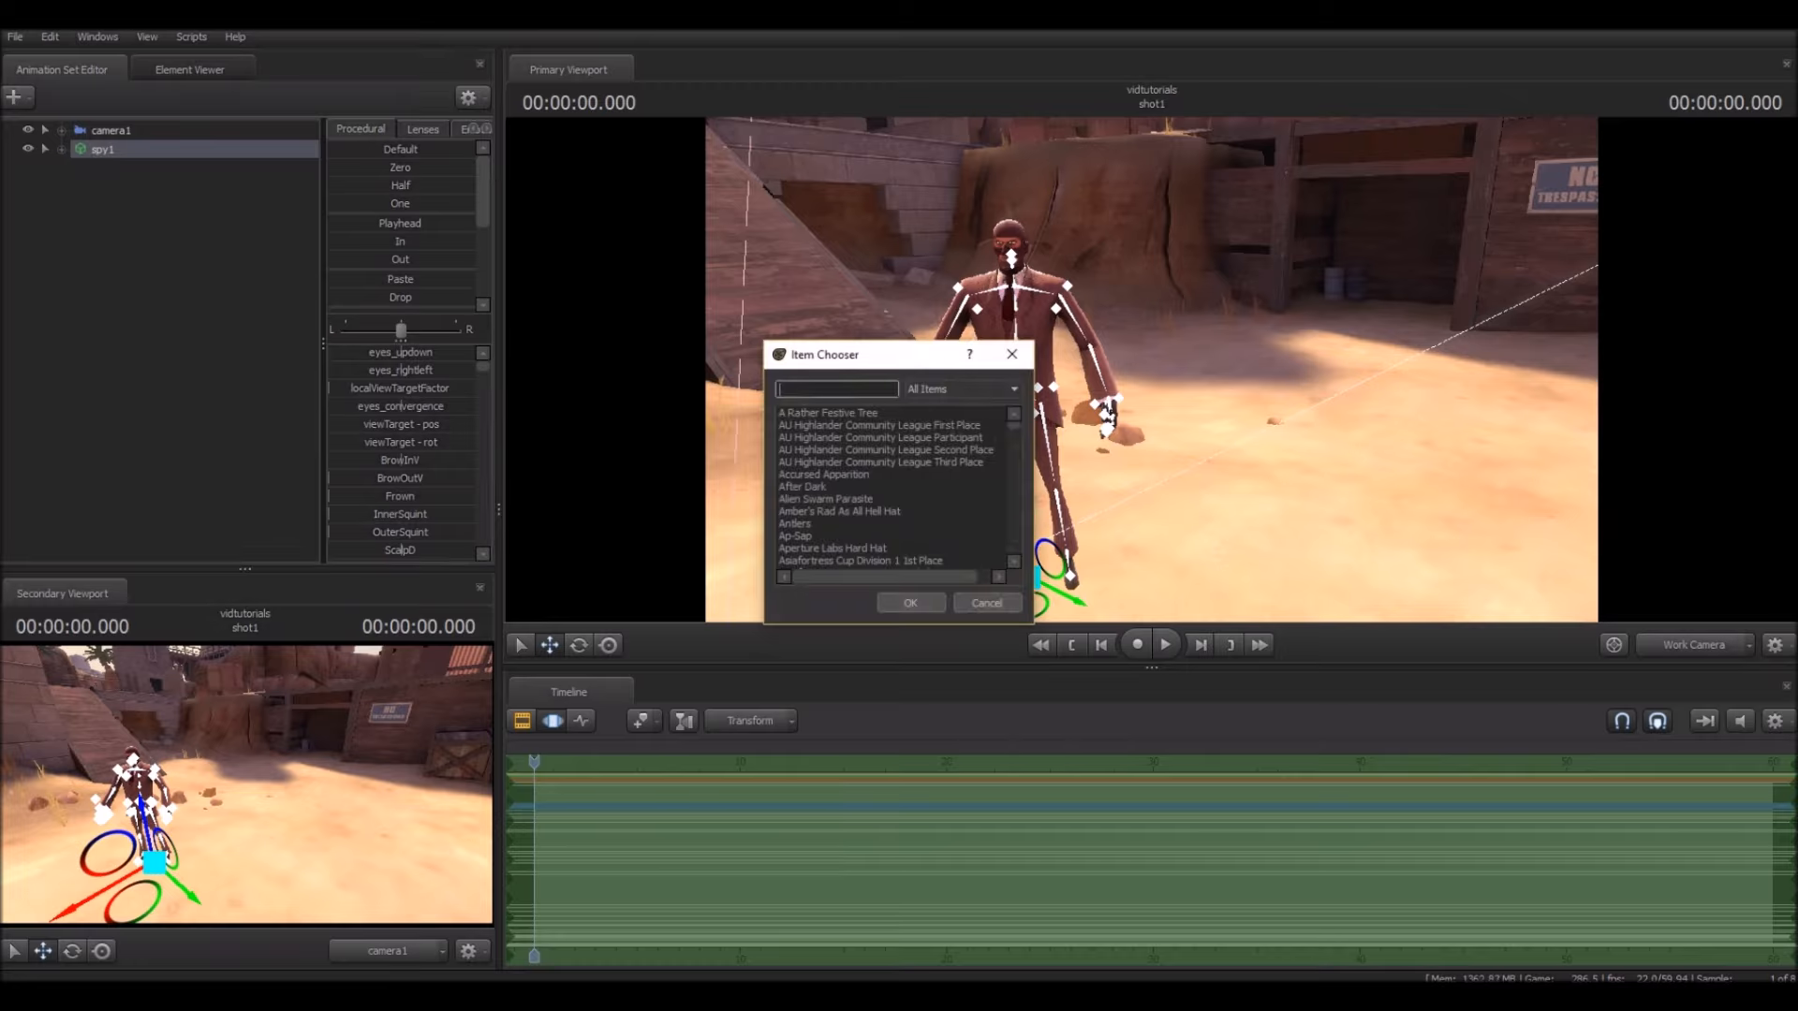
pyautogui.write('deep')
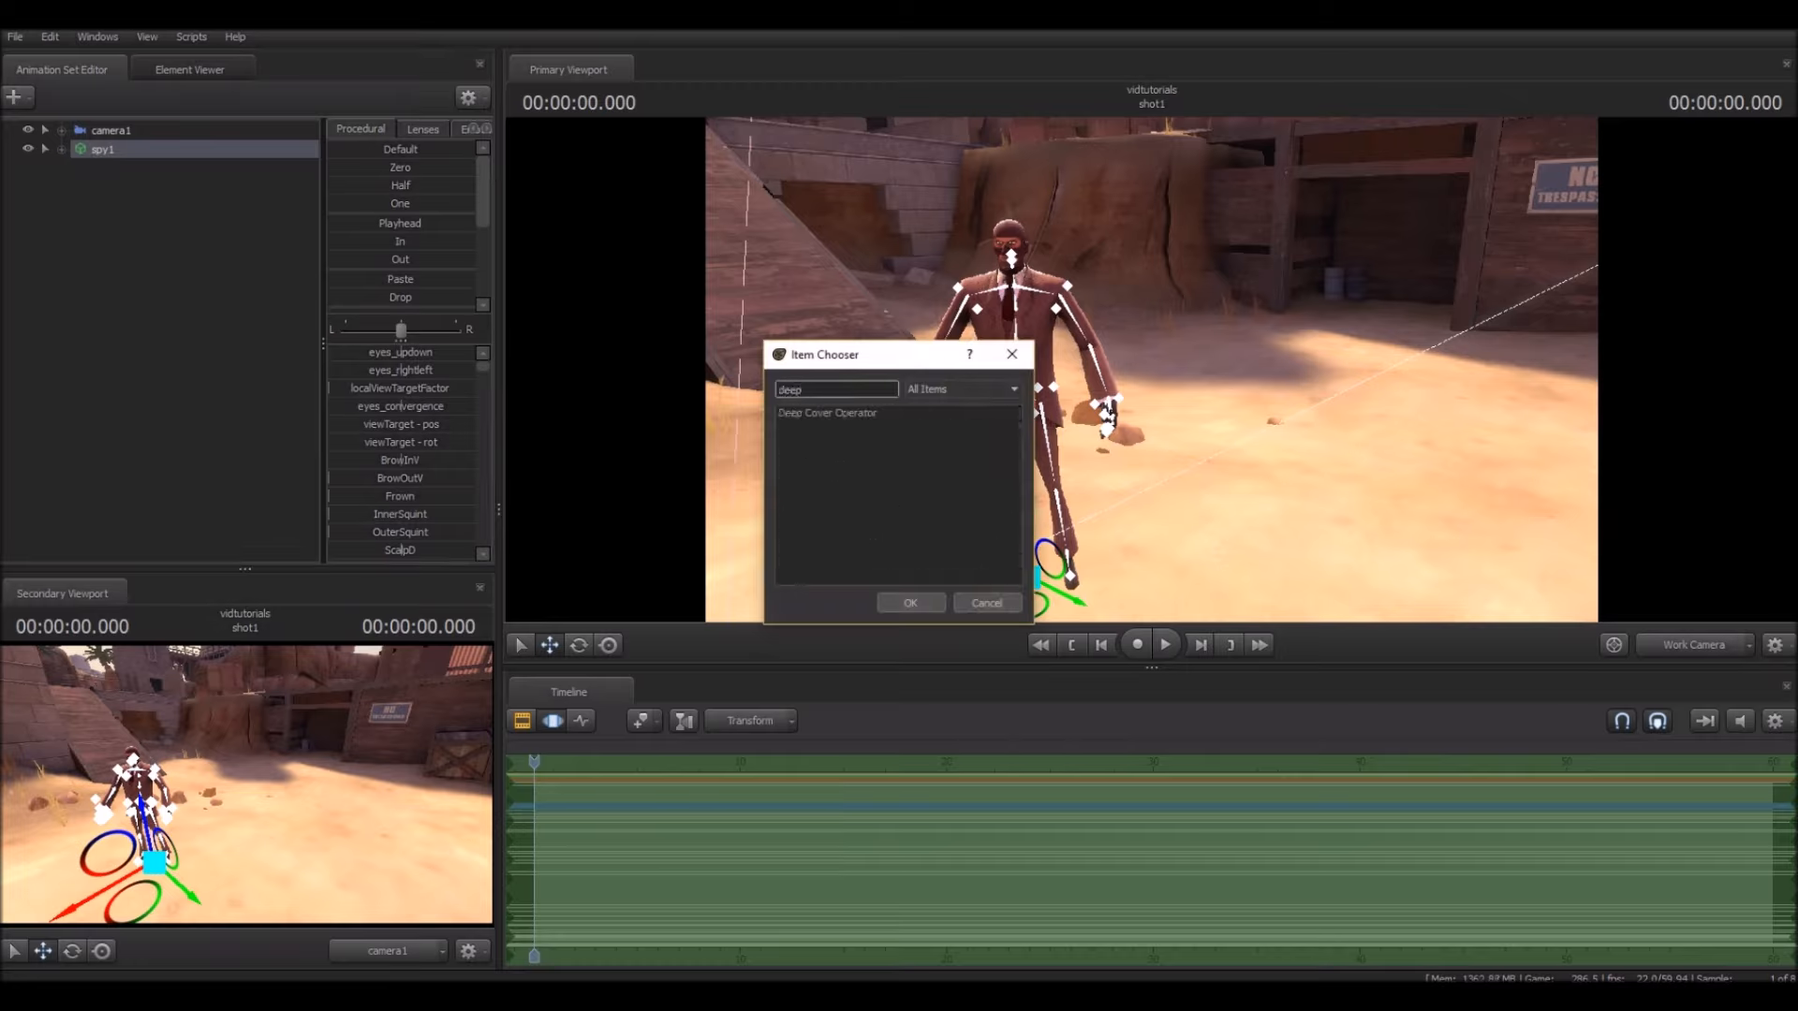
pyautogui.click(826, 412)
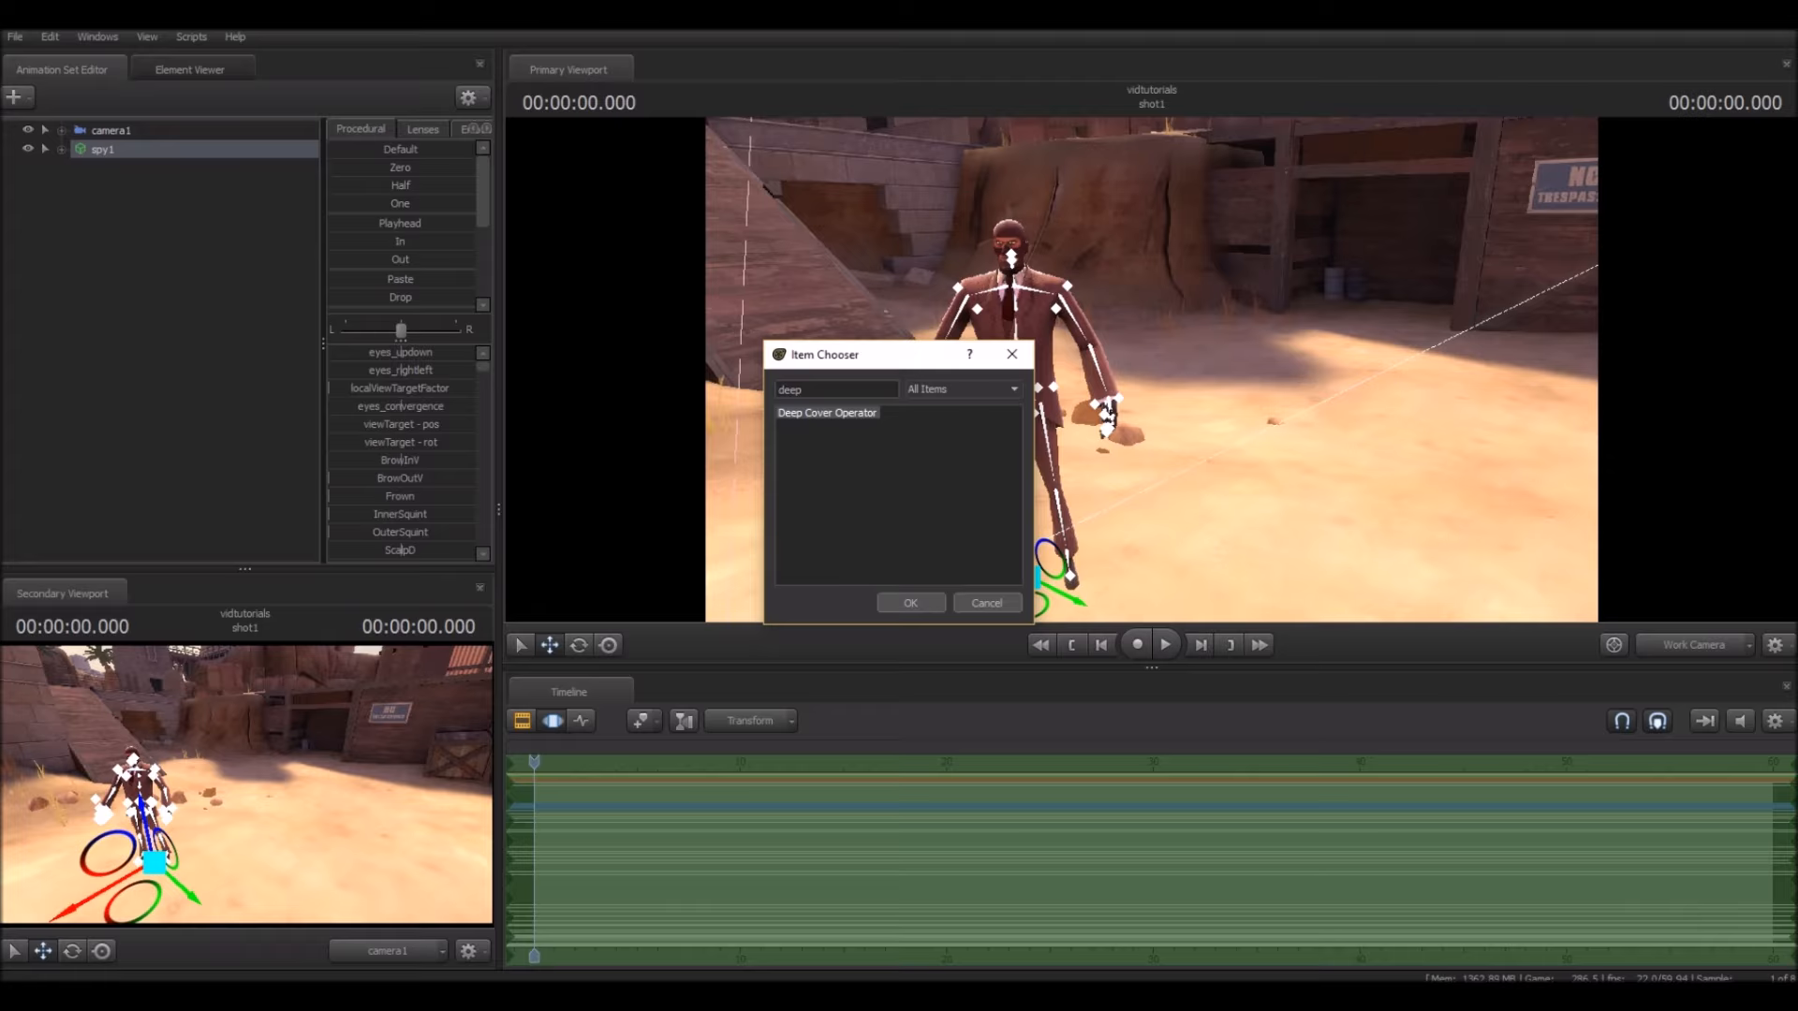
pyautogui.press('Return')
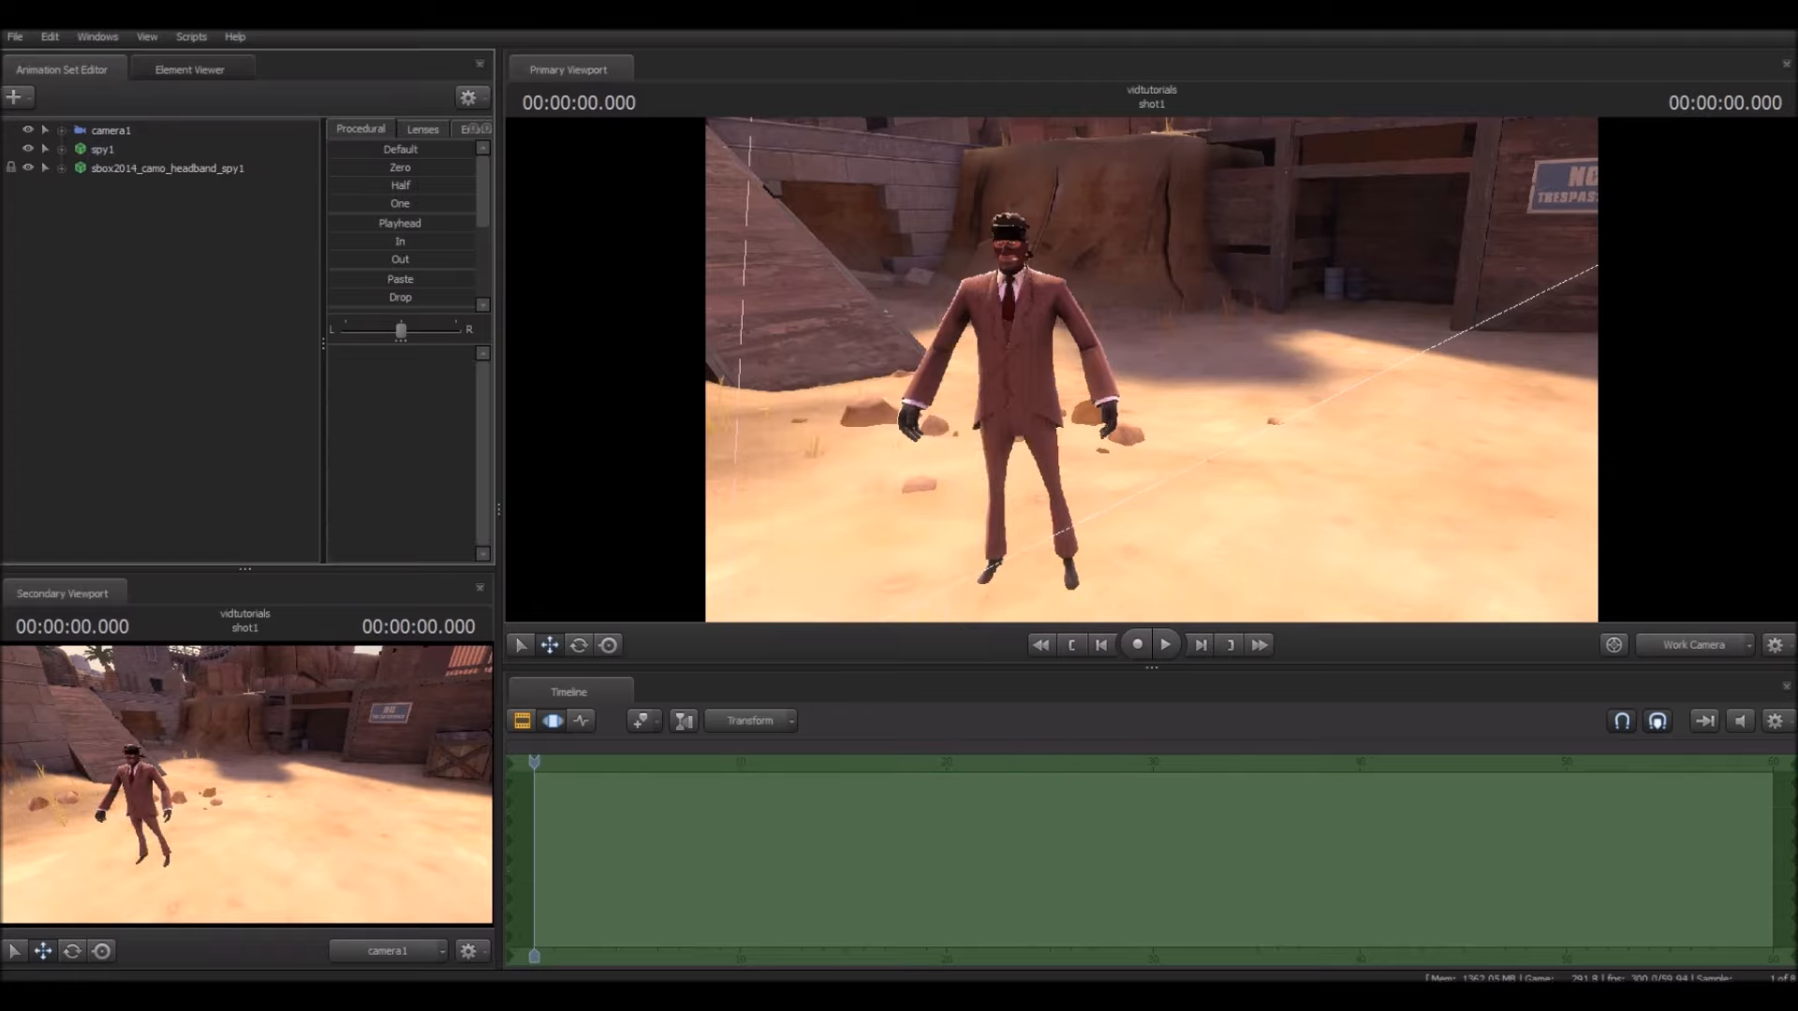
# Step: Add the Team Fortress item Sky Captain to spy1, filtering the item list by "sky"
pyautogui.click(18, 98)
pyautogui.click(122, 153)
pyautogui.rightClick(99, 149)
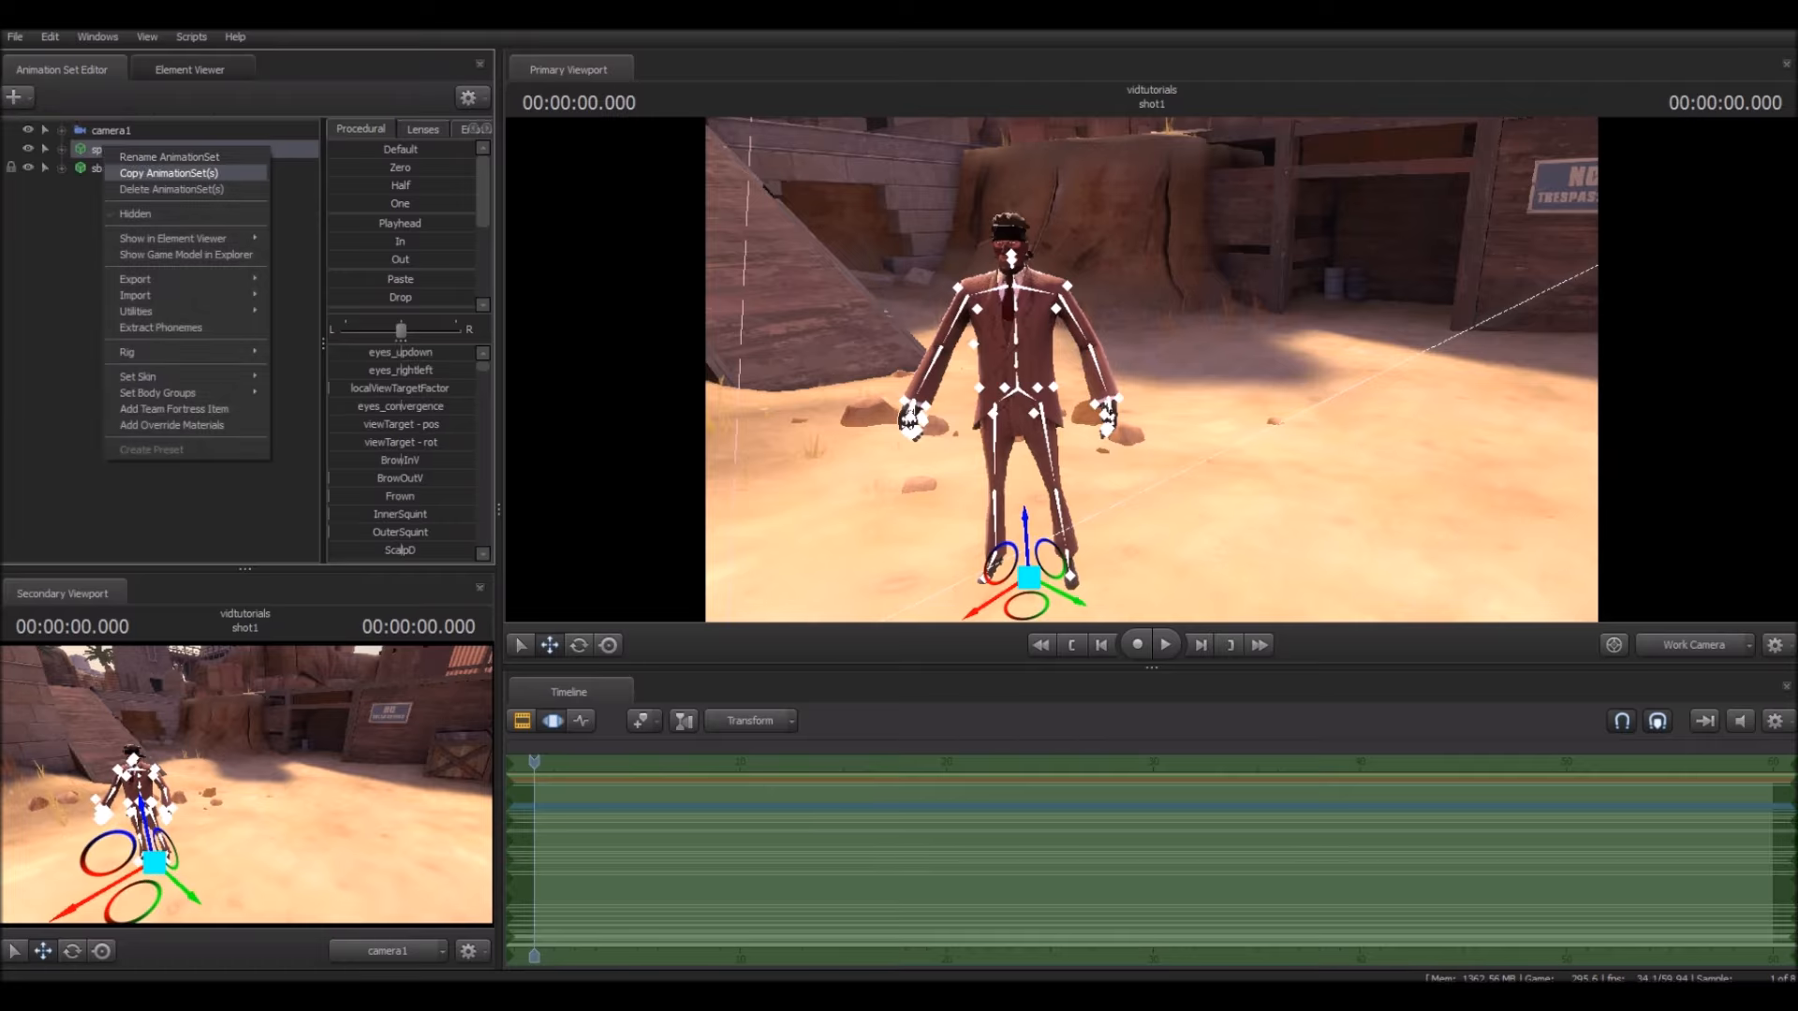
pyautogui.click(173, 409)
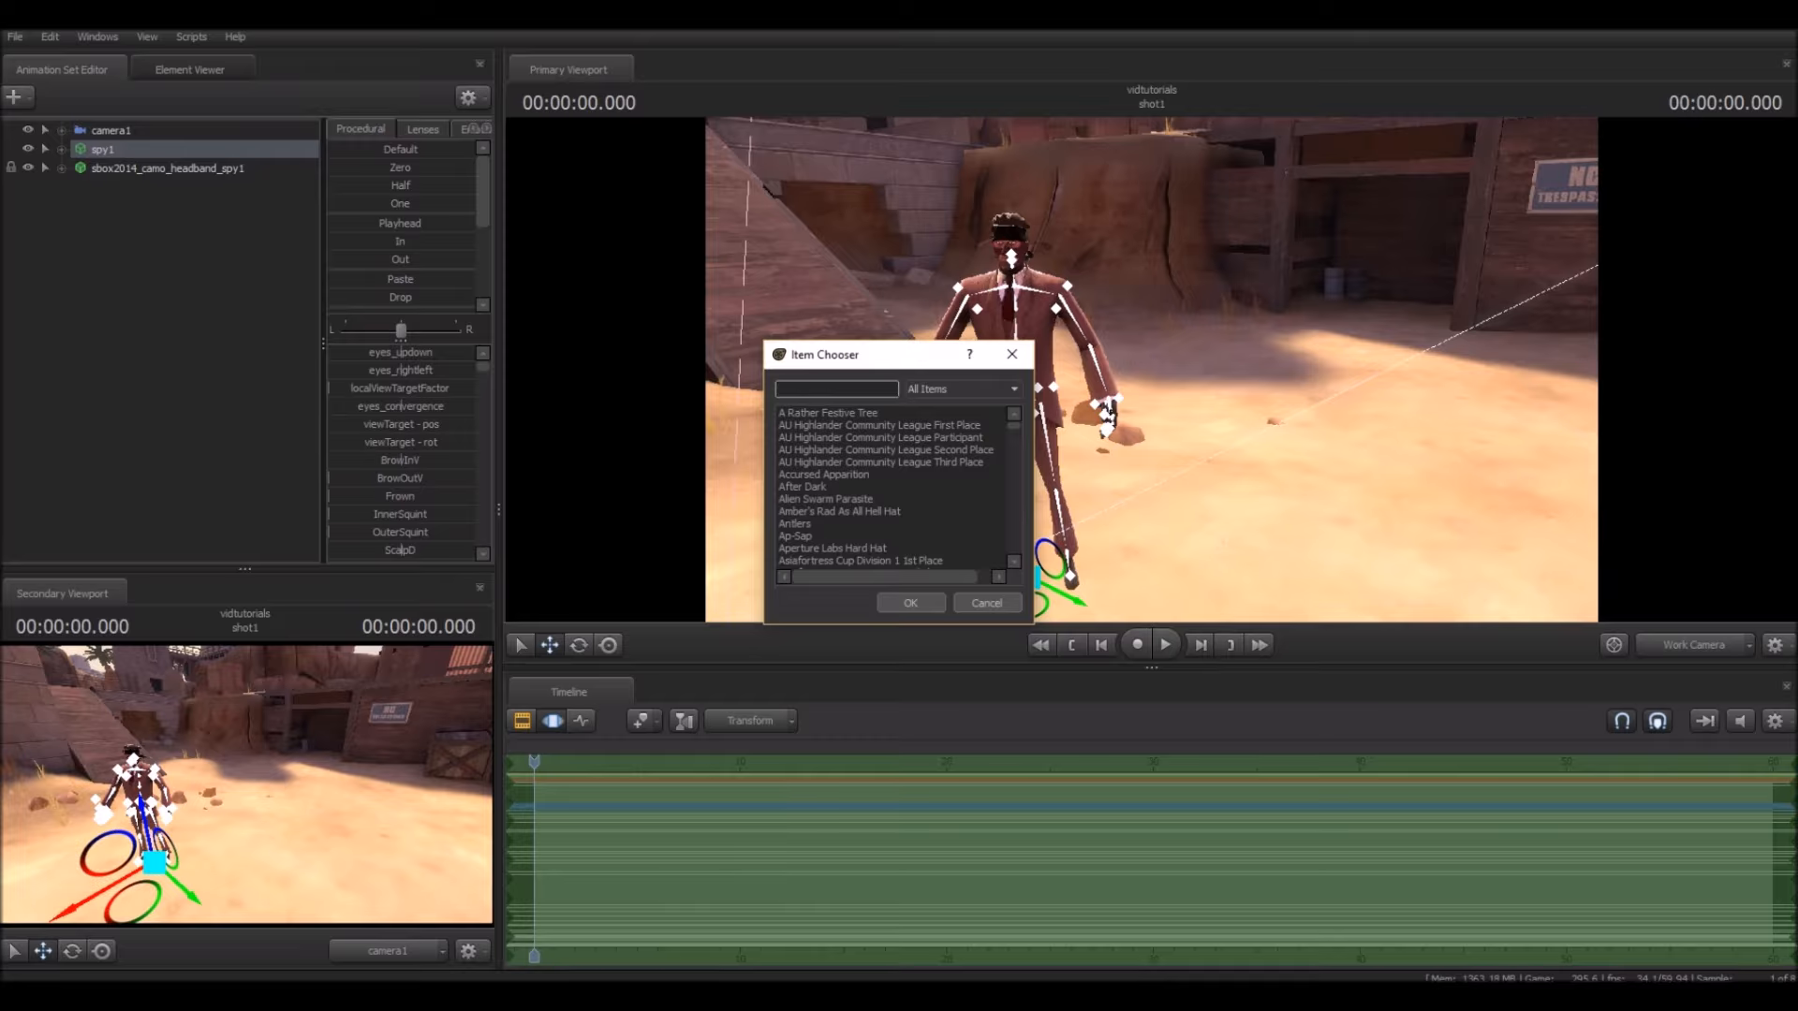
pyautogui.write('sky')
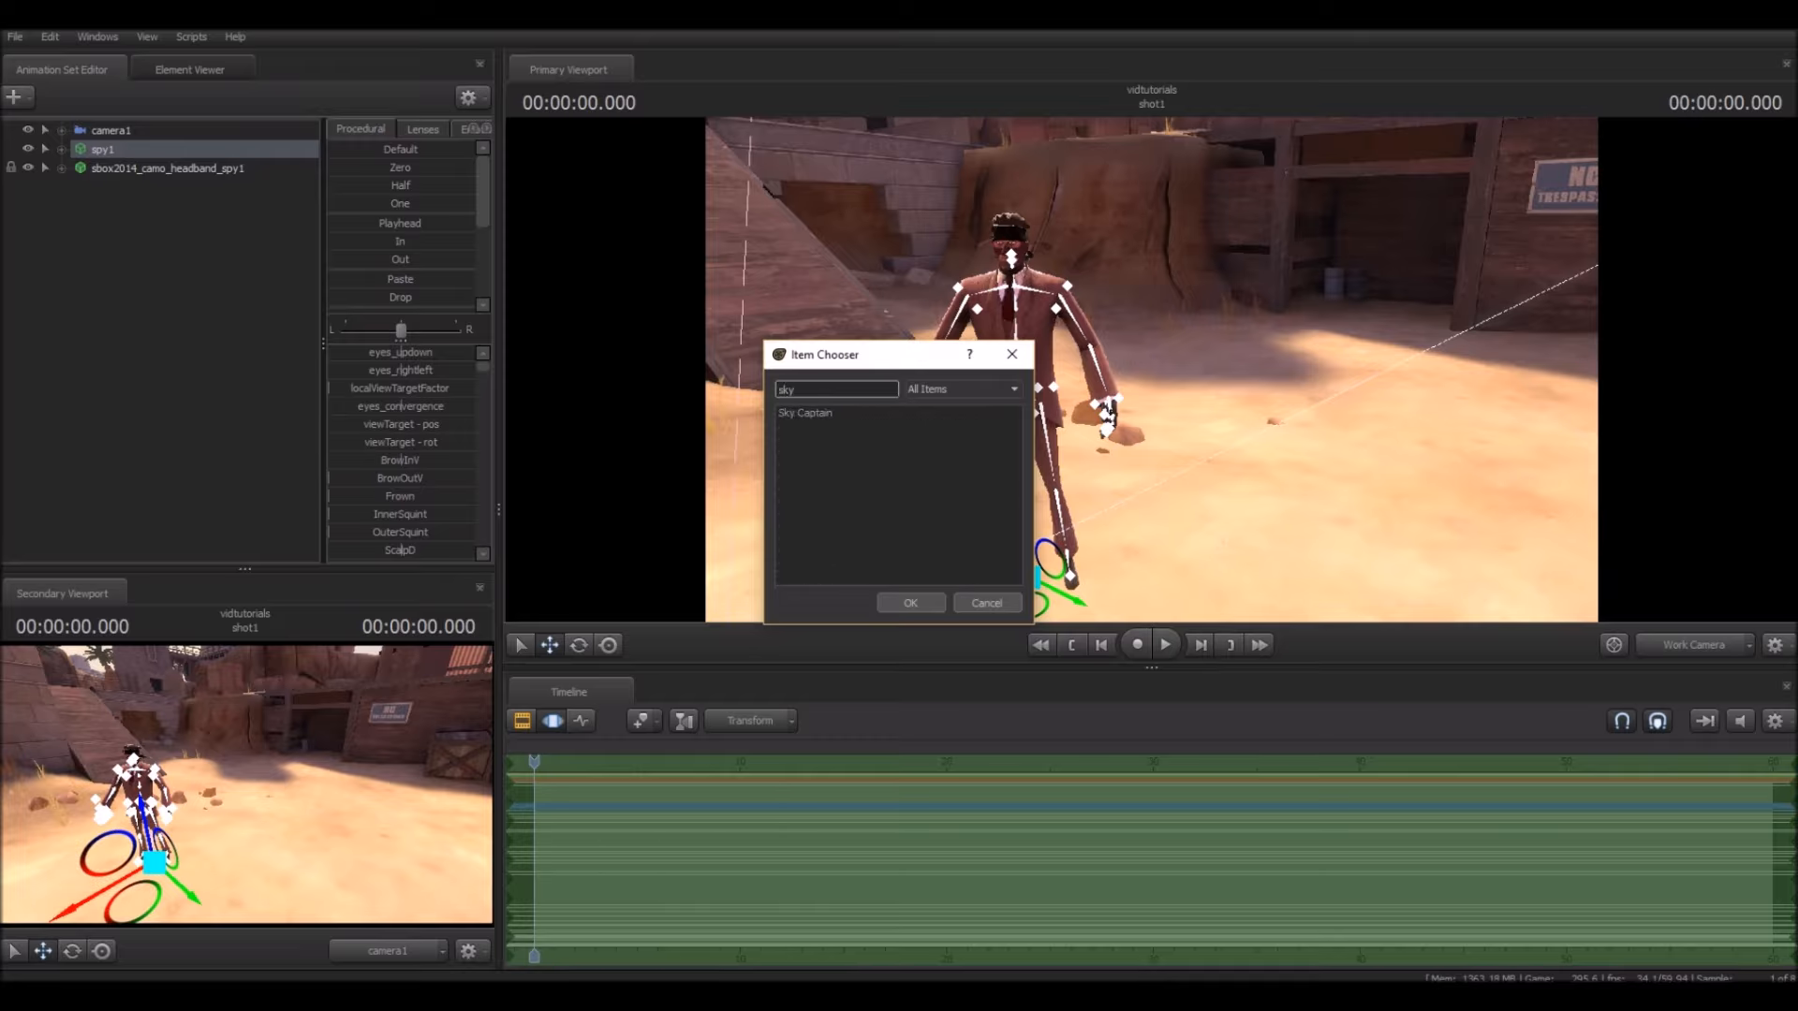
pyautogui.click(805, 413)
pyautogui.press('Return')
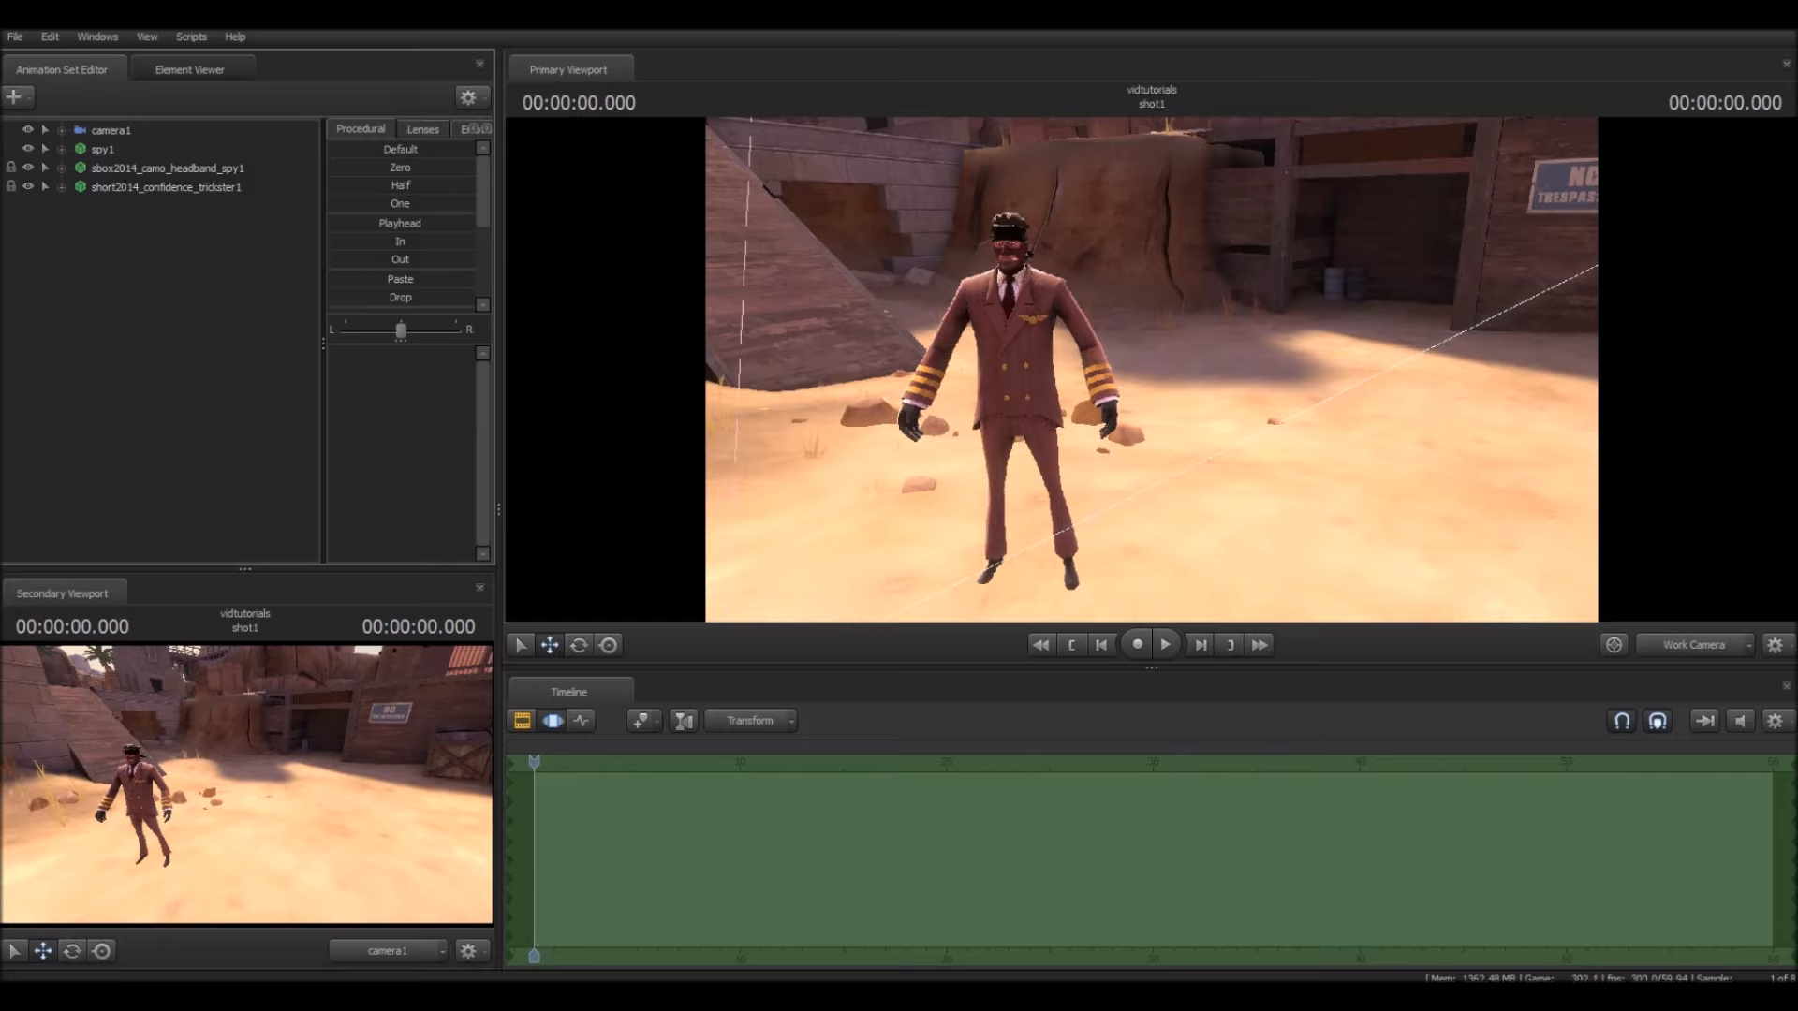
# Step: Add the Team Fortress item Dead Ringer to spy1, filtering the item list by "dead"
pyautogui.rightClick(100, 149)
pyautogui.click(150, 410)
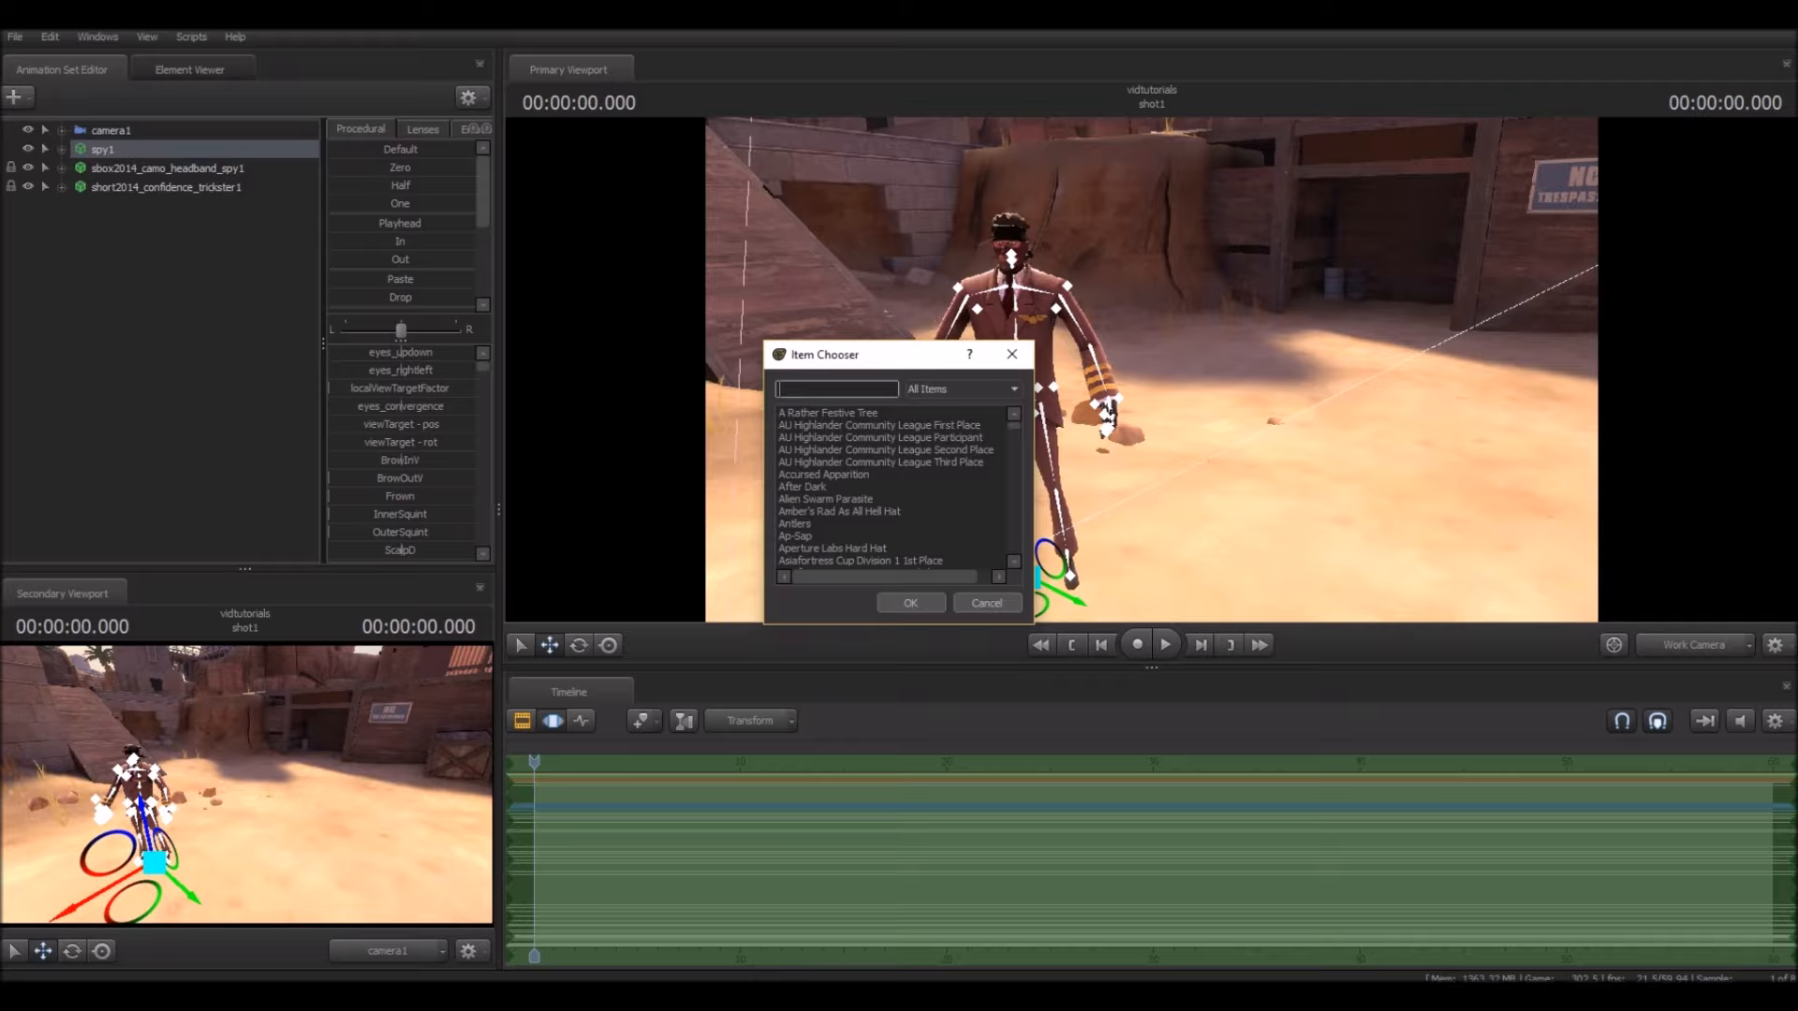
pyautogui.write('dead')
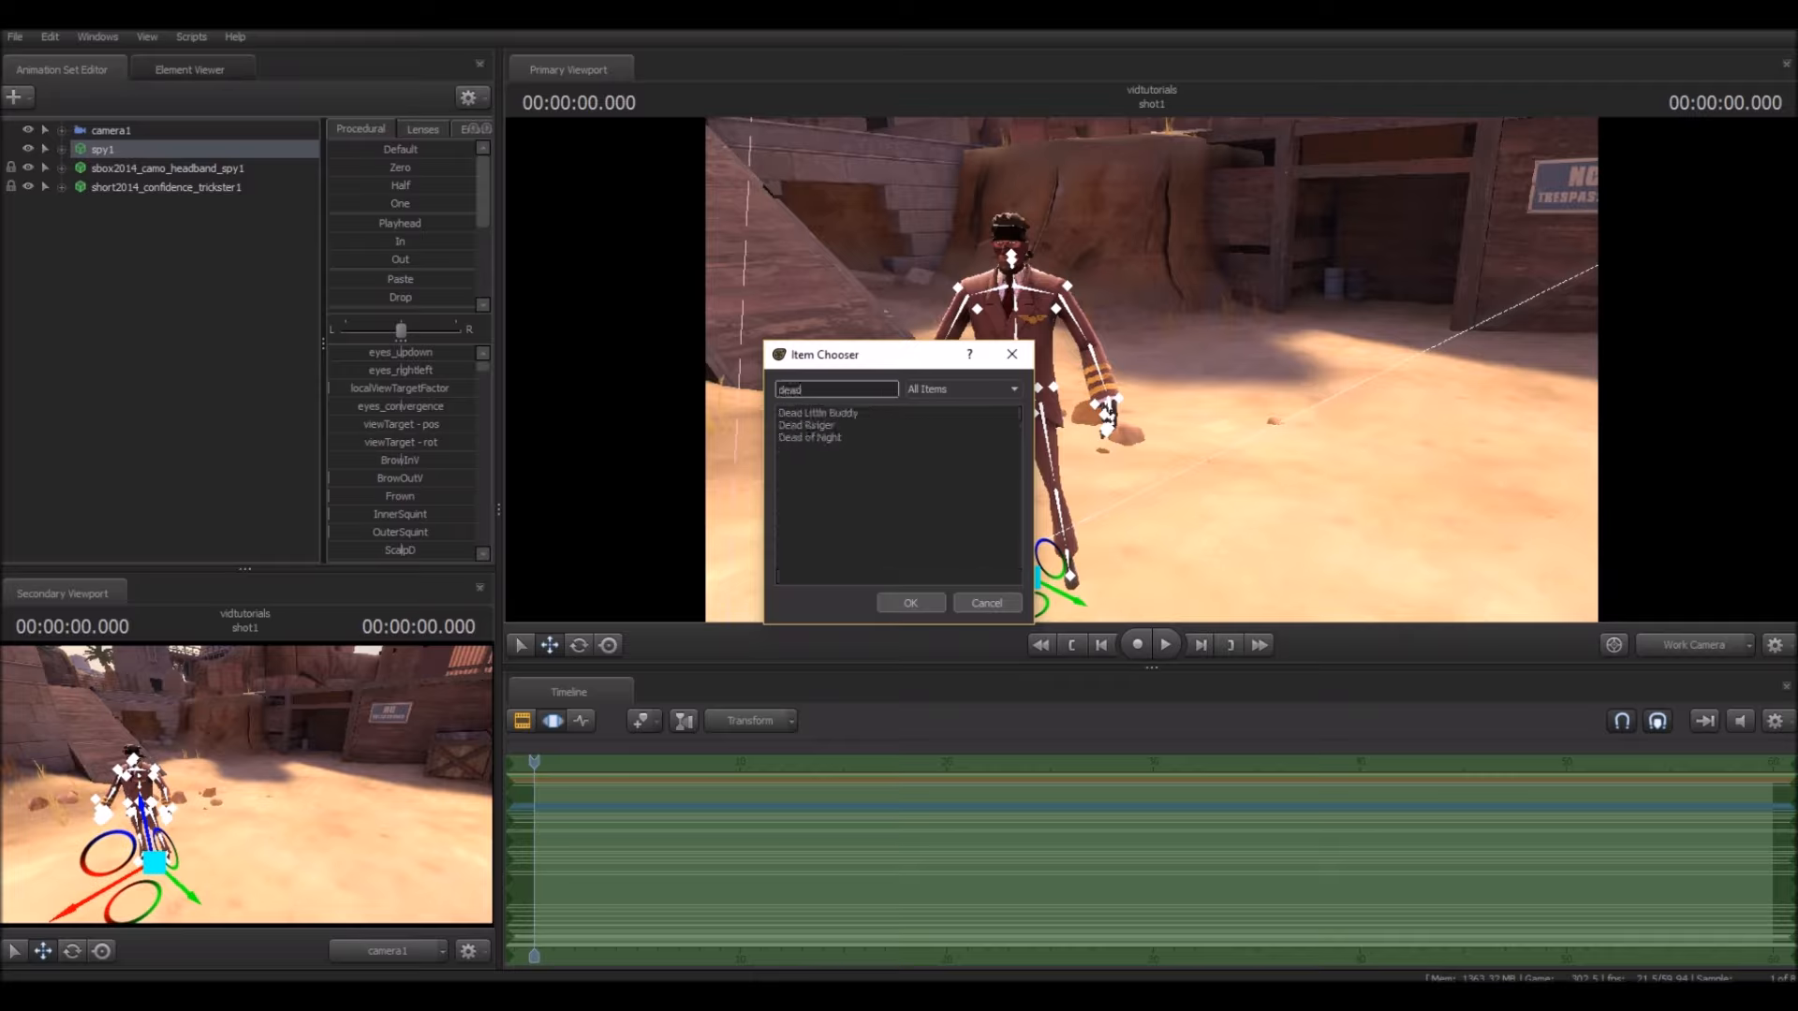
pyautogui.click(824, 425)
pyautogui.click(835, 426)
pyautogui.click(803, 425)
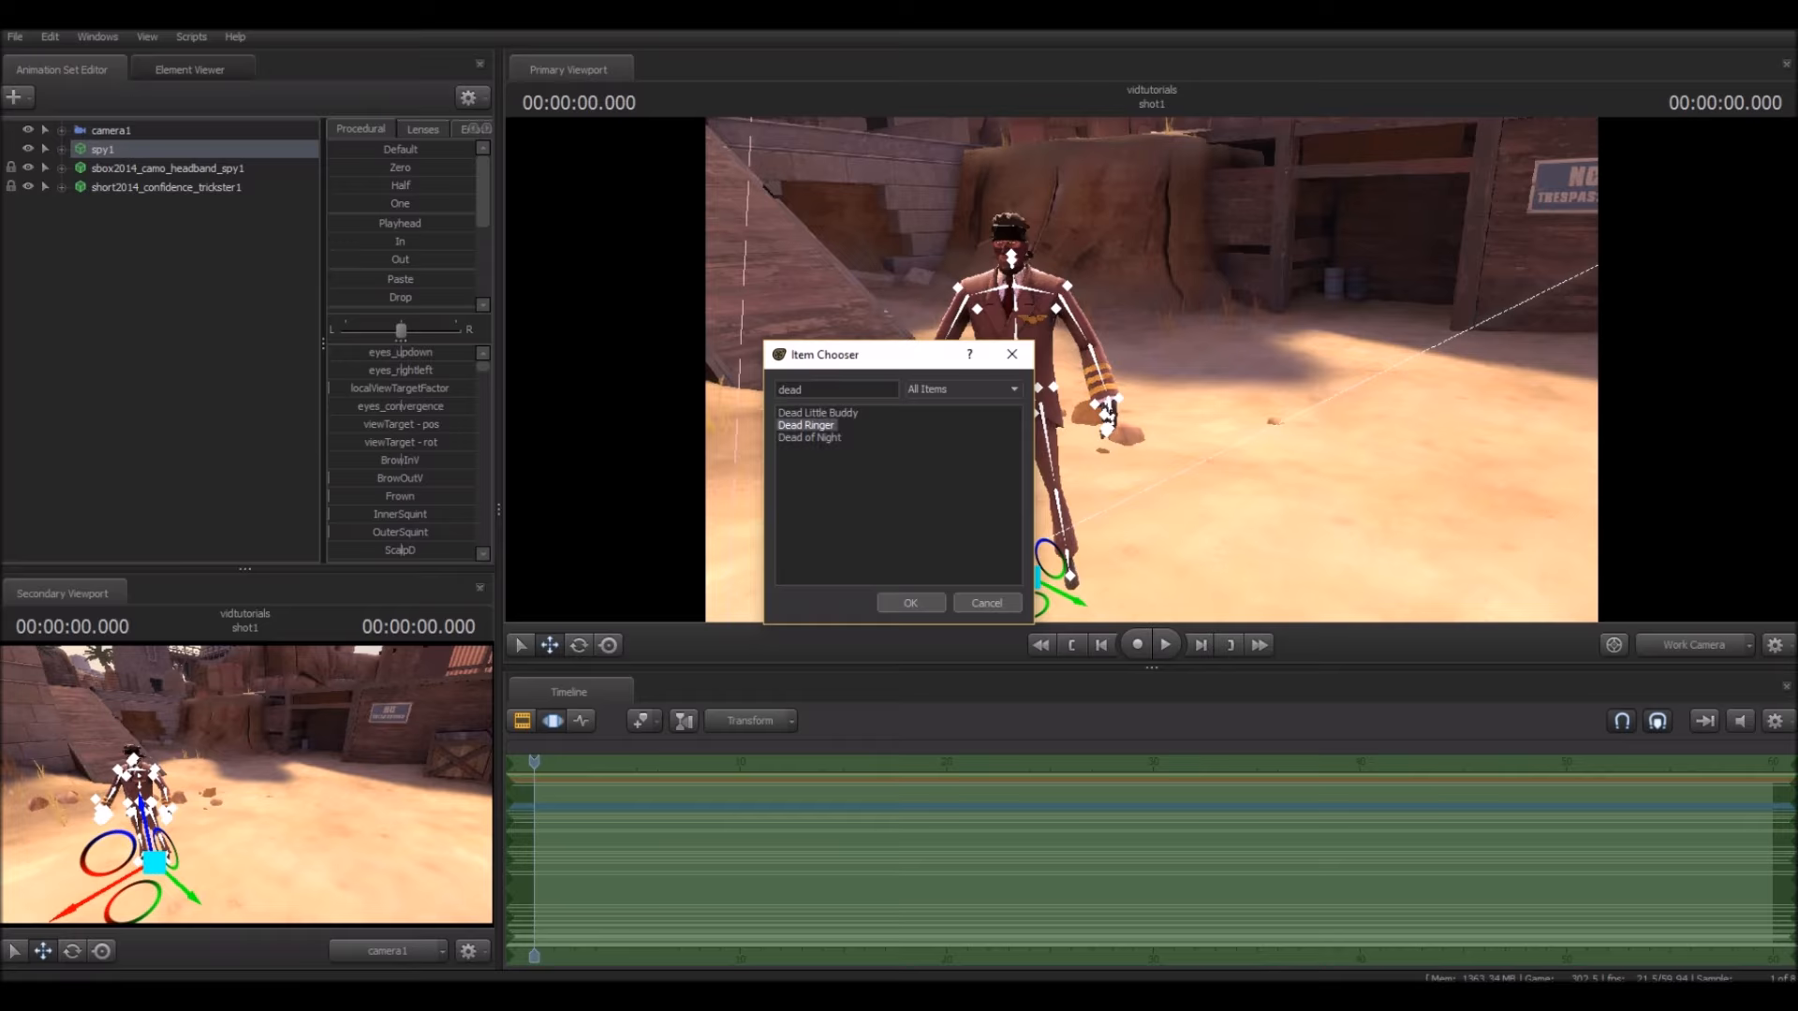
pyautogui.press('Return')
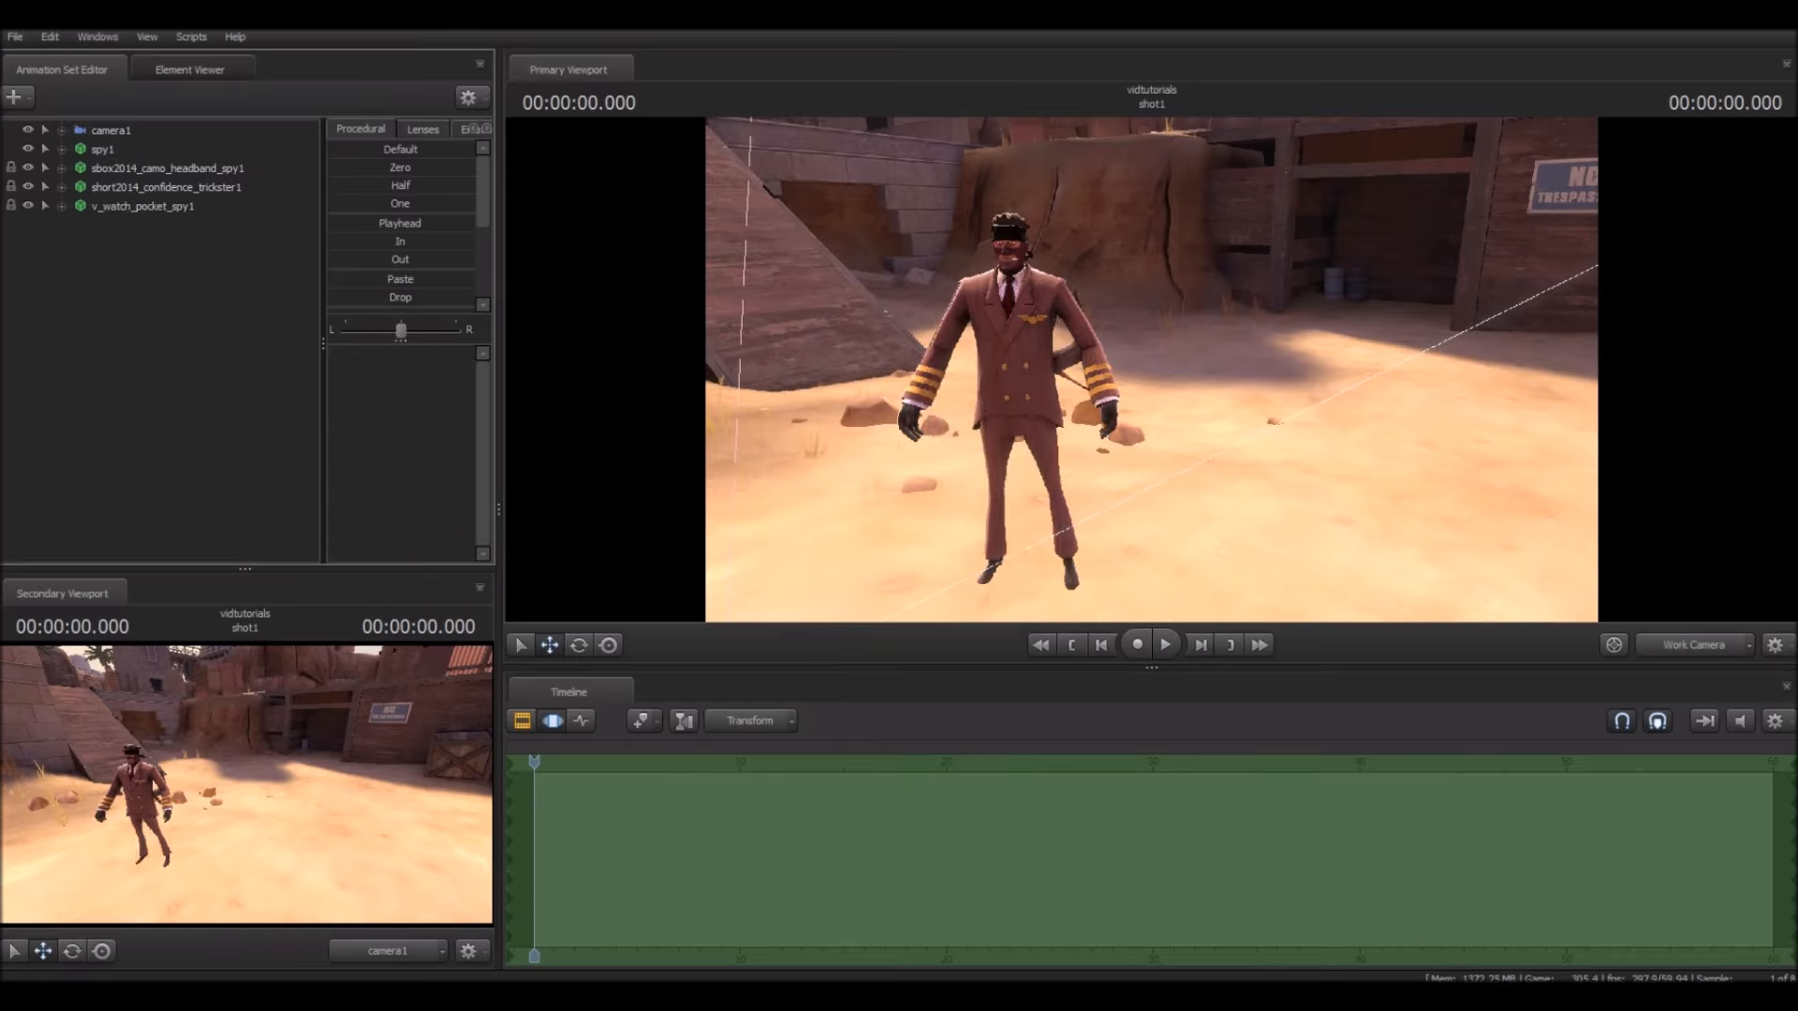
# Step: Add the first plain Revolver item to spy1, filtering the item list by "revol"
pyautogui.rightClick(106, 150)
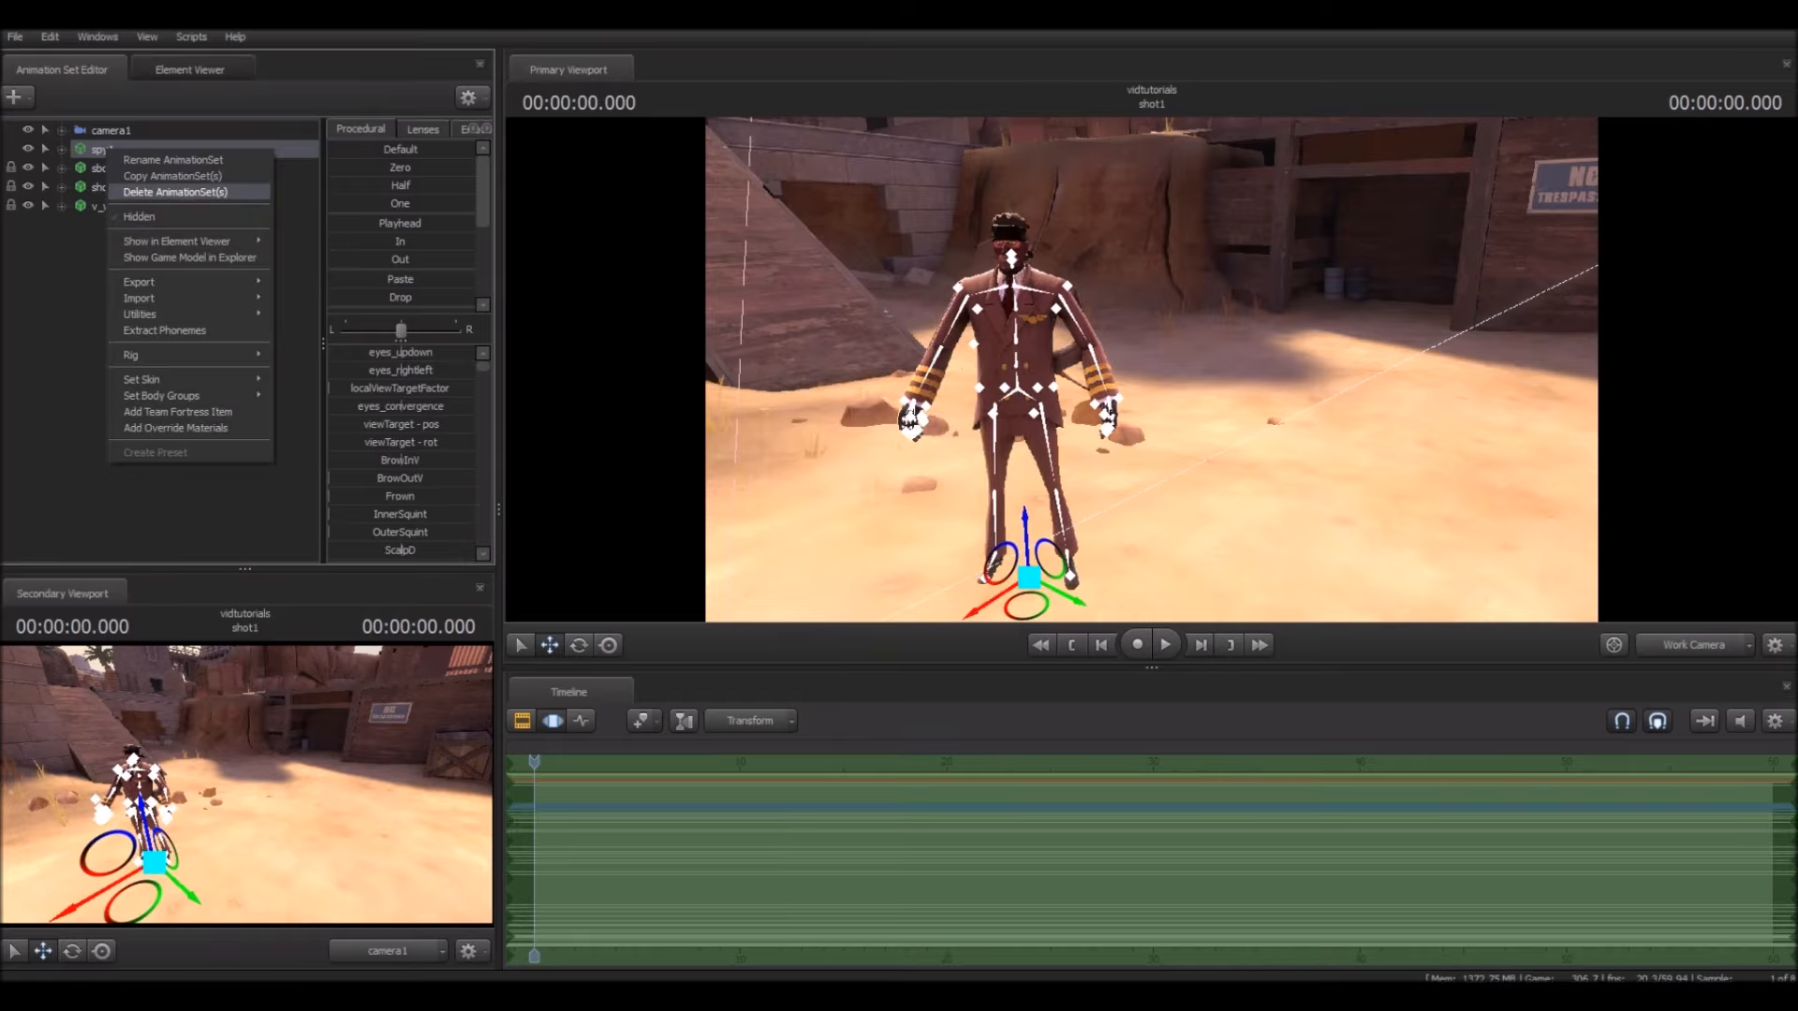
pyautogui.click(177, 411)
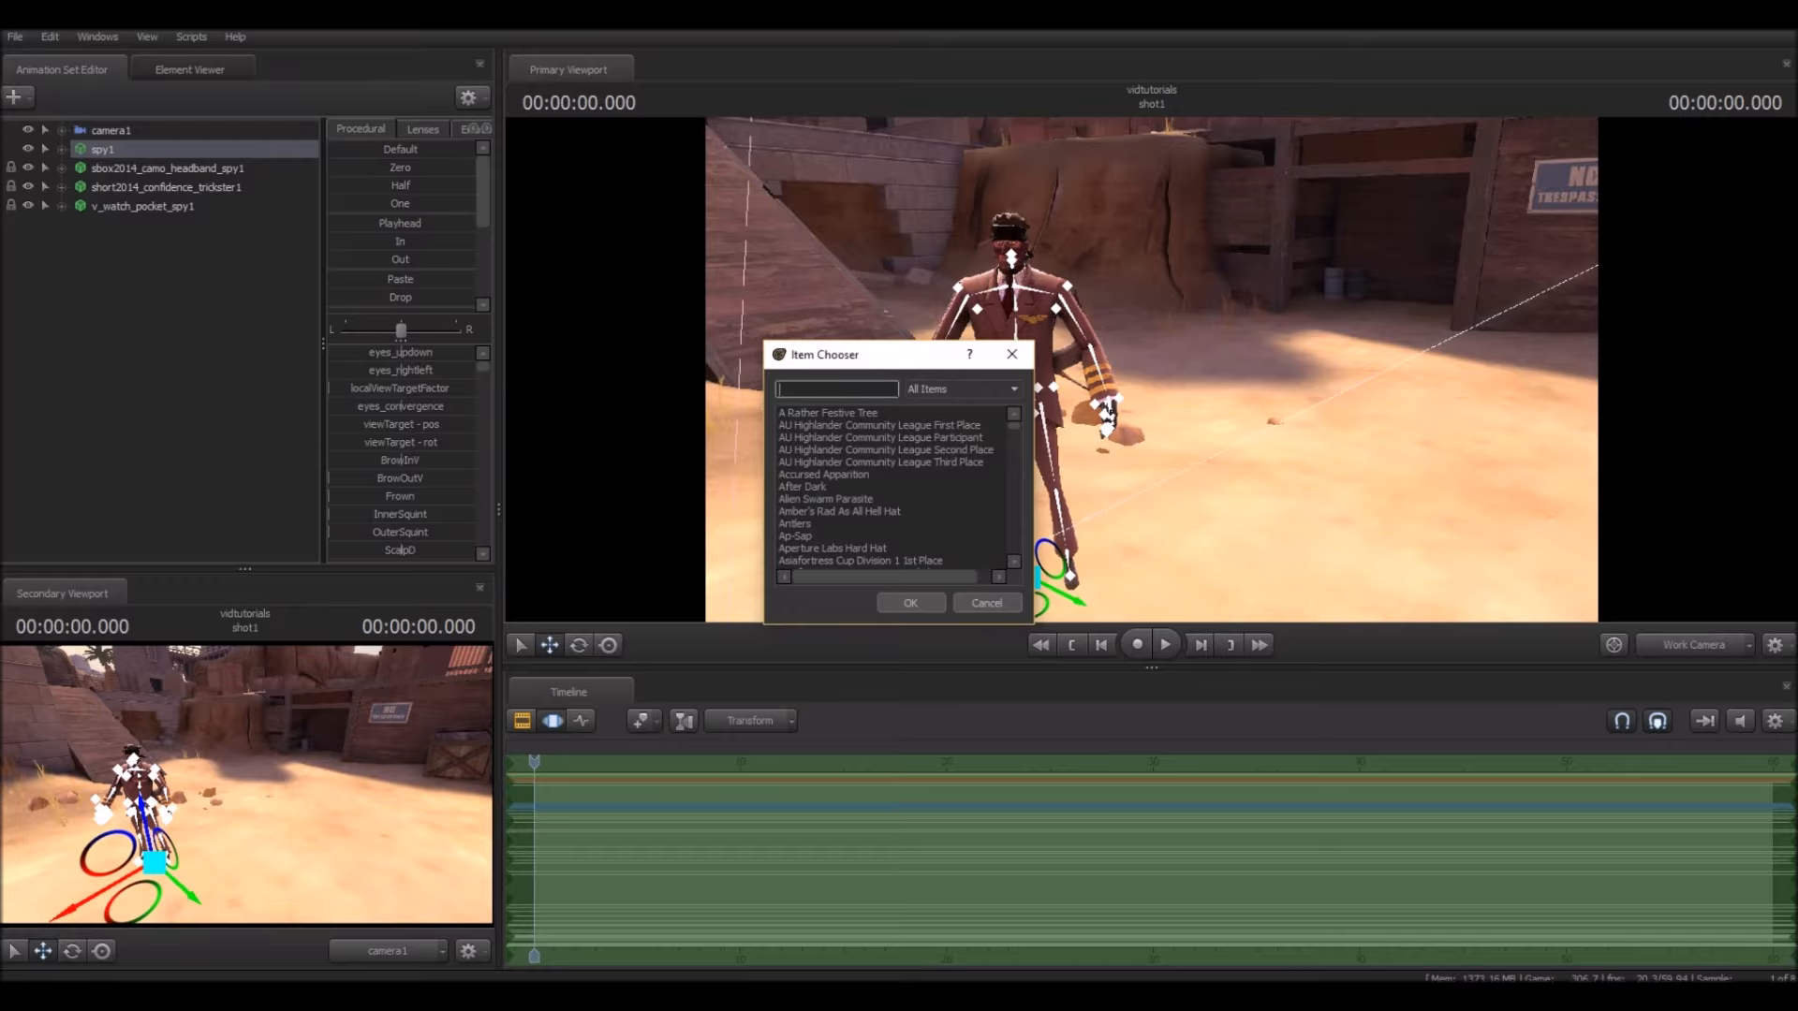
pyautogui.write('revol')
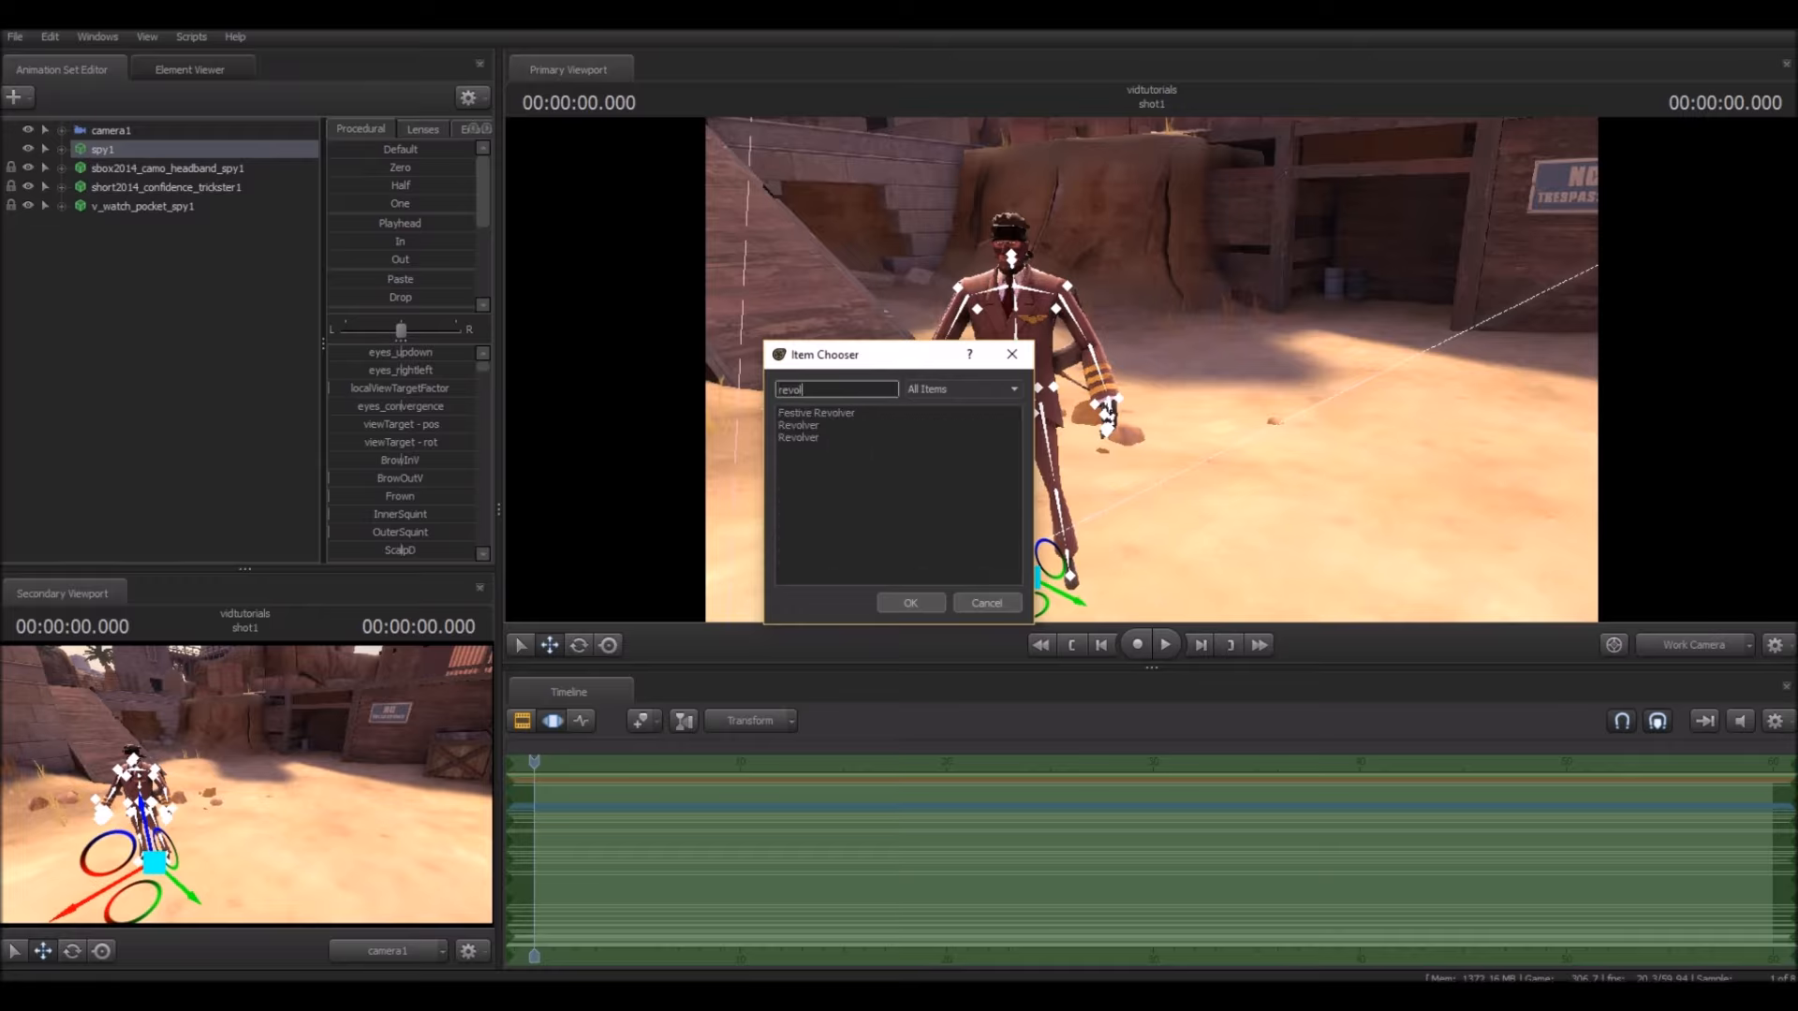
pyautogui.click(799, 425)
pyautogui.click(910, 603)
# Step: Examine the spy's headband, uniform and weapon items from several angles with the work camera
pyautogui.moveTo(1011, 421); pyautogui.dragTo(1062, 389)
pyautogui.press('w')
pyautogui.press('s')
pyautogui.press('d')
pyautogui.press('a')
pyautogui.press('d')
pyautogui.press('d')
pyautogui.press('a')
pyautogui.press('d')
pyautogui.press('a')
pyautogui.press('s')
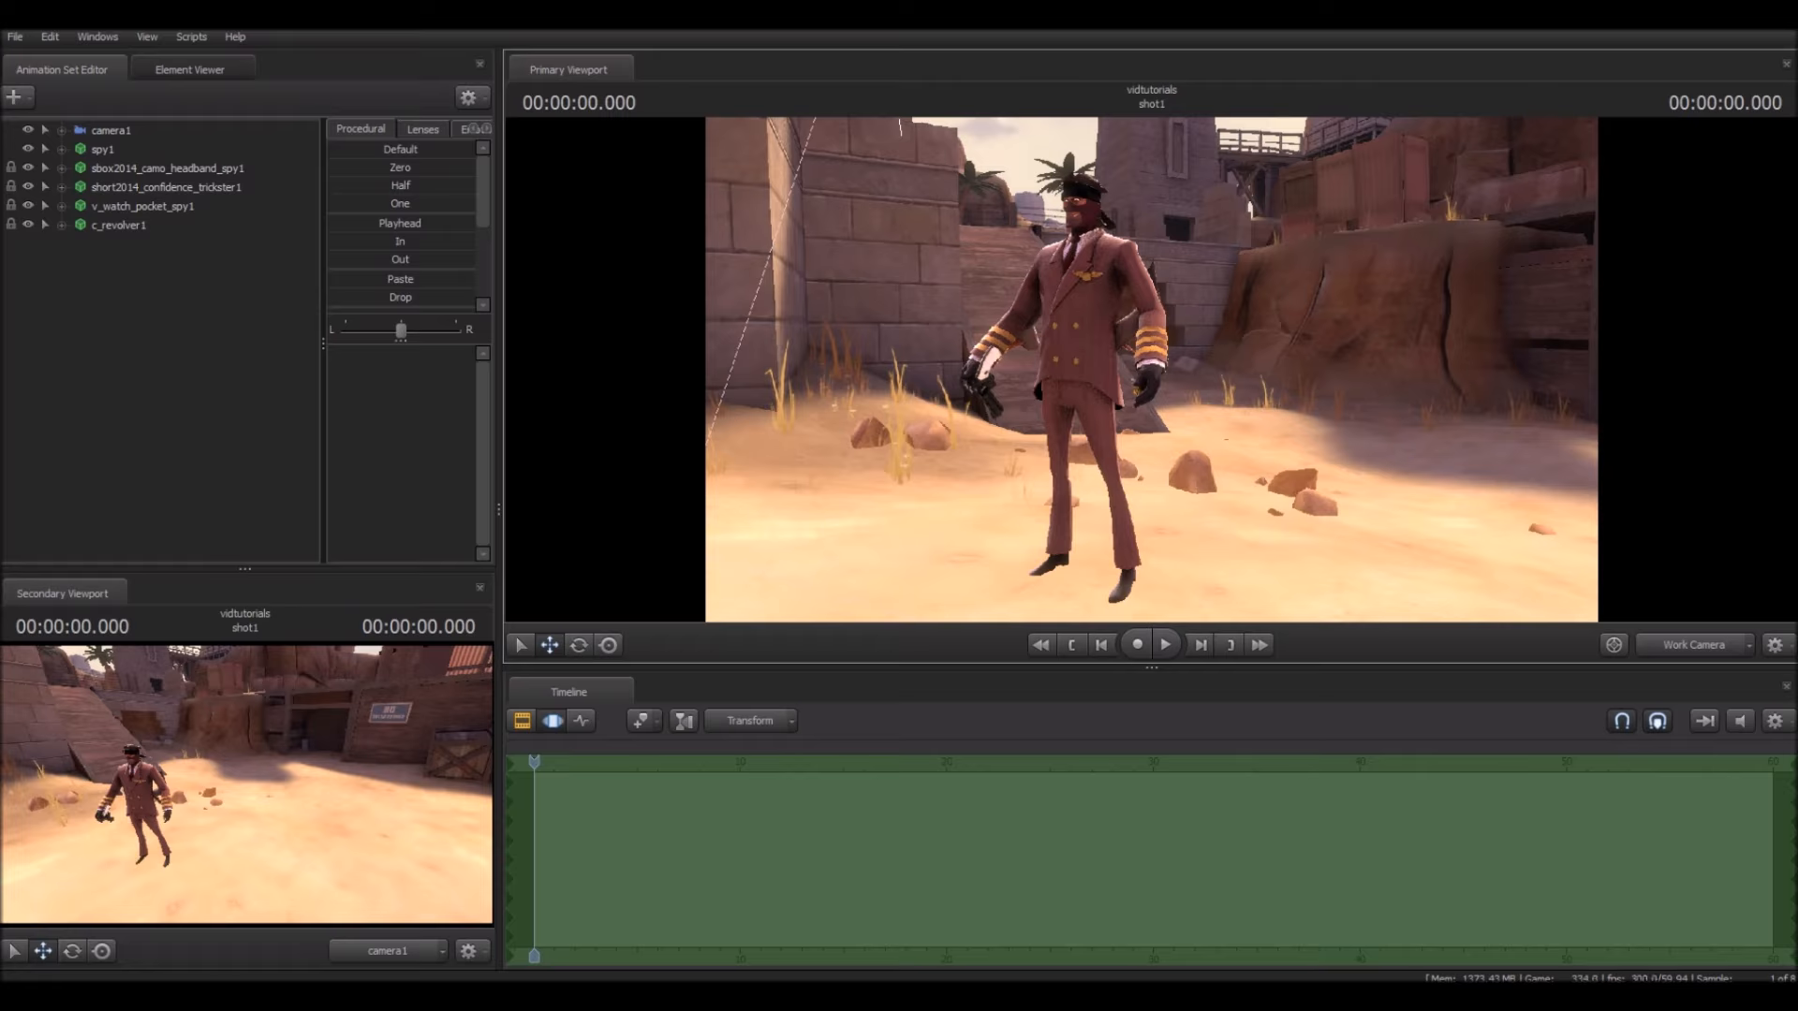
# Step: Browse the sequences available to import for spy1, from the run entries through the taunt entries, and close the list without importing
pyautogui.click(103, 148)
pyautogui.rightClick(103, 149)
pyautogui.moveTo(141, 303)
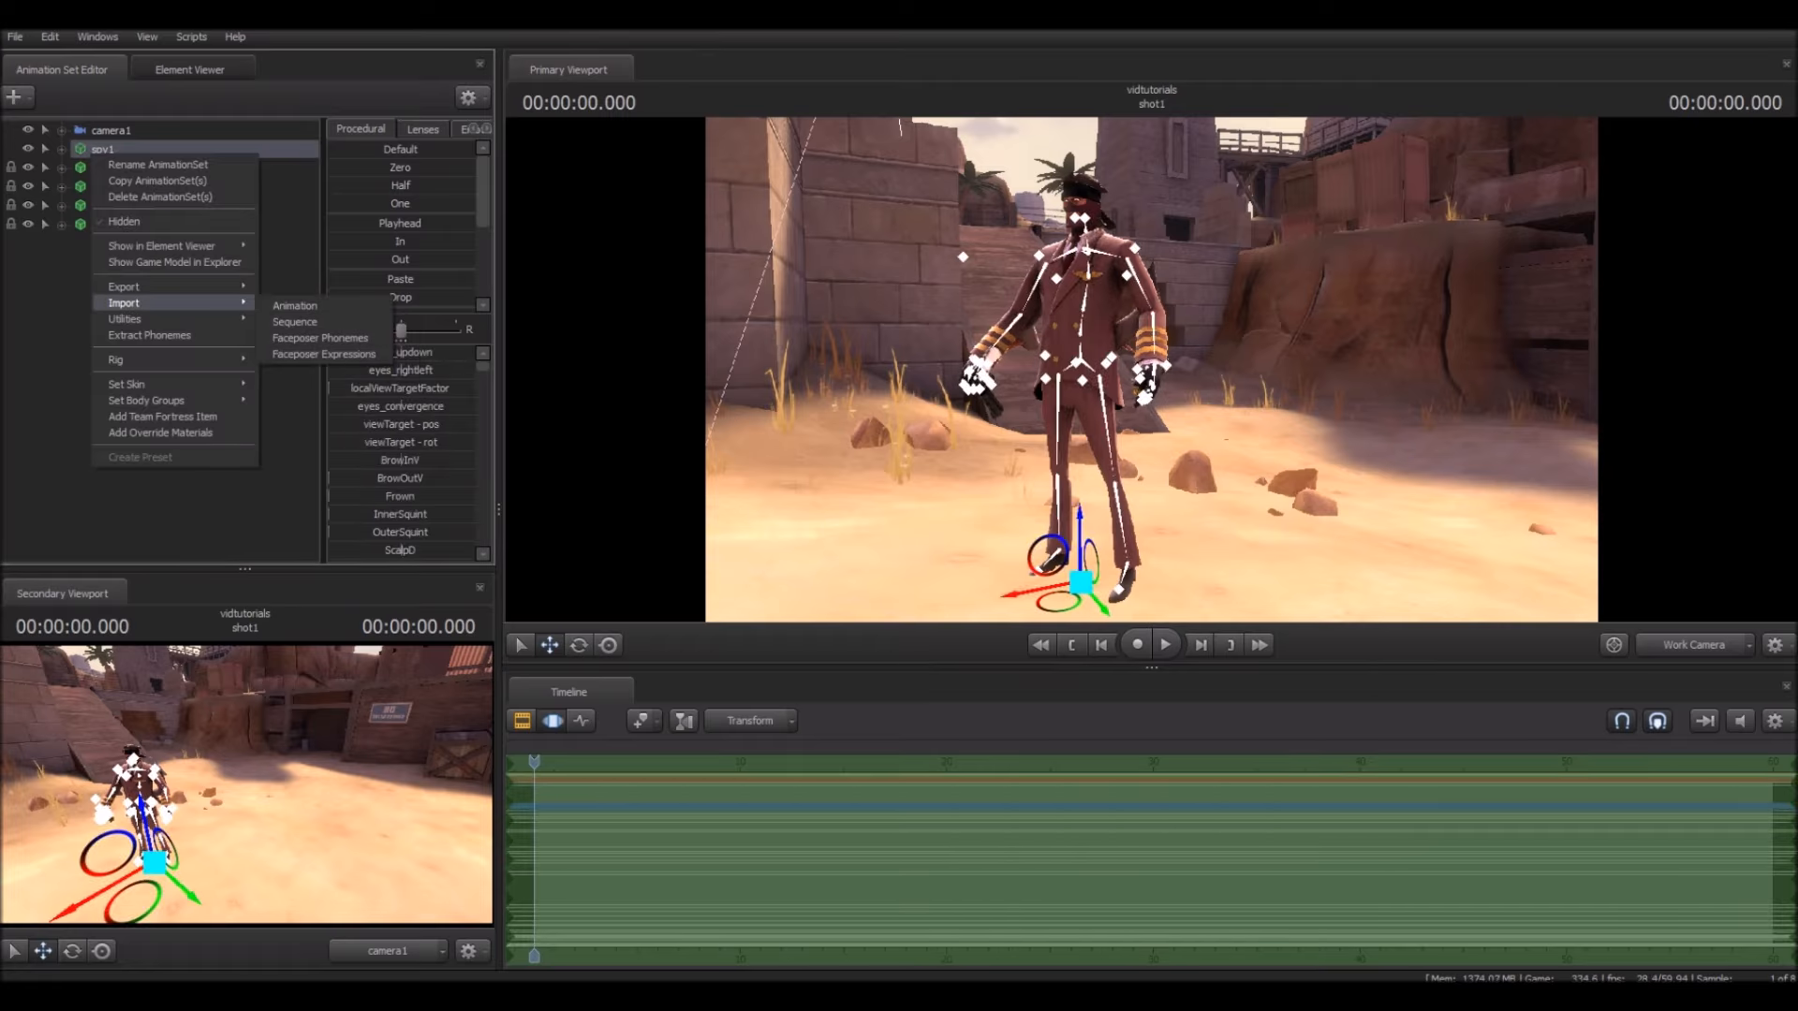
pyautogui.click(295, 322)
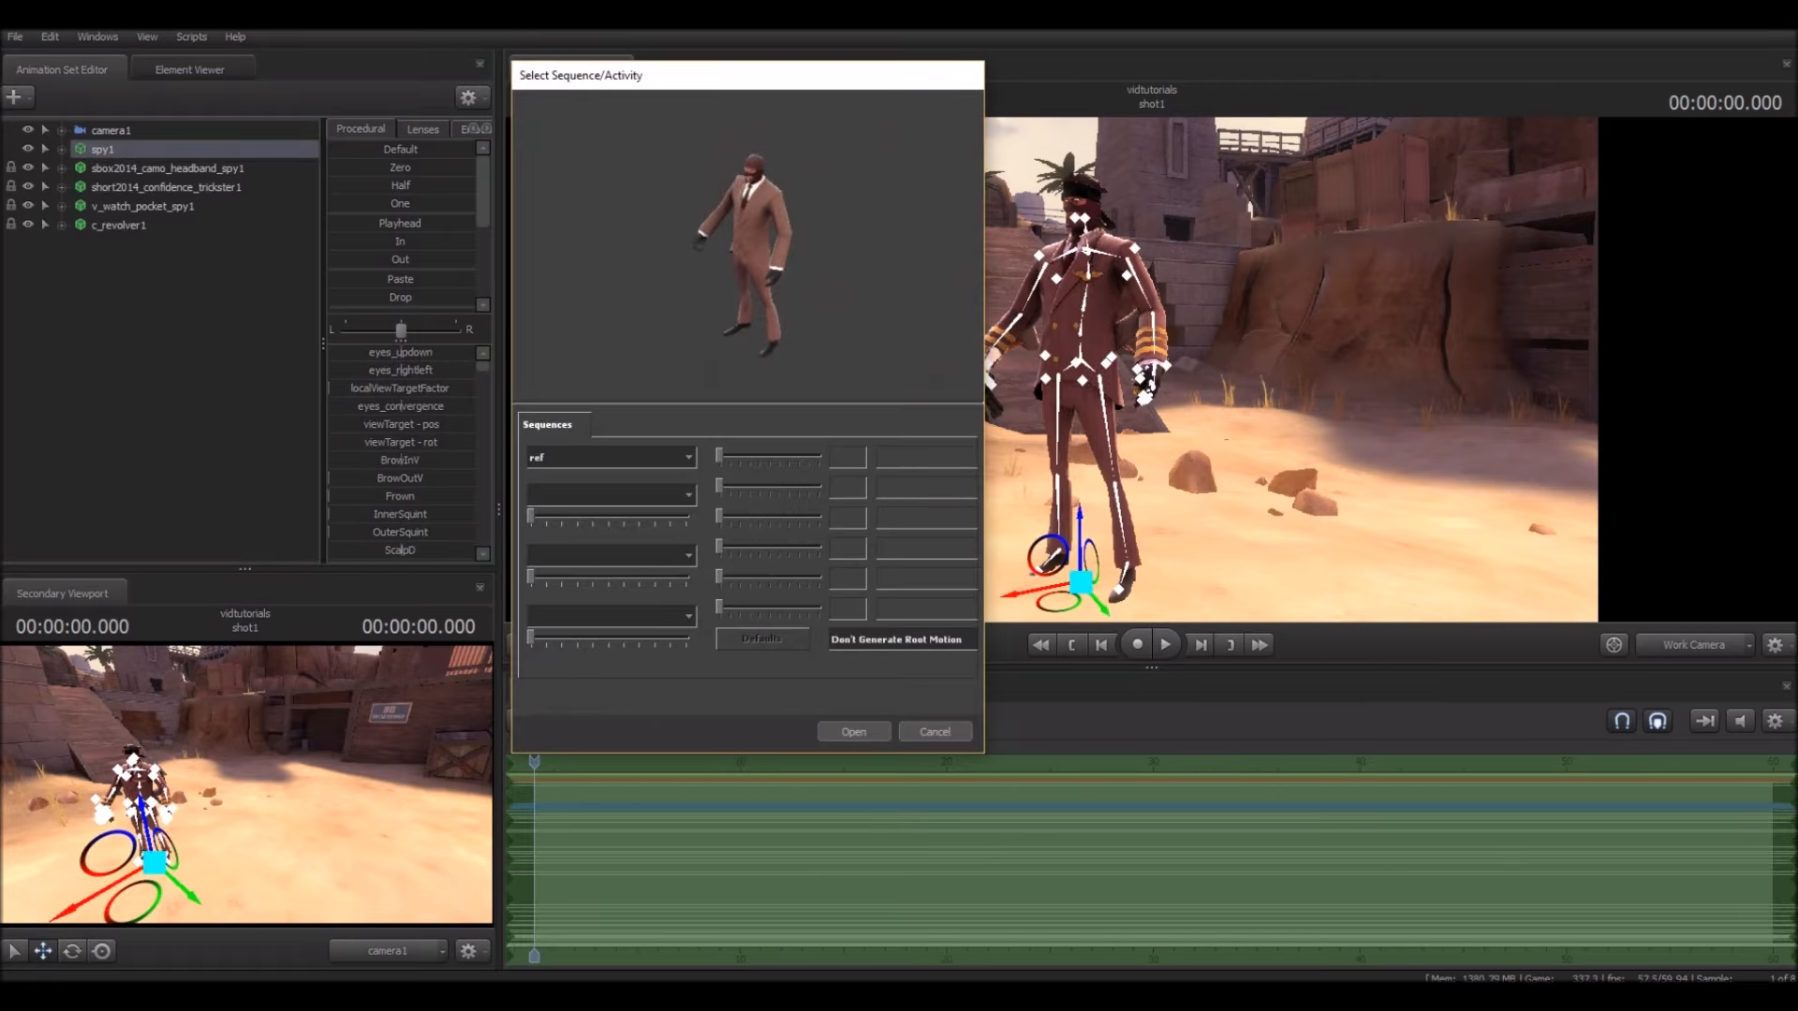
pyautogui.click(610, 457)
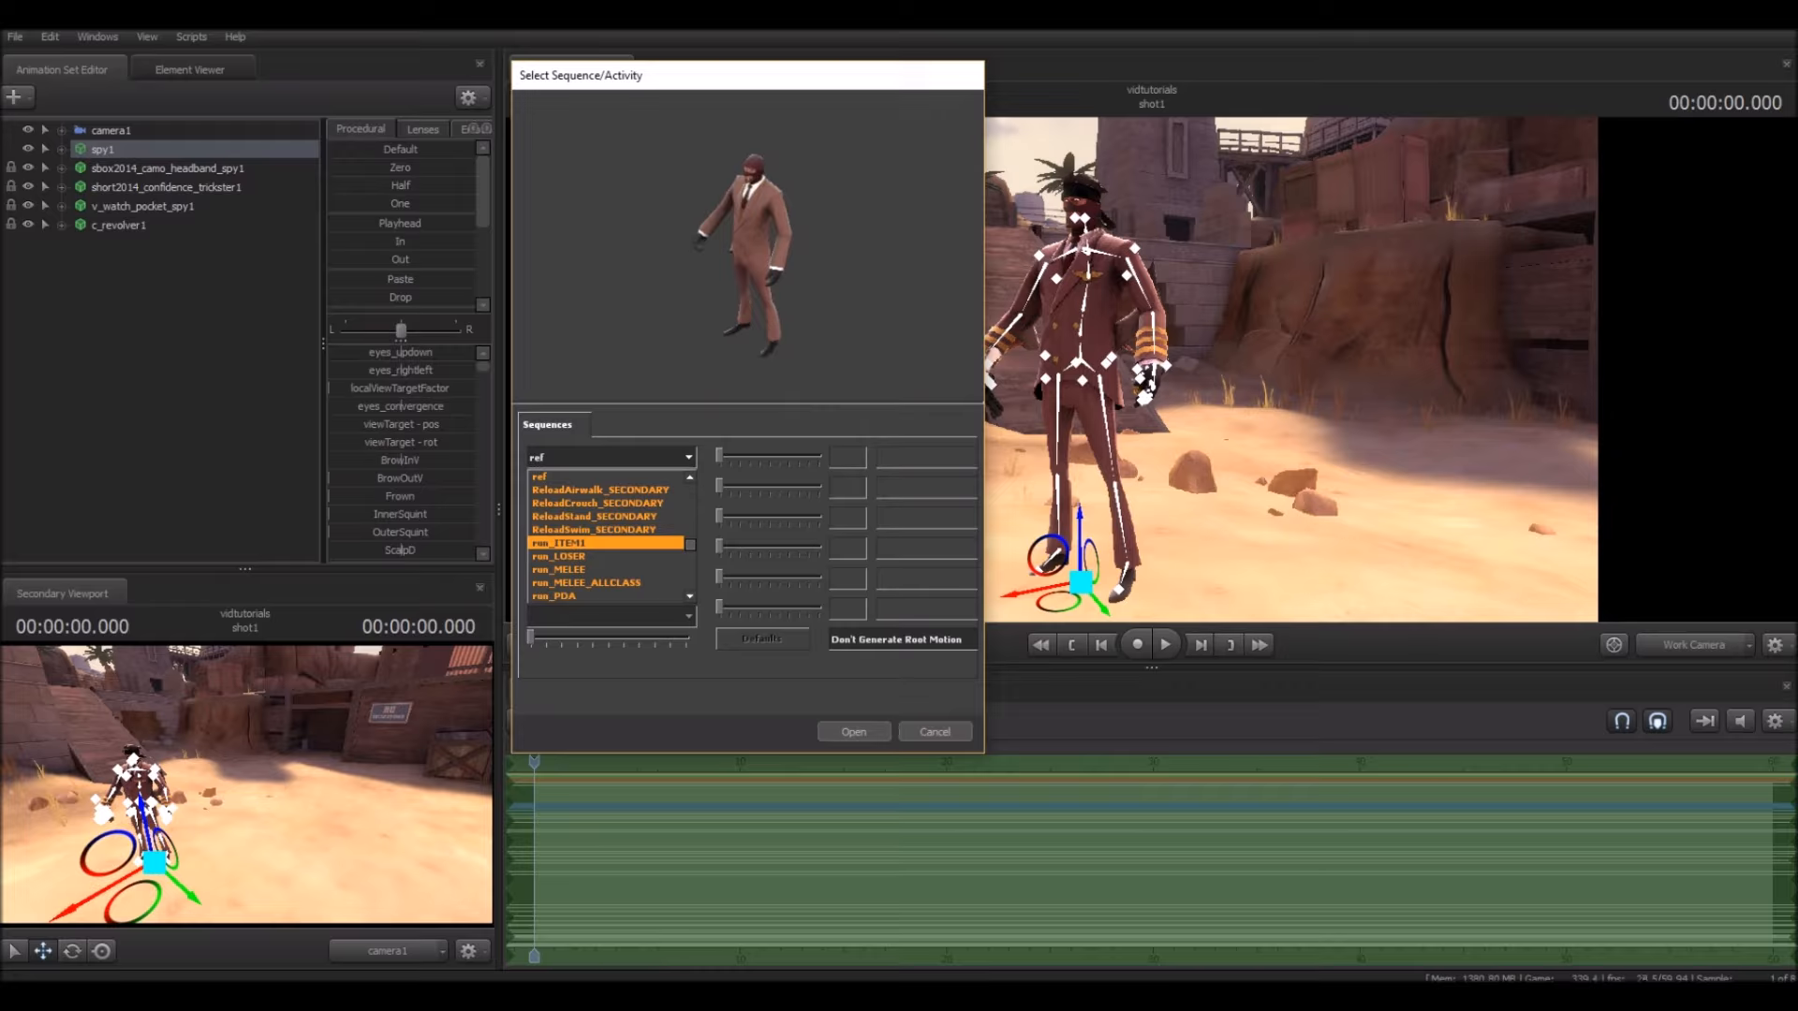
pyautogui.scroll(-2, 609, 535)
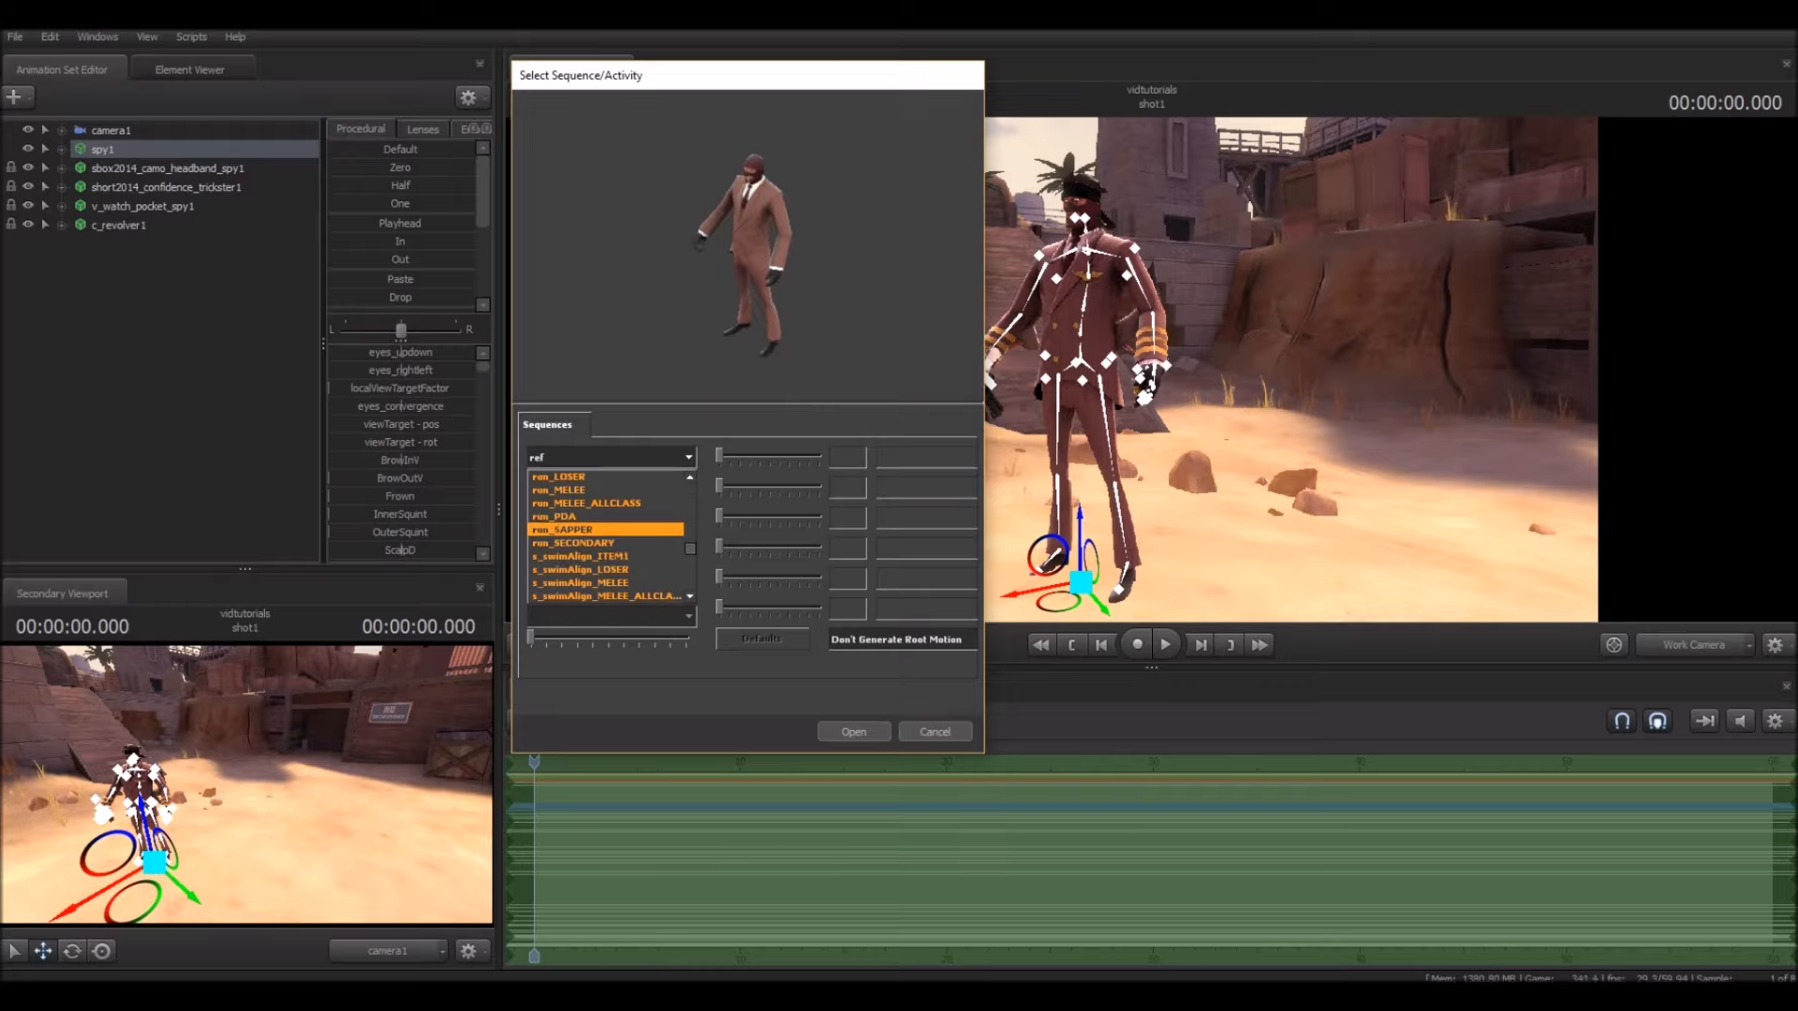
pyautogui.scroll(-2, 609, 529)
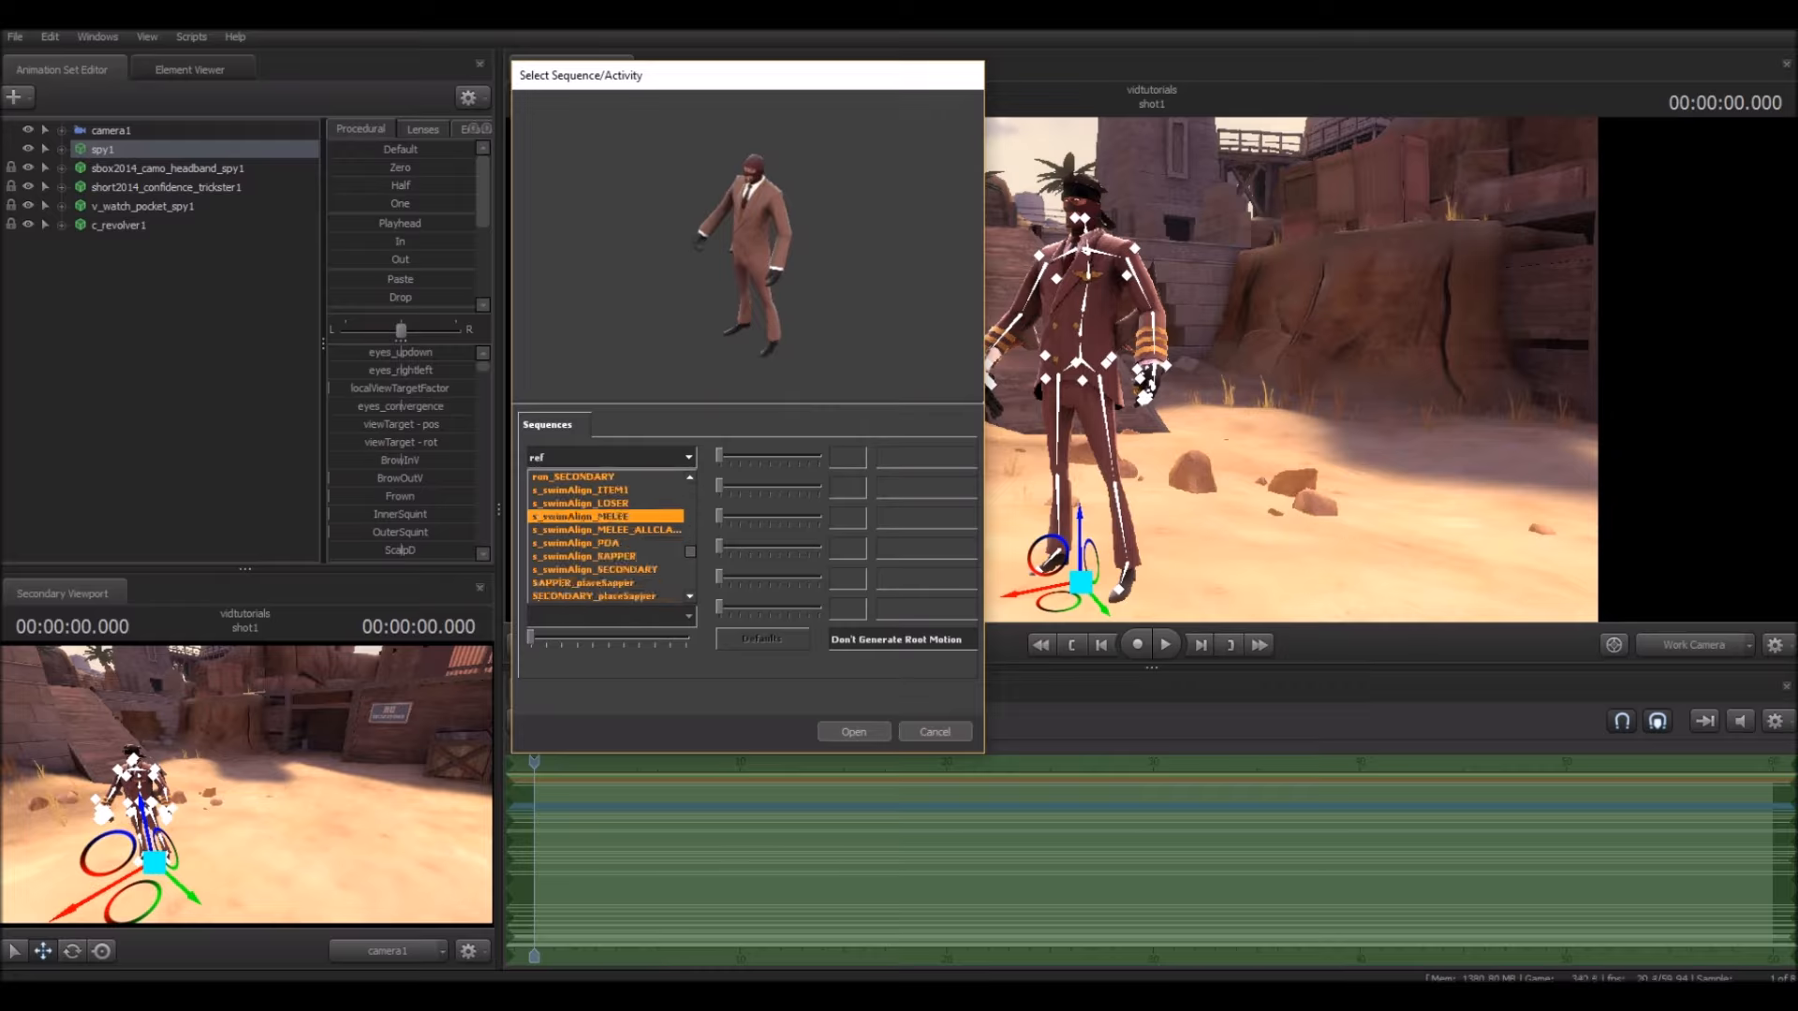
pyautogui.scroll(-4, 609, 525)
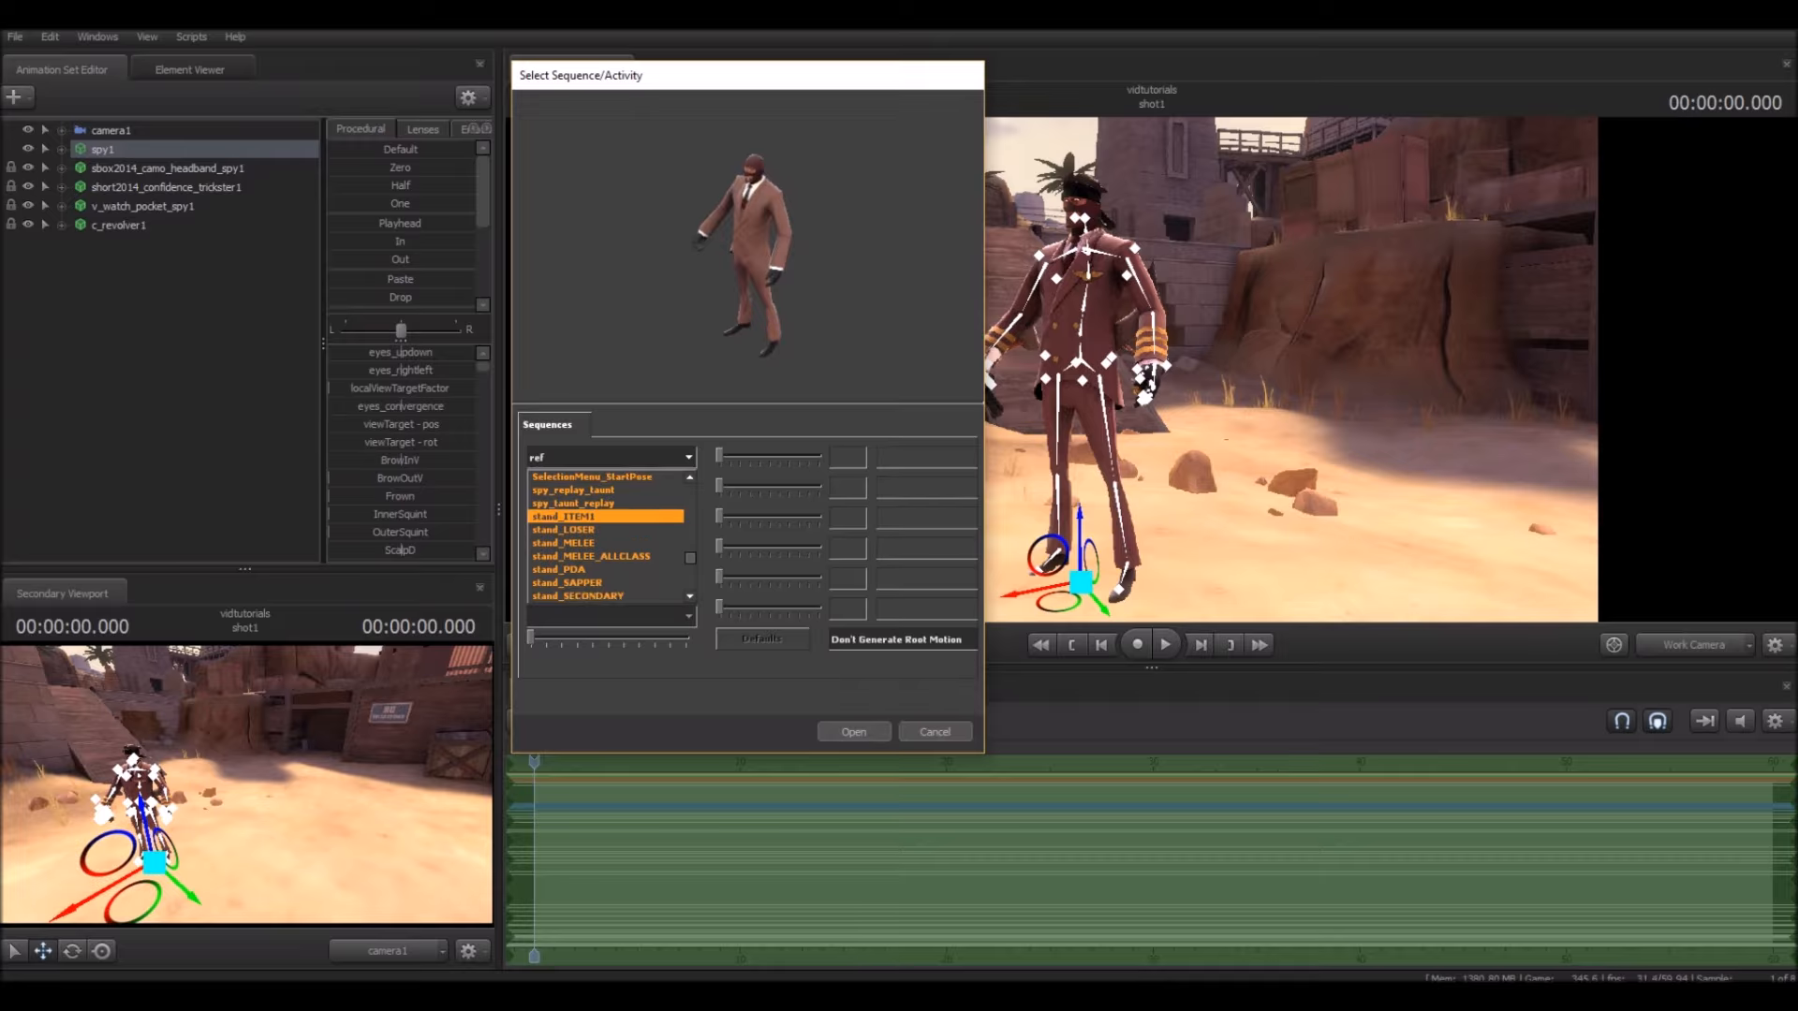
pyautogui.scroll(-3, 609, 524)
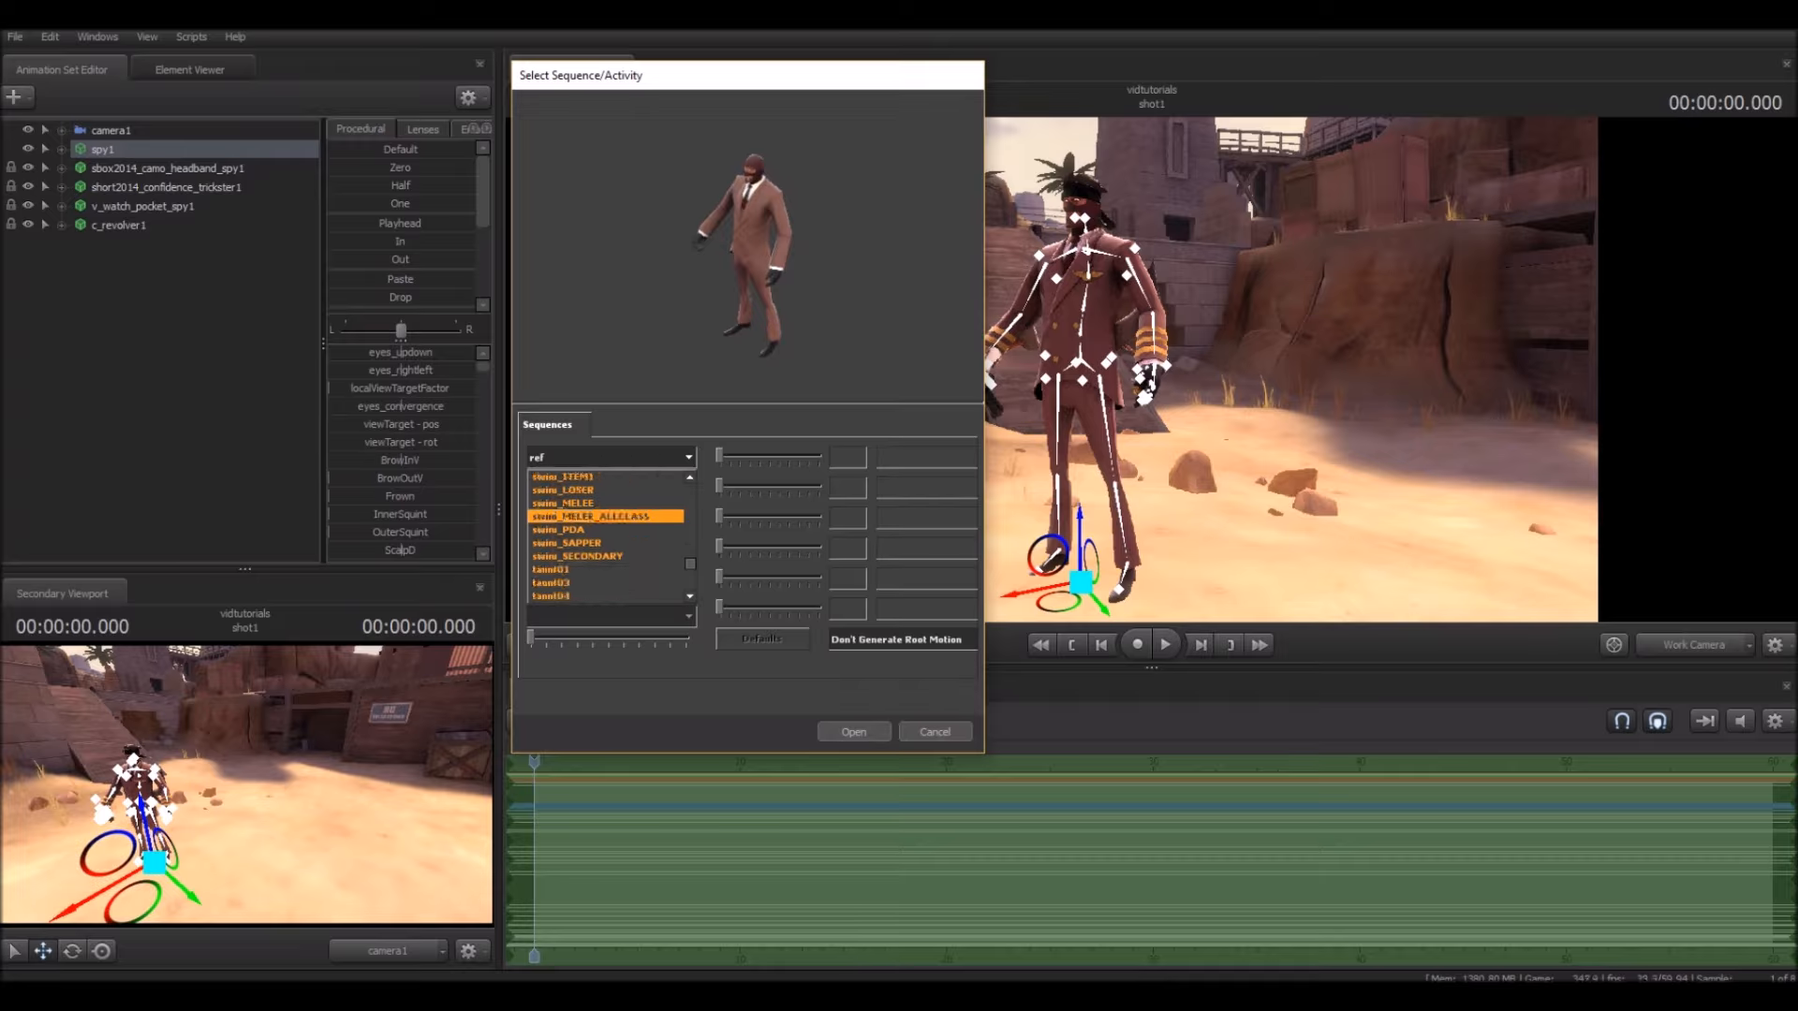
pyautogui.scroll(-3, 608, 517)
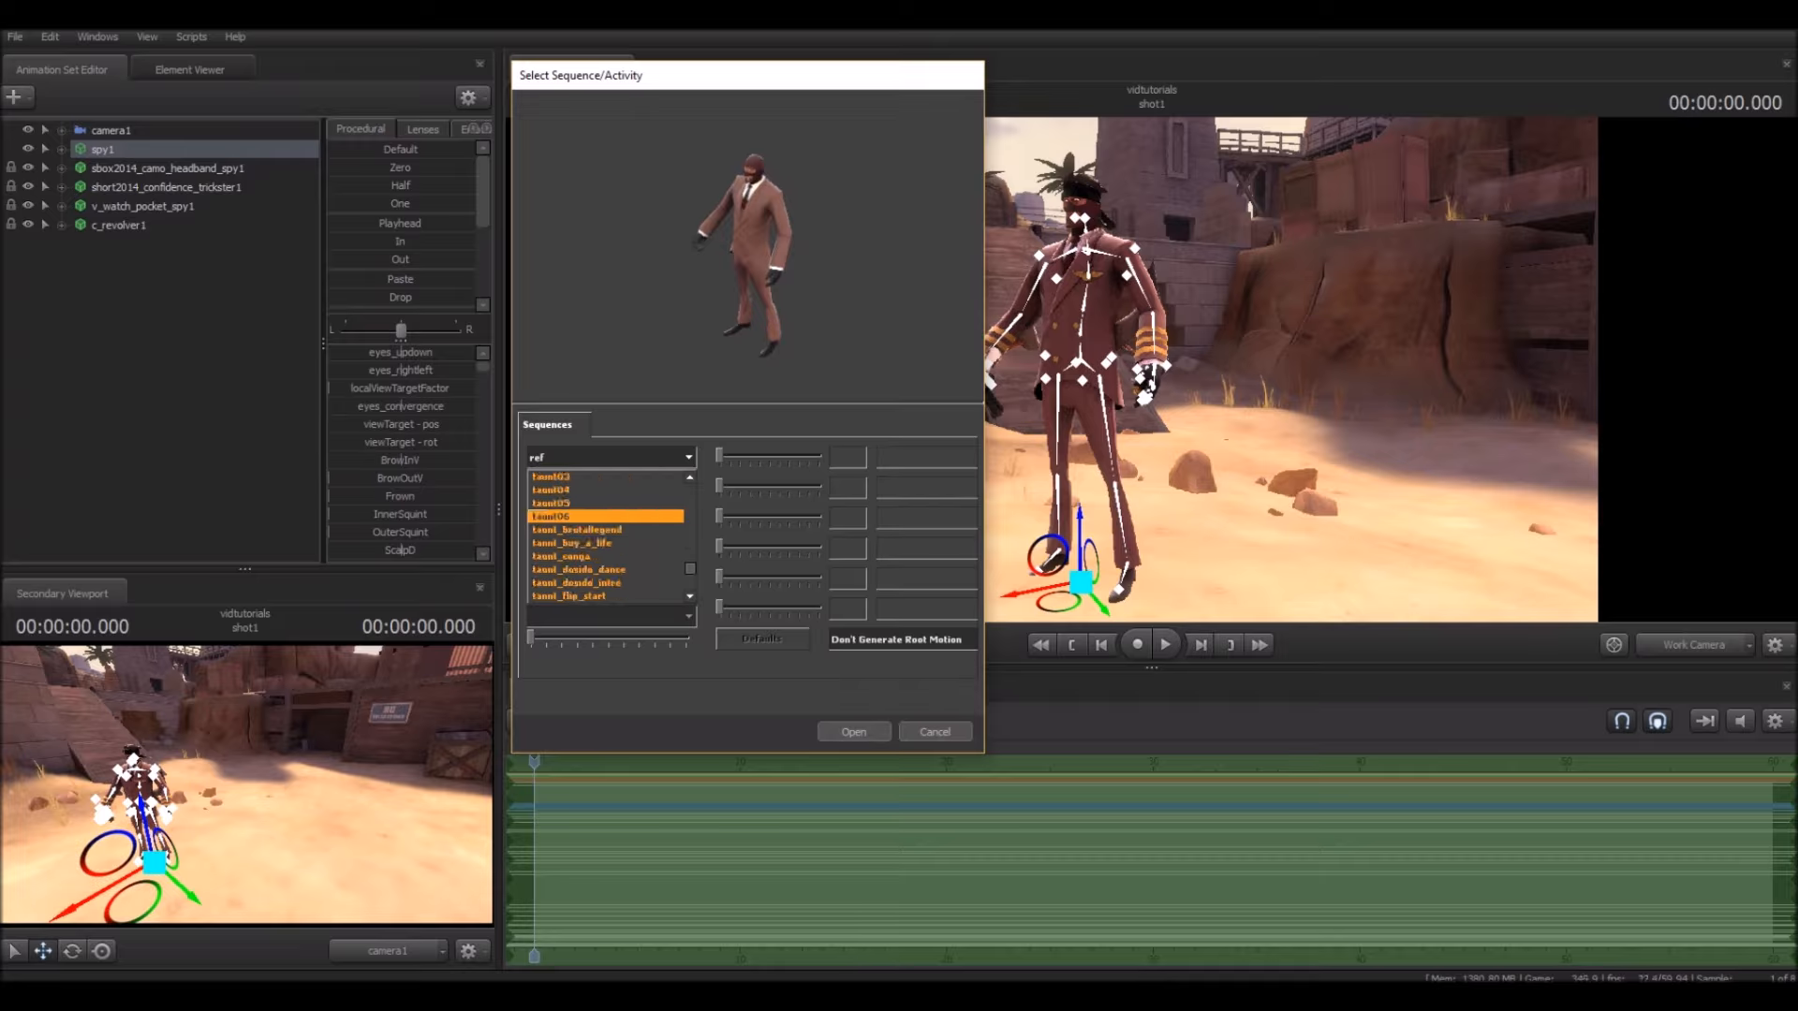
pyautogui.click(934, 732)
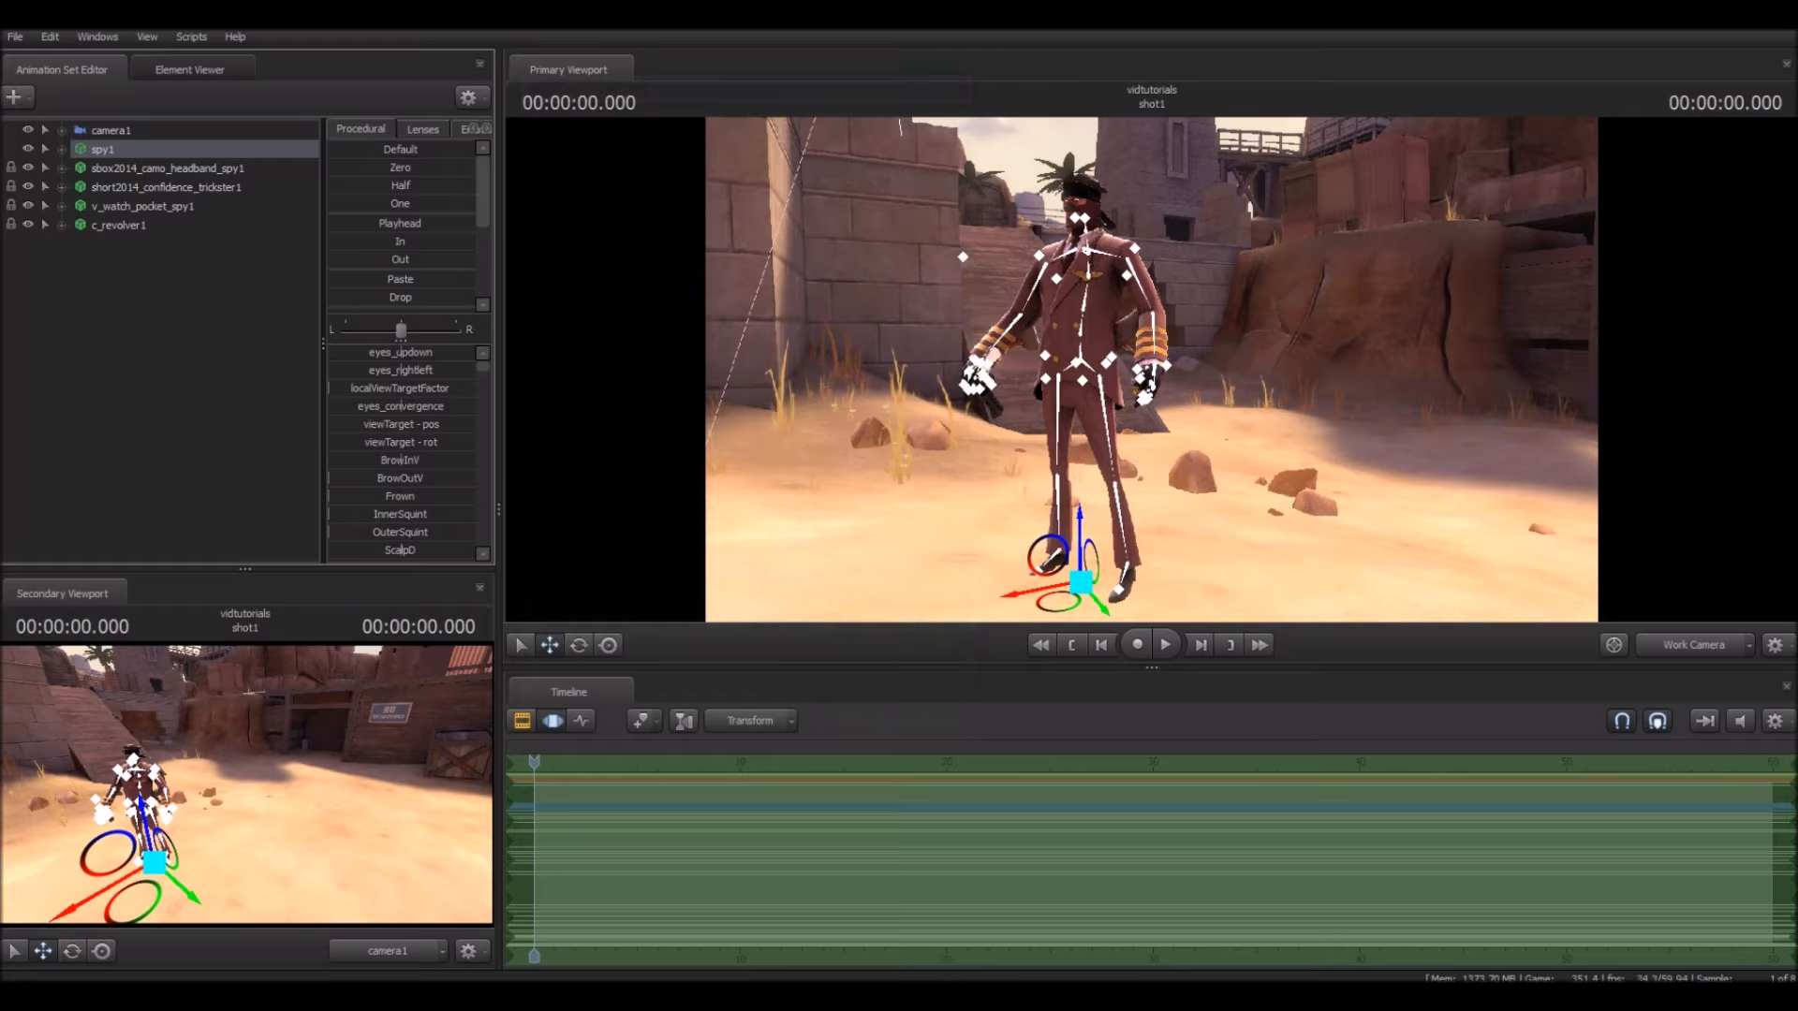
# Step: Delete the v_watch_pocket_spy1 animation set from the scene
pyautogui.rightClick(119, 213)
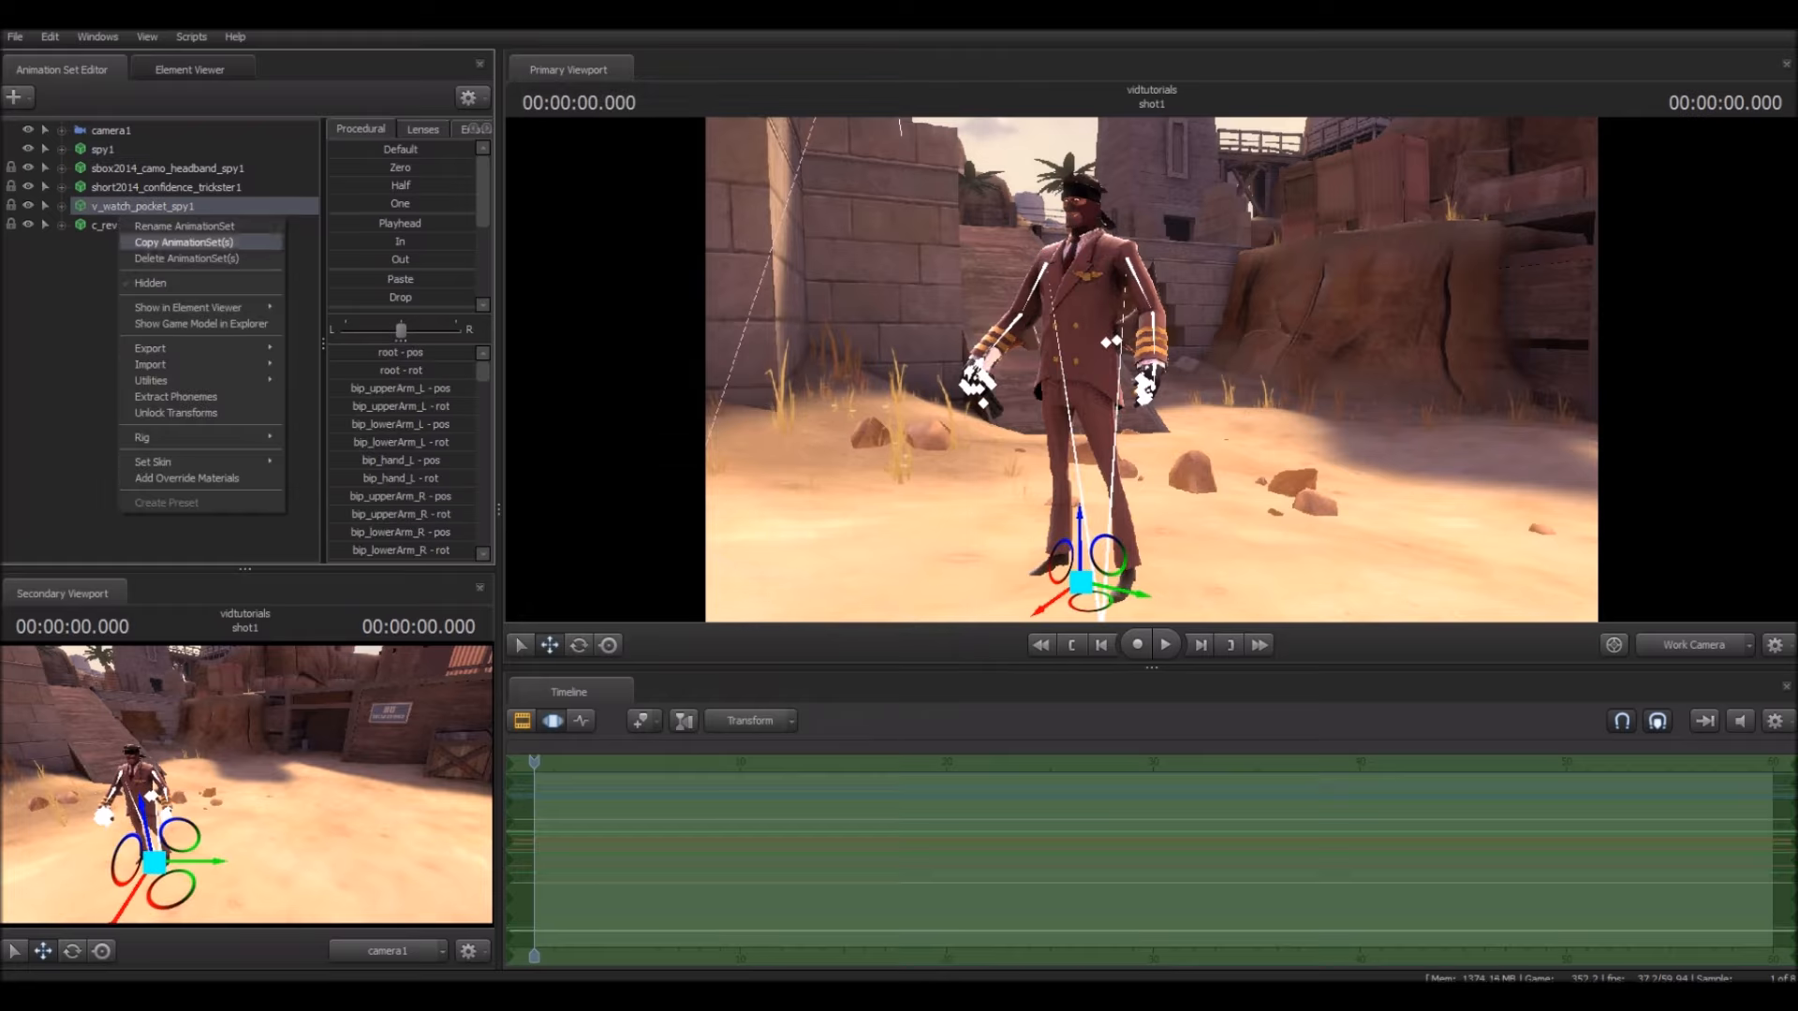
pyautogui.click(186, 259)
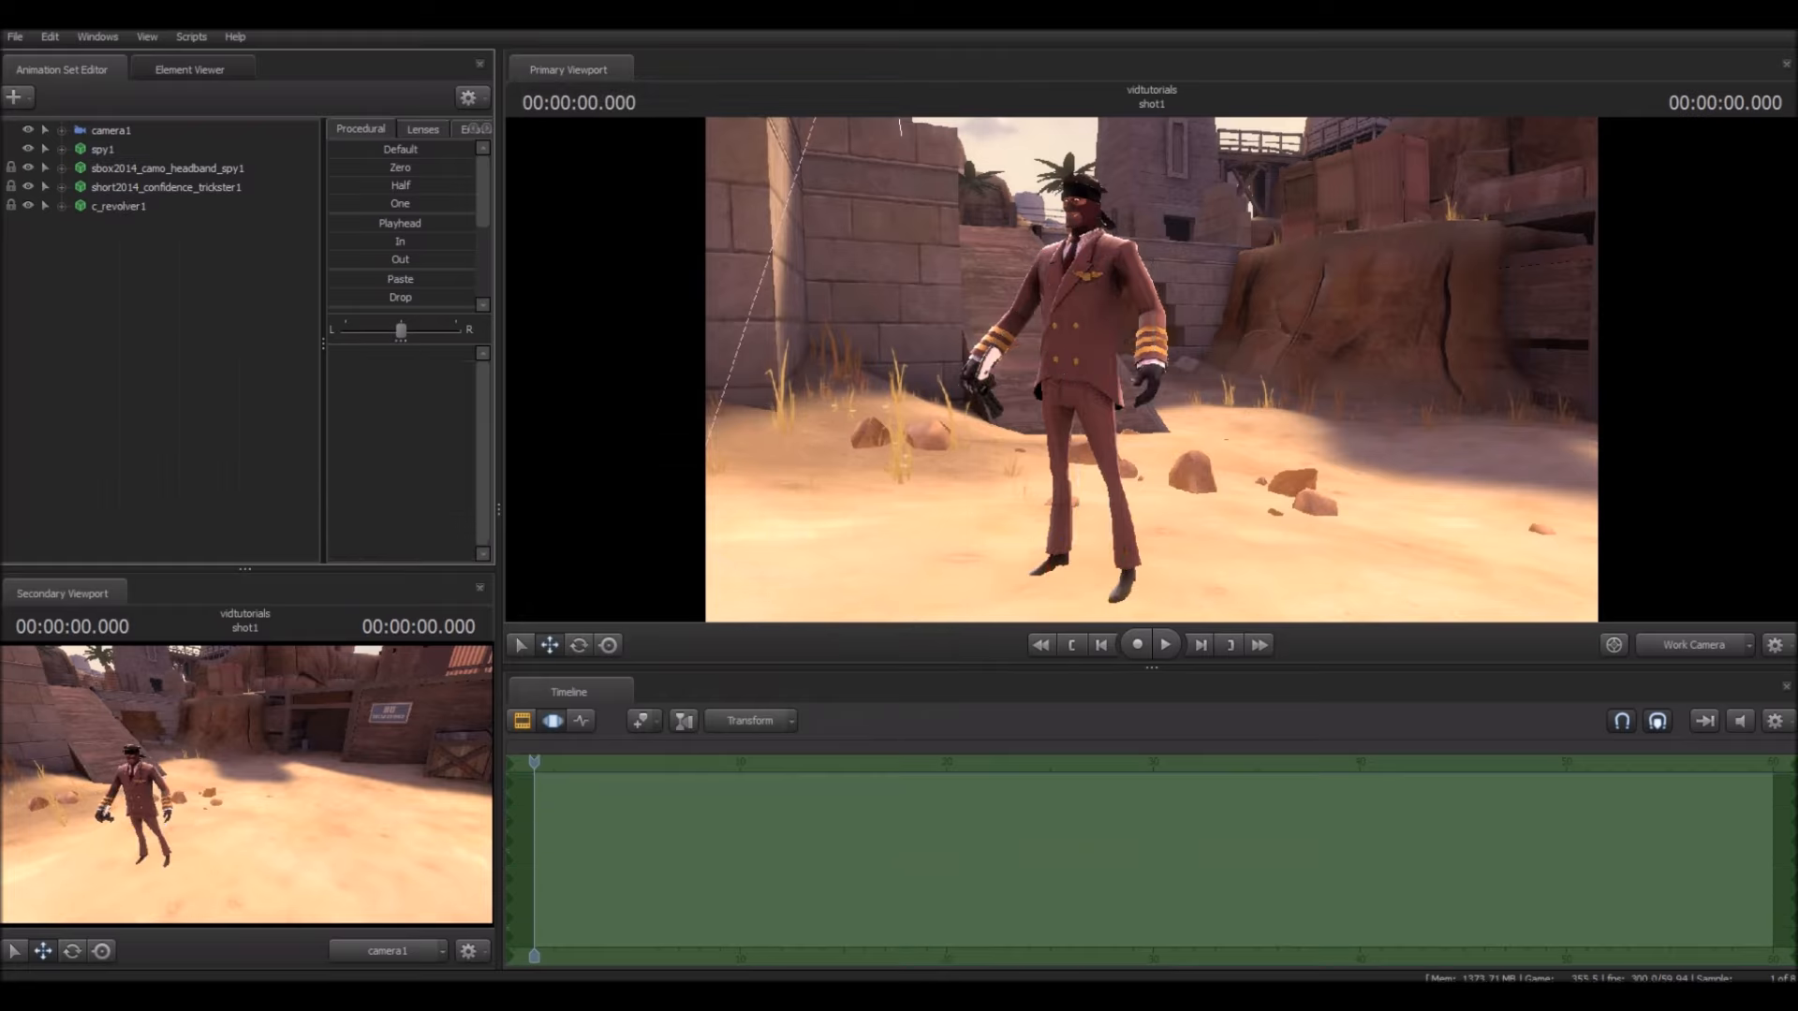
# Step: Search the model files for a new animation set using "quack" and "qu", and close the selection without adding a model
pyautogui.click(14, 97)
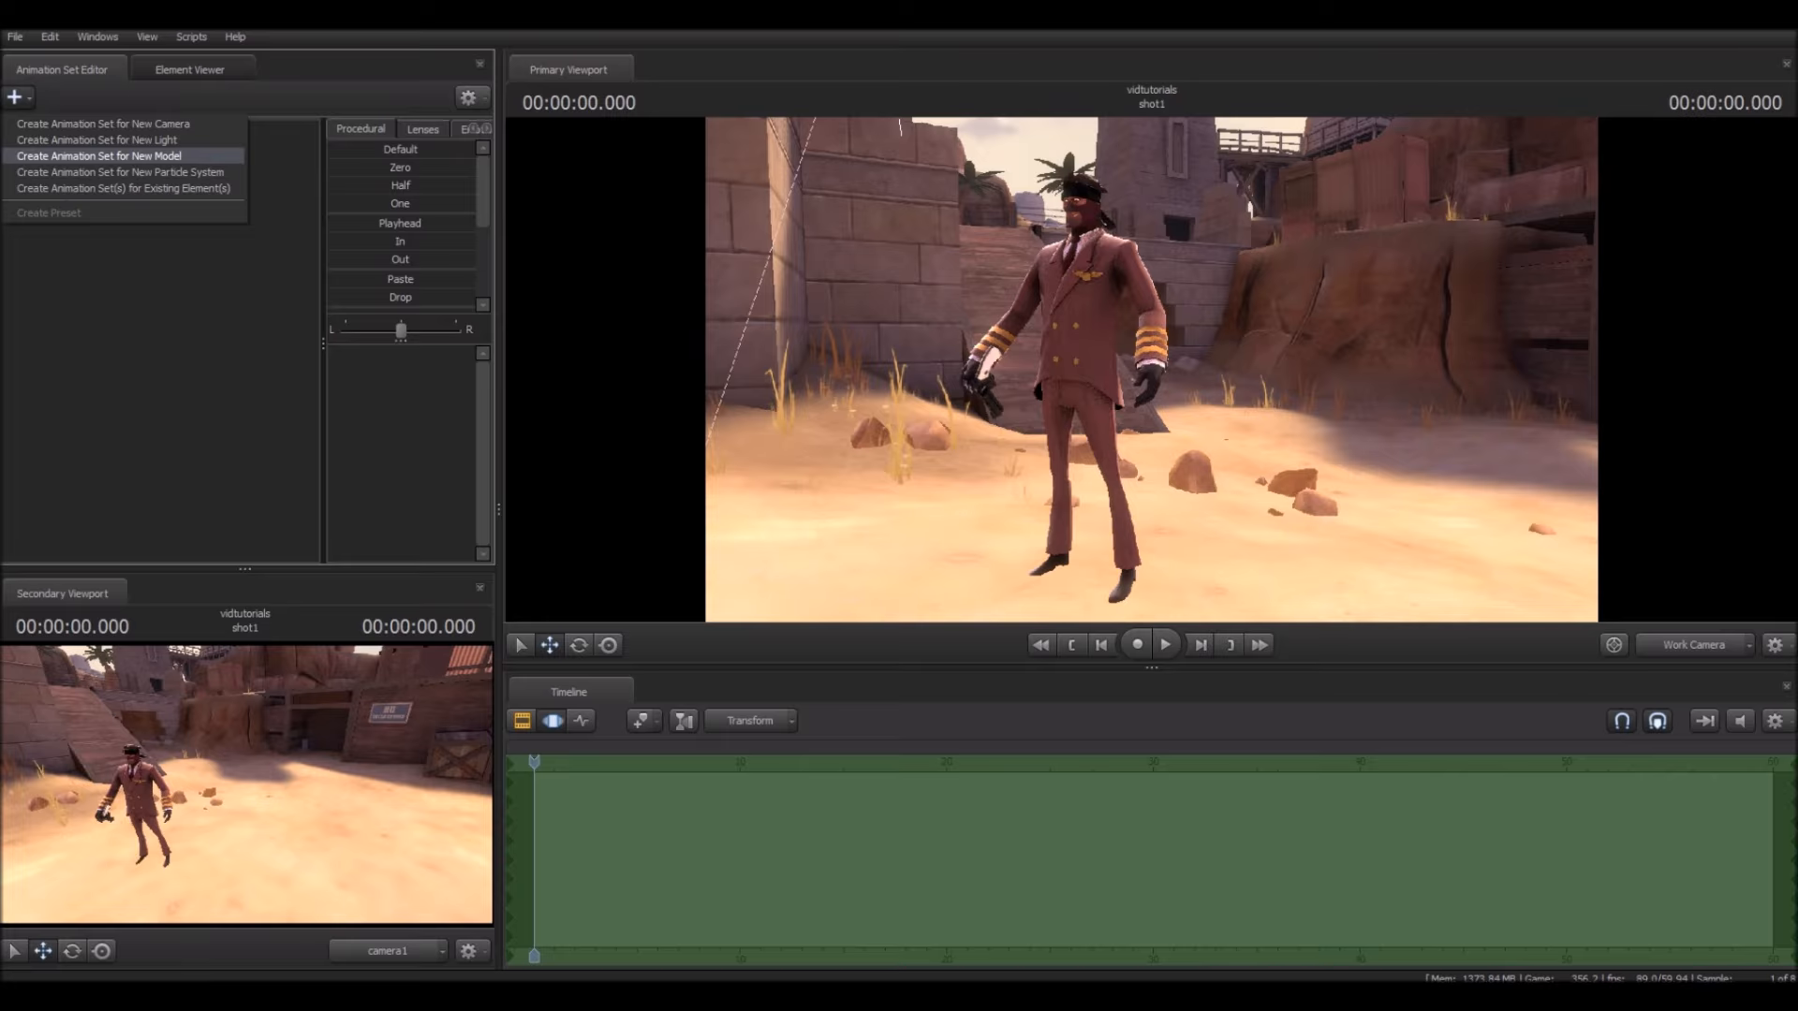
pyautogui.click(99, 155)
pyautogui.write('qua')
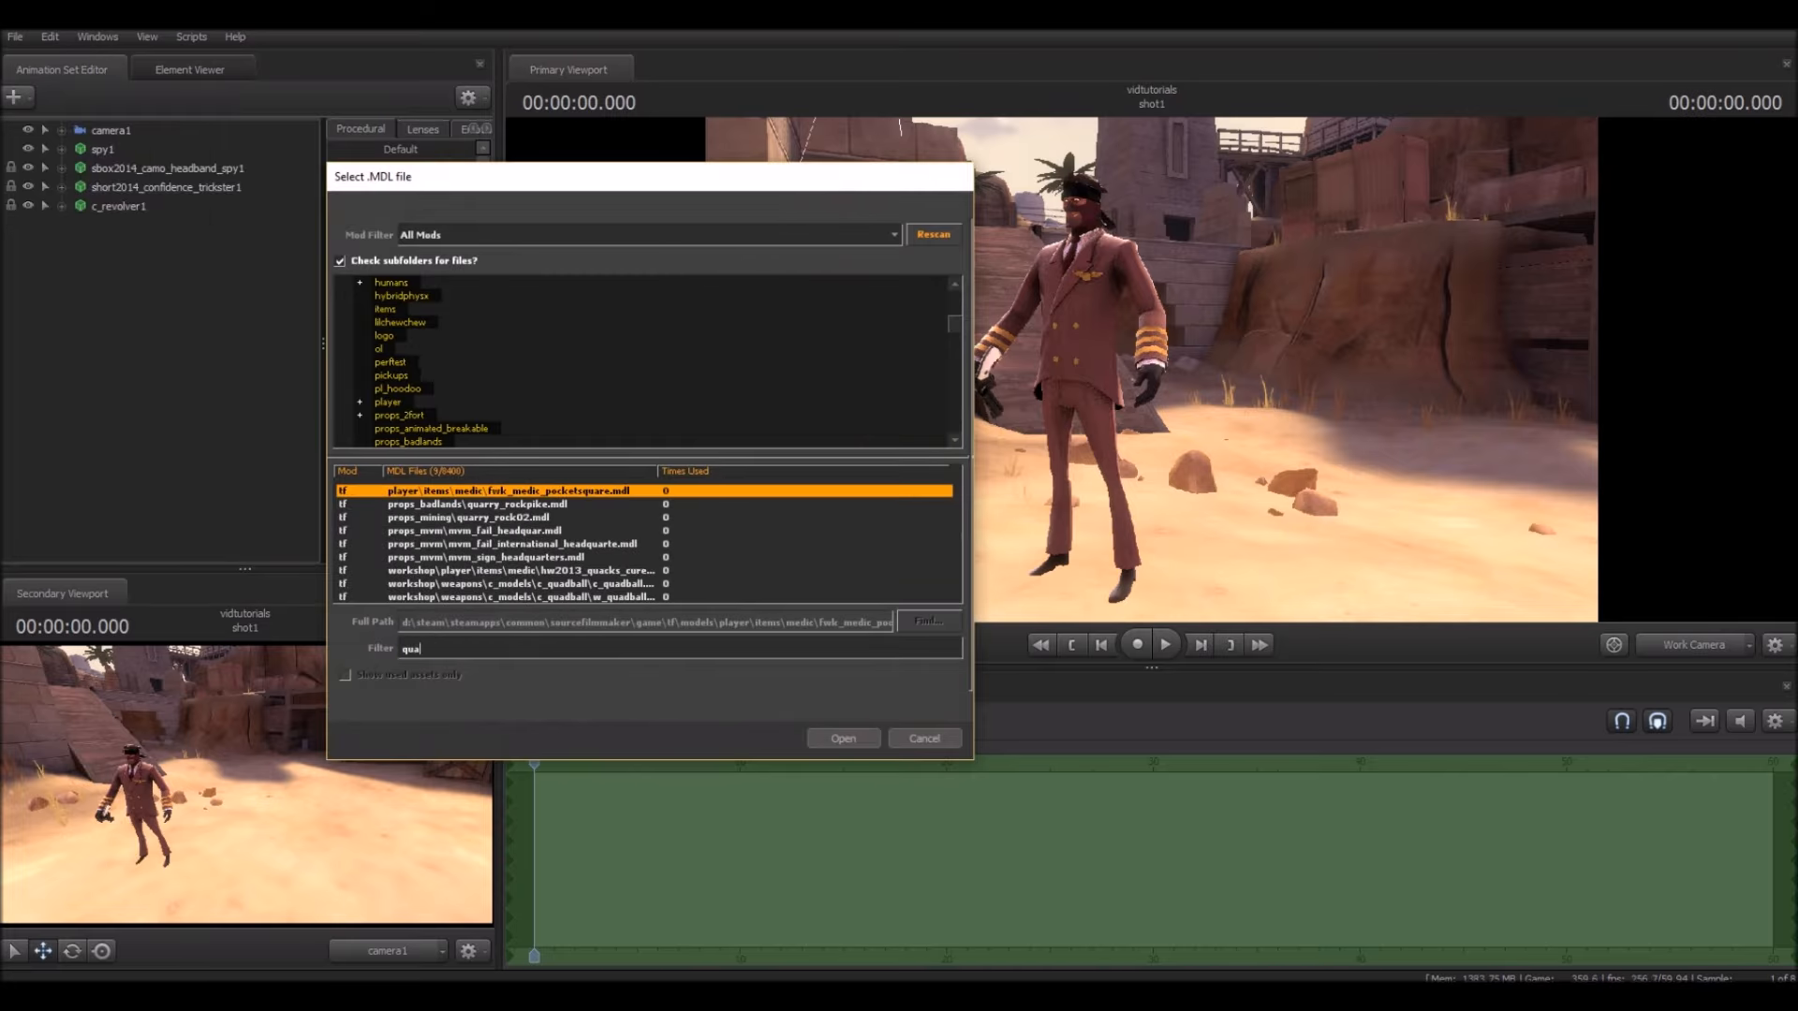
pyautogui.write('ck')
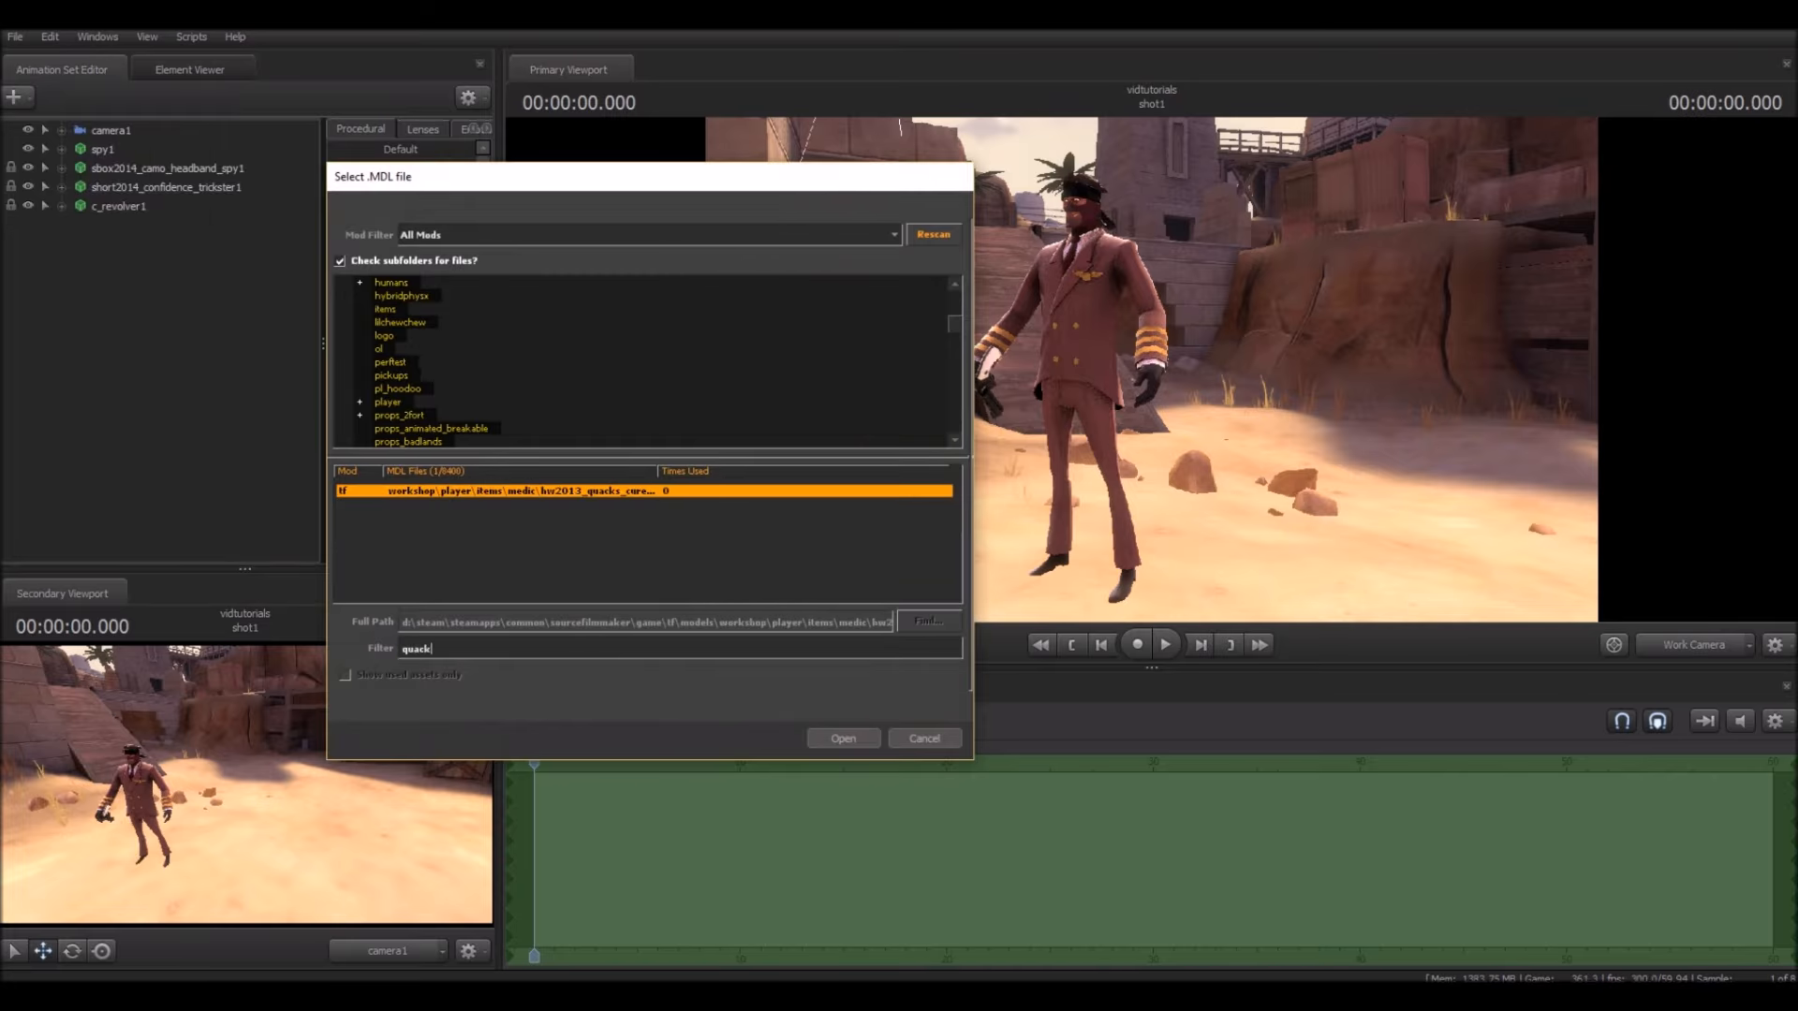
pyautogui.hotkey('ctrl', 'a')
pyautogui.press('BackSpace')
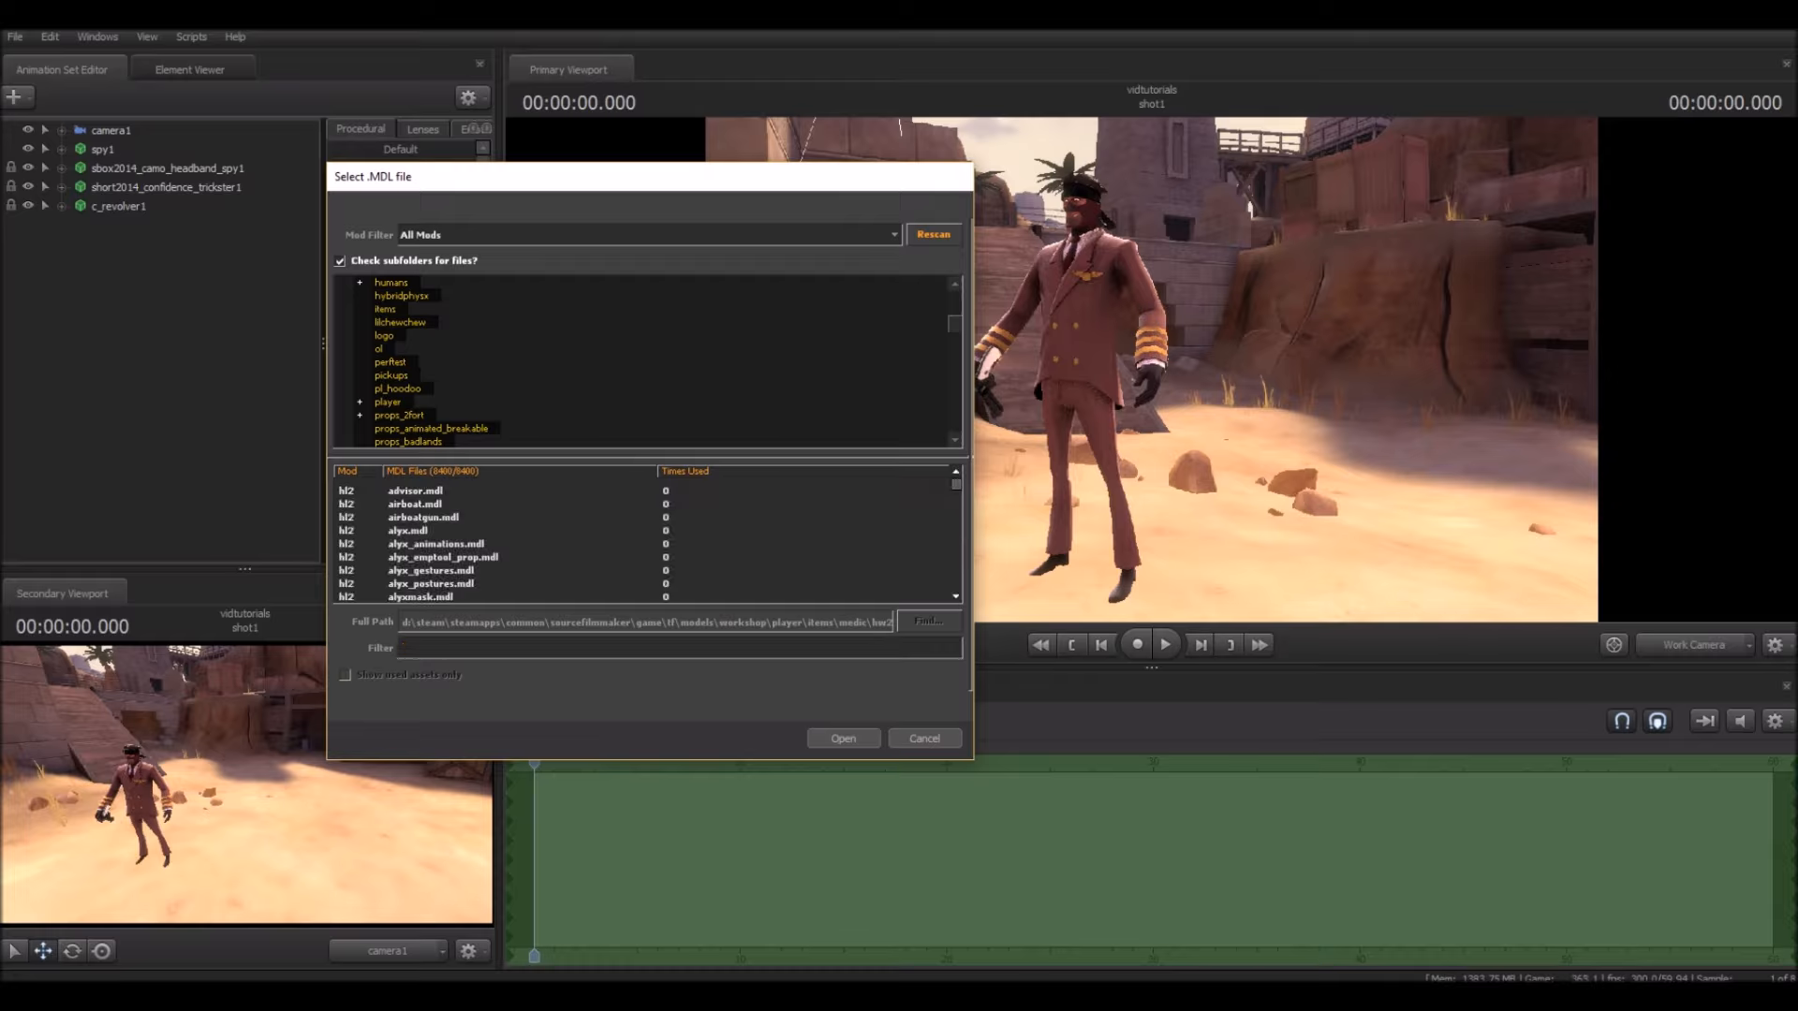
pyautogui.write('qu')
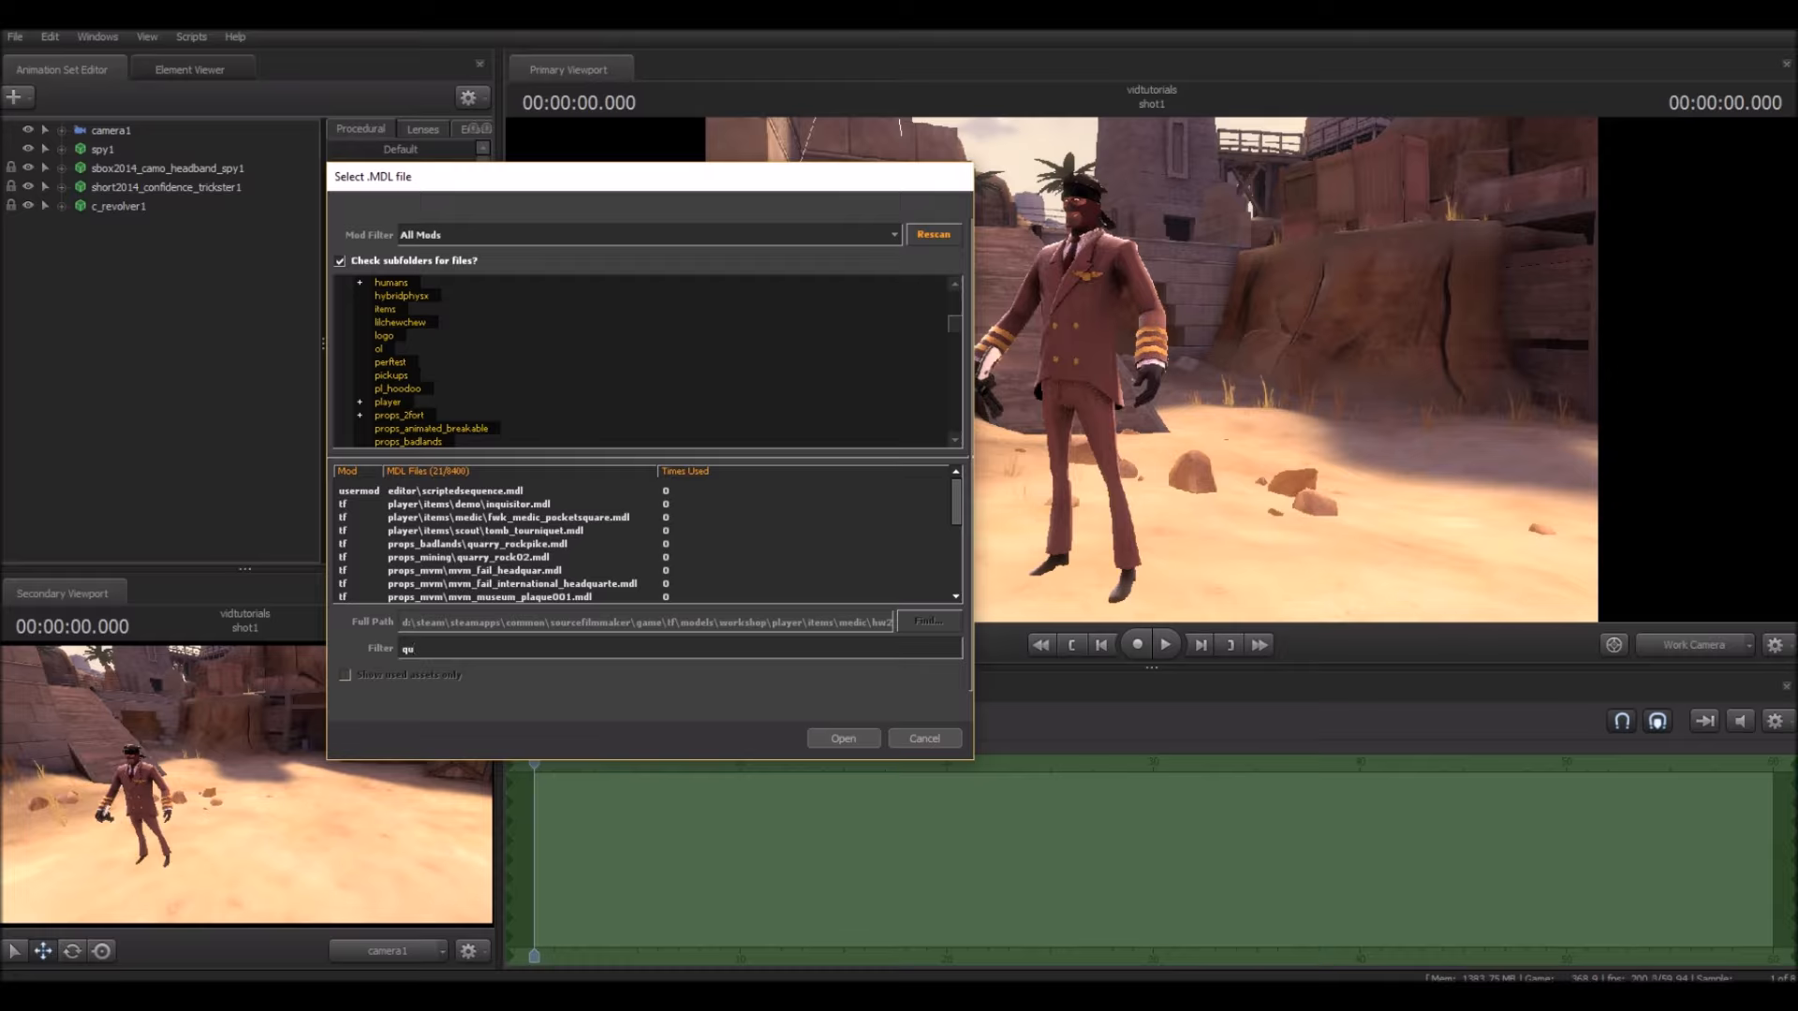
pyautogui.moveTo(956, 503)
pyautogui.mouseDown()
pyautogui.moveTo(955, 567)
pyautogui.moveTo(955, 501)
pyautogui.mouseUp()
pyautogui.click(924, 738)
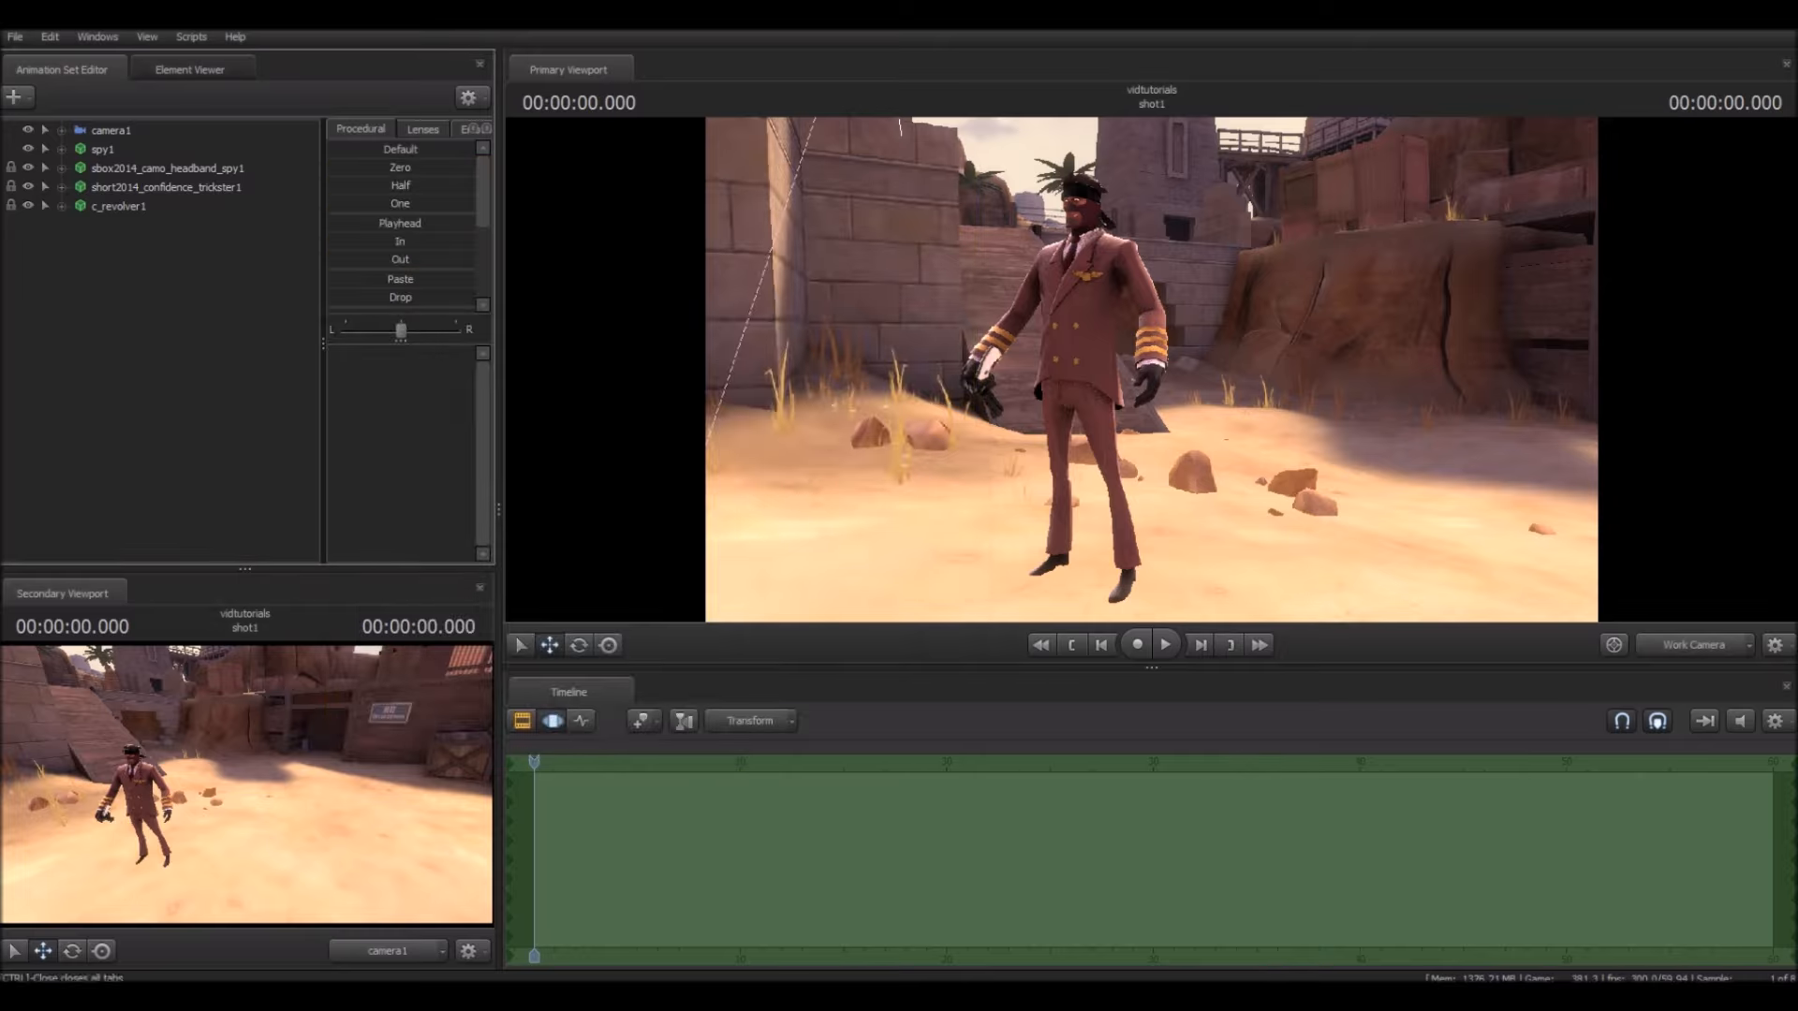
# Step: Start importing a sequence for spy1 and preview run_MELEE from the sequence list
pyautogui.moveTo(1152, 369); pyautogui.dragTo(998, 403)
pyautogui.press('w')
pyautogui.press('s')
pyautogui.moveTo(1152, 370); pyautogui.dragTo(1241, 367)
pyautogui.press('a')
pyautogui.press('s')
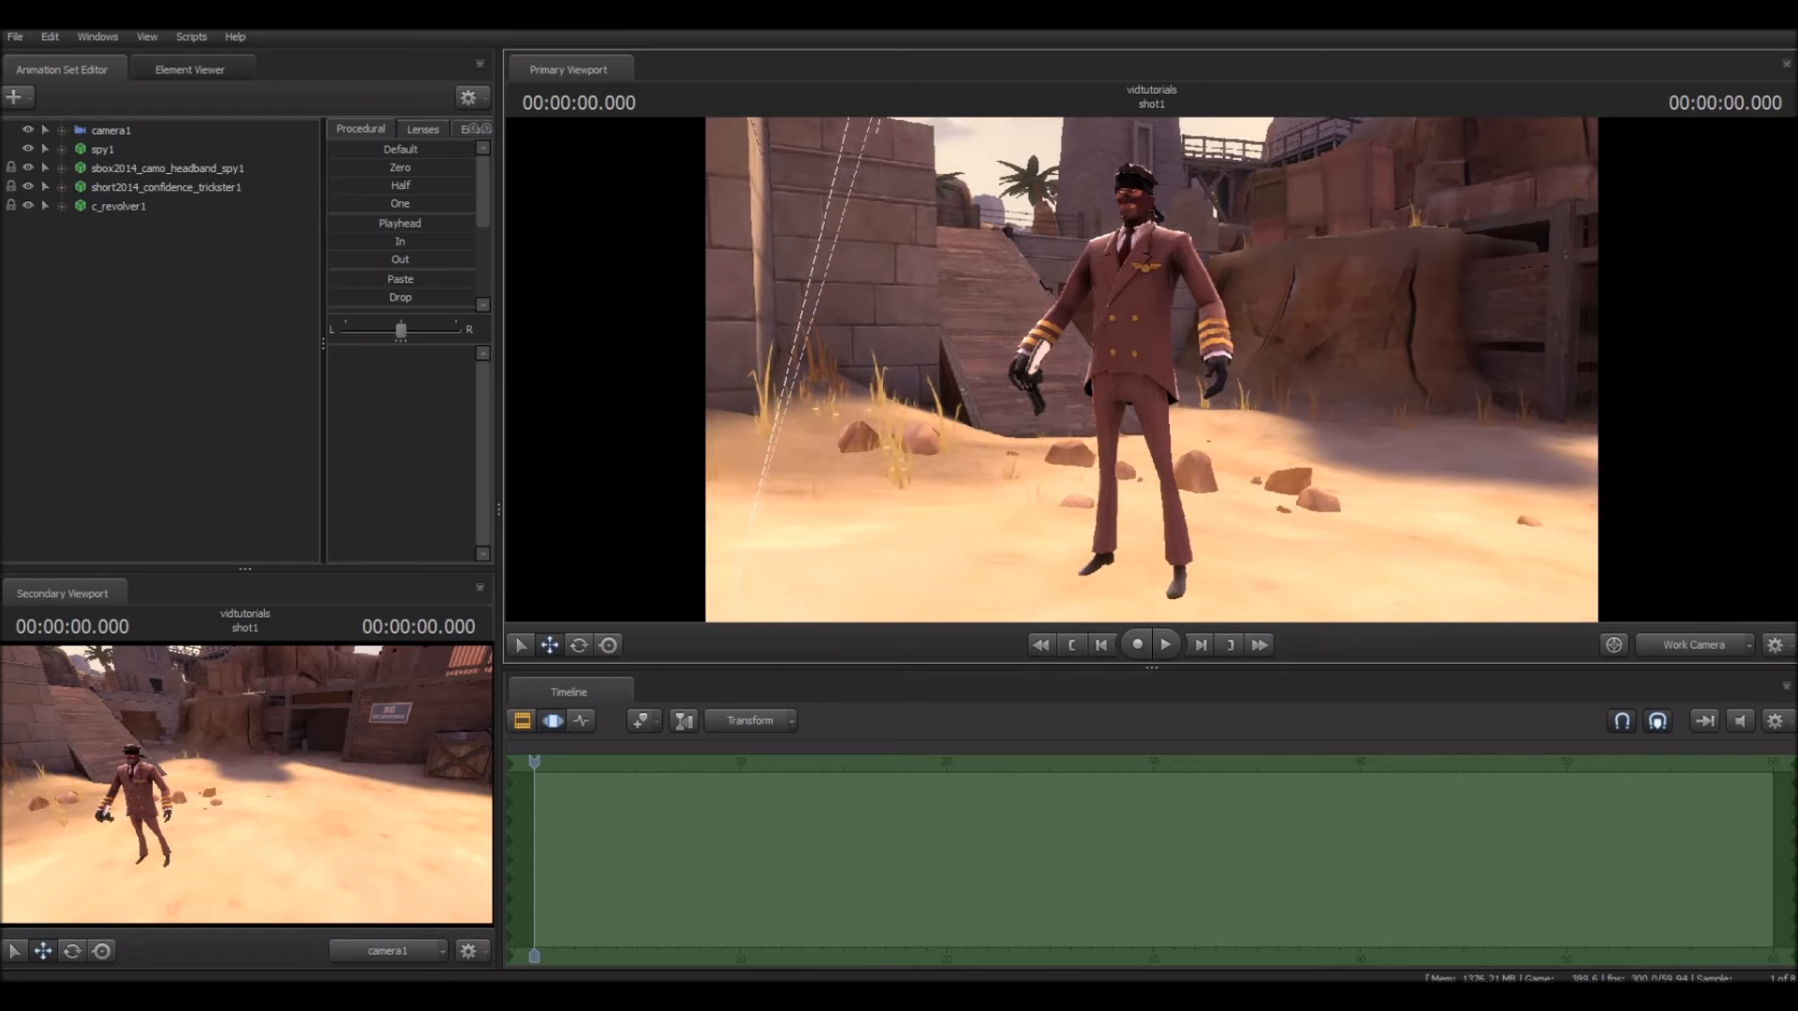
pyautogui.rightClick(103, 148)
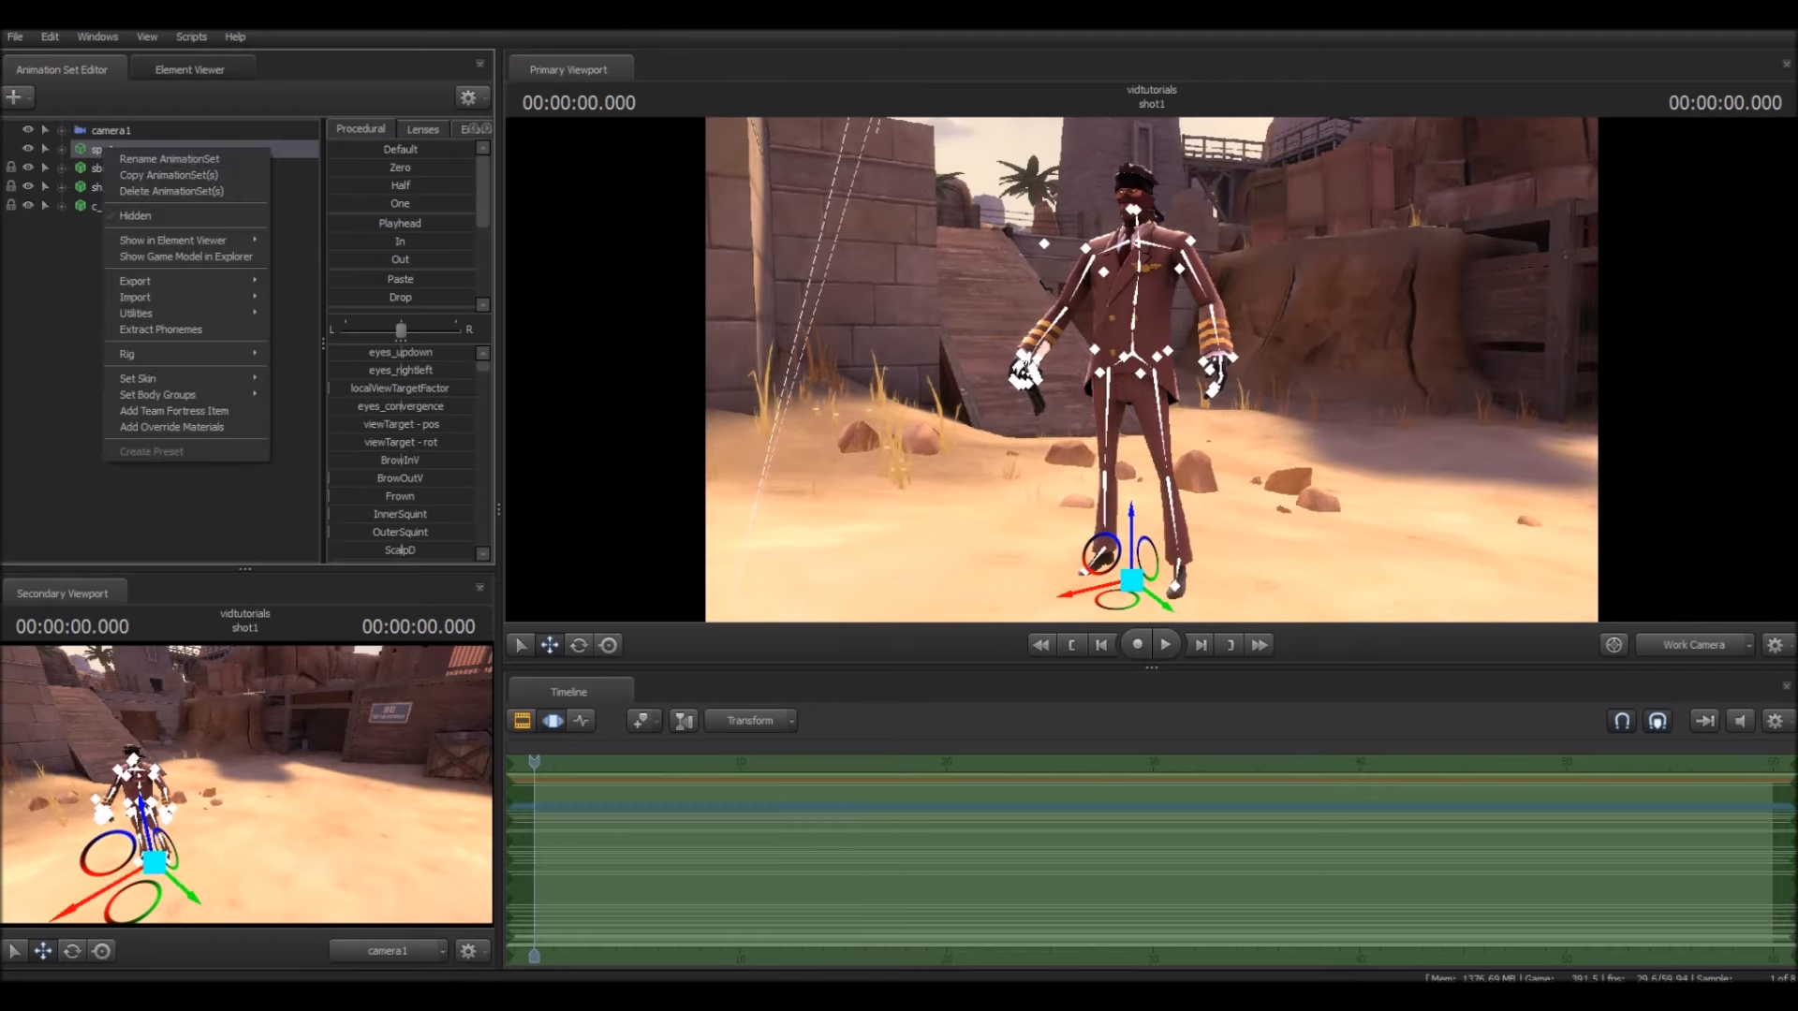
pyautogui.moveTo(187, 297)
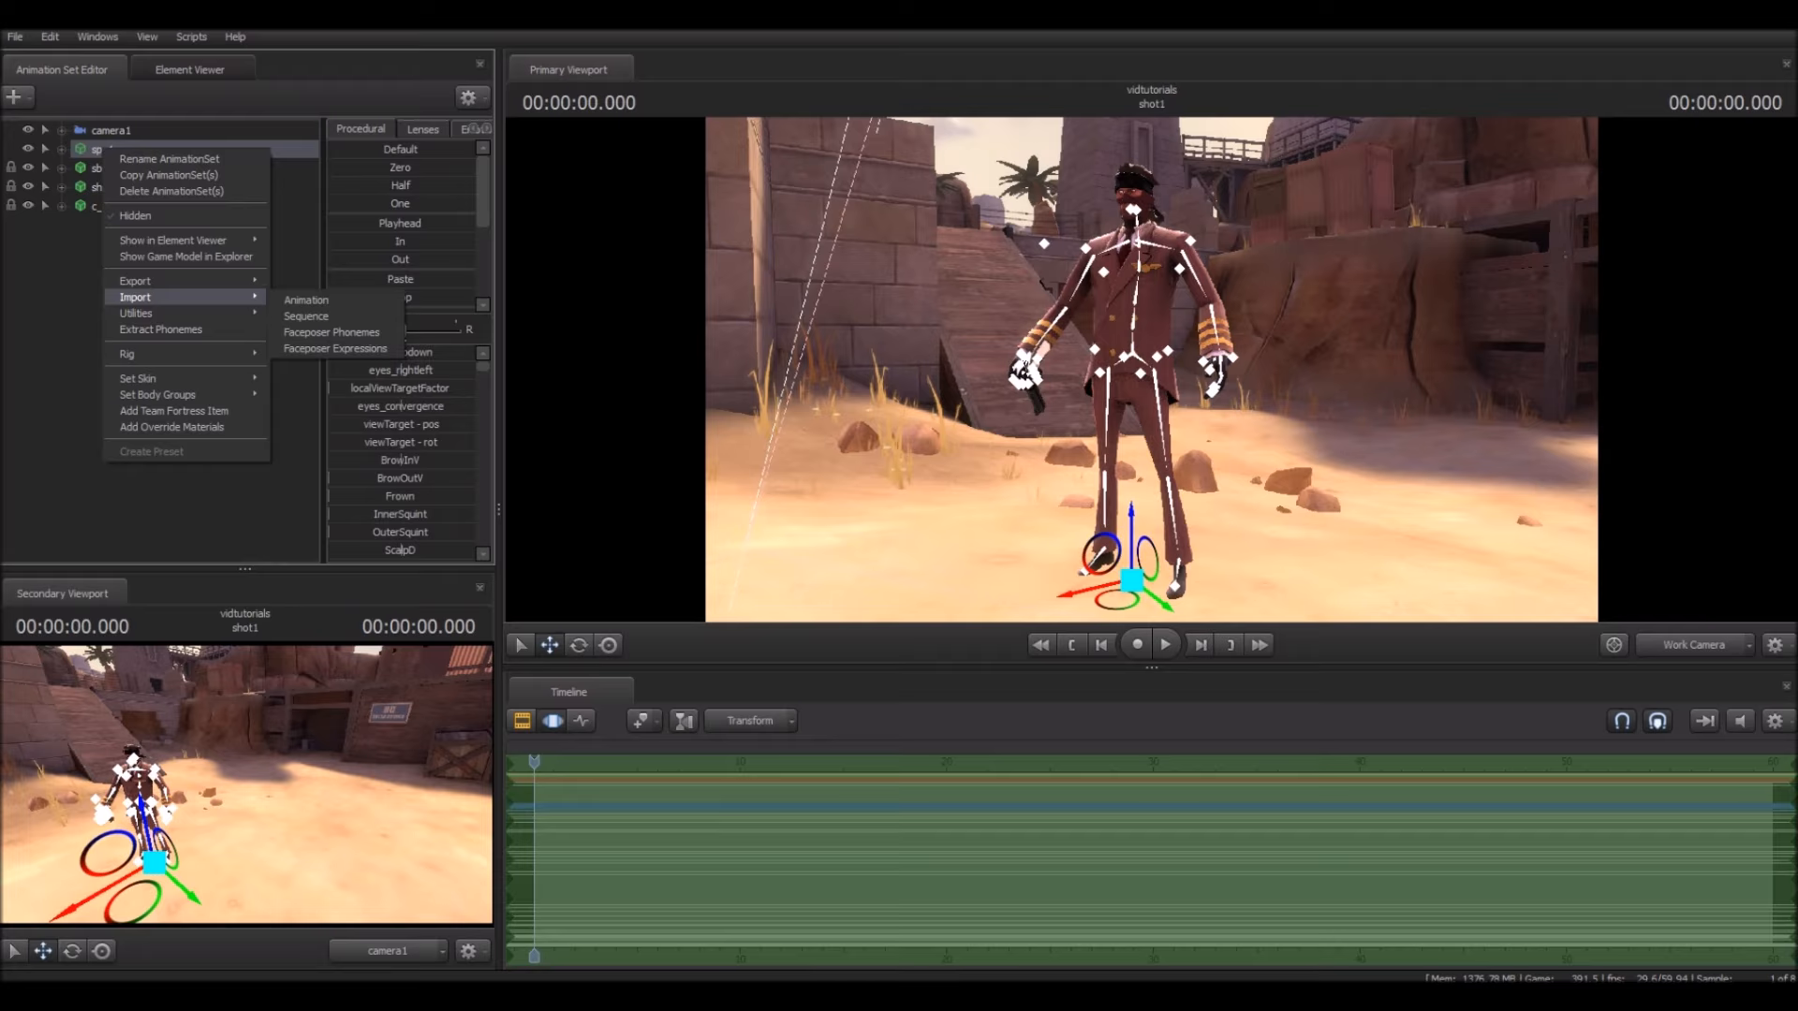
pyautogui.click(306, 315)
pyautogui.click(610, 457)
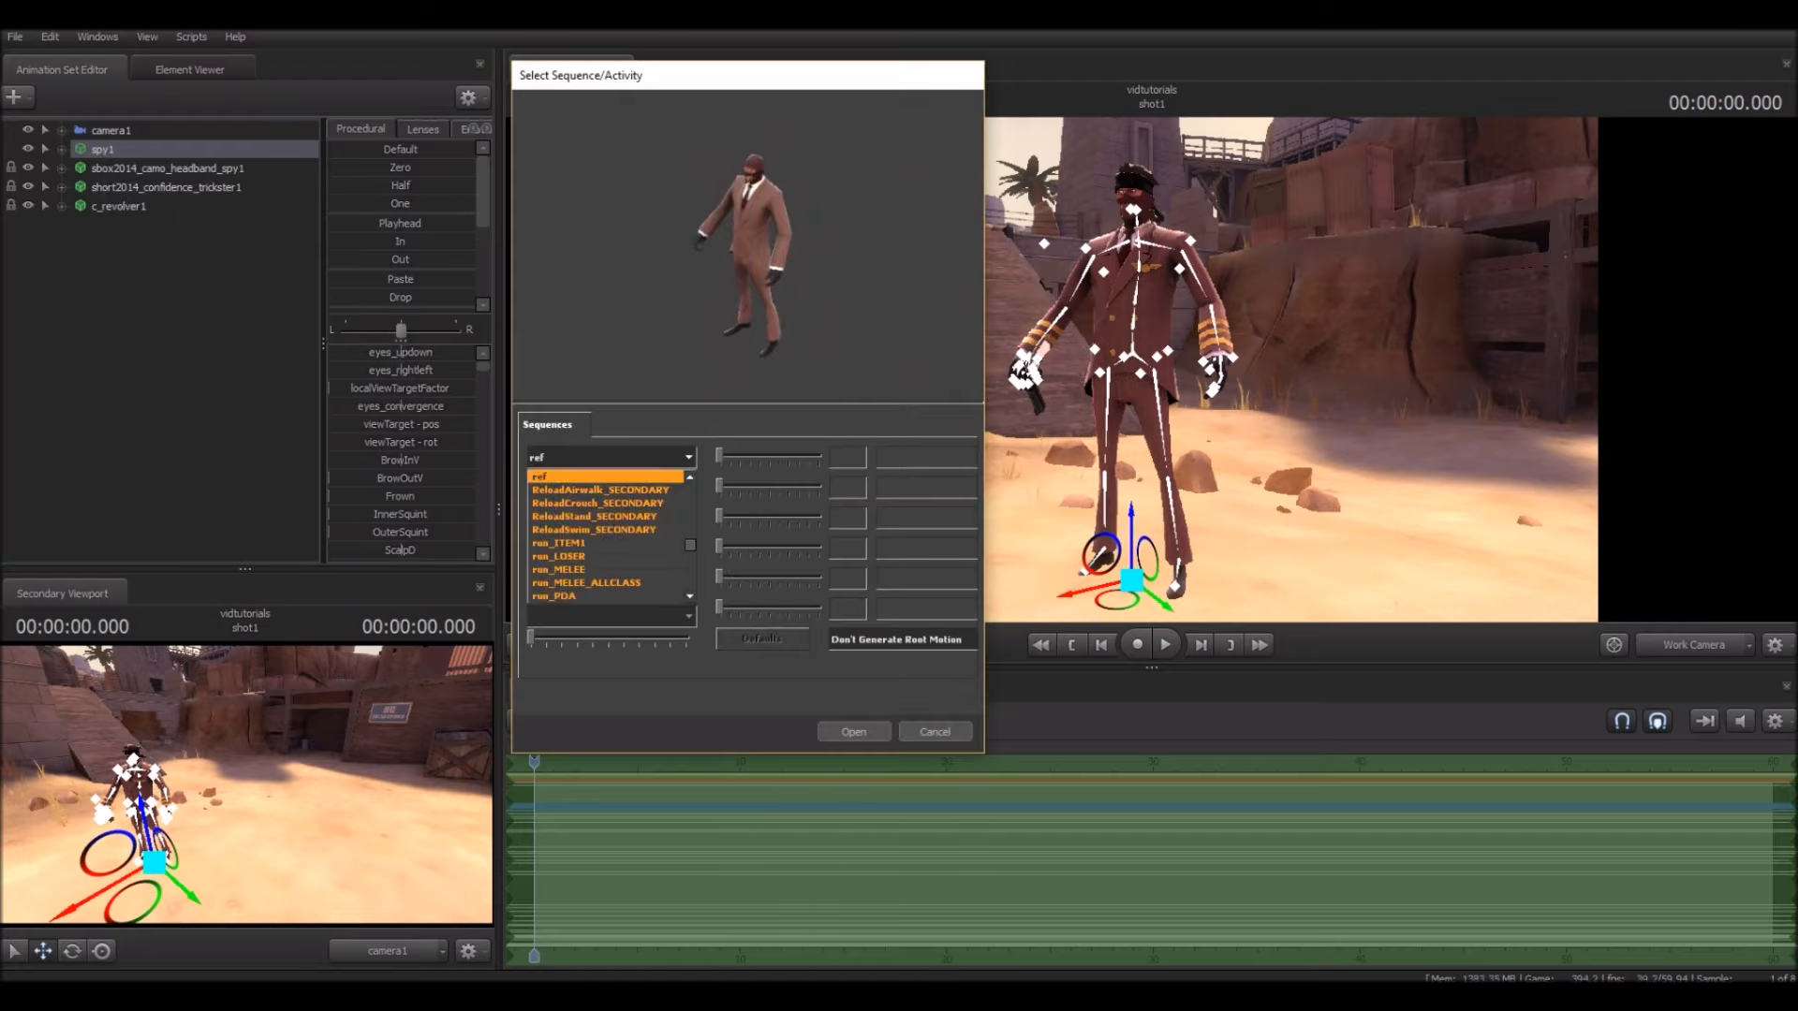
pyautogui.scroll(-15, 611, 524)
pyautogui.scroll(-10, 609, 536)
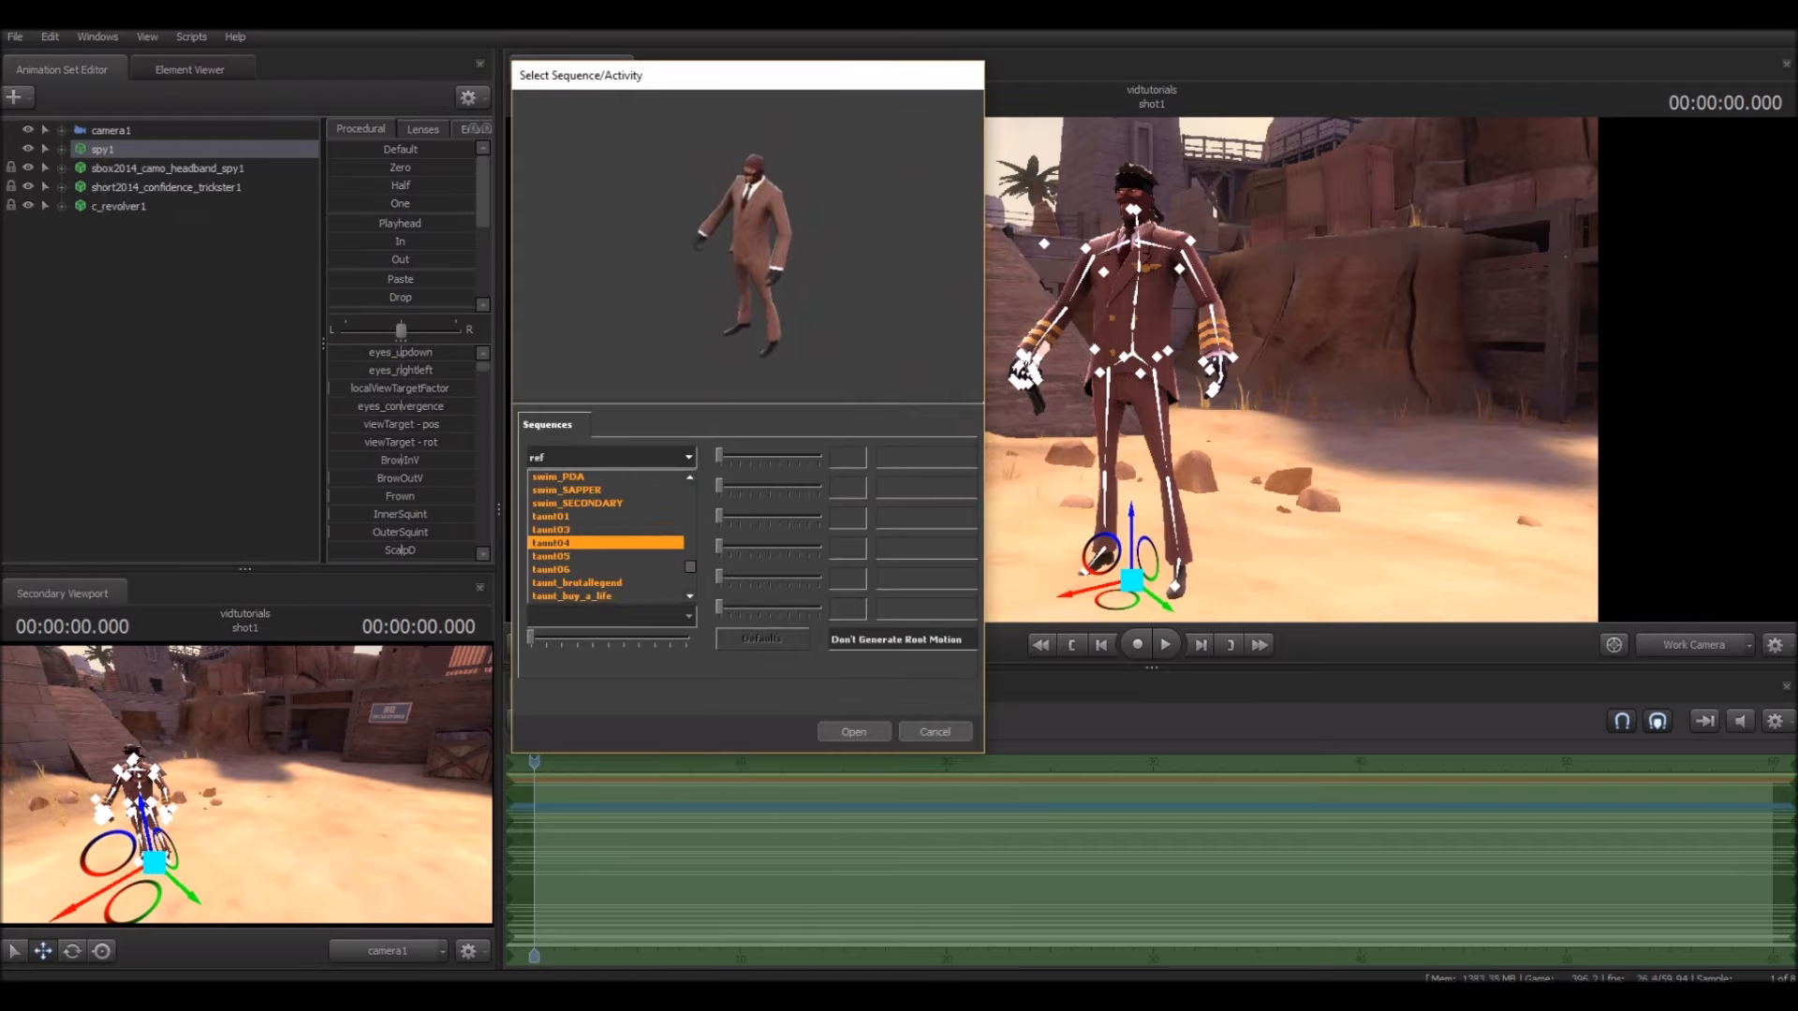
pyautogui.scroll(10, 607, 543)
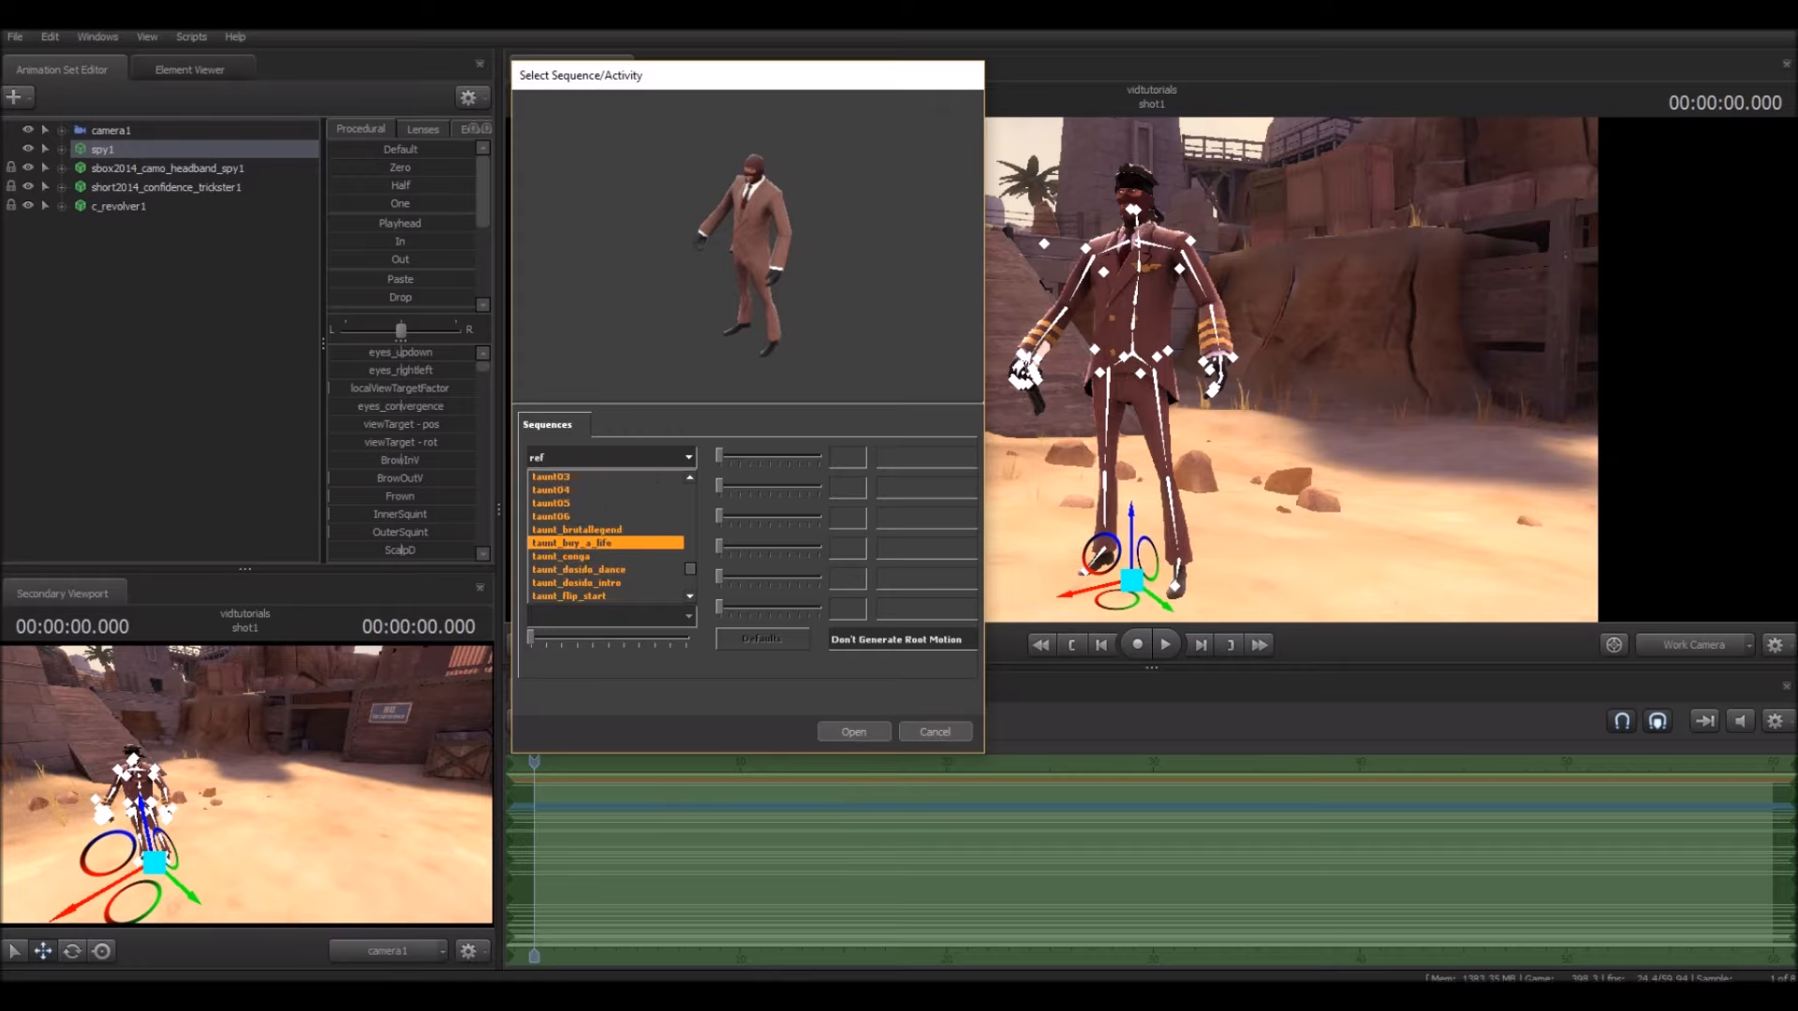
pyautogui.scroll(5, 609, 538)
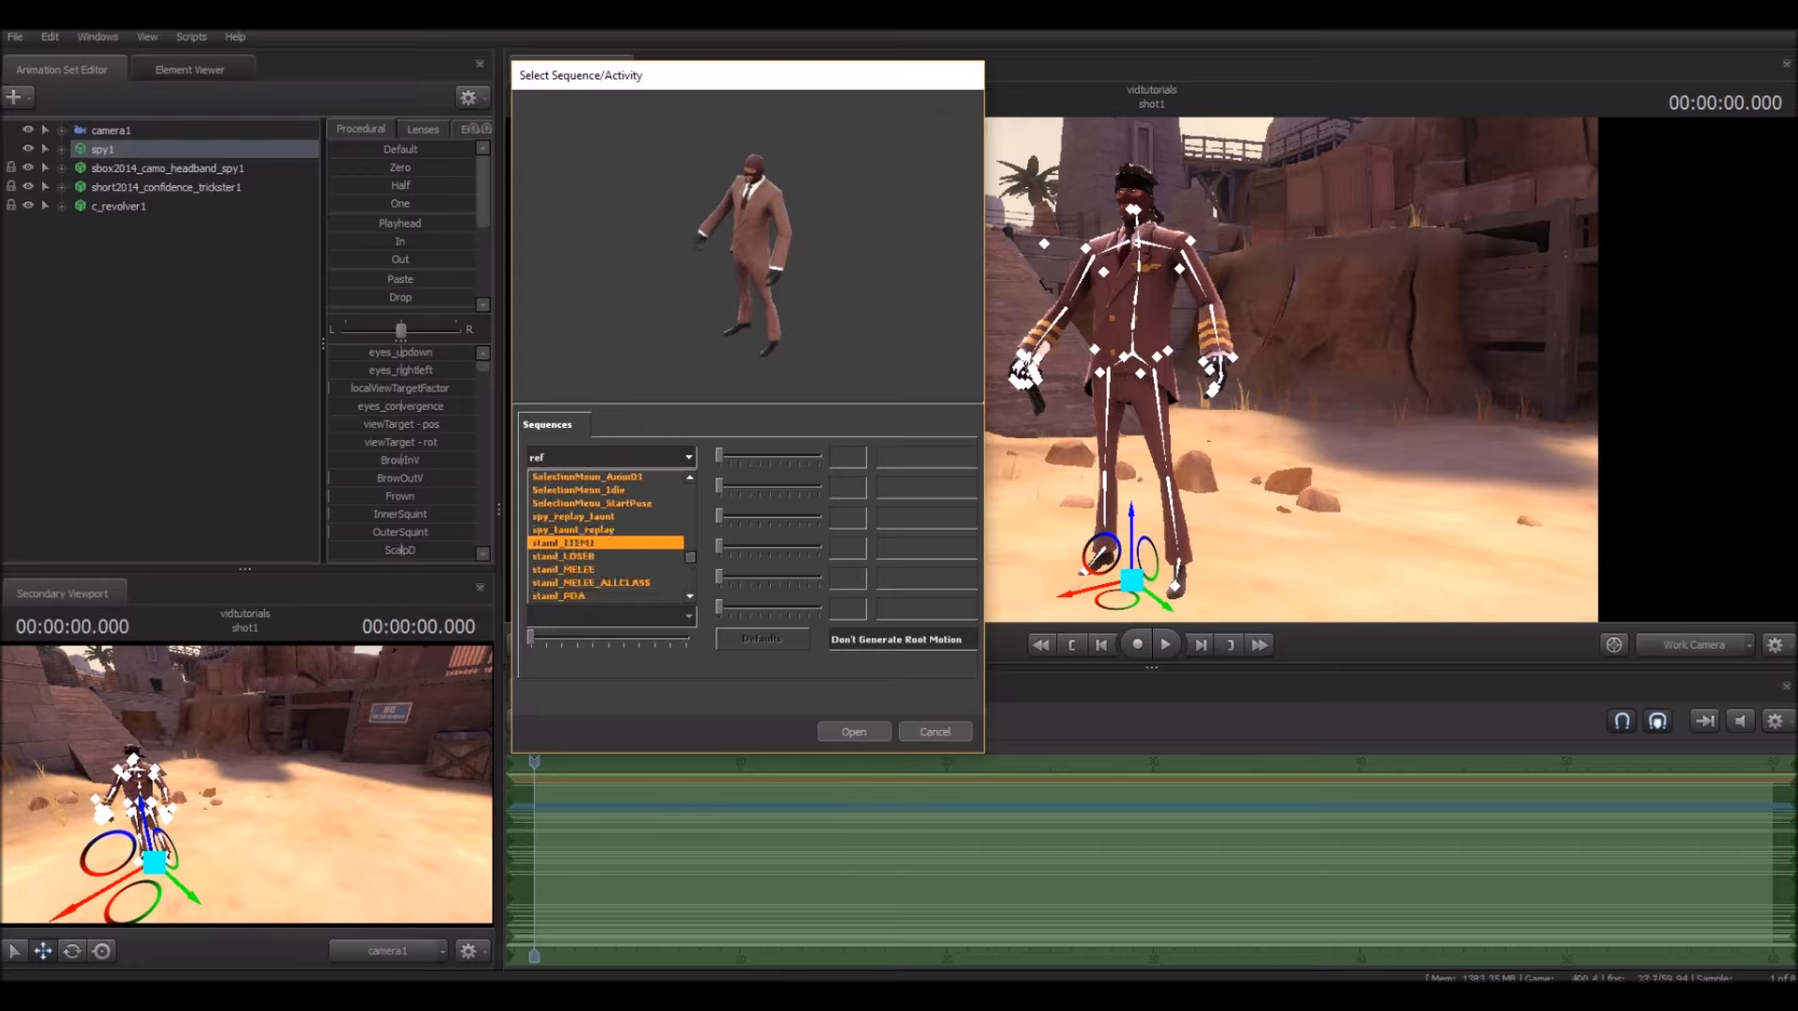
pyautogui.scroll(3, 609, 524)
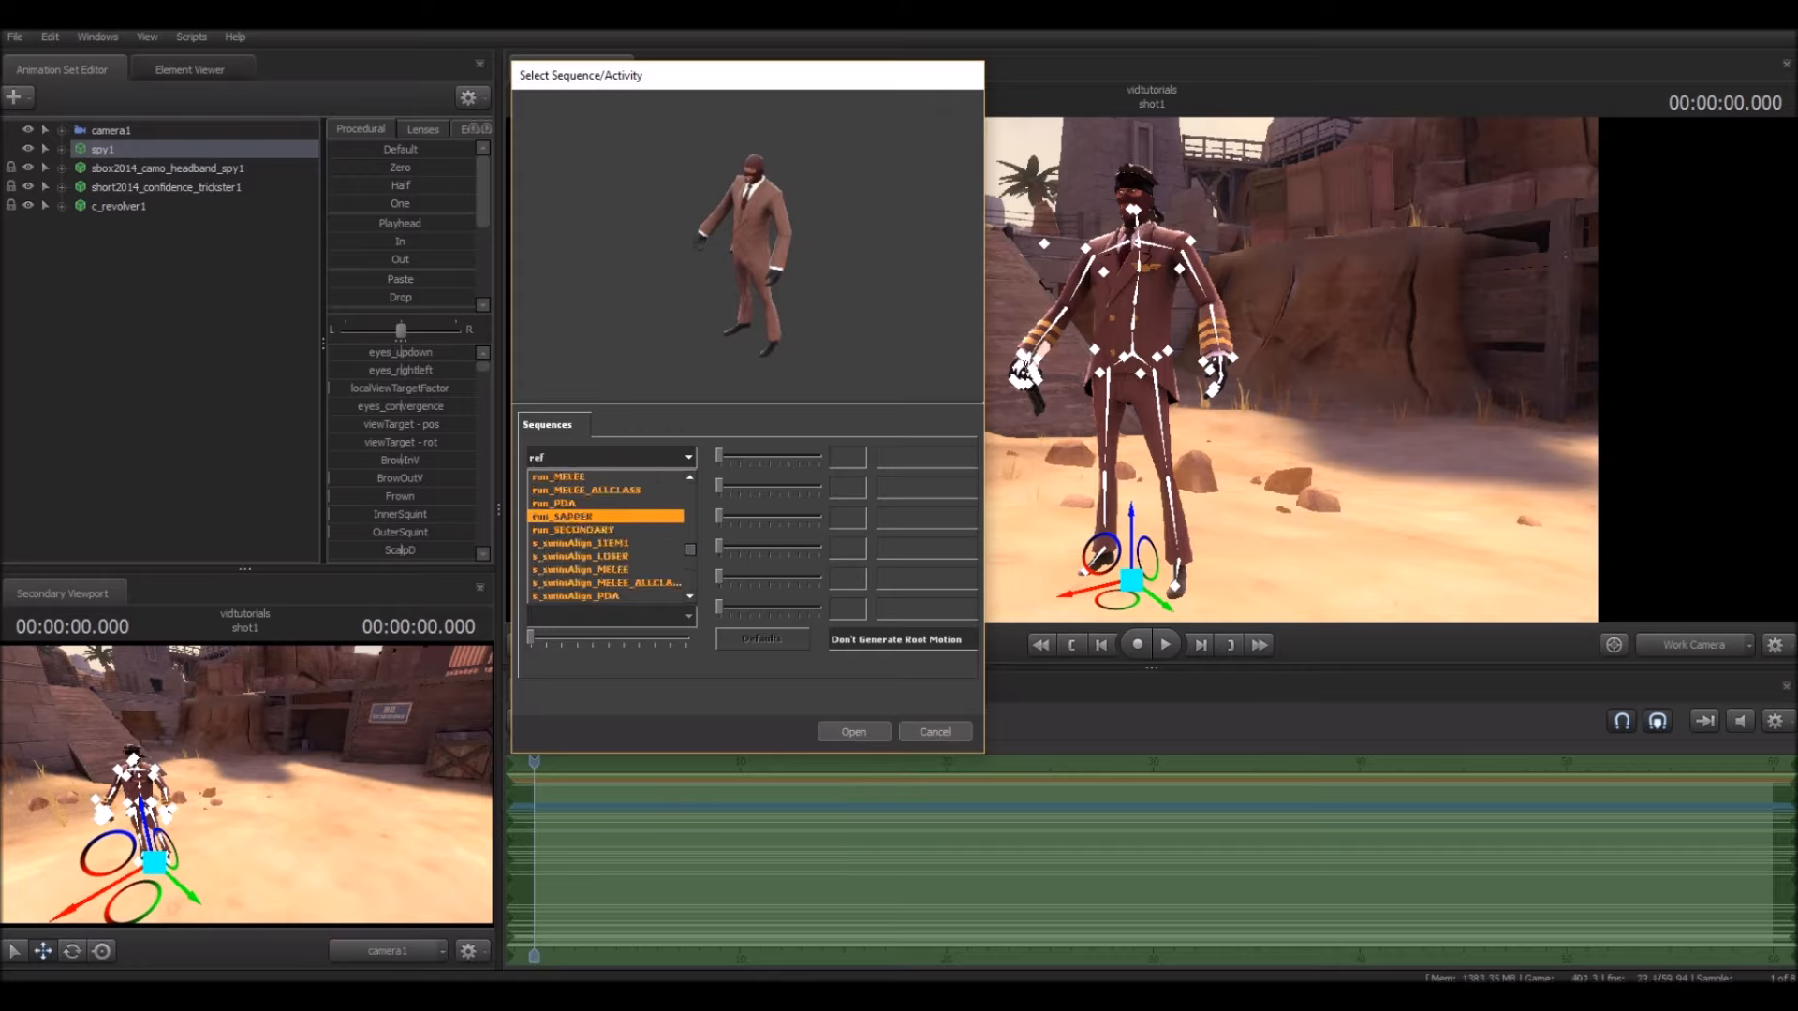
pyautogui.scroll(1, 608, 529)
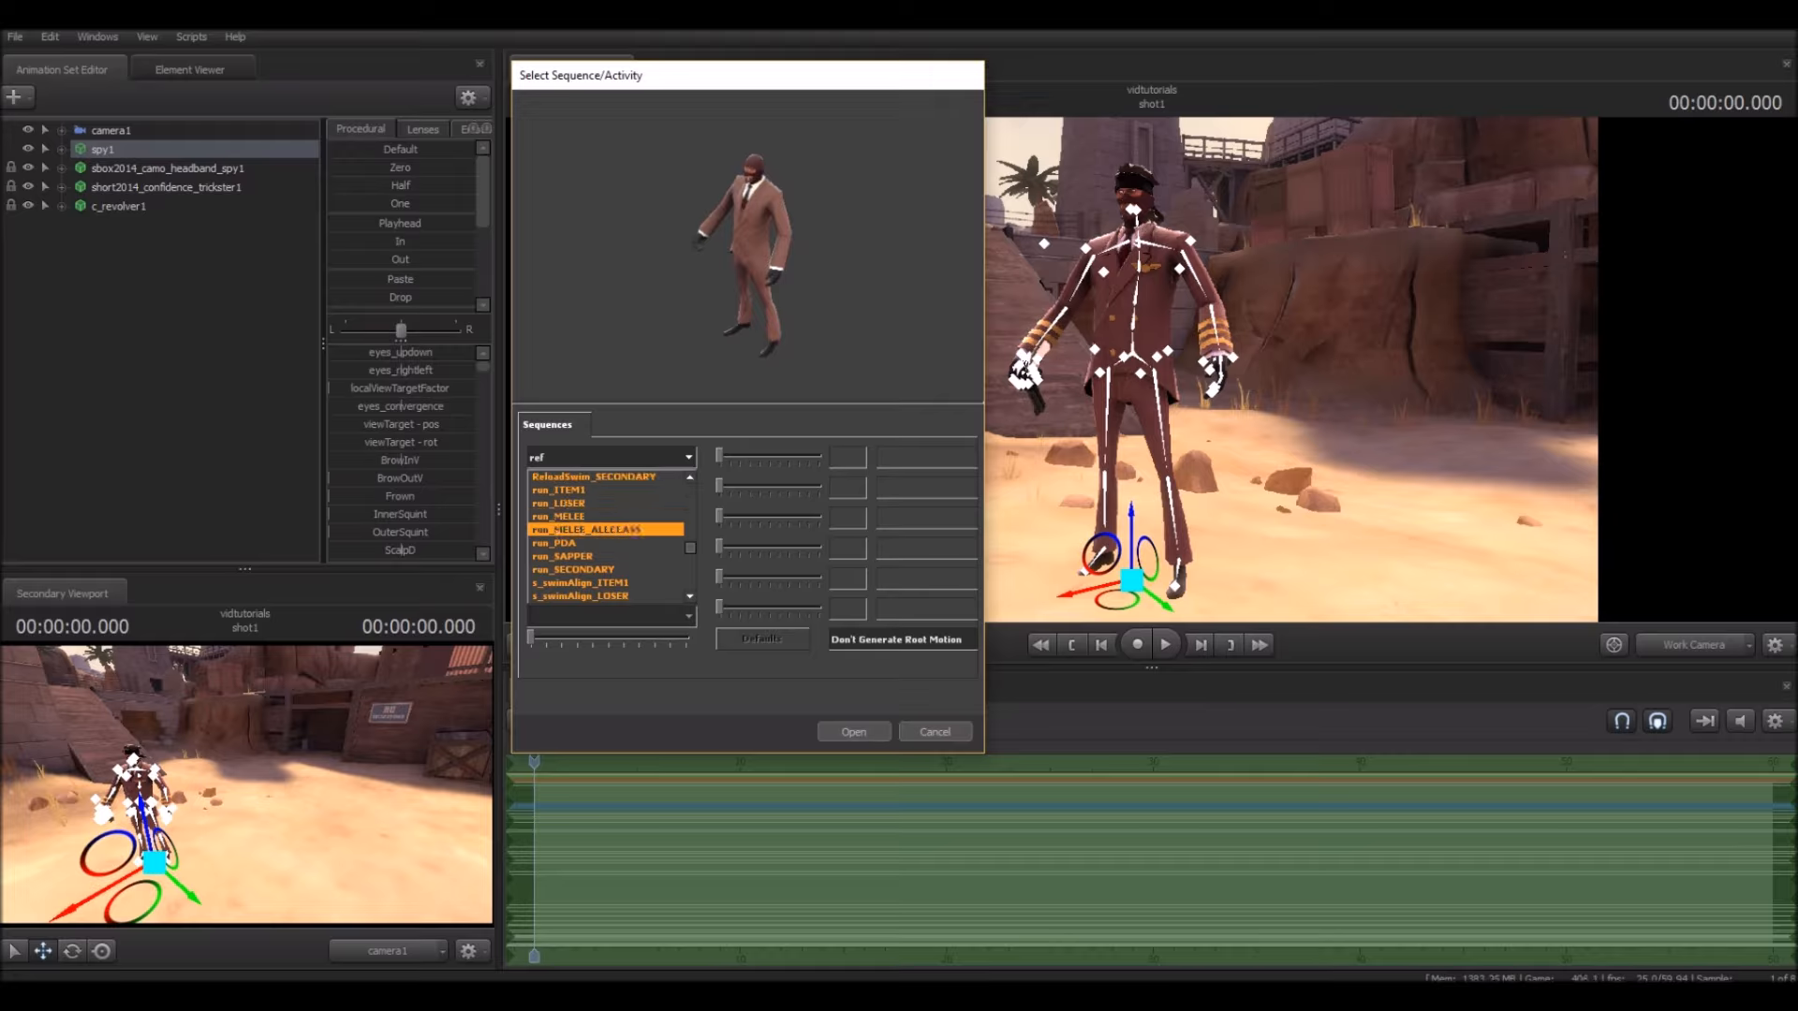
pyautogui.click(562, 515)
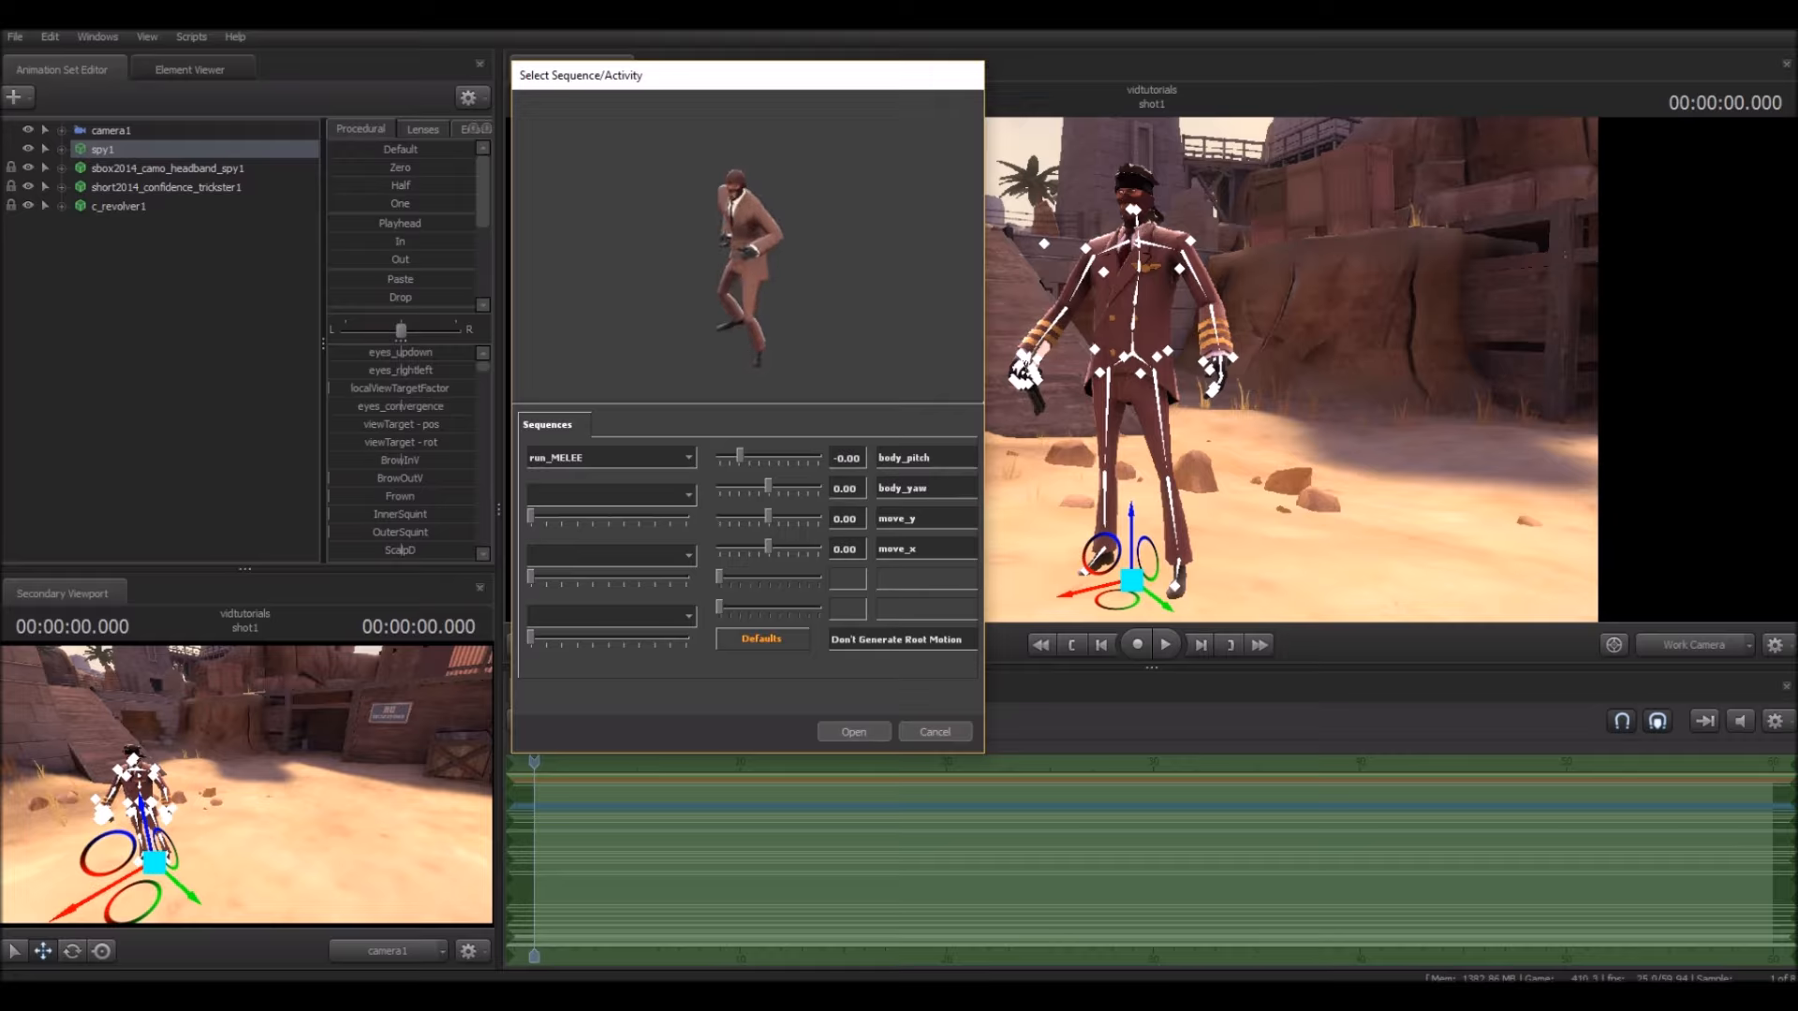
# Step: Preview the run_ITEM1 sequence for spy1 in place of the melee run
pyautogui.click(608, 458)
pyautogui.scroll(2, 607, 529)
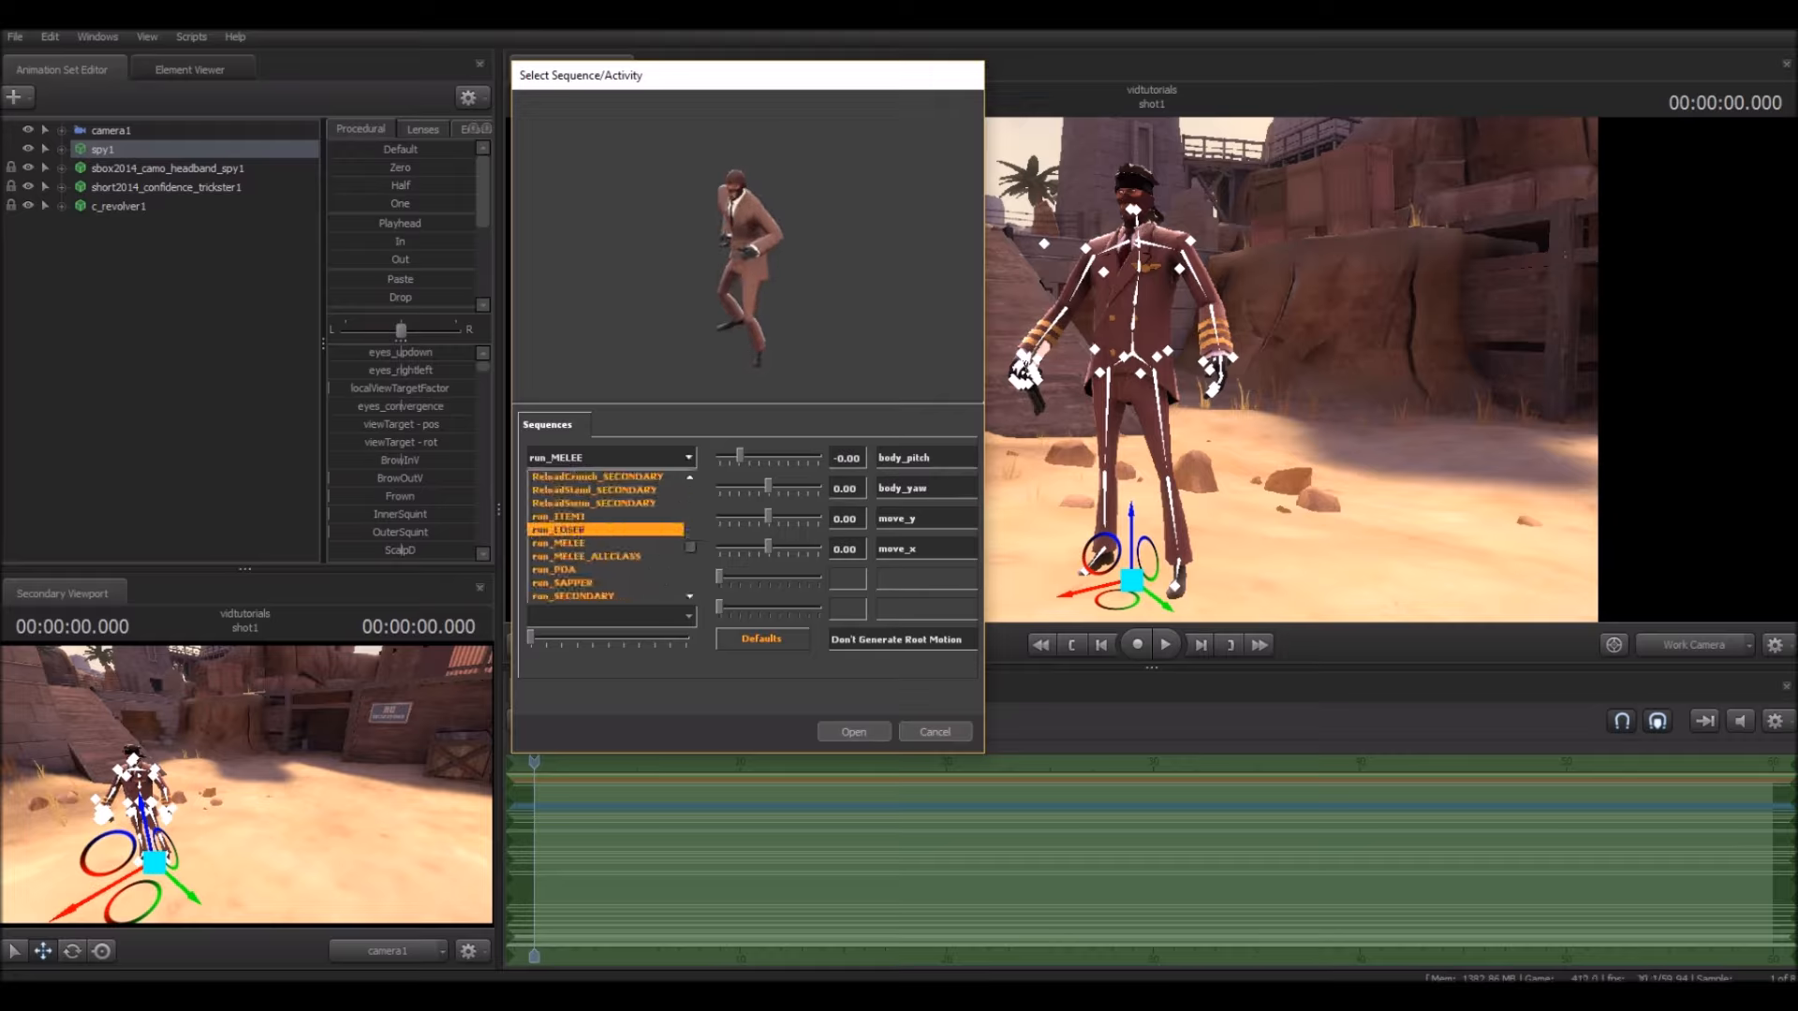
pyautogui.scroll(-1, 607, 539)
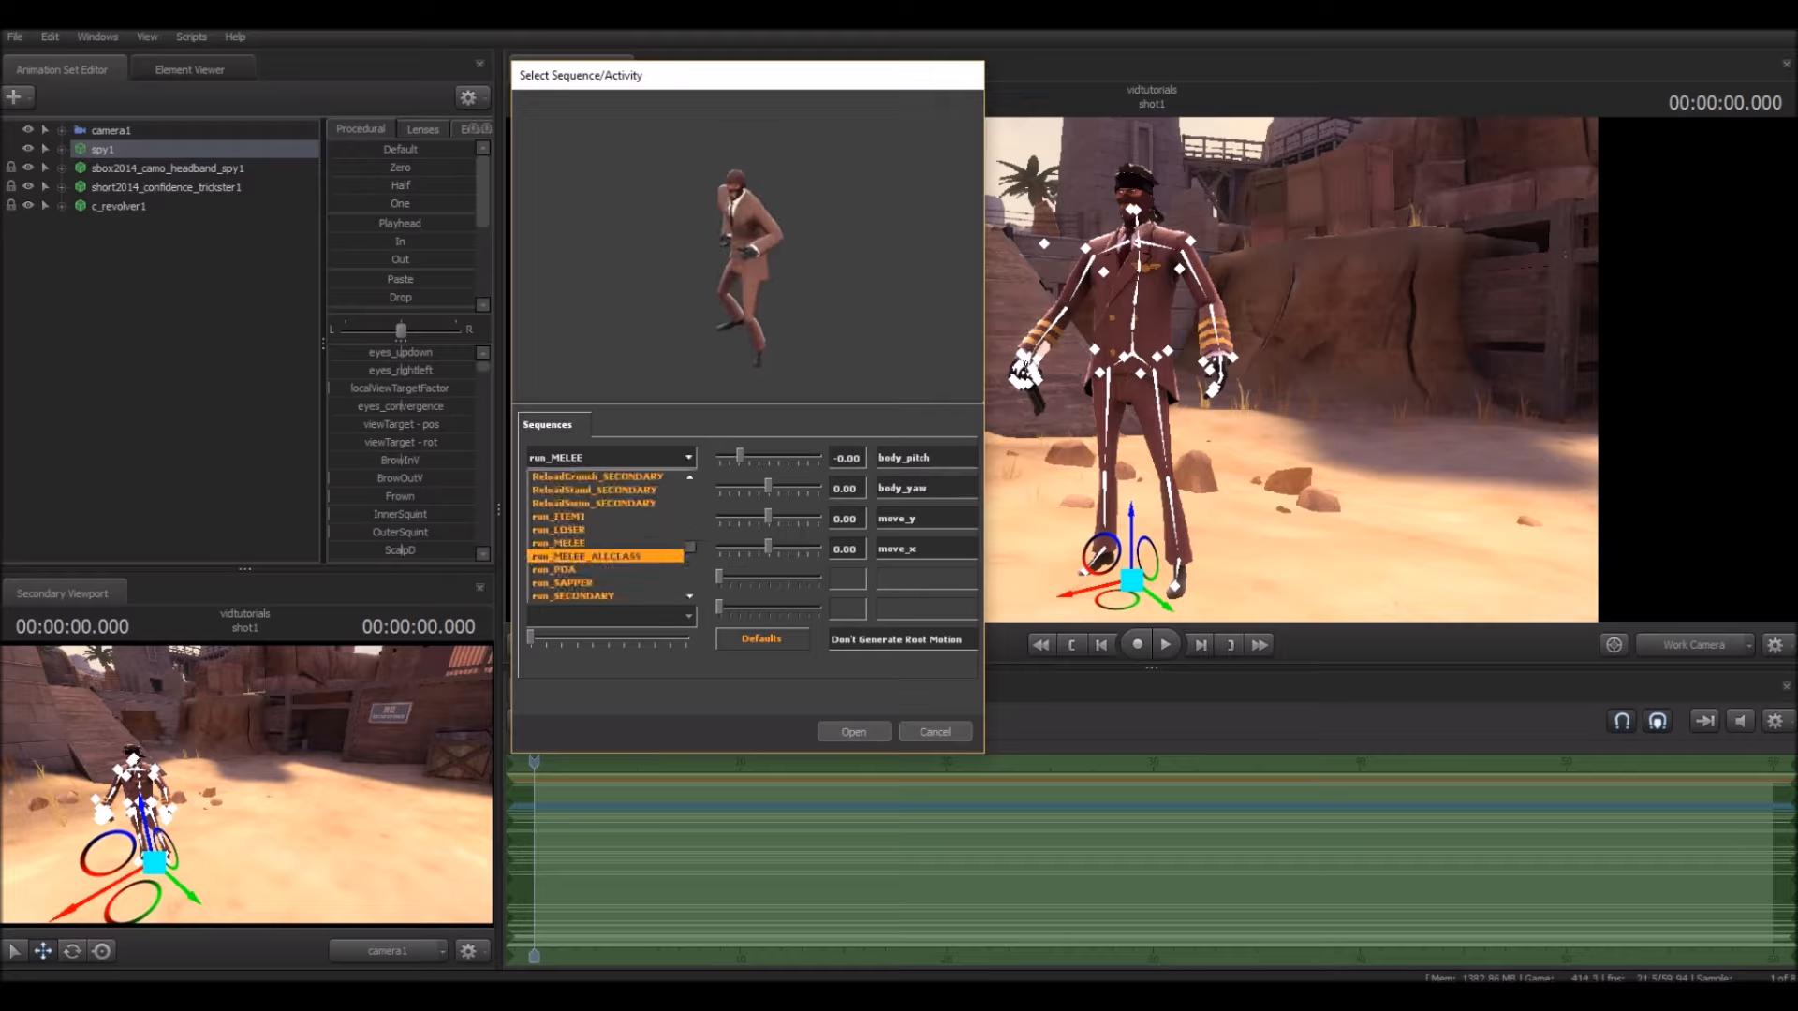
pyautogui.click(581, 503)
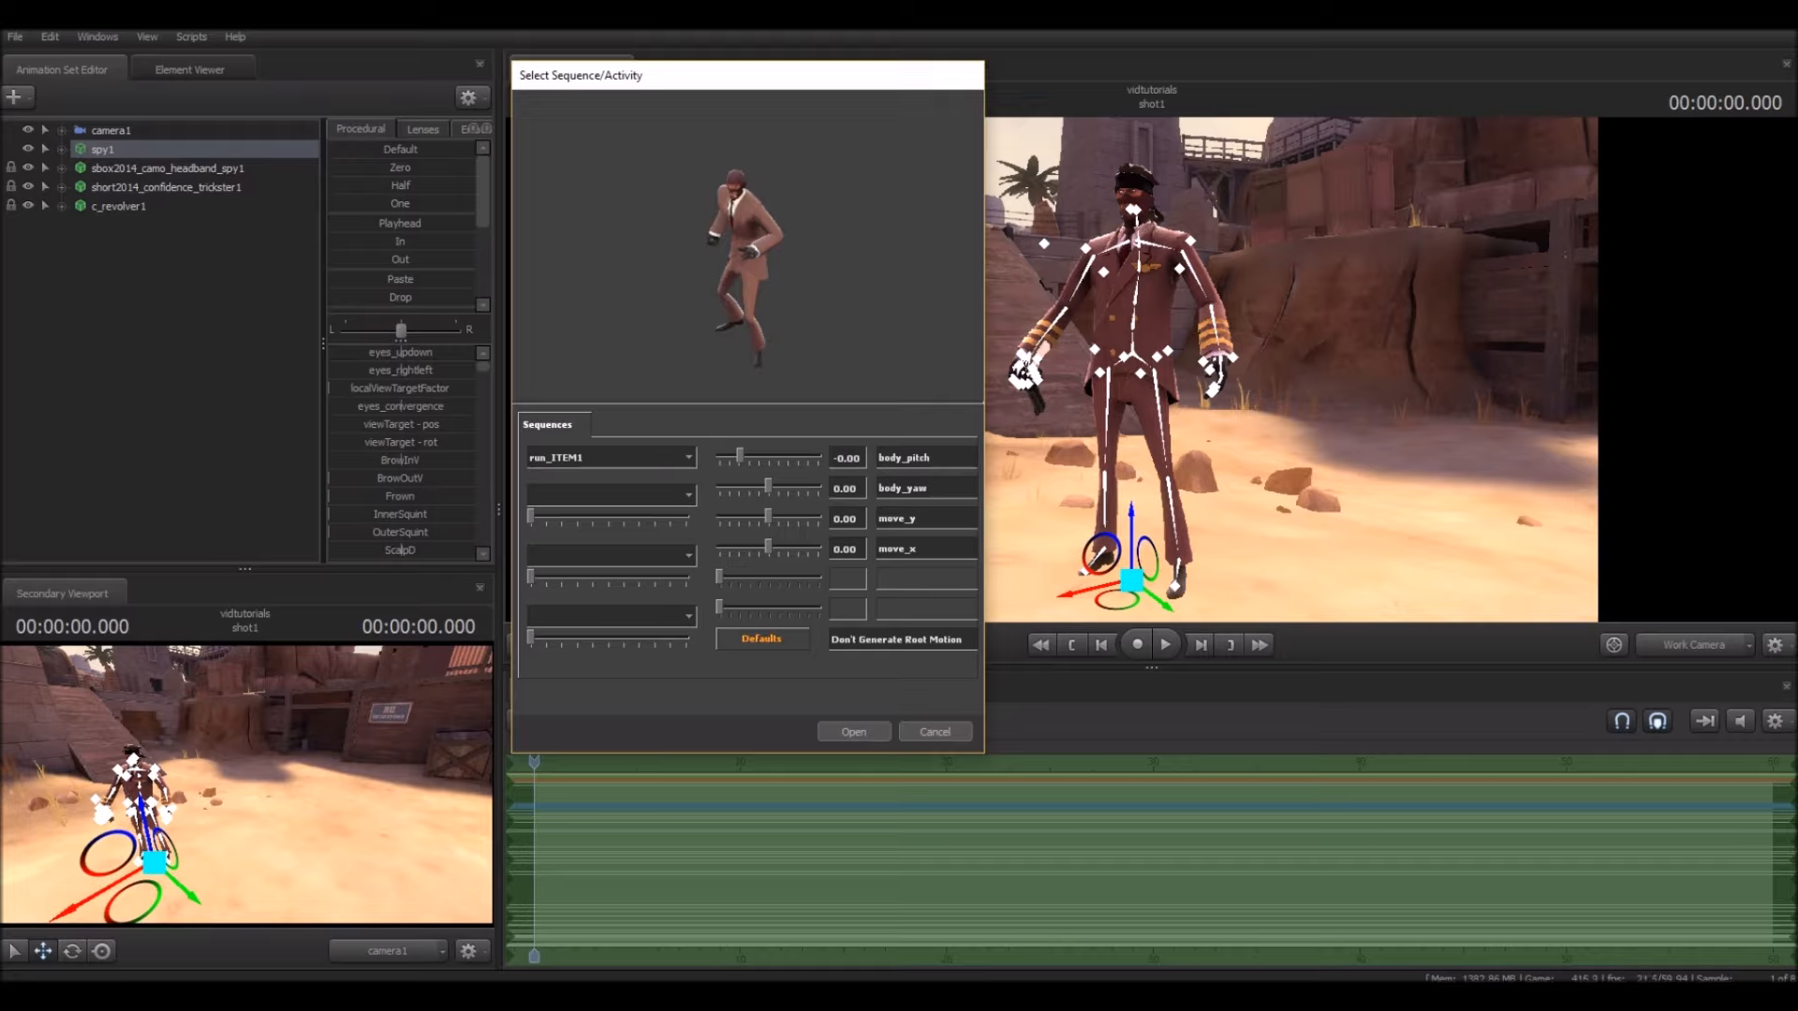
# Step: Choose the run_SECONDARY sequence and import it onto spy1 so the spy takes the revolver-holding pose
pyautogui.click(608, 458)
pyautogui.scroll(-2, 607, 538)
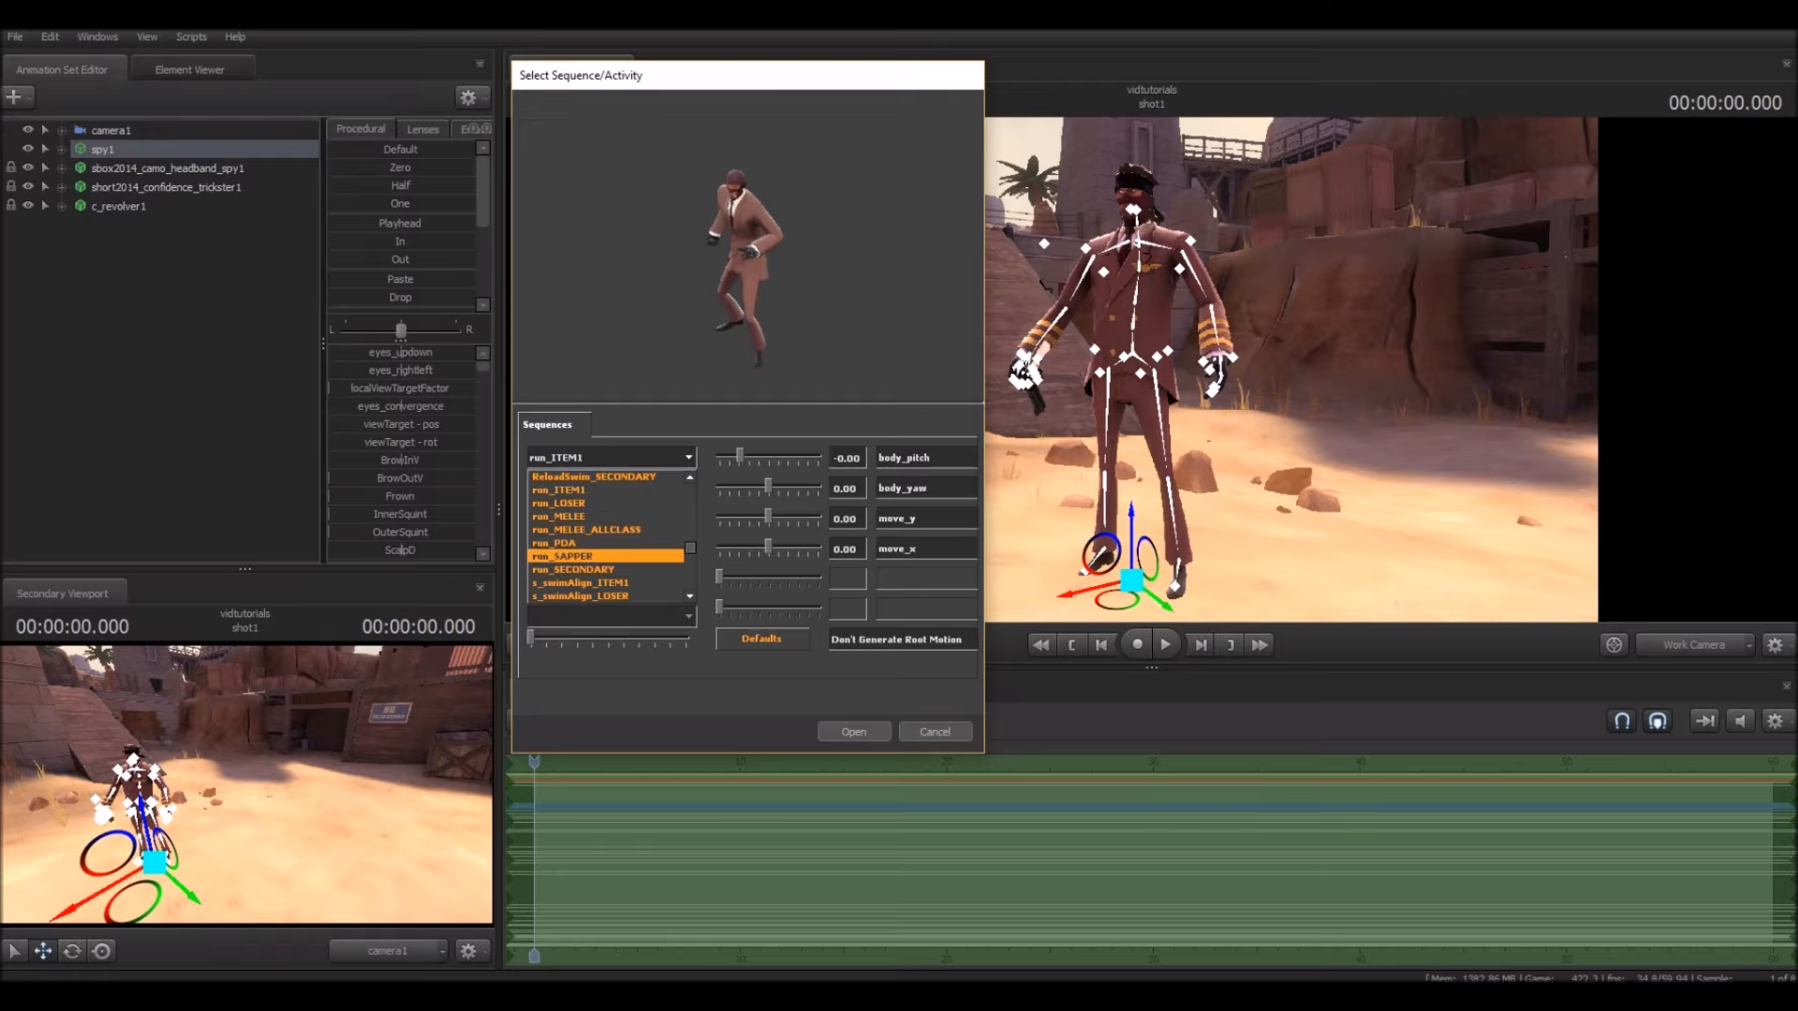
pyautogui.click(607, 569)
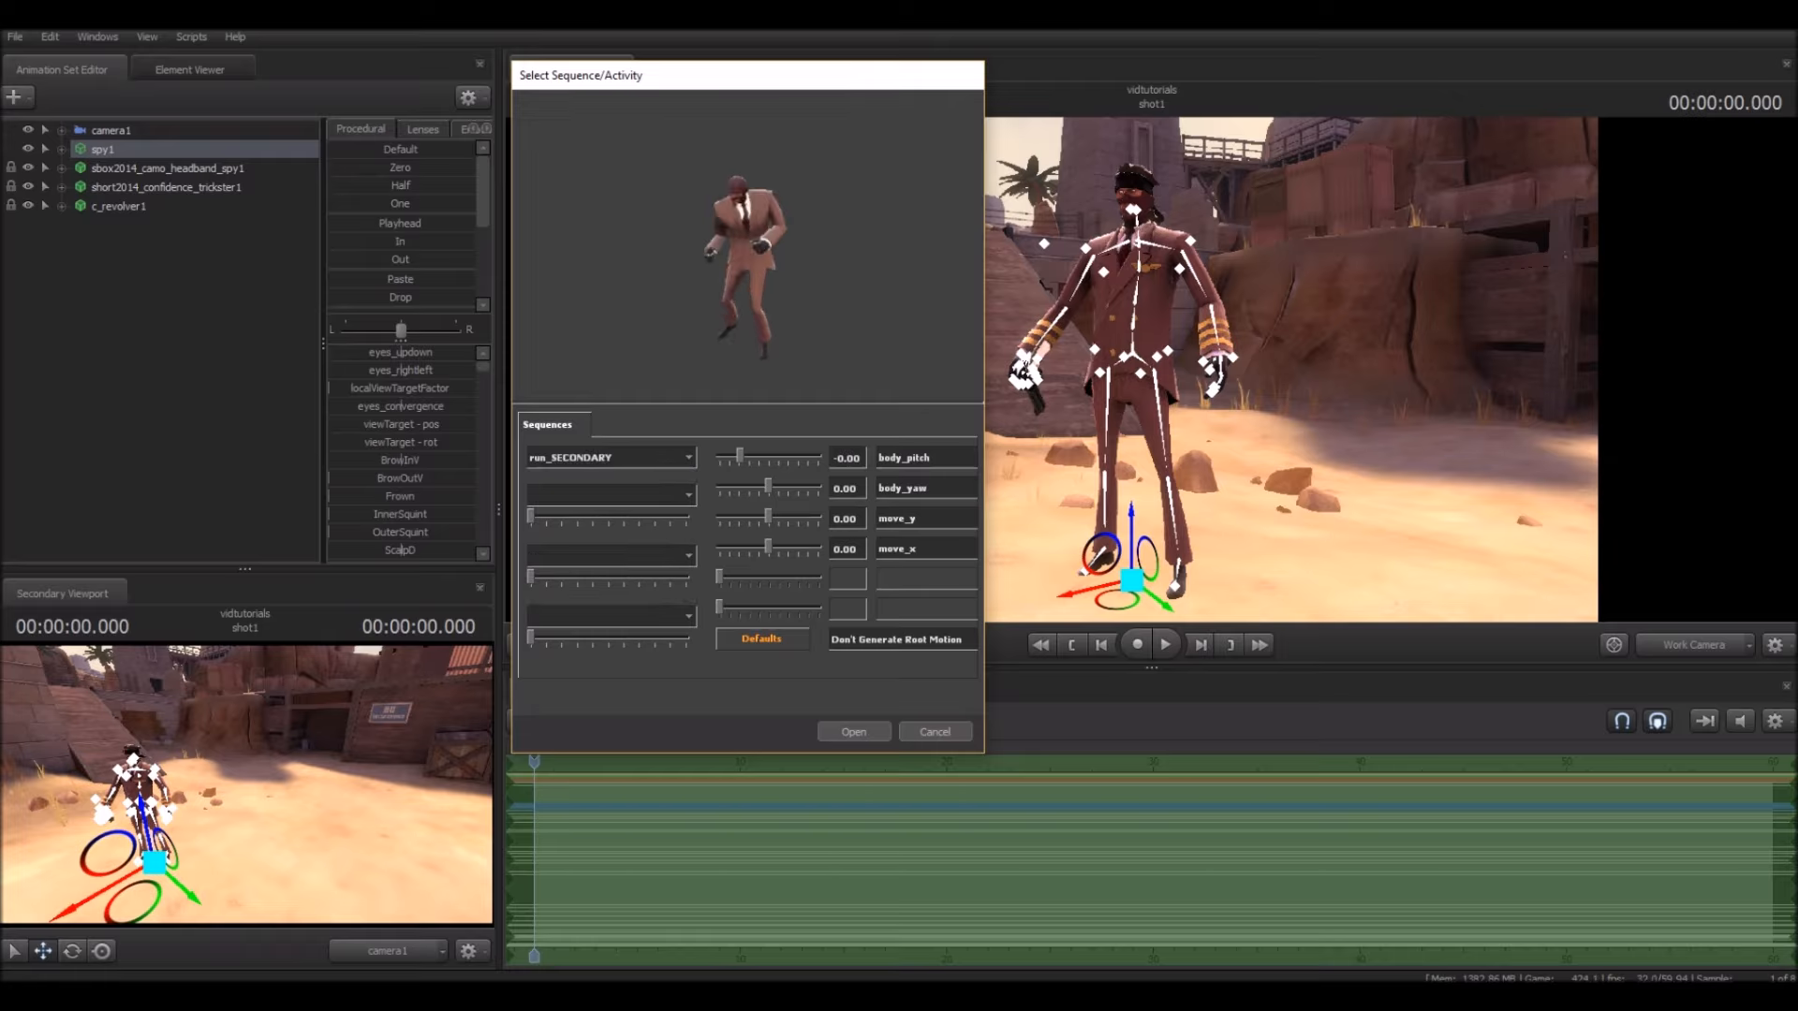
pyautogui.click(853, 732)
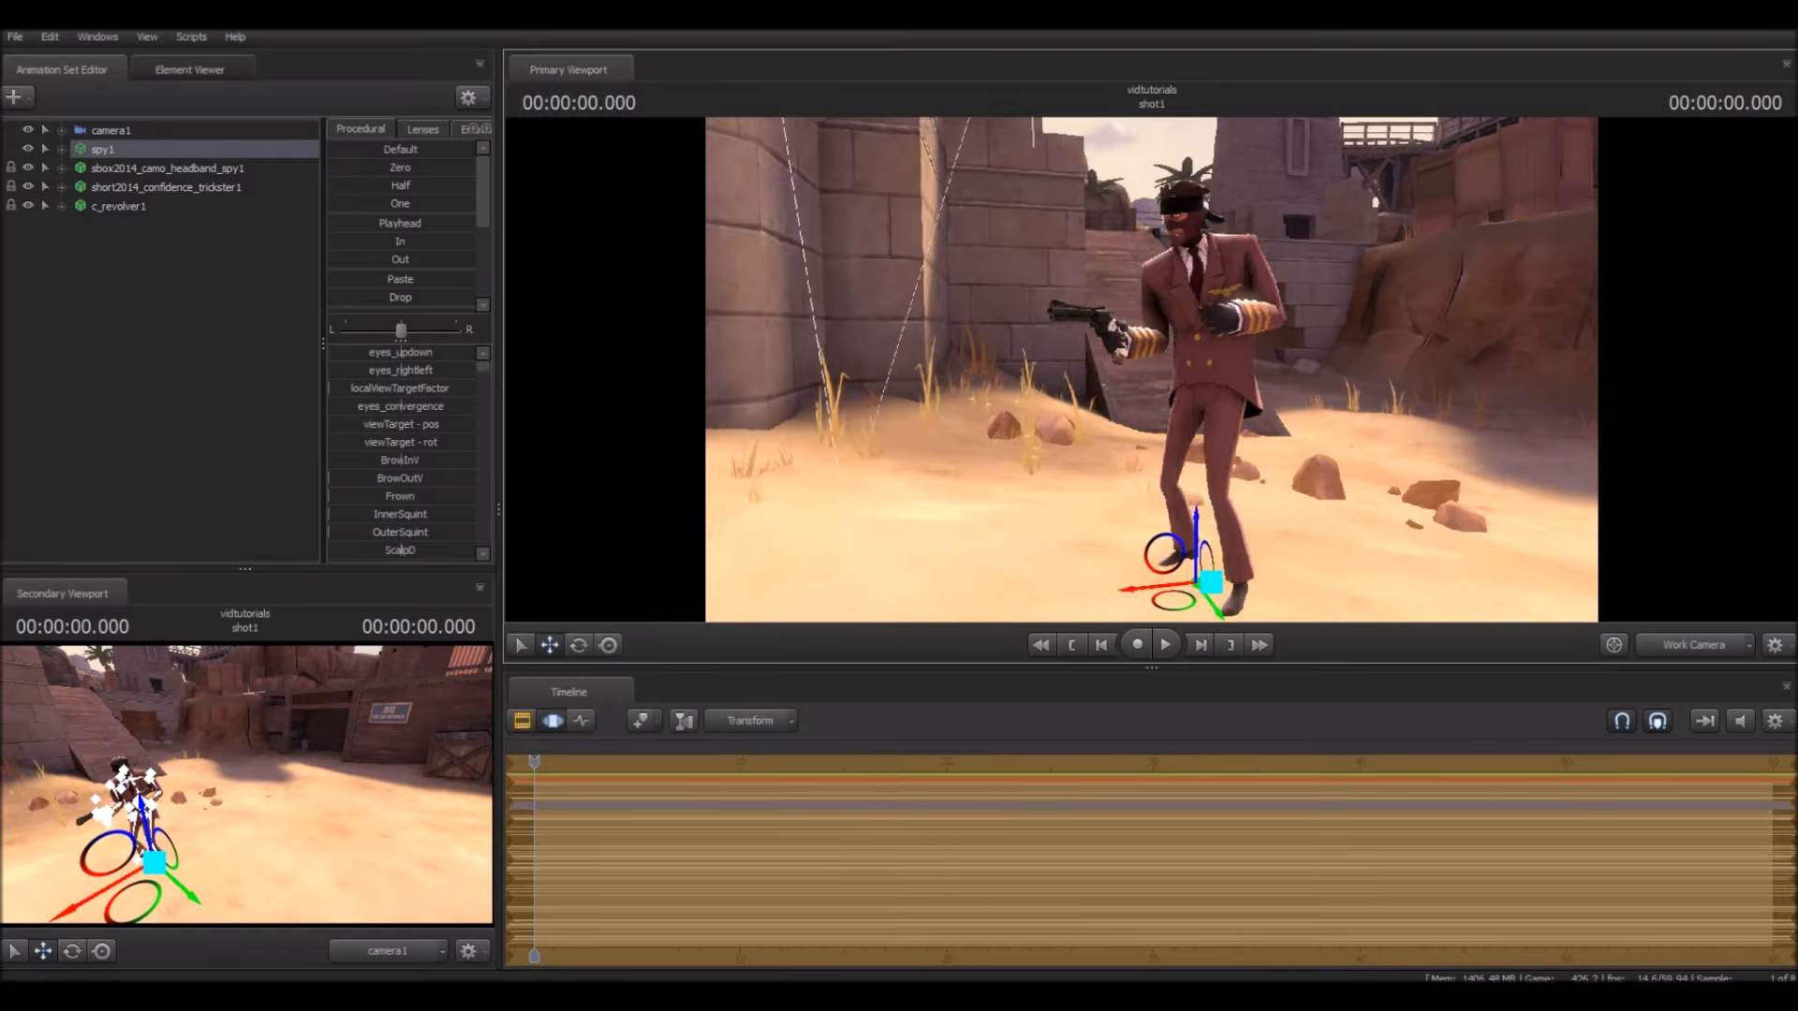
pyautogui.moveTo(1152, 369); pyautogui.dragTo(1264, 354)
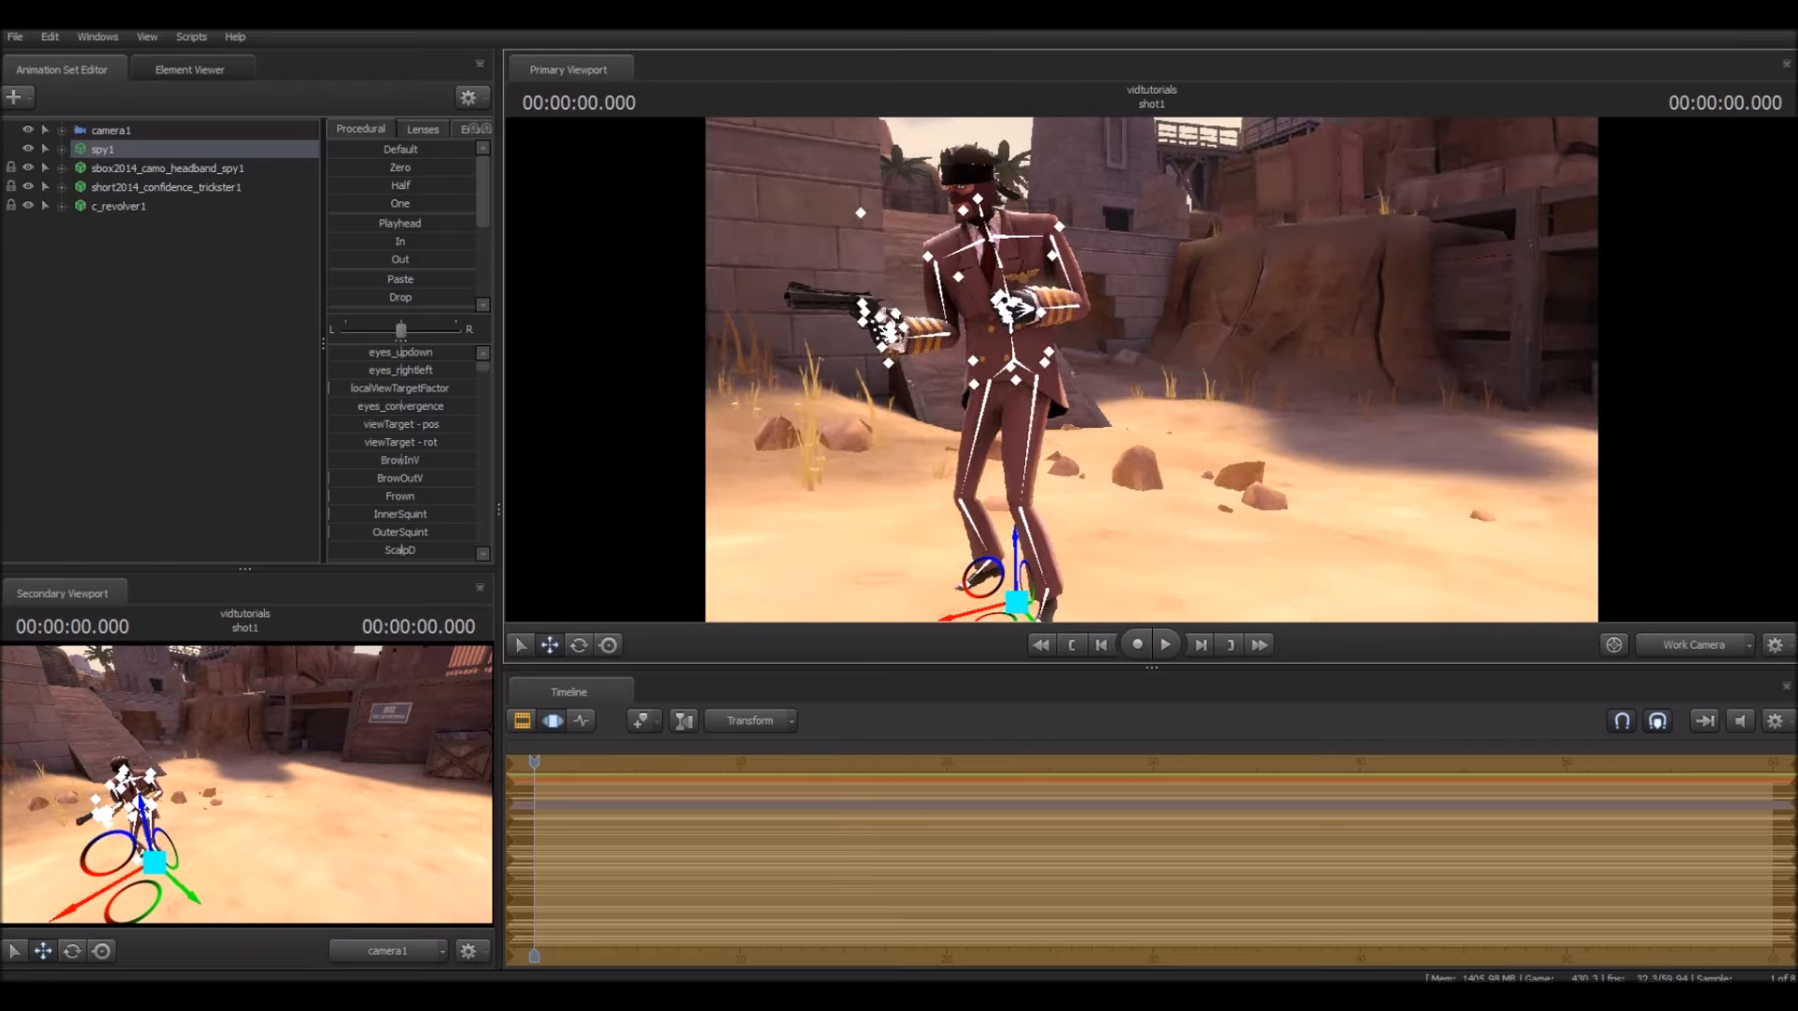
pyautogui.moveTo(1152, 370); pyautogui.dragTo(1077, 371)
pyautogui.press('a')
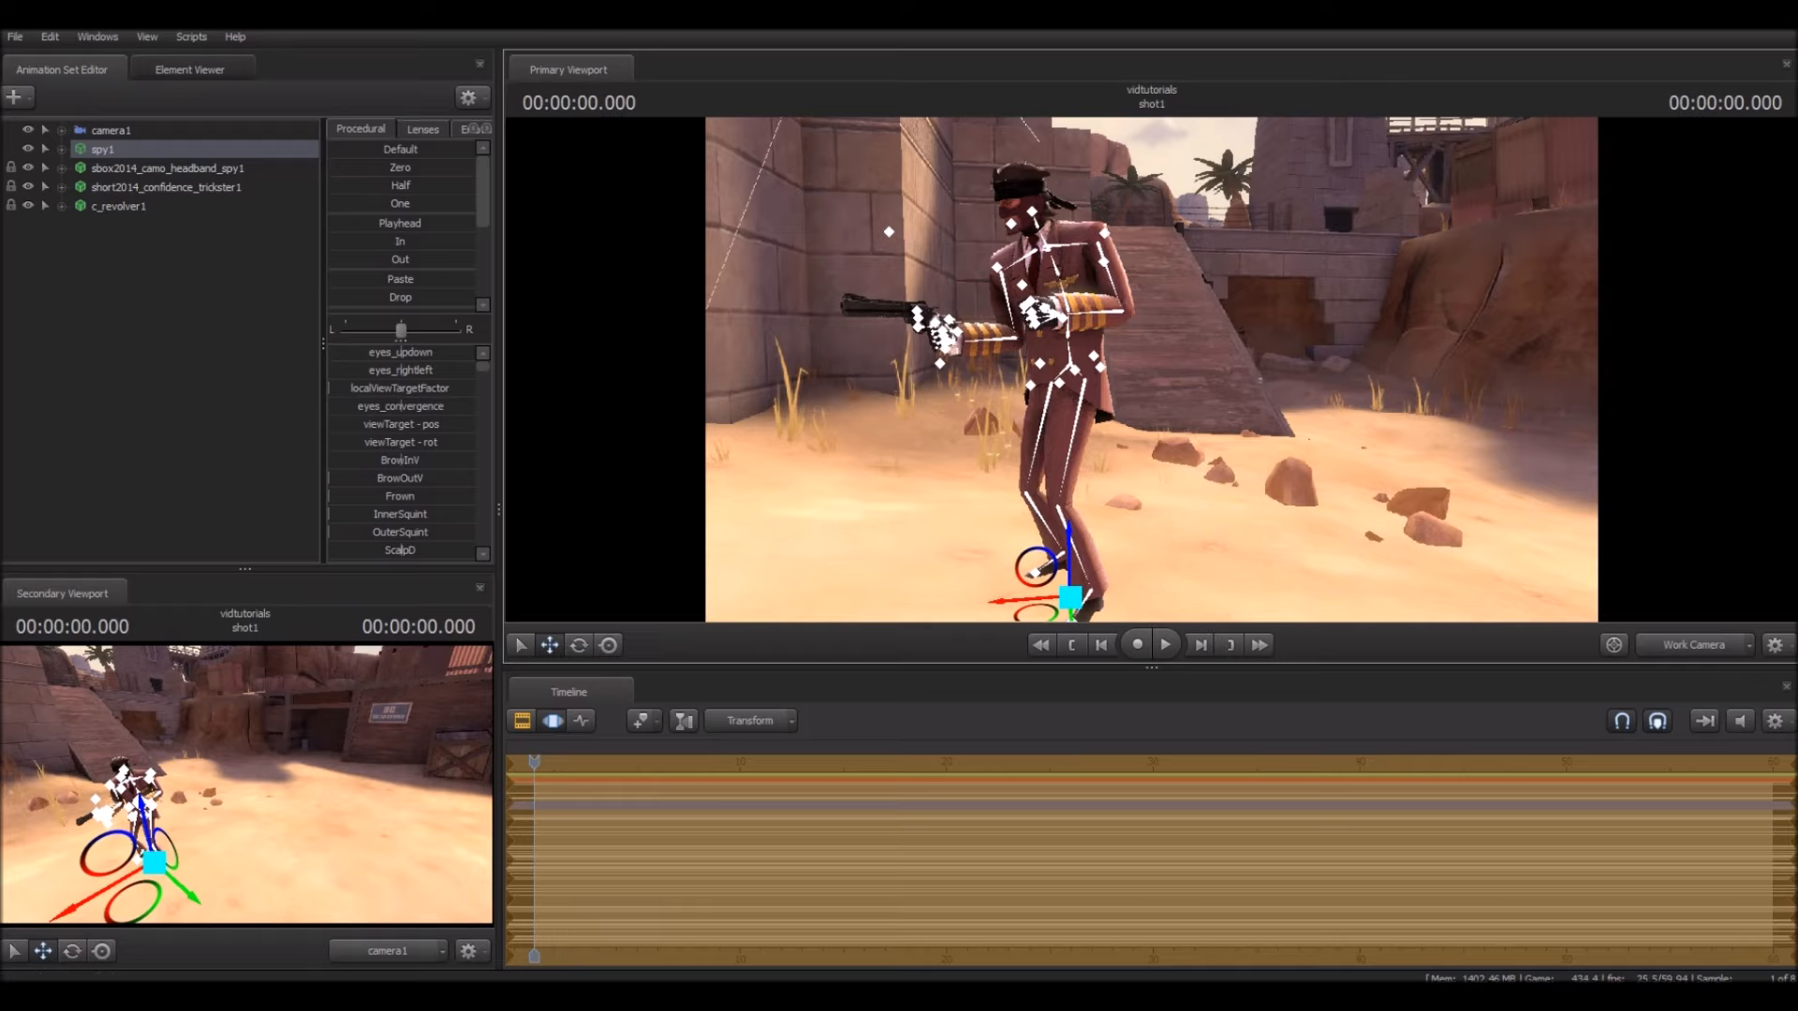
# Step: Import the run_SECONDARY sequence onto spy1 with move_x set to 1.00
pyautogui.moveTo(534, 763); pyautogui.dragTo(748, 762)
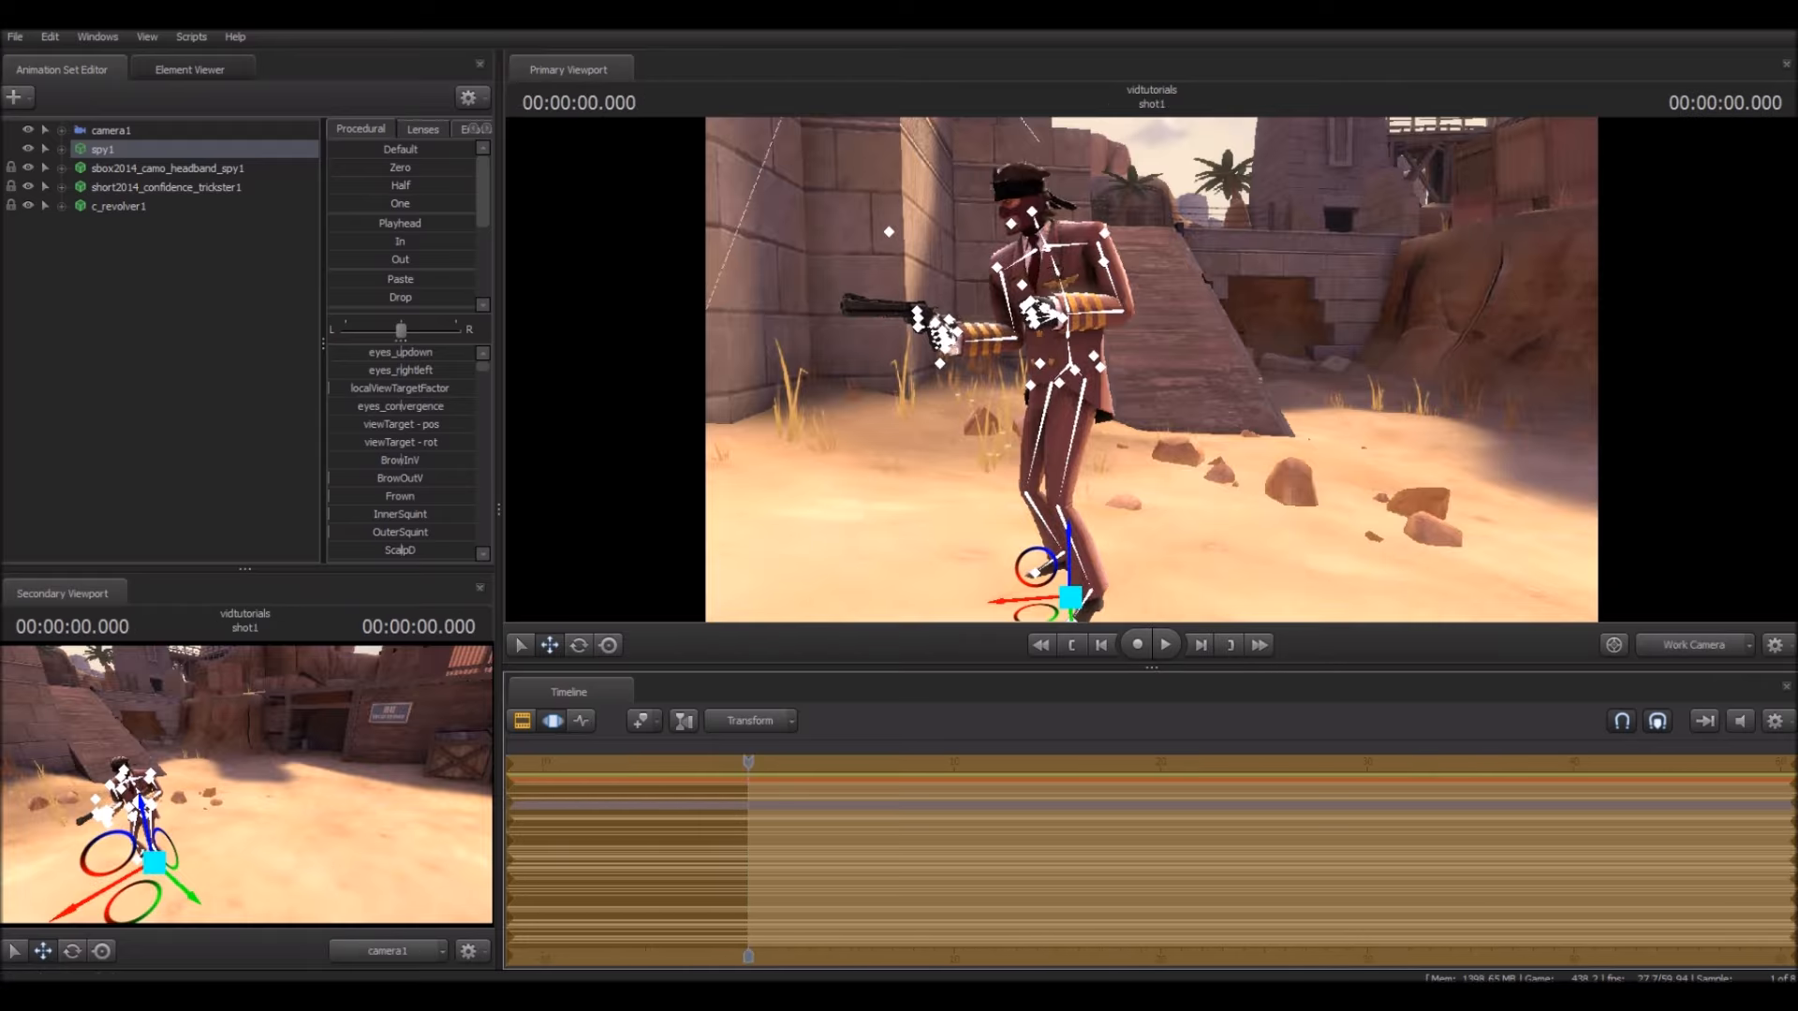
pyautogui.moveTo(1152, 370); pyautogui.dragTo(1128, 360)
pyautogui.rightClick(143, 152)
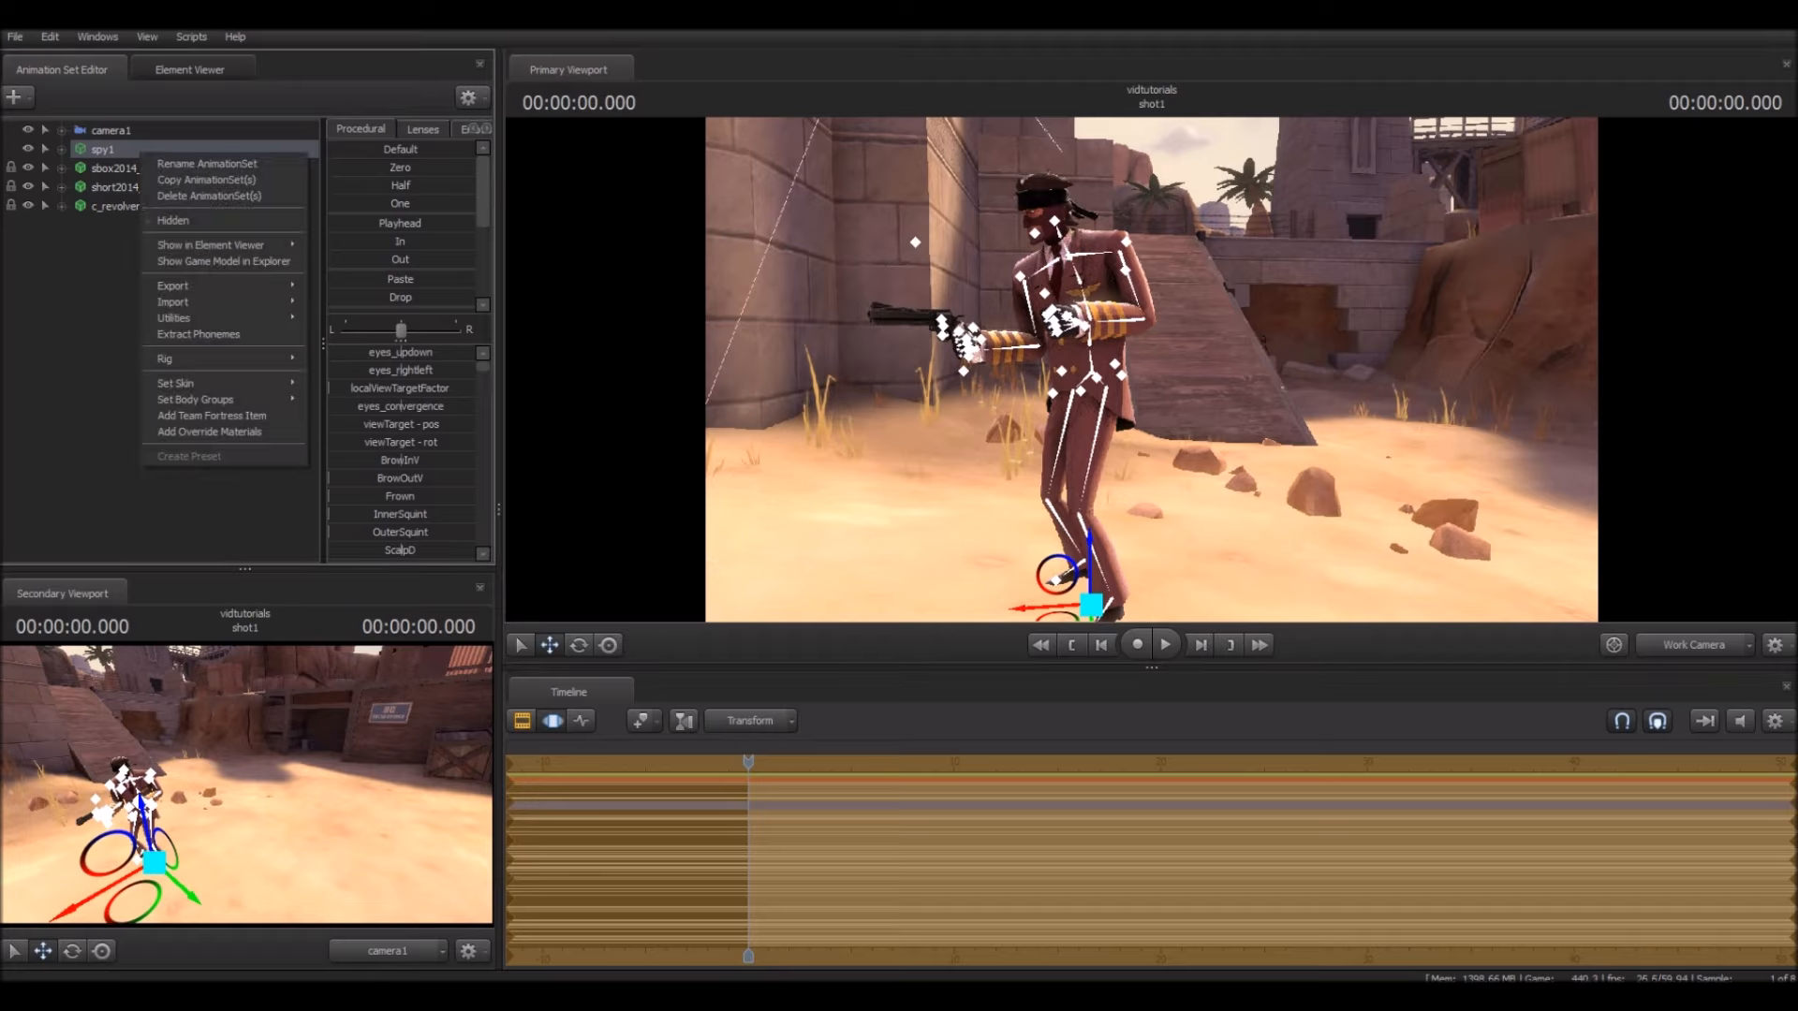
pyautogui.moveTo(208, 302)
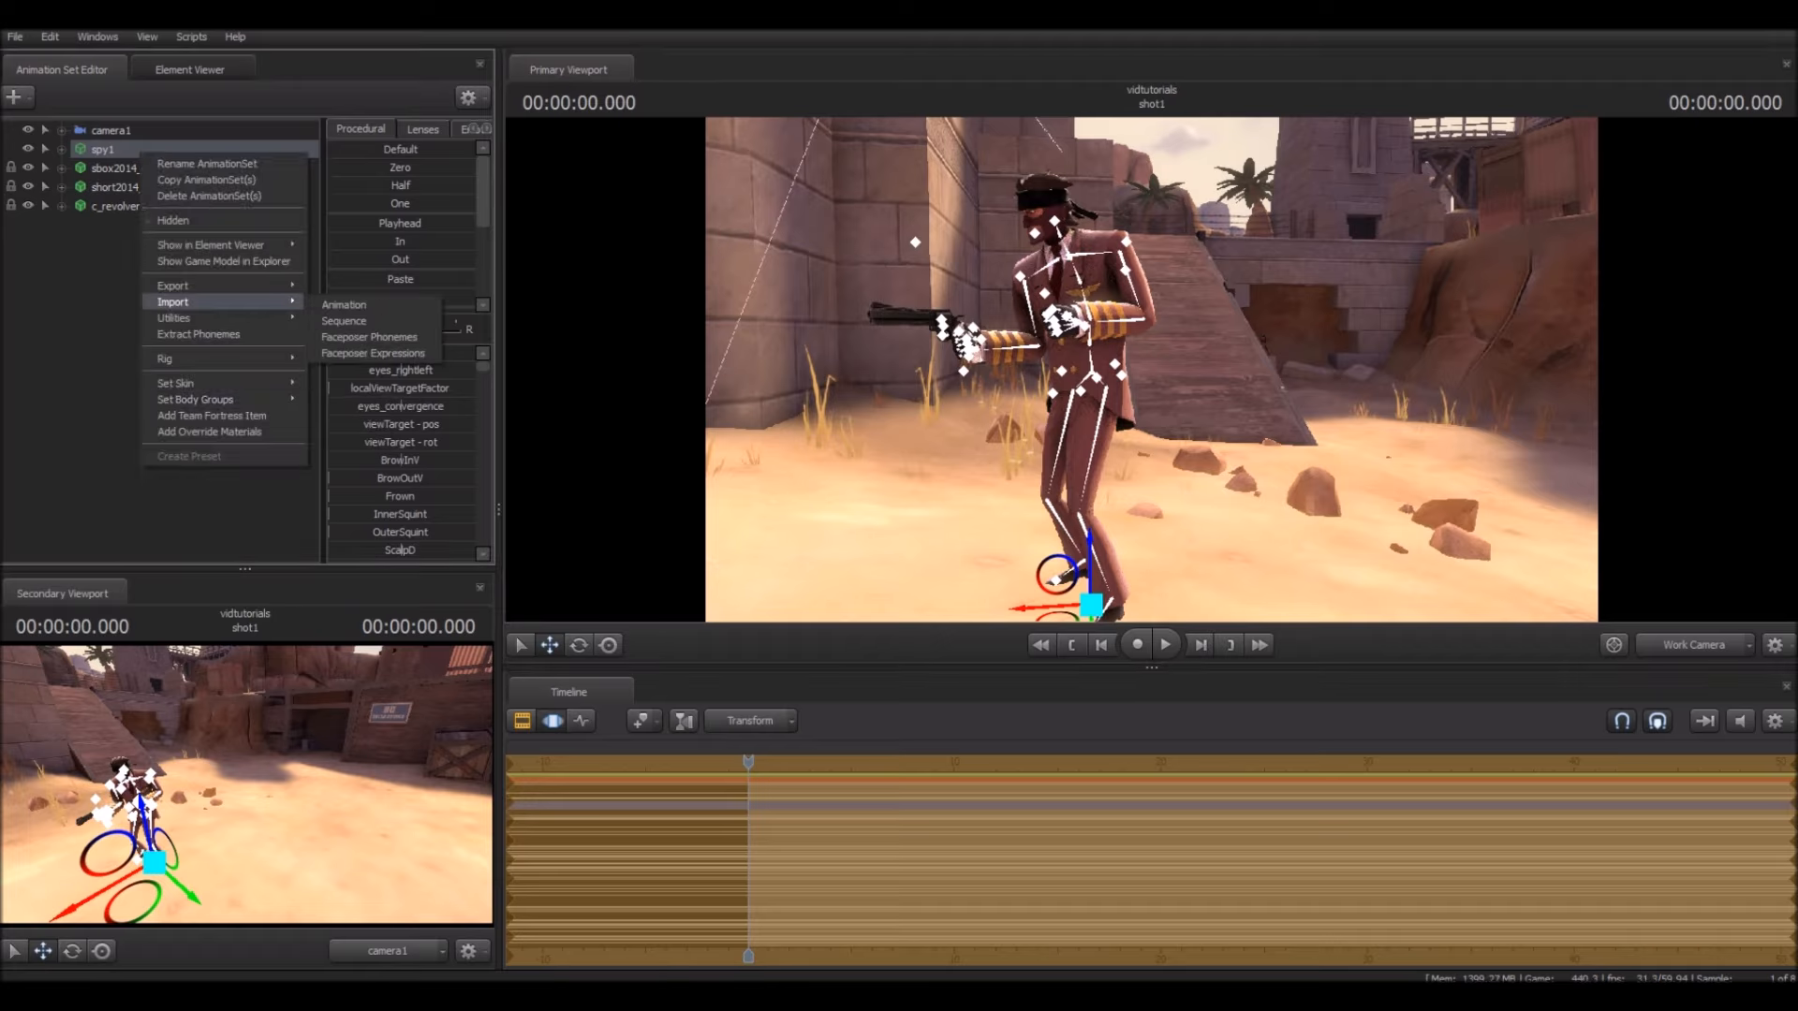
pyautogui.click(354, 321)
pyautogui.click(620, 457)
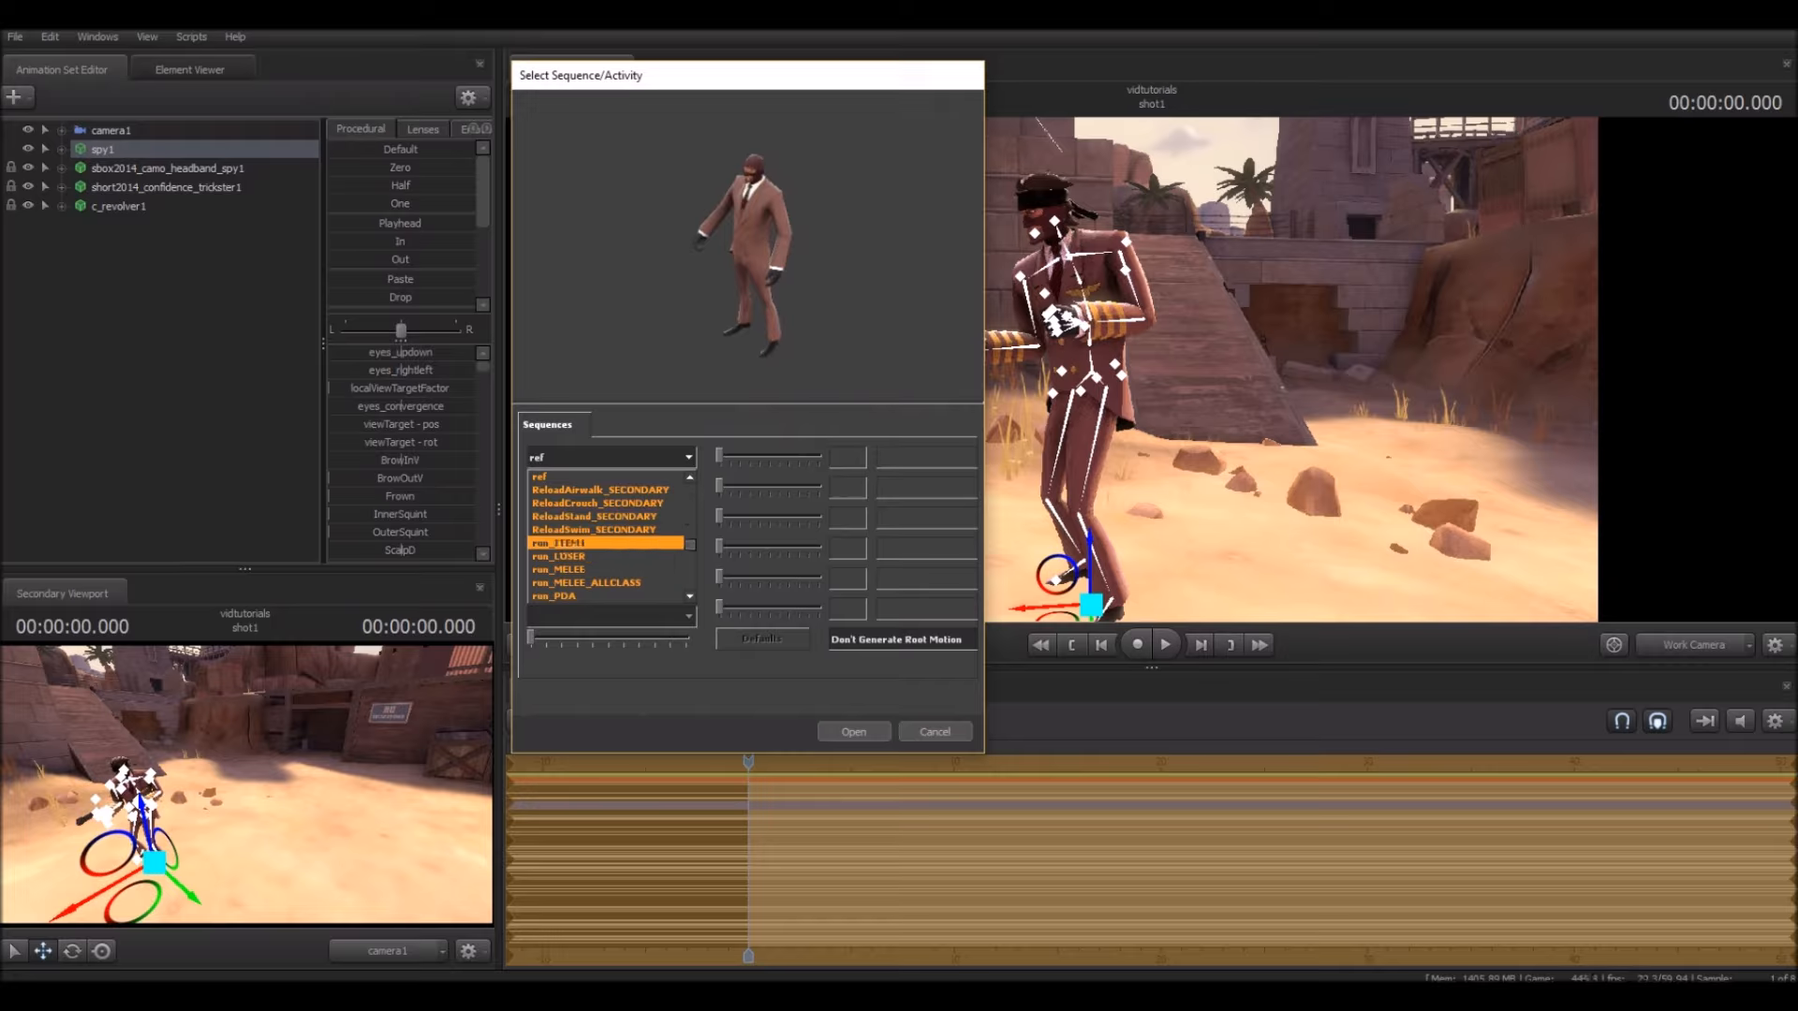
pyautogui.scroll(-5, 609, 595)
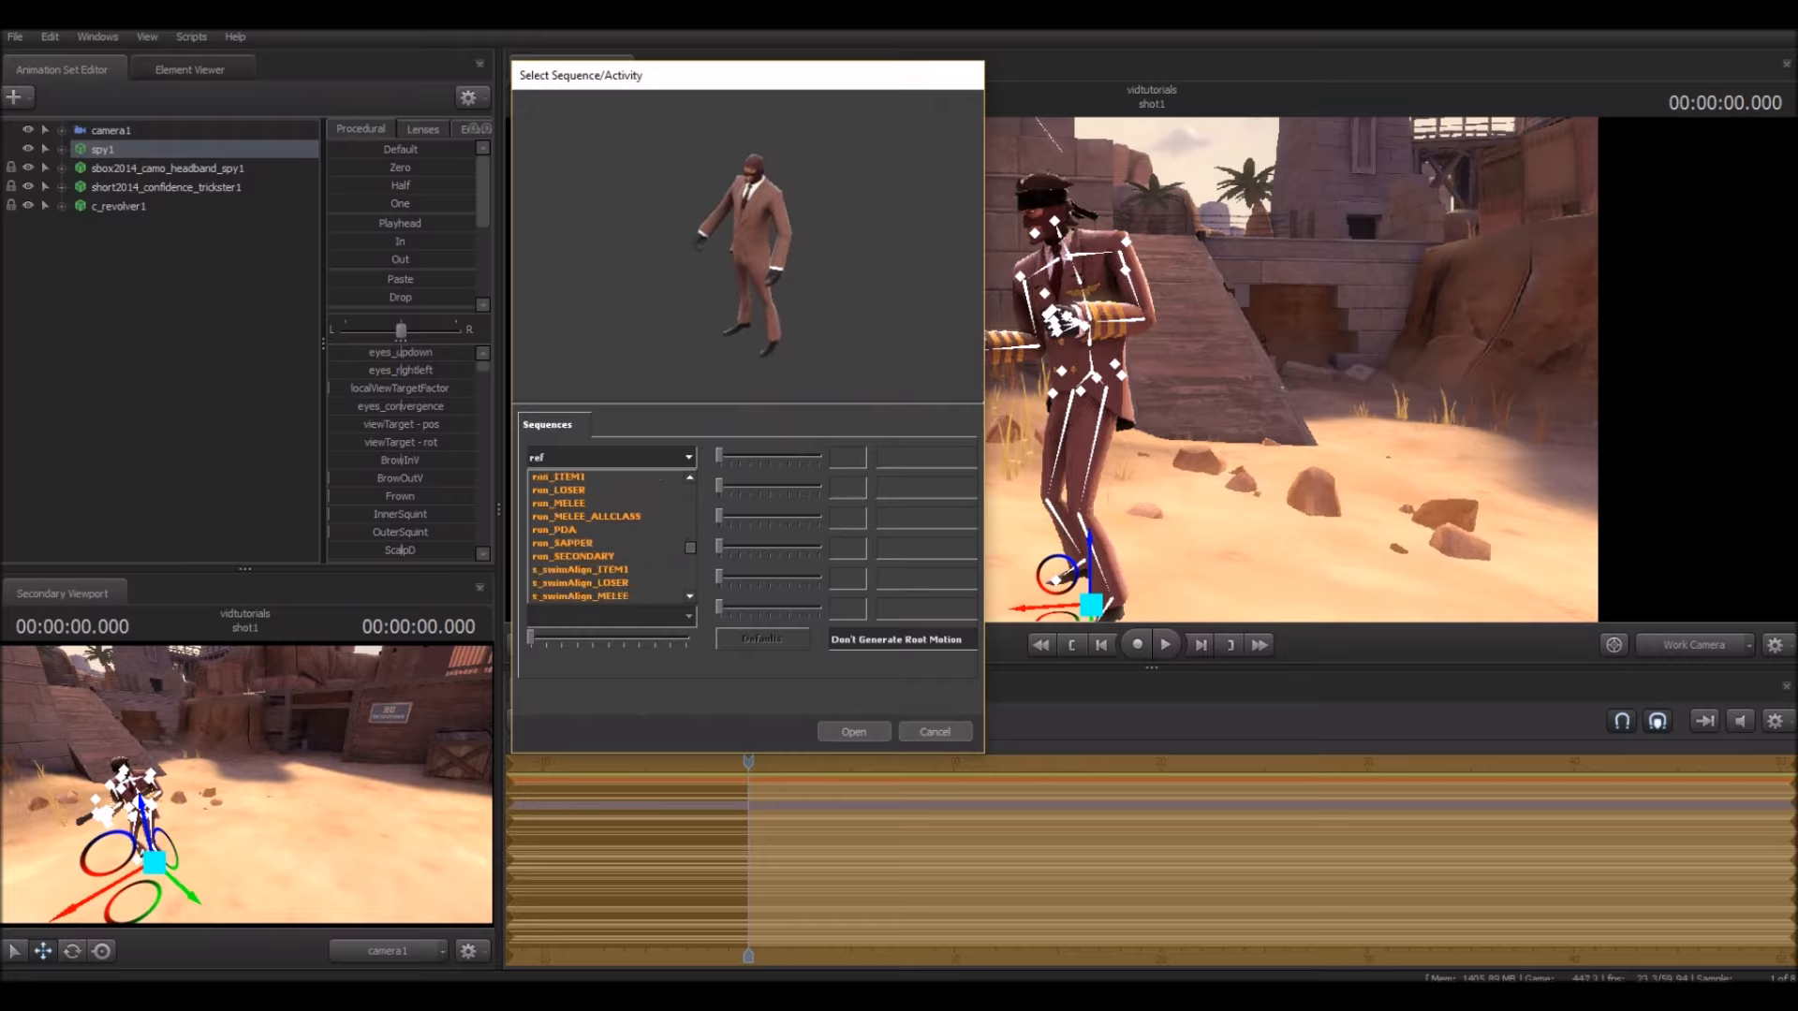
pyautogui.scroll(2, 608, 569)
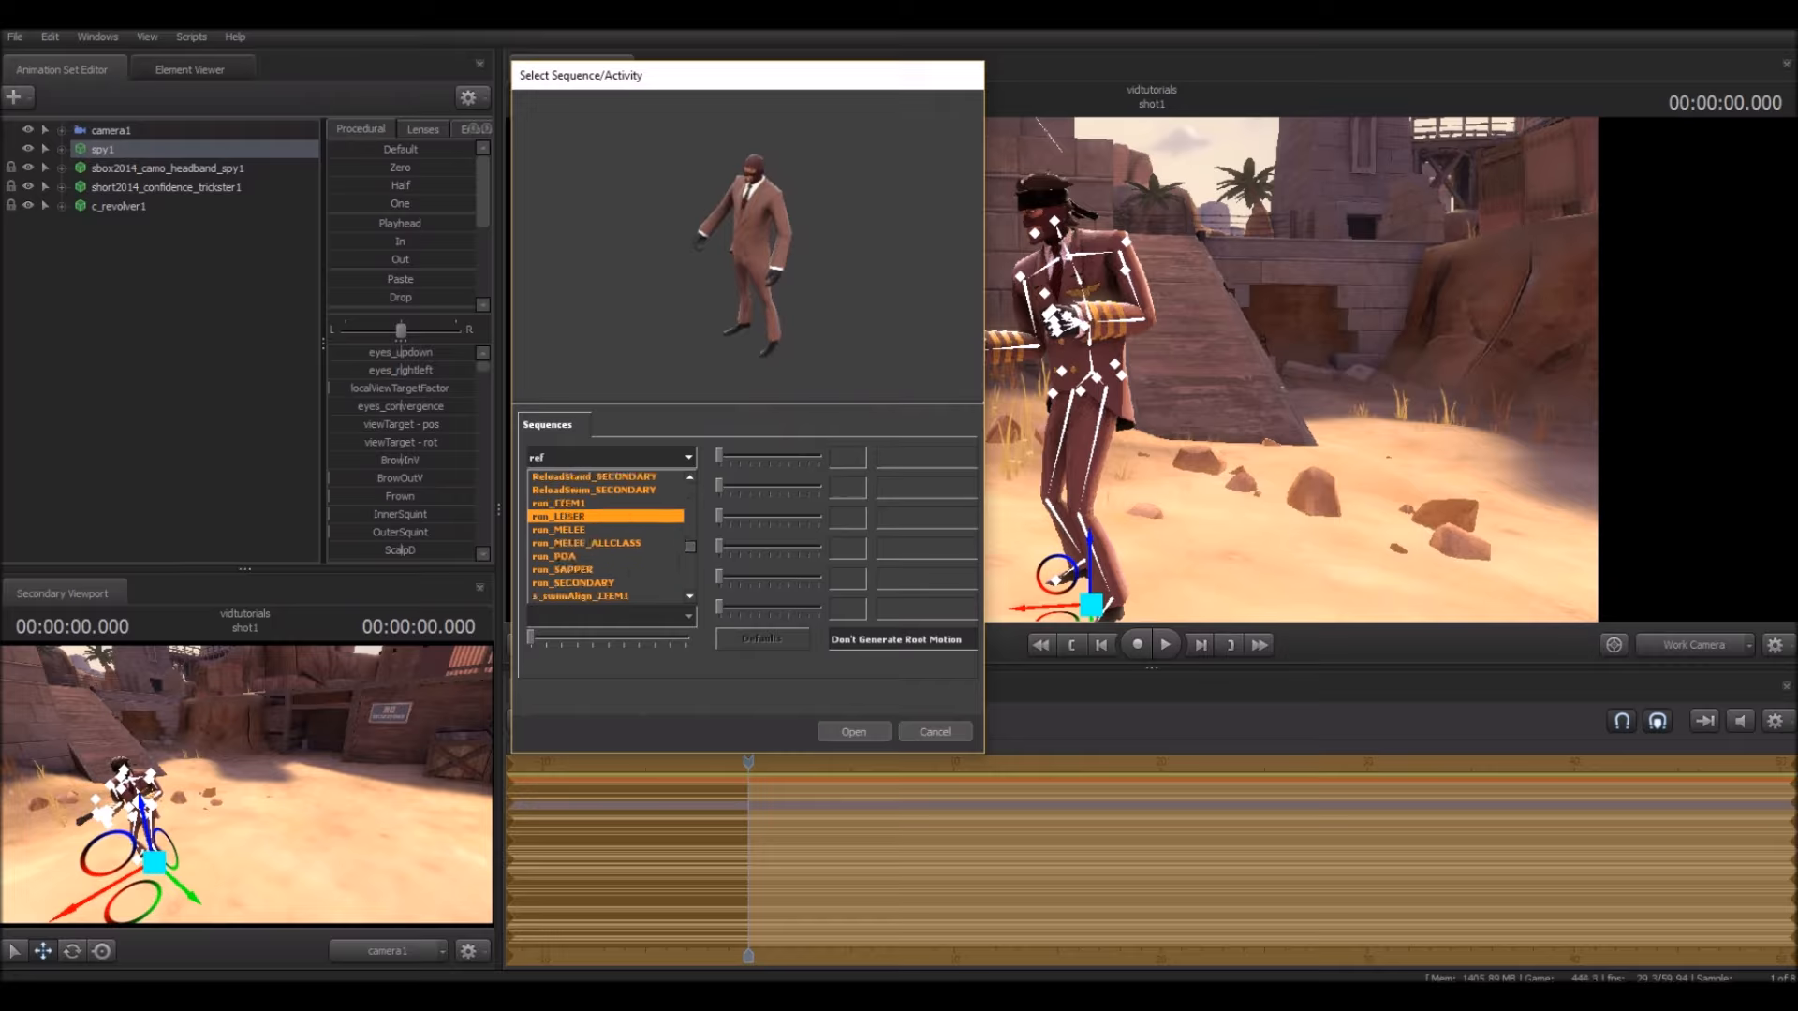
pyautogui.click(581, 582)
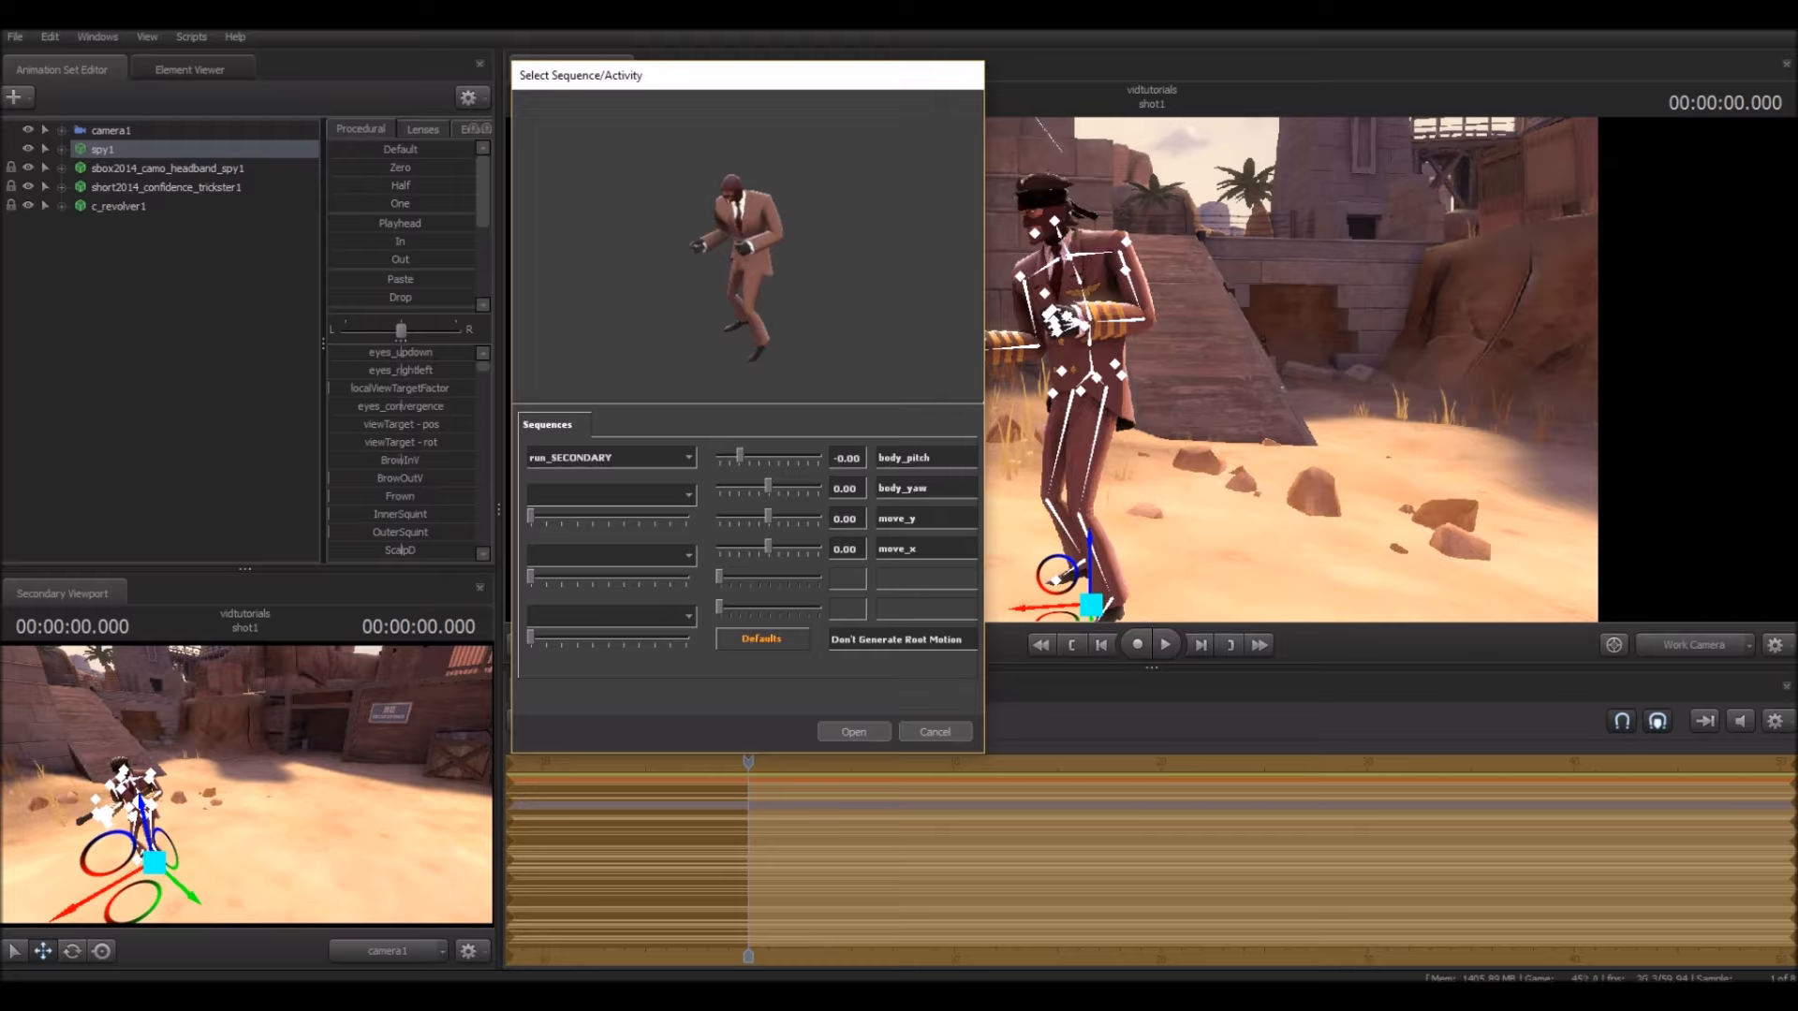
pyautogui.moveTo(773, 547); pyautogui.dragTo(817, 548)
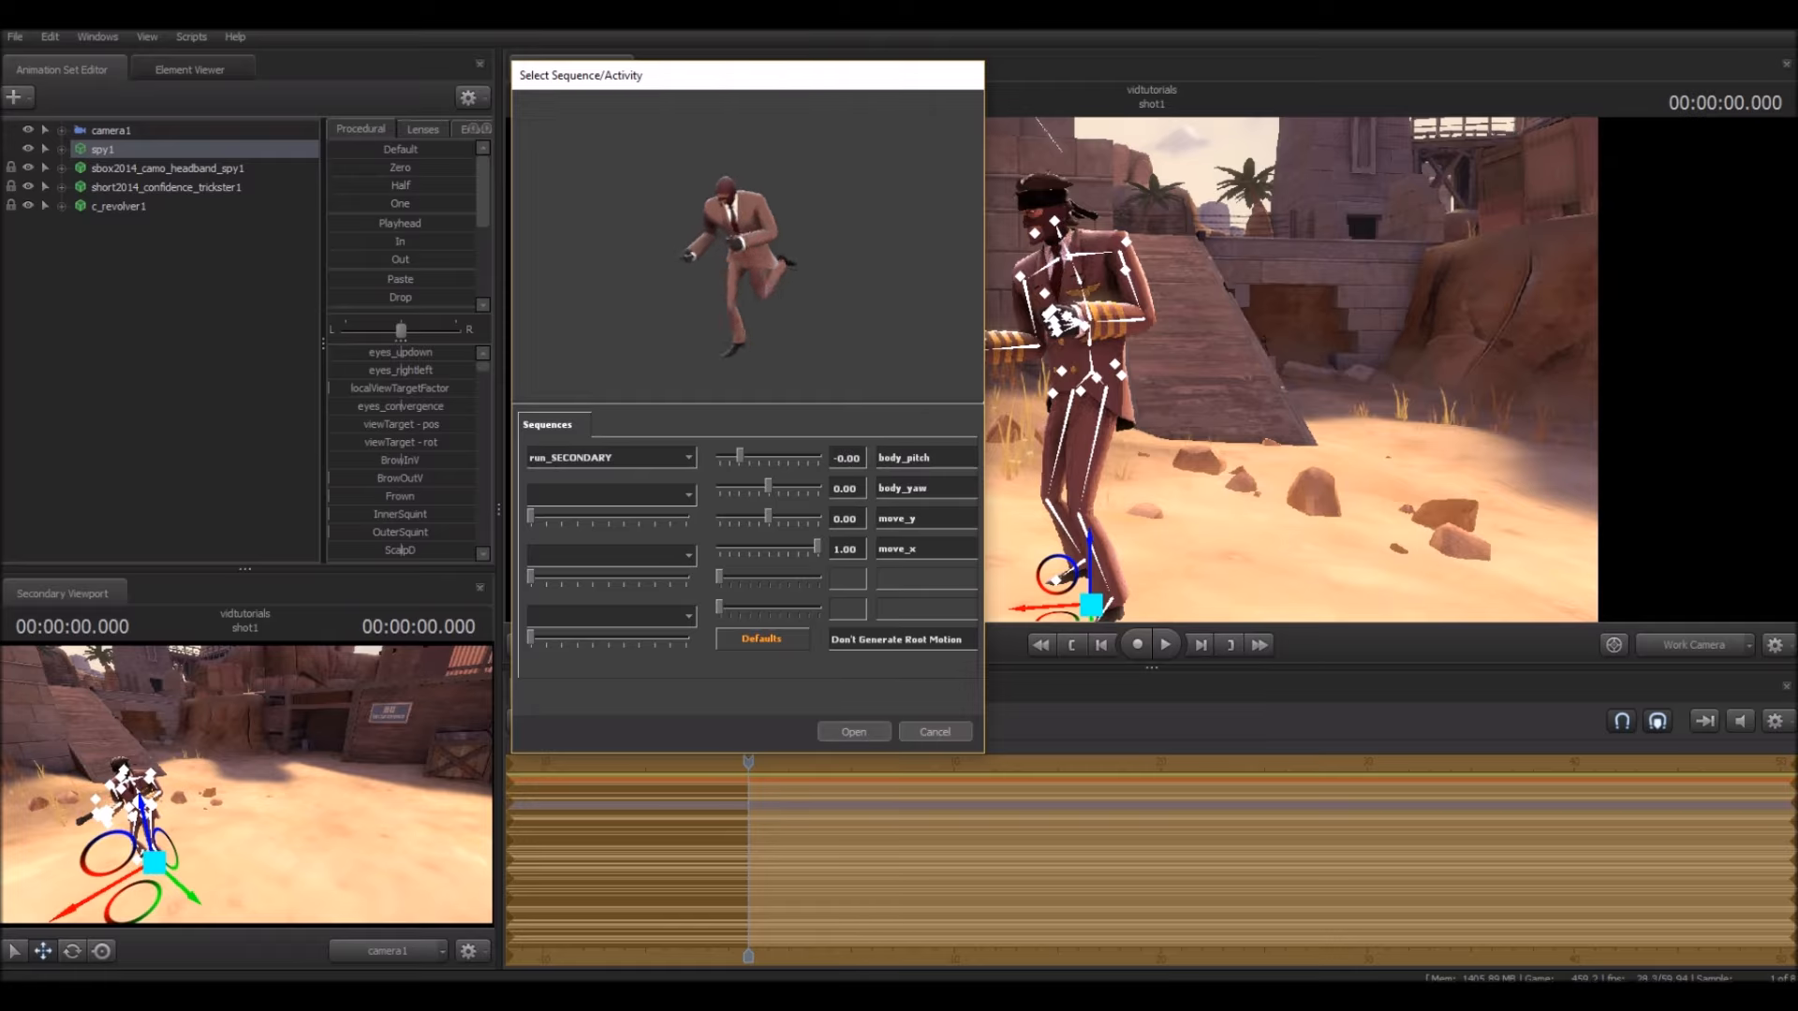
pyautogui.click(853, 731)
# Step: Examine the spy's running pose and revolver from the front and side with spy1 deselected
pyautogui.press('a')
pyautogui.moveTo(1151, 369); pyautogui.dragTo(1414, 370)
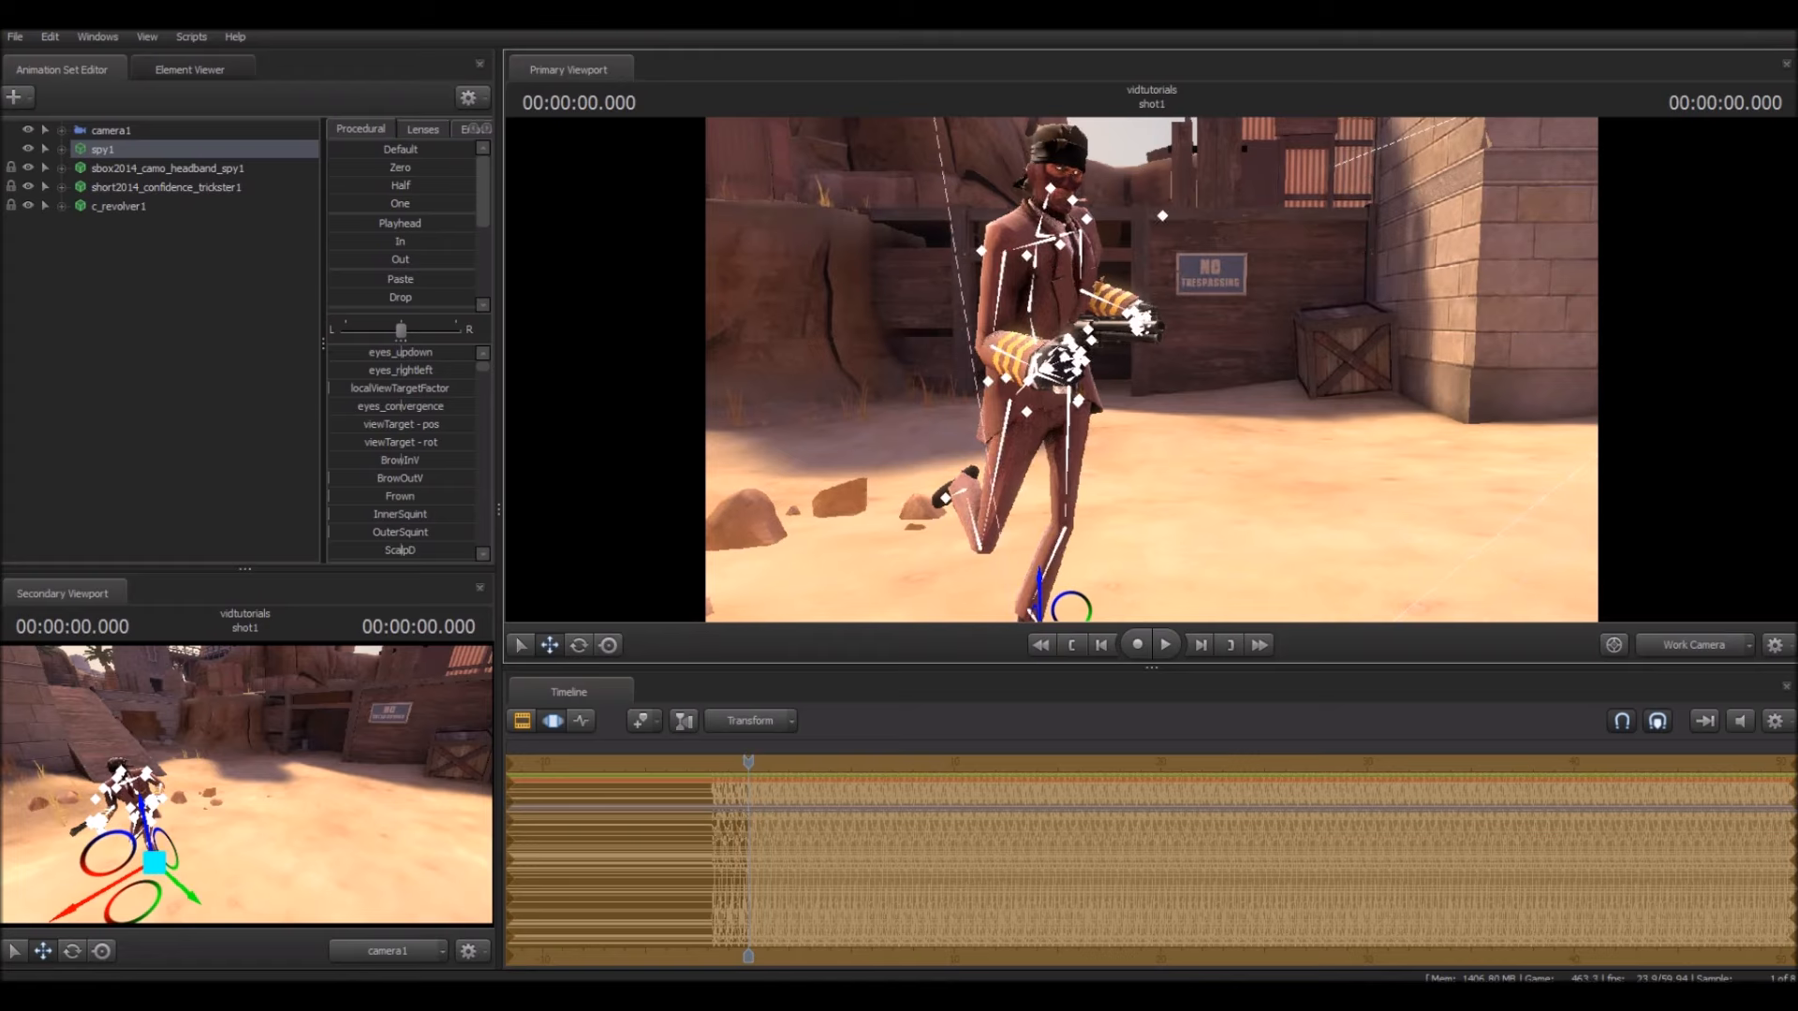
pyautogui.click(169, 356)
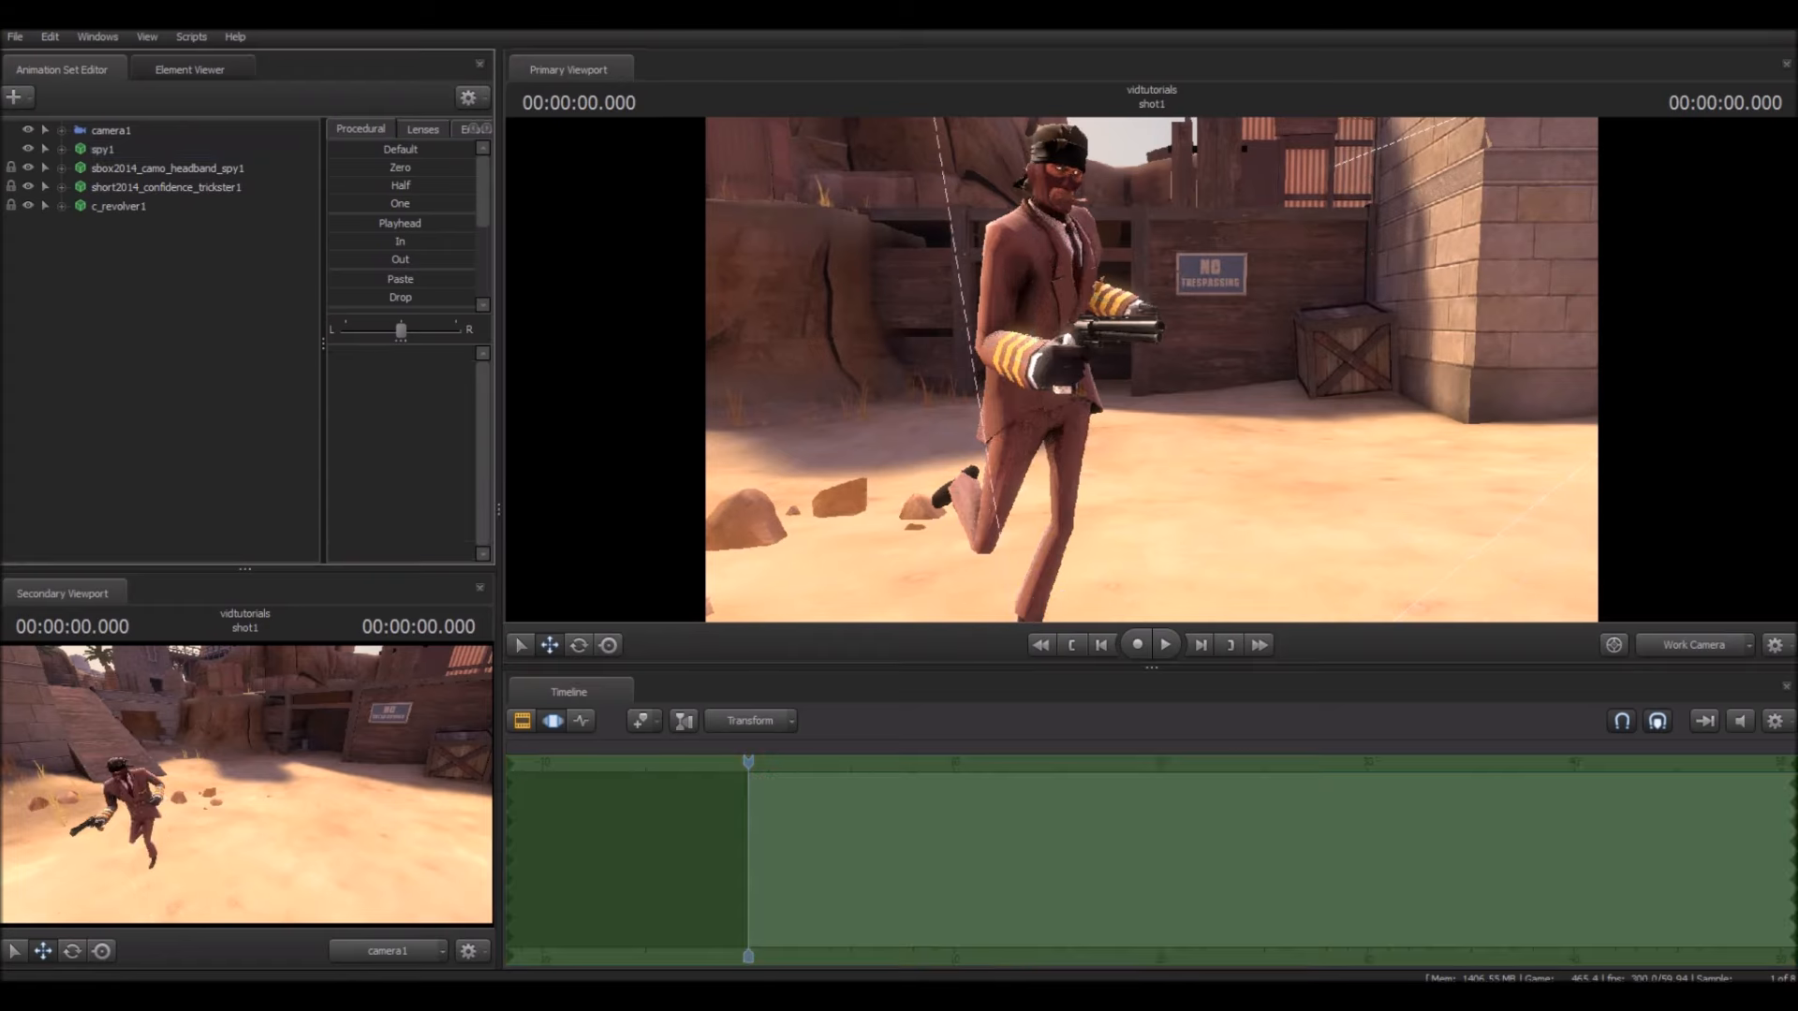
pyautogui.moveTo(1151, 370)
pyautogui.mouseDown()
pyautogui.moveTo(1133, 463)
pyautogui.moveTo(1180, 347)
pyautogui.moveTo(1058, 412)
pyautogui.moveTo(1090, 412)
pyautogui.moveTo(1137, 370)
pyautogui.mouseUp()
pyautogui.press('s')
pyautogui.press('w')
pyautogui.press('d')
pyautogui.press('w')
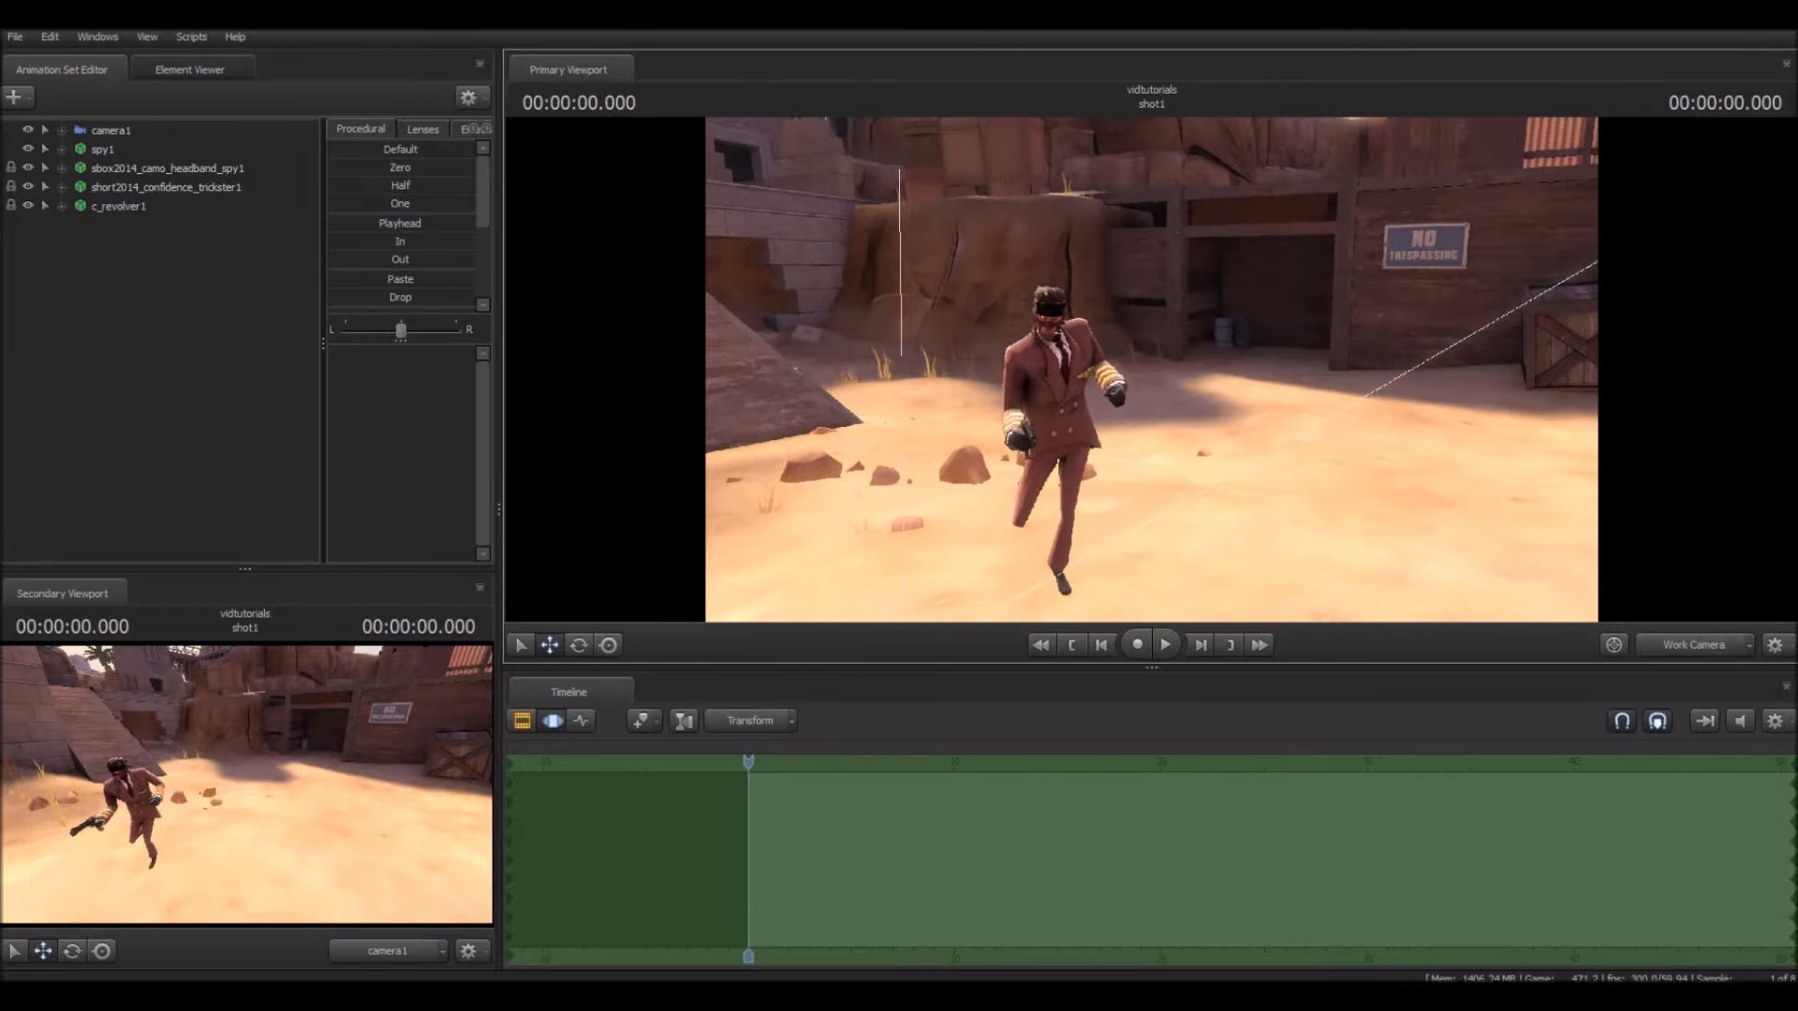
pyautogui.press('ctrl')
pyautogui.press('a')
pyautogui.moveTo(1023, 484); pyautogui.dragTo(1185, 520)
pyautogui.press('ctrl')
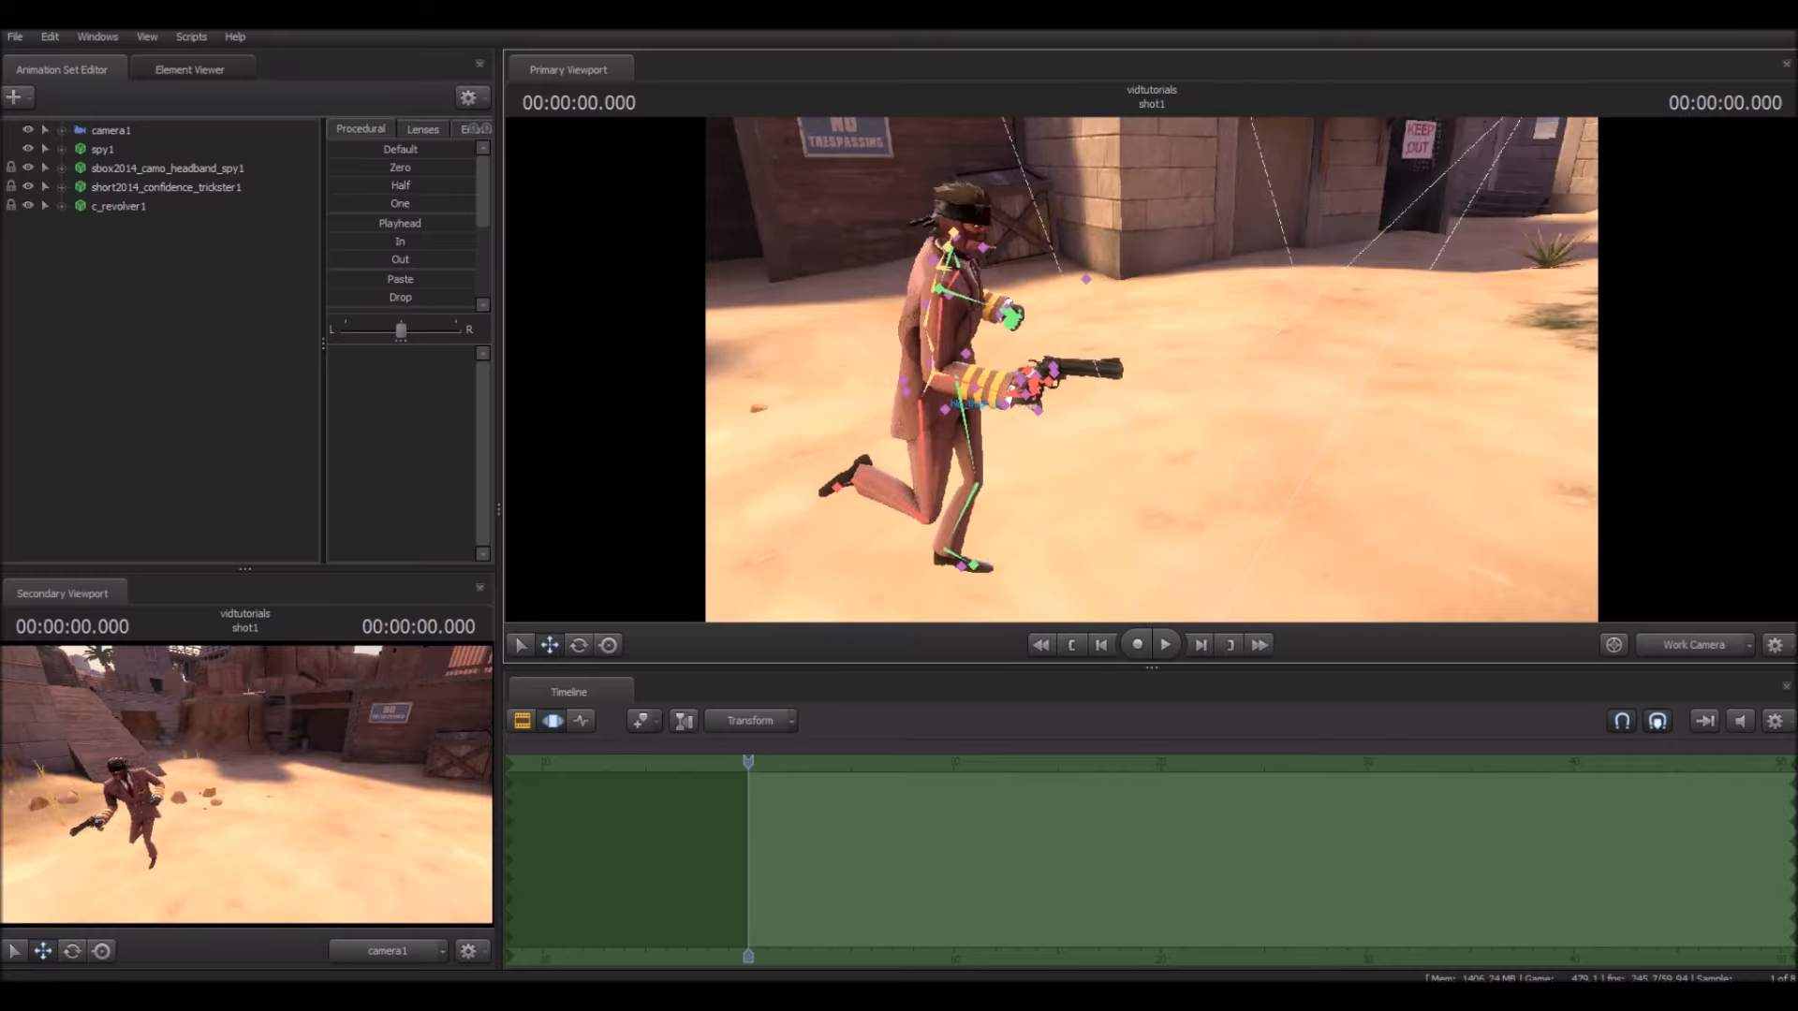
# Step: Move the spy by its rootTransform across the sand toward the brick wall, and rotate it about the vertical axis
pyautogui.click(62, 150)
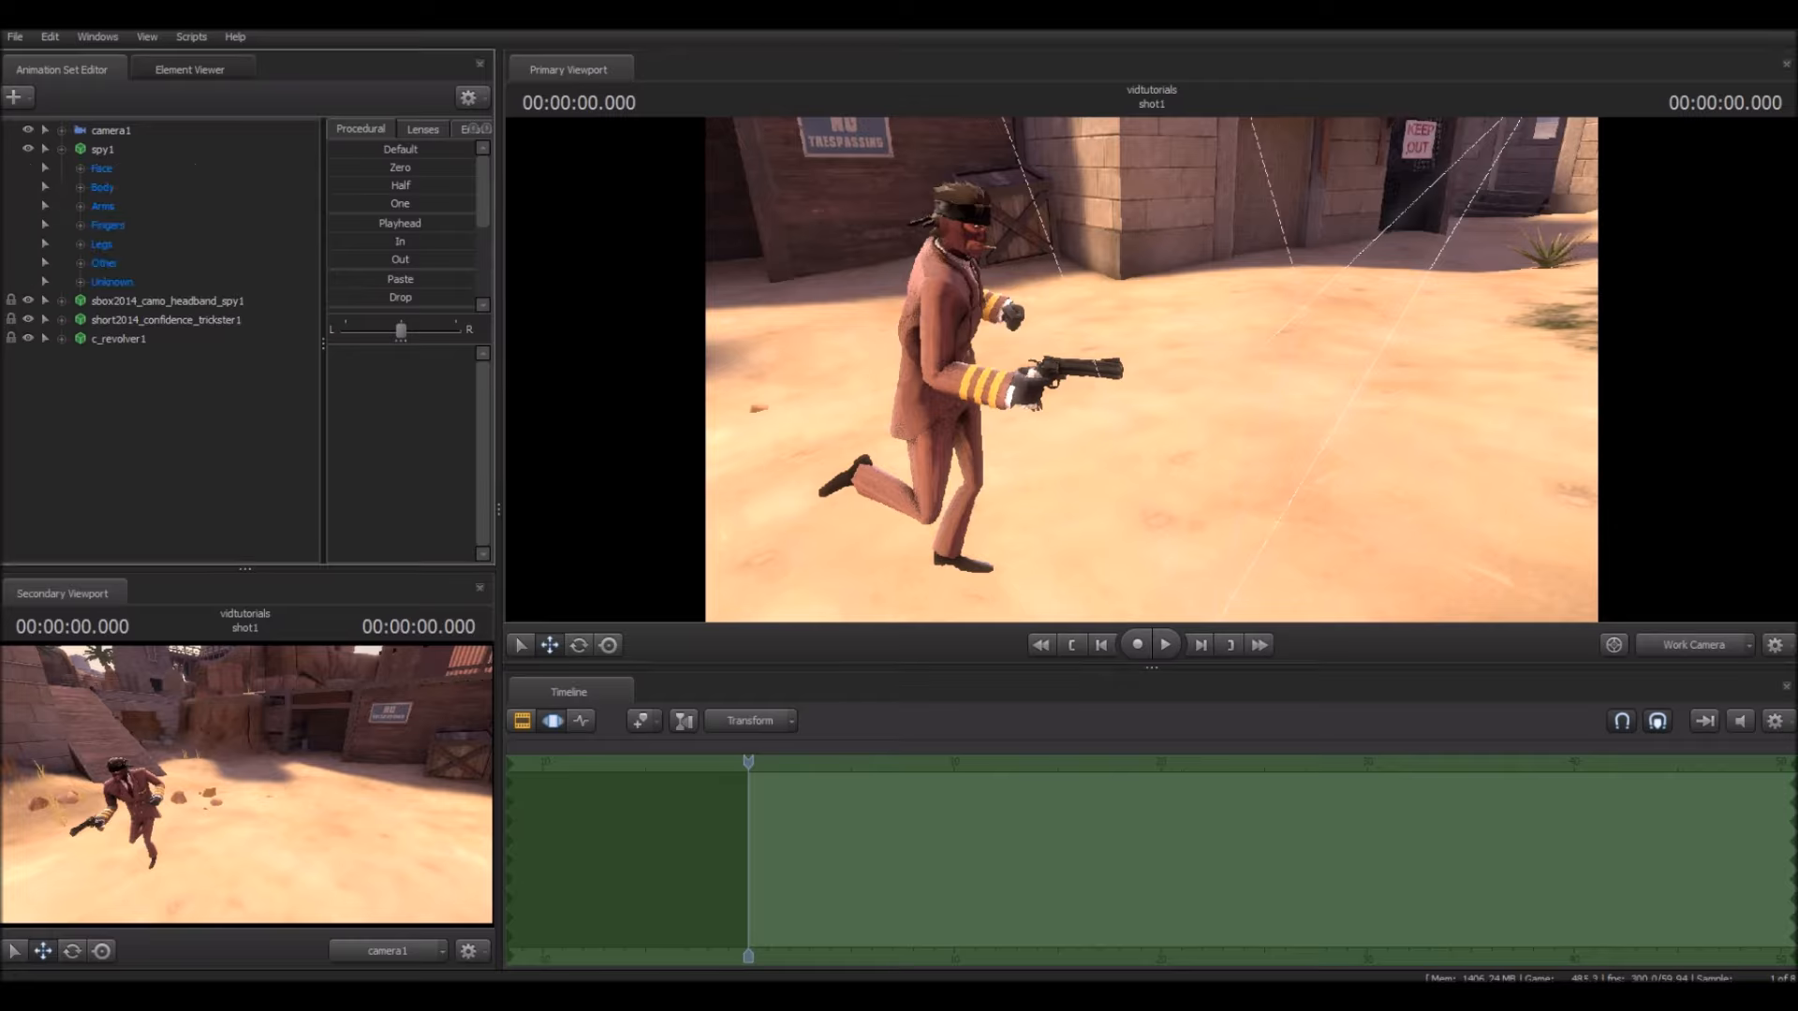
pyautogui.click(81, 187)
pyautogui.click(81, 187)
pyautogui.click(80, 188)
pyautogui.click(143, 206)
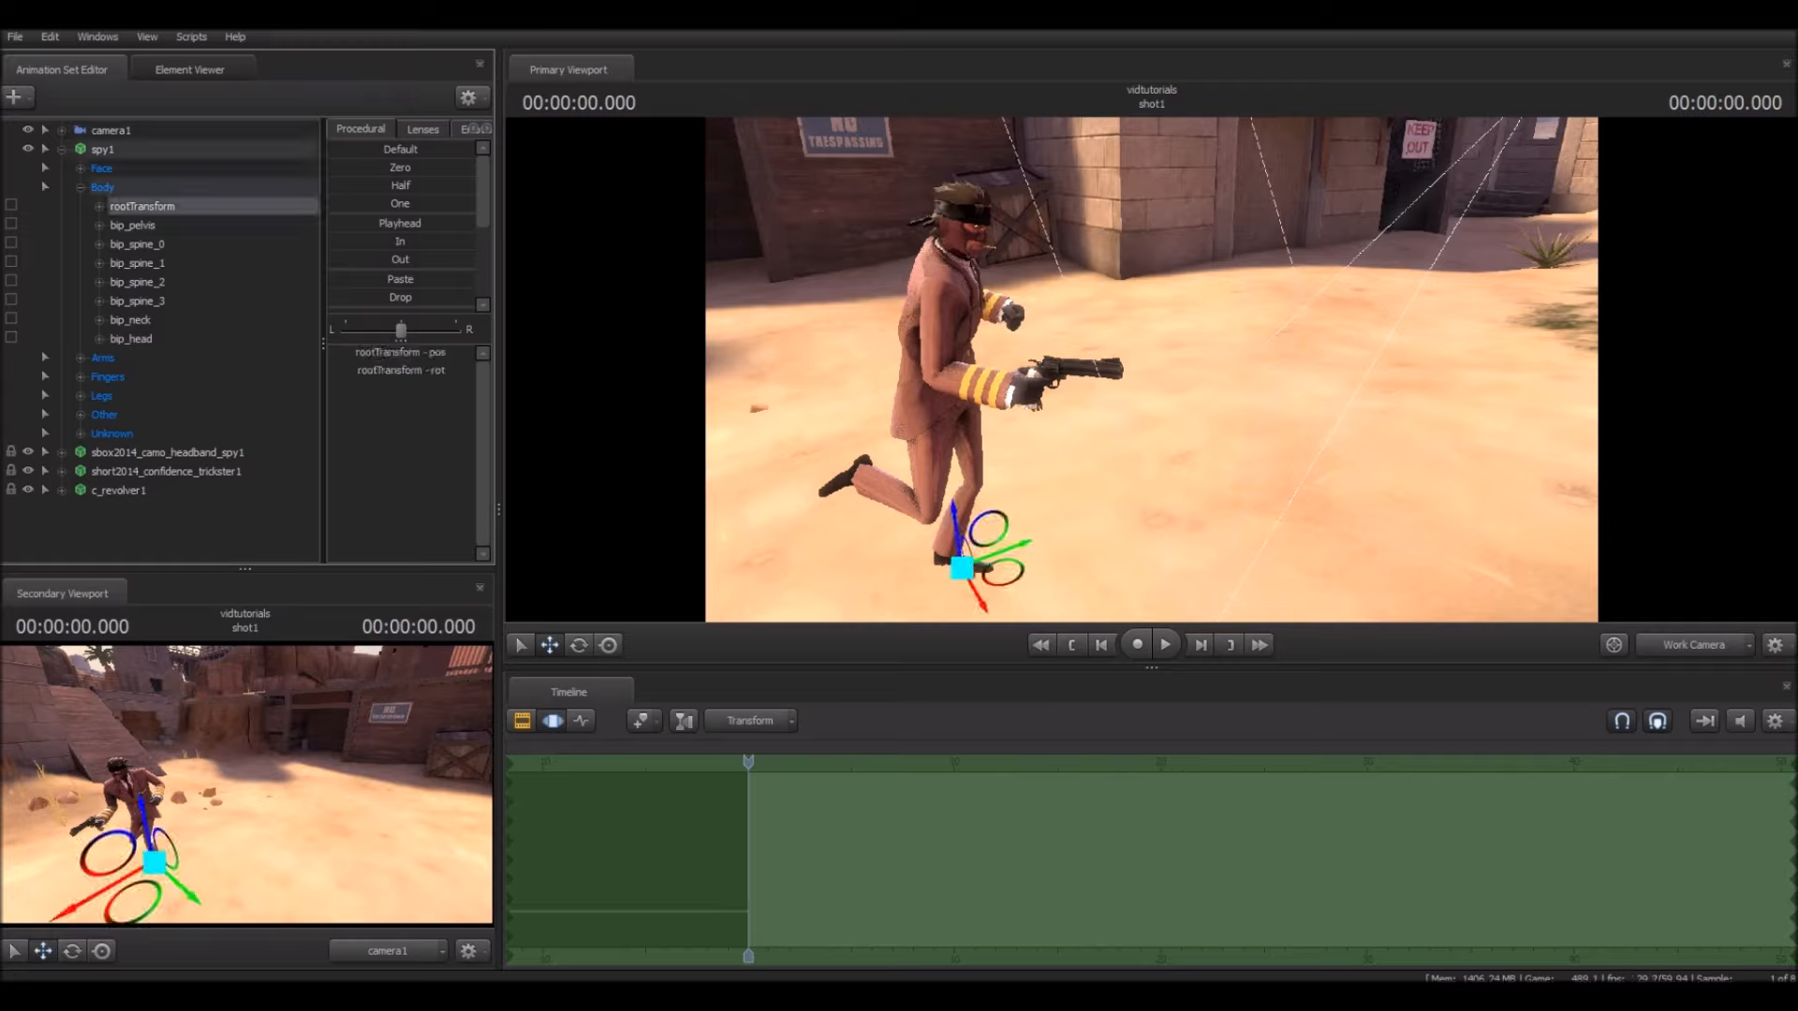
pyautogui.moveTo(962, 567); pyautogui.dragTo(1190, 380)
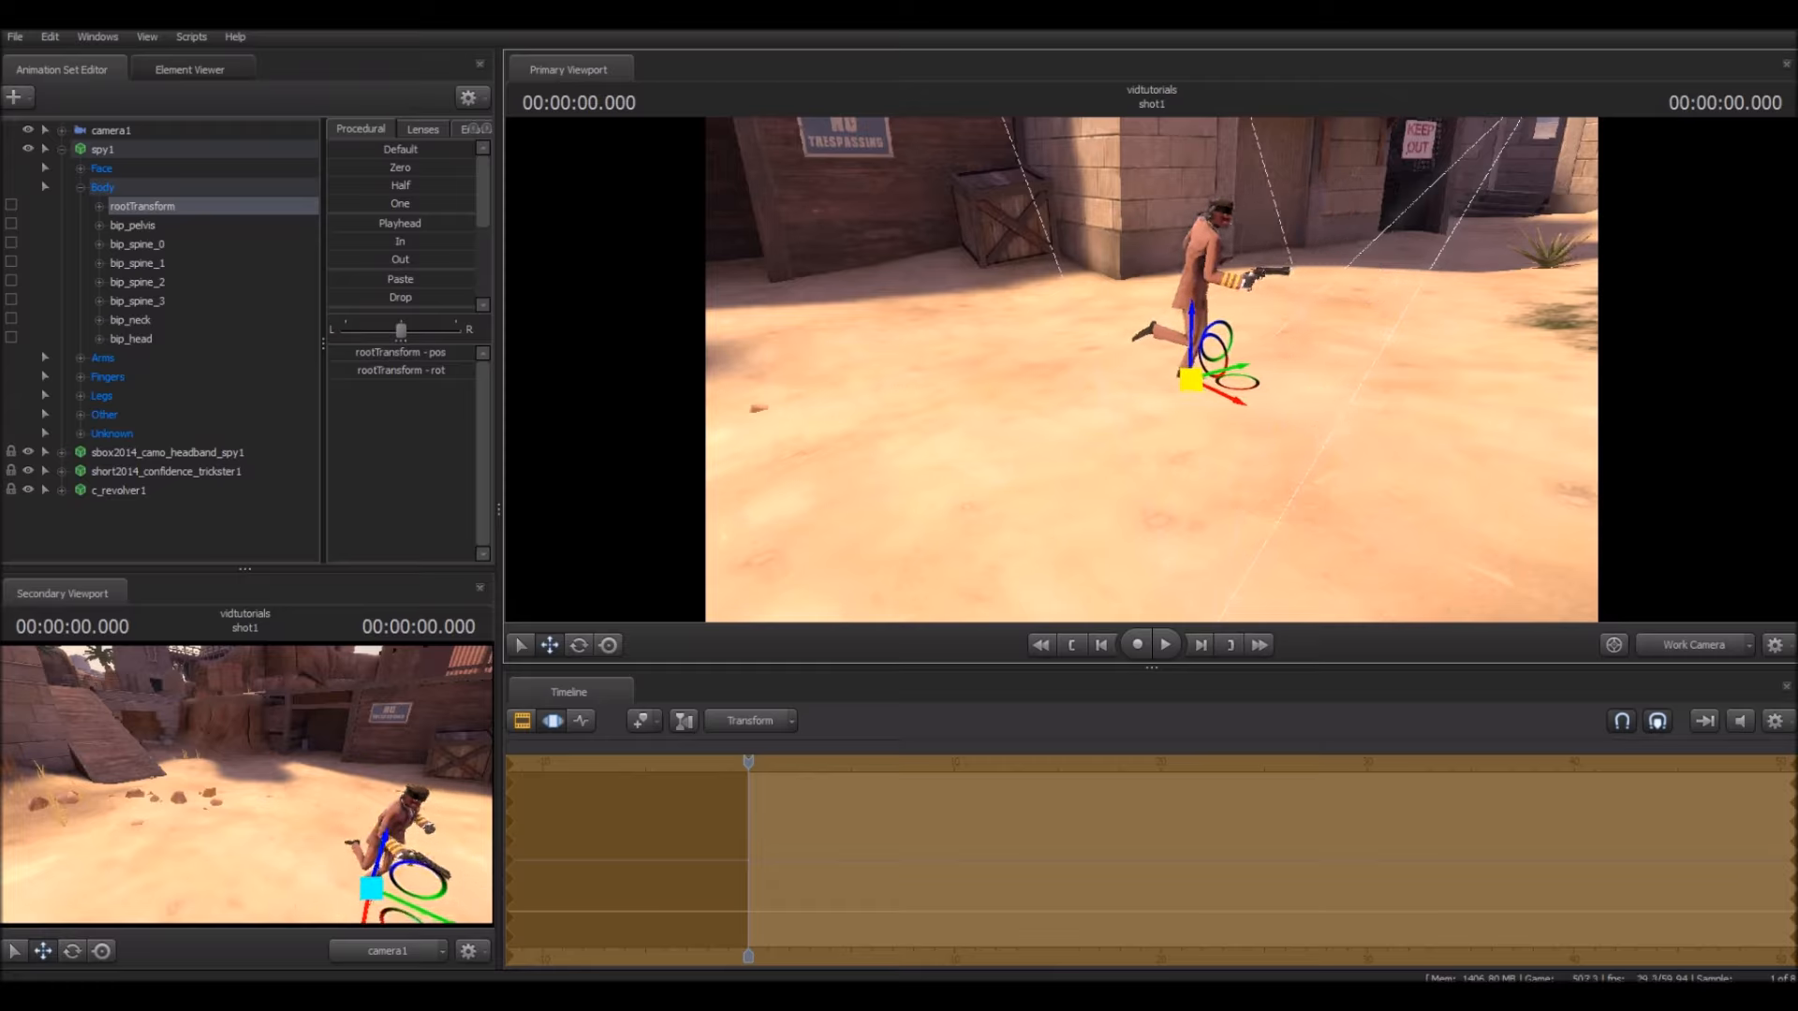
pyautogui.press('e')
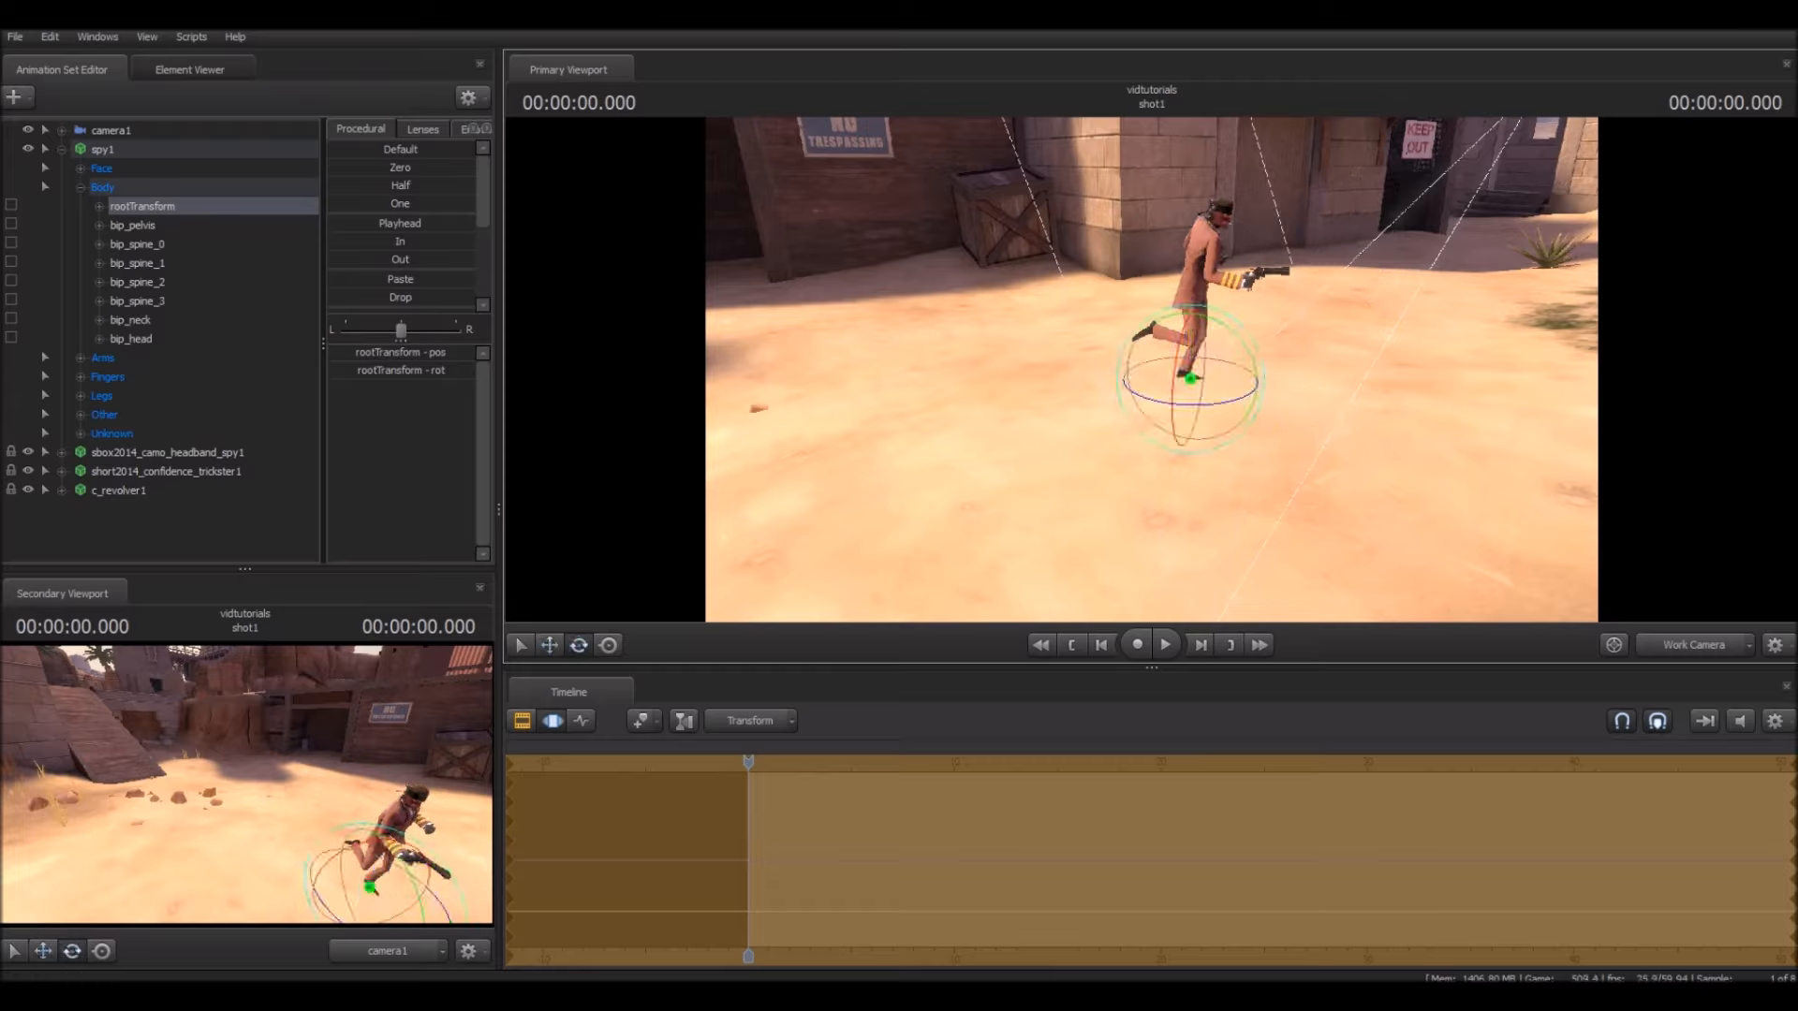
pyautogui.moveTo(1229, 401); pyautogui.dragTo(1160, 403)
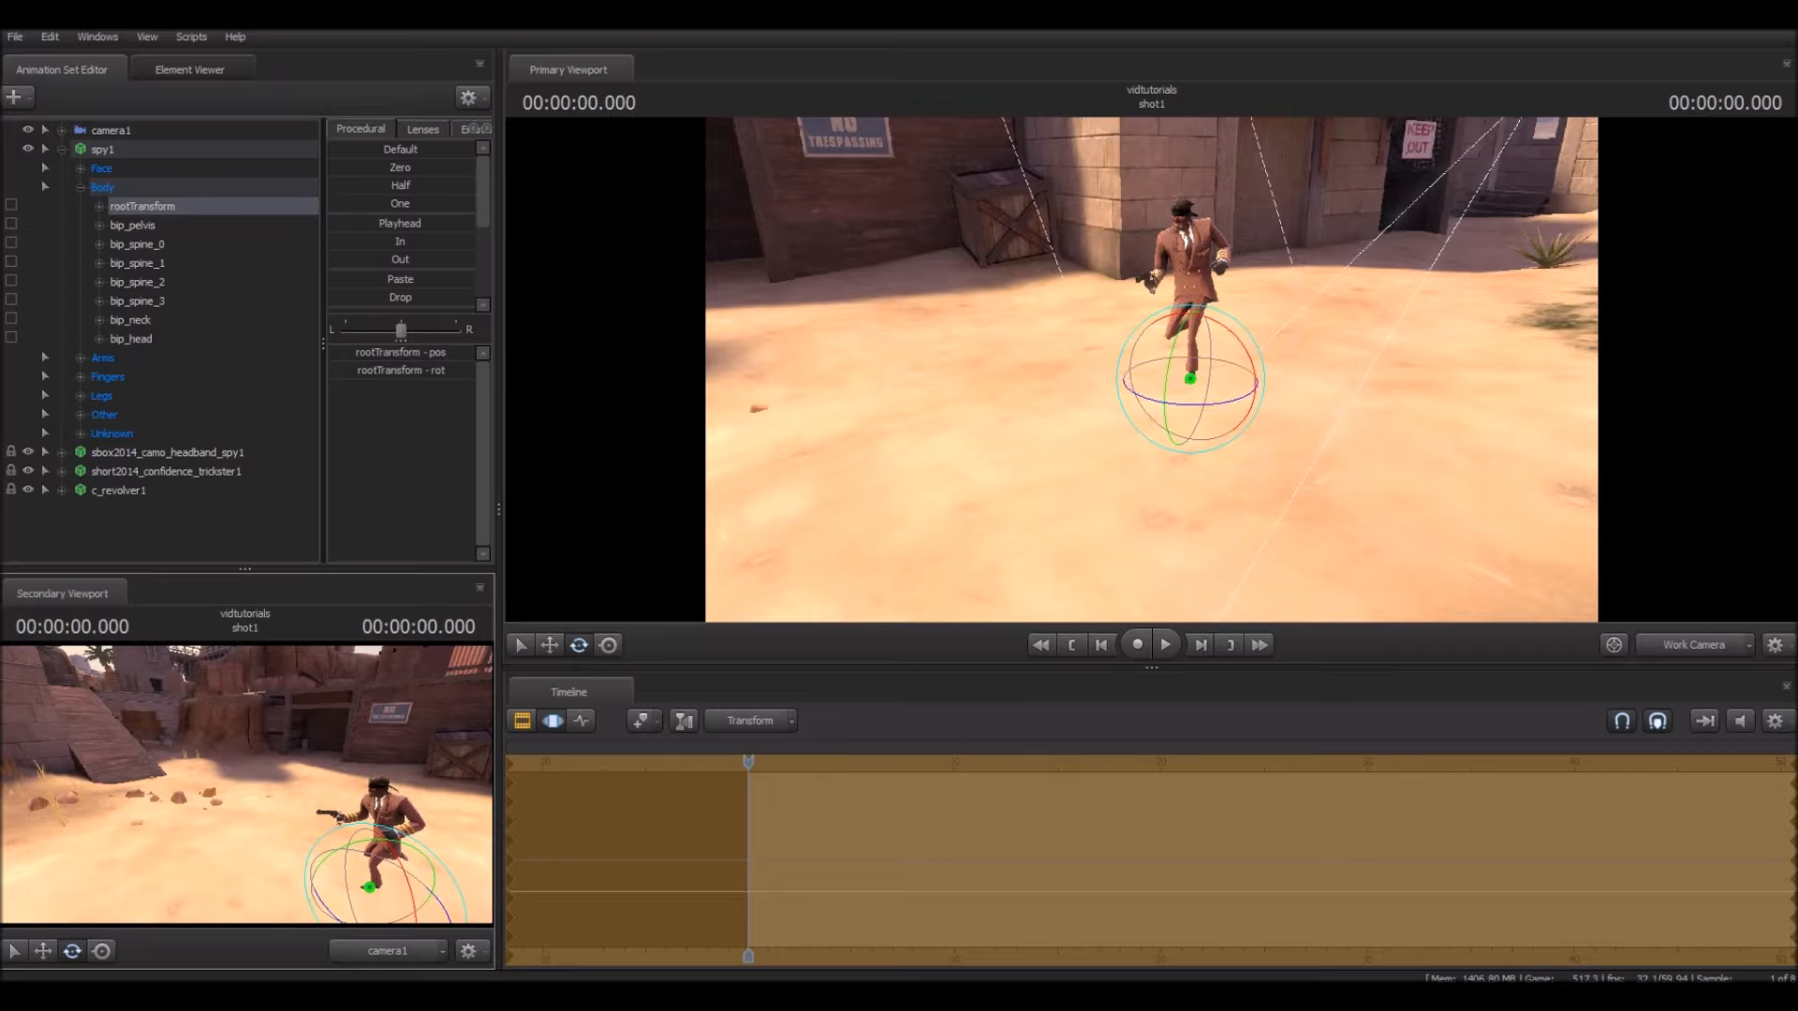
# Step: Reposition camera1 for a close side shot of the spy holding the revolver
pyautogui.click(110, 130)
pyautogui.moveTo(245, 785); pyautogui.dragTo(206, 759)
pyautogui.press('w')
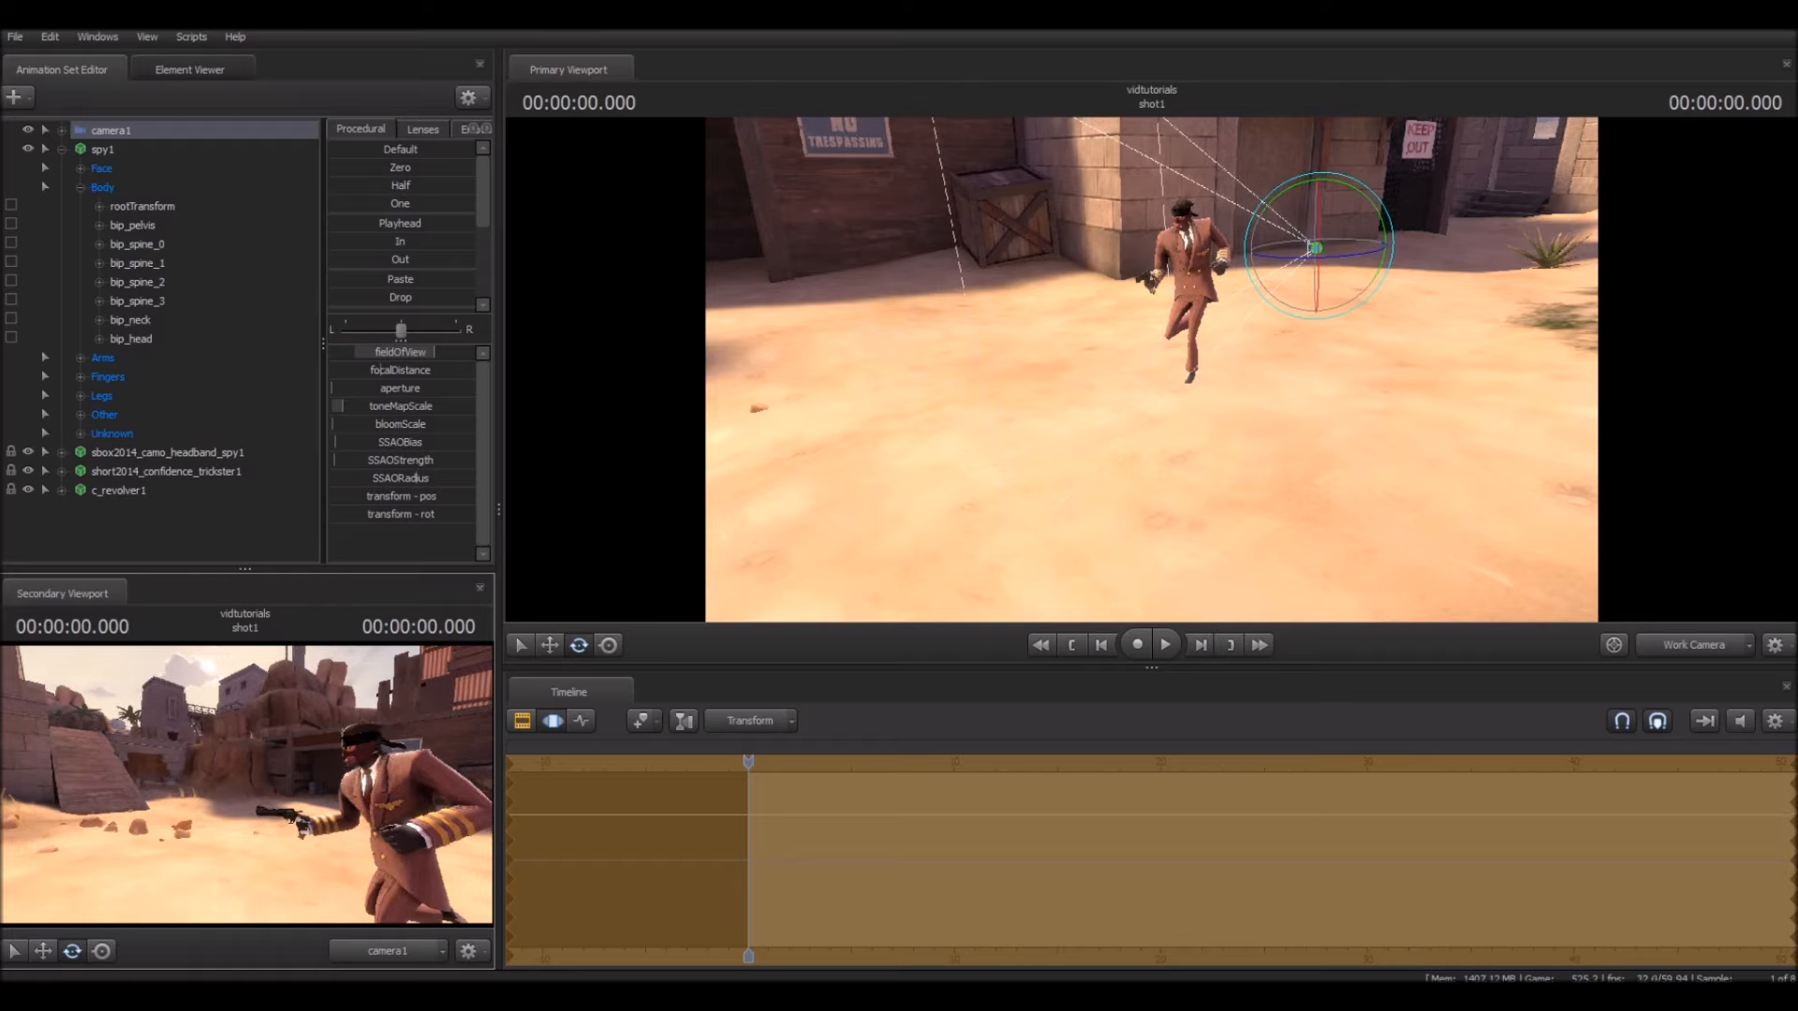
# Step: Rotate the spy's rootTransform so it faces camera1, and reframe the camera around the spy and the revolver
pyautogui.click(142, 206)
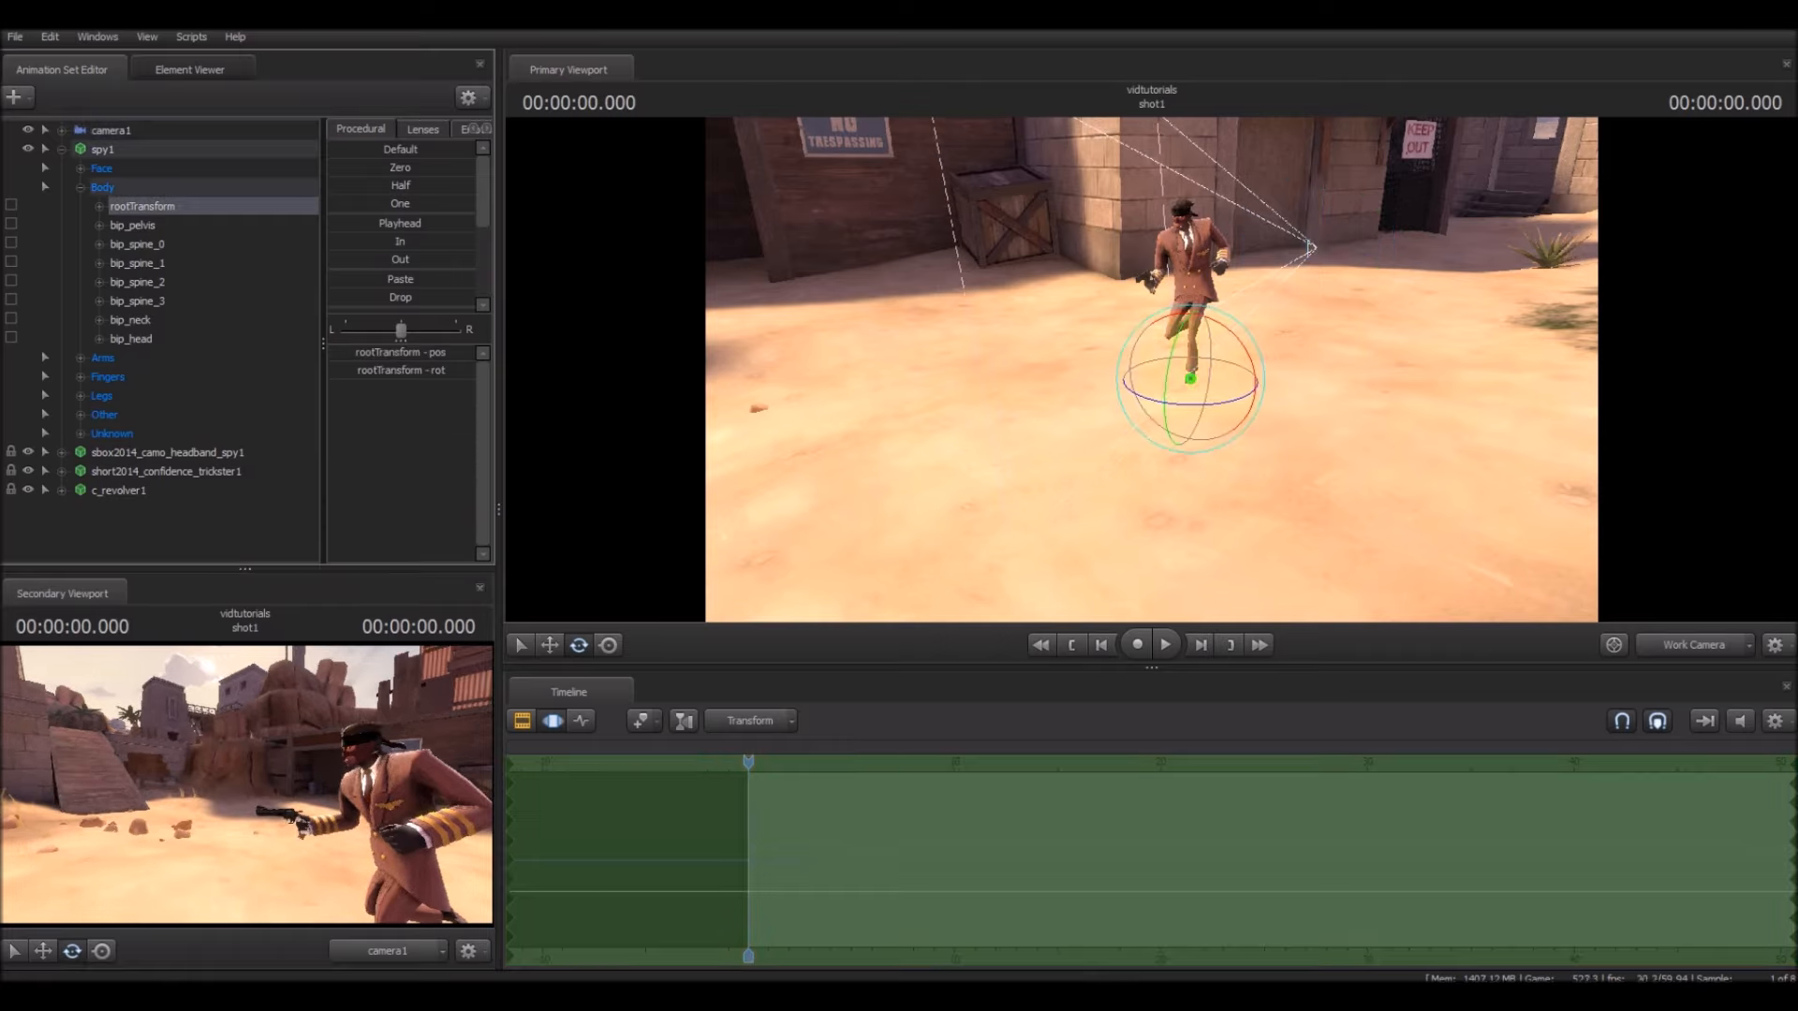
pyautogui.moveTo(1182, 405); pyautogui.dragTo(1221, 402)
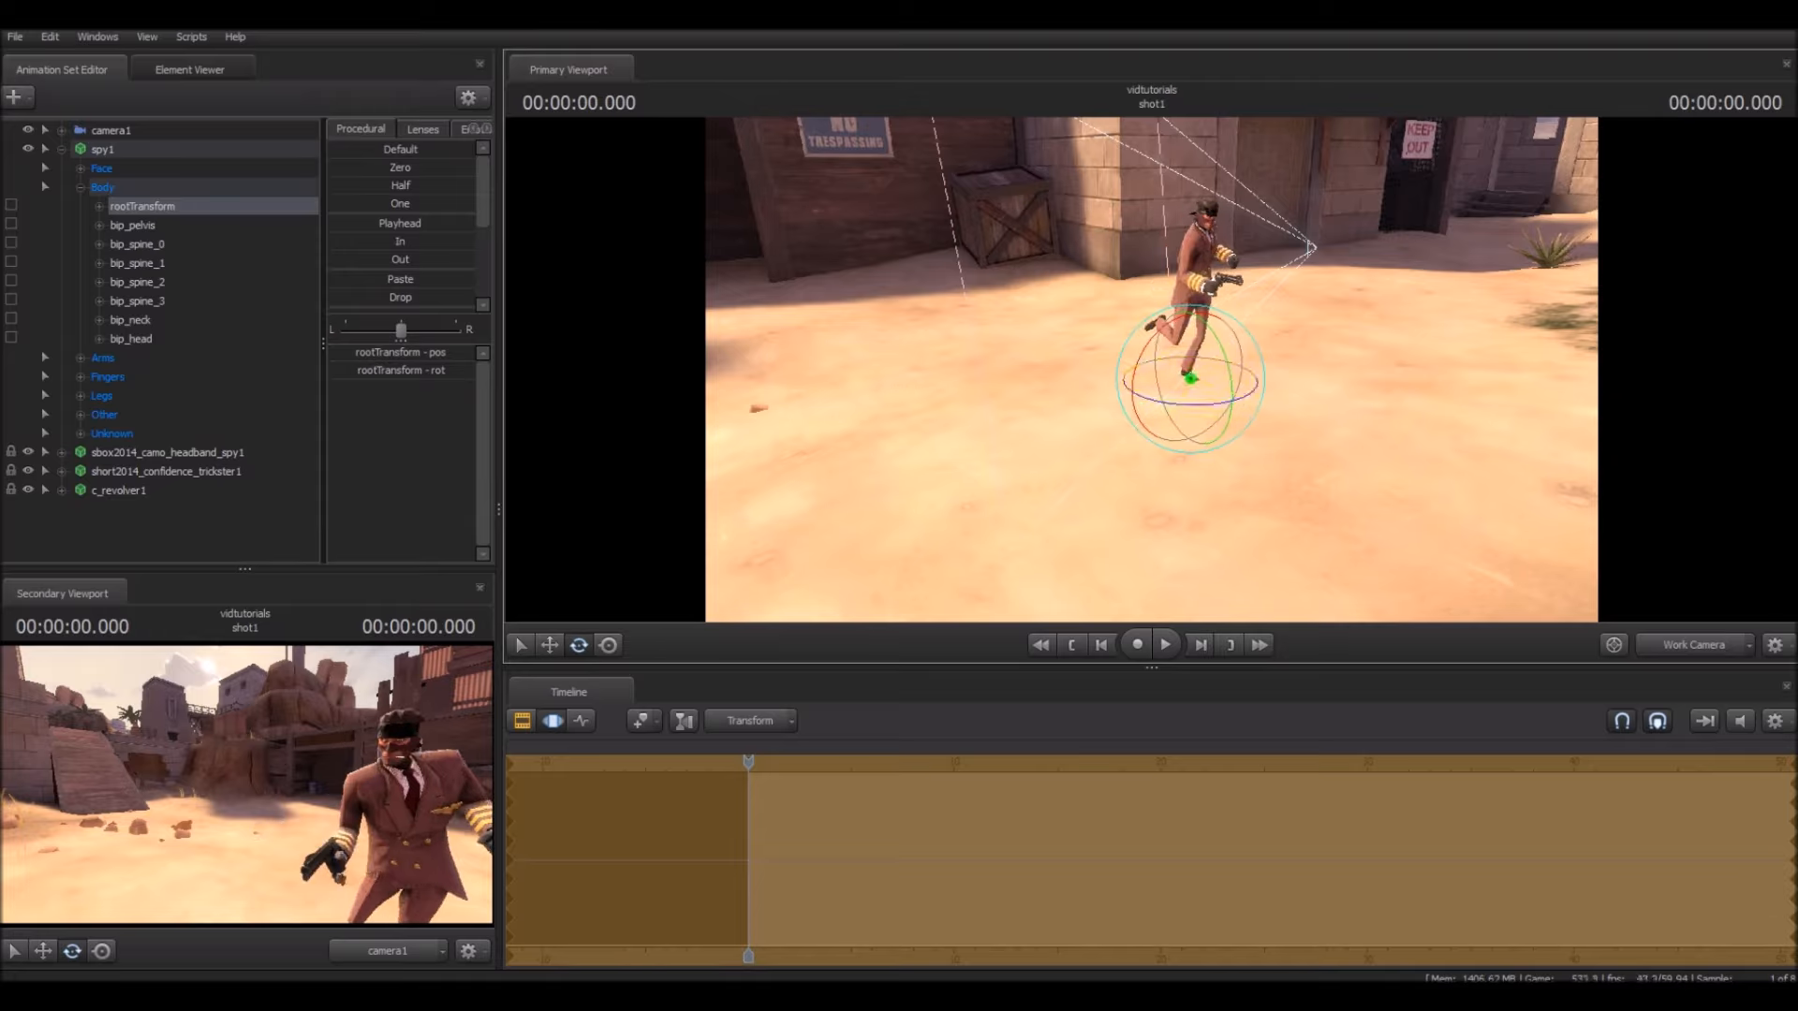
pyautogui.click(110, 130)
pyautogui.moveTo(245, 785)
pyautogui.mouseDown()
pyautogui.moveTo(285, 796)
pyautogui.moveTo(231, 794)
pyautogui.moveTo(253, 809)
pyautogui.mouseUp()
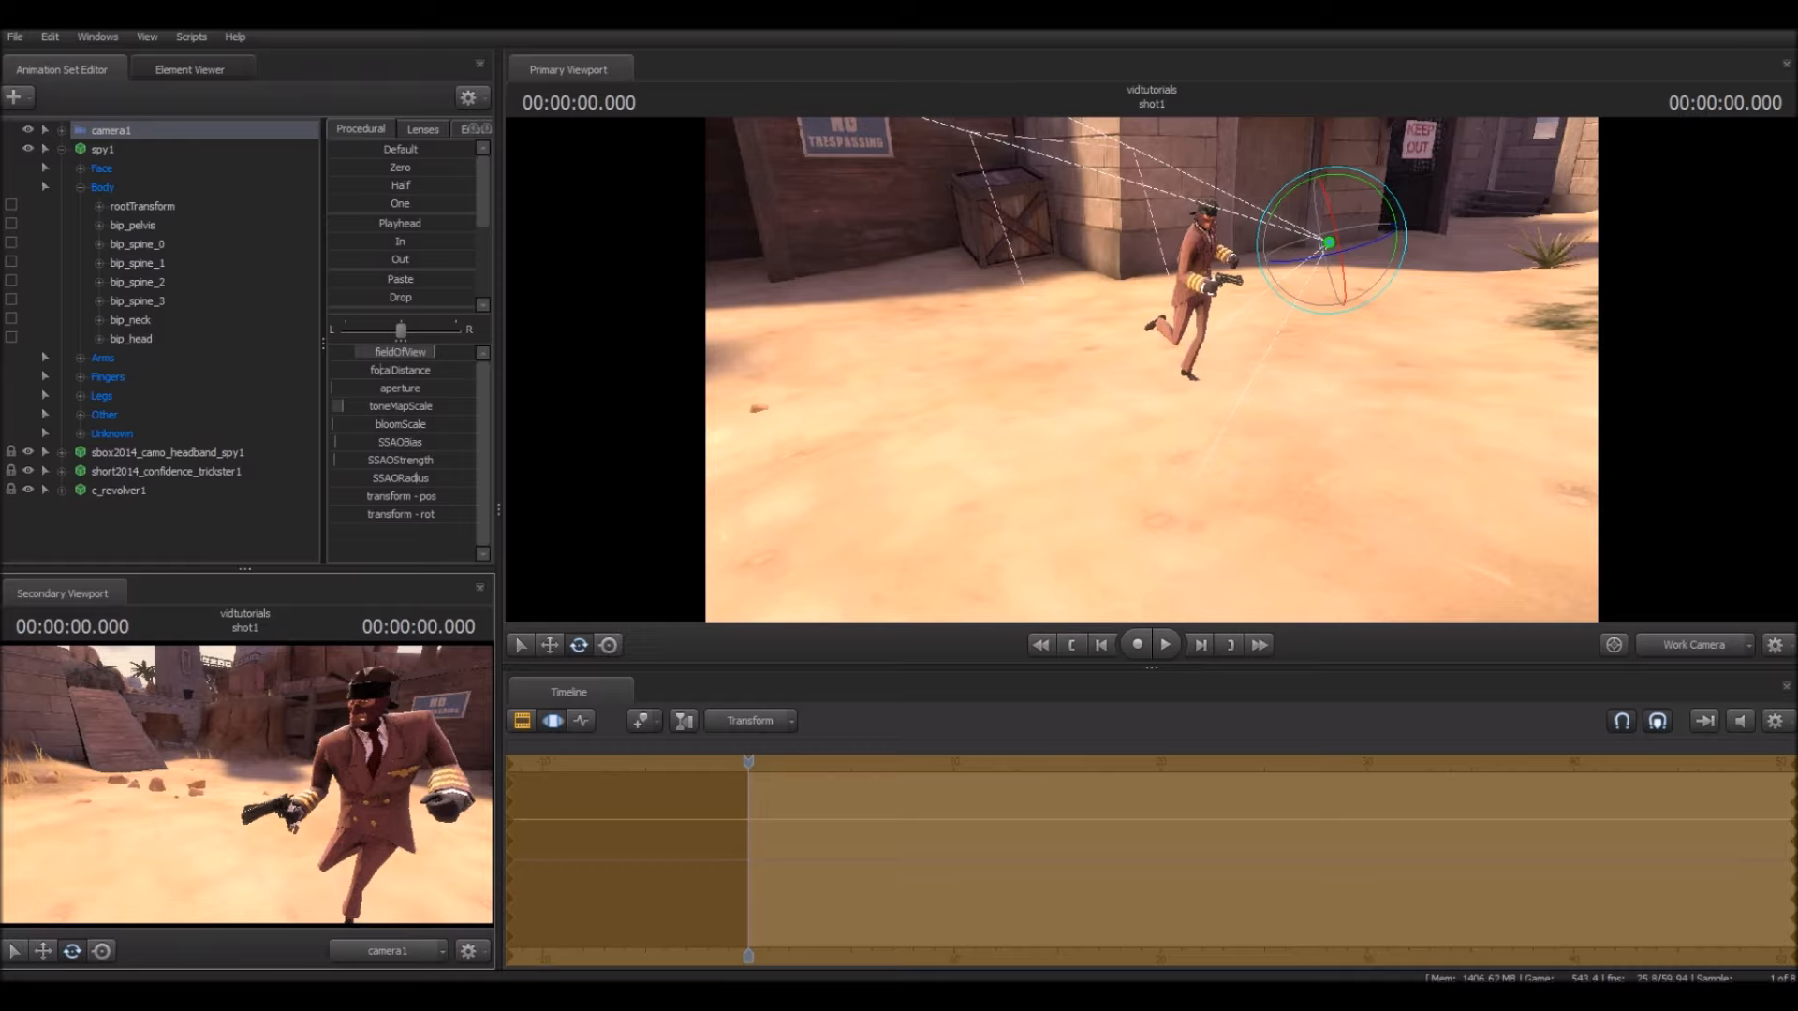
# Step: Play the run animation to 00:00:02.102 and collapse the Body and spy1 control groups
pyautogui.press('space')
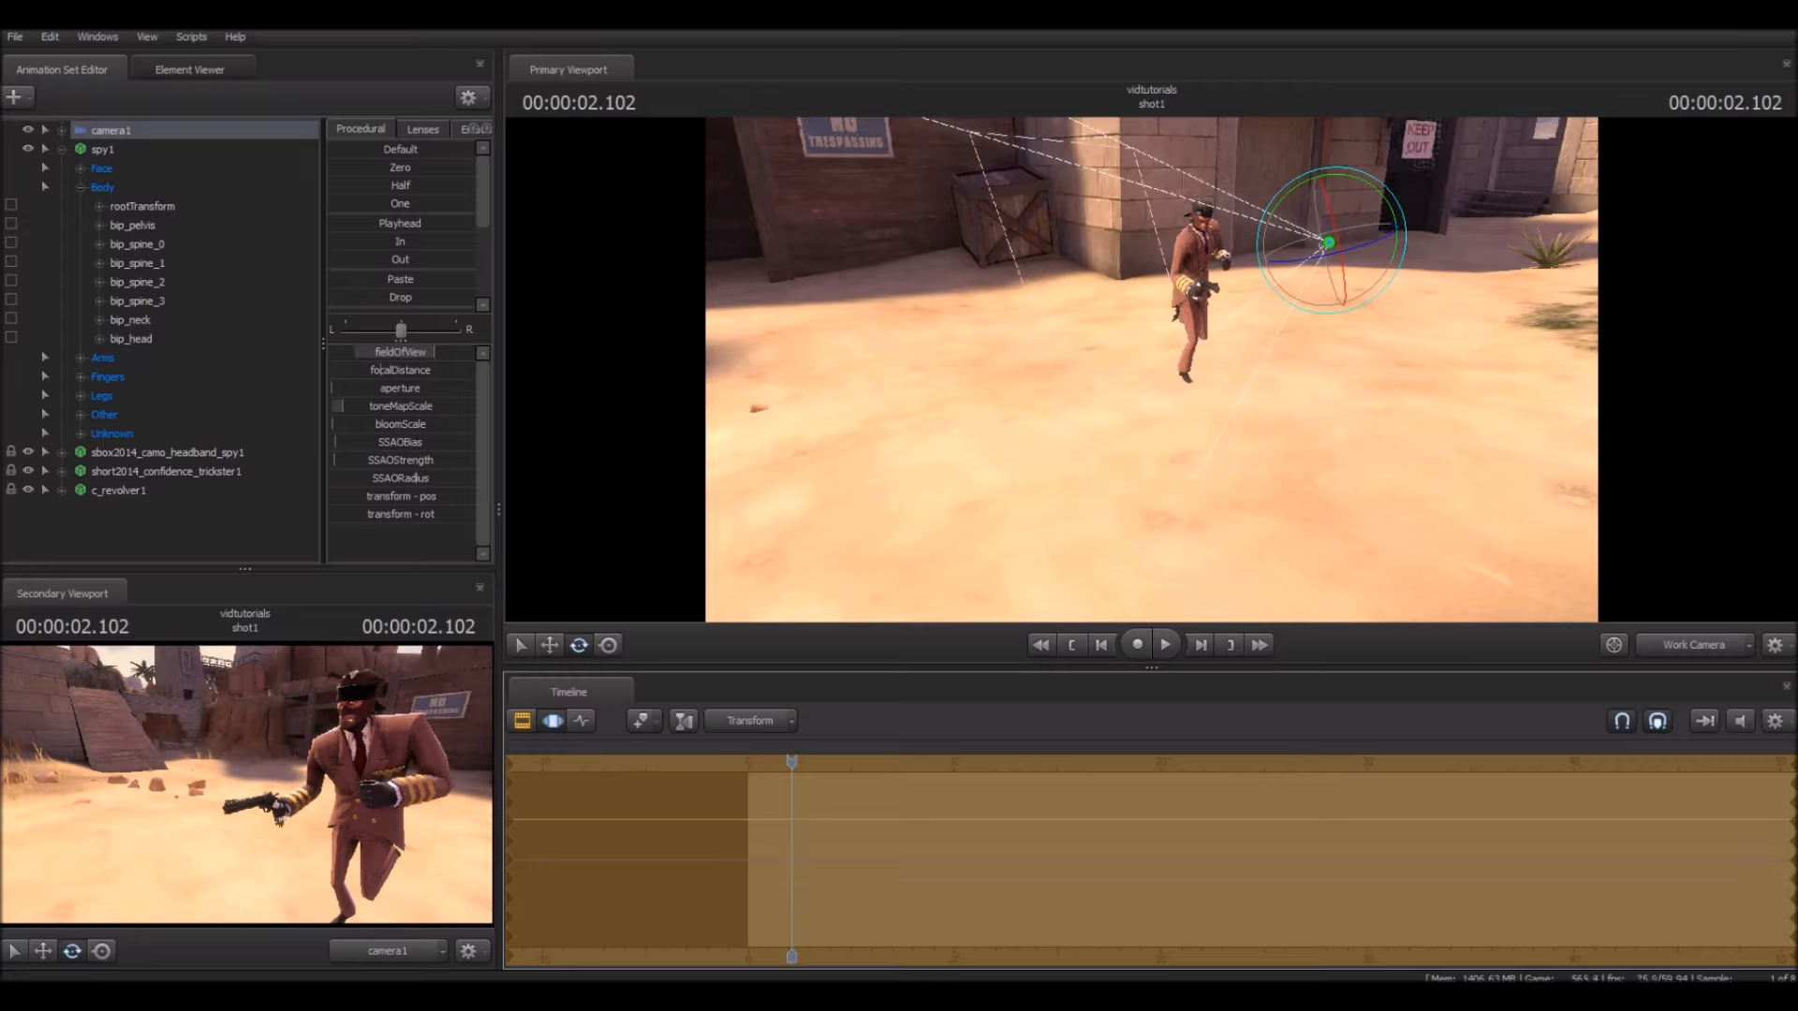
pyautogui.click(81, 187)
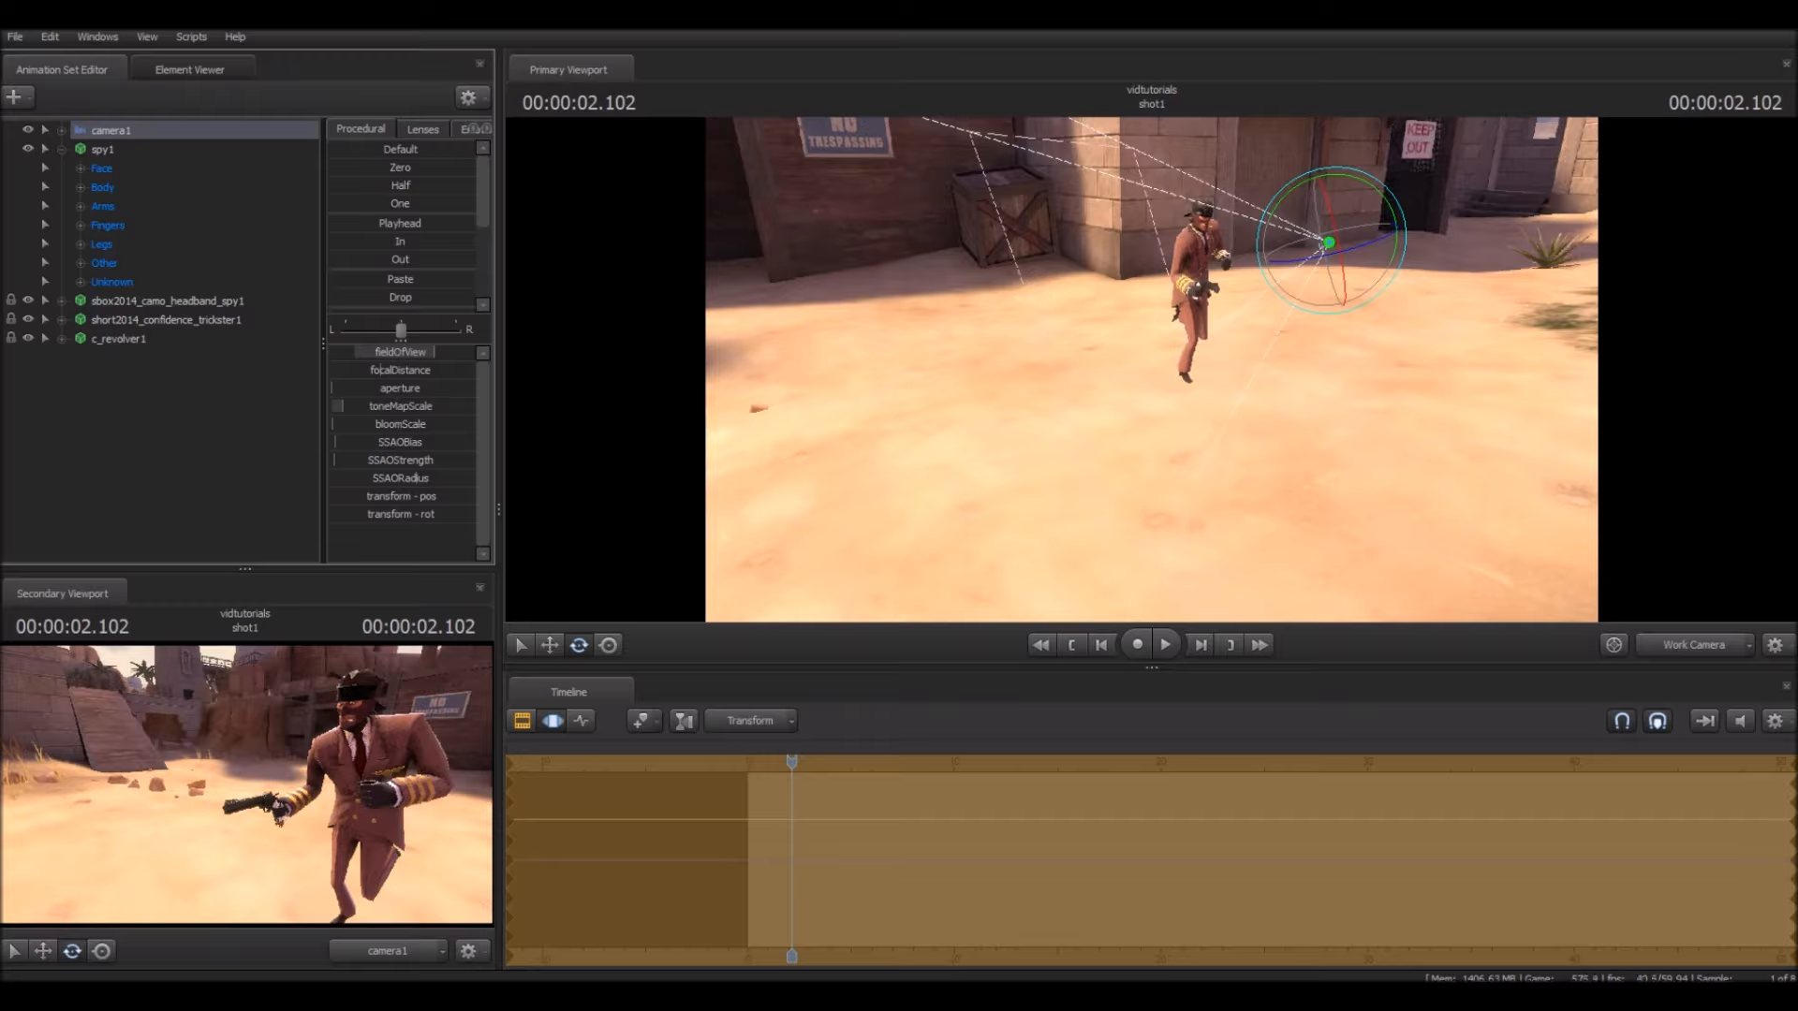
pyautogui.click(62, 149)
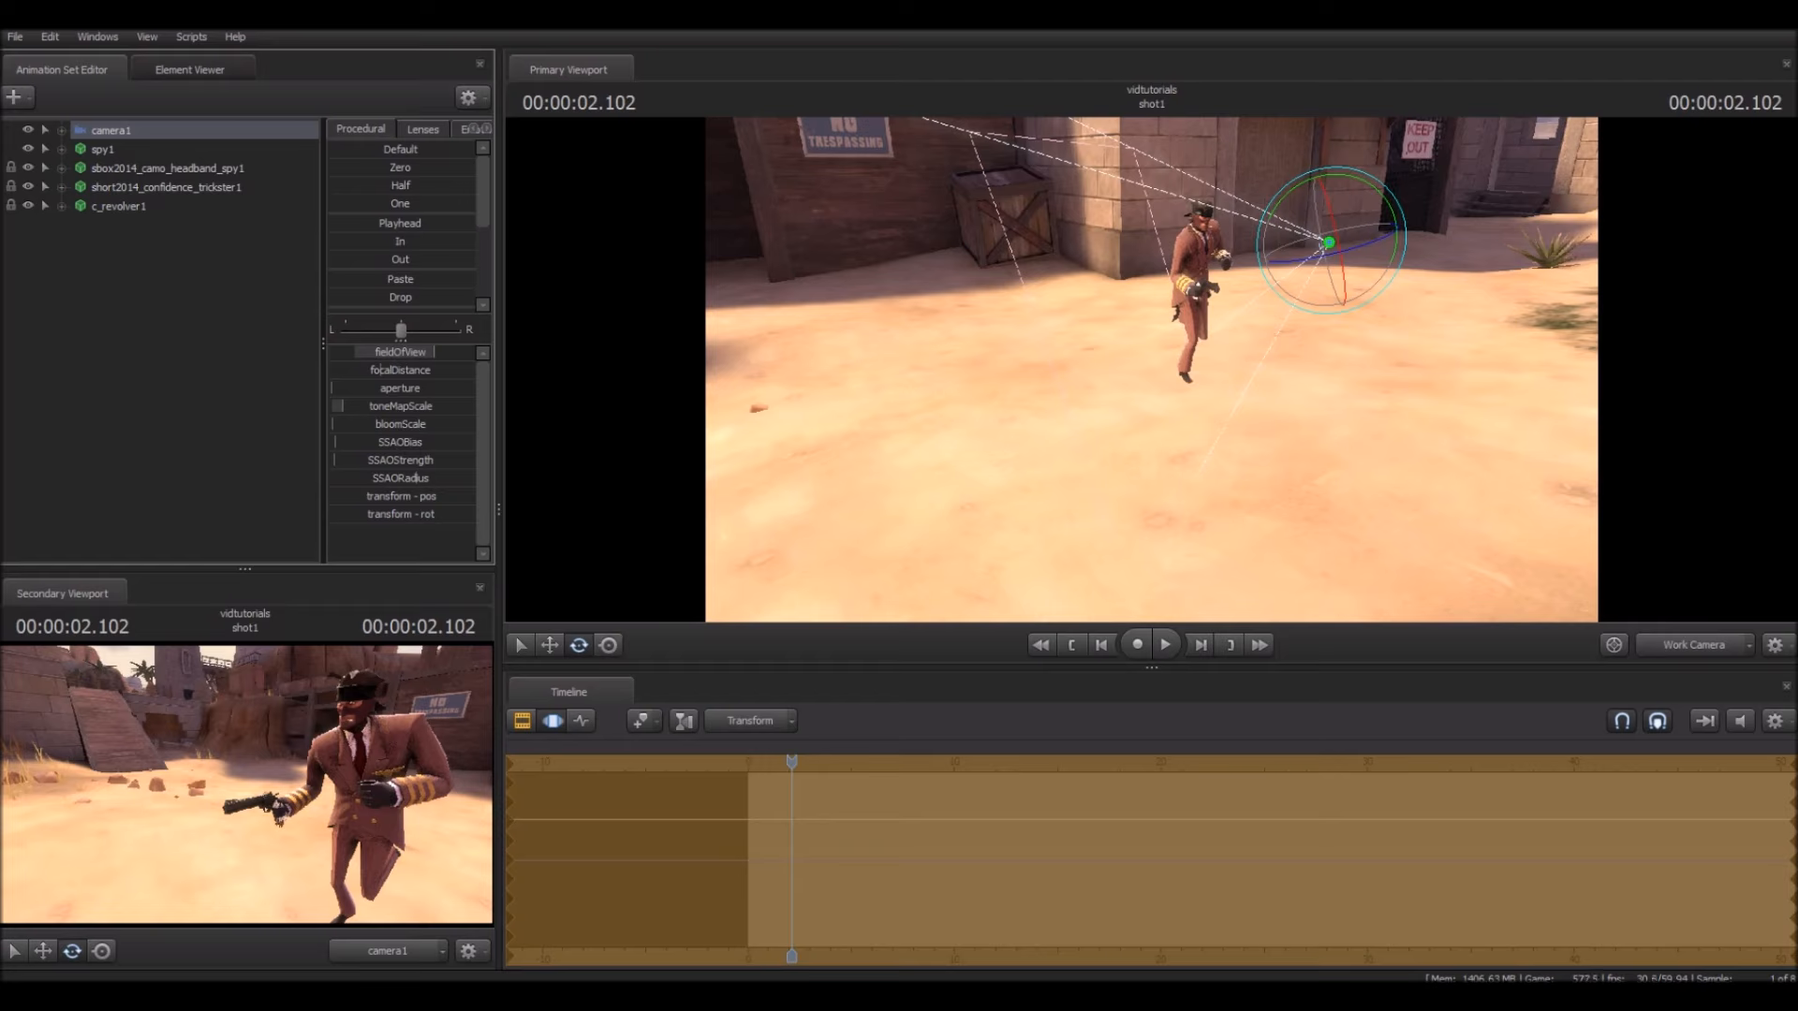
# Step: Try skin 1 on spy1
pyautogui.rightClick(122, 149)
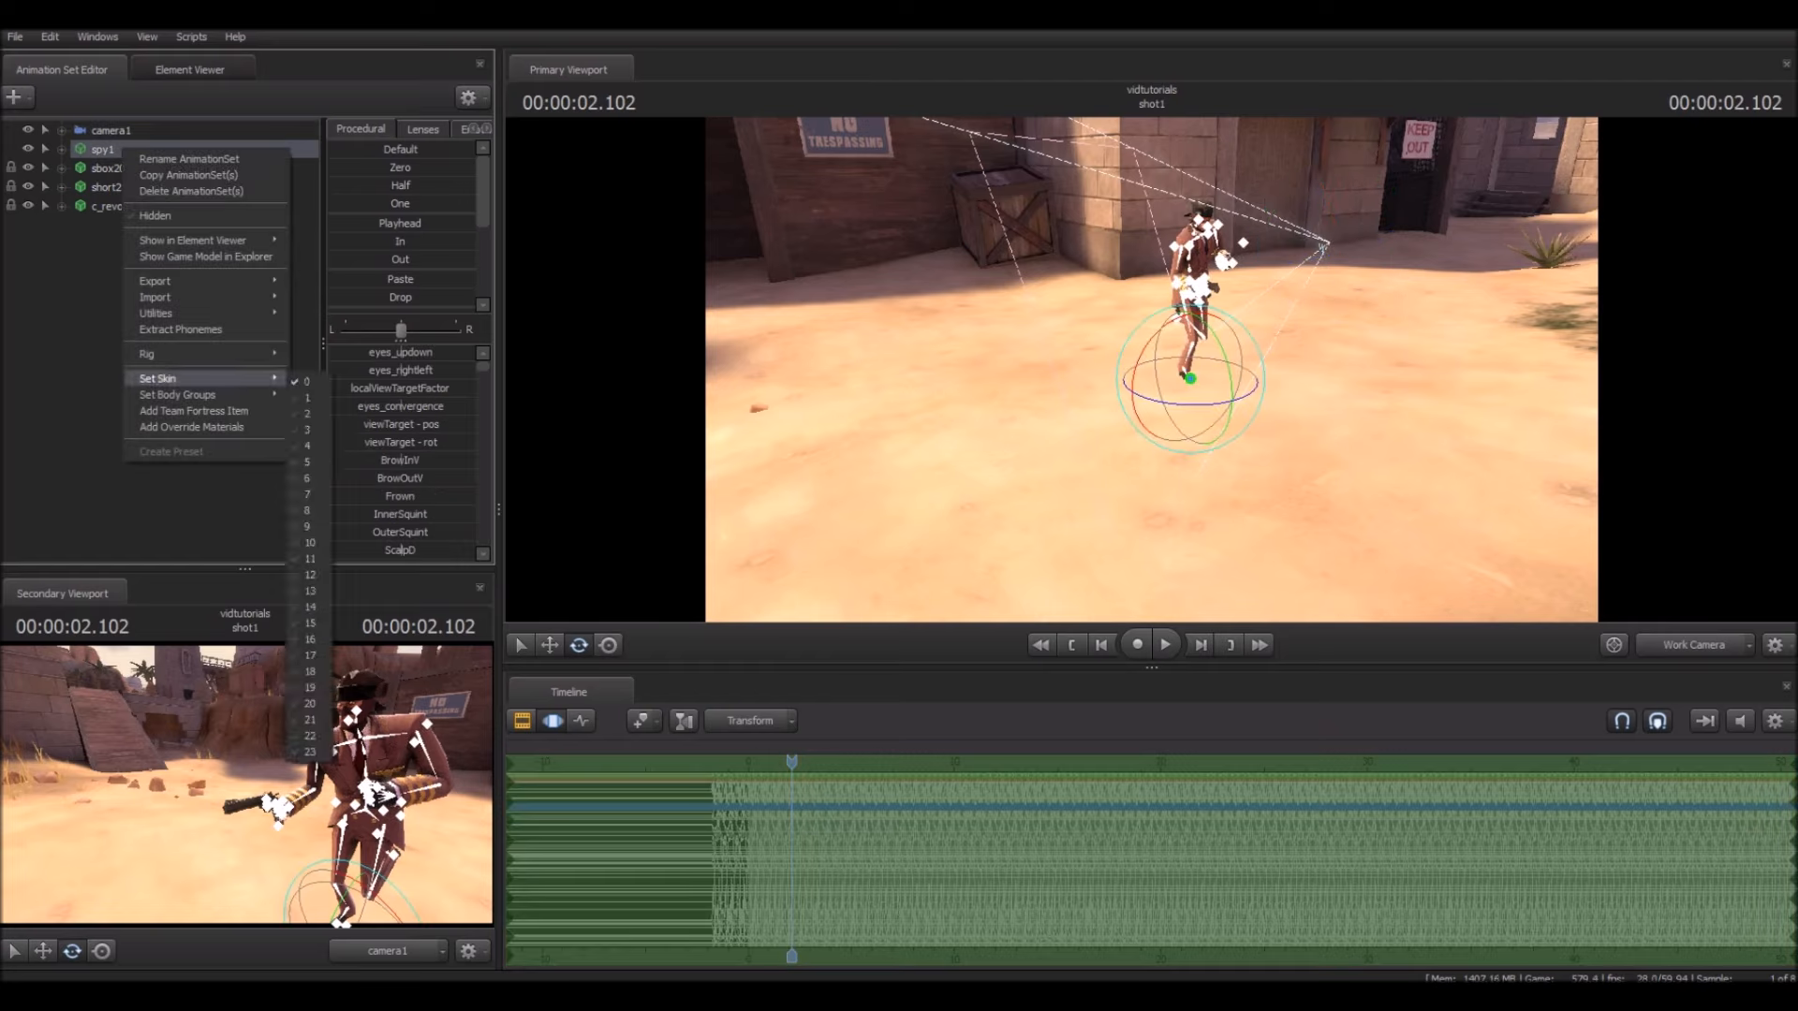
pyautogui.moveTo(206, 378)
pyautogui.moveTo(328, 430)
pyautogui.click(309, 397)
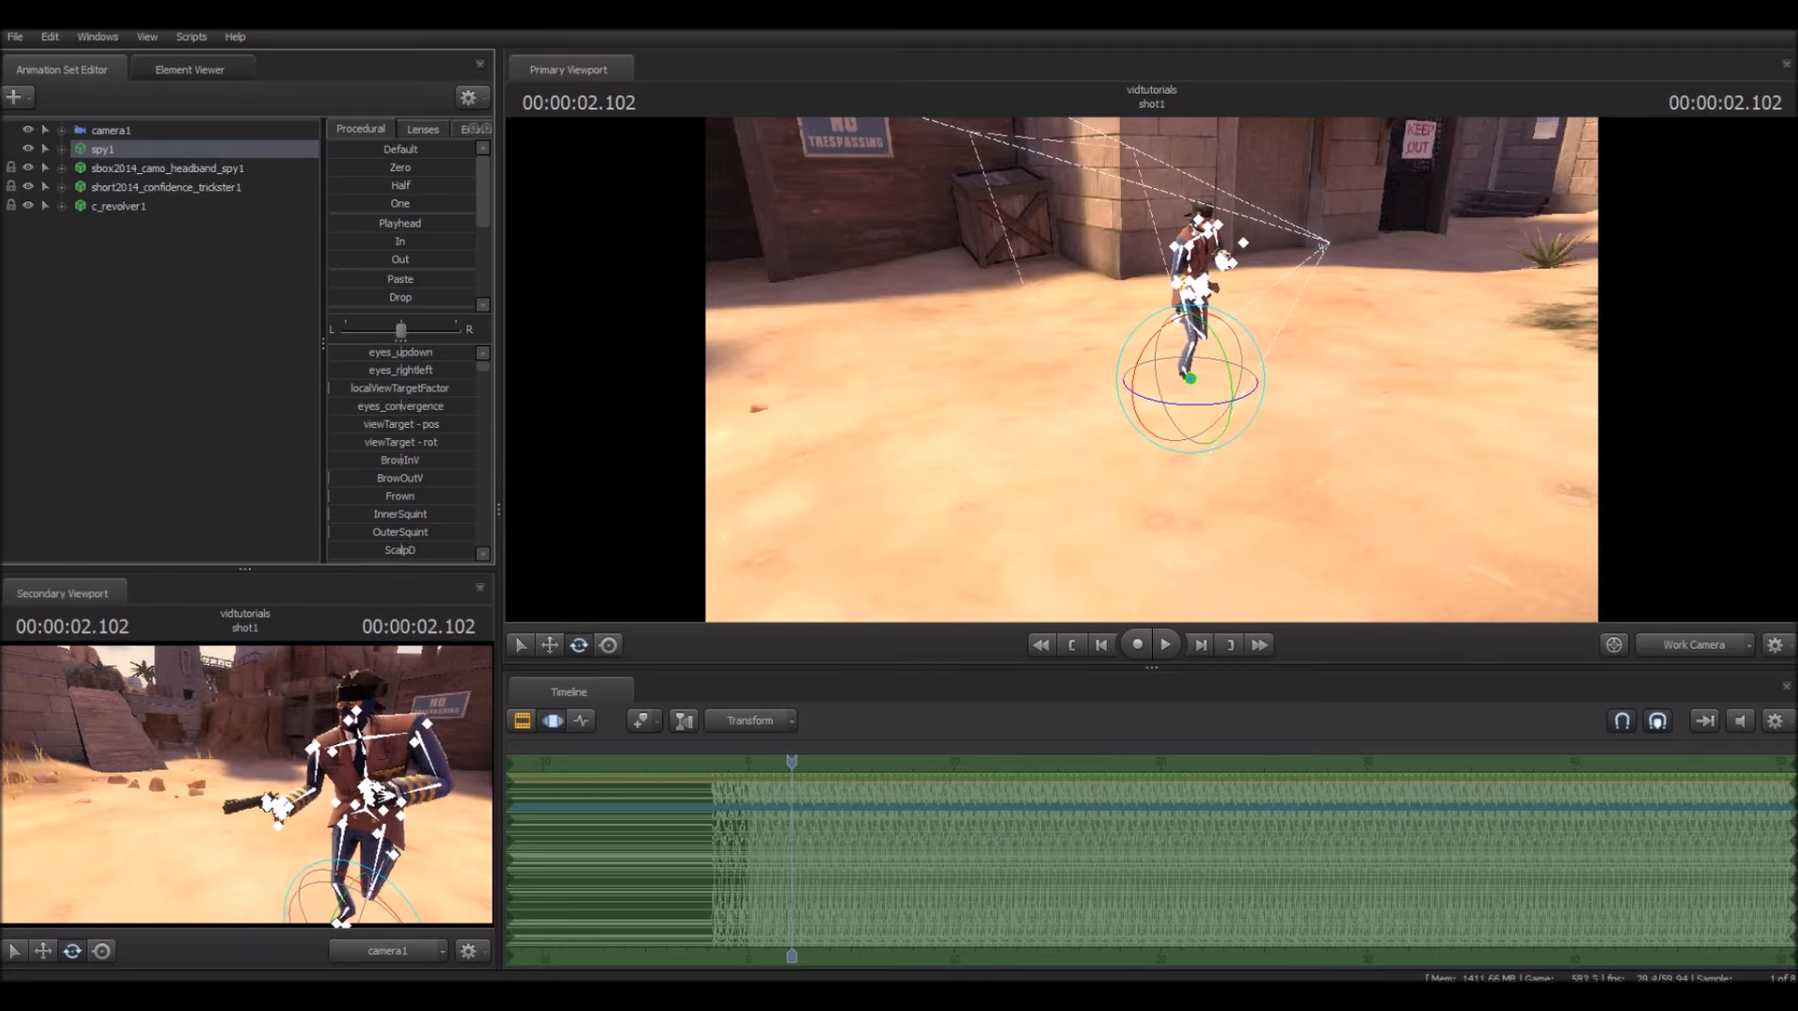
# Step: Set spy1 back to skin 0 and clear the selection
pyautogui.rightClick(104, 149)
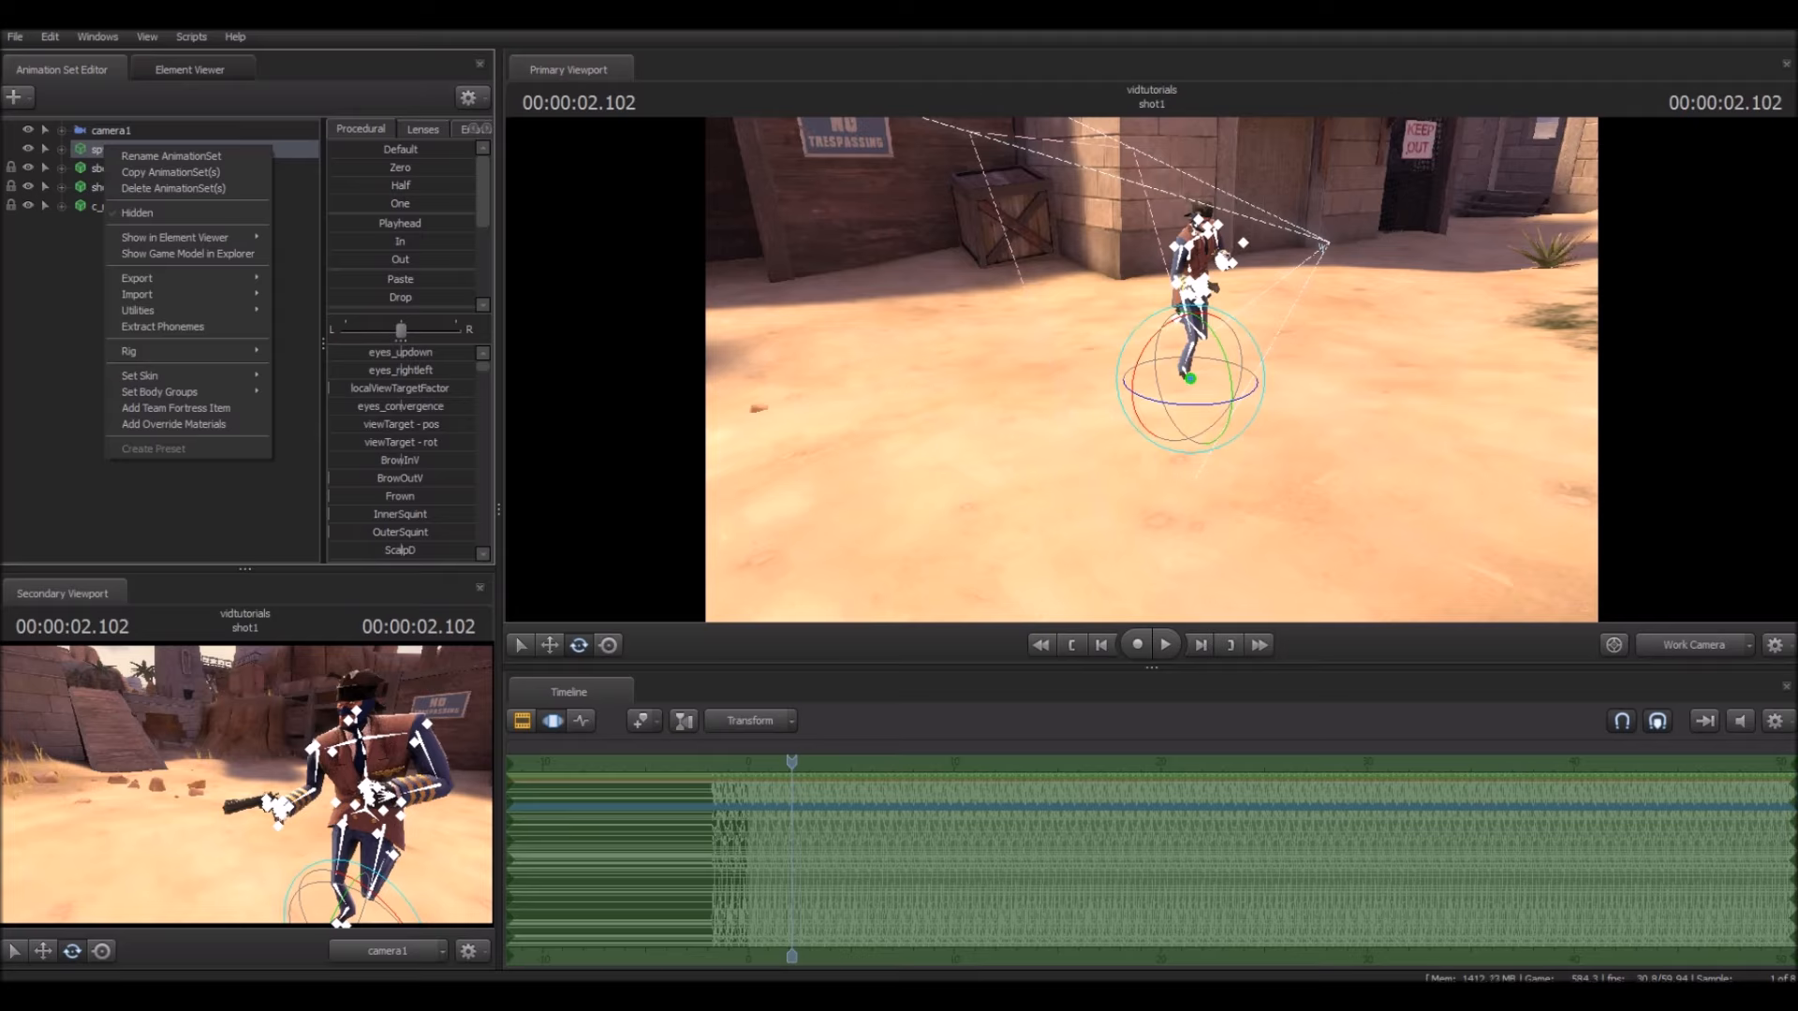
pyautogui.moveTo(187, 374)
pyautogui.click(289, 378)
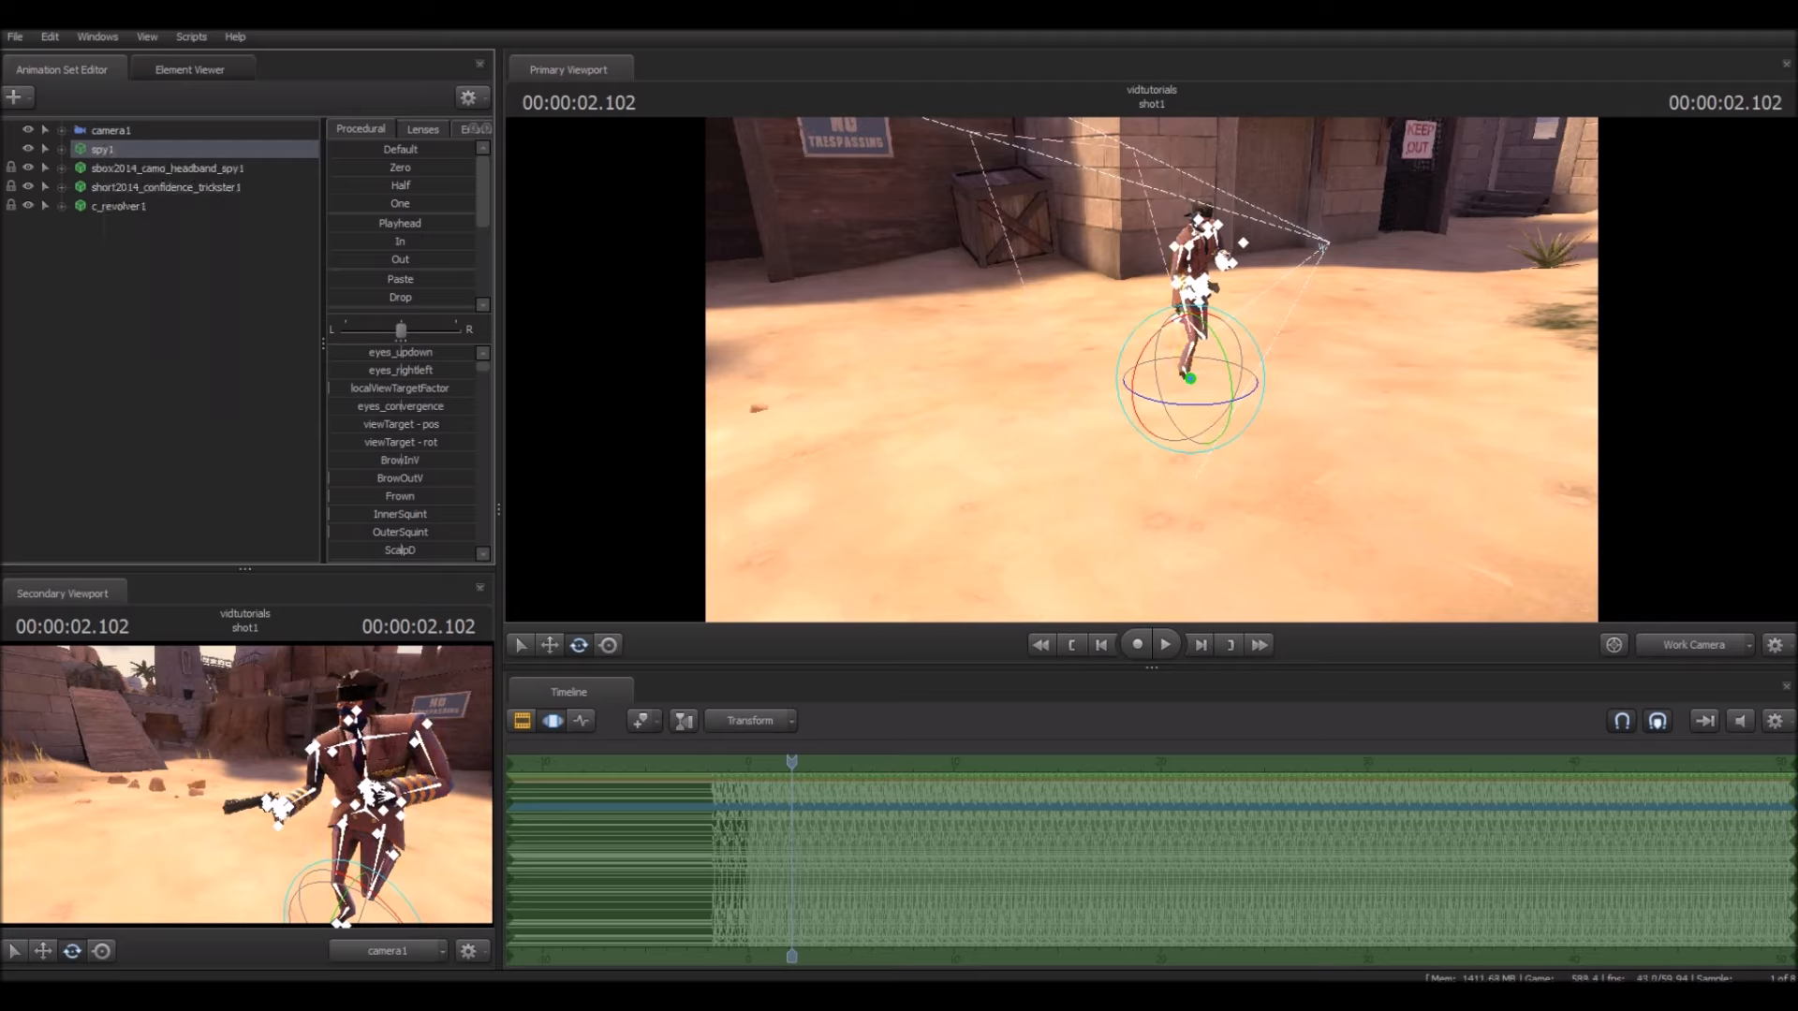
pyautogui.press('Escape')
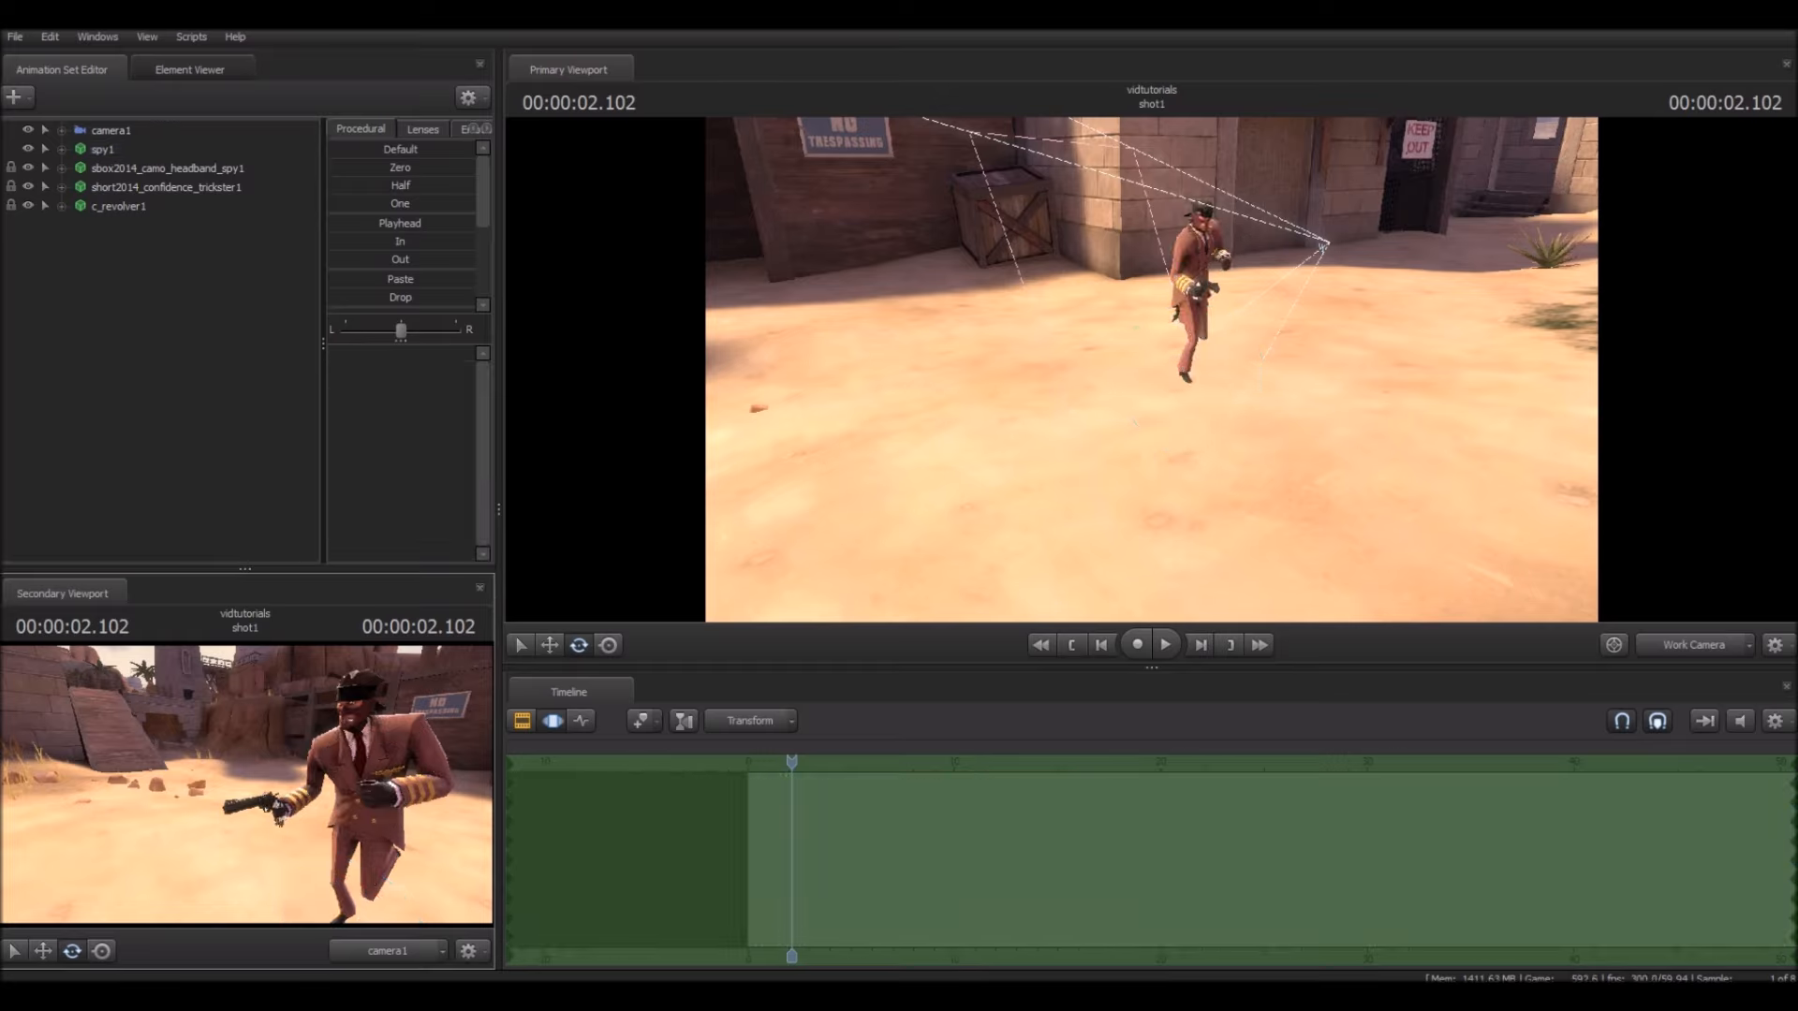
# Step: Reframe camera1 from lower and farther back, with the spy running in front of the rocks
pyautogui.click(110, 131)
pyautogui.moveTo(245, 785)
pyautogui.mouseDown()
pyautogui.moveTo(254, 770)
pyautogui.moveTo(246, 813)
pyautogui.moveTo(246, 786)
pyautogui.mouseUp()
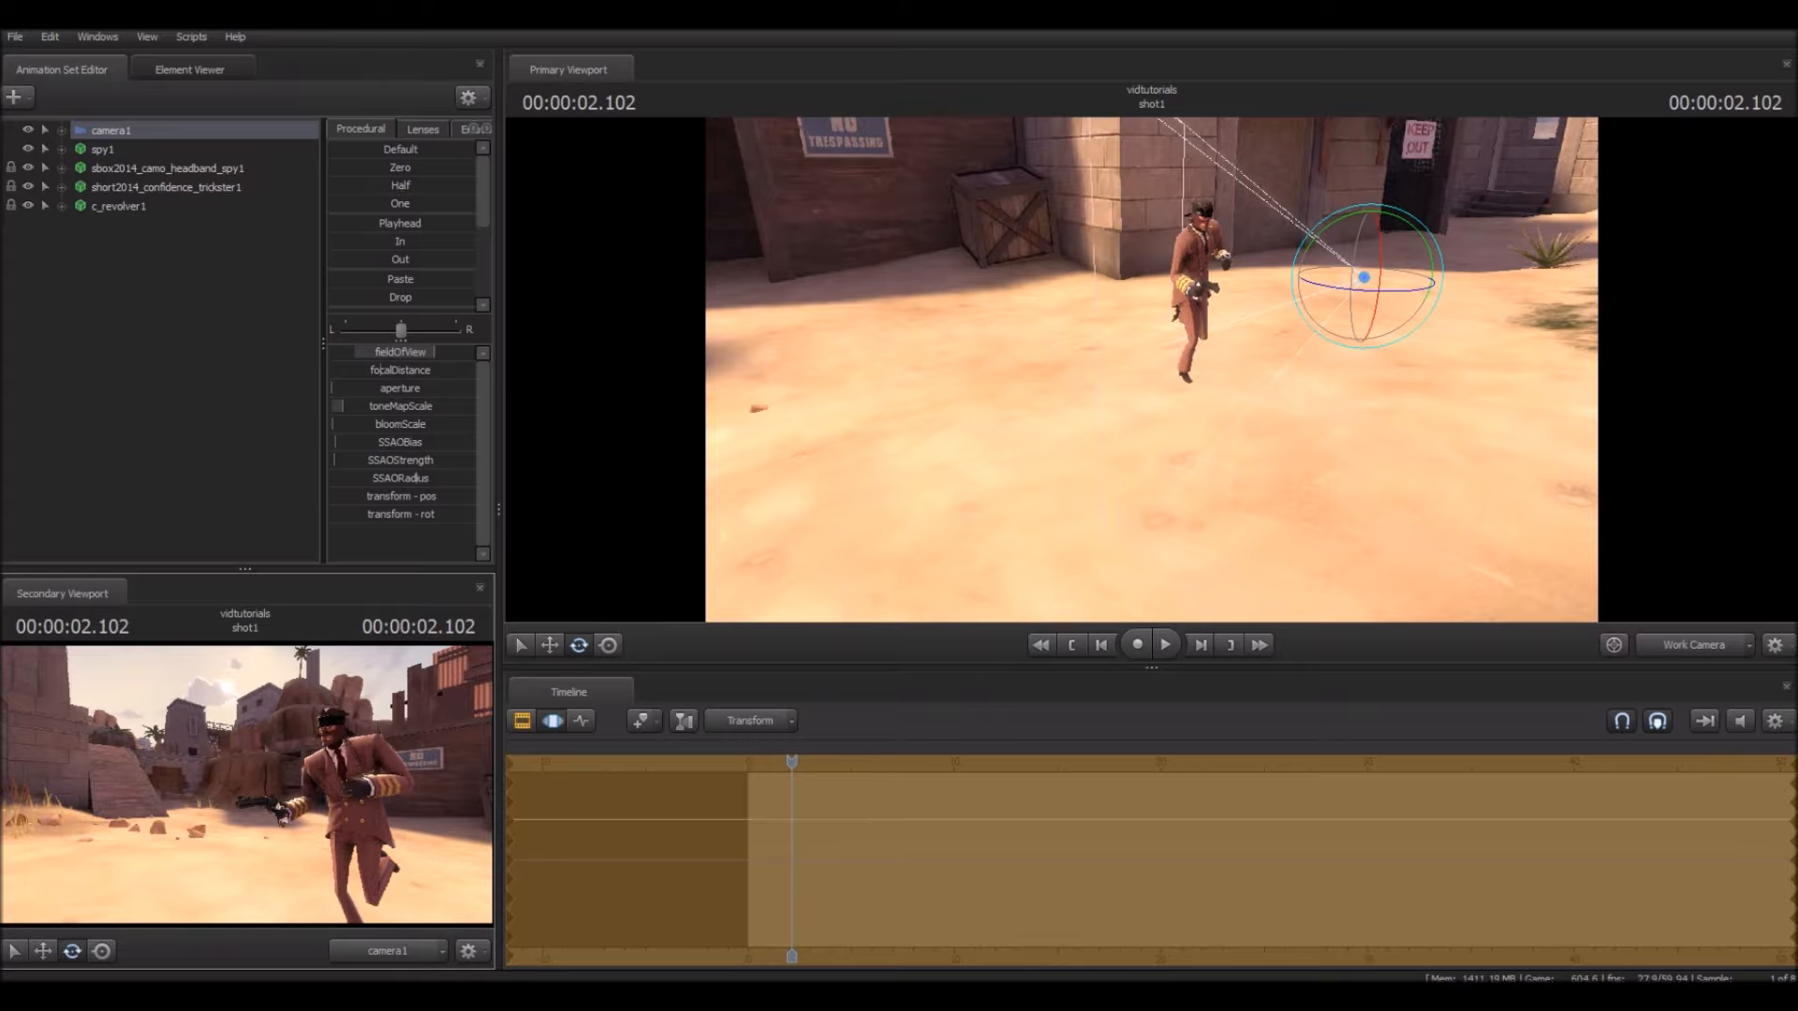
# Step: Add an animation set for the hwm sniper model in the open area near the spy
pyautogui.moveTo(1152, 371); pyautogui.dragTo(989, 297)
pyautogui.press('w')
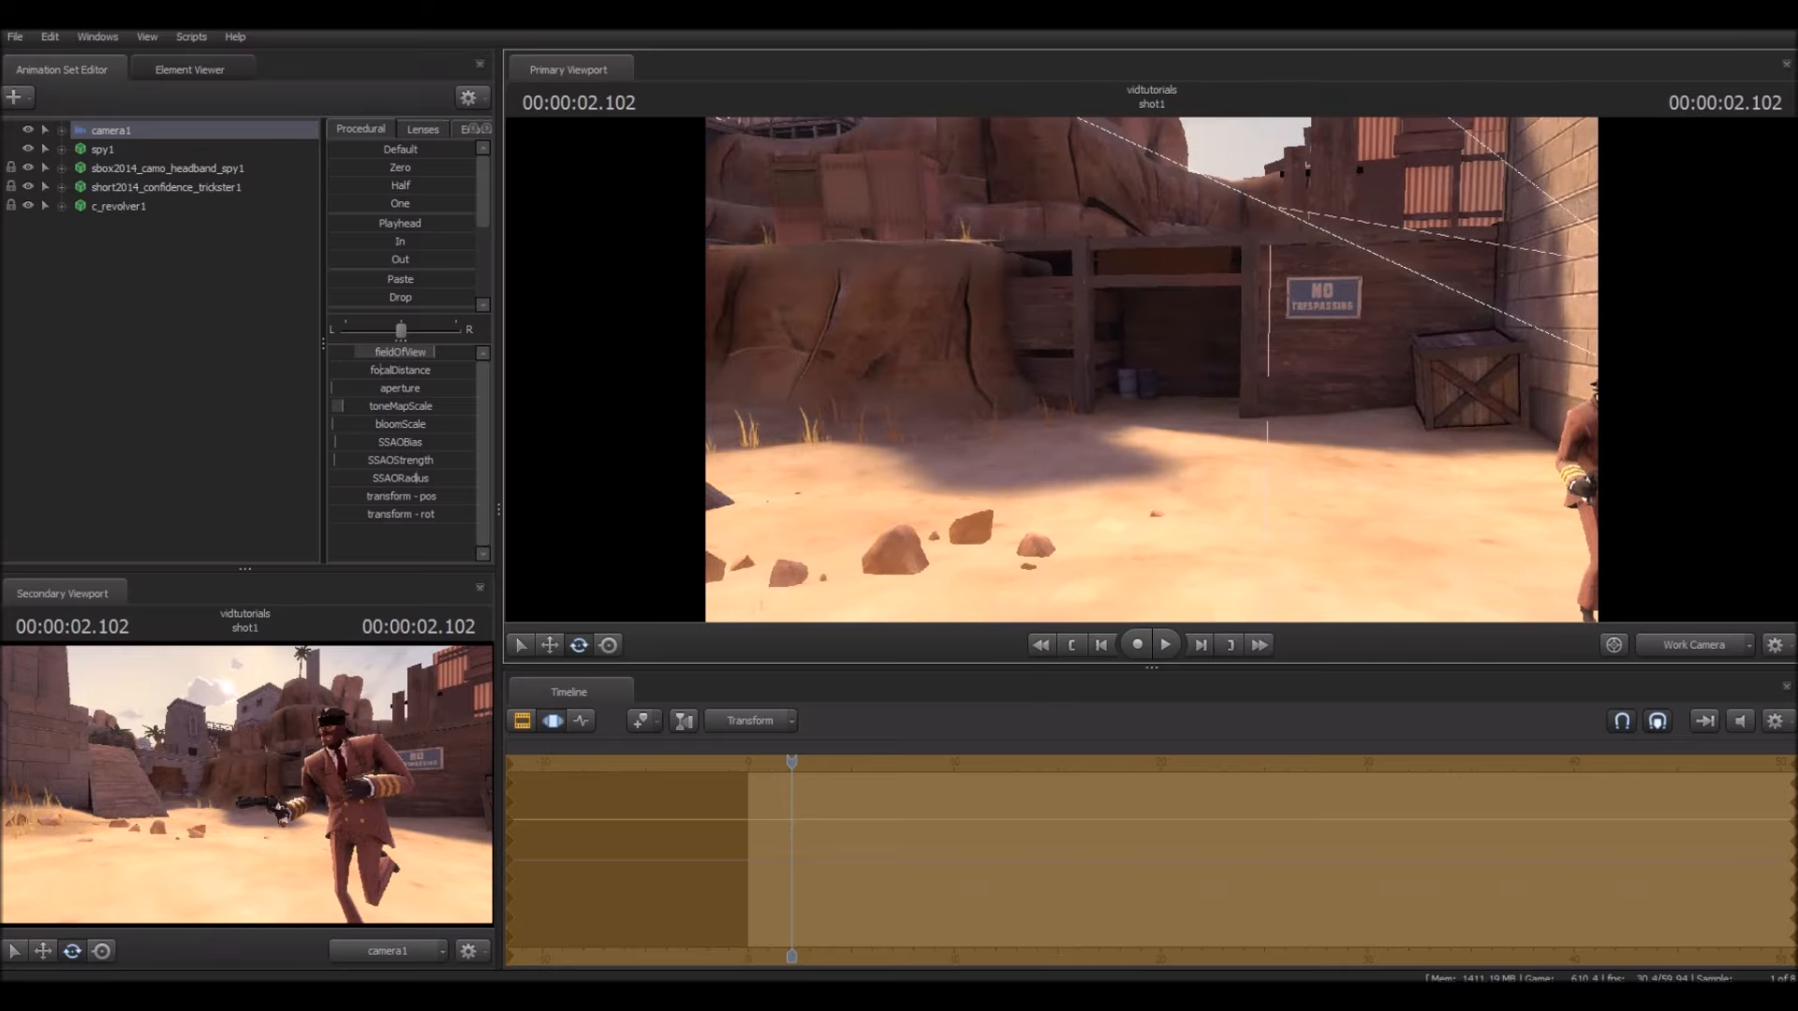
pyautogui.click(14, 96)
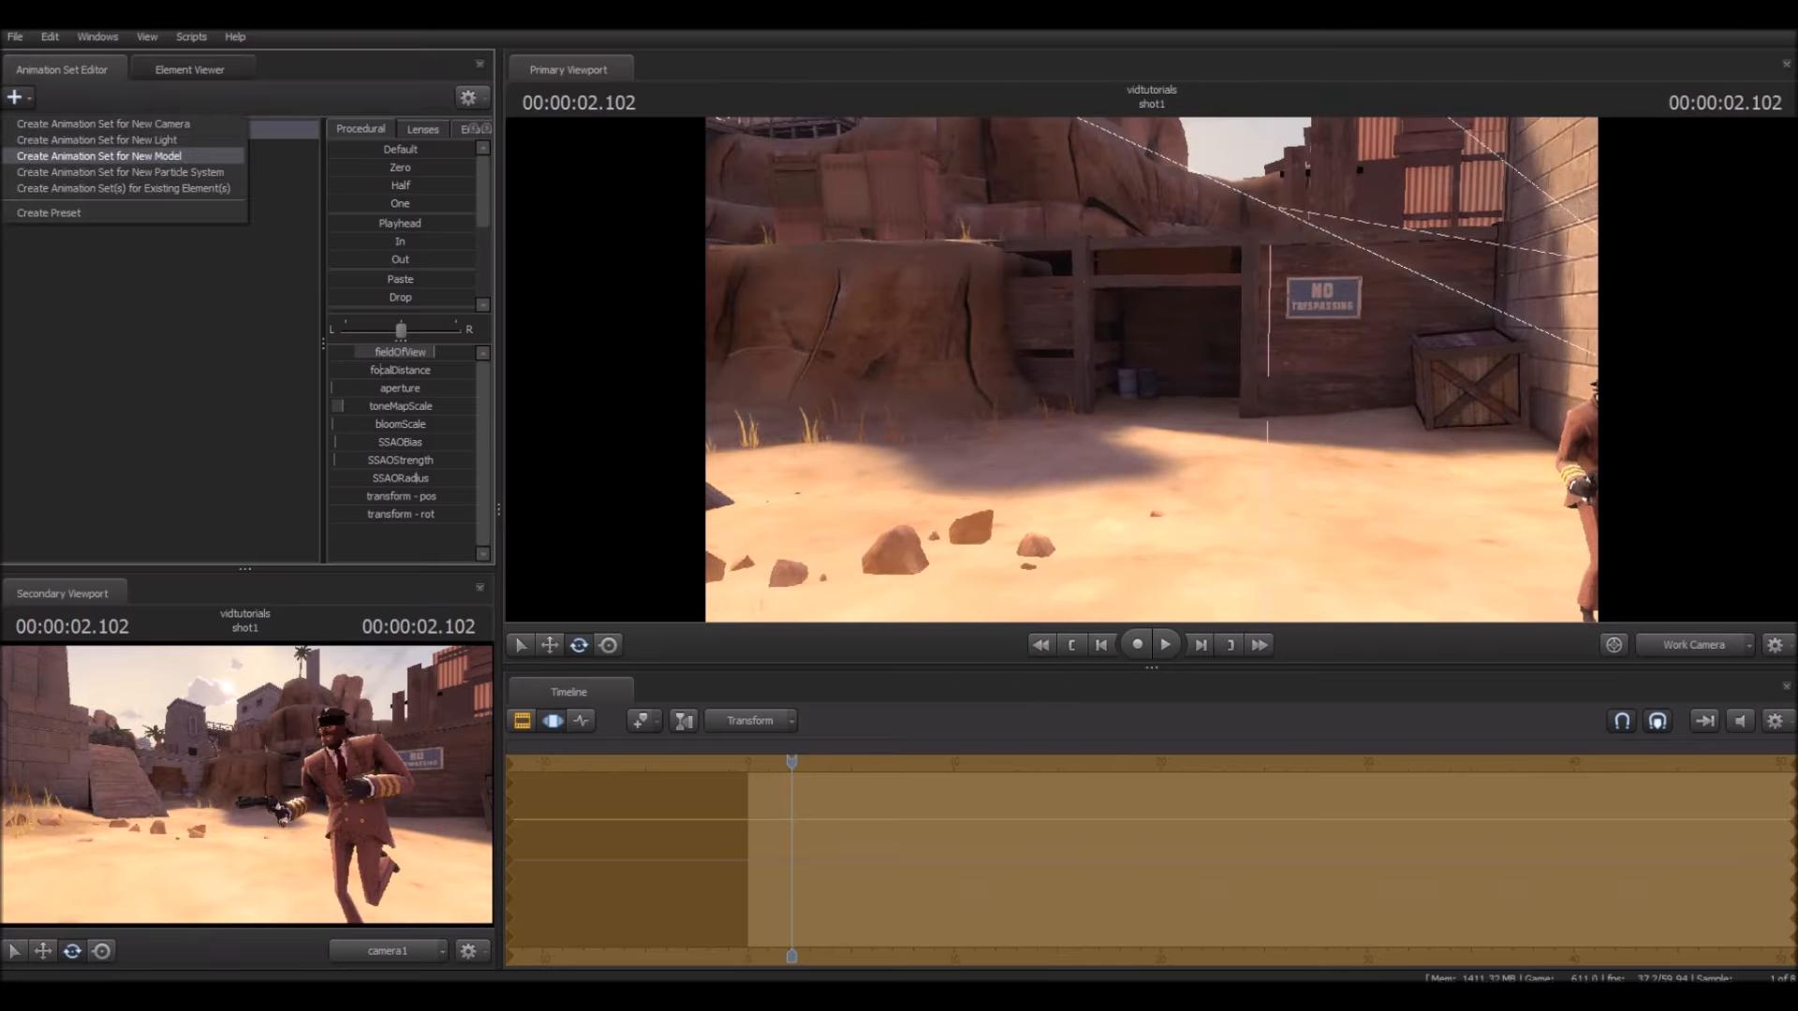
pyautogui.click(98, 155)
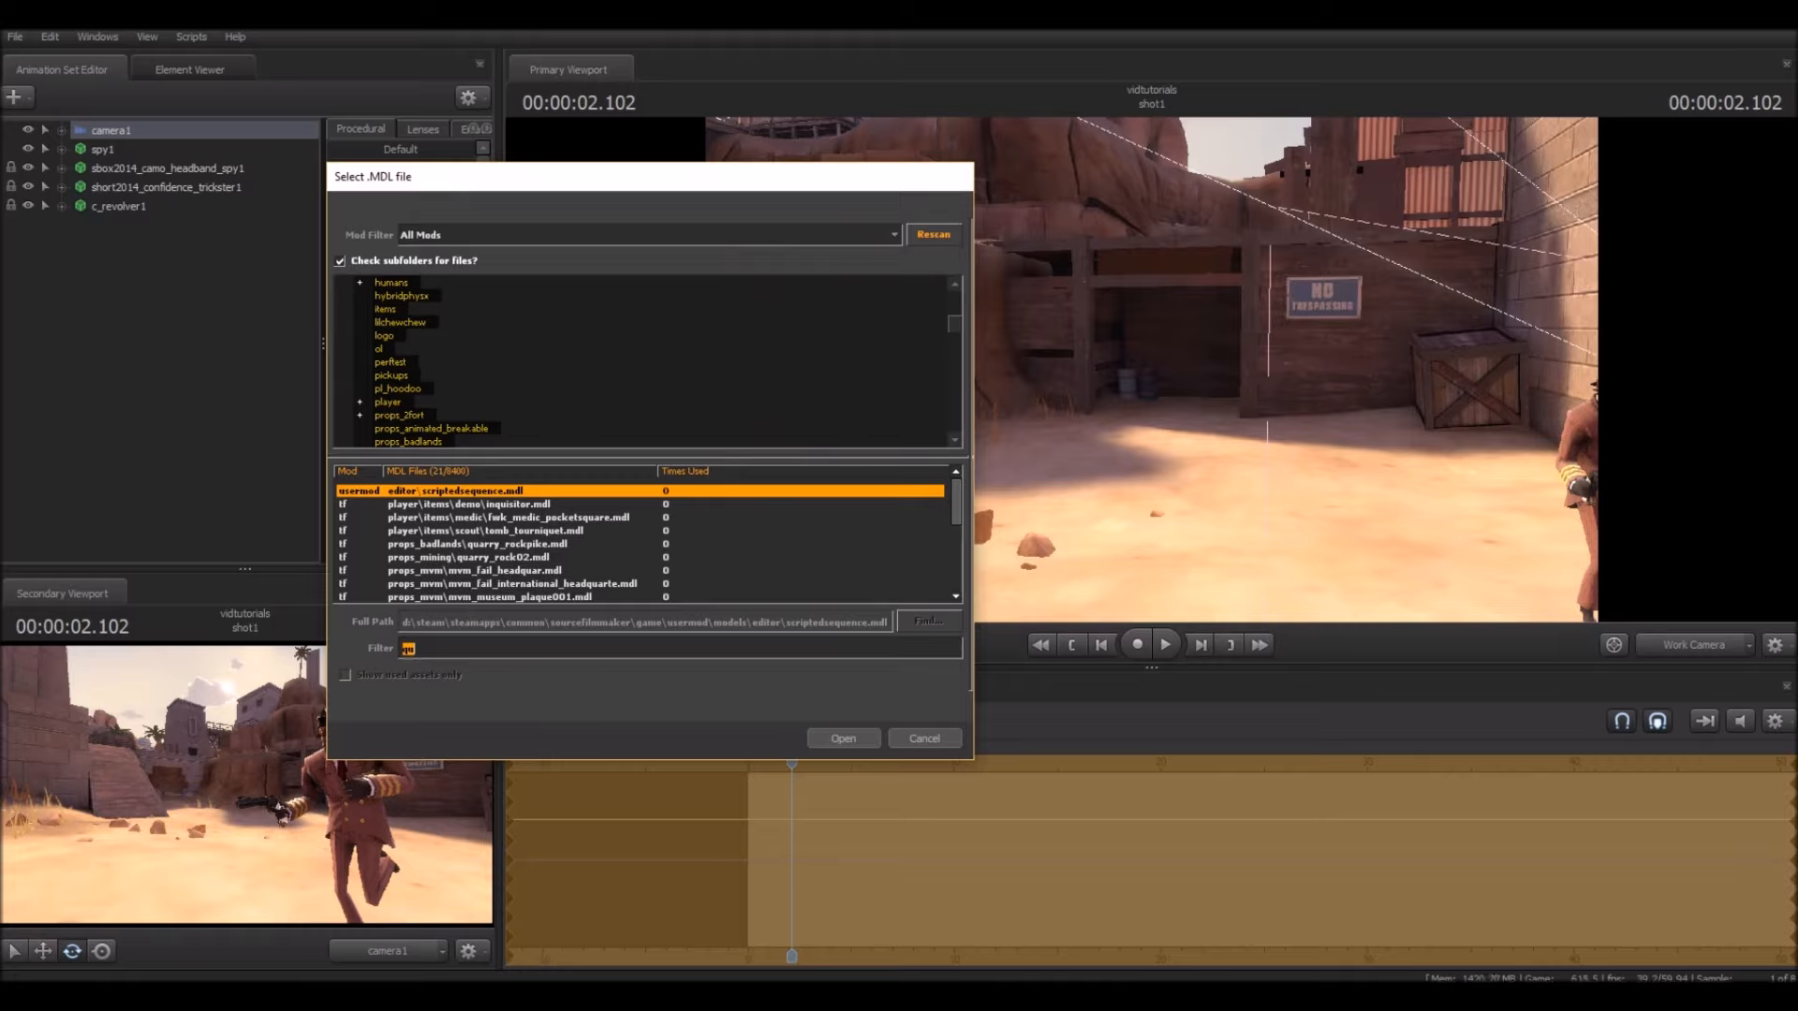
pyautogui.write('snip')
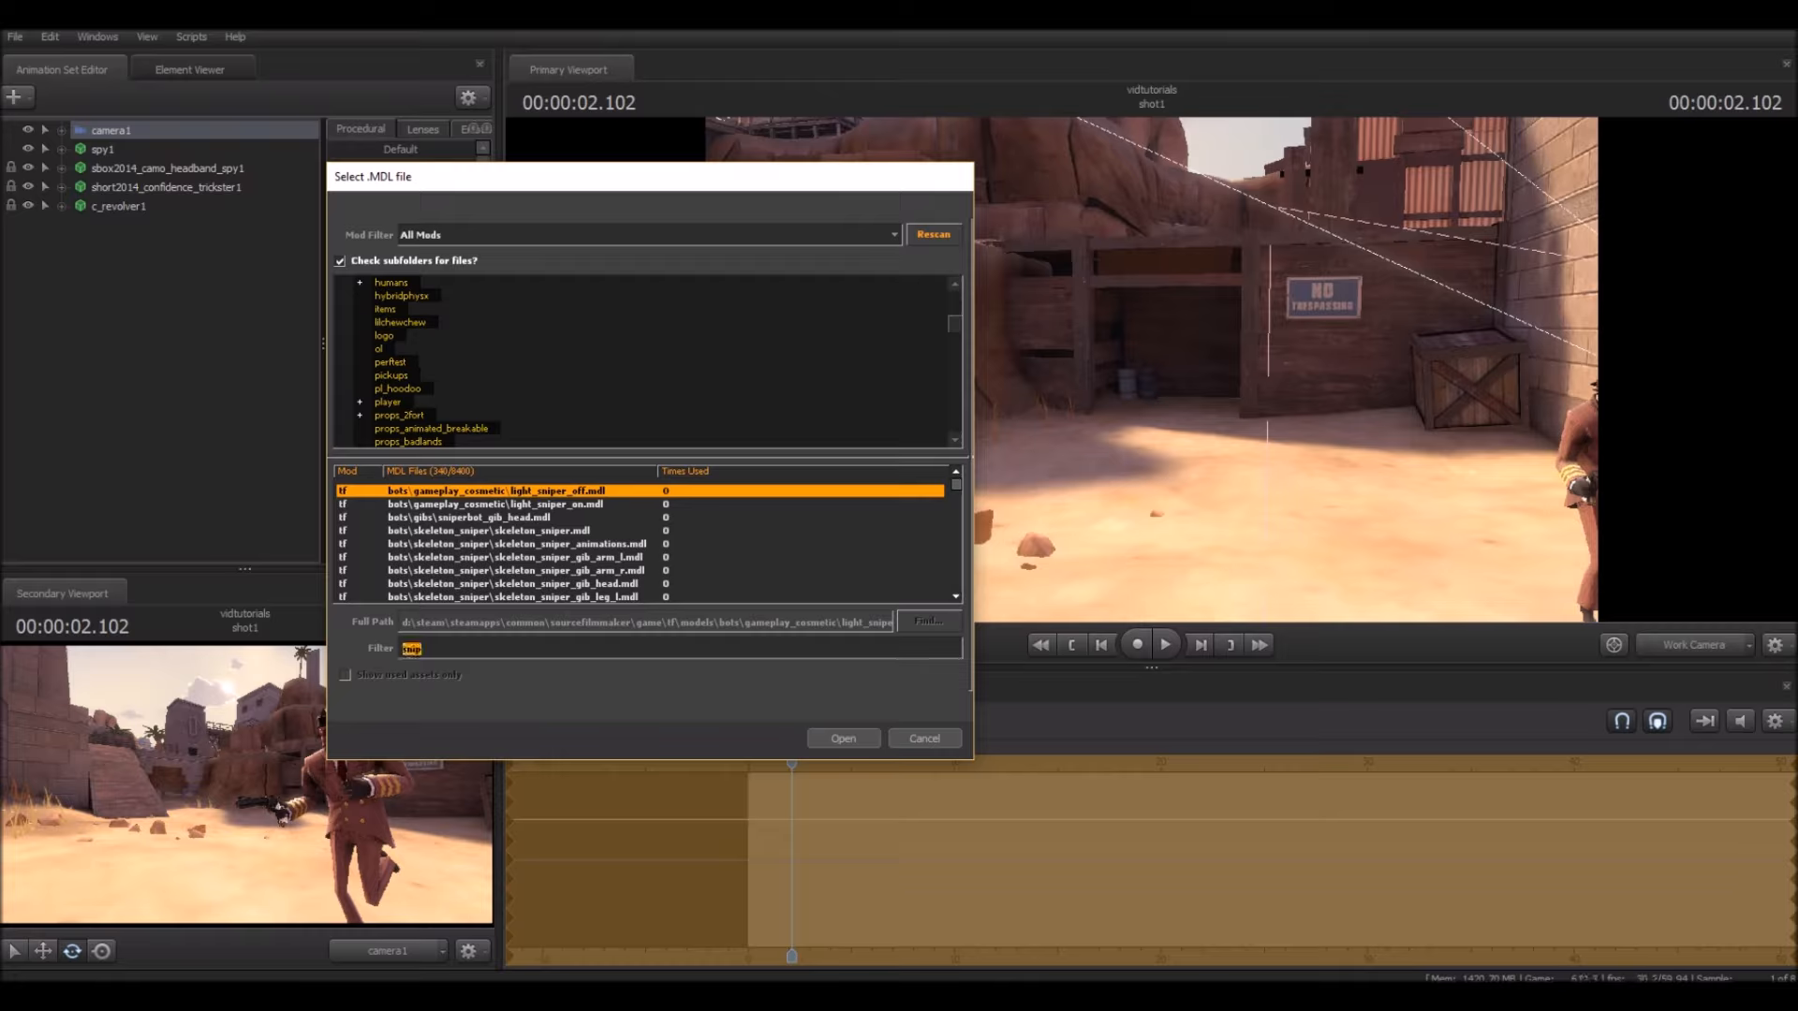
pyautogui.write('hwm')
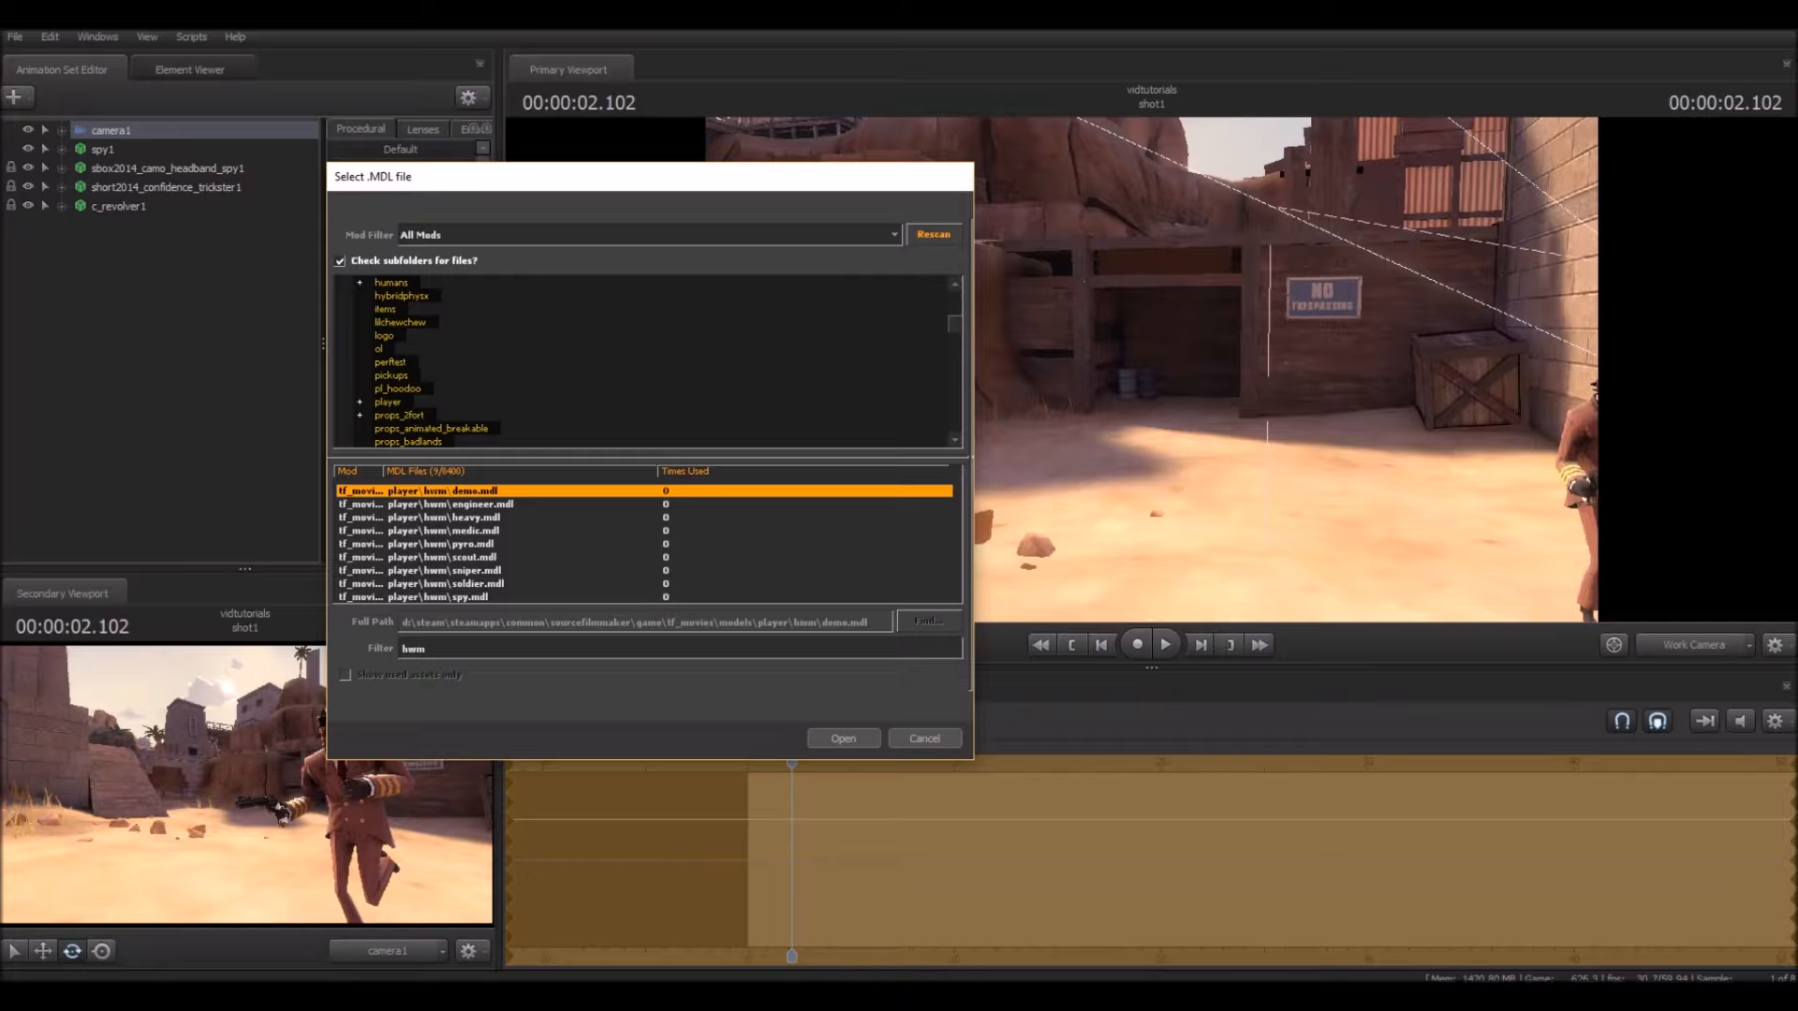
pyautogui.doubleClick(475, 571)
# Step: Try the blue team skin on sniper1
pyautogui.moveTo(1152, 370); pyautogui.dragTo(1236, 393)
pyautogui.press('s')
pyautogui.press('w')
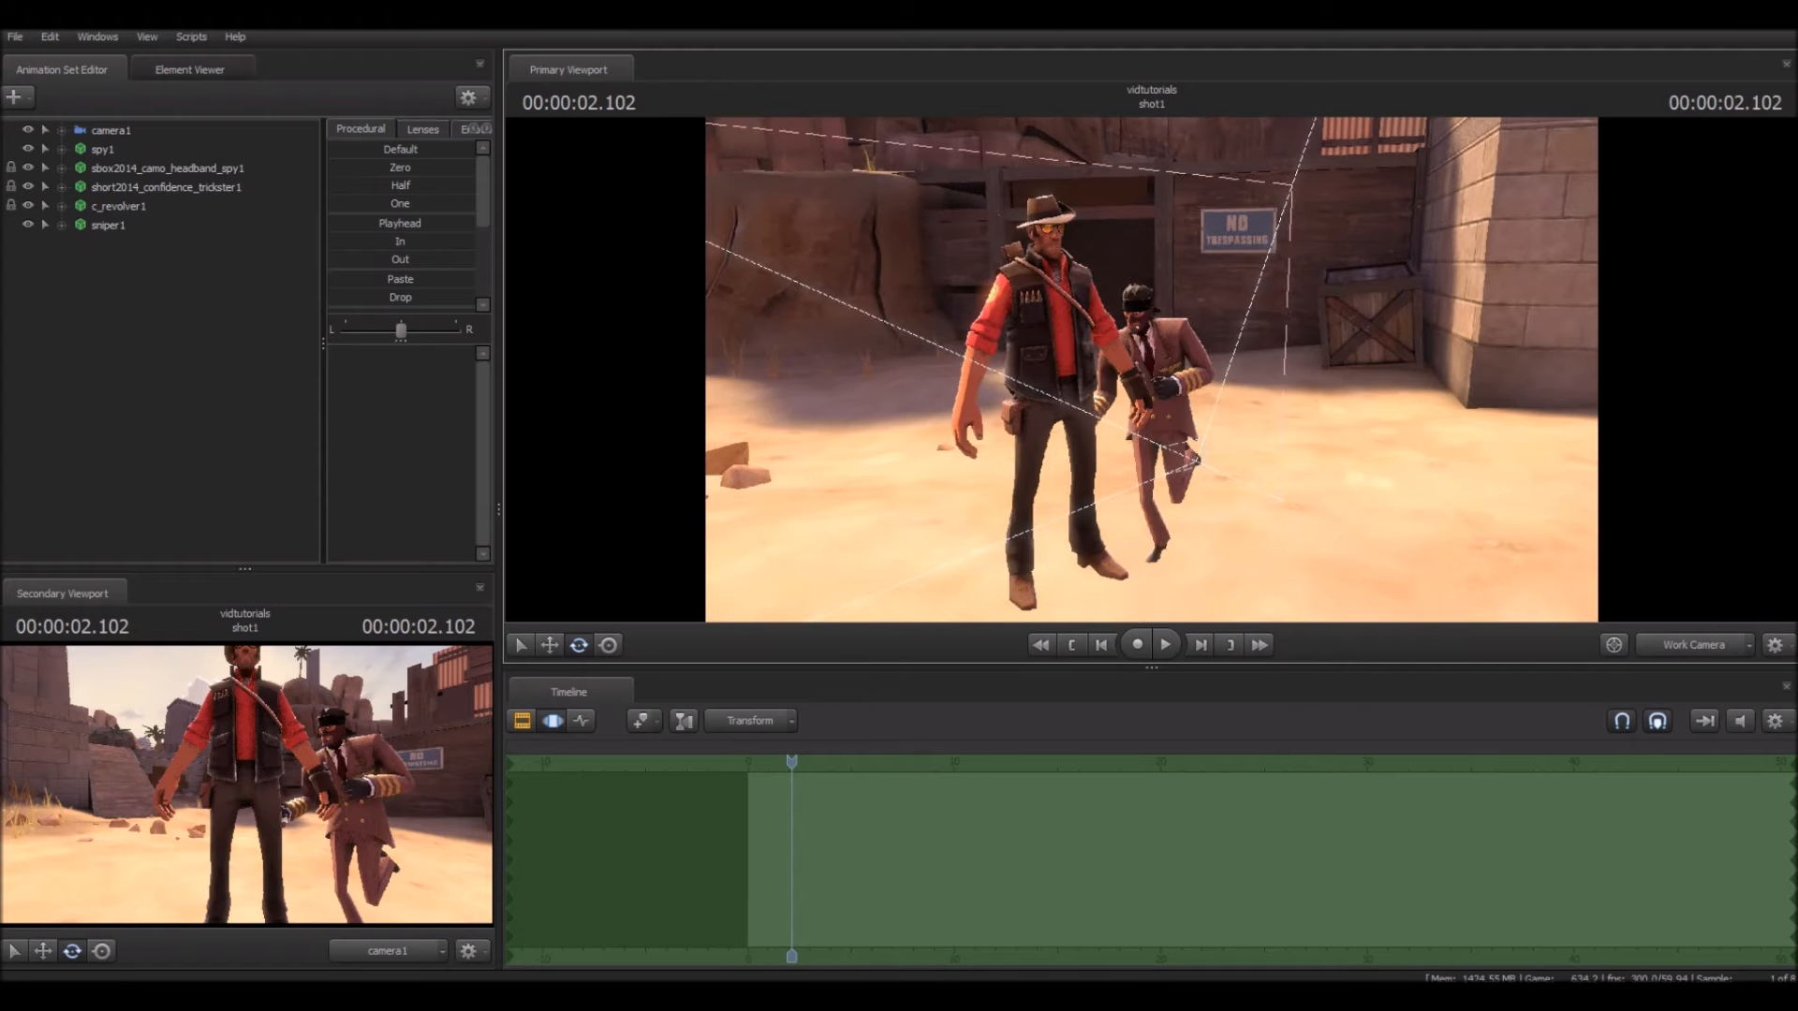
pyautogui.rightClick(107, 229)
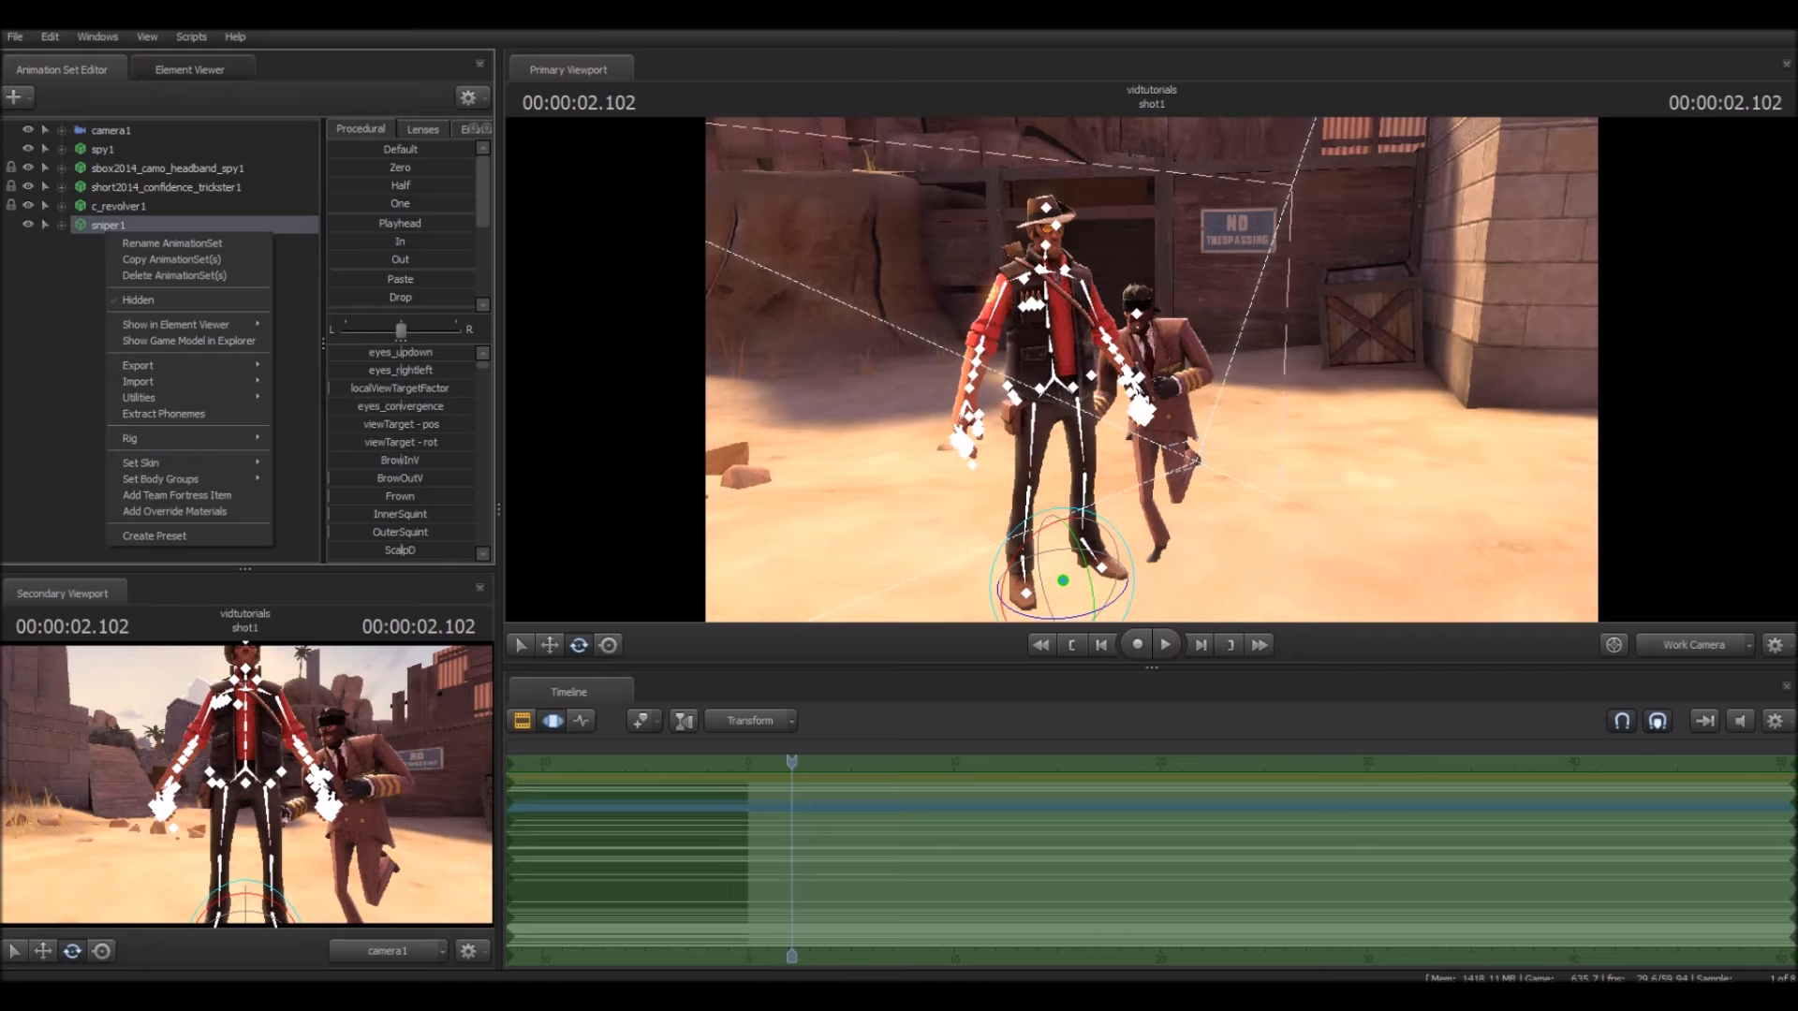
pyautogui.click(291, 482)
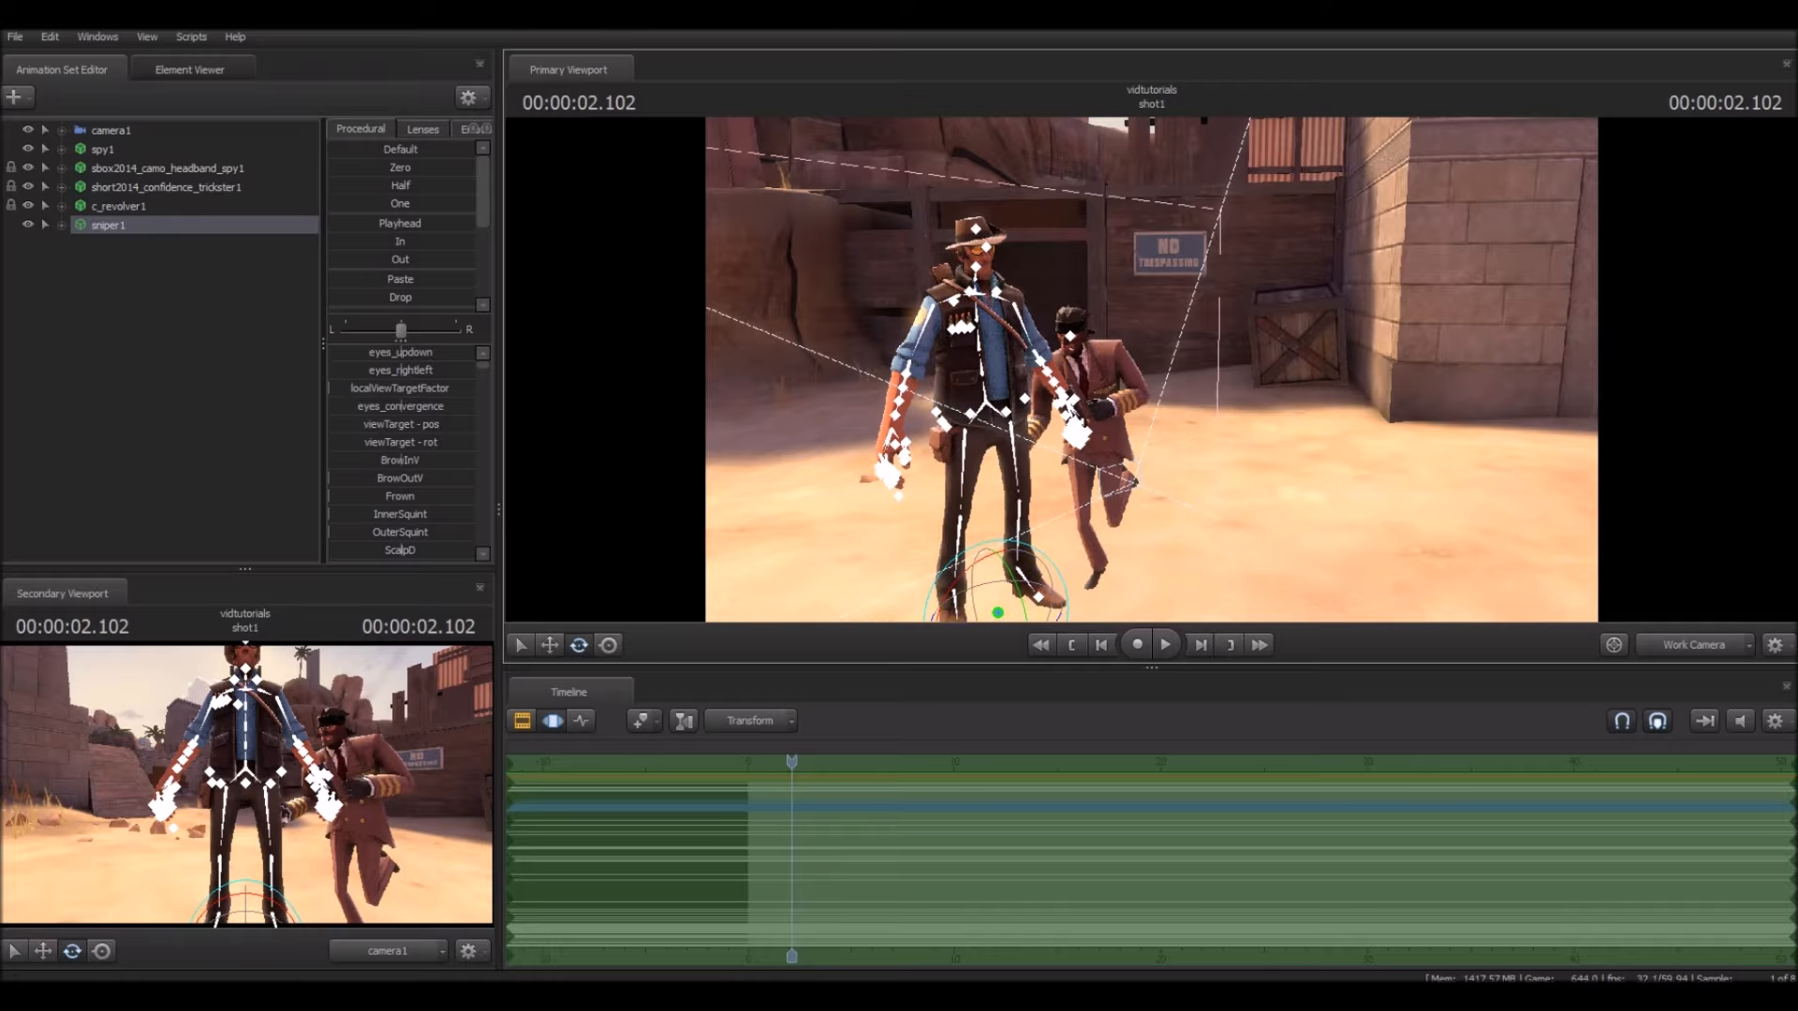
# Step: Try to move sniper1 away from the spy and onto the wooden platform beside the No Trespassing fence
pyautogui.click(550, 645)
pyautogui.moveTo(1151, 374); pyautogui.dragTo(1180, 431)
pyautogui.moveTo(1185, 549); pyautogui.dragTo(855, 284)
pyautogui.moveTo(993, 309); pyautogui.dragTo(815, 173)
pyautogui.moveTo(1299, 540); pyautogui.dragTo(969, 289)
pyautogui.moveTo(1058, 403); pyautogui.dragTo(942, 370)
pyautogui.press('w')
pyautogui.press('z')
pyautogui.press('z')
pyautogui.press('w')
pyautogui.press('w')
pyautogui.press('ctrl')
# Step: Try to reposition sniper1 along the wooden platform within a narrow time selection around 00:00:02.252
pyautogui.moveTo(791, 842); pyautogui.dragTo(798, 843)
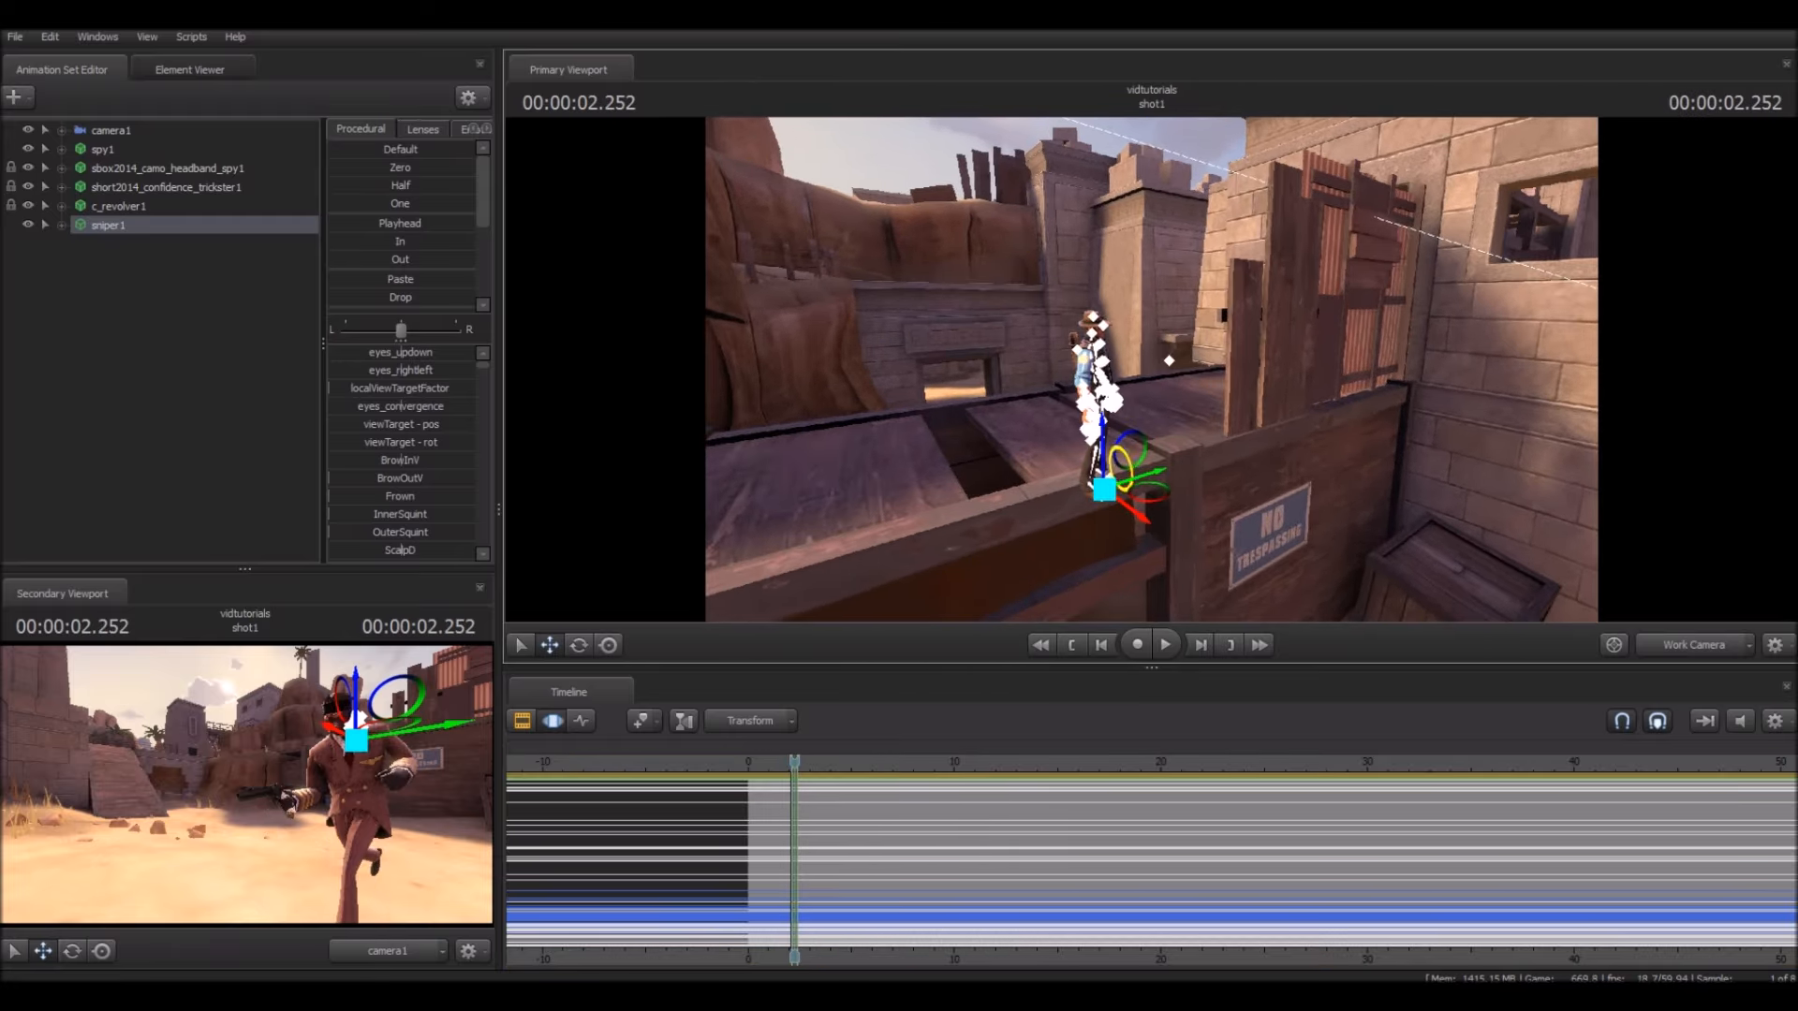
pyautogui.moveTo(1104, 489); pyautogui.dragTo(790, 496)
pyautogui.moveTo(777, 421); pyautogui.dragTo(599, 450)
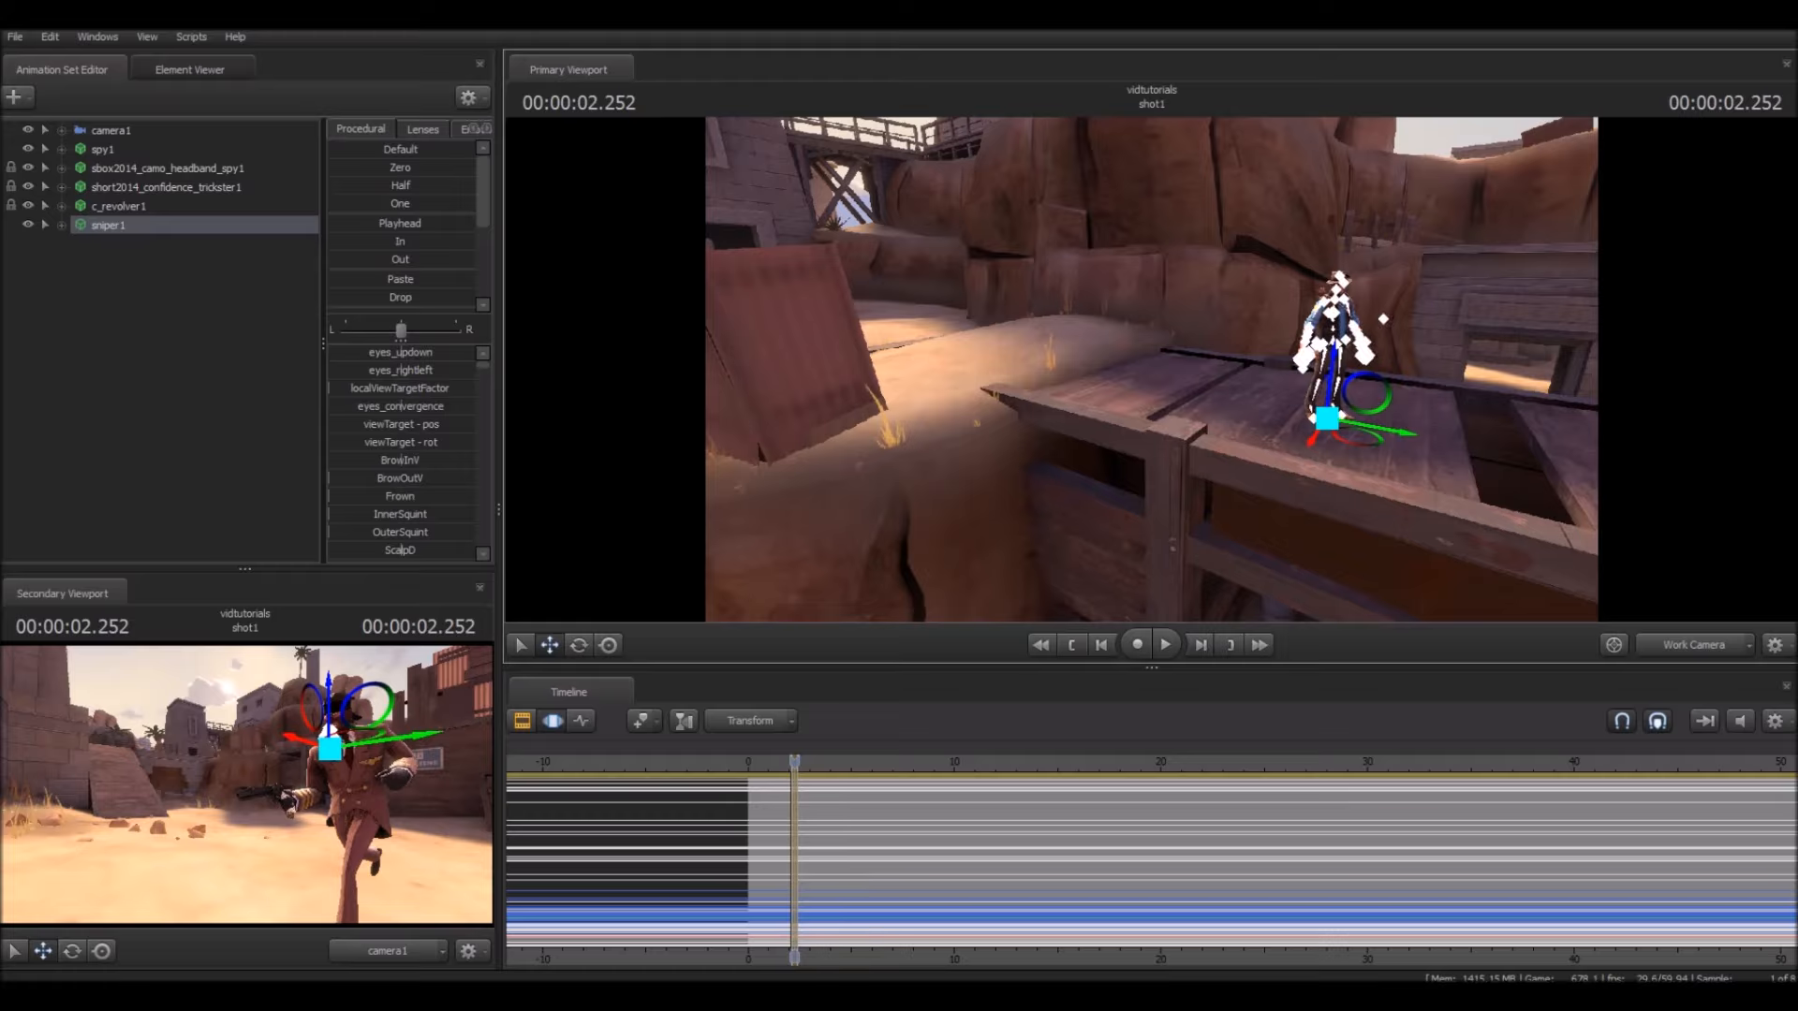
# Step: Move the playhead to 00:00:04.204 and undo the last sniper1 move
pyautogui.moveTo(794, 861); pyautogui.dragTo(872, 861)
pyautogui.click(835, 861)
pyautogui.hotkey('ctrl', 'z')
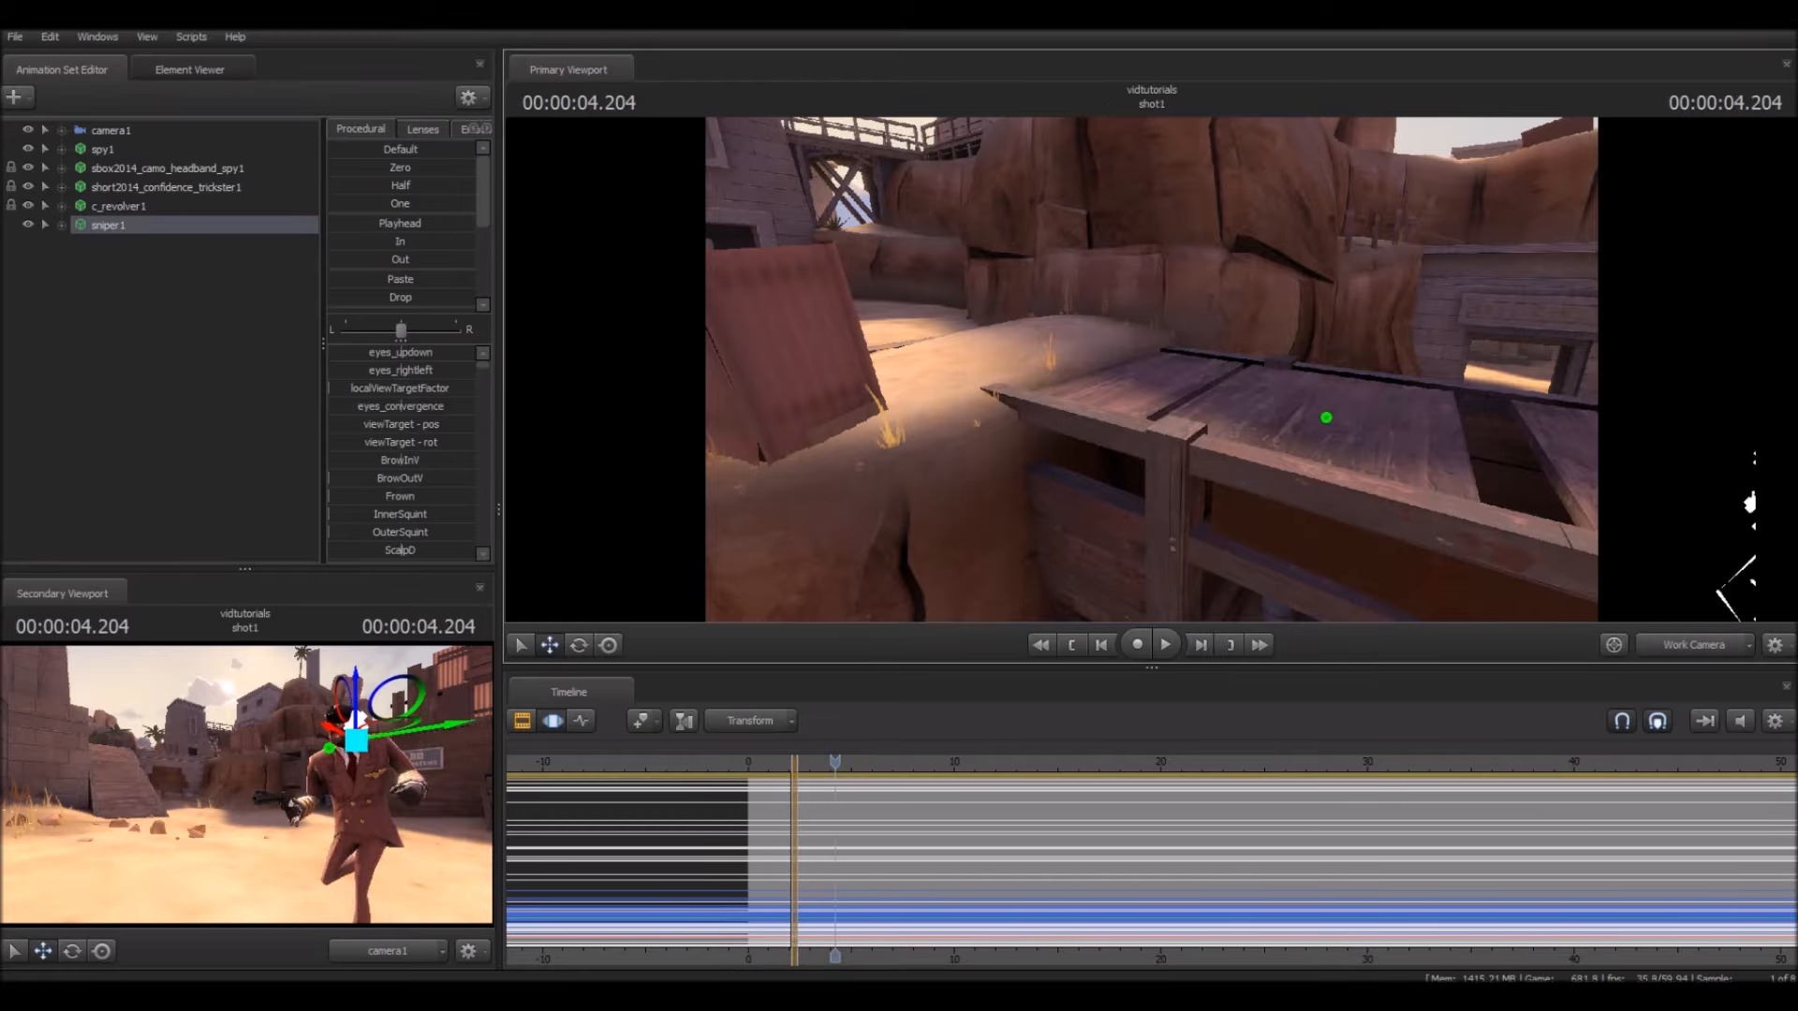
# Step: Try to adjust sniper1's position around the wooden platform and the ground below it at 00:00:04.204
pyautogui.moveTo(1326, 417); pyautogui.dragTo(957, 418)
pyautogui.moveTo(1213, 451); pyautogui.dragTo(834, 599)
pyautogui.moveTo(1203, 324); pyautogui.dragTo(1367, 521)
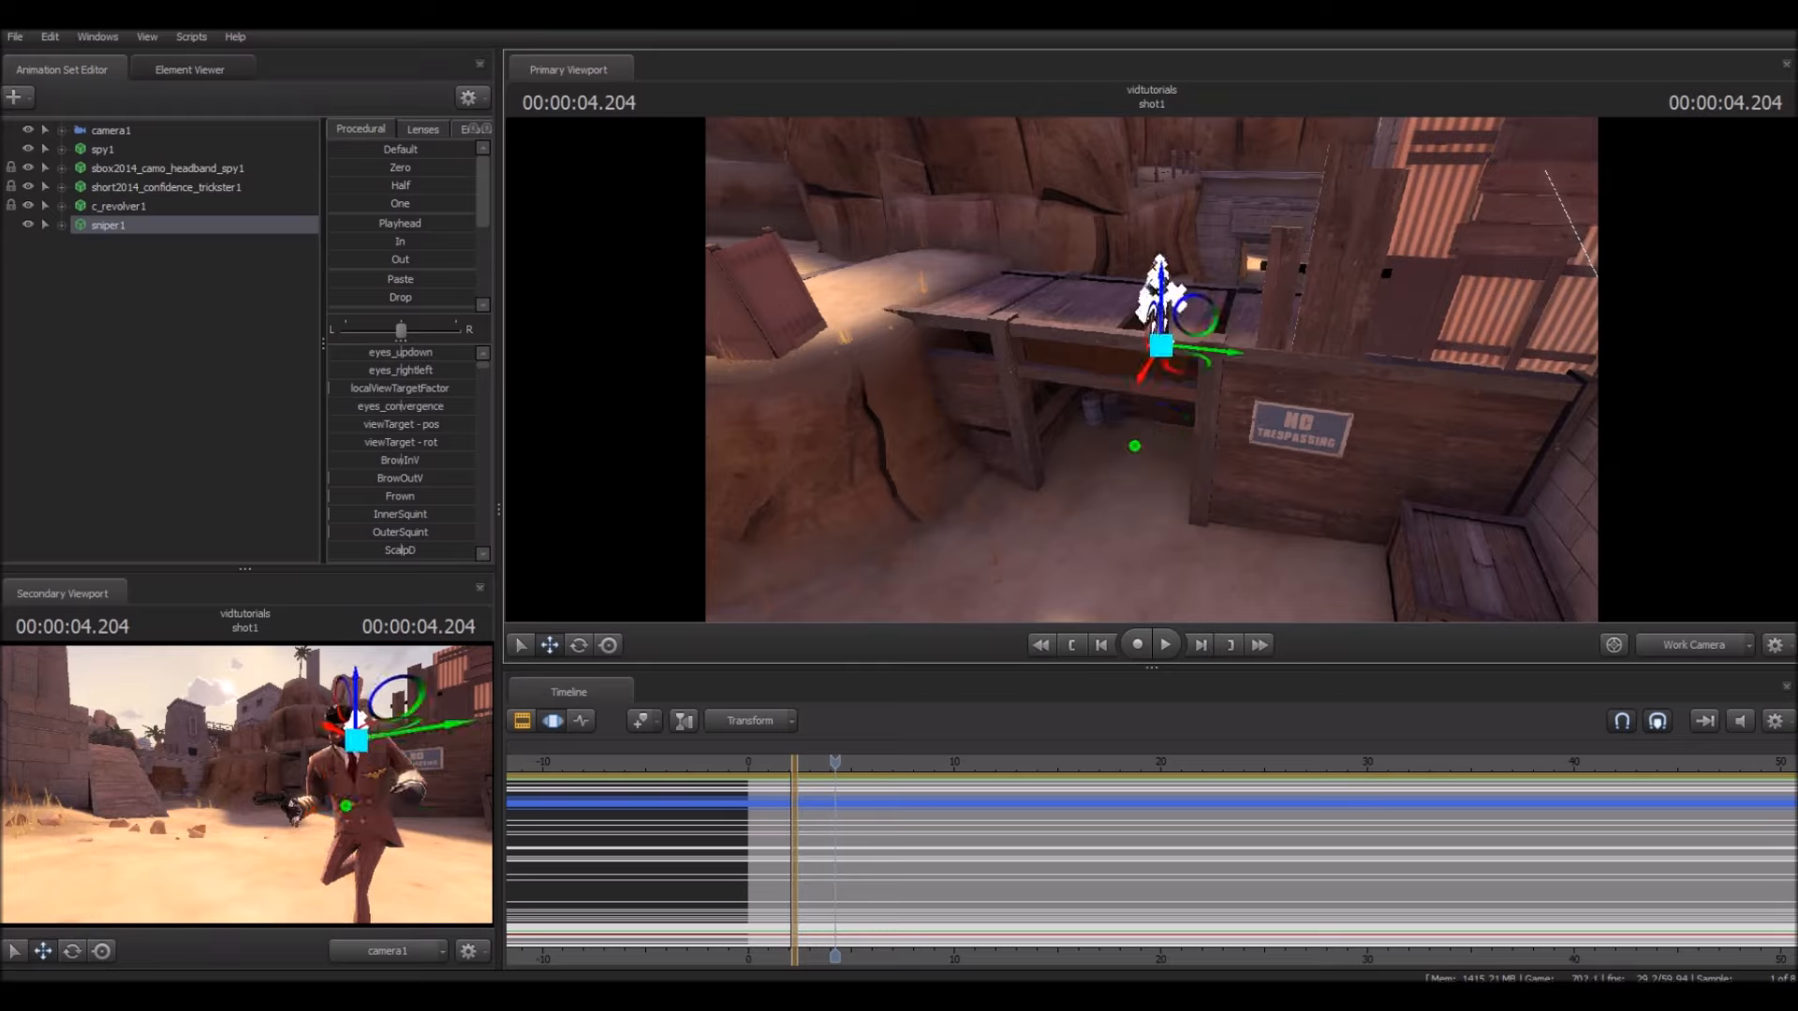
pyautogui.moveTo(1161, 346); pyautogui.dragTo(1162, 386)
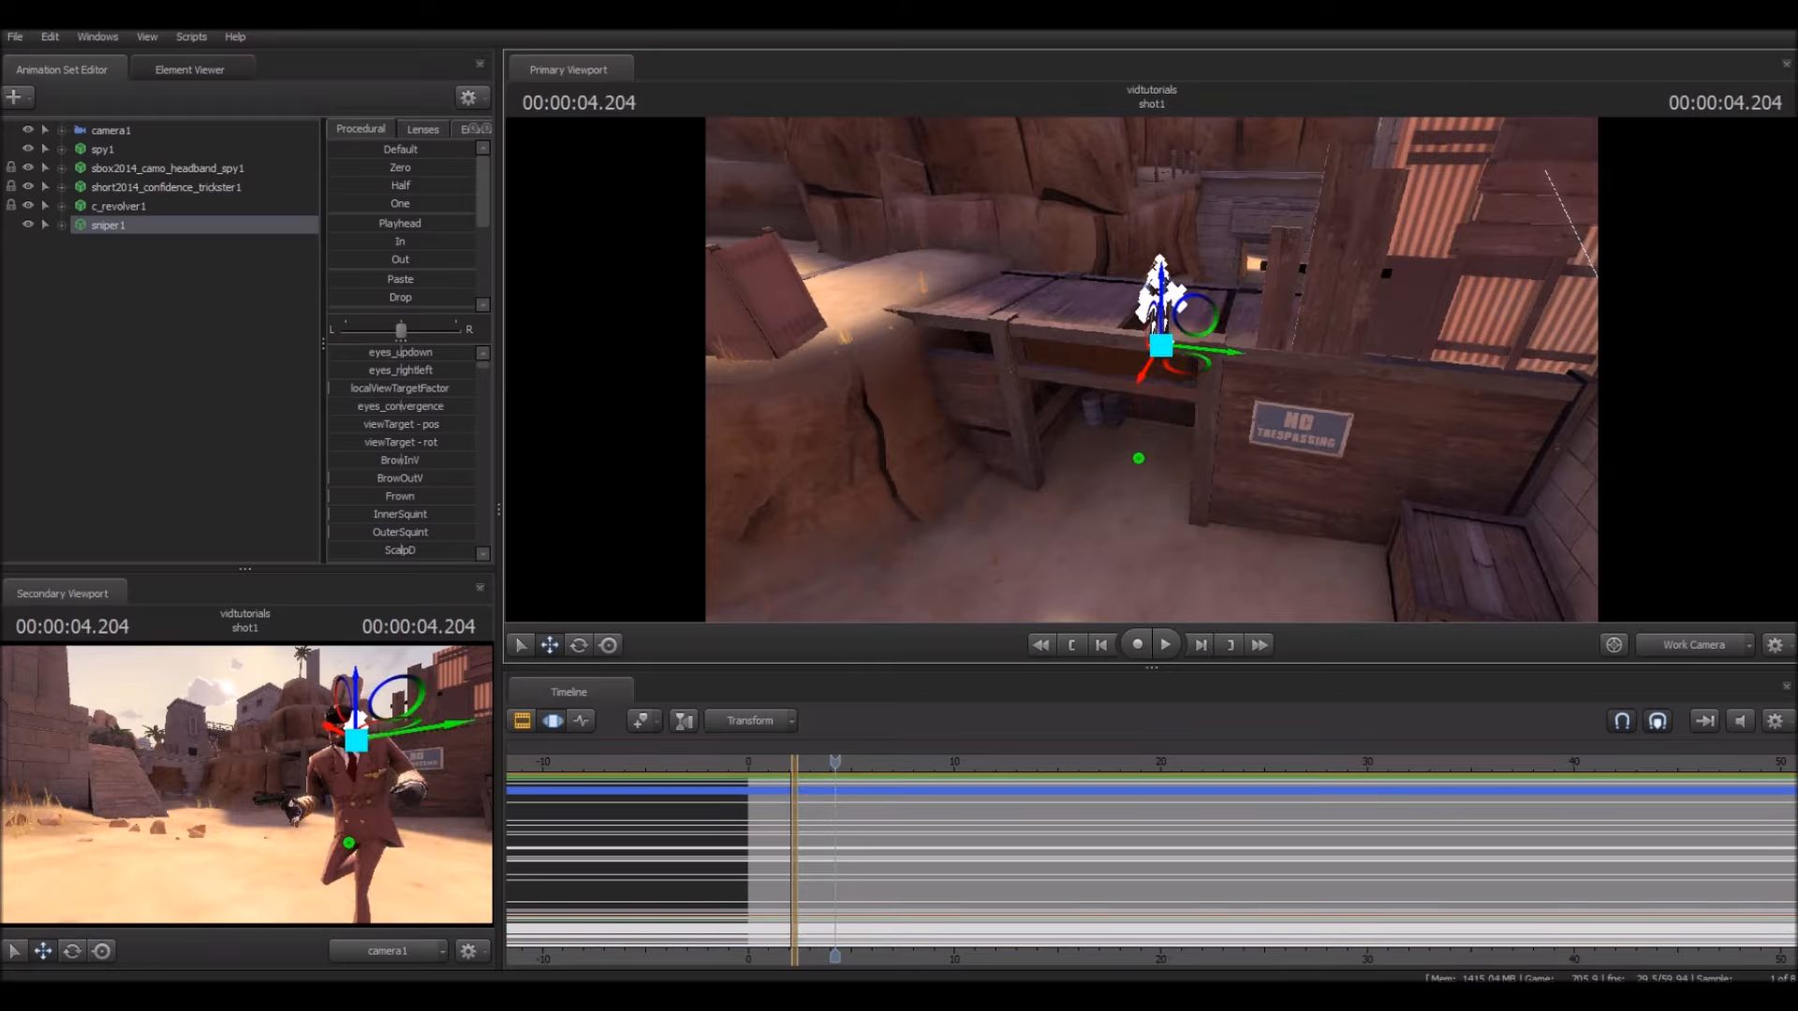
# Step: Undo all of sniper1's position changes and its skin change
pyautogui.moveTo(835, 762); pyautogui.dragTo(748, 762)
pyautogui.hotkey('ctrl', 'z')
pyautogui.hotkey('ctrl', 'z')
pyautogui.hotkey('ctrl', 'z')
pyautogui.hotkey('ctrl', 'z')
pyautogui.hotkey('ctrl', 'z')
pyautogui.hotkey('ctrl', 'z')
pyautogui.hotkey('ctrl', 'z')
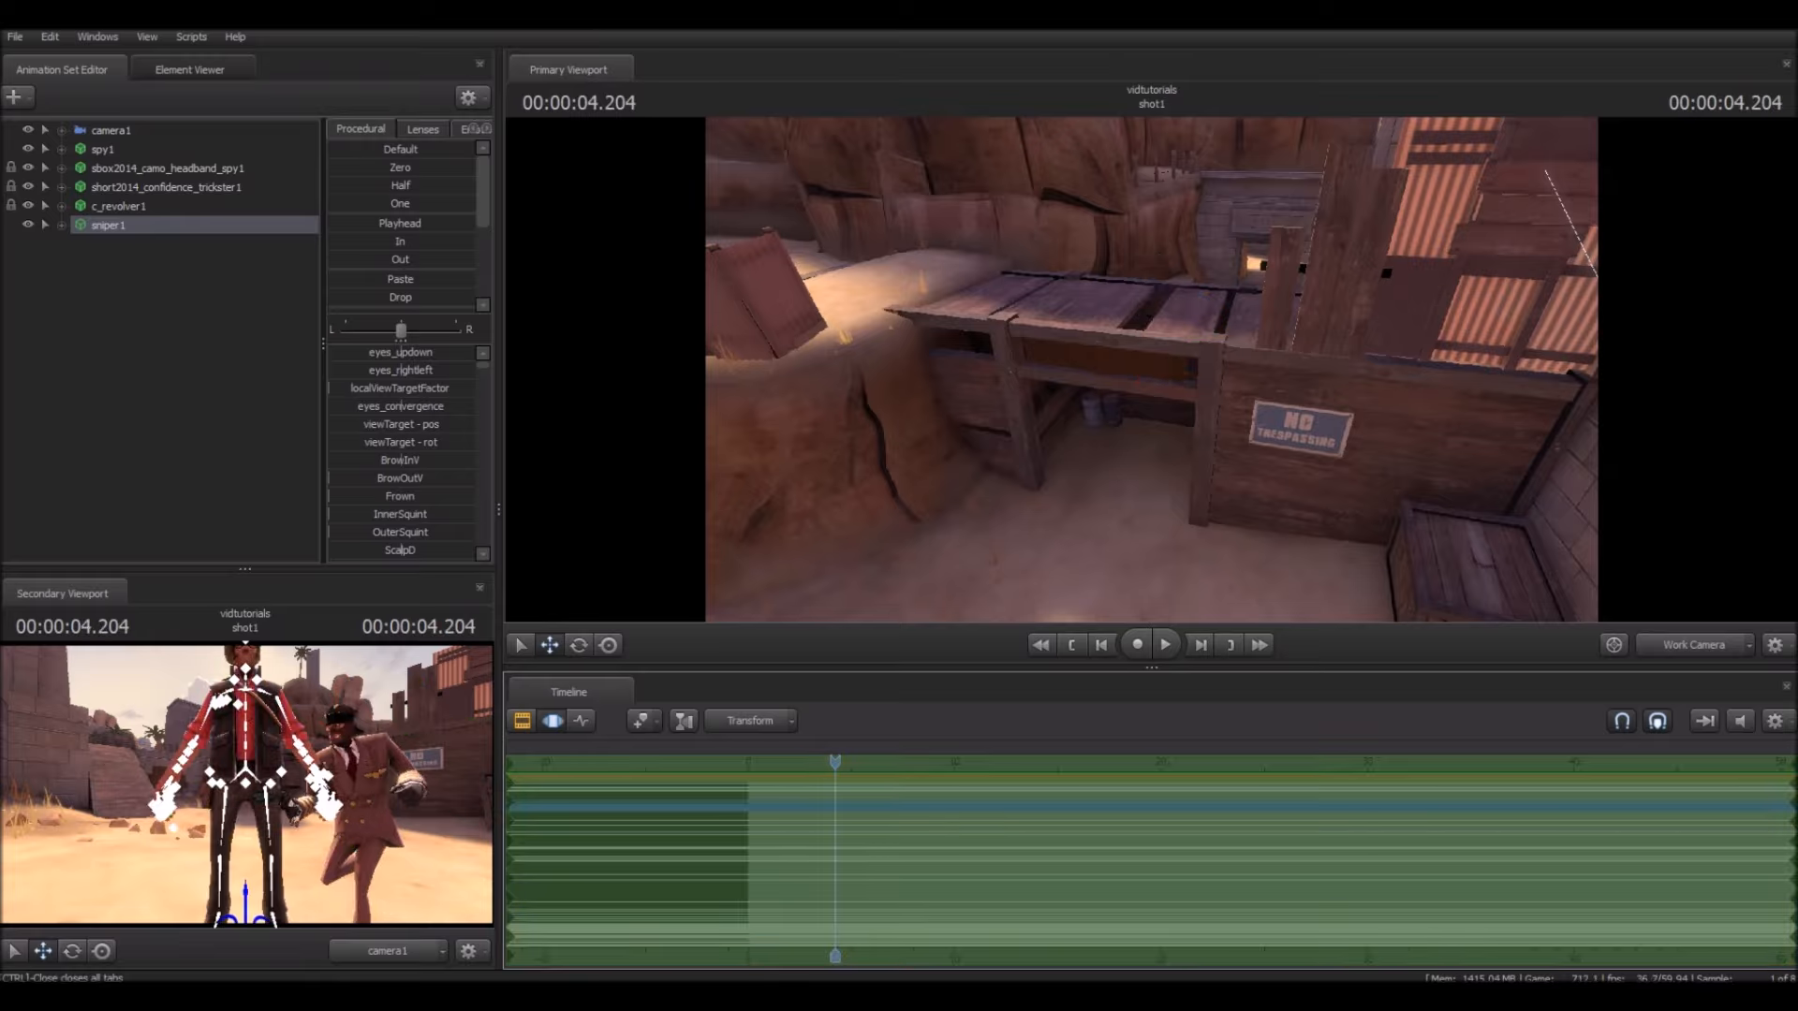
# Step: Move sniper1 away from the spy to the ground beside the wooden ramp and clear the selection
pyautogui.moveTo(1152, 370); pyautogui.dragTo(1245, 422)
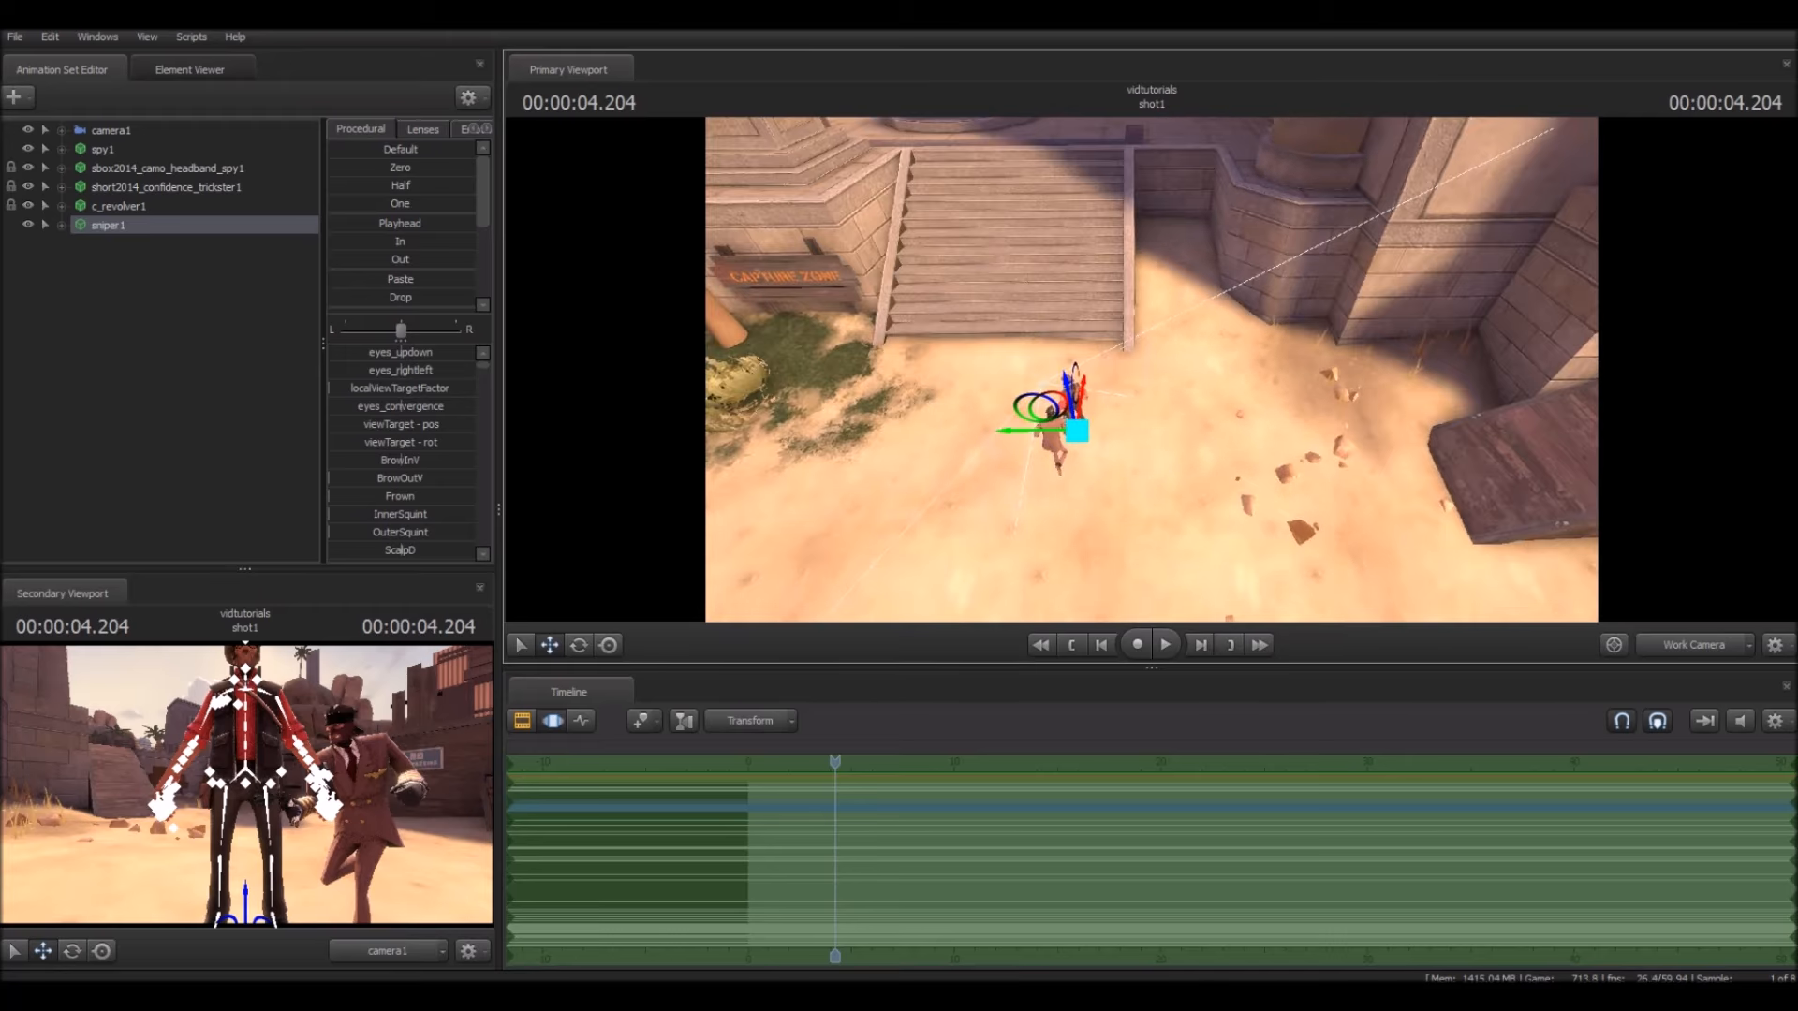
pyautogui.moveTo(1077, 431); pyautogui.dragTo(1575, 592)
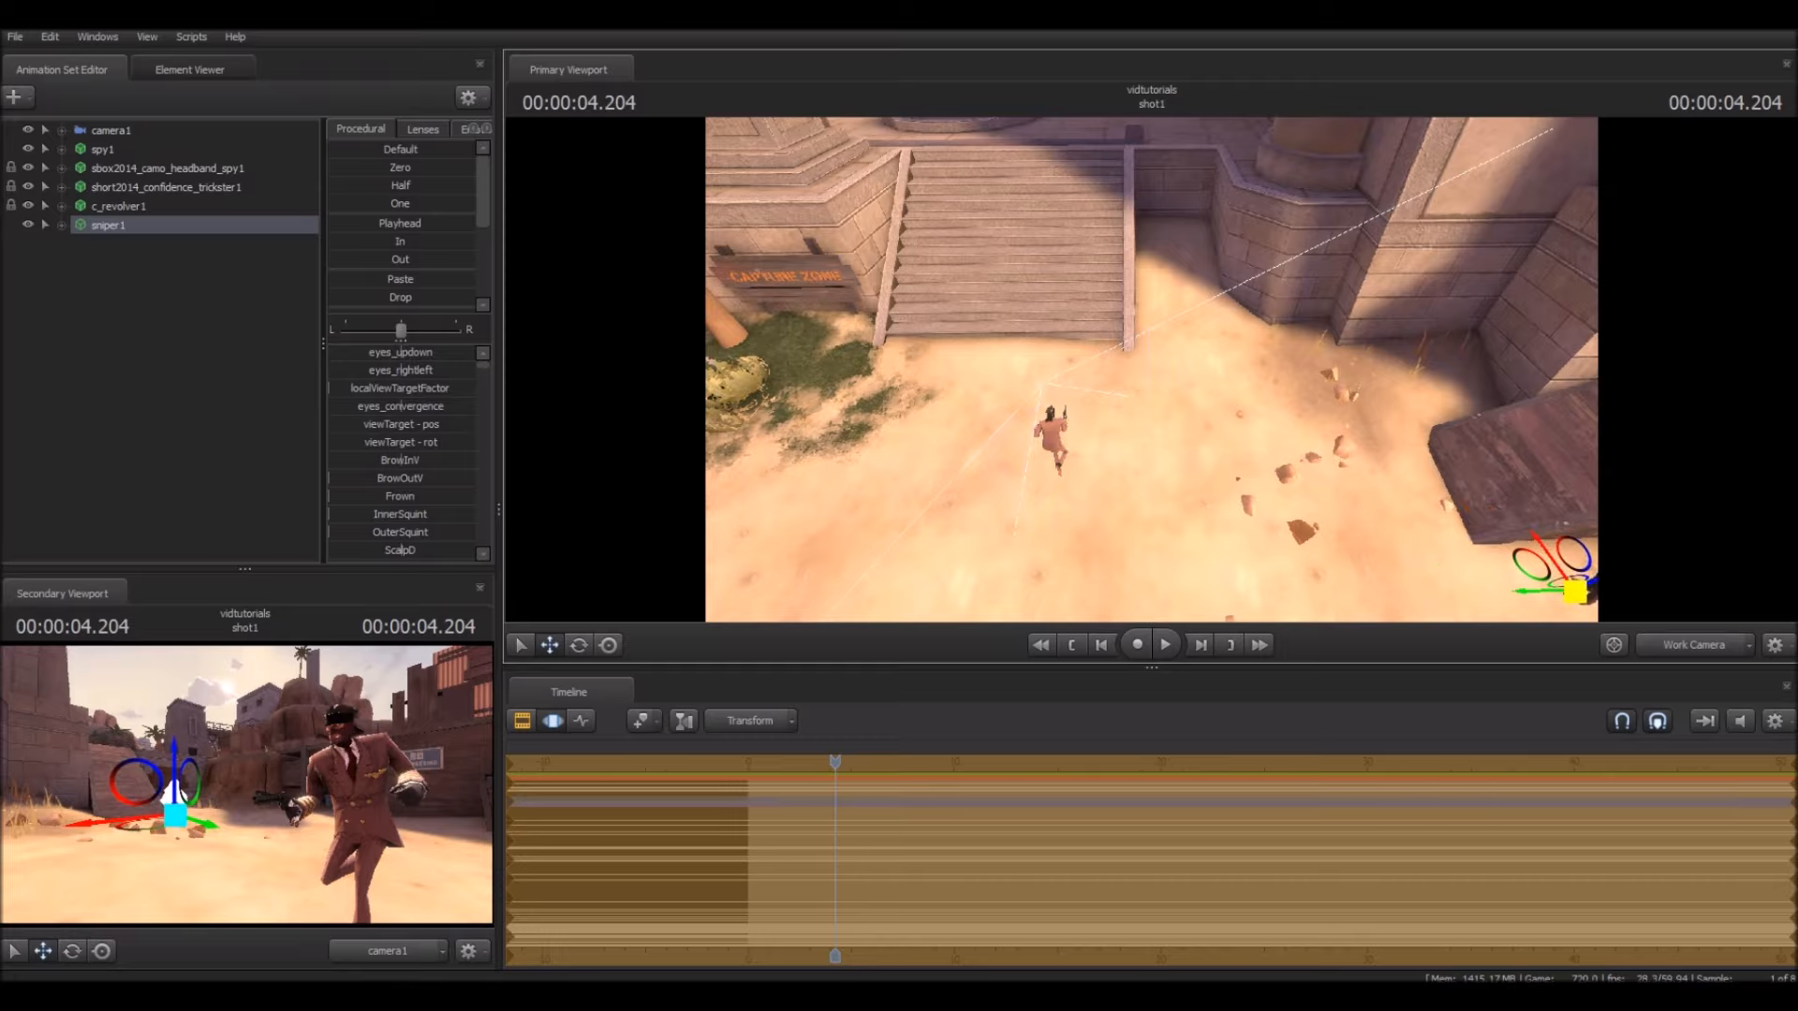
pyautogui.click(196, 374)
# Step: Move sniper1 from the sandy ground onto the lower end of the wooden ramp
pyautogui.moveTo(1151, 370); pyautogui.dragTo(1282, 370)
pyautogui.press('w')
pyautogui.press('s')
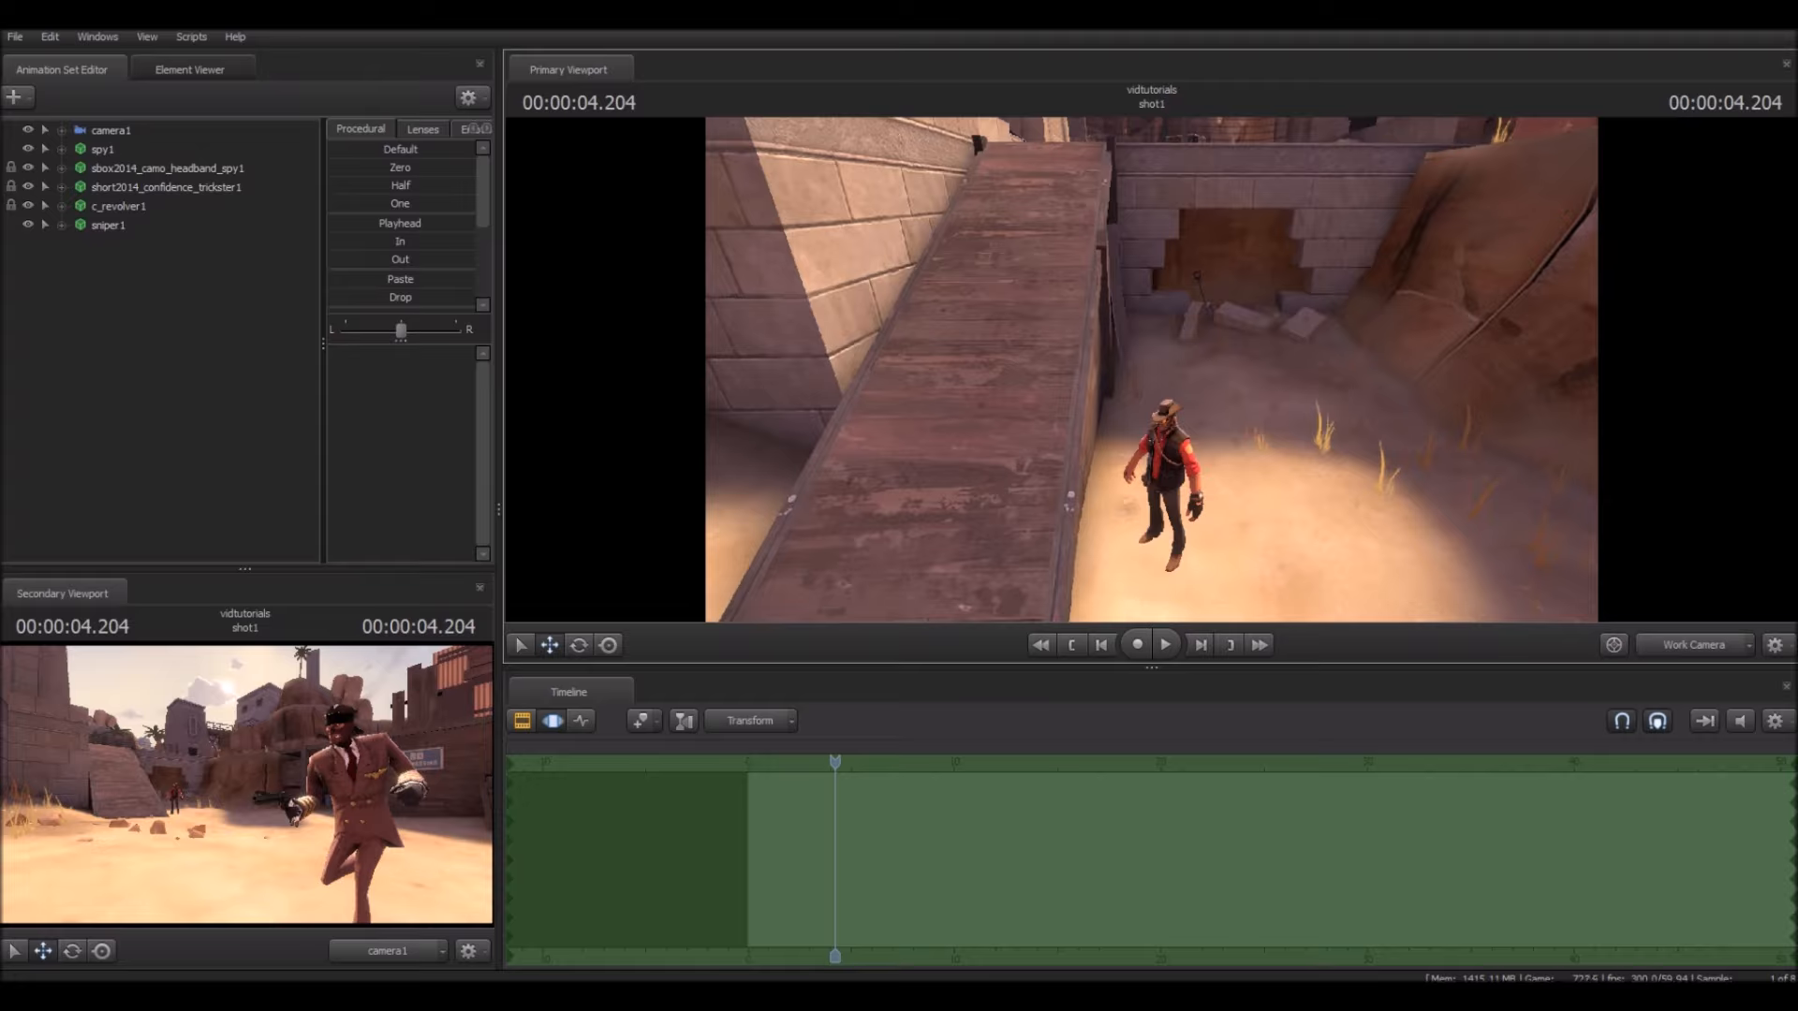
pyautogui.click(109, 224)
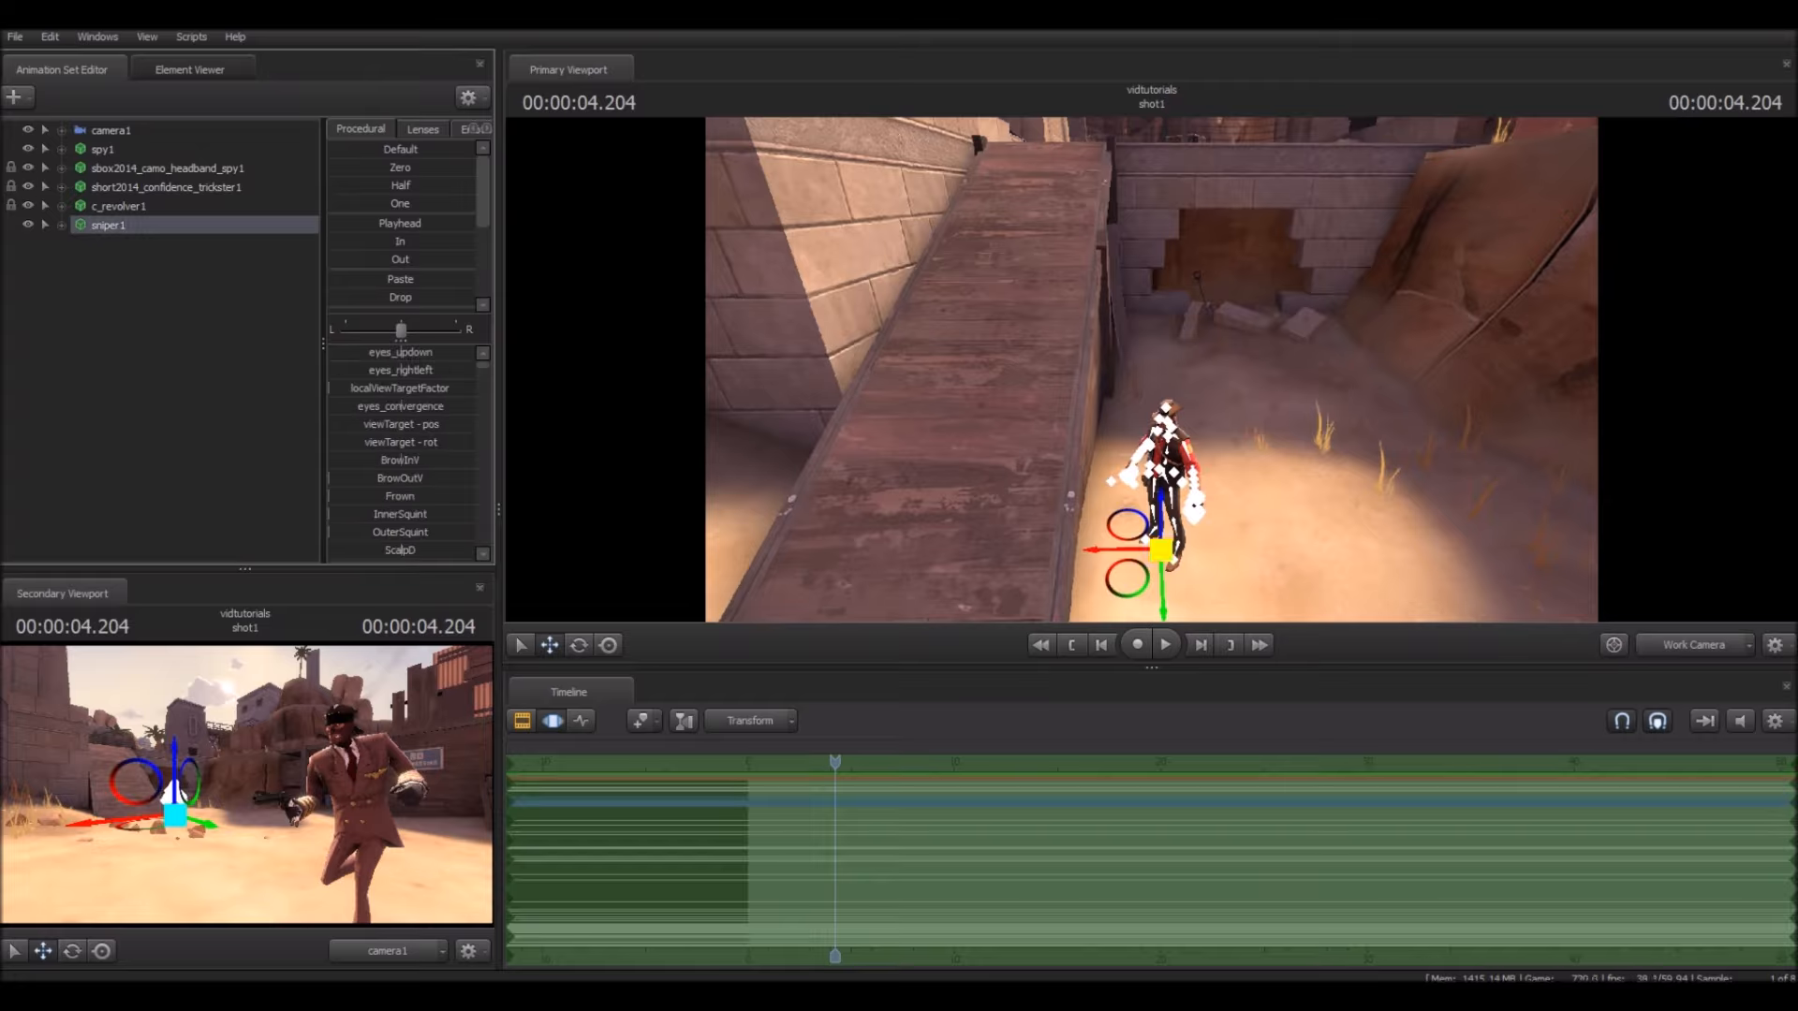
pyautogui.moveTo(1162, 549); pyautogui.dragTo(972, 618)
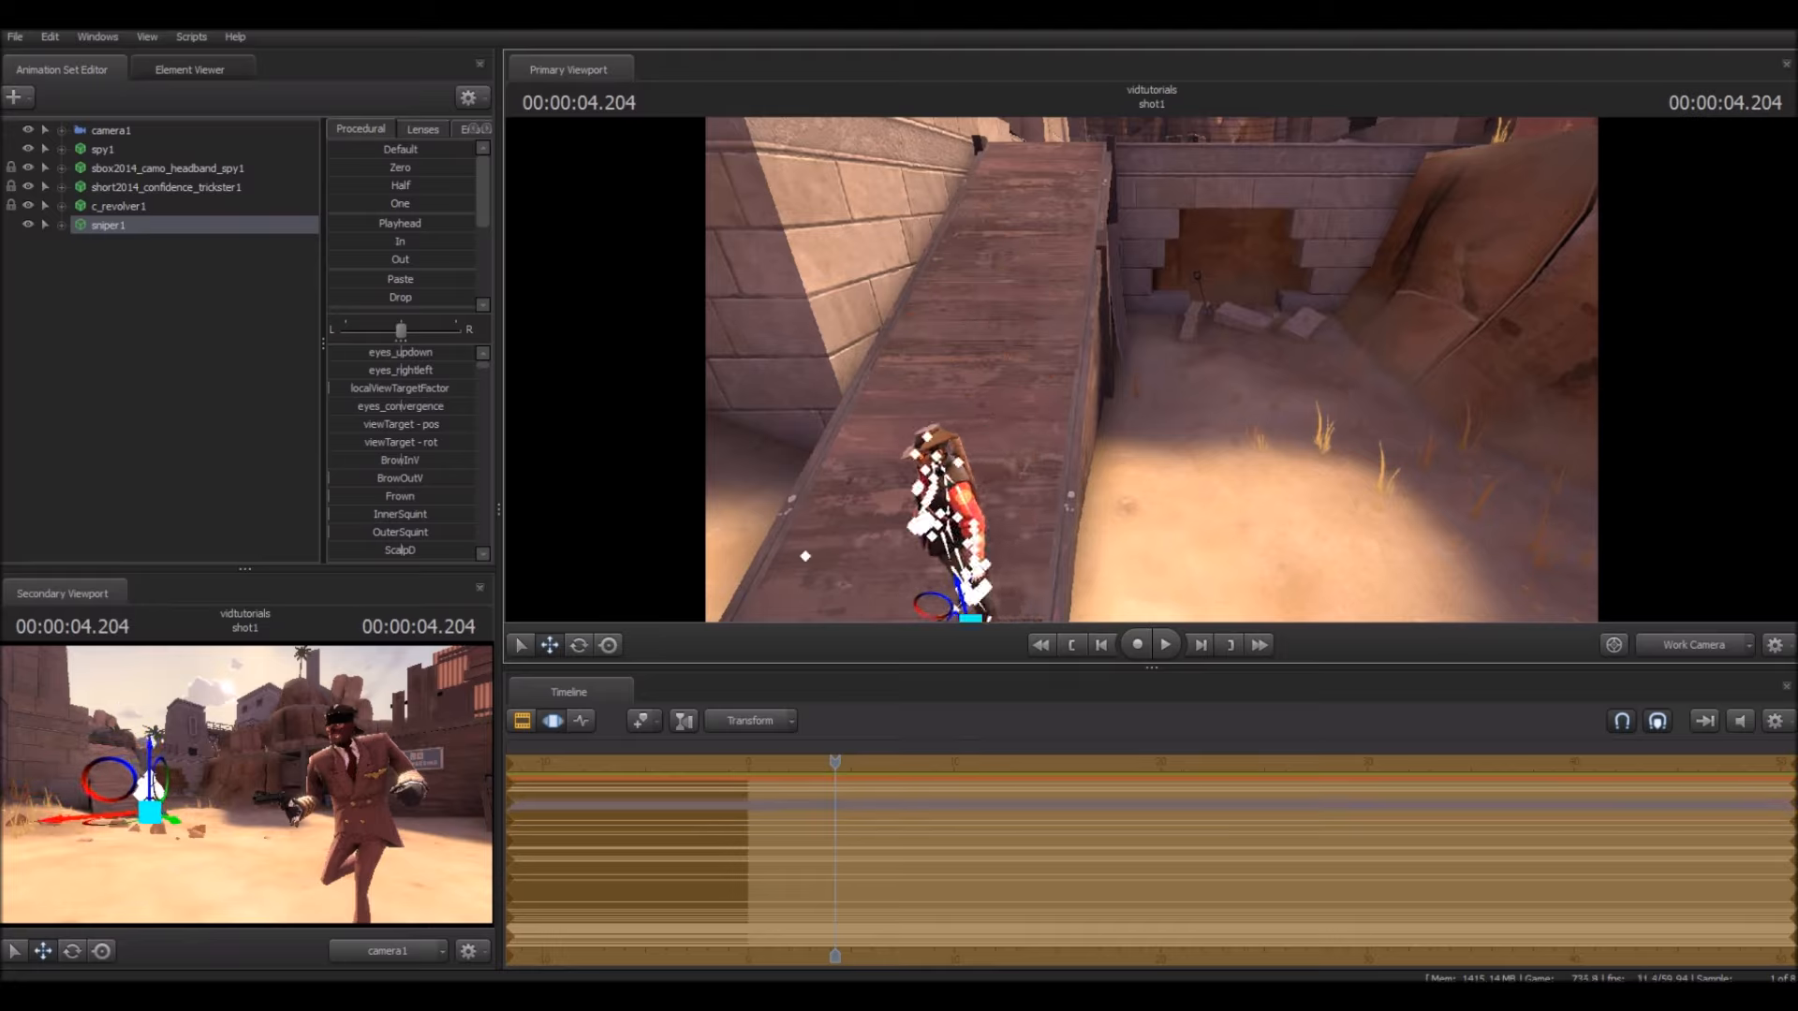
# Step: Rotate sniper1 about its vertical axis so it faces down the ramp
pyautogui.click(578, 646)
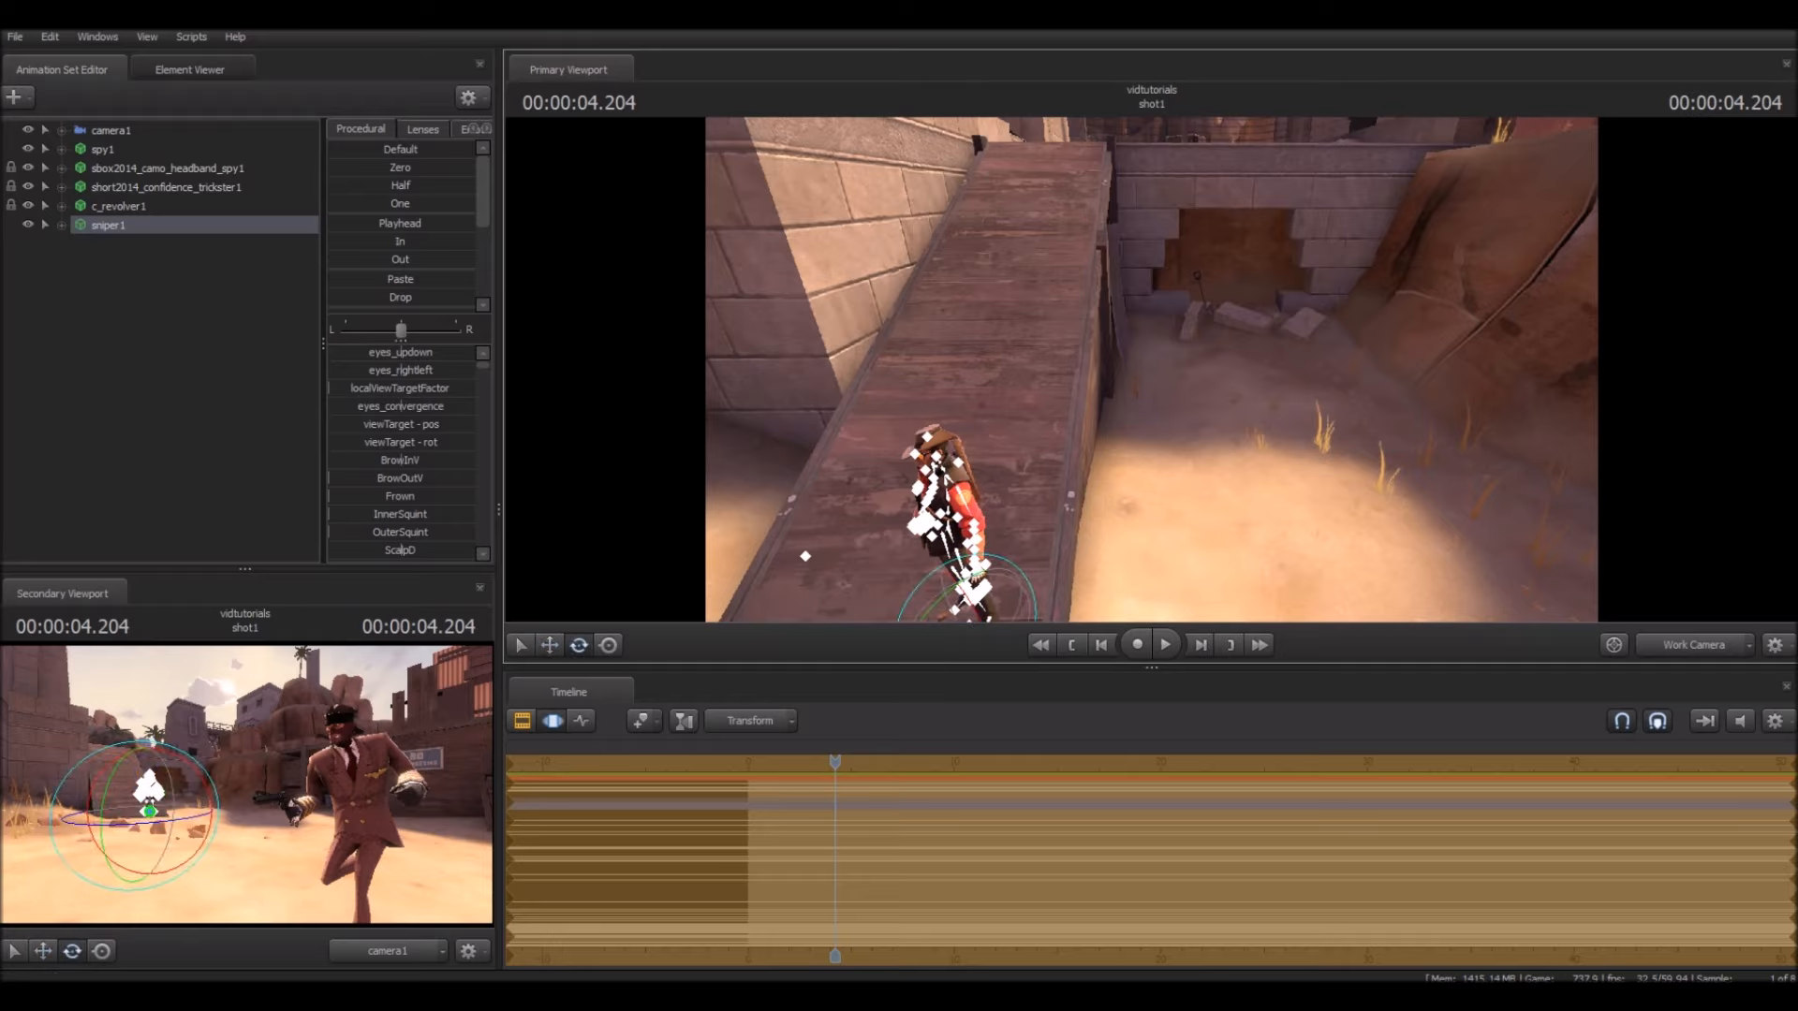
pyautogui.moveTo(1105, 449)
pyautogui.mouseDown()
pyautogui.moveTo(1086, 431)
pyautogui.moveTo(1114, 464)
pyautogui.mouseUp()
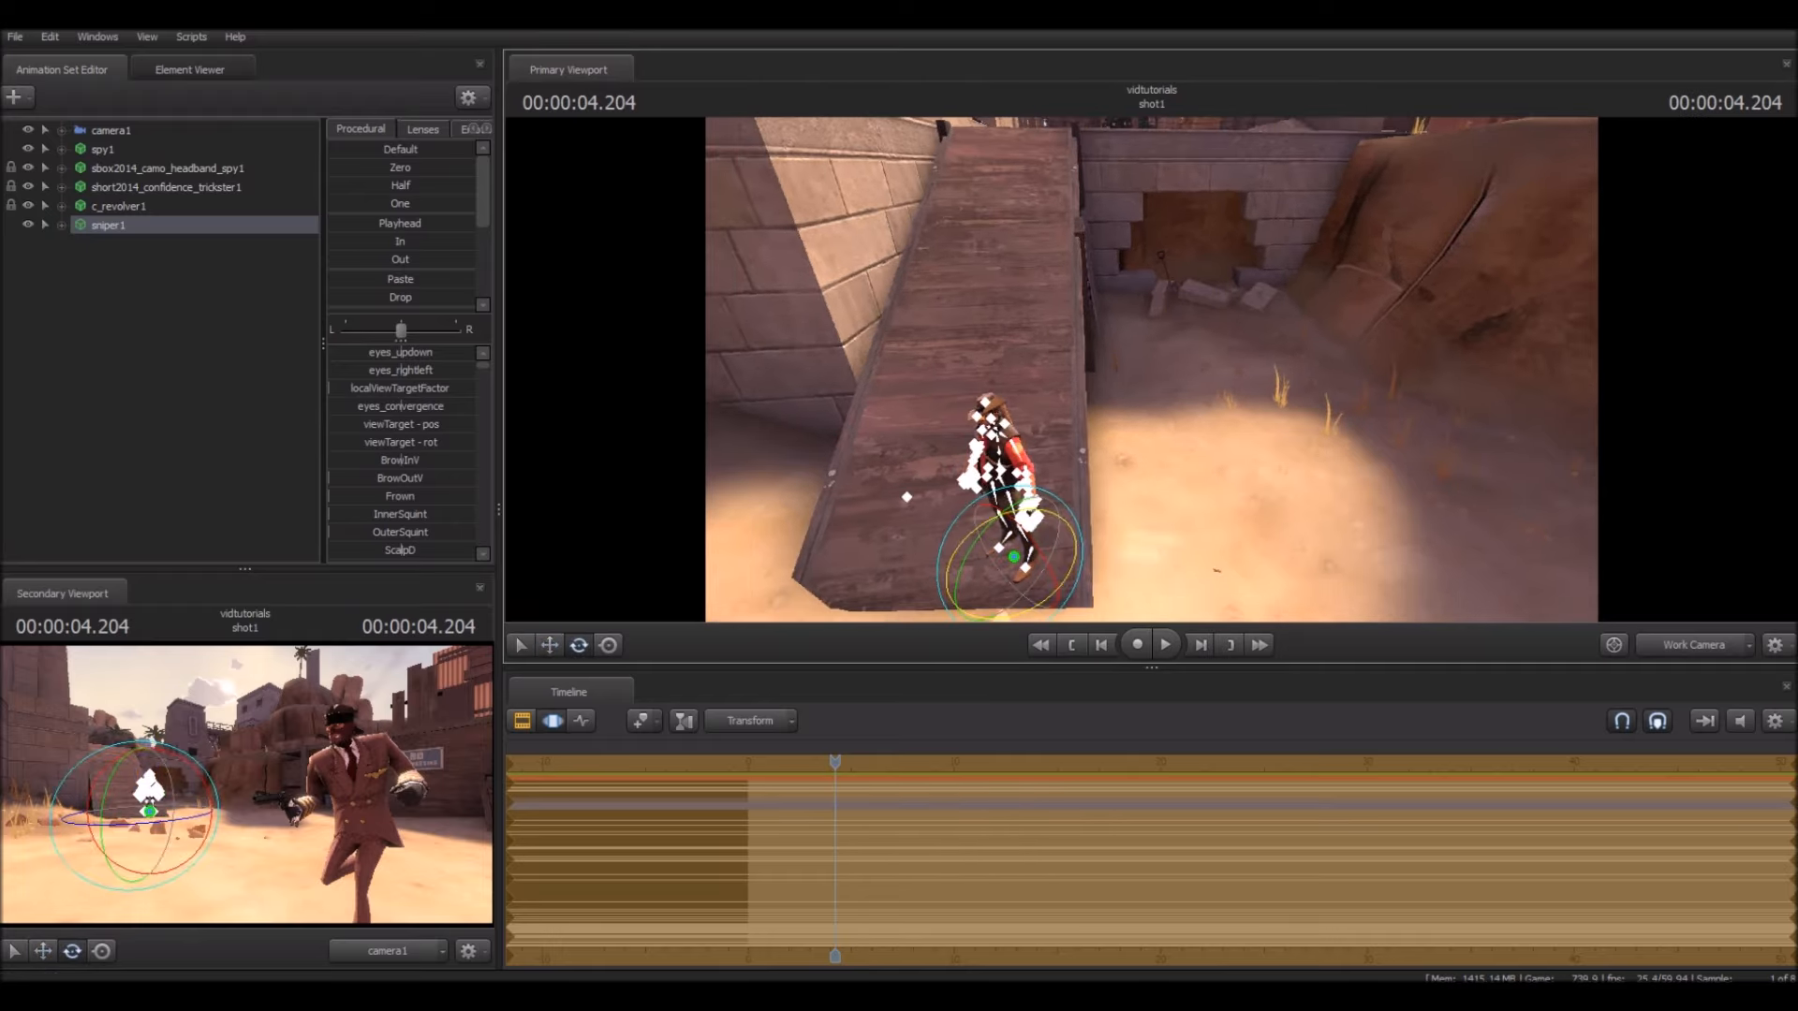
pyautogui.moveTo(1031, 609); pyautogui.dragTo(1075, 560)
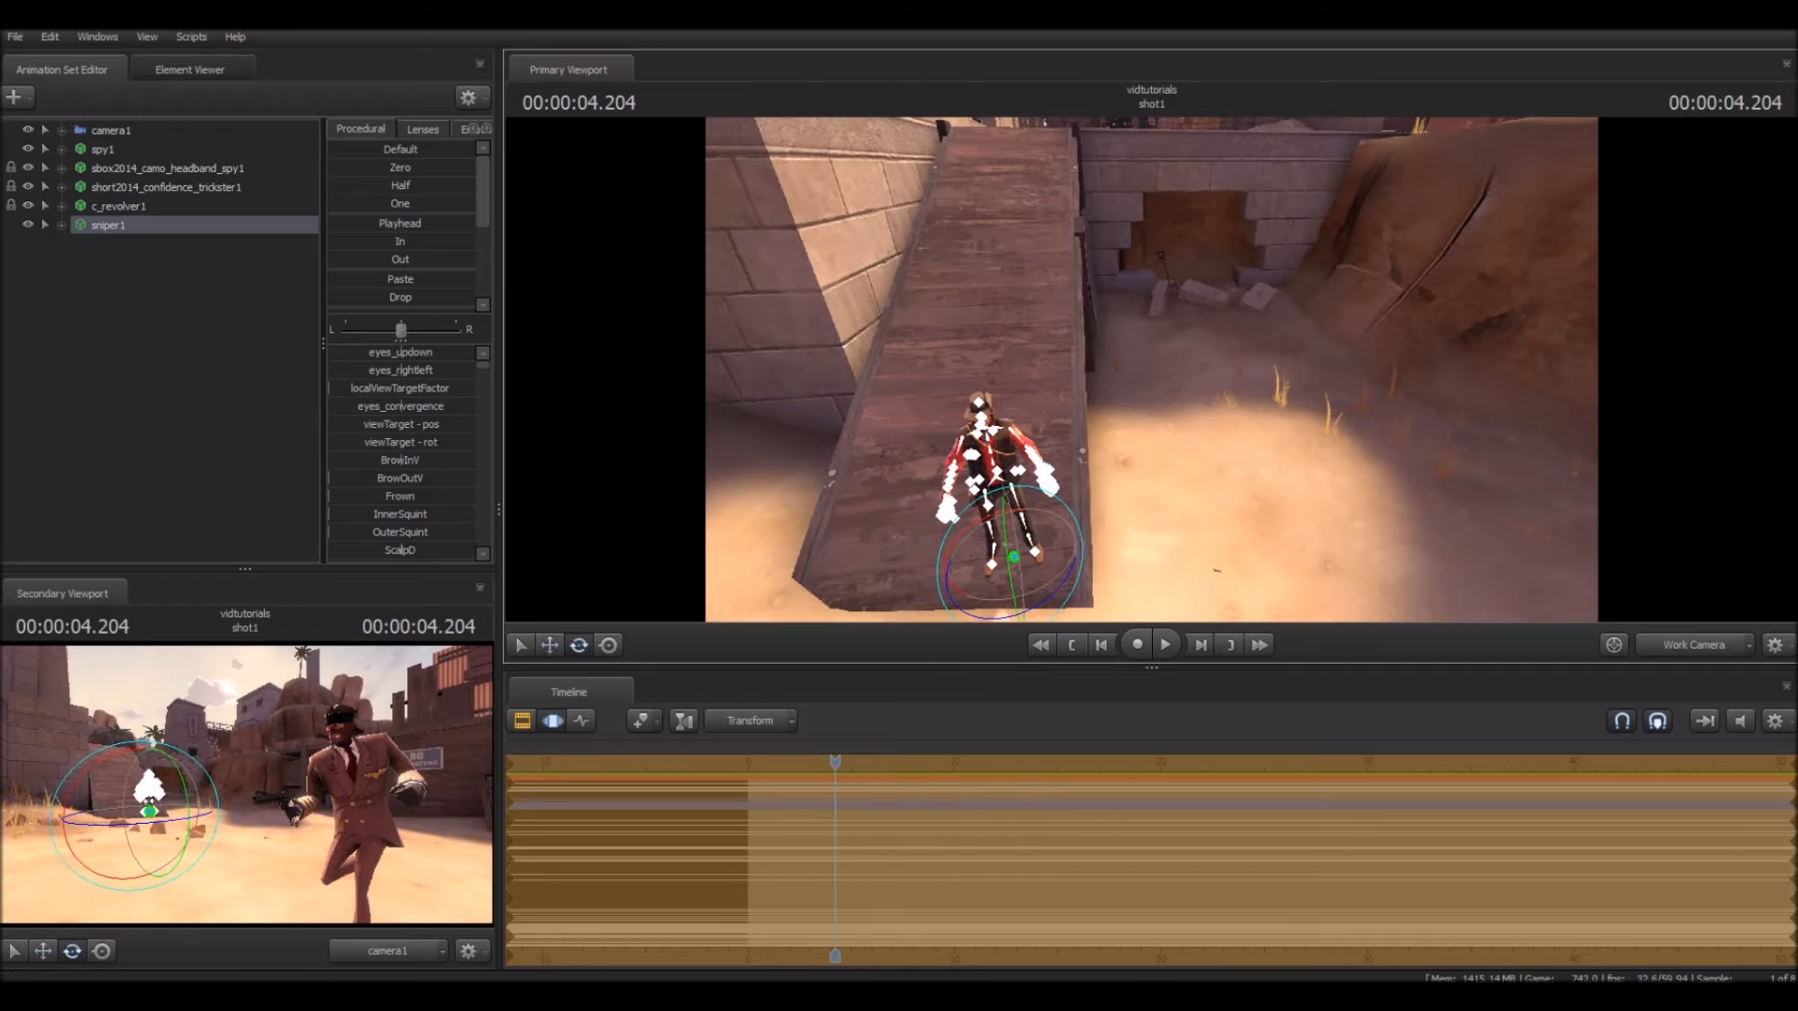
# Step: Give sniper1 the blue team skin and equip it with the Sniper Rifle Team Fortress item
pyautogui.rightClick(120, 229)
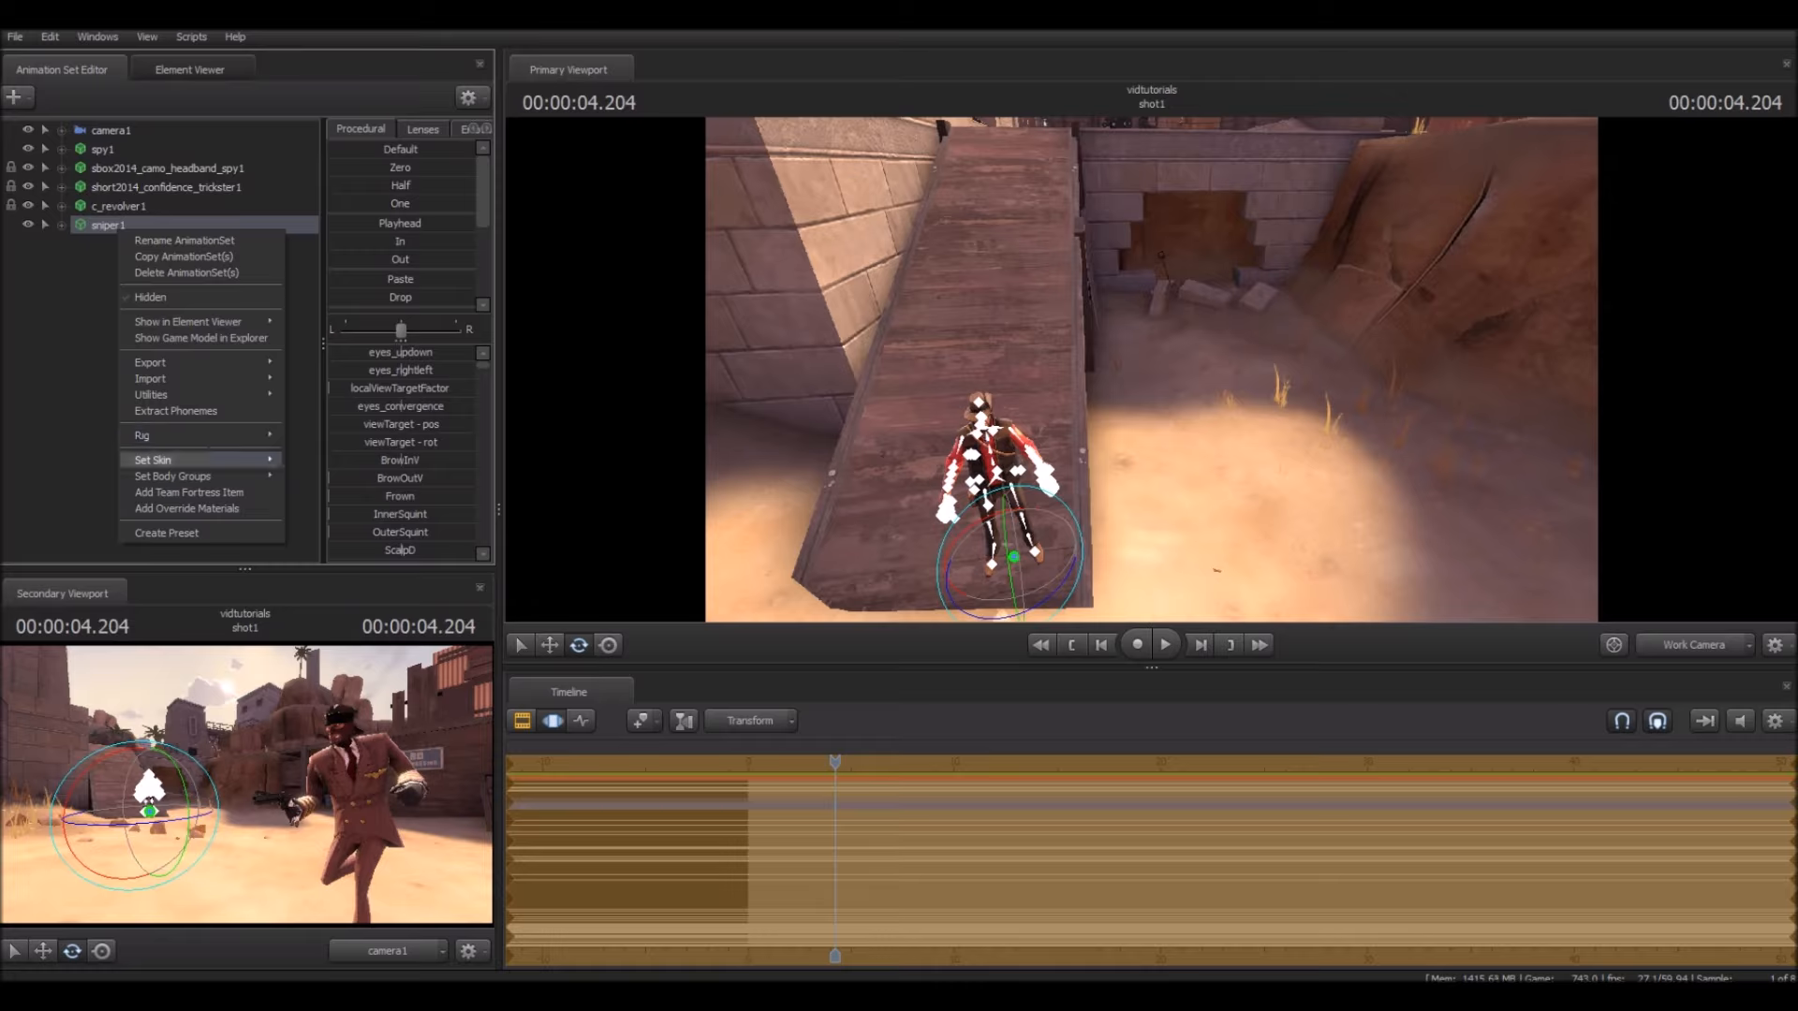
pyautogui.click(301, 478)
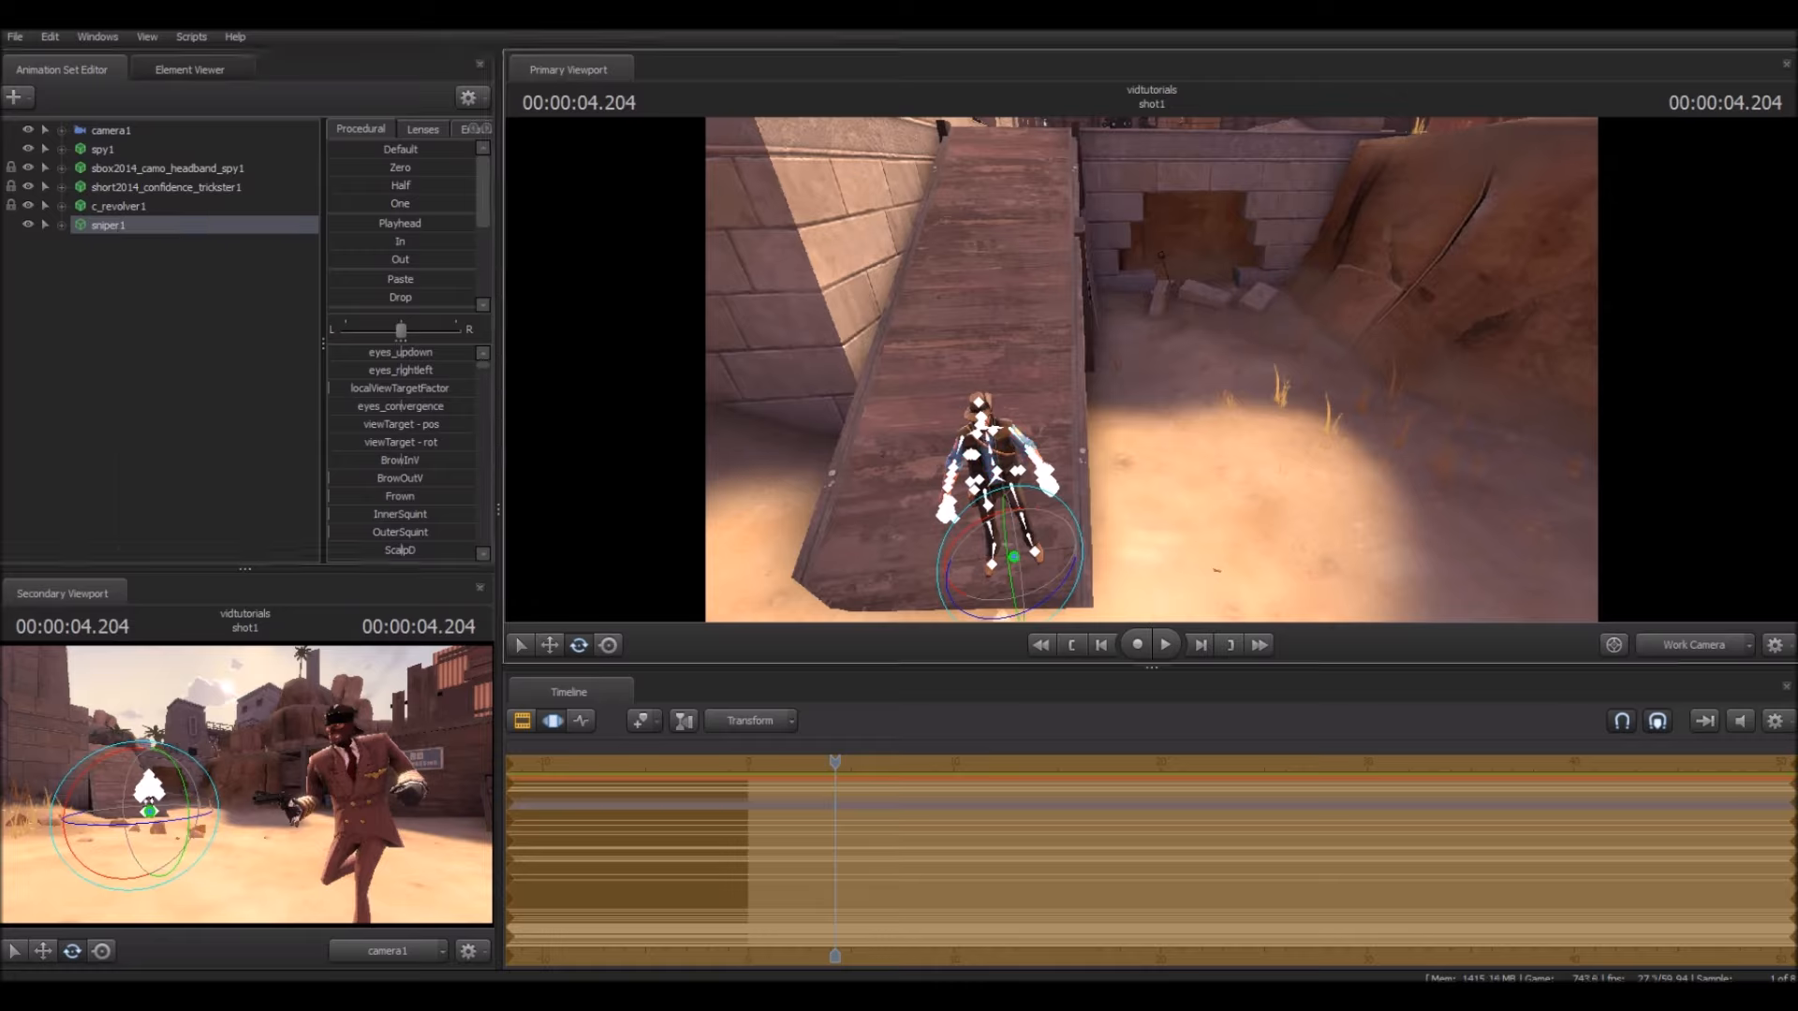
pyautogui.rightClick(99, 226)
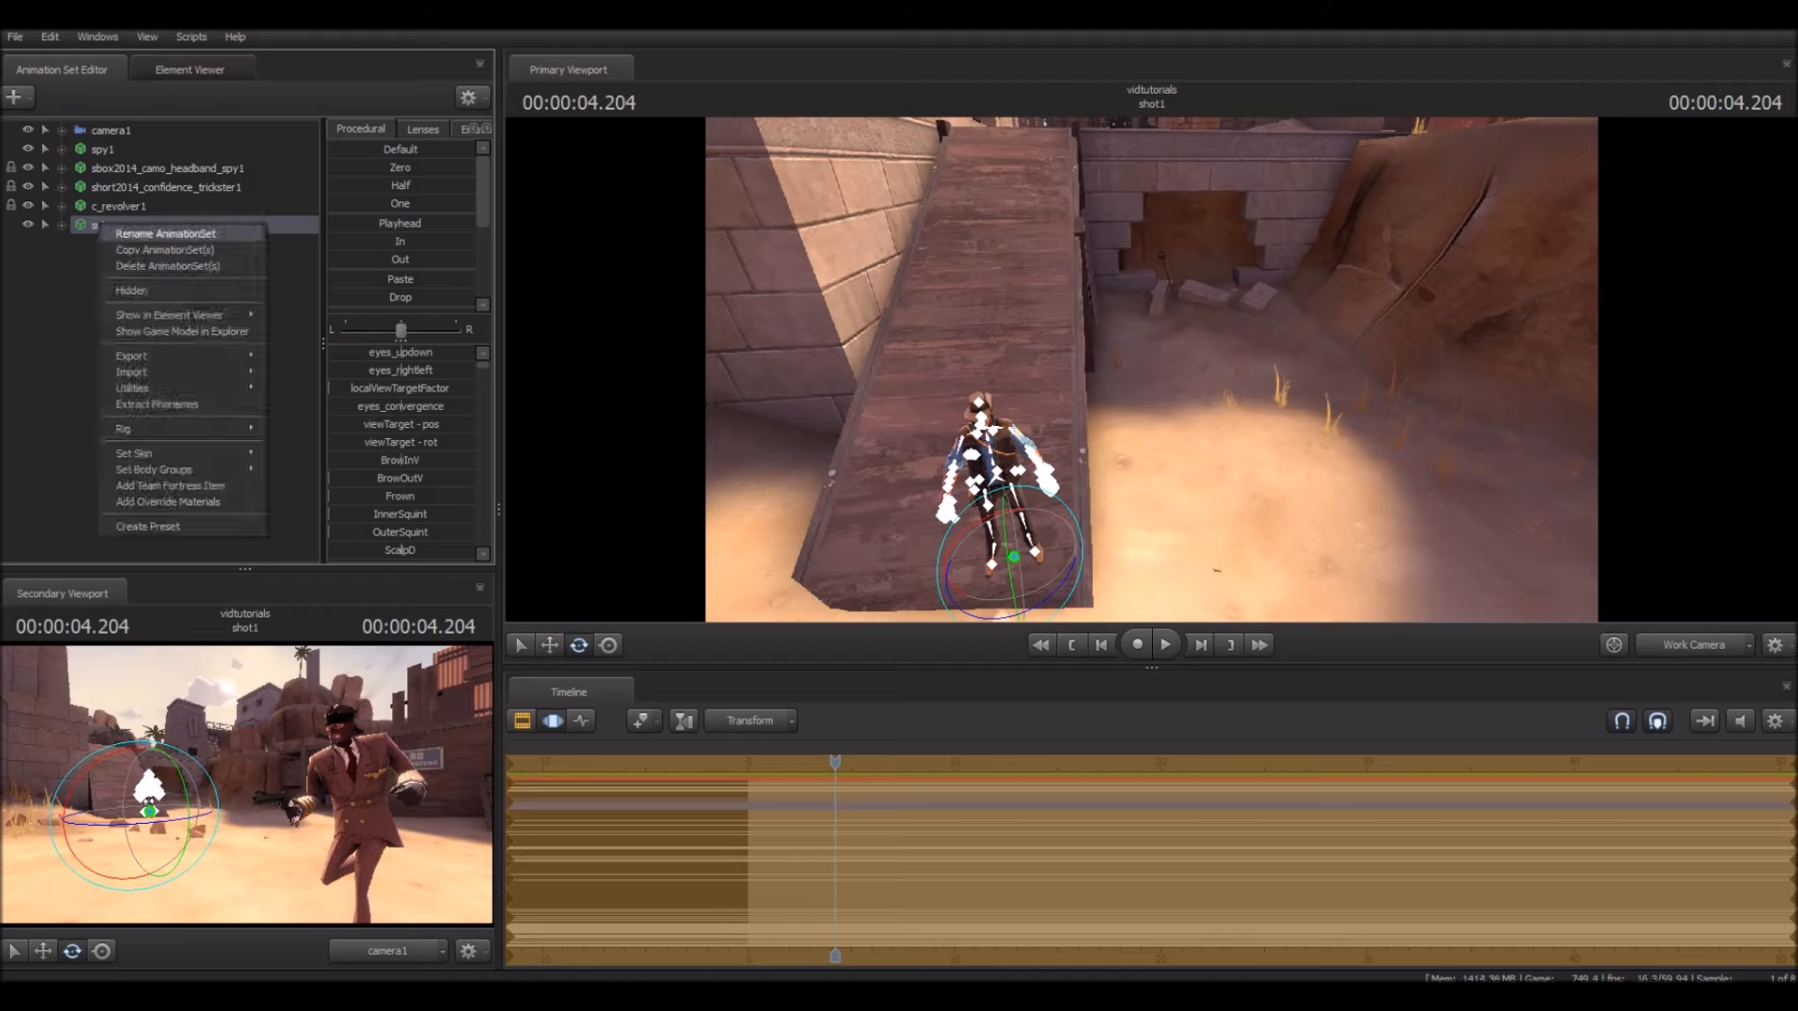
pyautogui.click(170, 485)
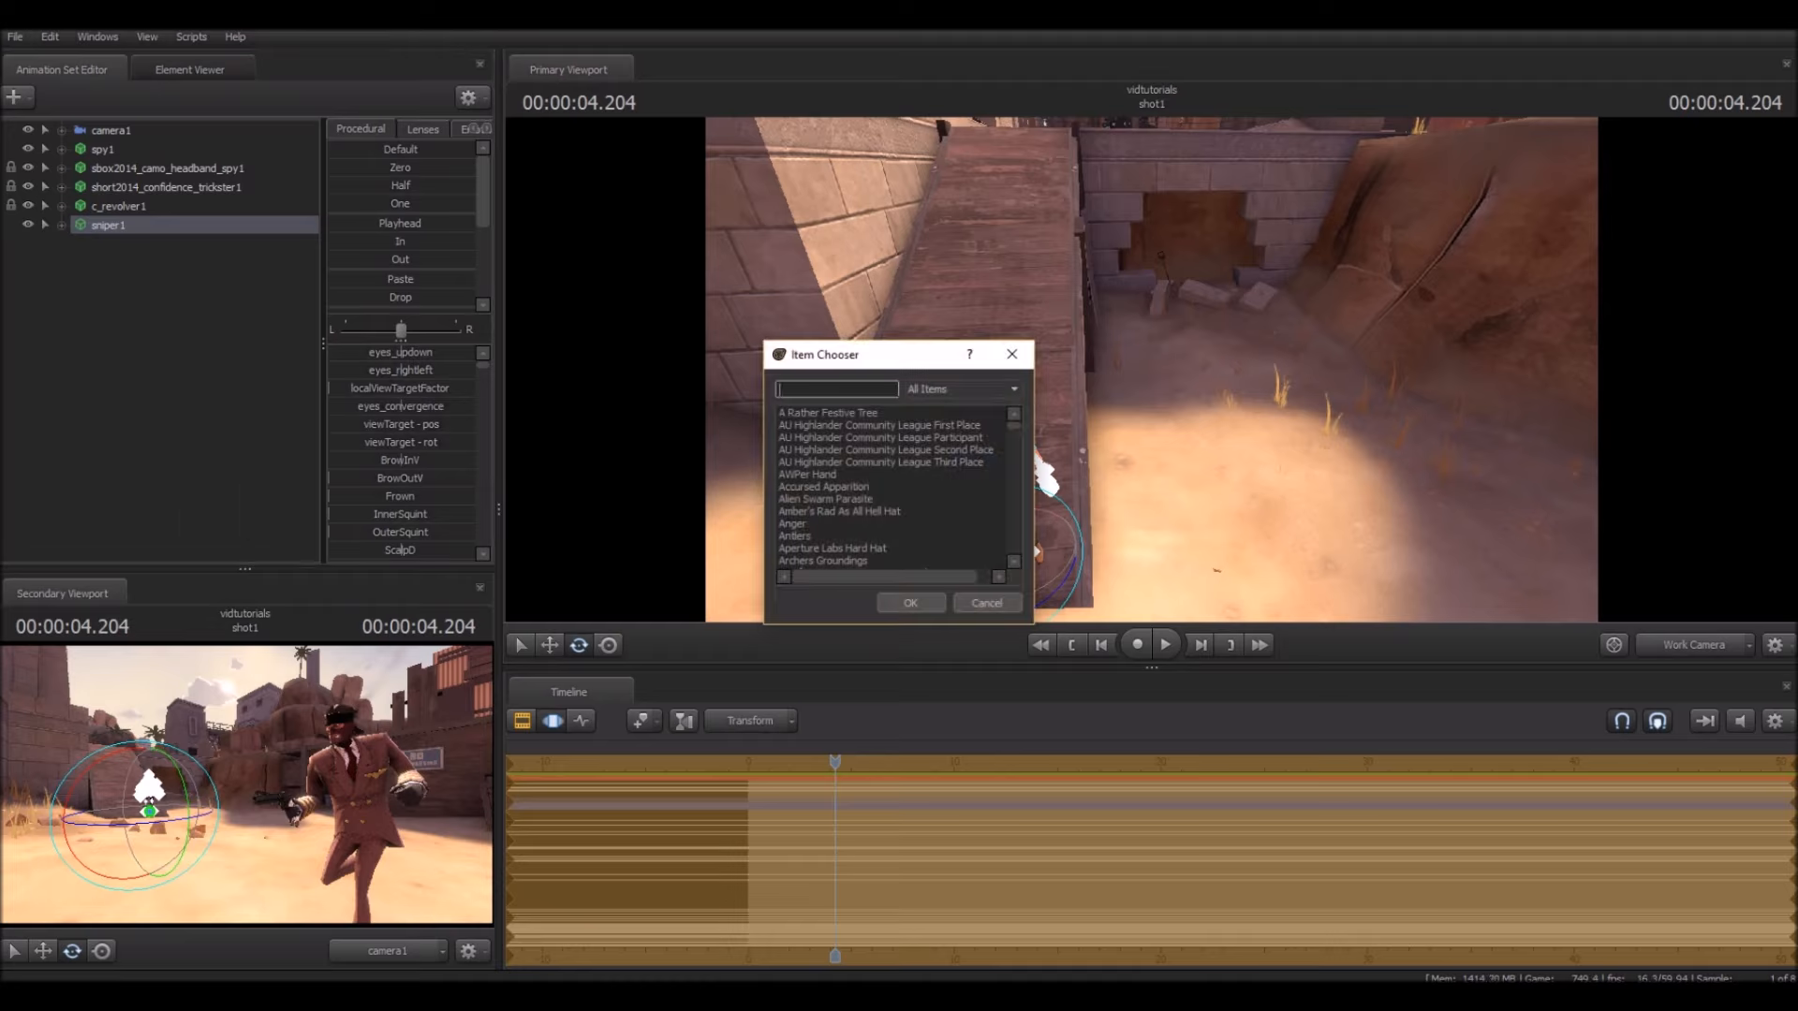
pyautogui.write('snip')
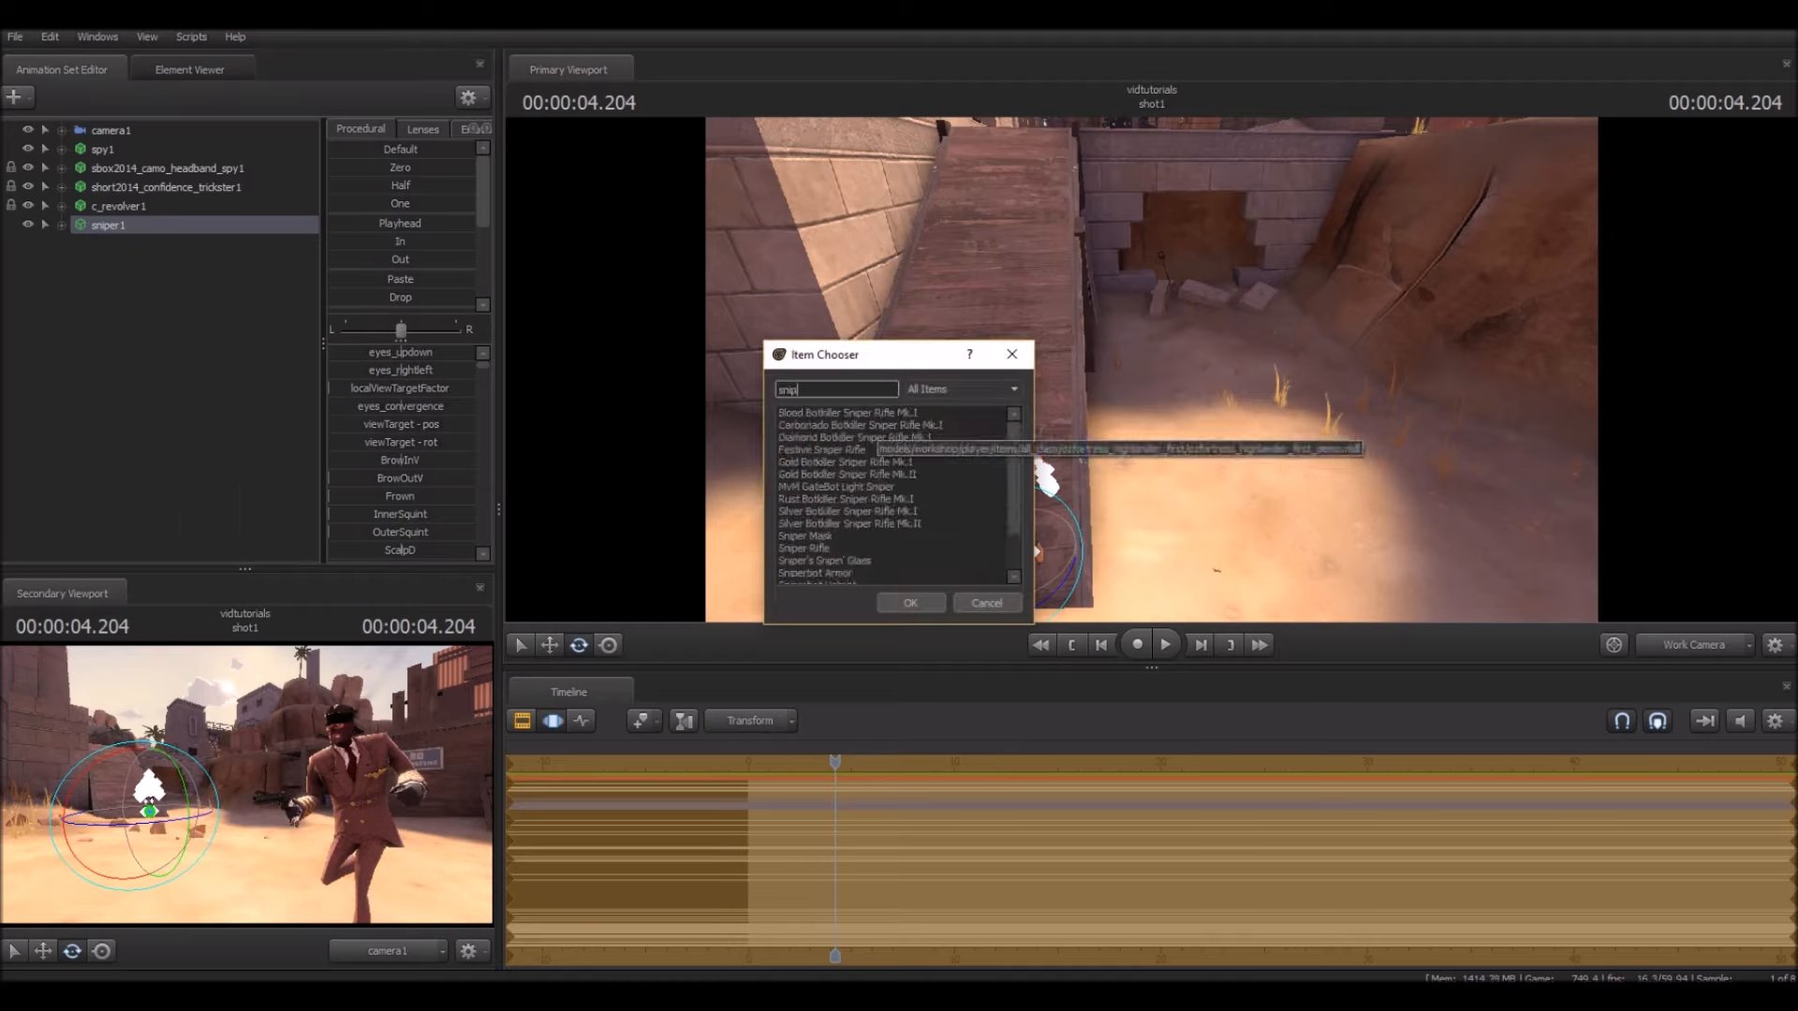
pyautogui.write('er r')
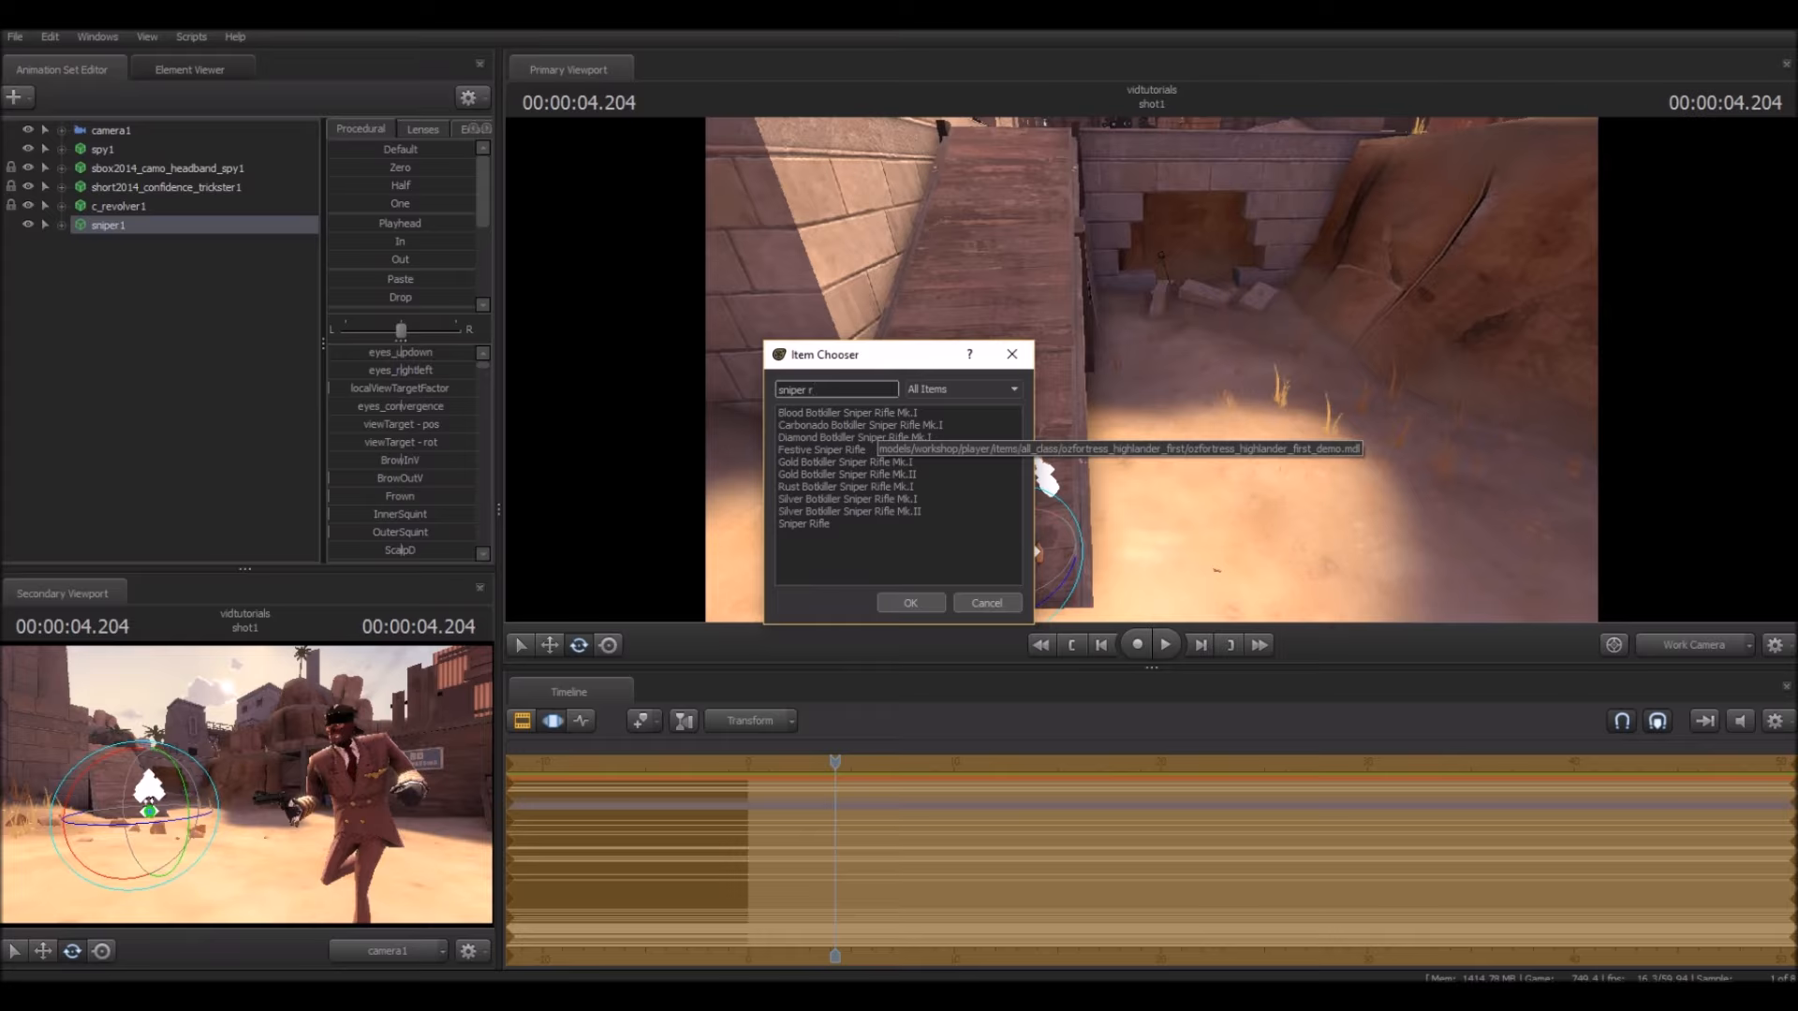
pyautogui.click(803, 524)
pyautogui.click(910, 603)
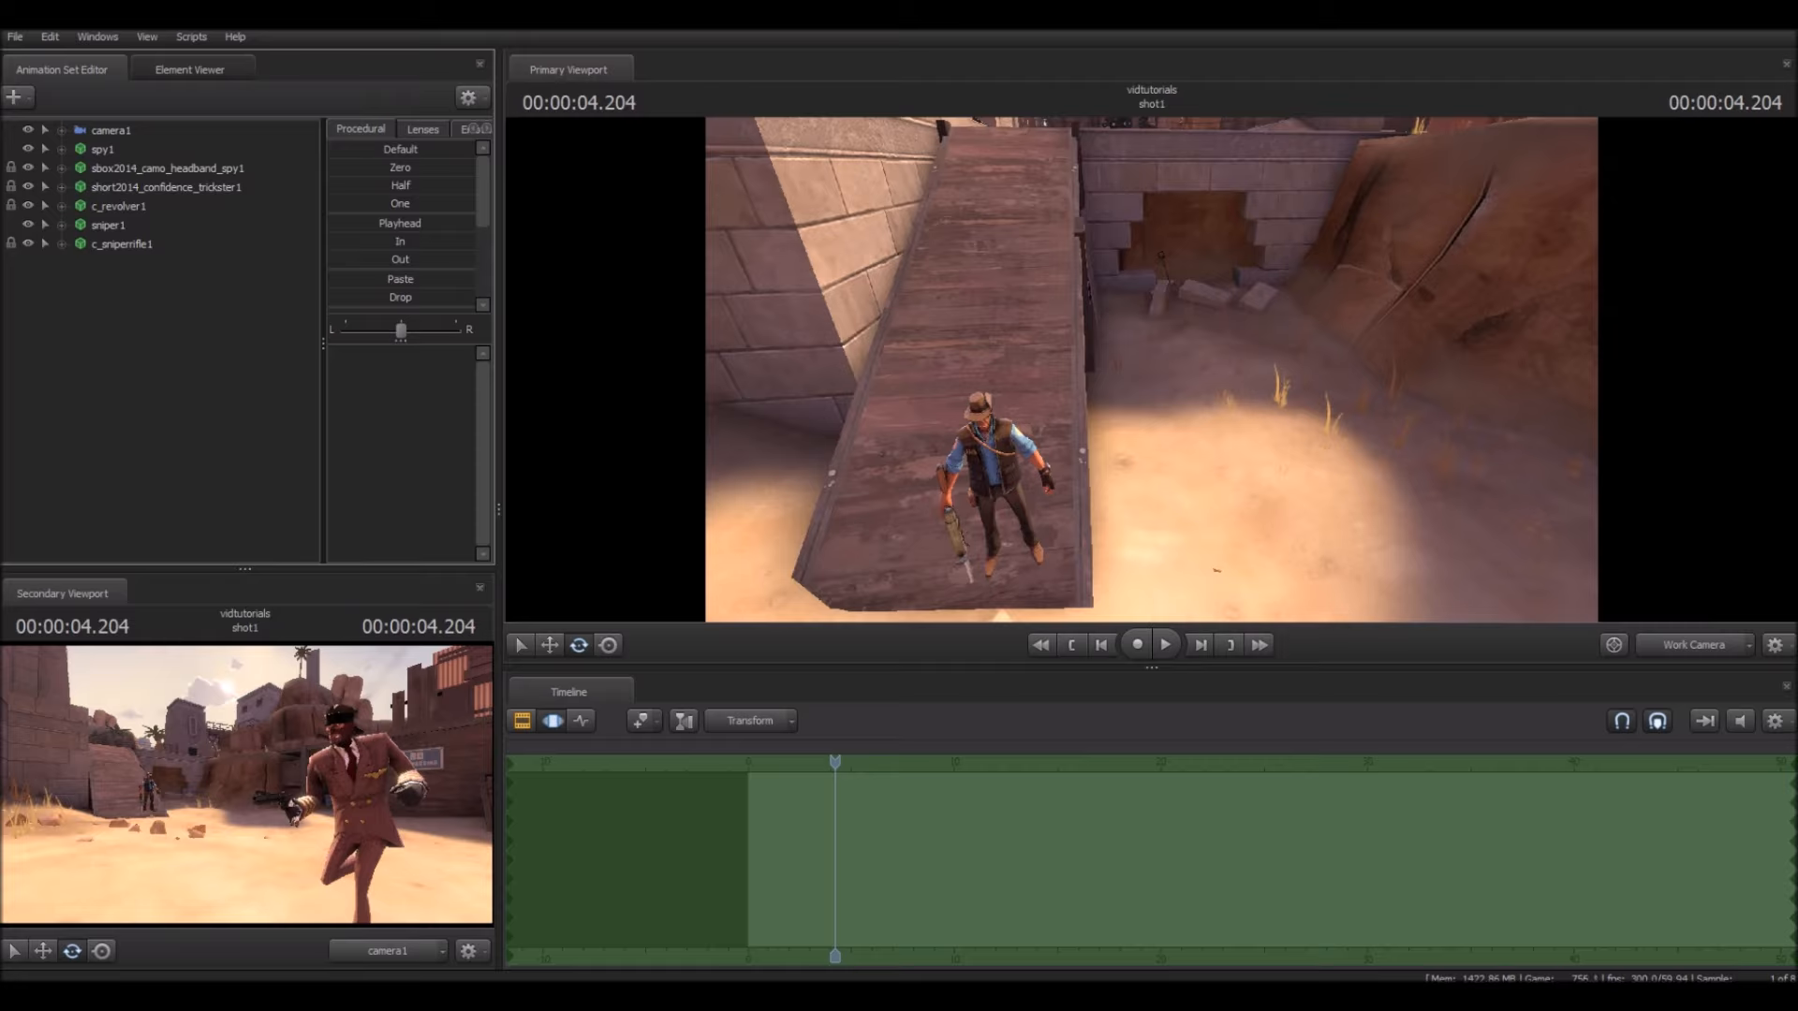
# Step: Start importing a sequence onto sniper1 so that its sequence selection opens
pyautogui.click(108, 225)
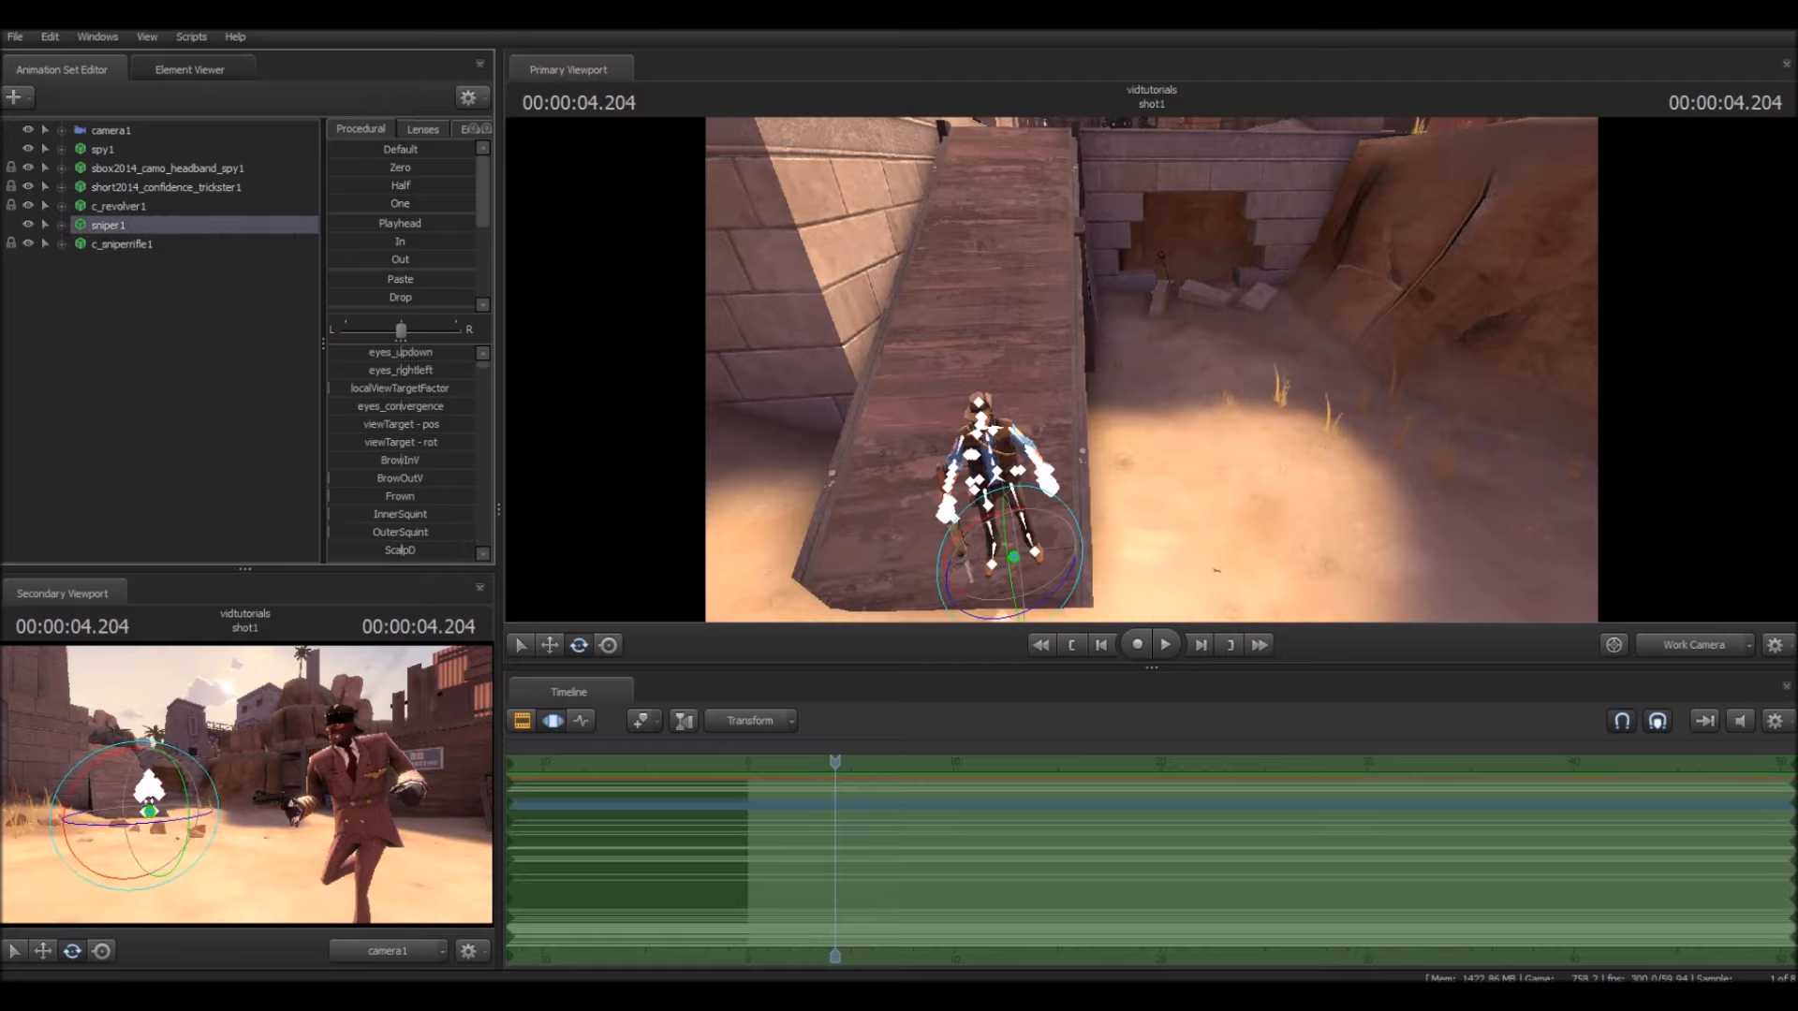
pyautogui.rightClick(126, 226)
pyautogui.moveTo(173, 375)
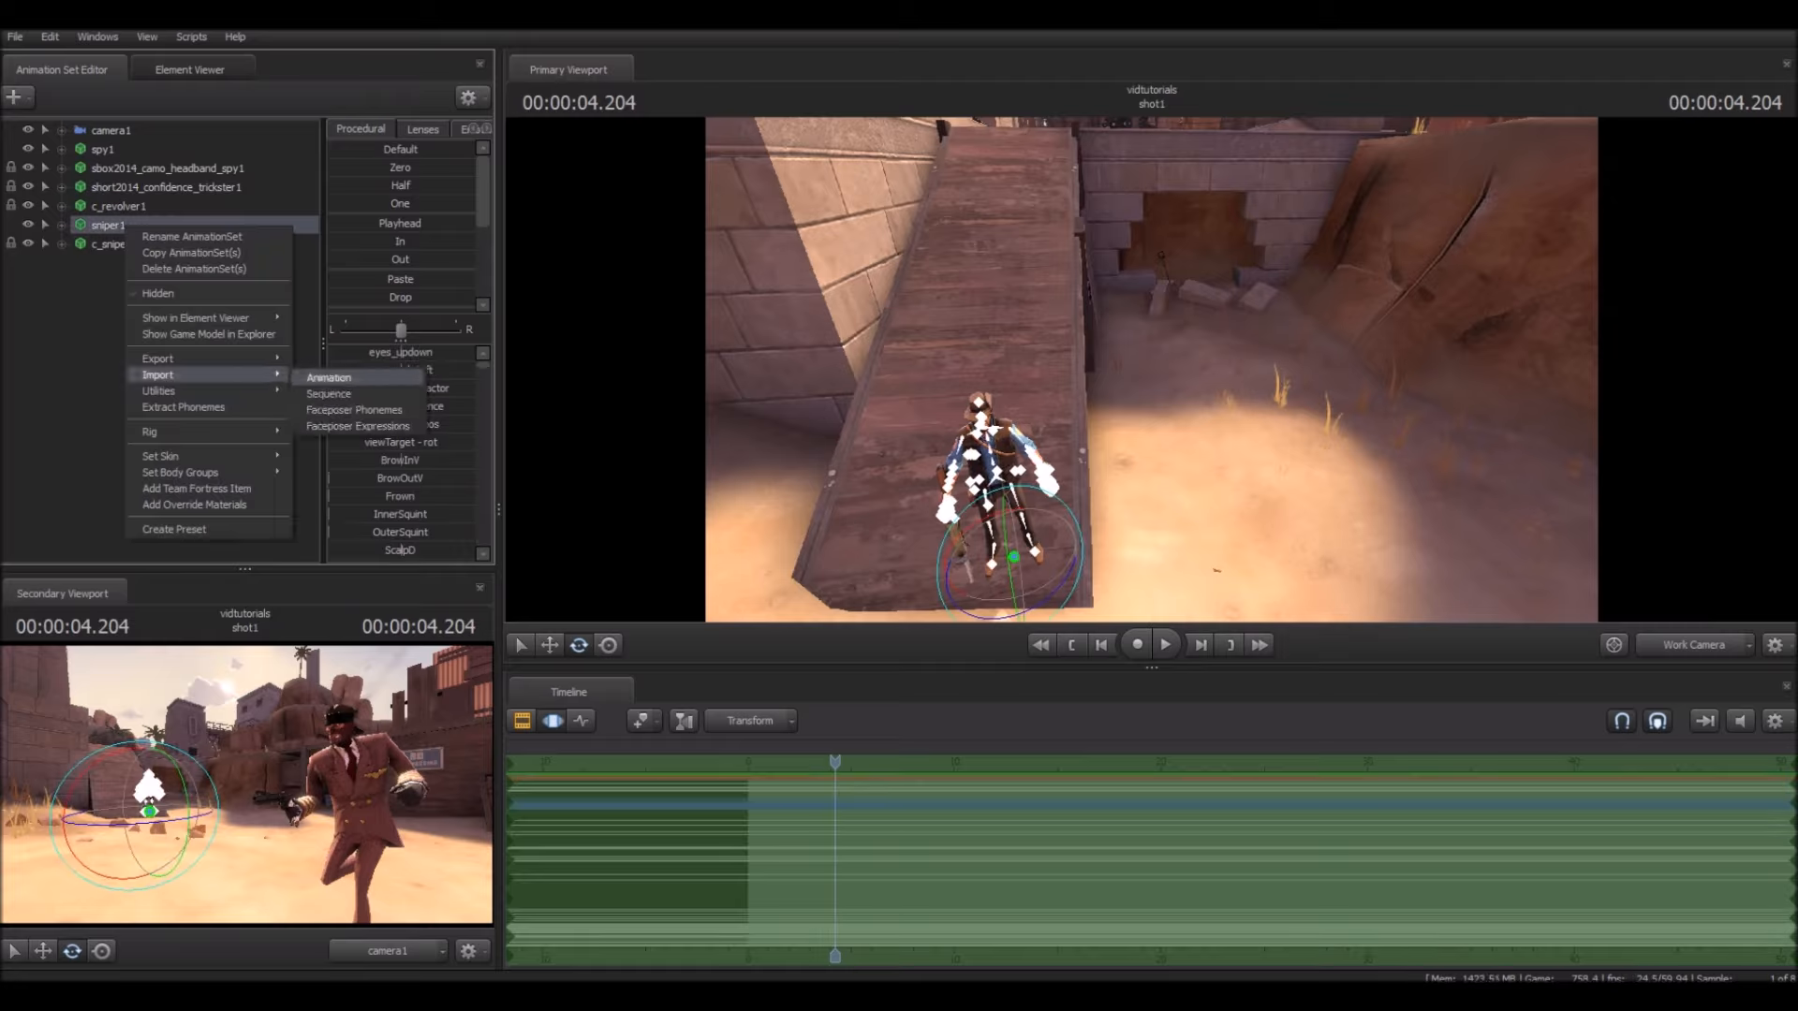
pyautogui.click(329, 393)
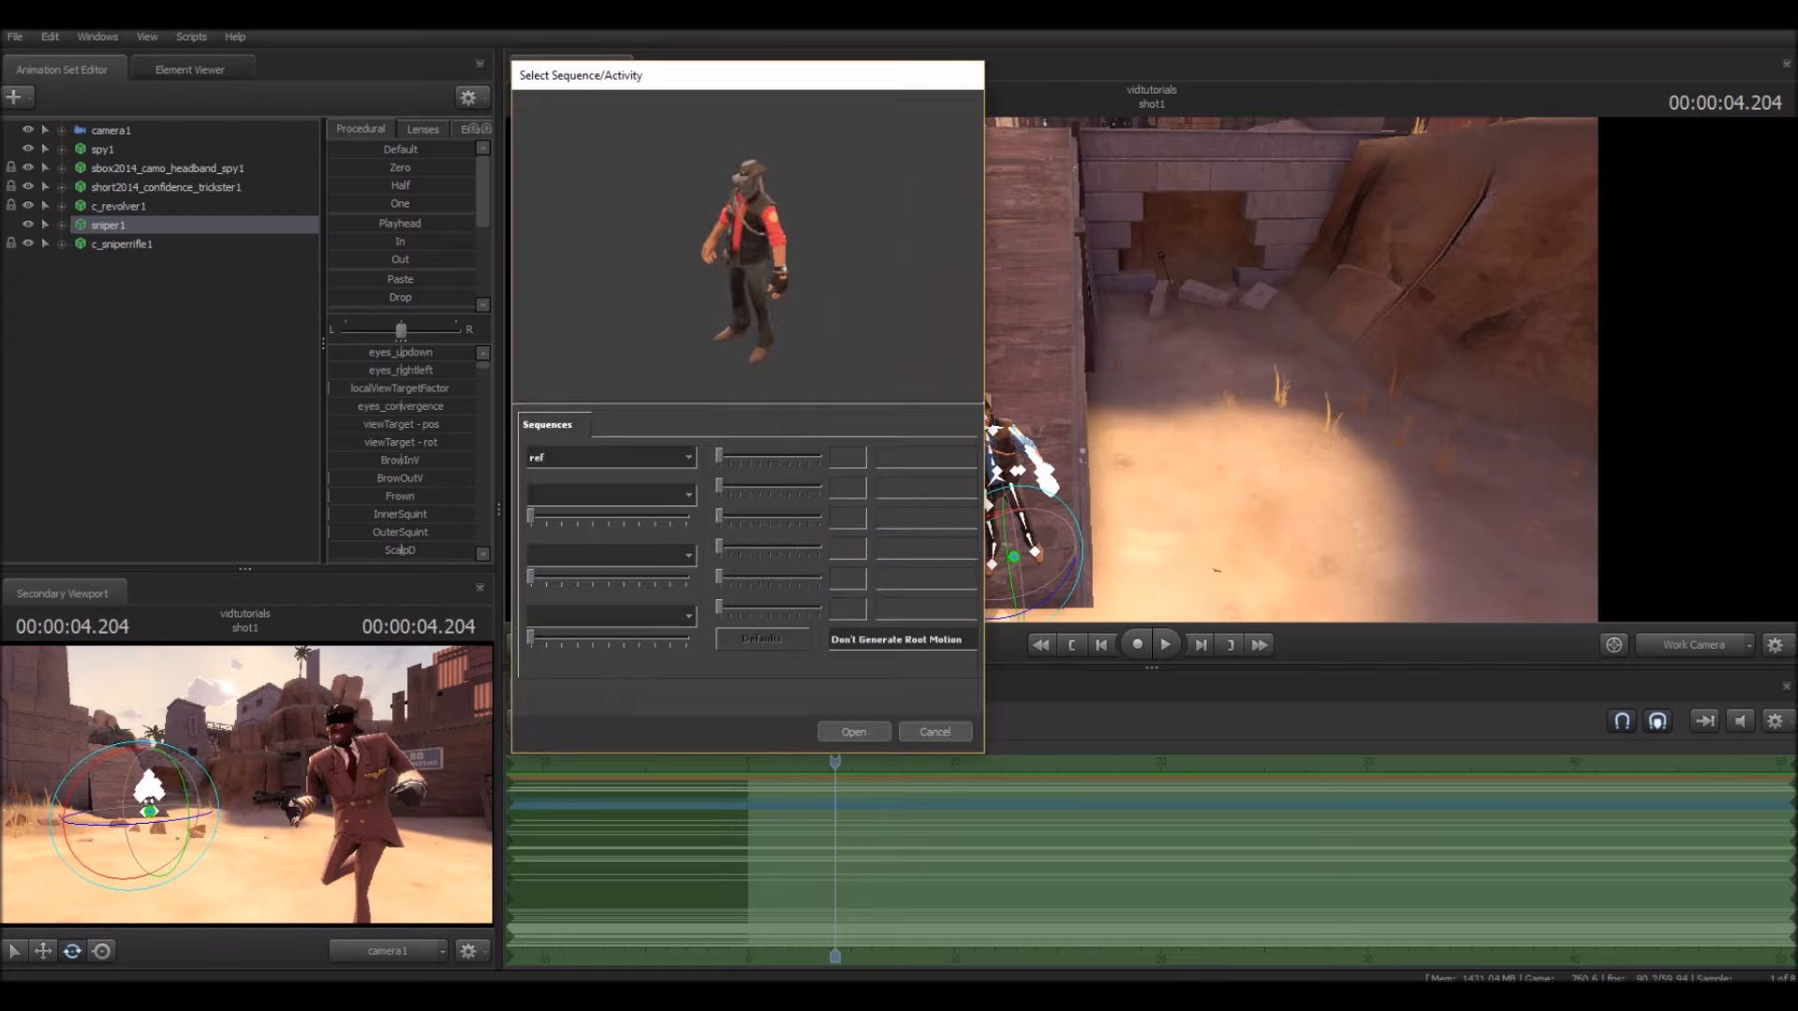
# Step: Browse sniper1's available sequences and preview primary_death_backstab
pyautogui.click(613, 458)
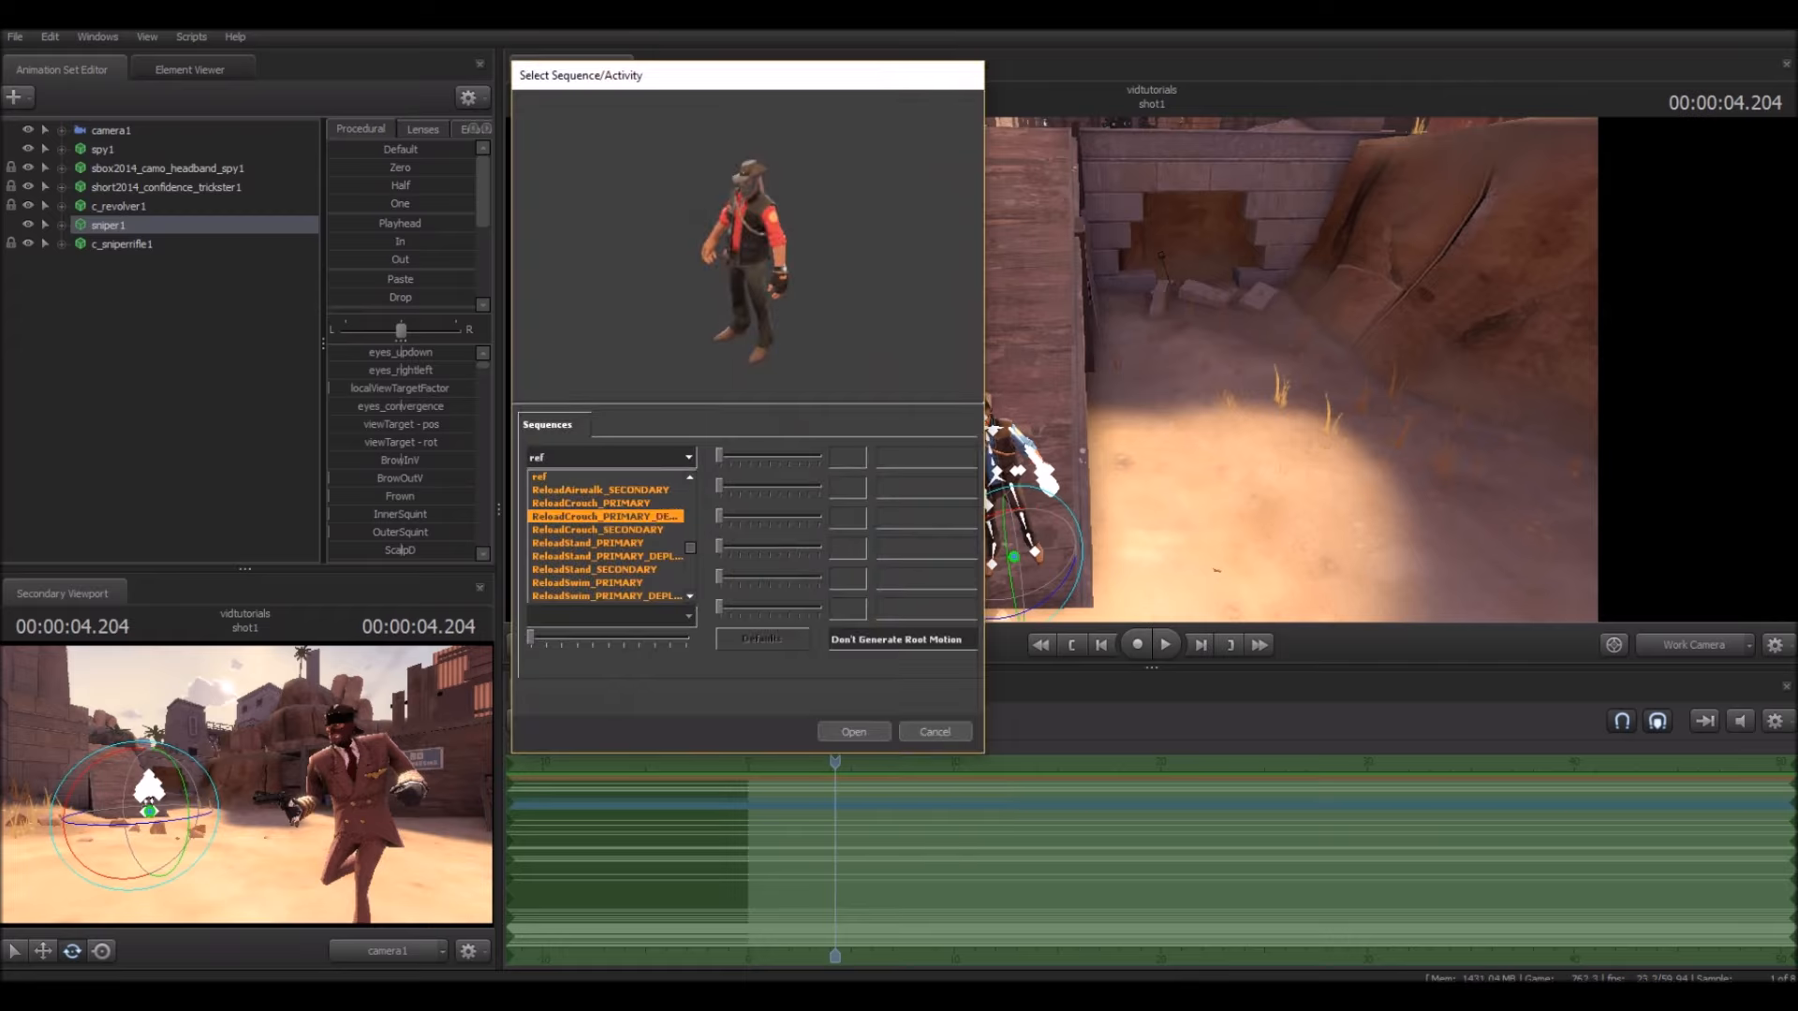
pyautogui.scroll(5, 607, 517)
pyautogui.scroll(6, 607, 517)
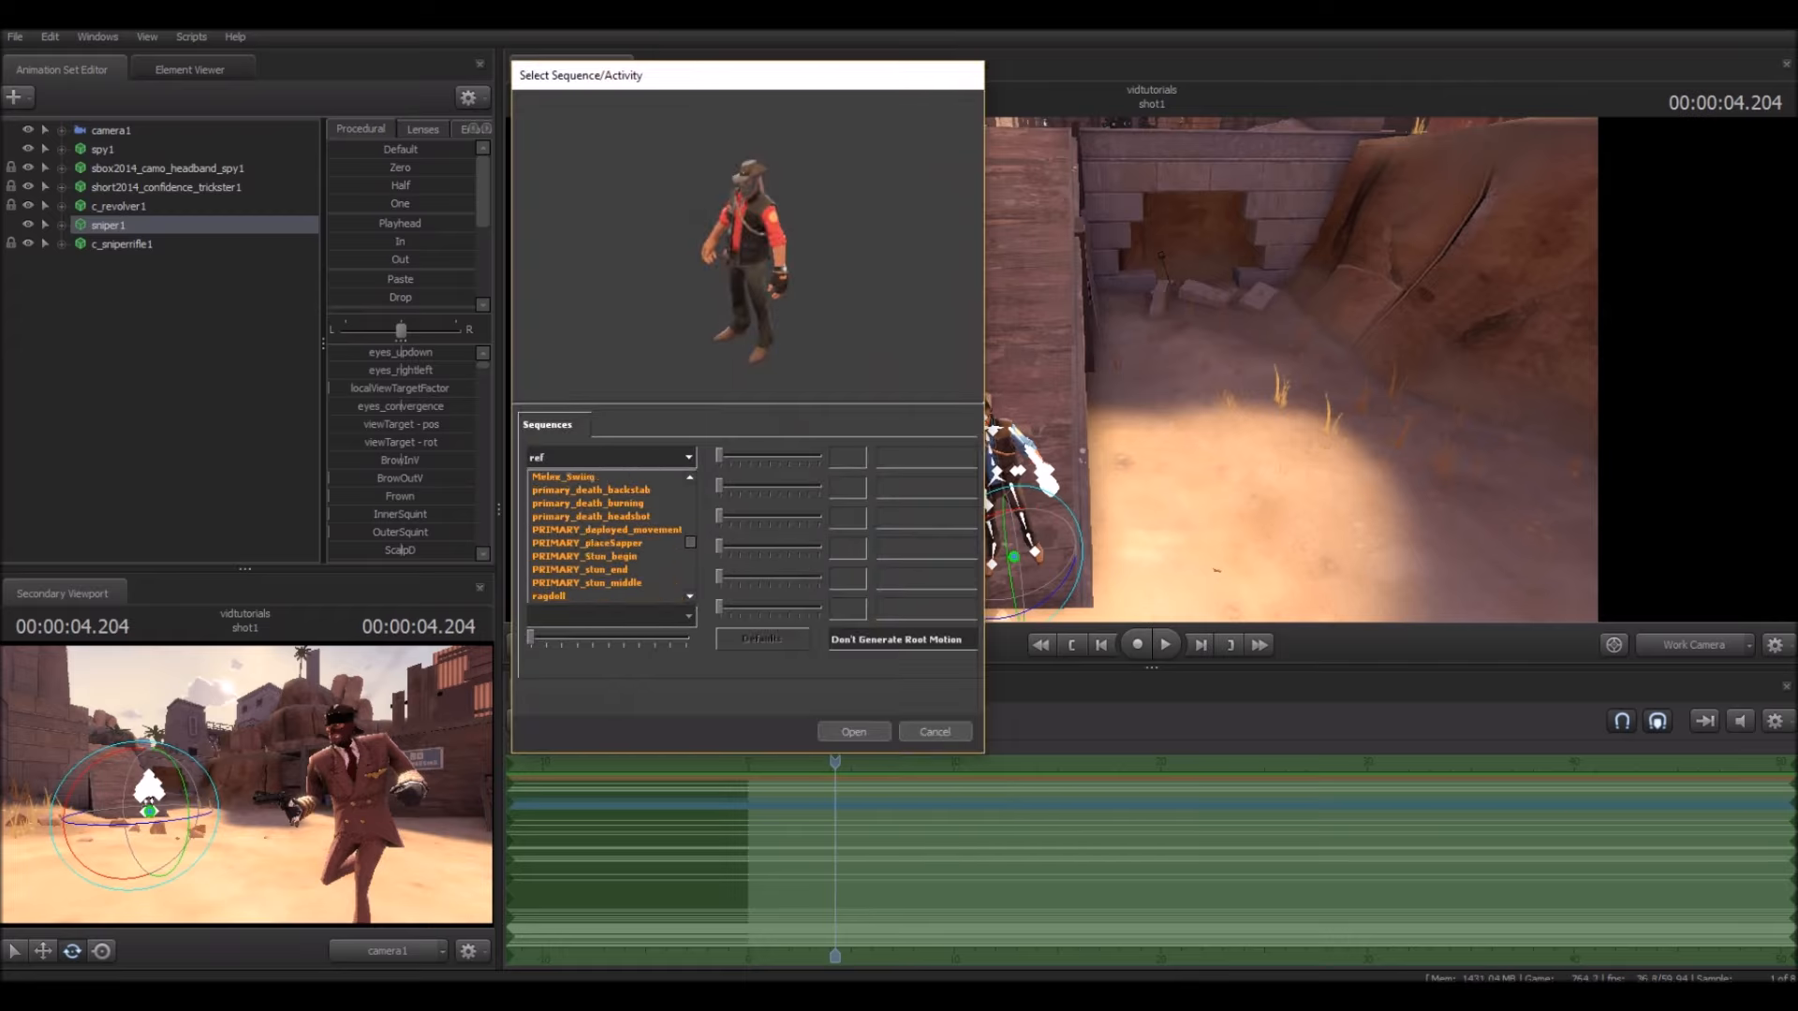
pyautogui.scroll(10, 607, 543)
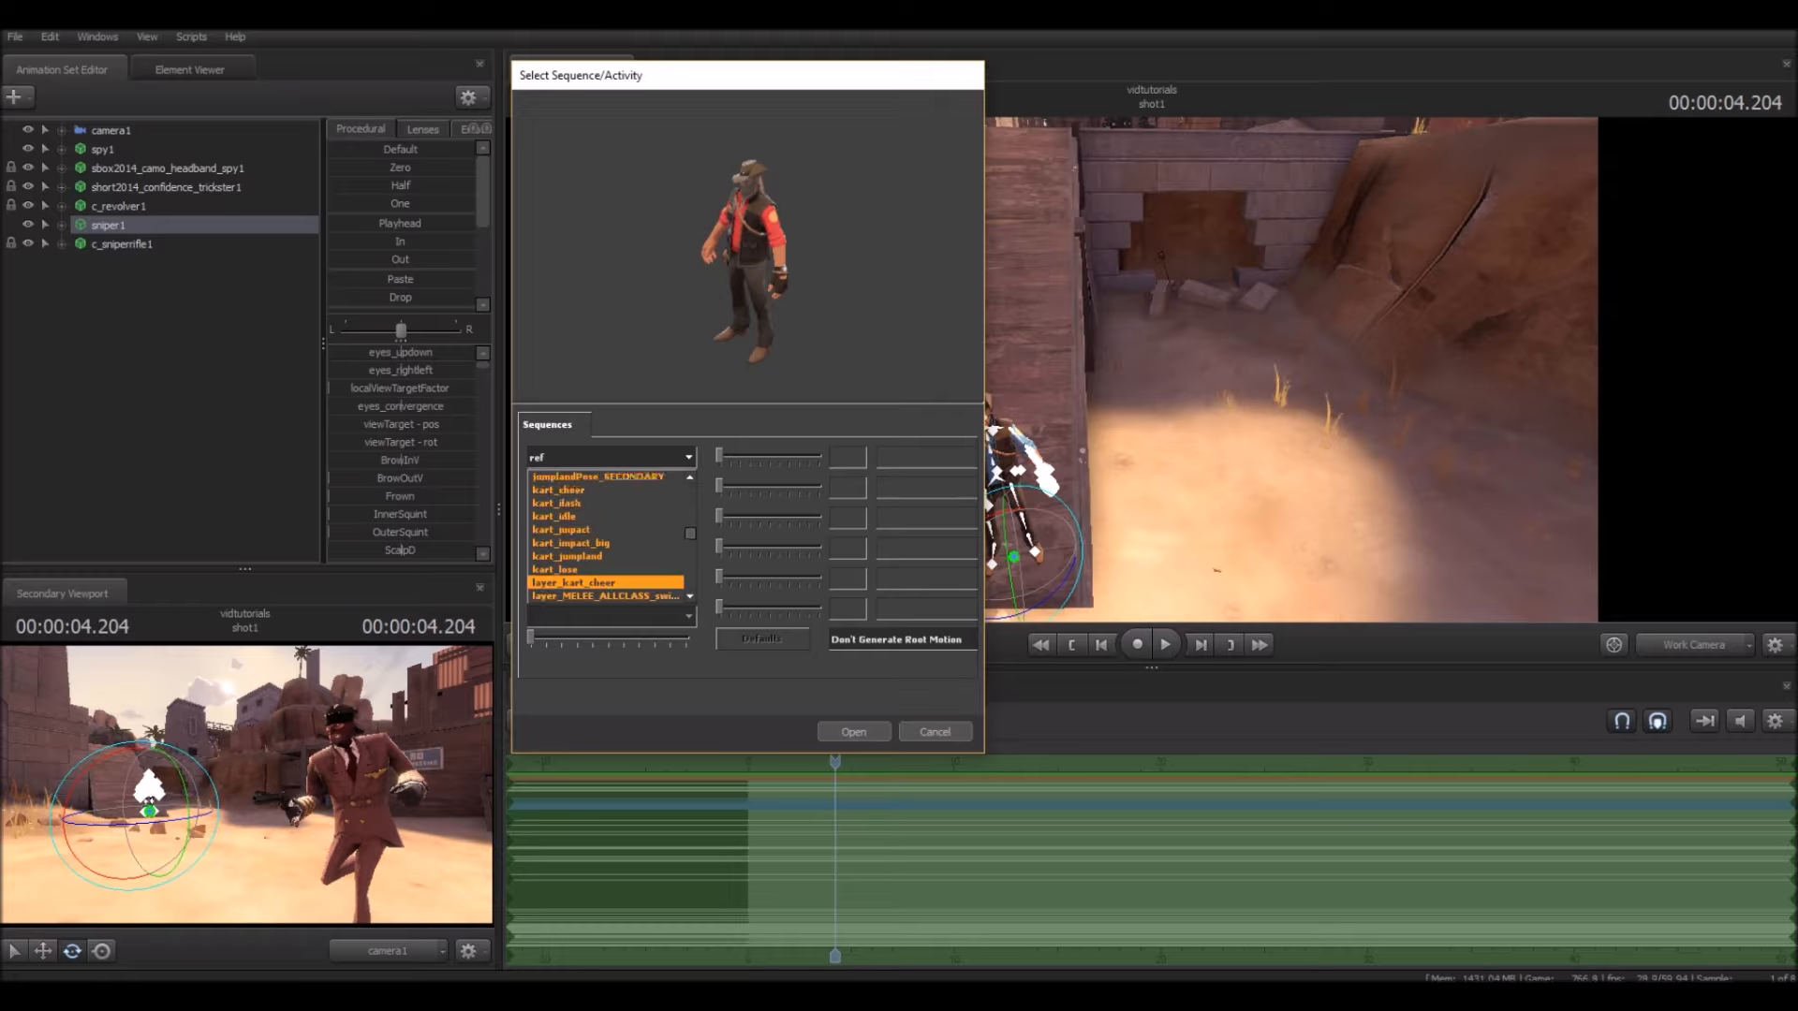
pyautogui.scroll(6, 609, 513)
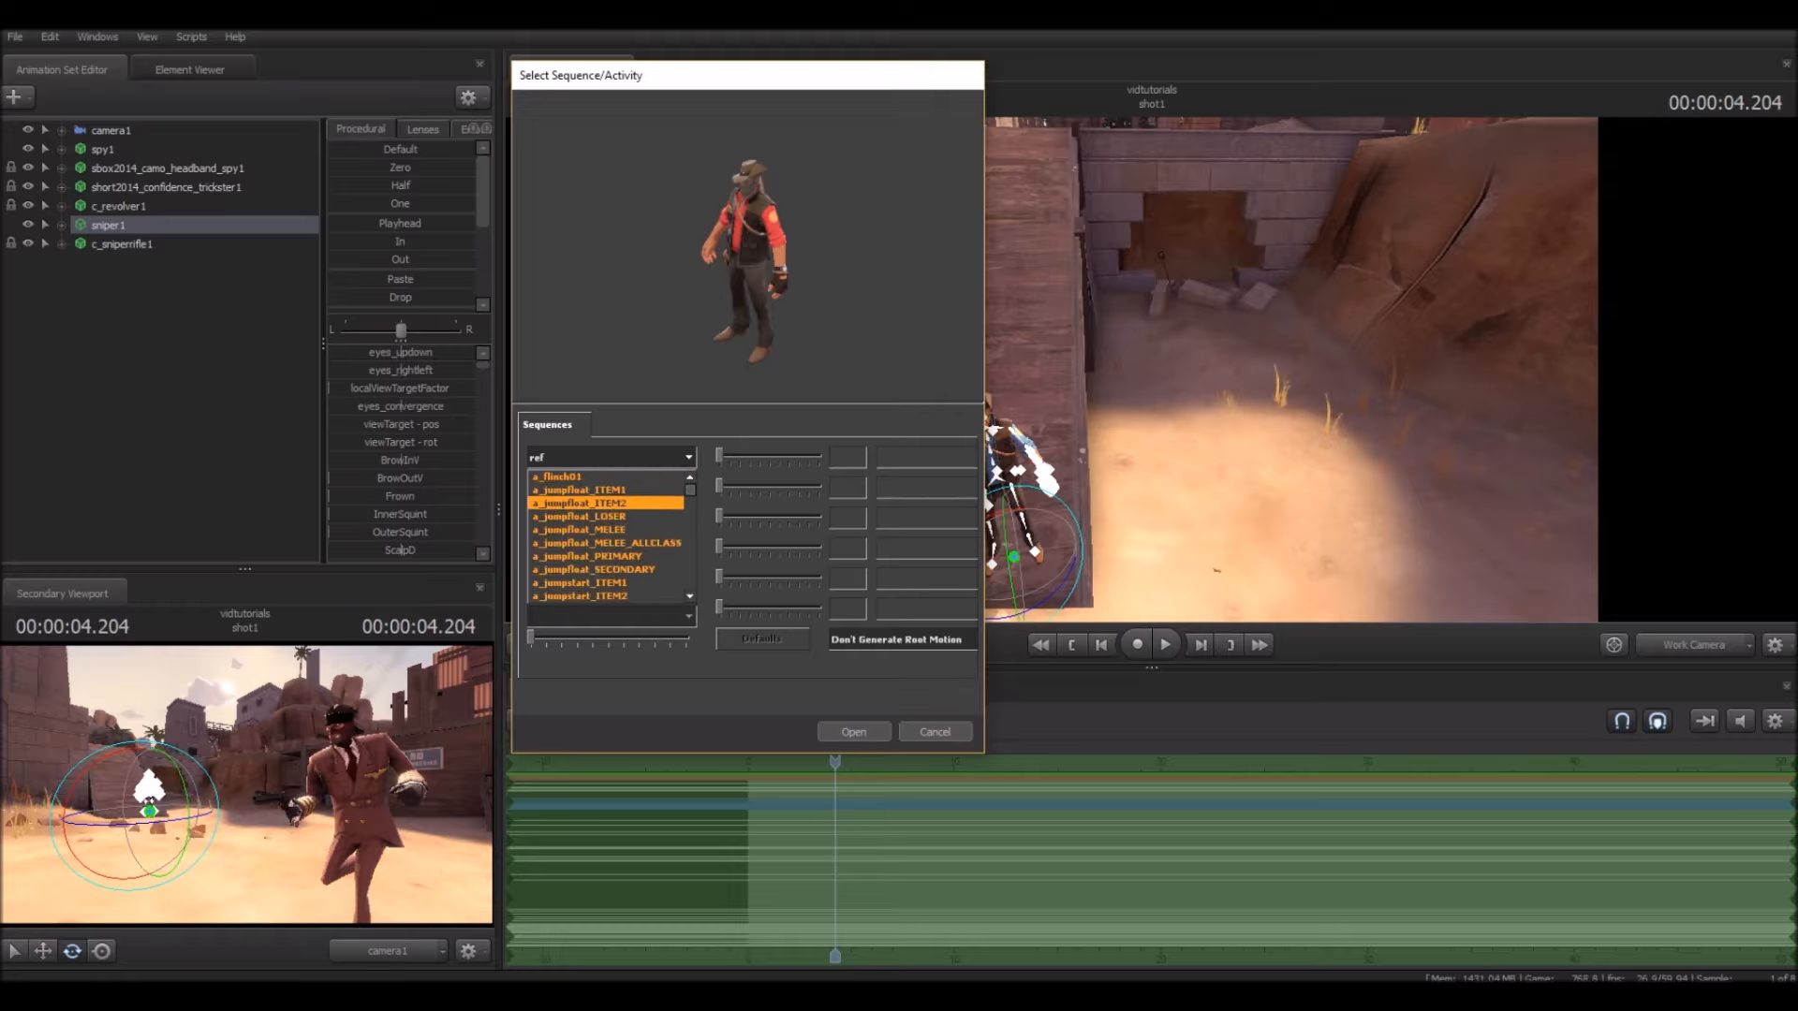
pyautogui.scroll(-7, 608, 524)
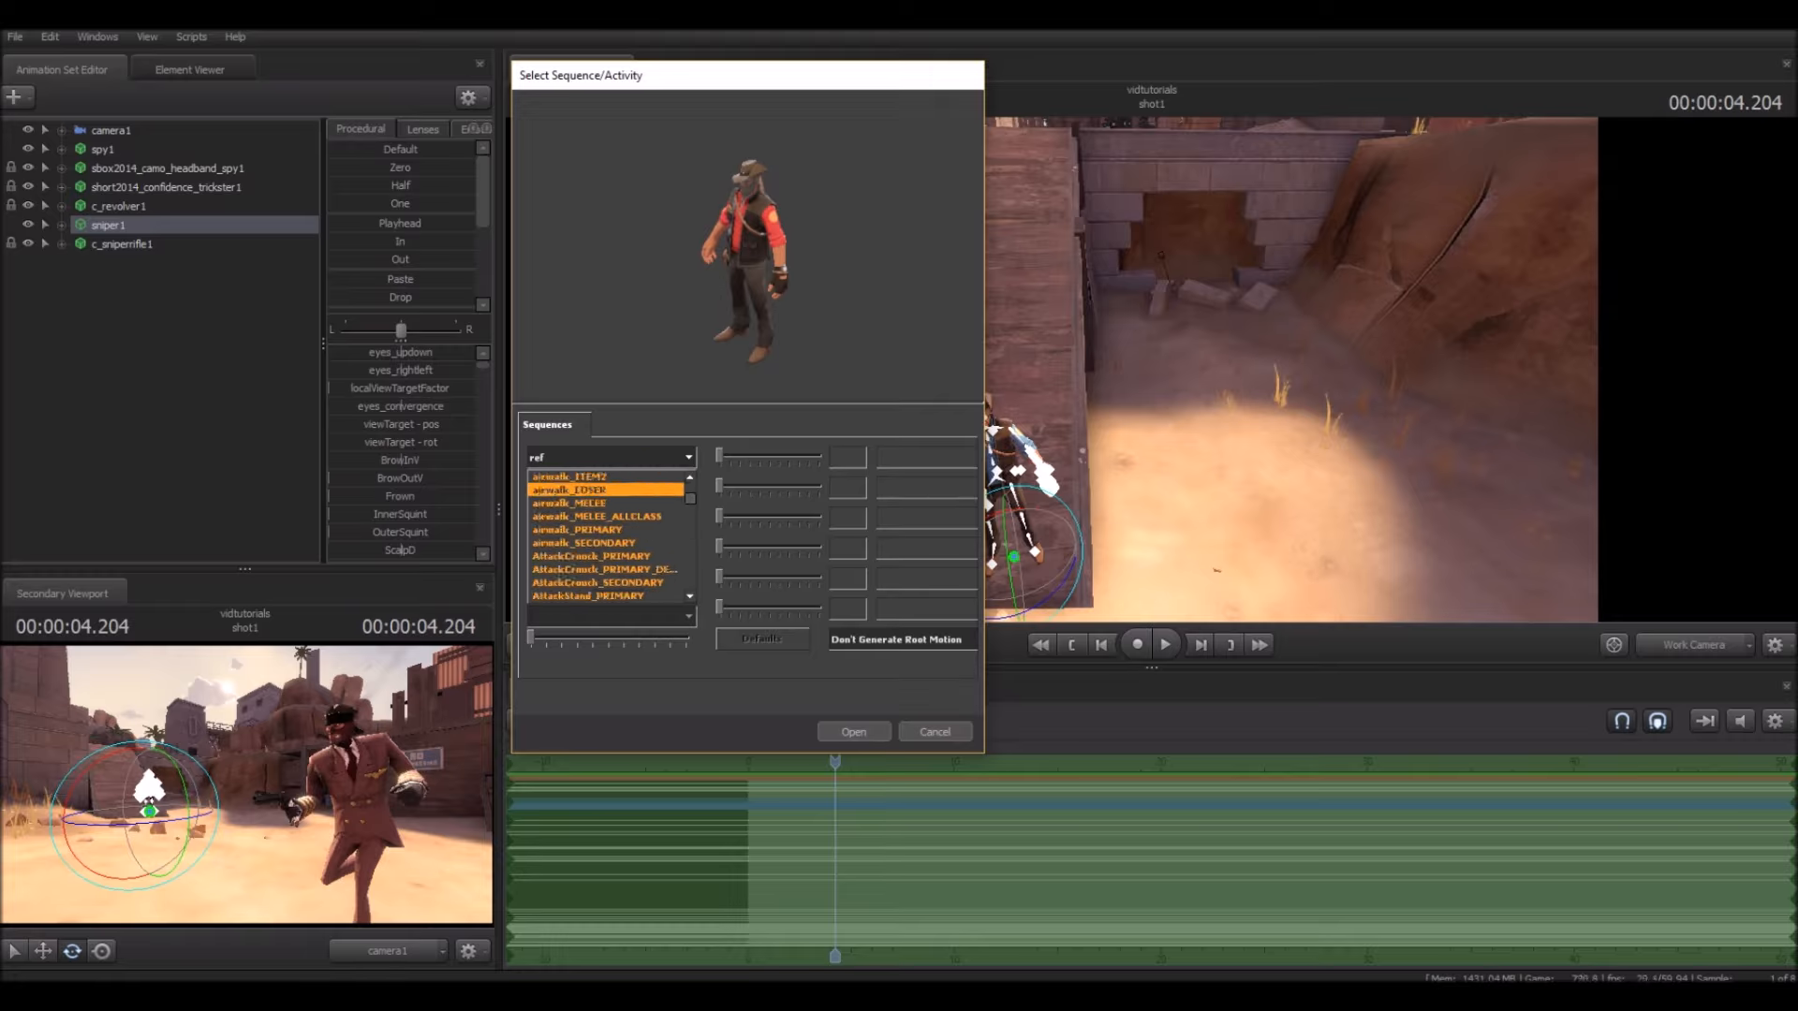
pyautogui.scroll(-5, 609, 524)
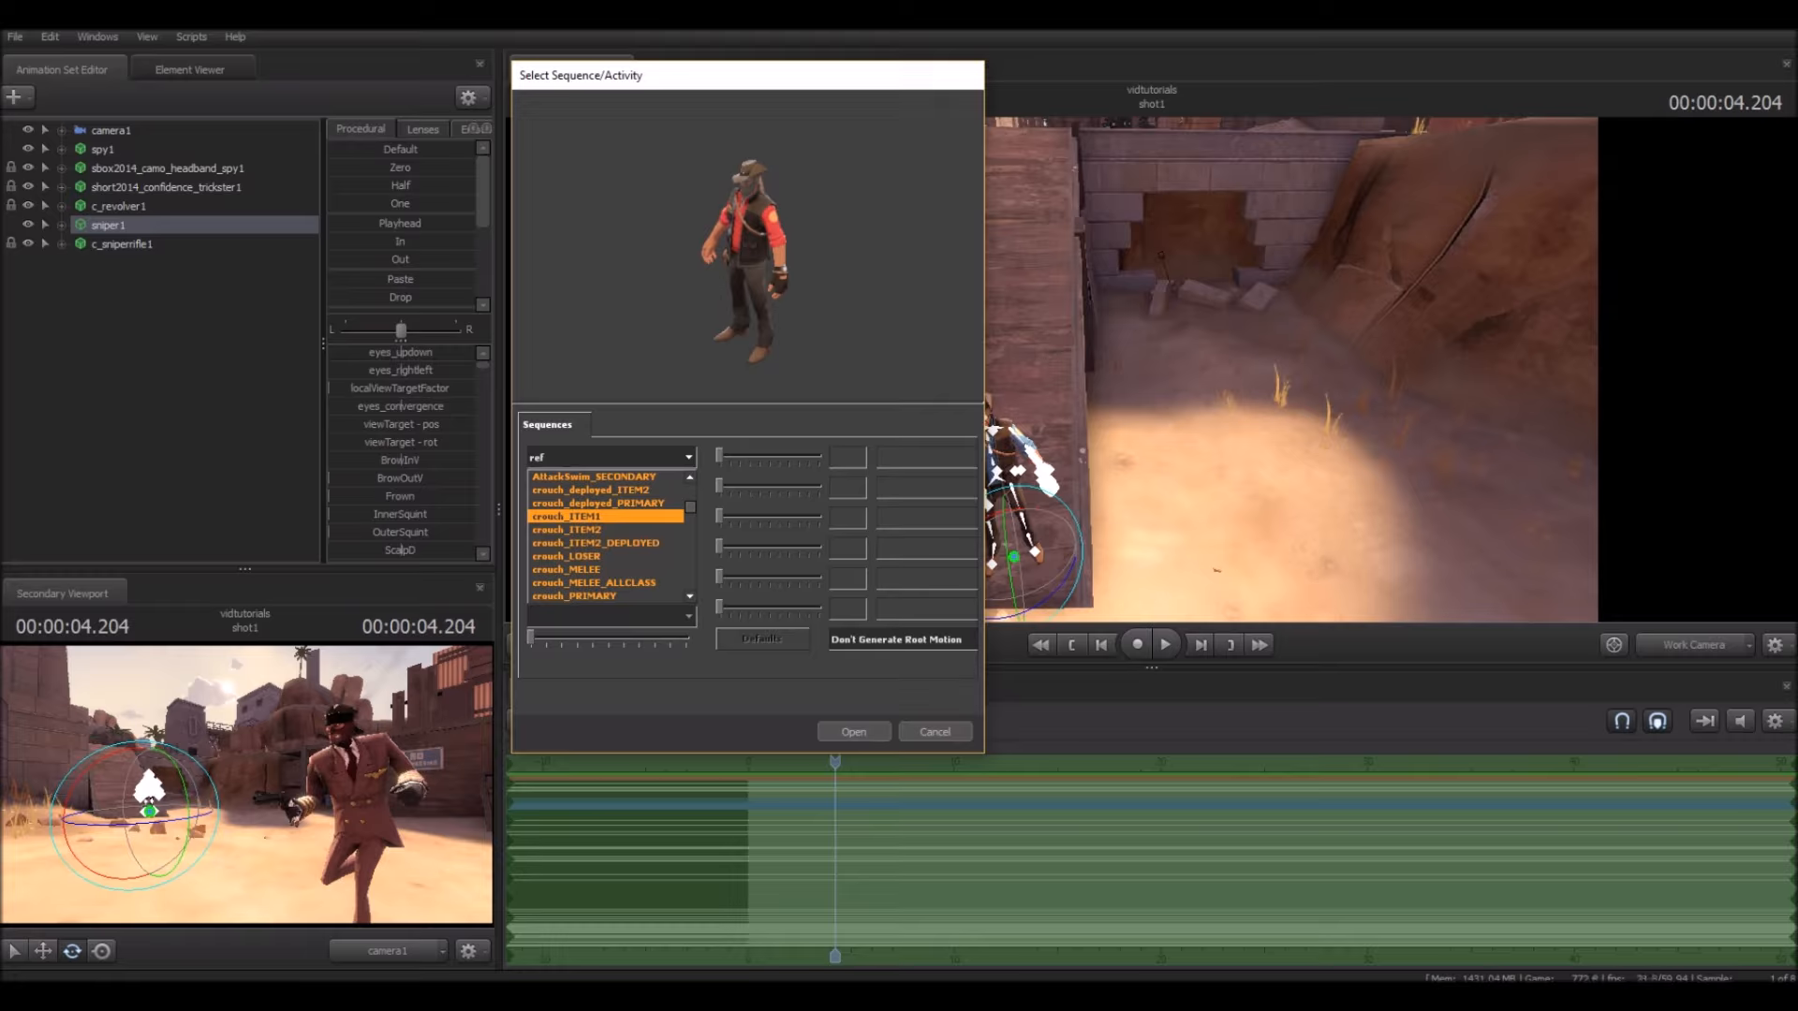
pyautogui.scroll(-5, 609, 524)
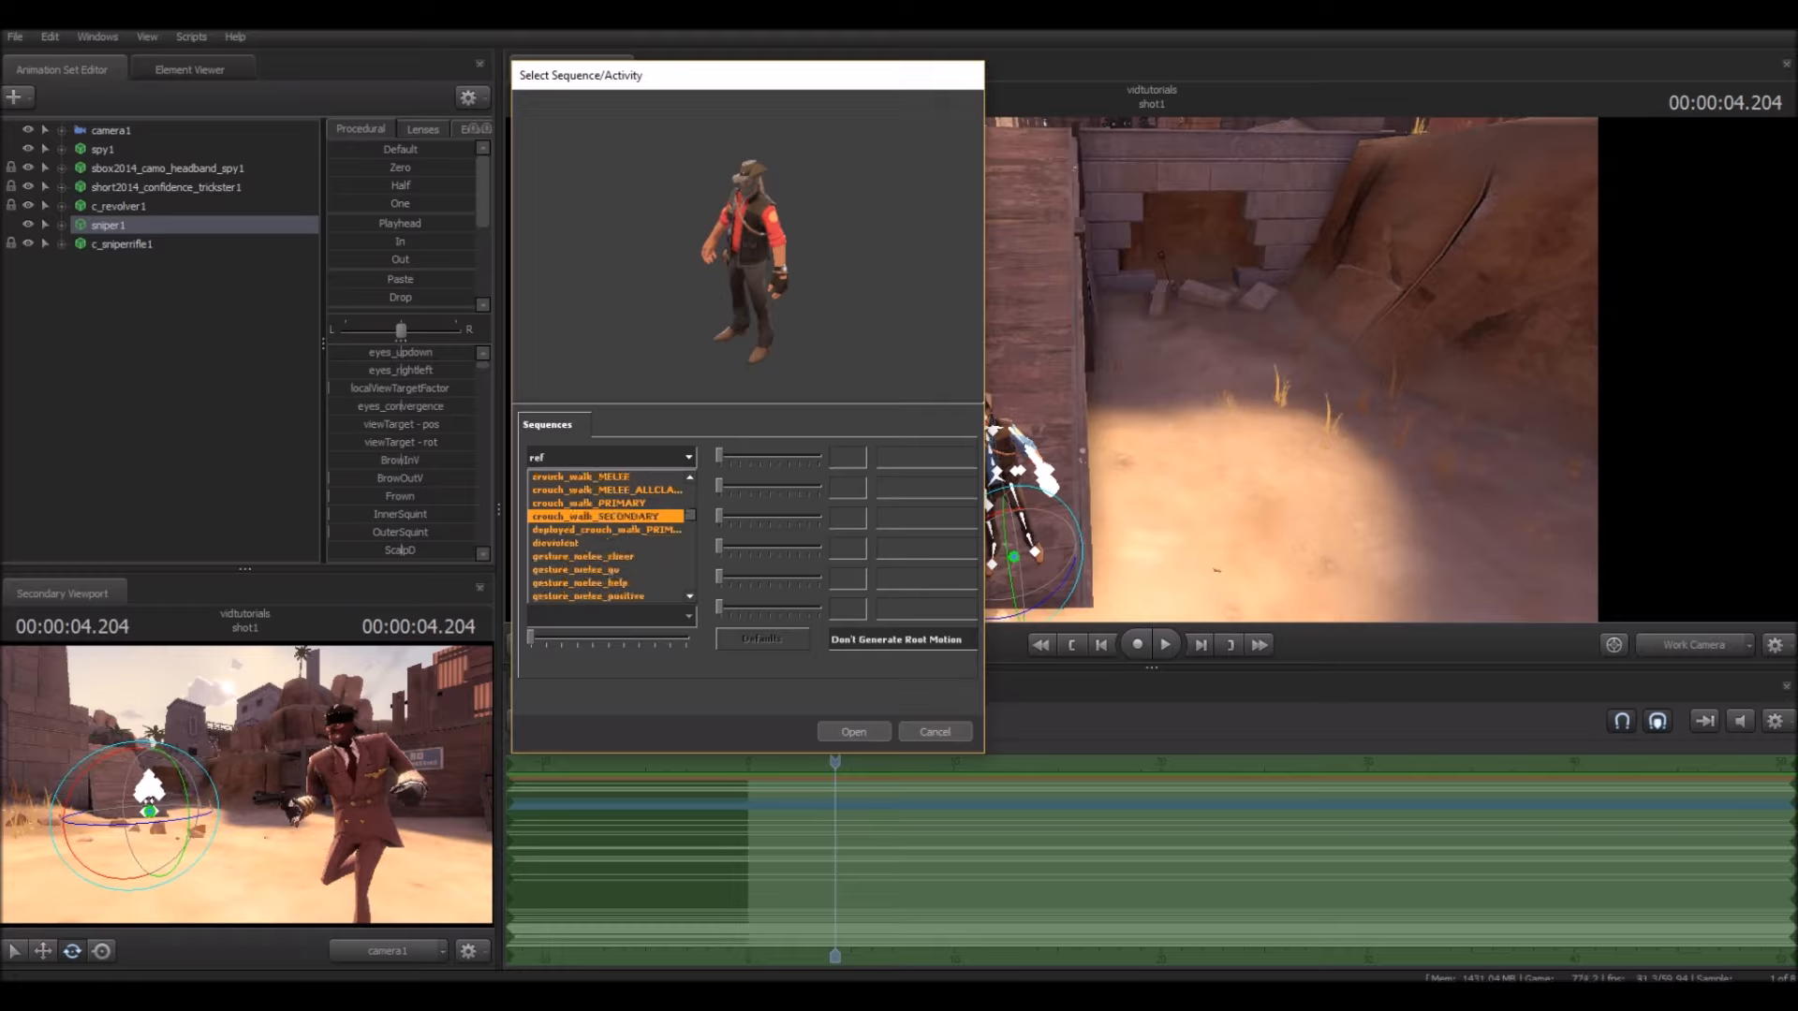
pyautogui.scroll(-5, 609, 525)
pyautogui.scroll(-5, 608, 525)
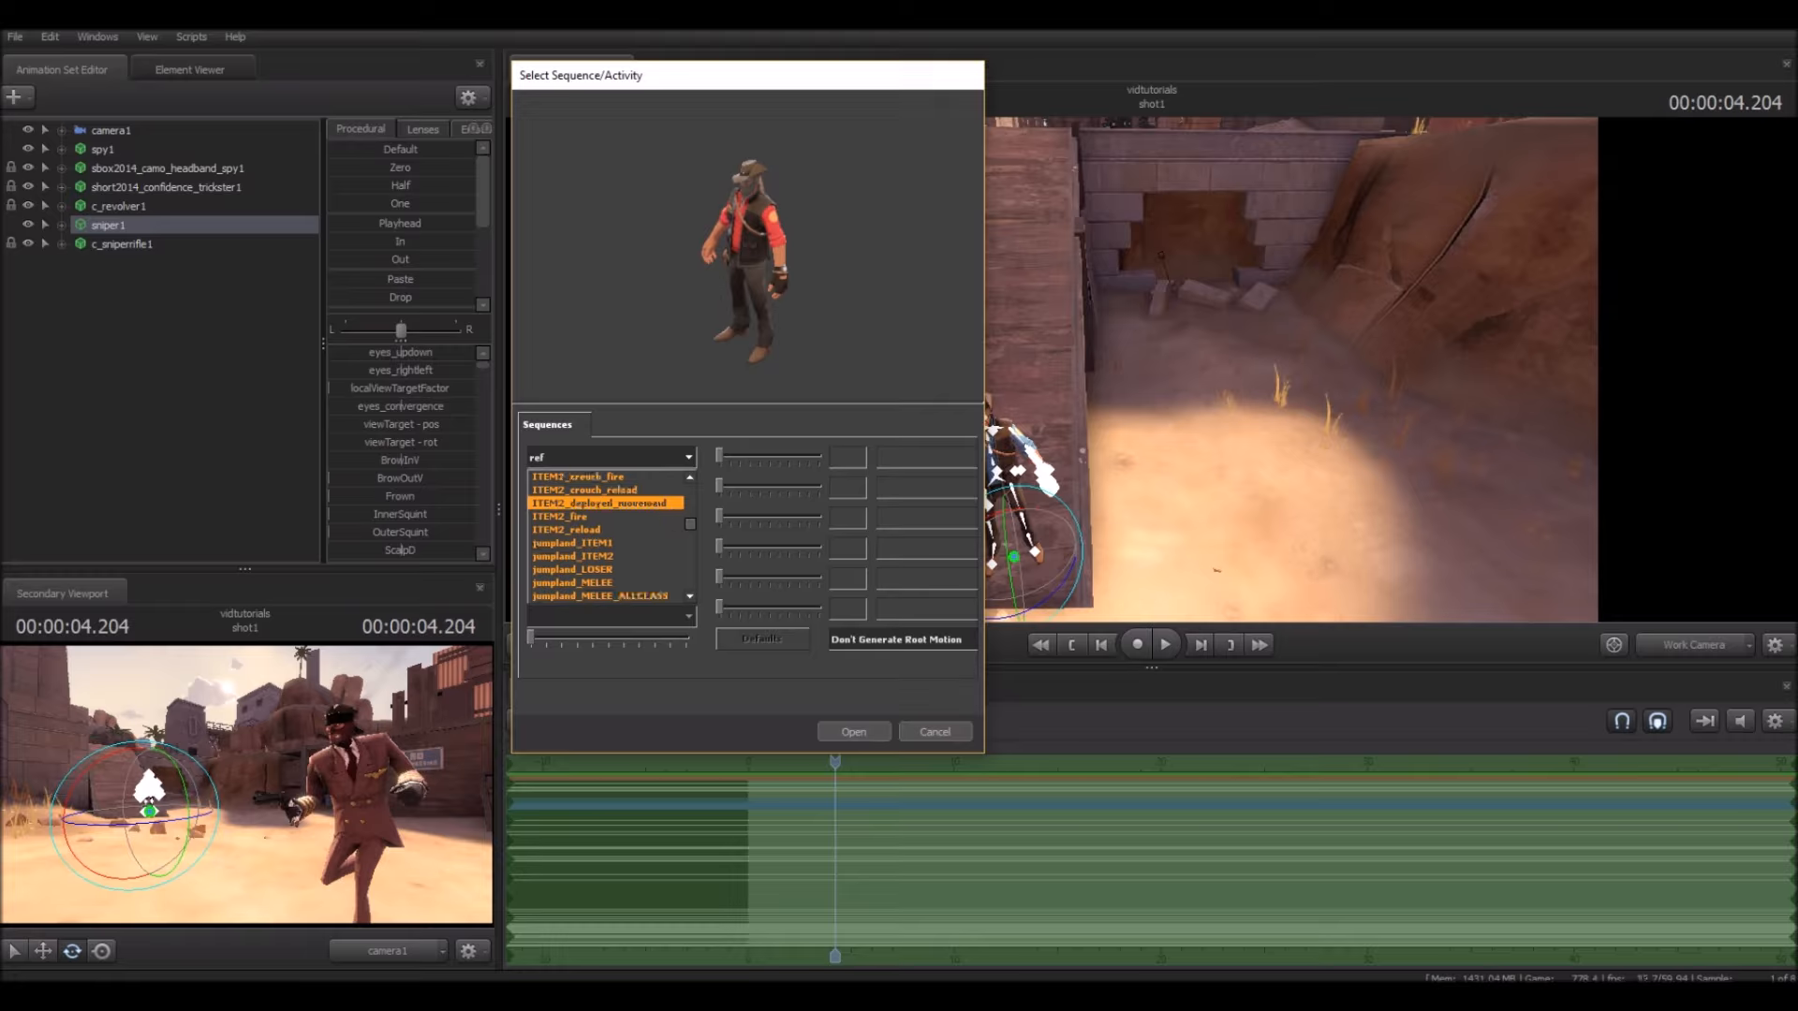
pyautogui.scroll(-3, 609, 503)
pyautogui.scroll(-5, 608, 503)
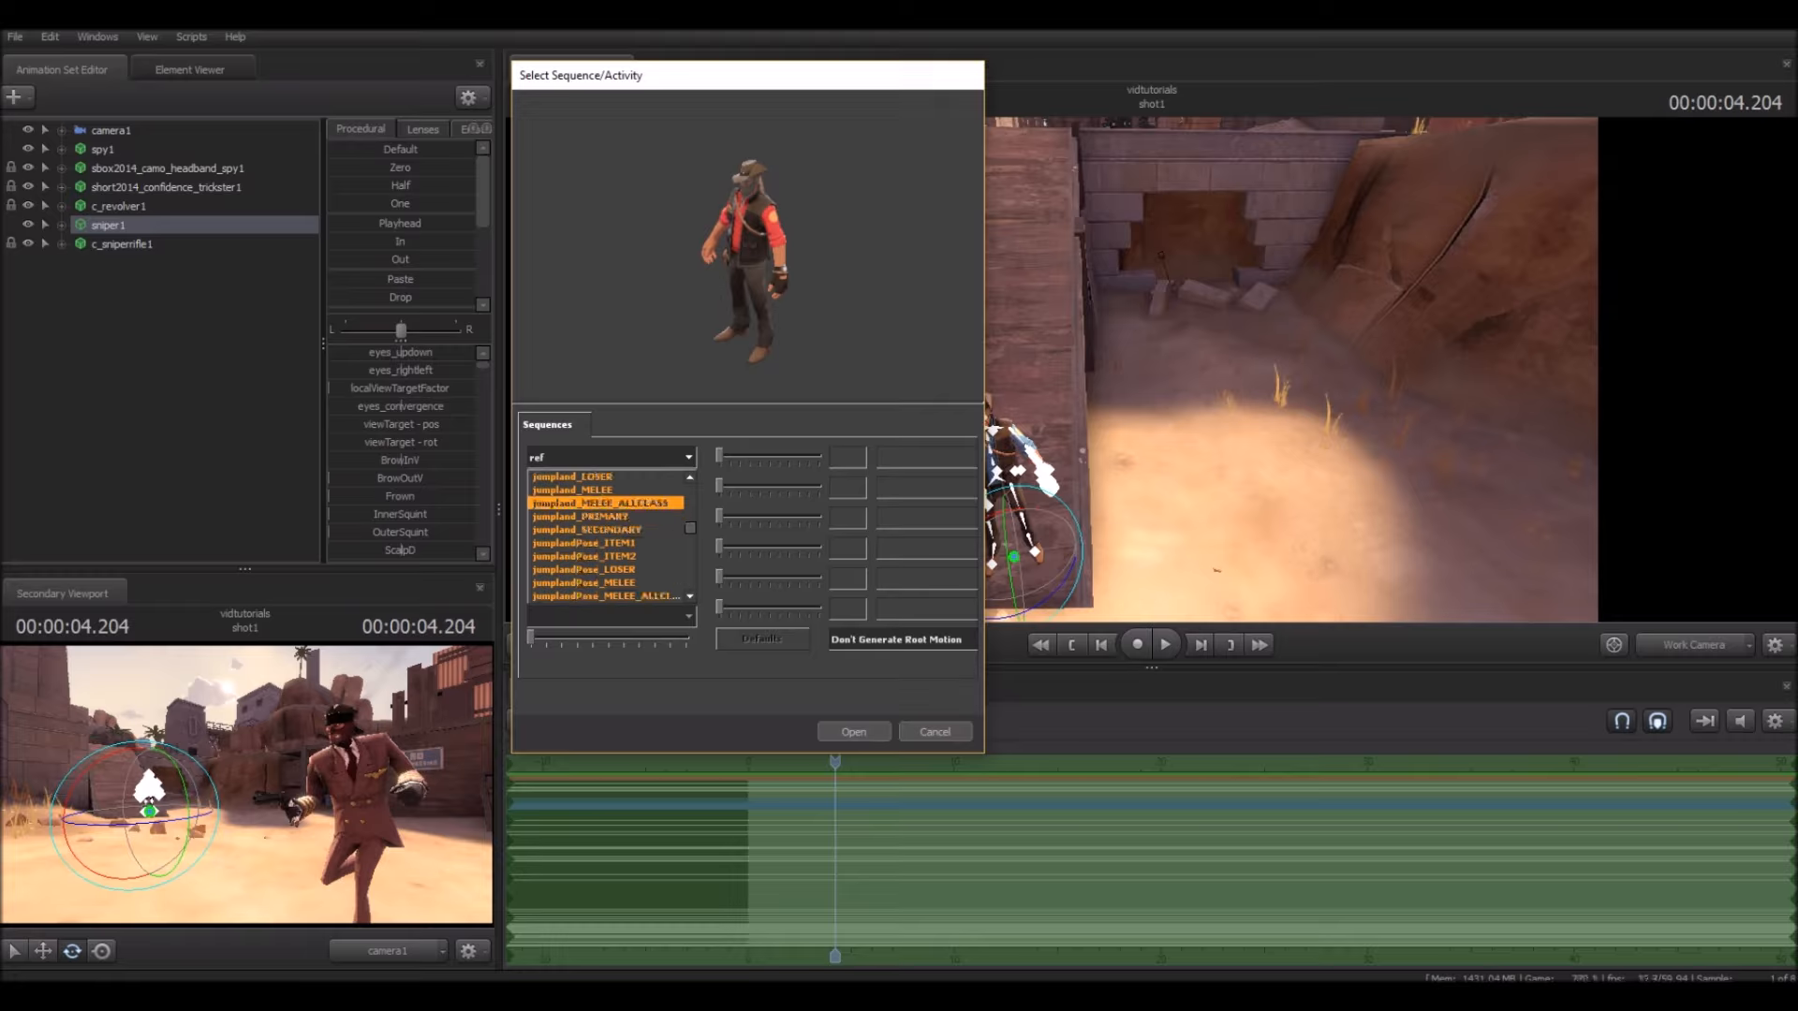
pyautogui.scroll(-2, 609, 503)
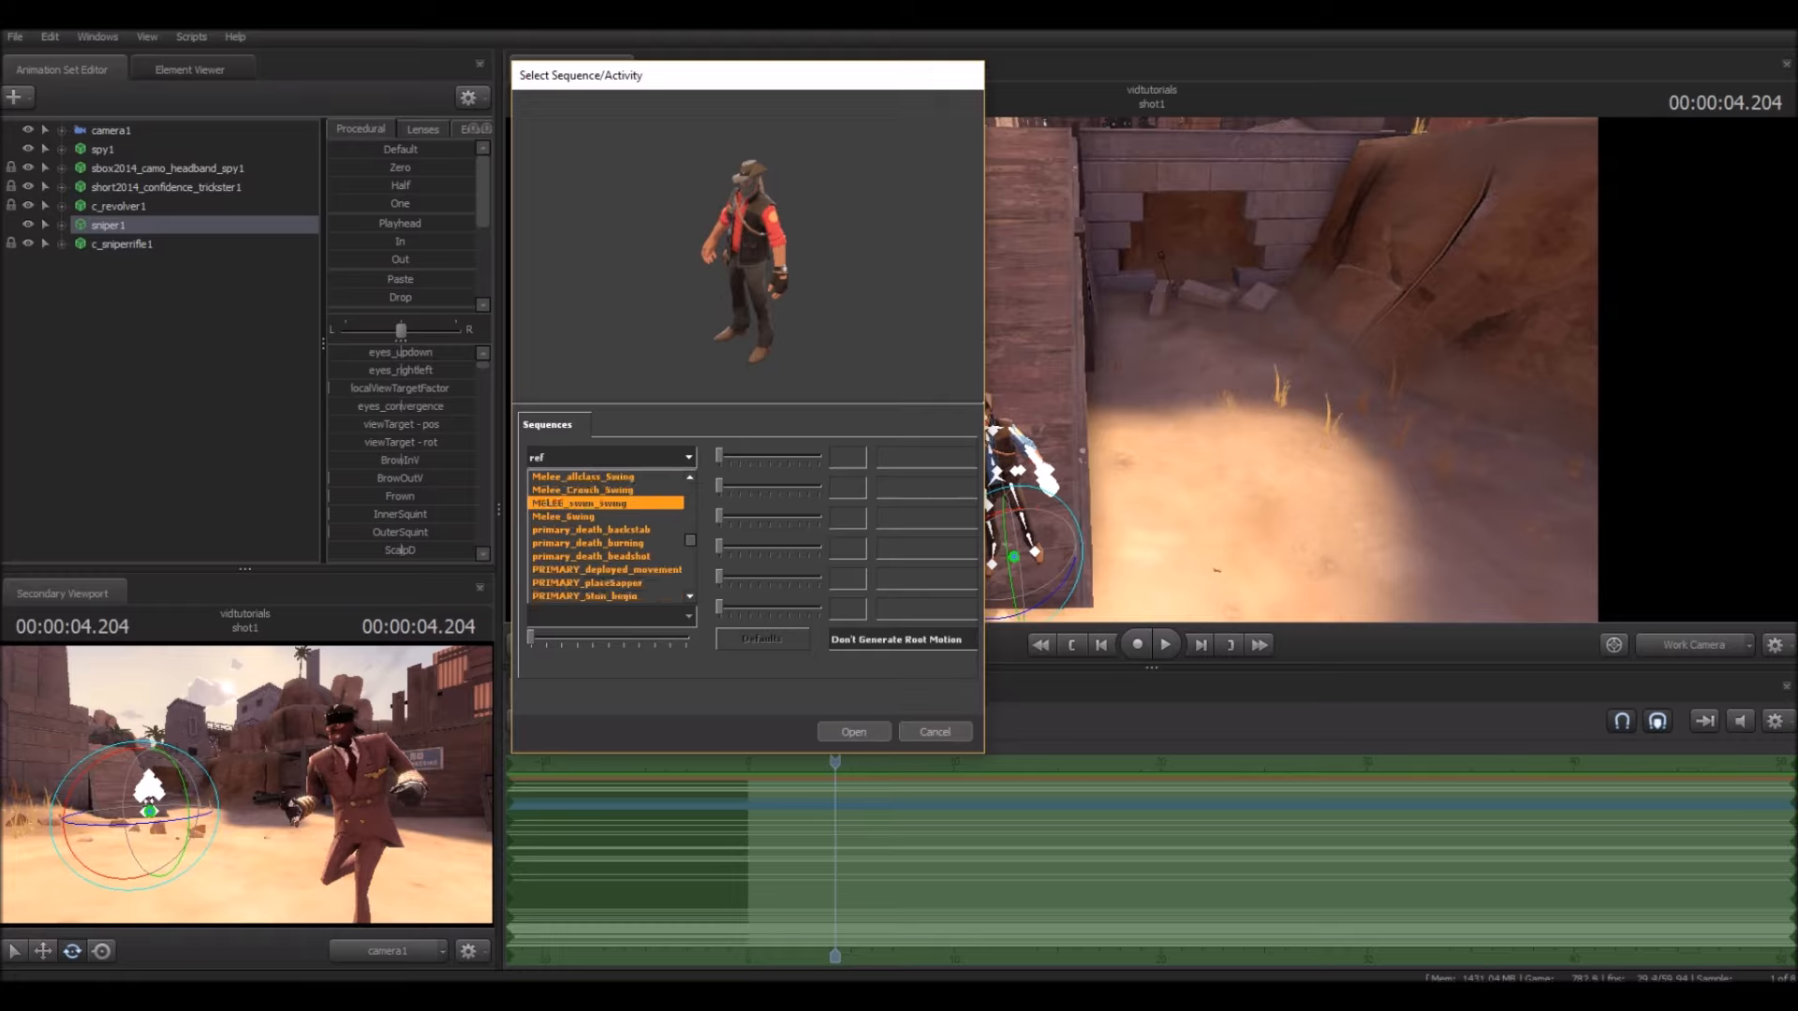
pyautogui.scroll(1, 609, 525)
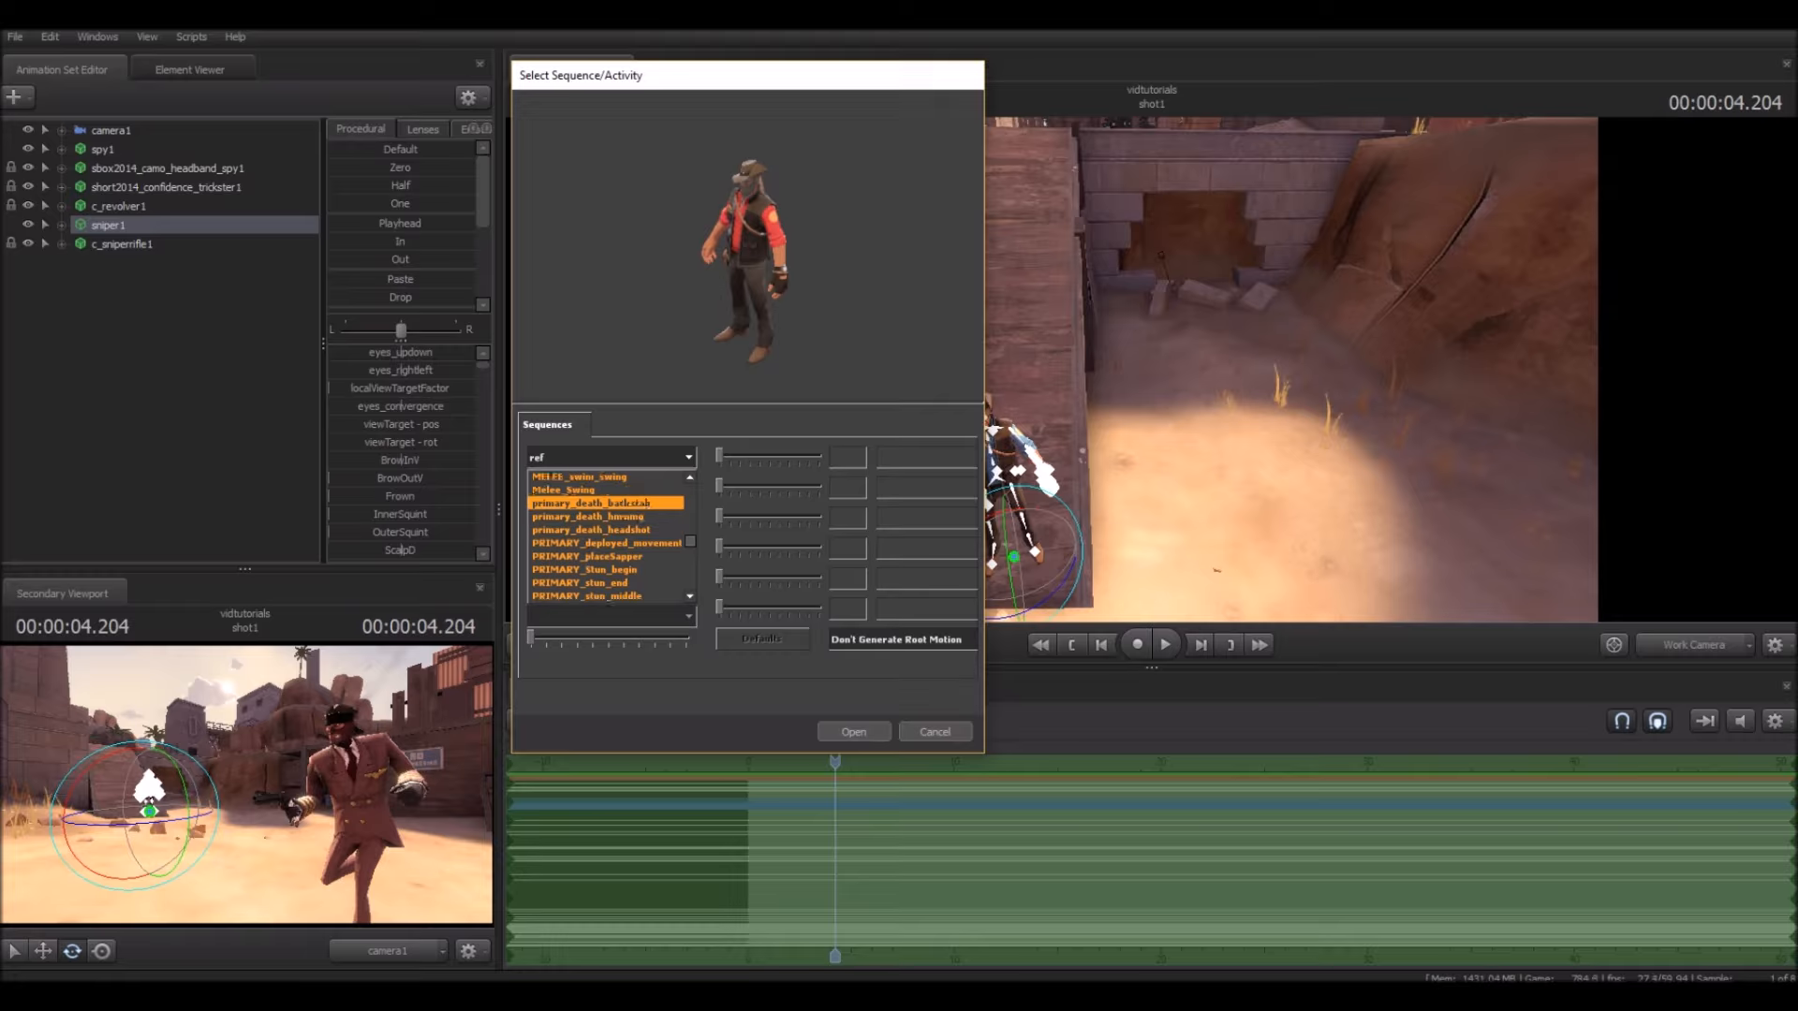
pyautogui.click(608, 503)
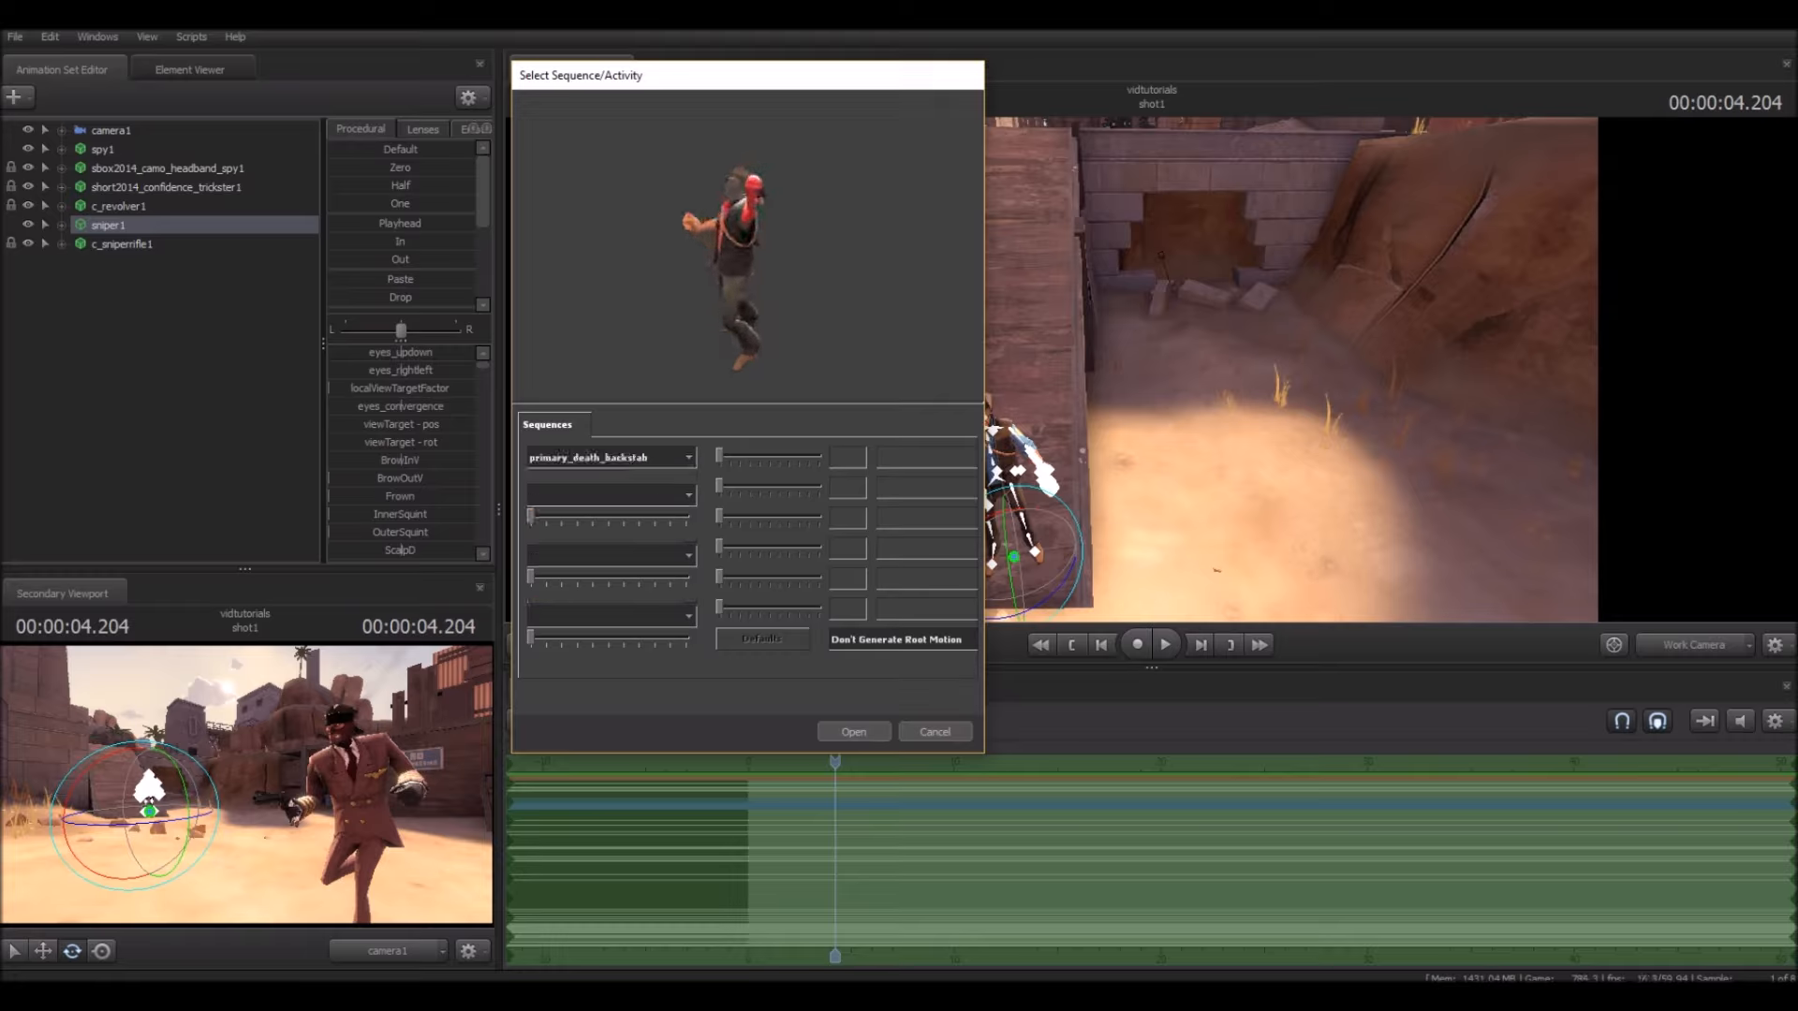
# Step: Search further through the sequences for a standing pose and preview stand_PRIMARY on the sniper
pyautogui.click(609, 457)
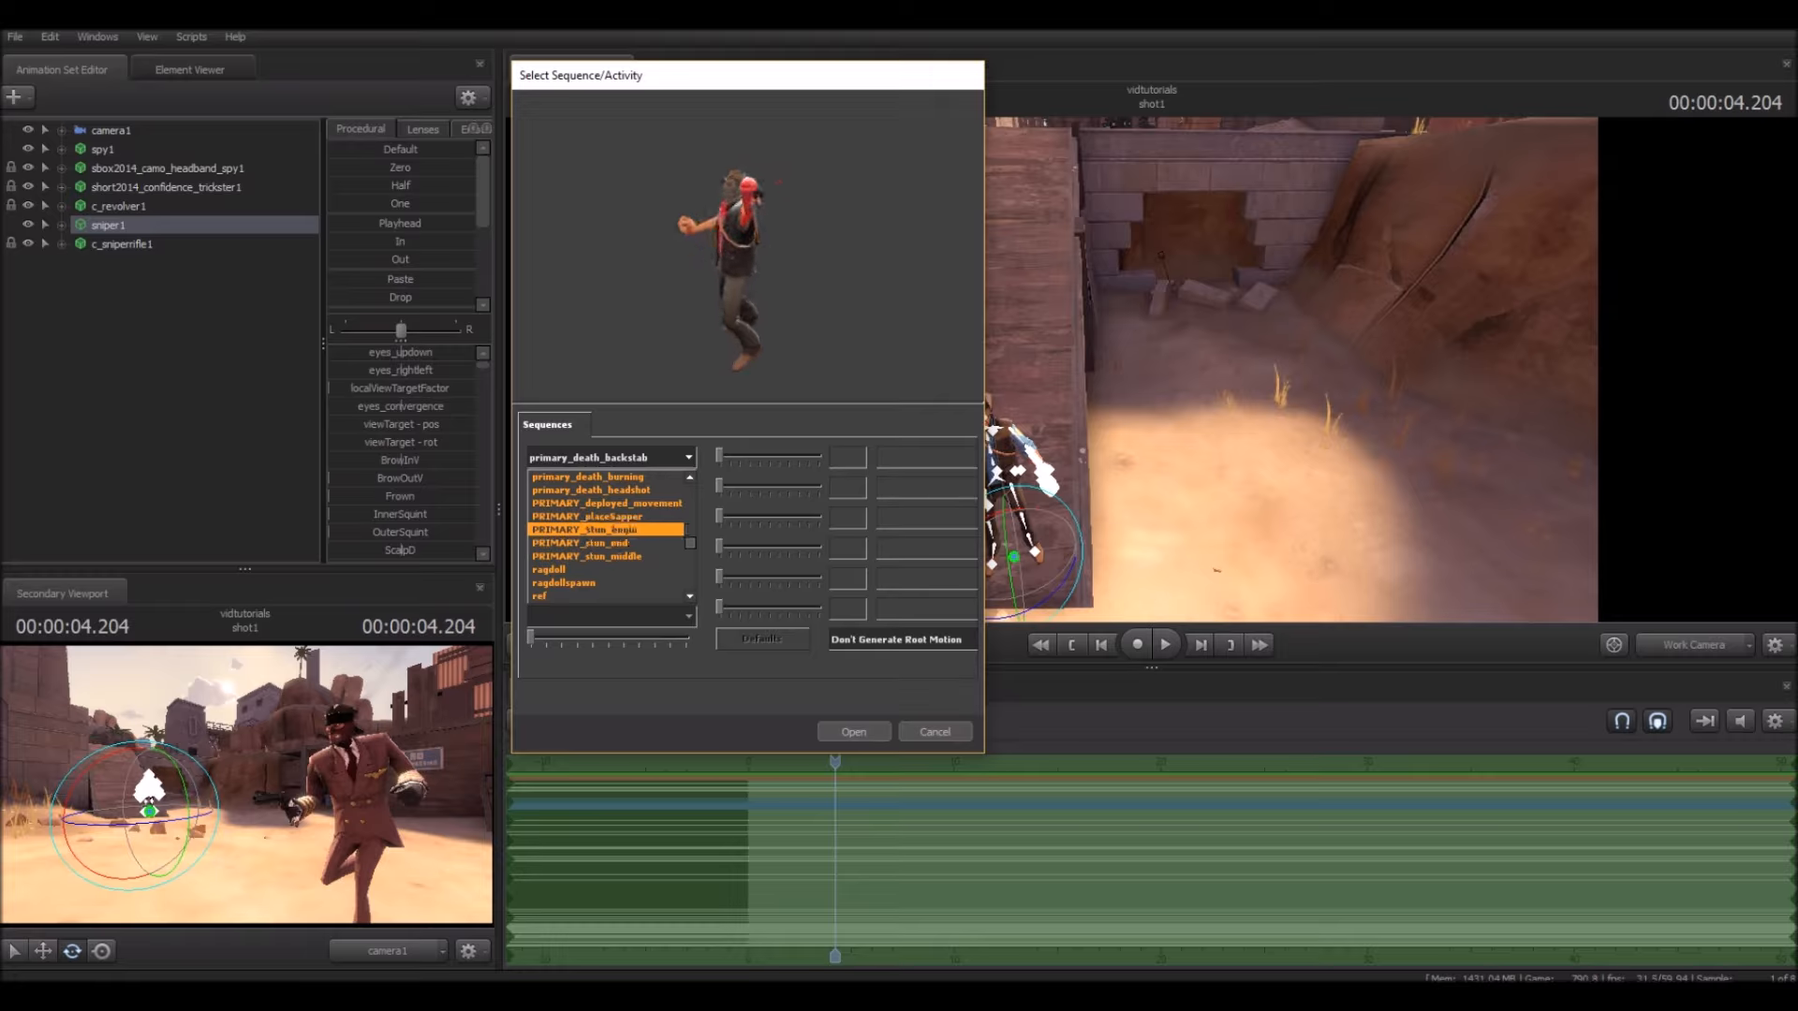
pyautogui.scroll(-3, 609, 530)
pyautogui.scroll(-2, 608, 530)
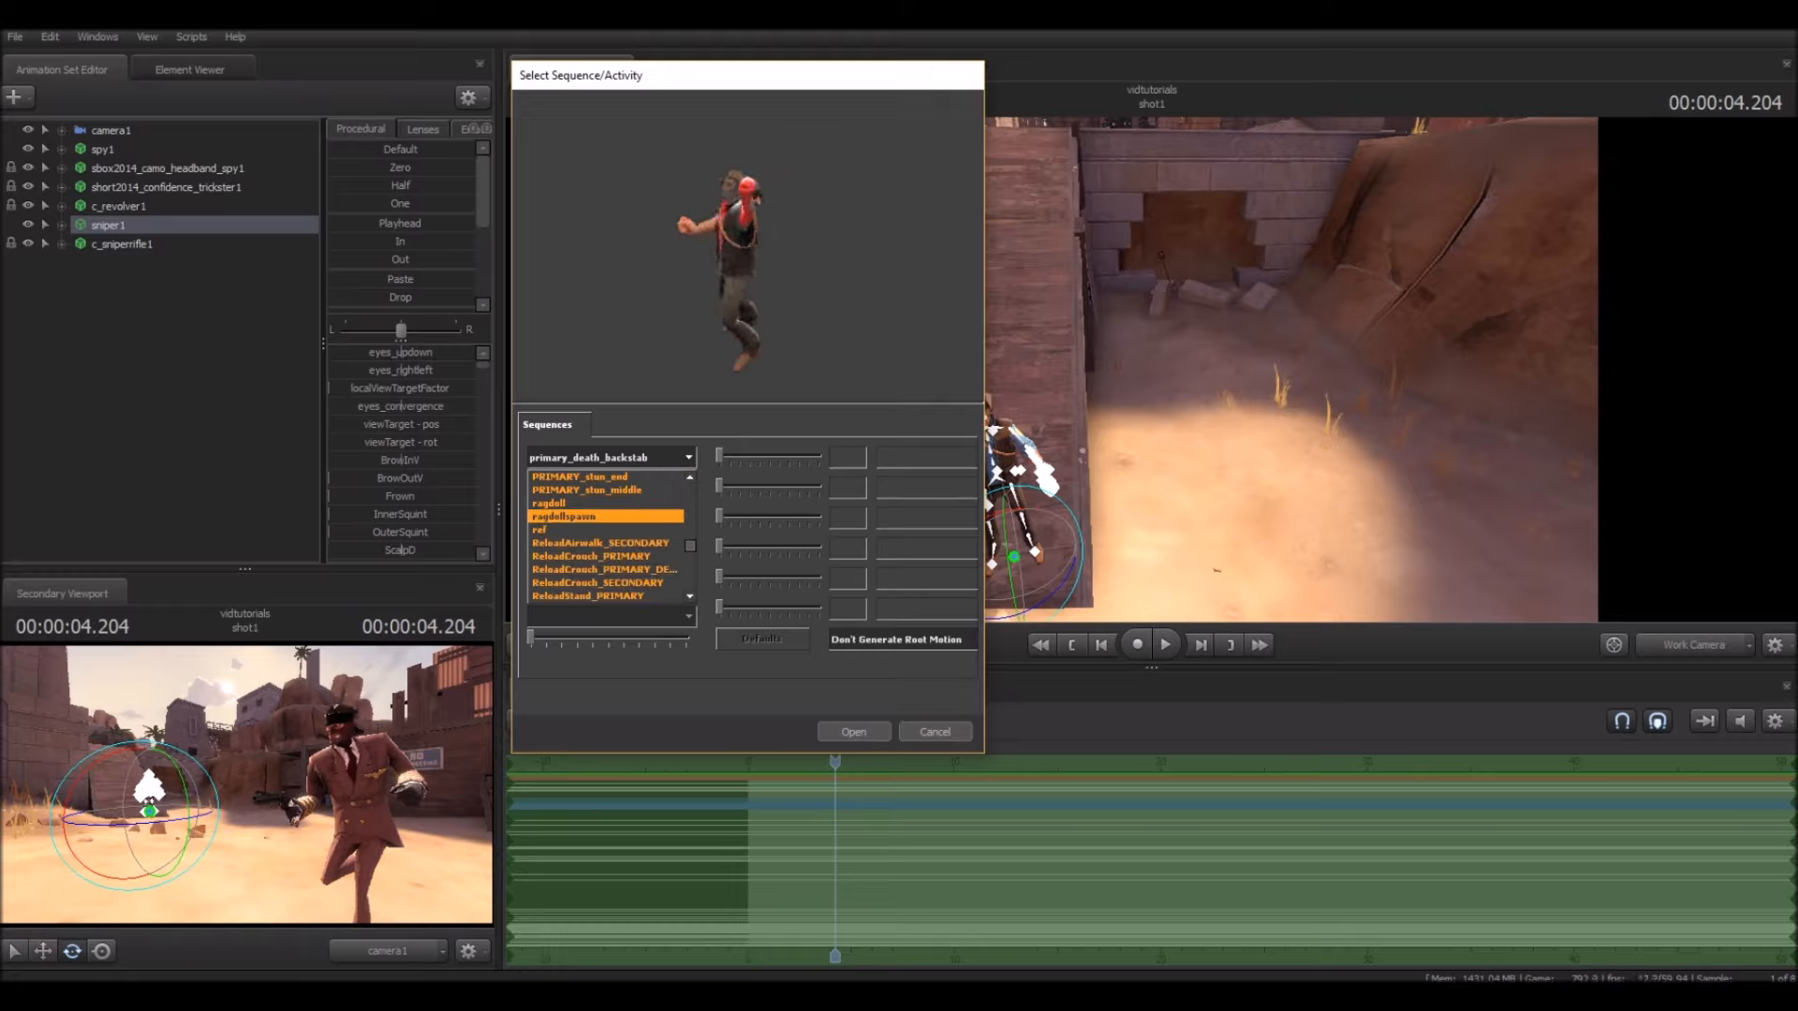
pyautogui.scroll(-9, 608, 530)
pyautogui.scroll(-3, 608, 503)
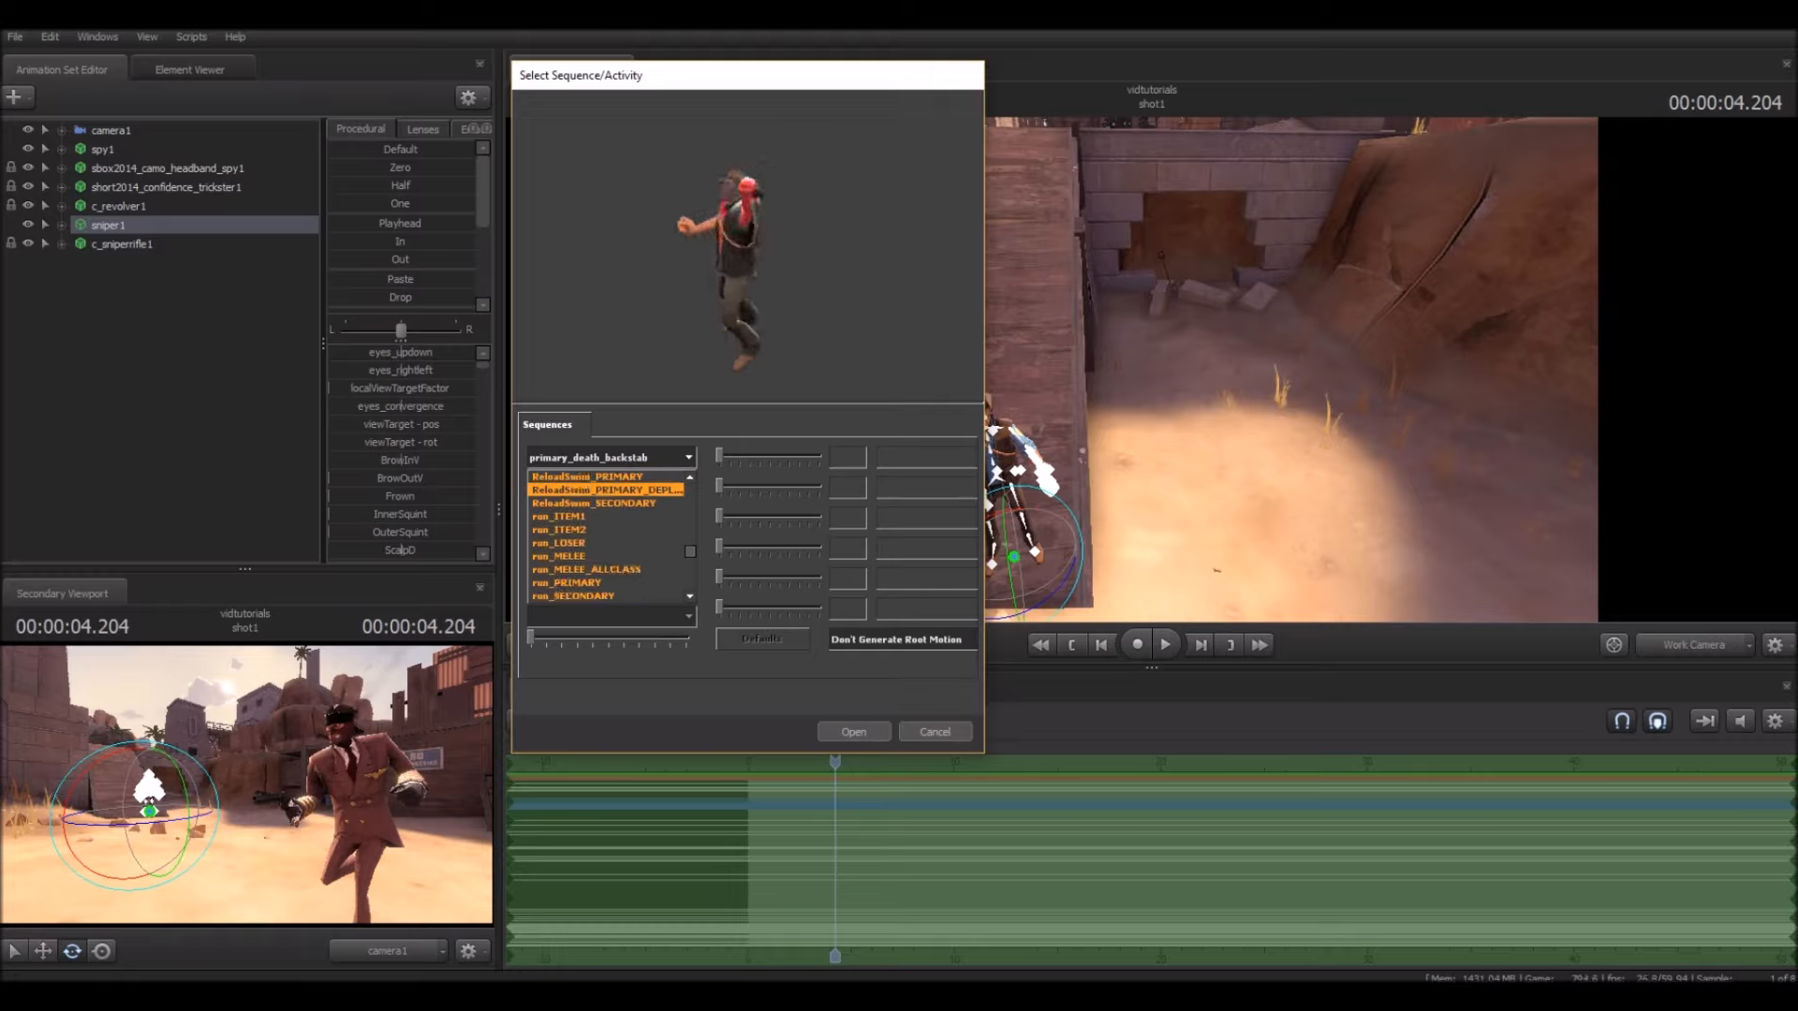
pyautogui.scroll(-15, 609, 516)
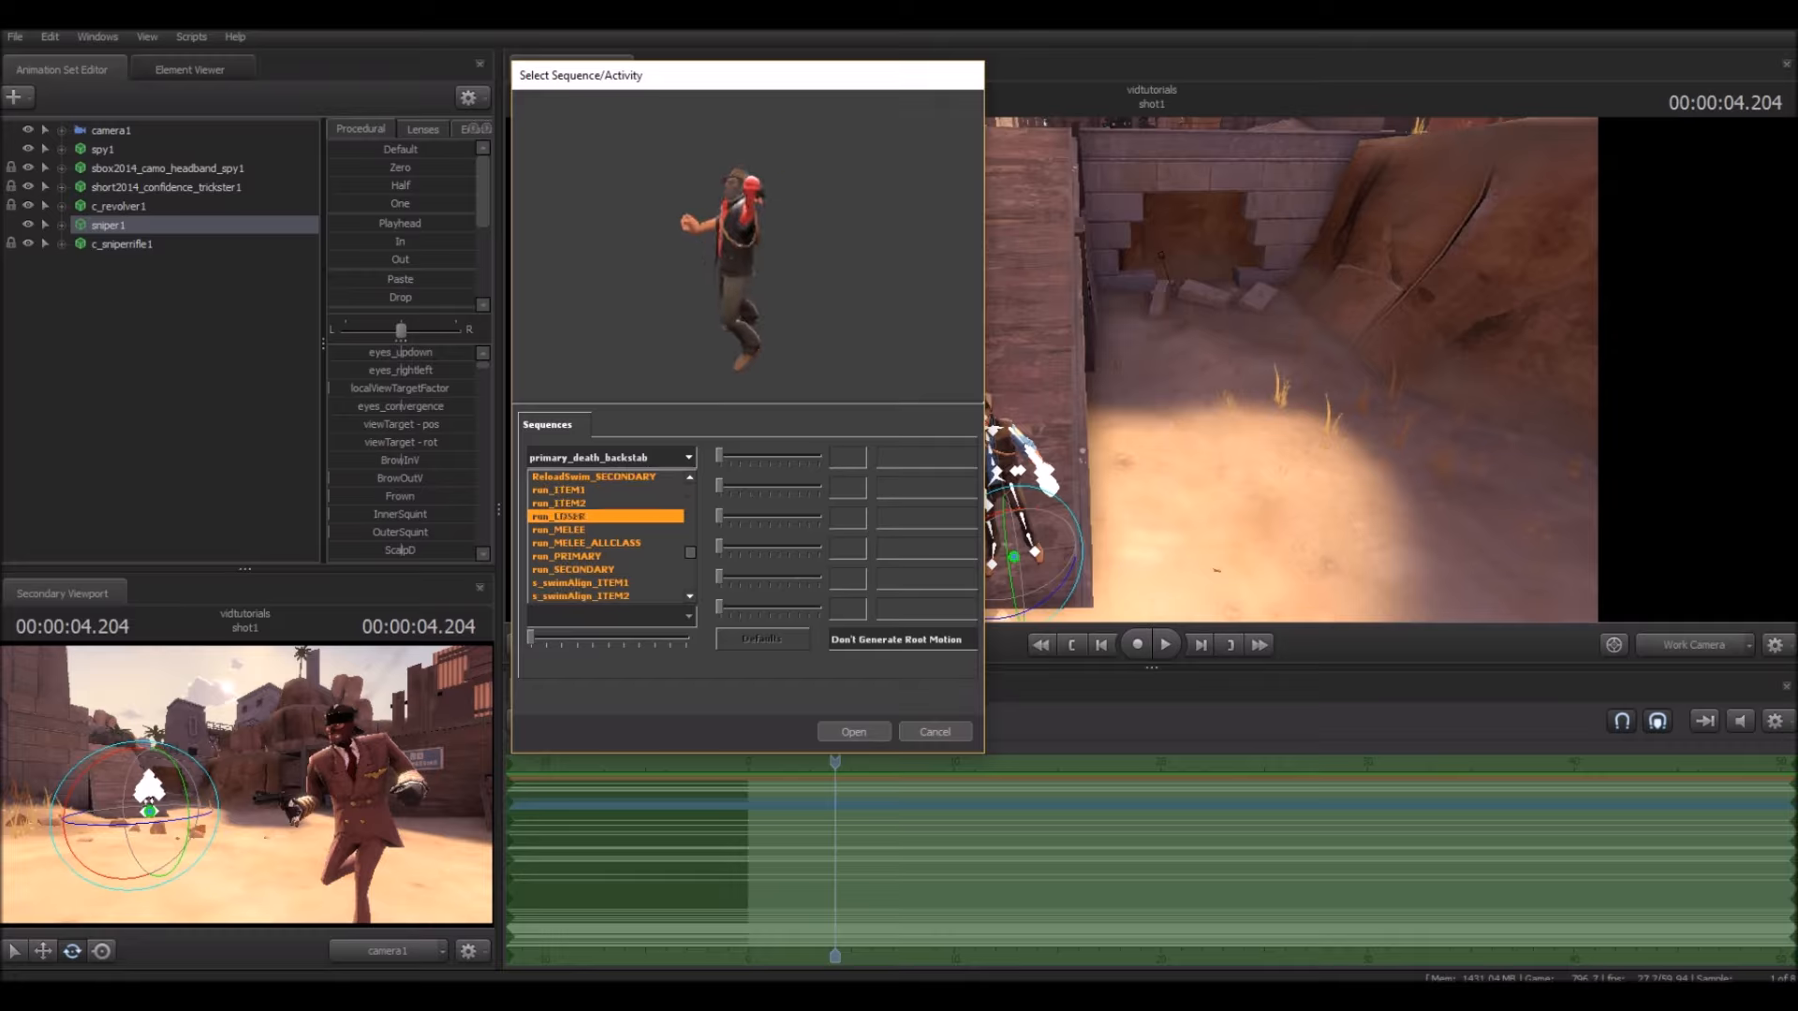
pyautogui.scroll(-12, 608, 516)
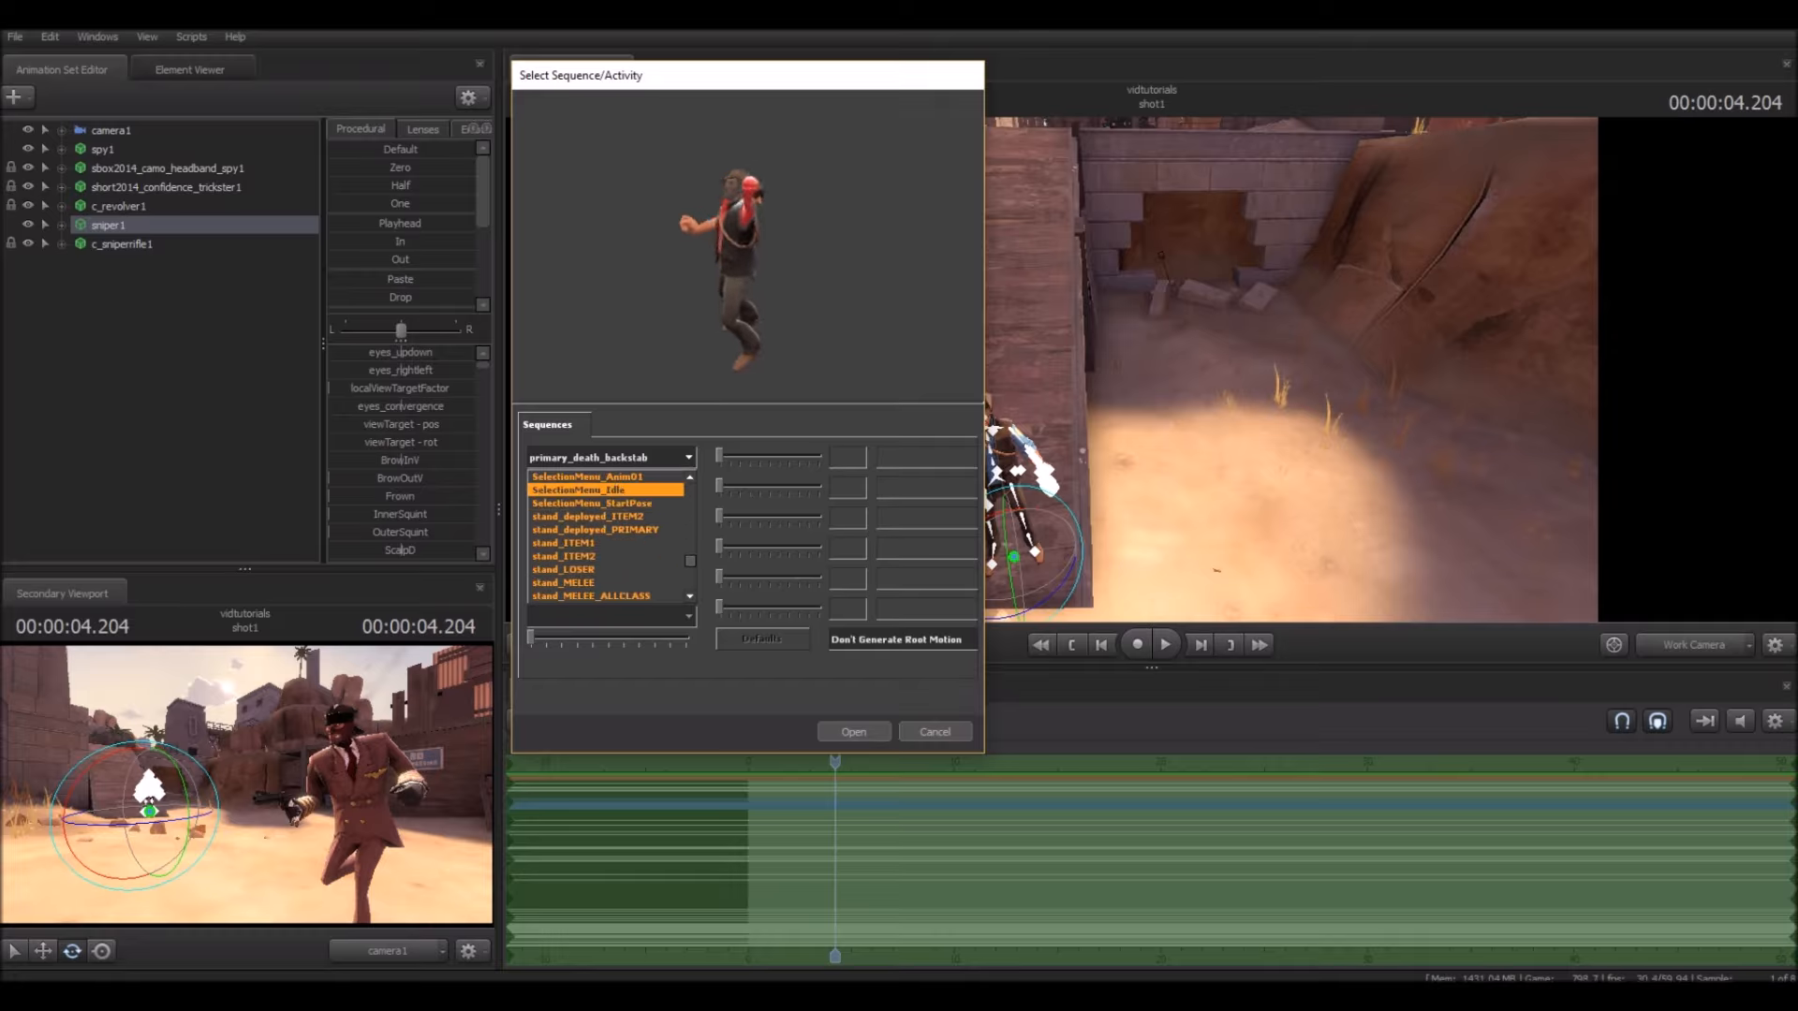
pyautogui.scroll(-12, 609, 516)
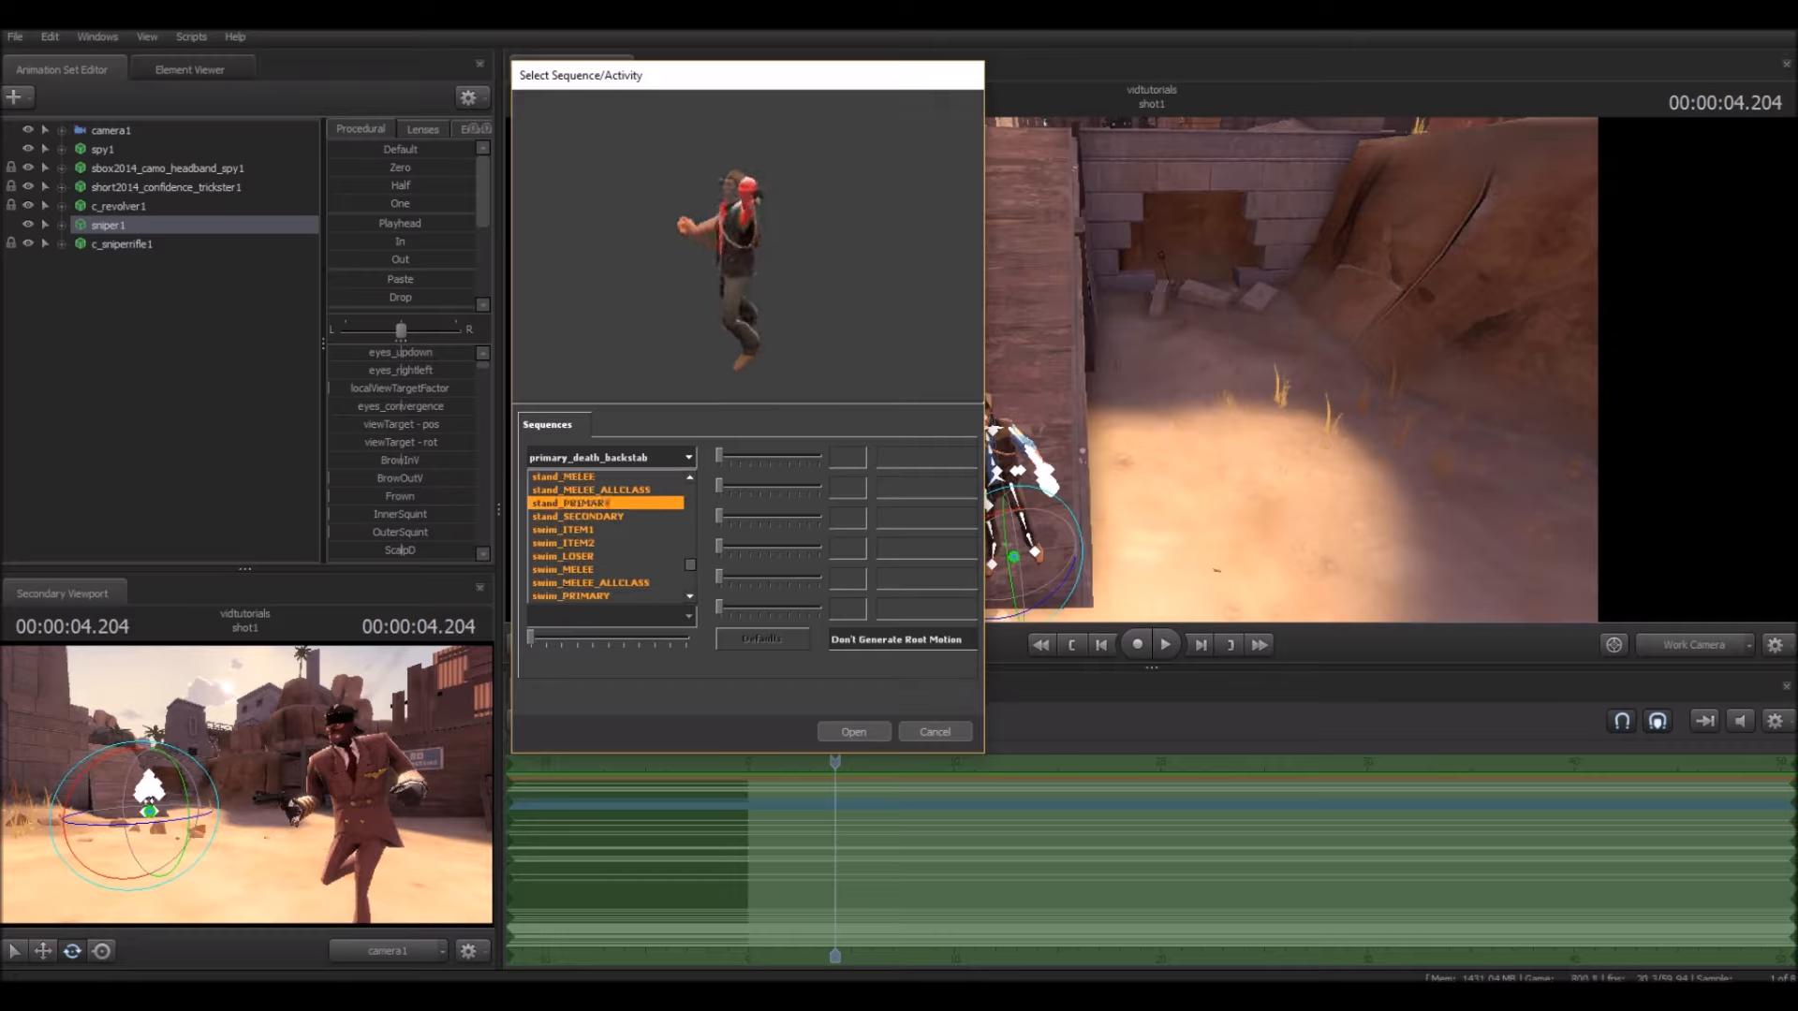
pyautogui.scroll(4, 608, 516)
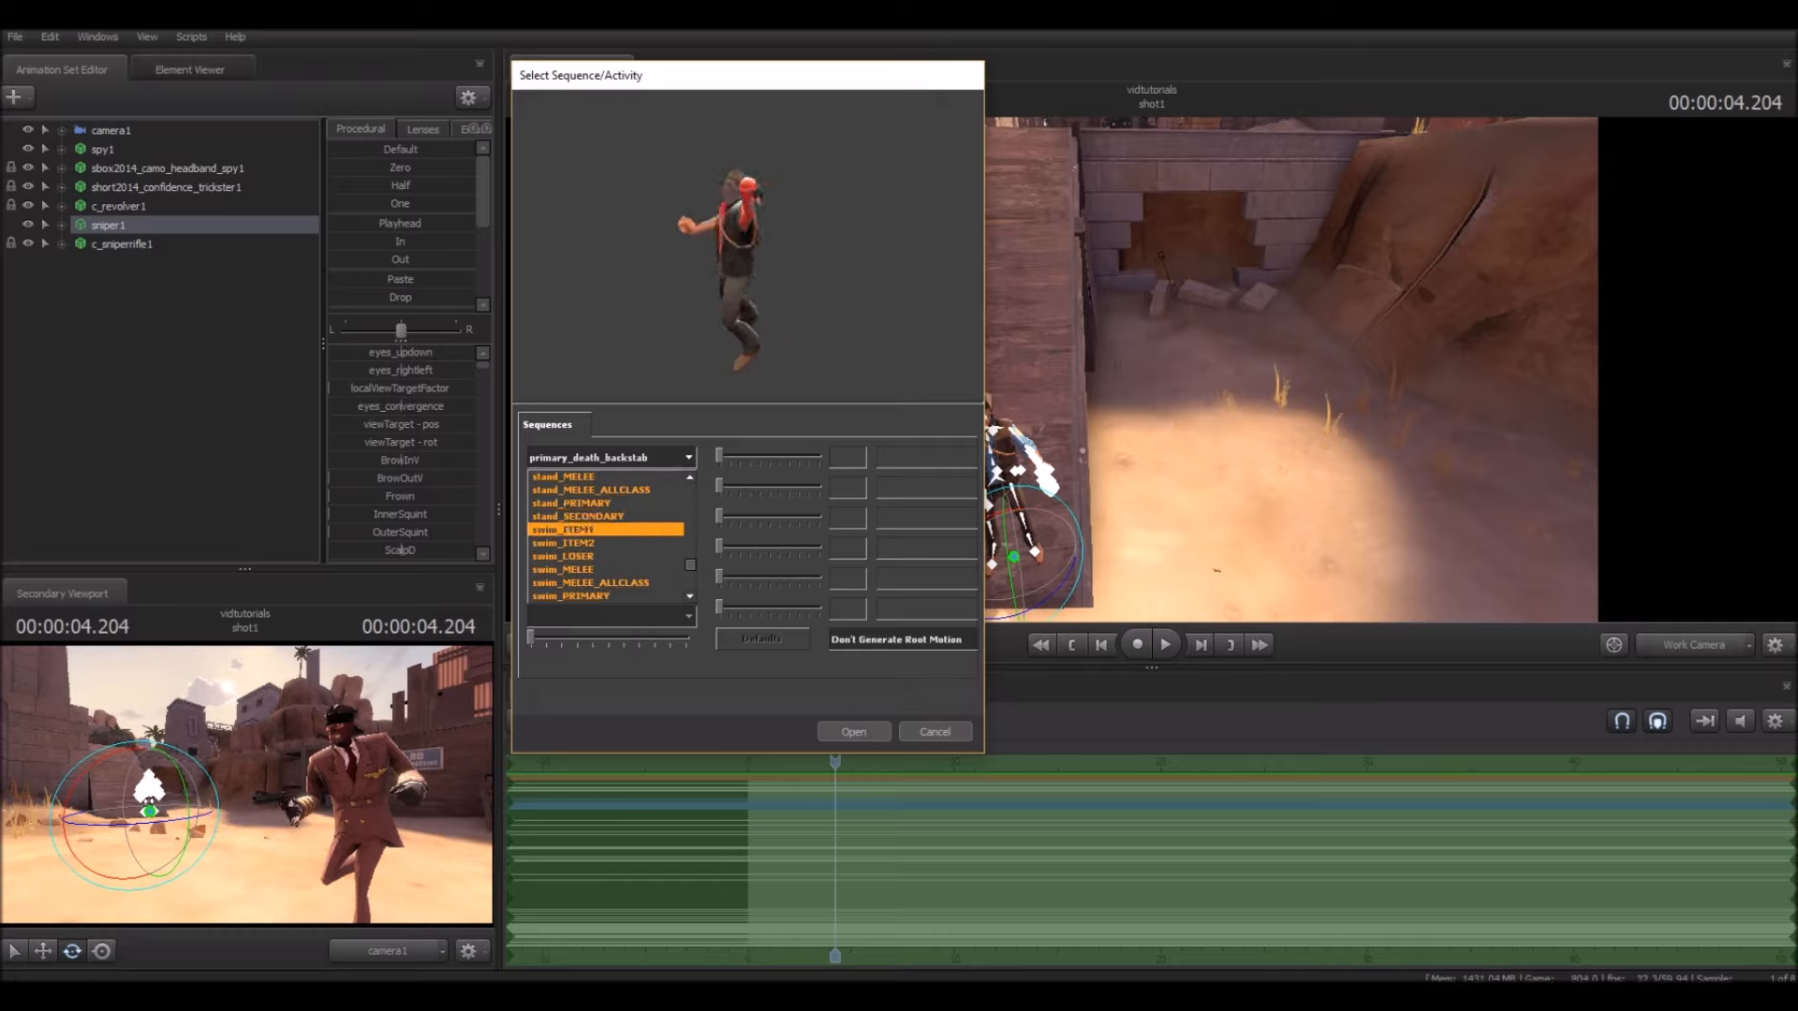
pyautogui.click(608, 503)
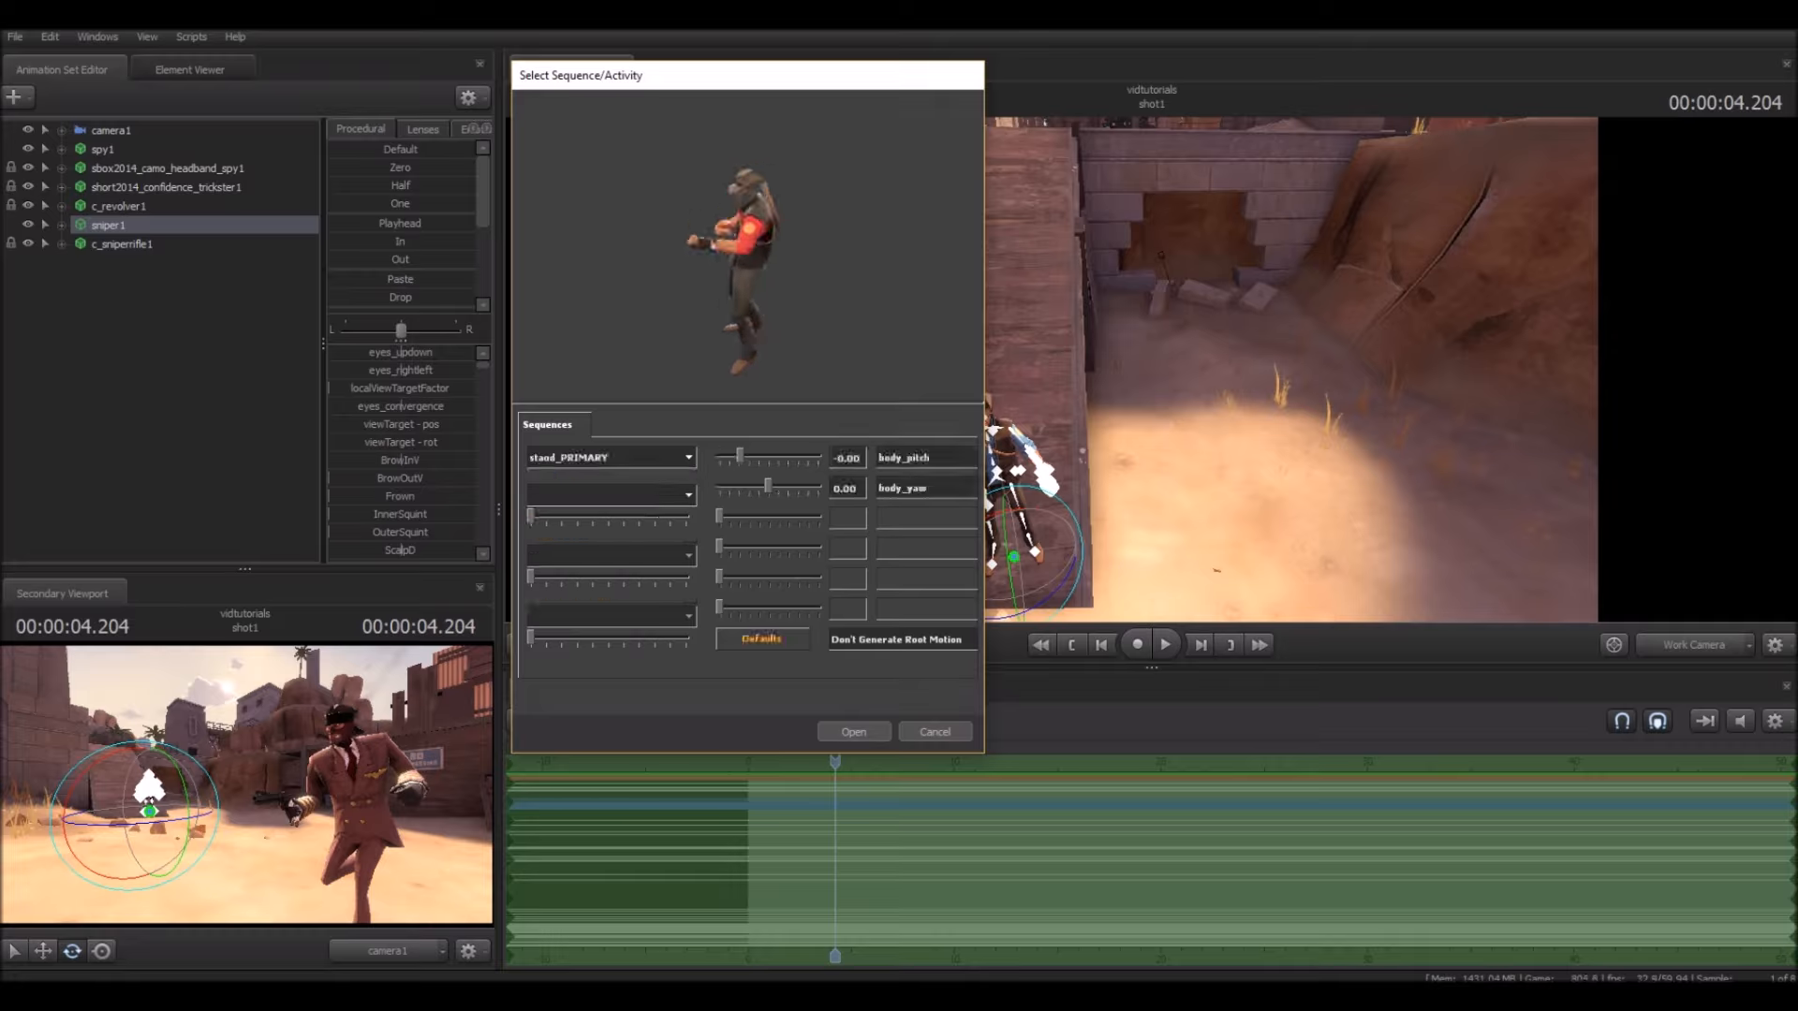
# Step: Import the stand_deployed_PRIMARY sequence onto sniper1 and clear the selection
pyautogui.click(609, 457)
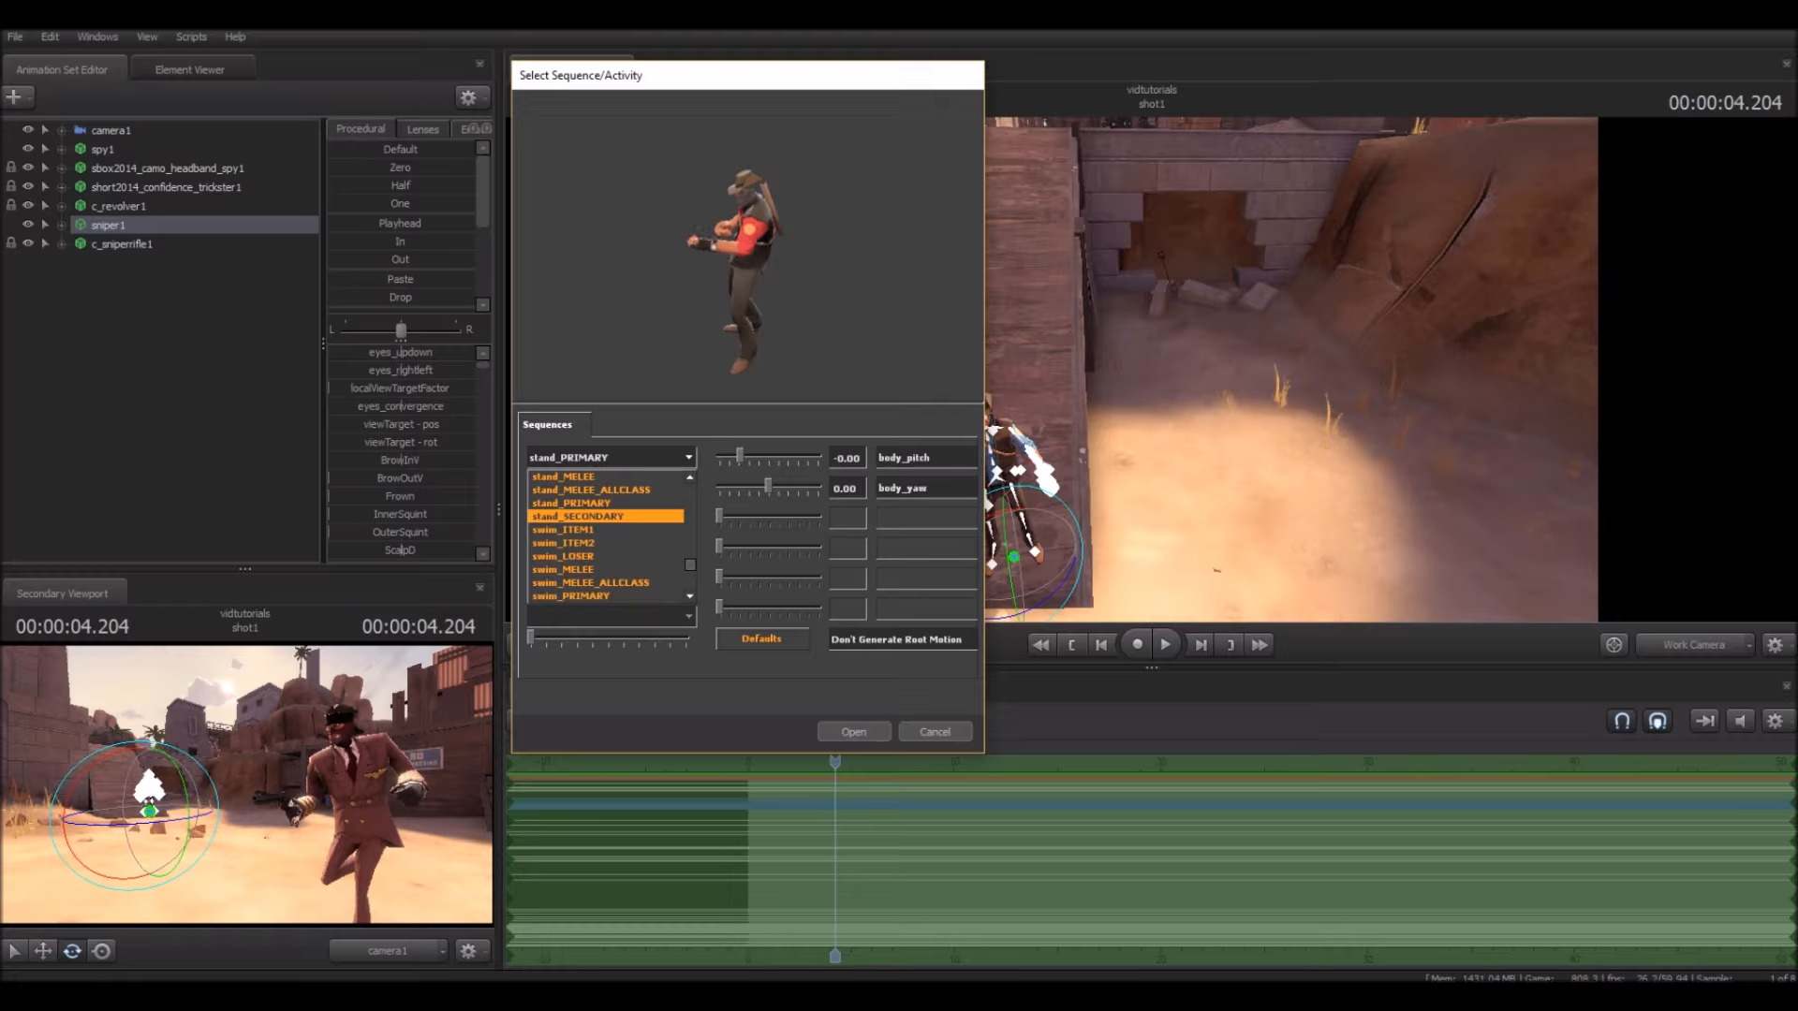
pyautogui.scroll(5, 608, 536)
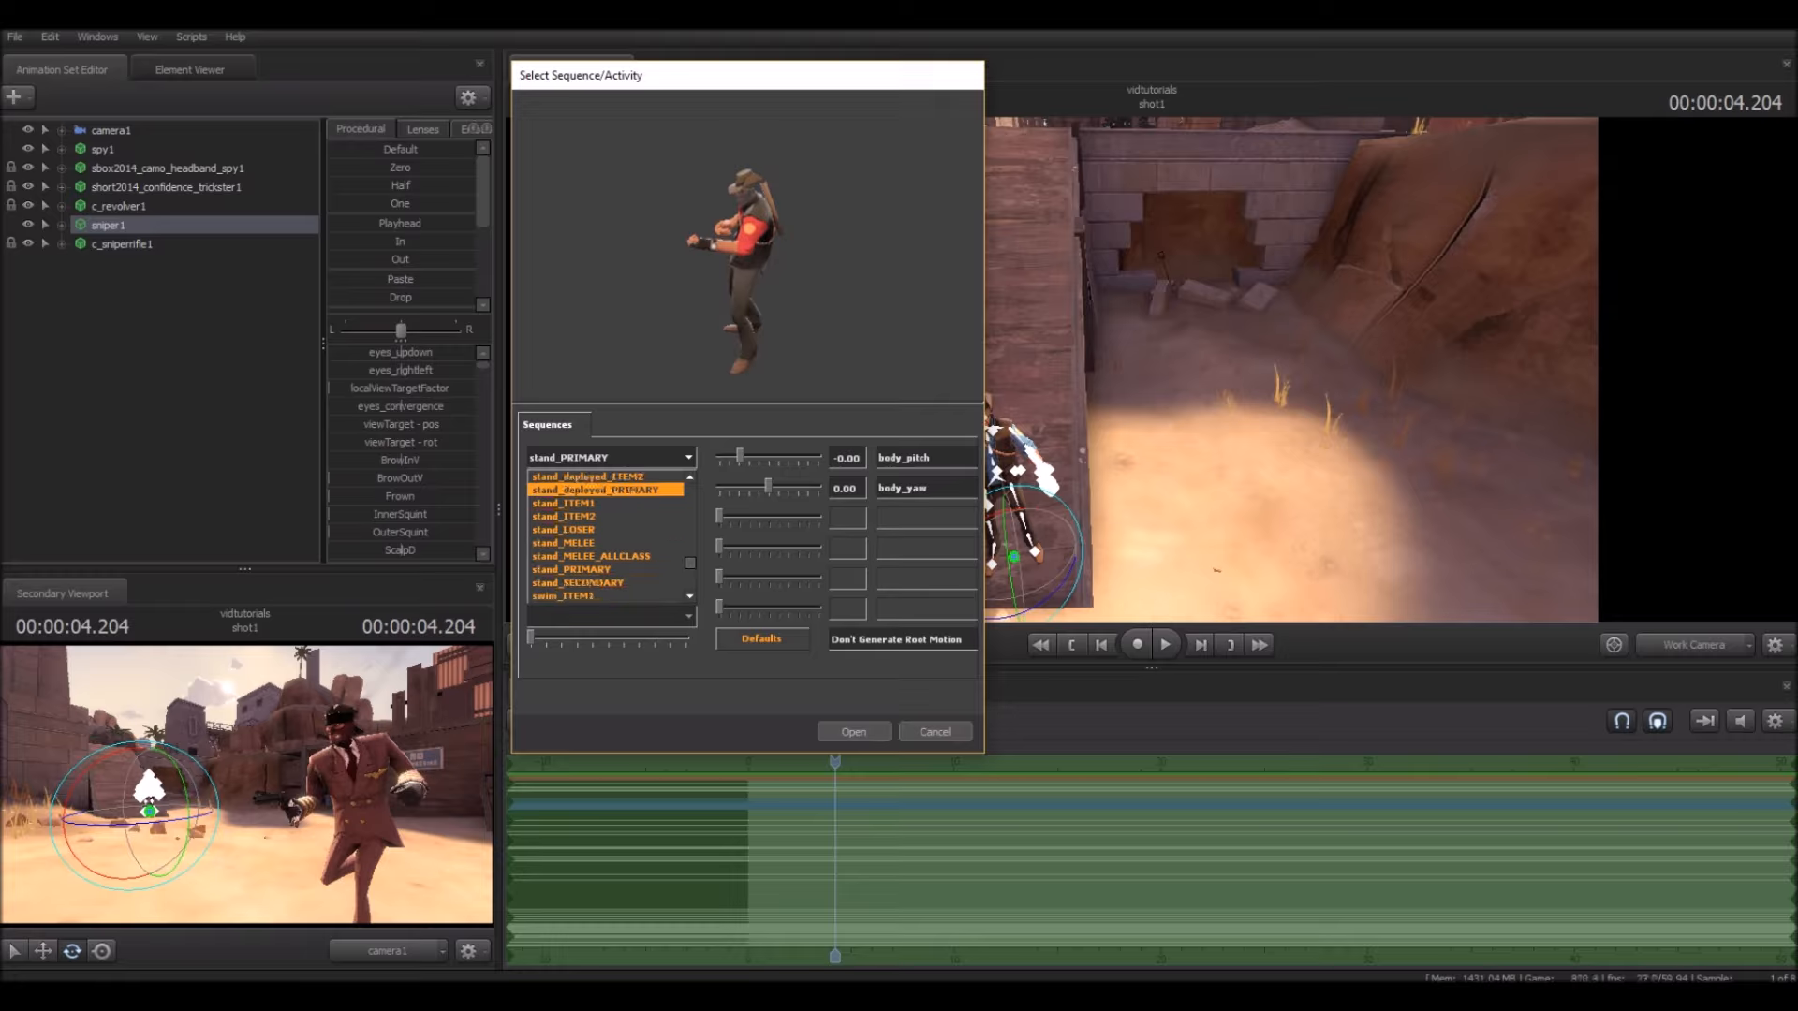
pyautogui.click(594, 489)
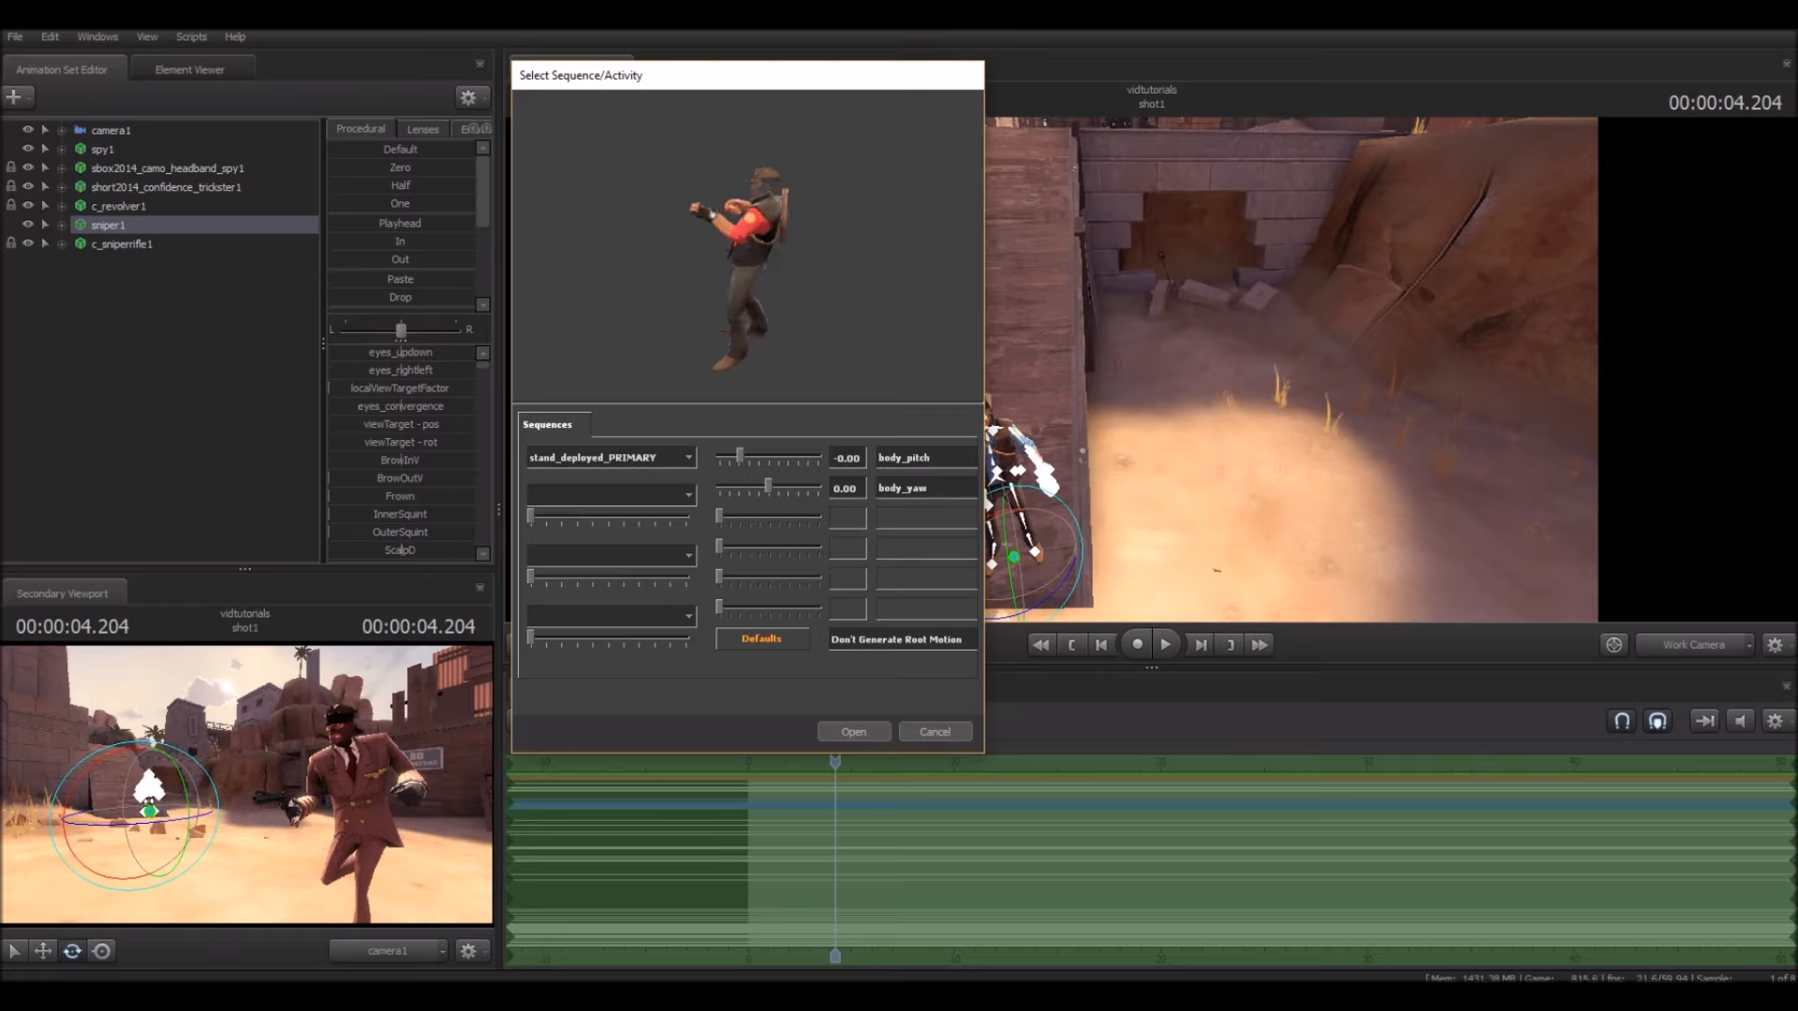
pyautogui.click(853, 732)
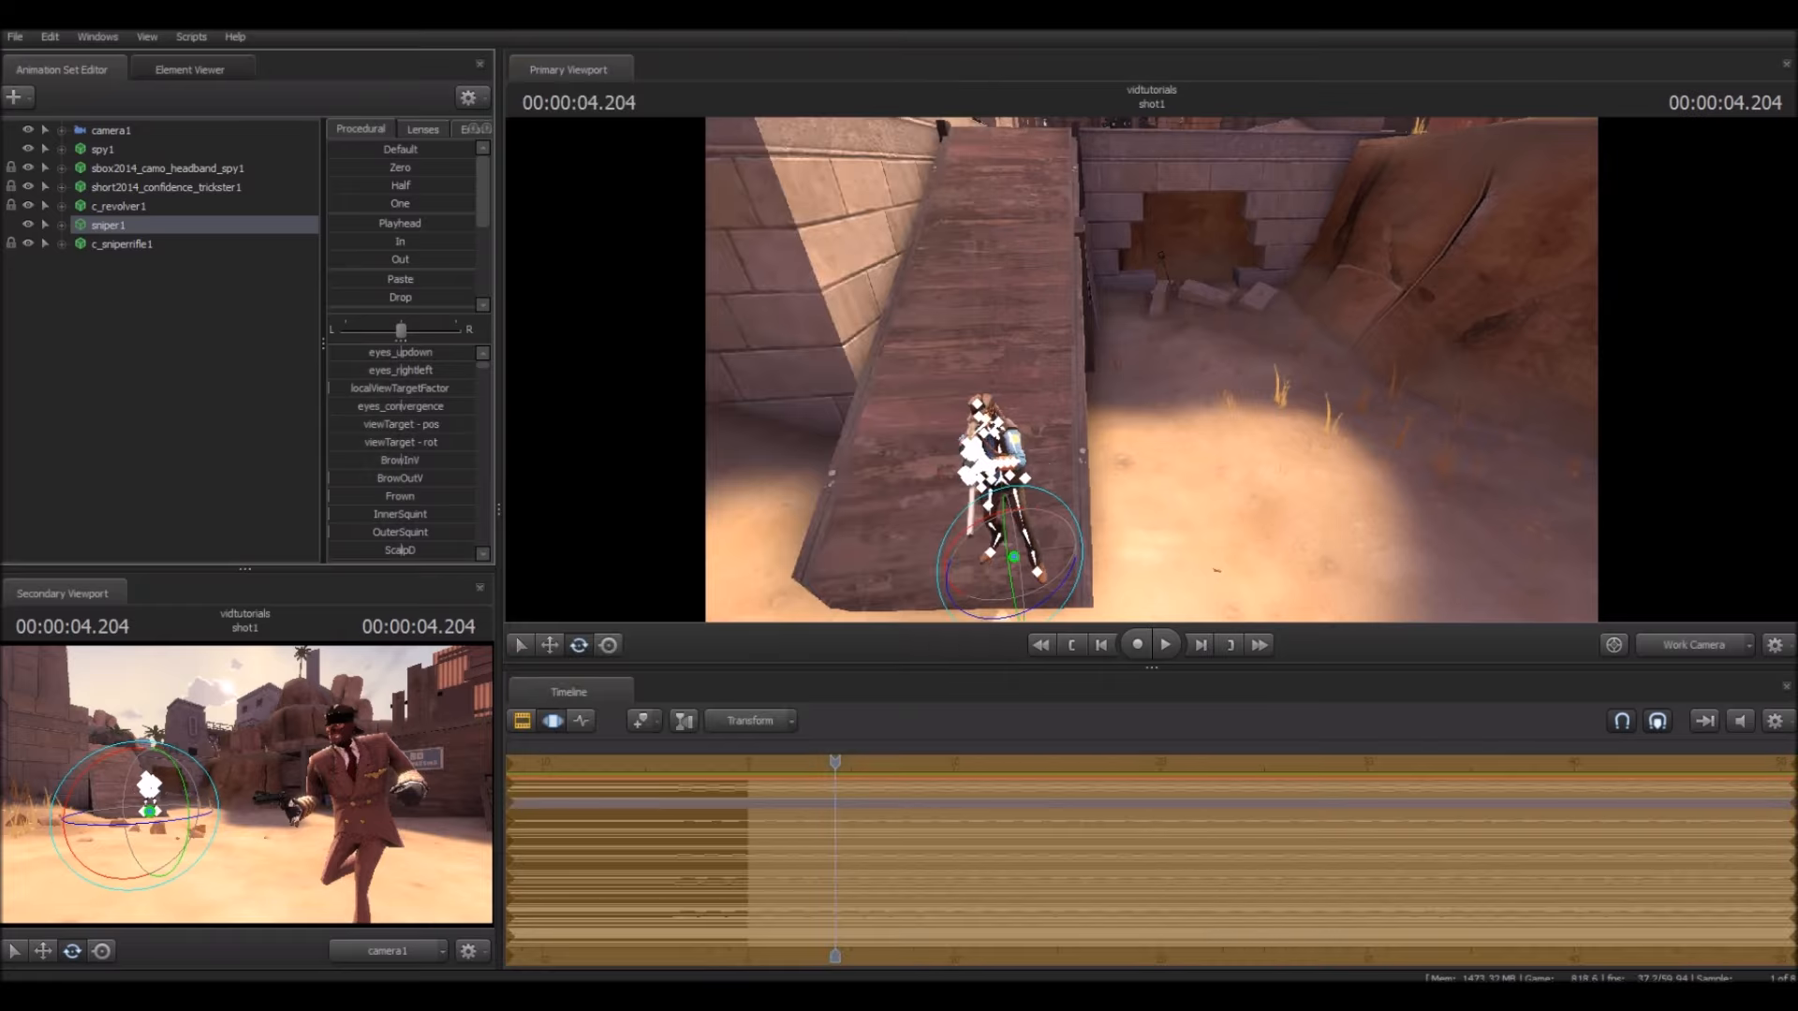
pyautogui.press('Escape')
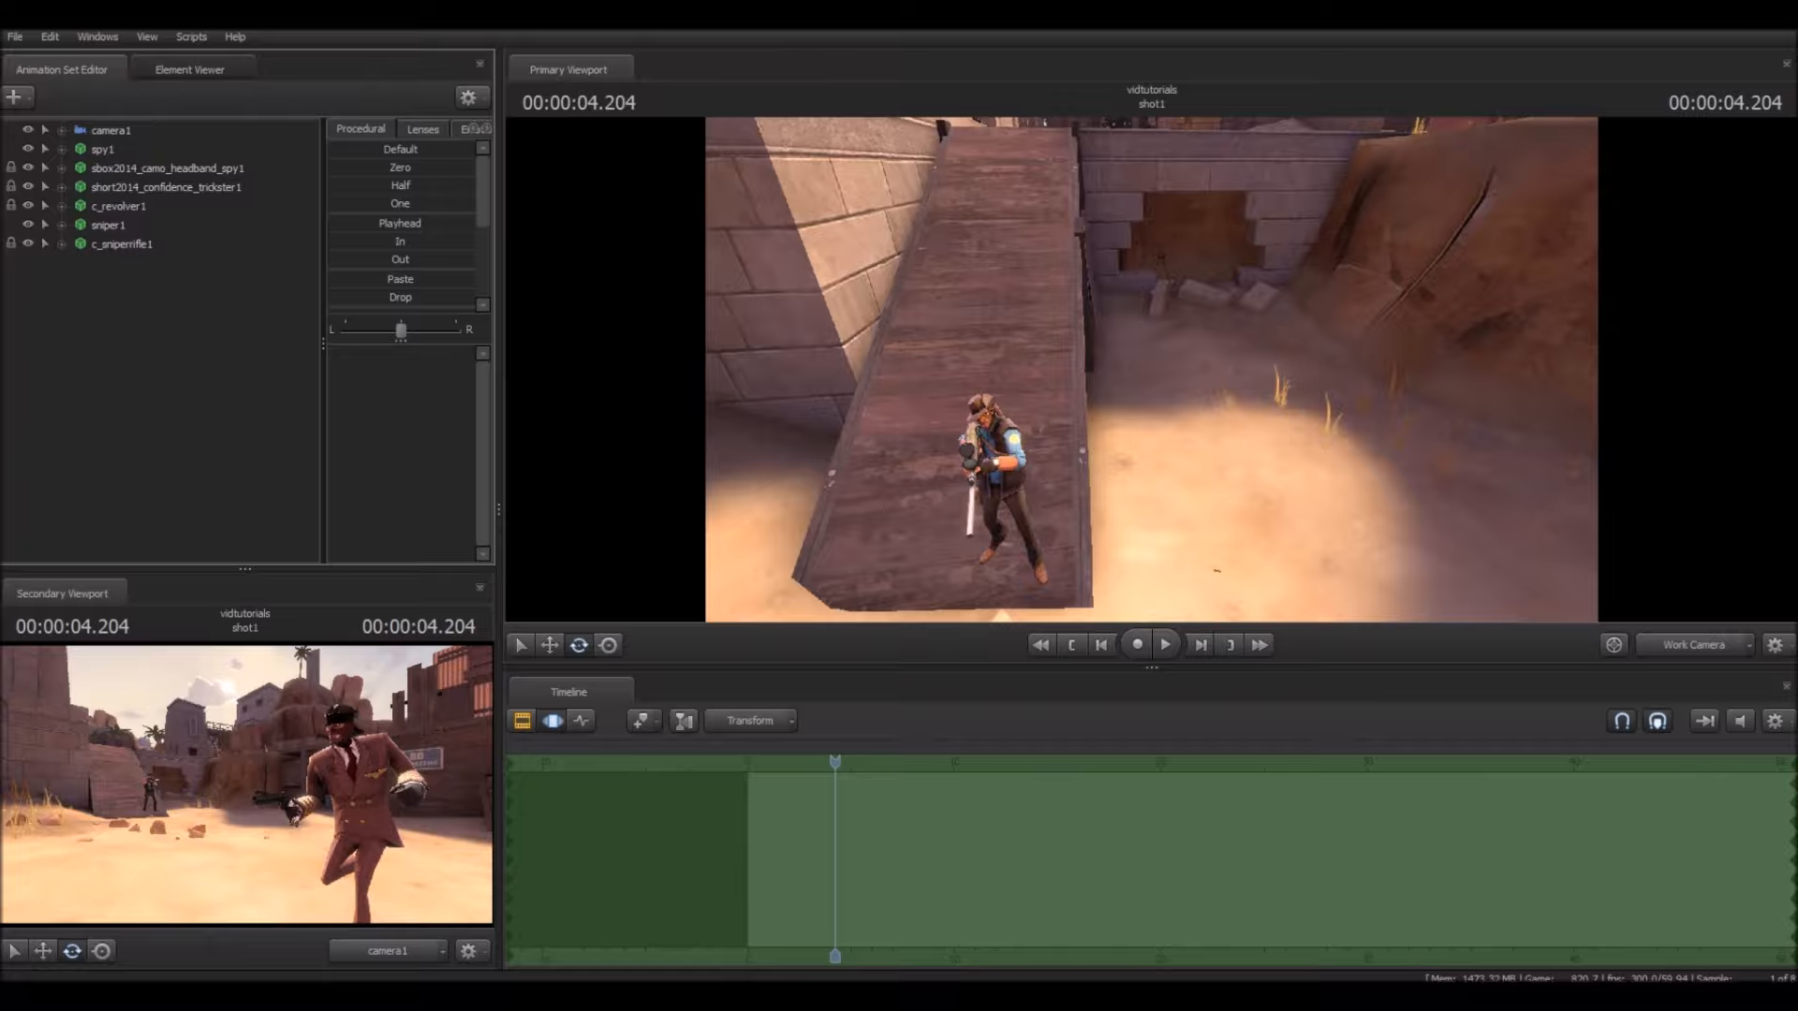
# Step: Select the rootTransform of c_sniperrifle1 at the sniper's feet and switch to the Move tool
pyautogui.moveTo(1152, 370); pyautogui.dragTo(1253, 342)
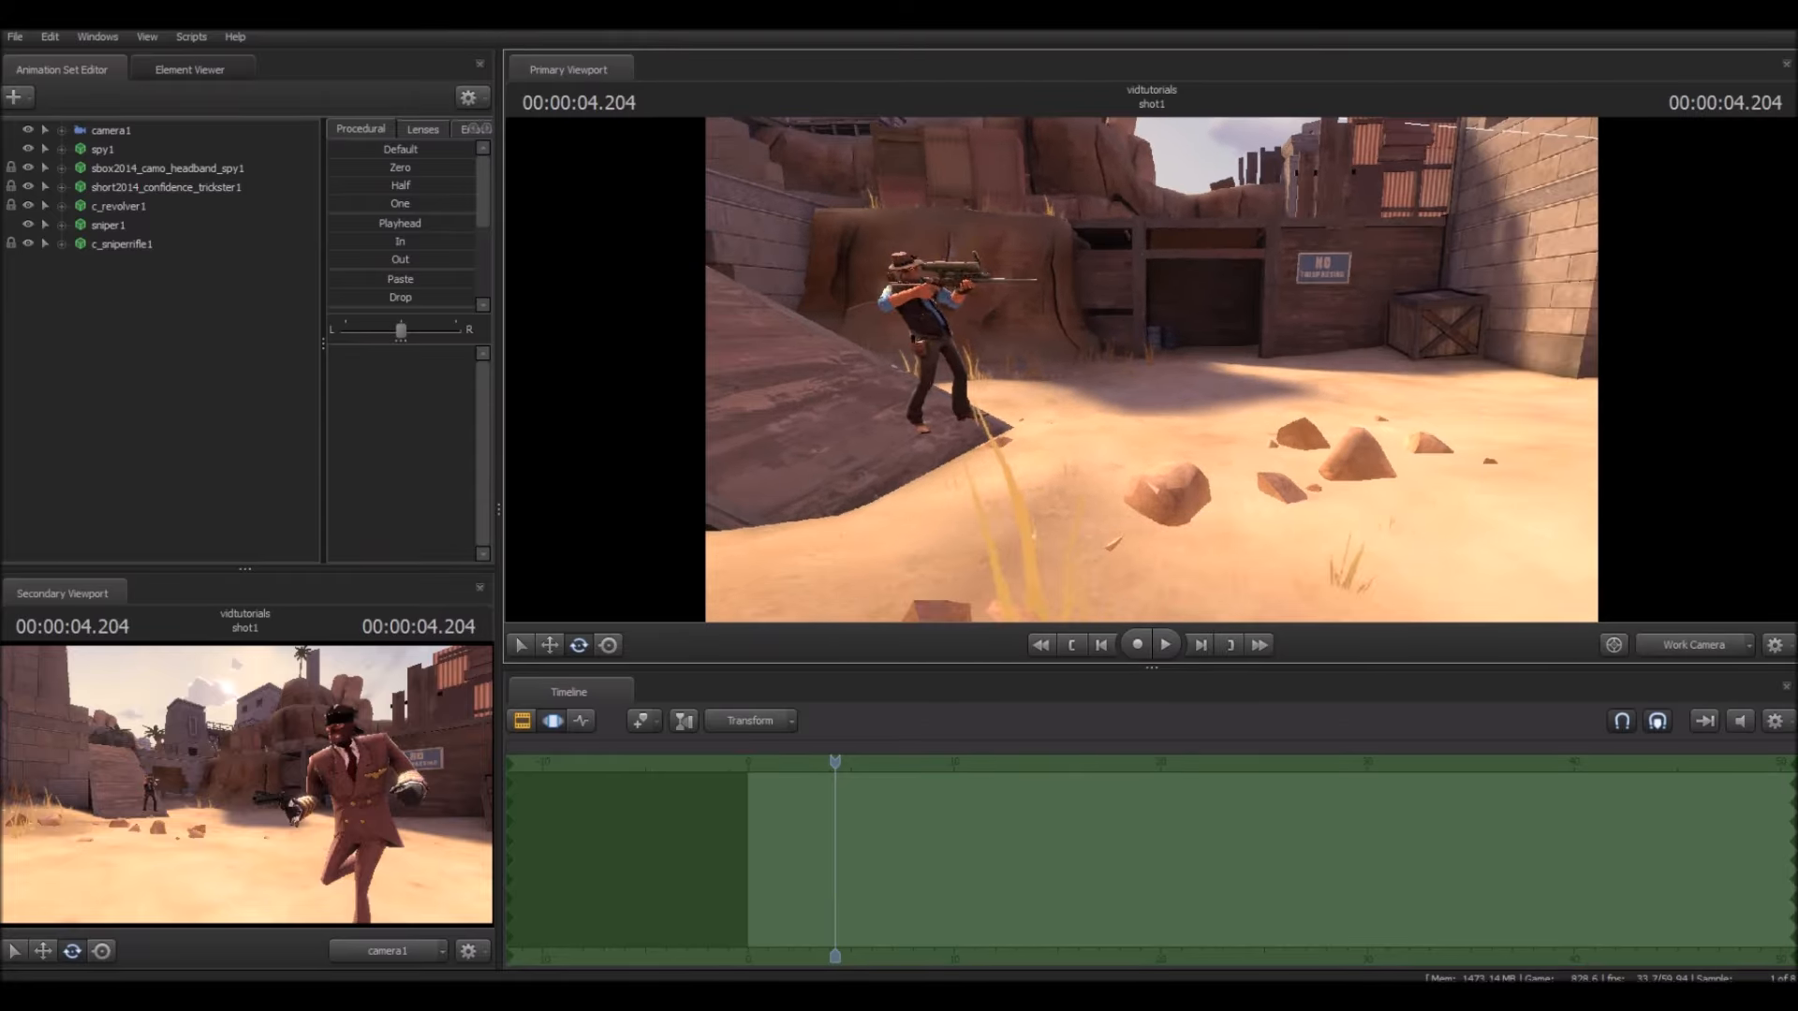
pyautogui.press('ctrl')
pyautogui.keyDown('ctrl'); pyautogui.click(941, 425); pyautogui.keyUp('ctrl')
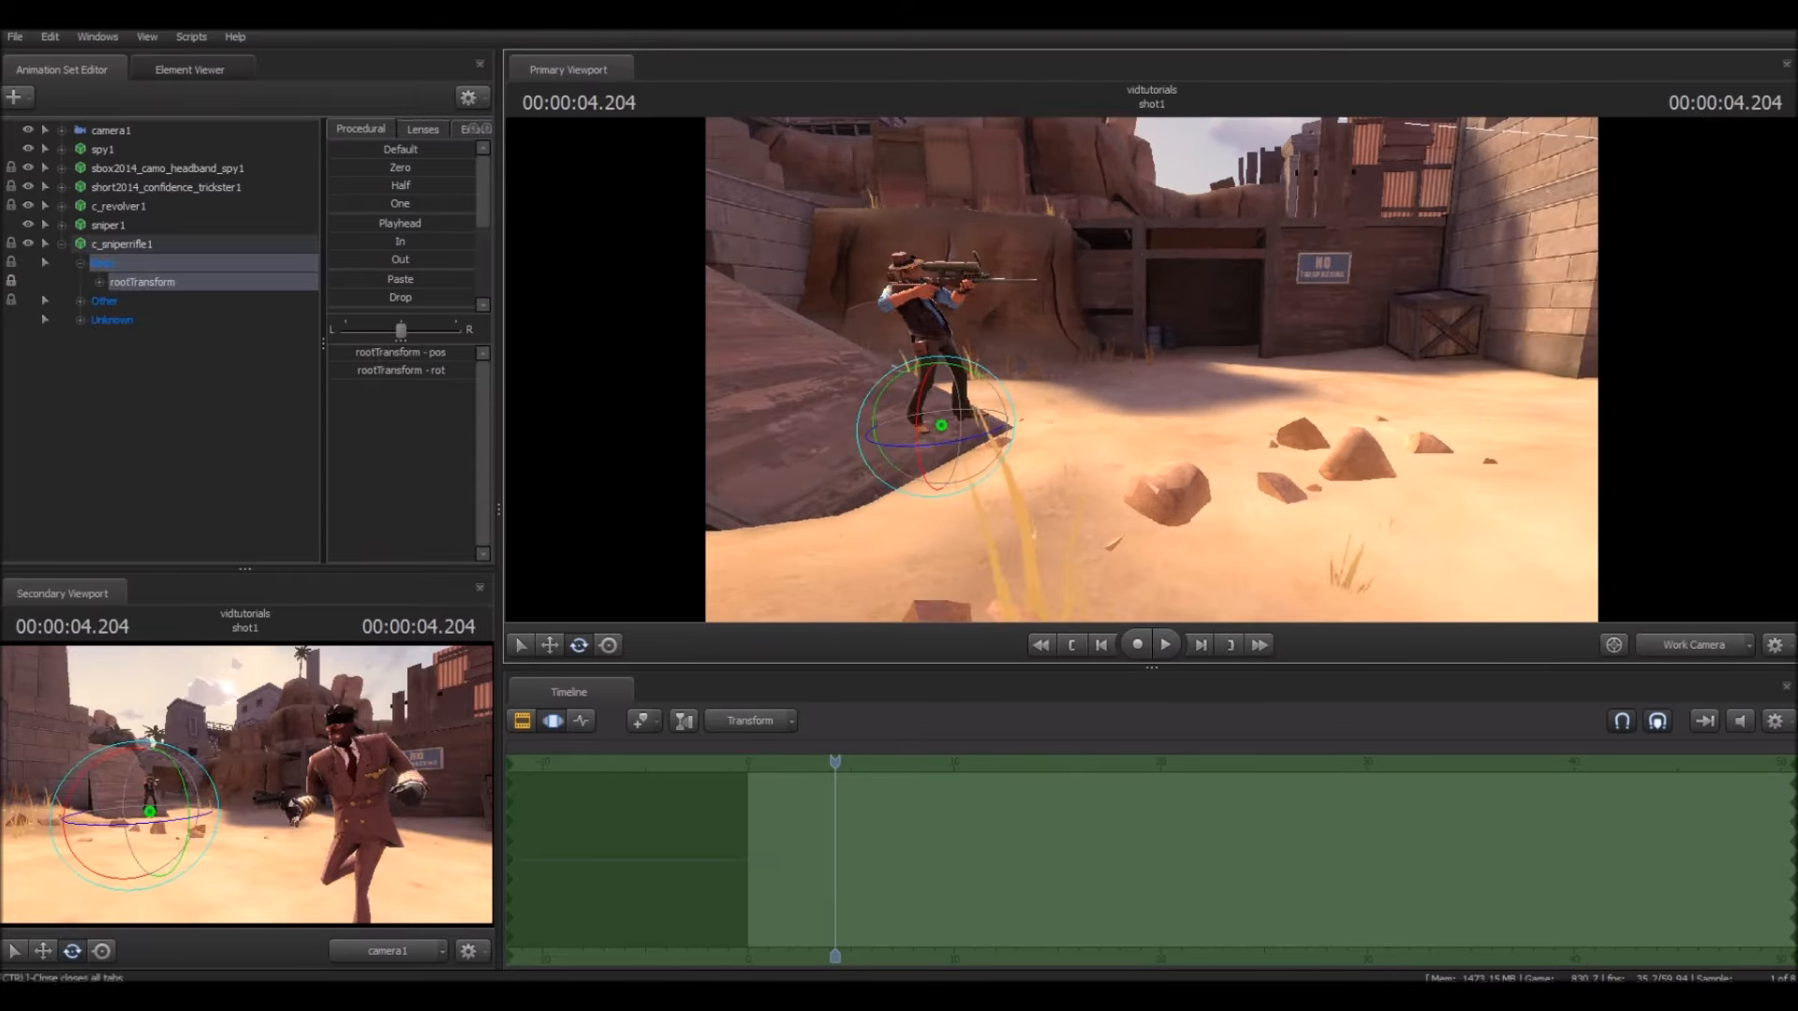
pyautogui.press('w')
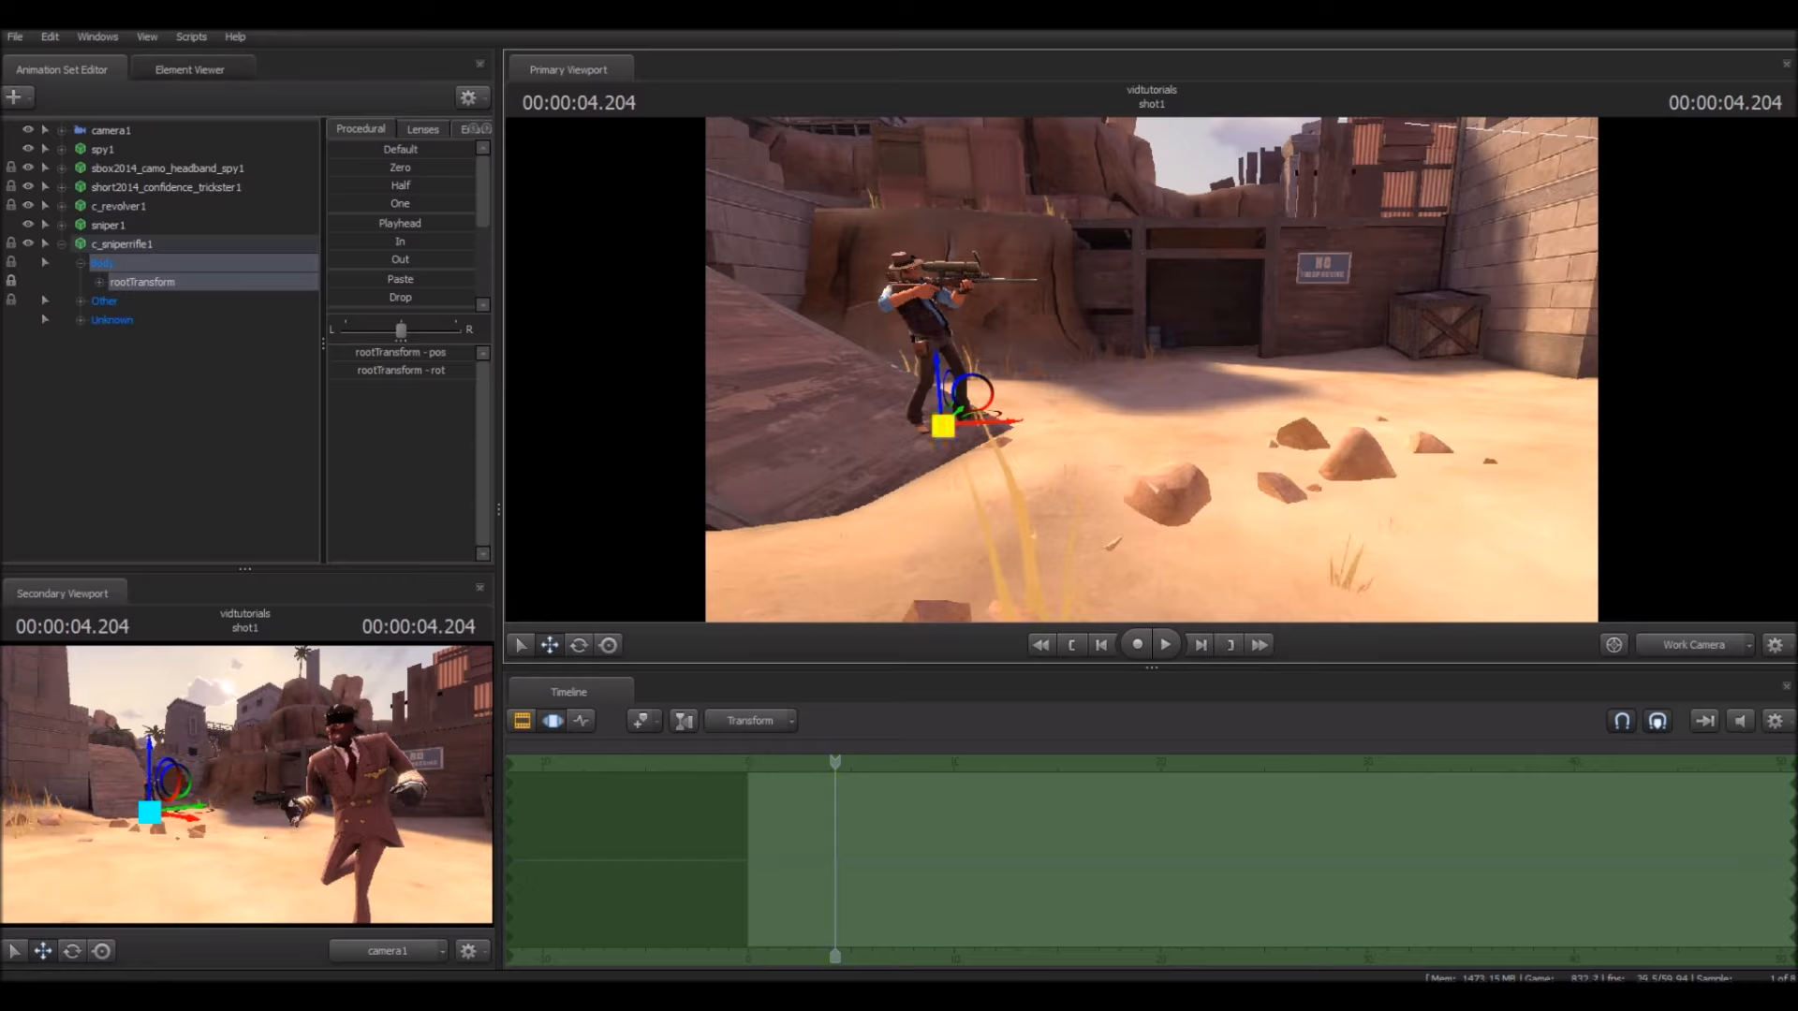
# Step: Try to move the rootTransform of c_sniperrifle1 away from sniper1 toward the open sand
pyautogui.moveTo(835, 852)
pyautogui.keyDown('shift'); pyautogui.mouseDown()
pyautogui.moveTo(908, 852)
pyautogui.moveTo(819, 852)
pyautogui.mouseUp(); pyautogui.keyUp('shift')
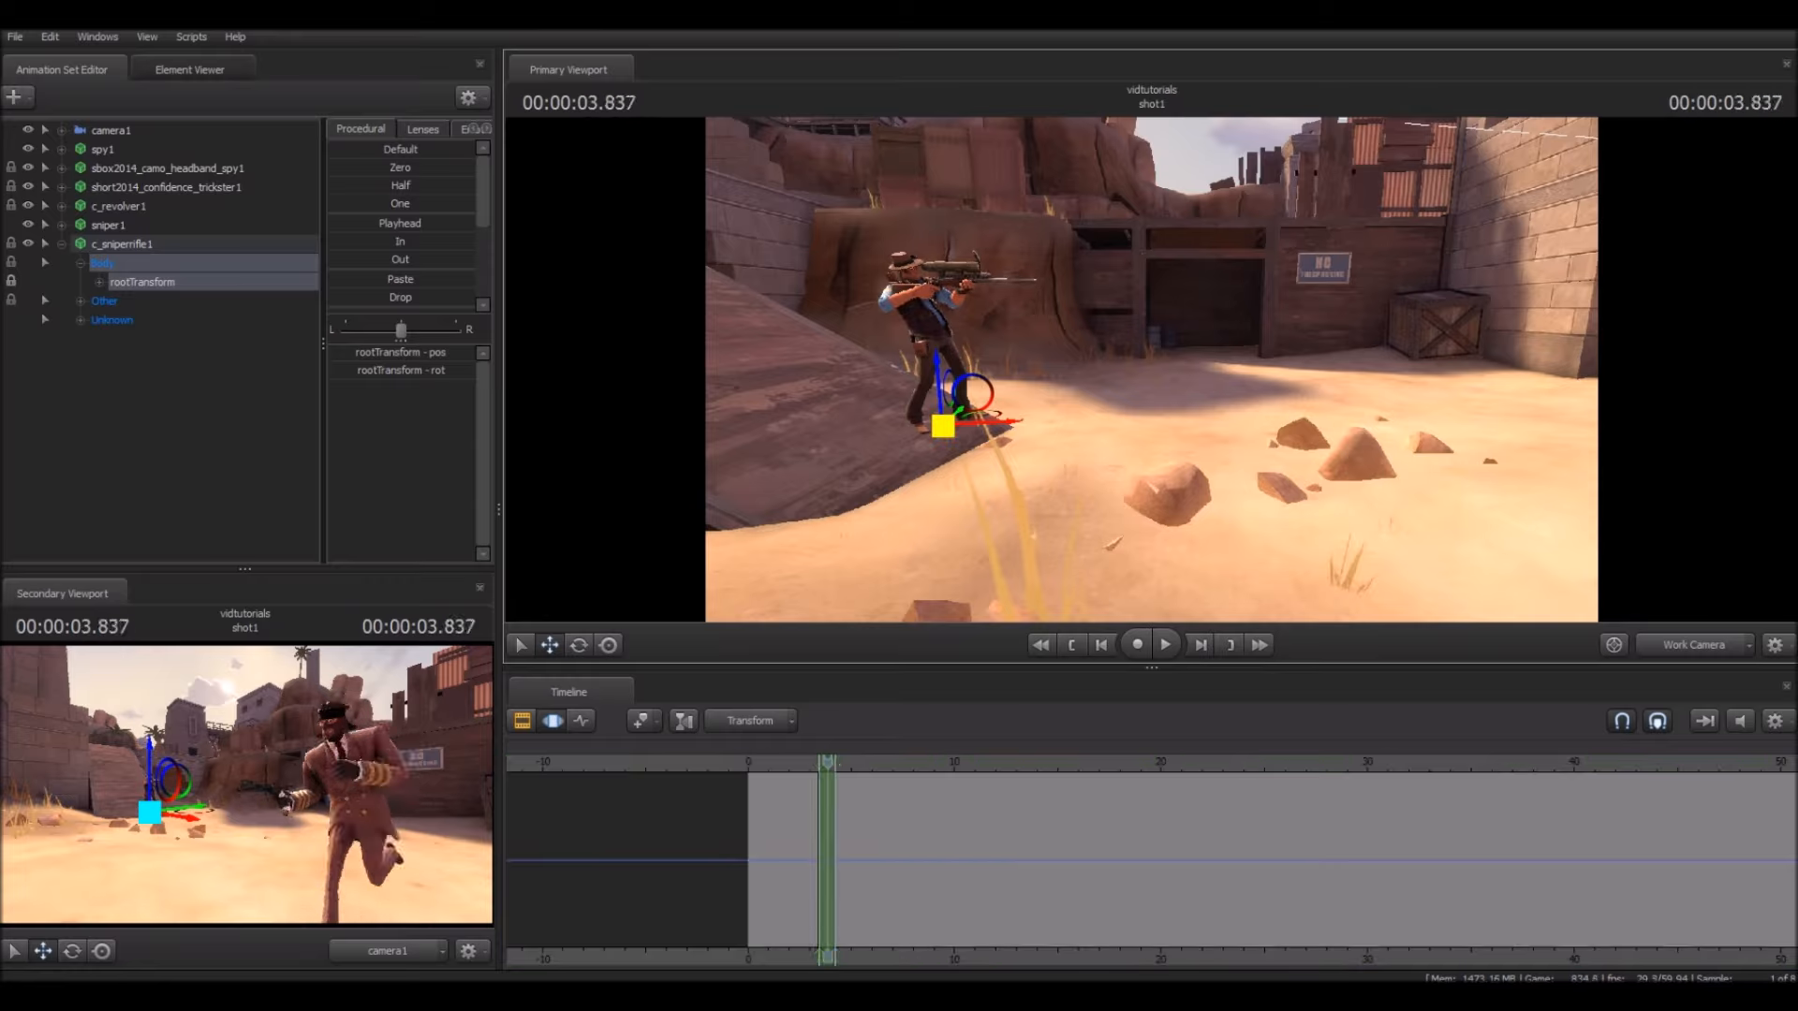
pyautogui.hotkey('ctrl', 'a')
pyautogui.moveTo(943, 426); pyautogui.dragTo(1036, 440)
pyautogui.moveTo(1036, 440)
pyautogui.mouseDown(button='middle')
pyautogui.moveTo(1100, 440)
pyautogui.moveTo(1008, 441)
pyautogui.mouseUp(button='middle')
# Step: Undo the rifle's root movement, keeping sniper1's imported stand_deployed_PRIMARY pose
pyautogui.hotkey('ctrl', 'z')
pyautogui.hotkey('ctrl', 'z')
pyautogui.hotkey('ctrl', 'z')
pyautogui.hotkey('ctrl', 'z')
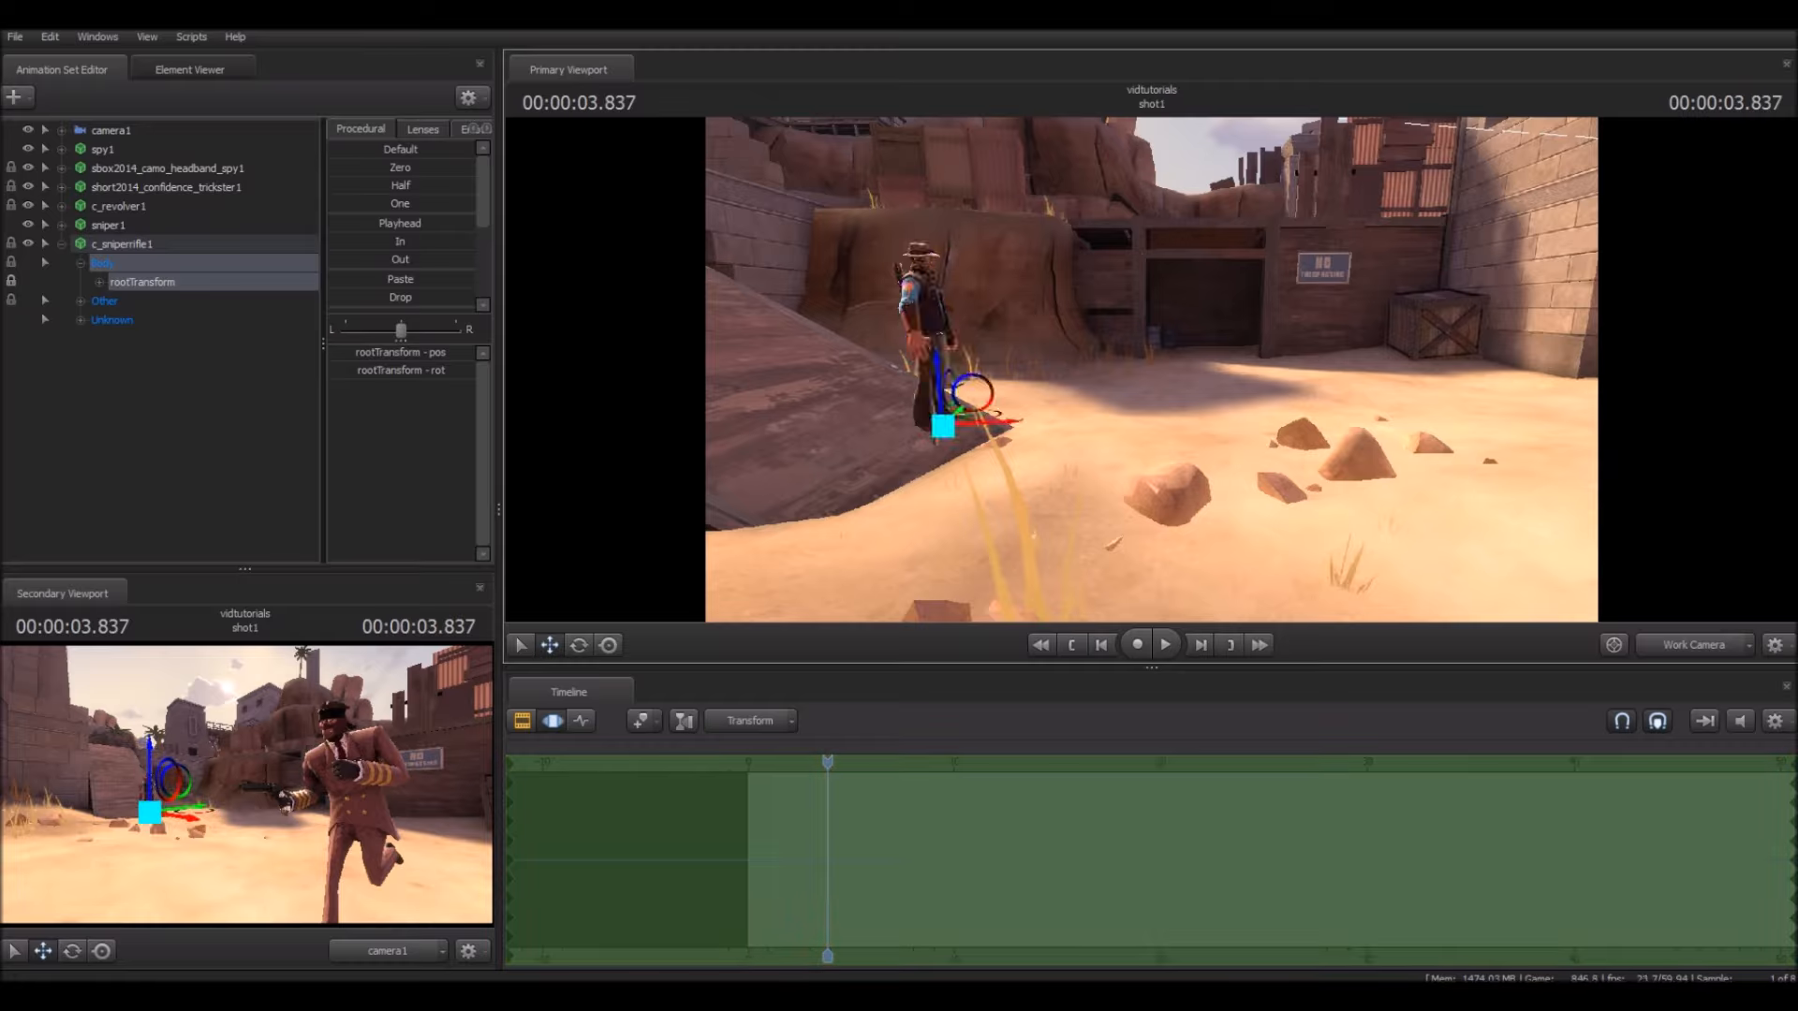
pyautogui.press('ctrl')
pyautogui.hotkey('ctrl', 'z')
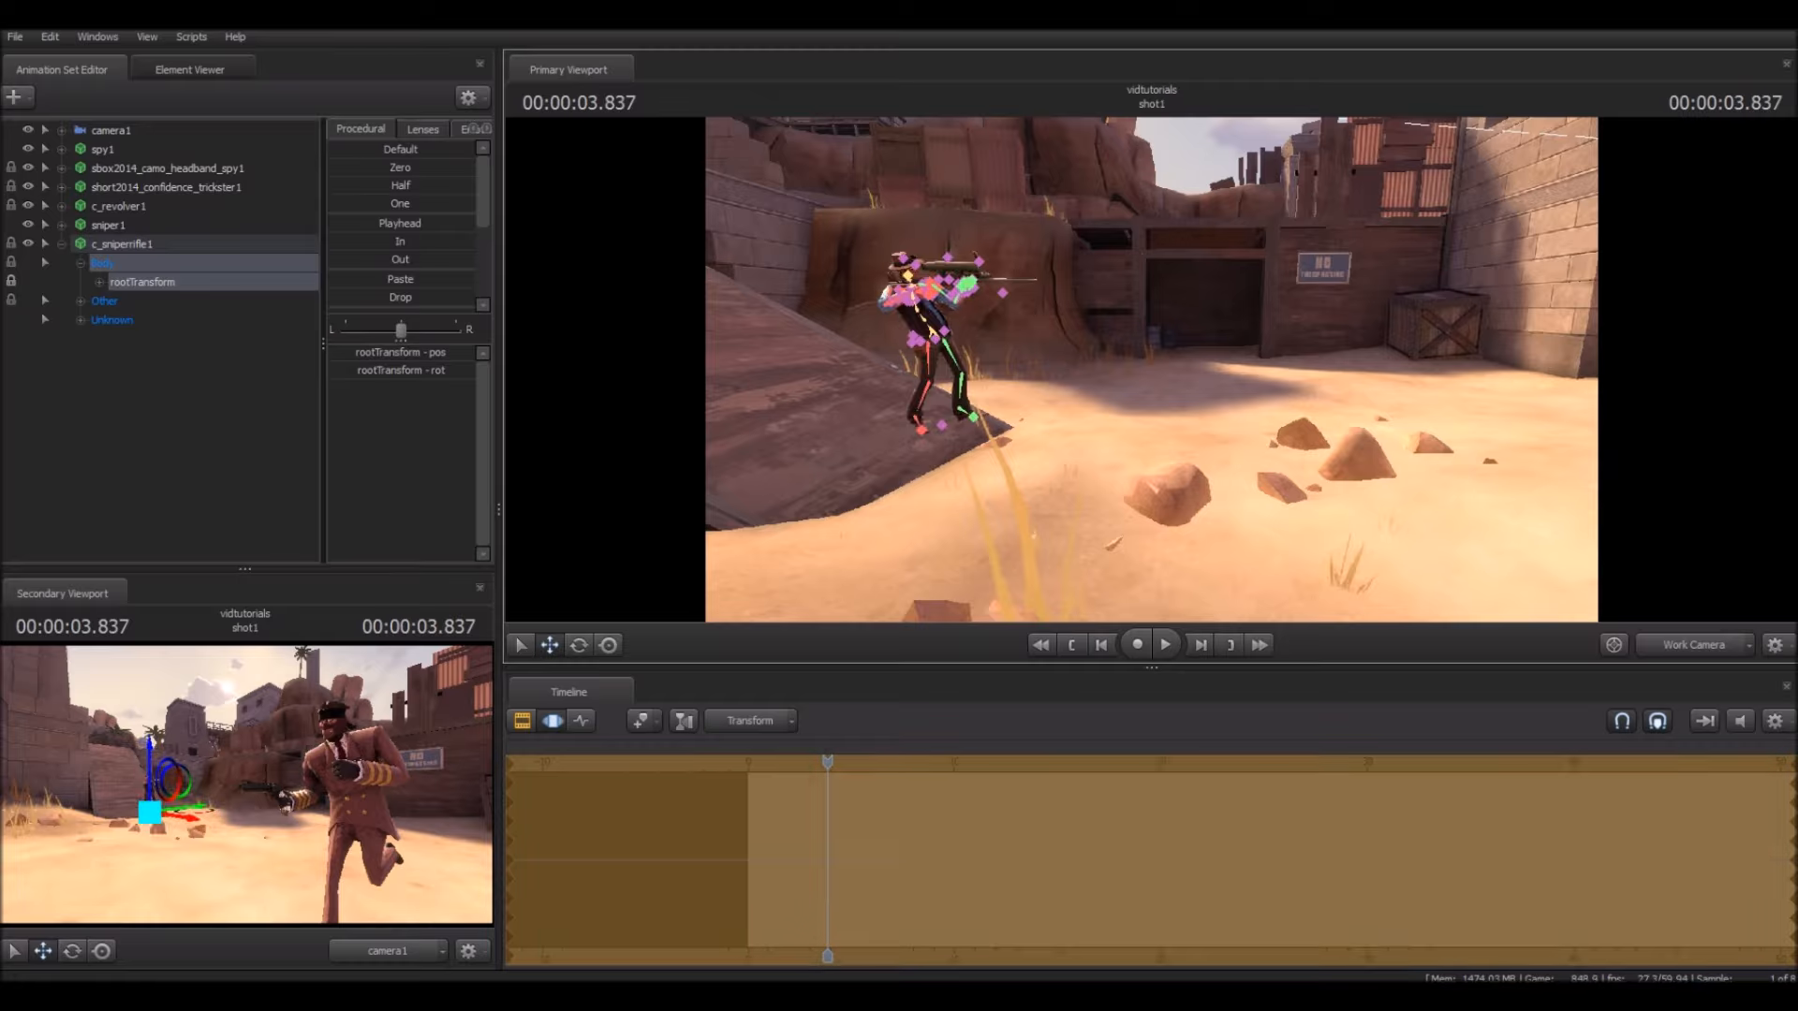
pyautogui.press('Escape')
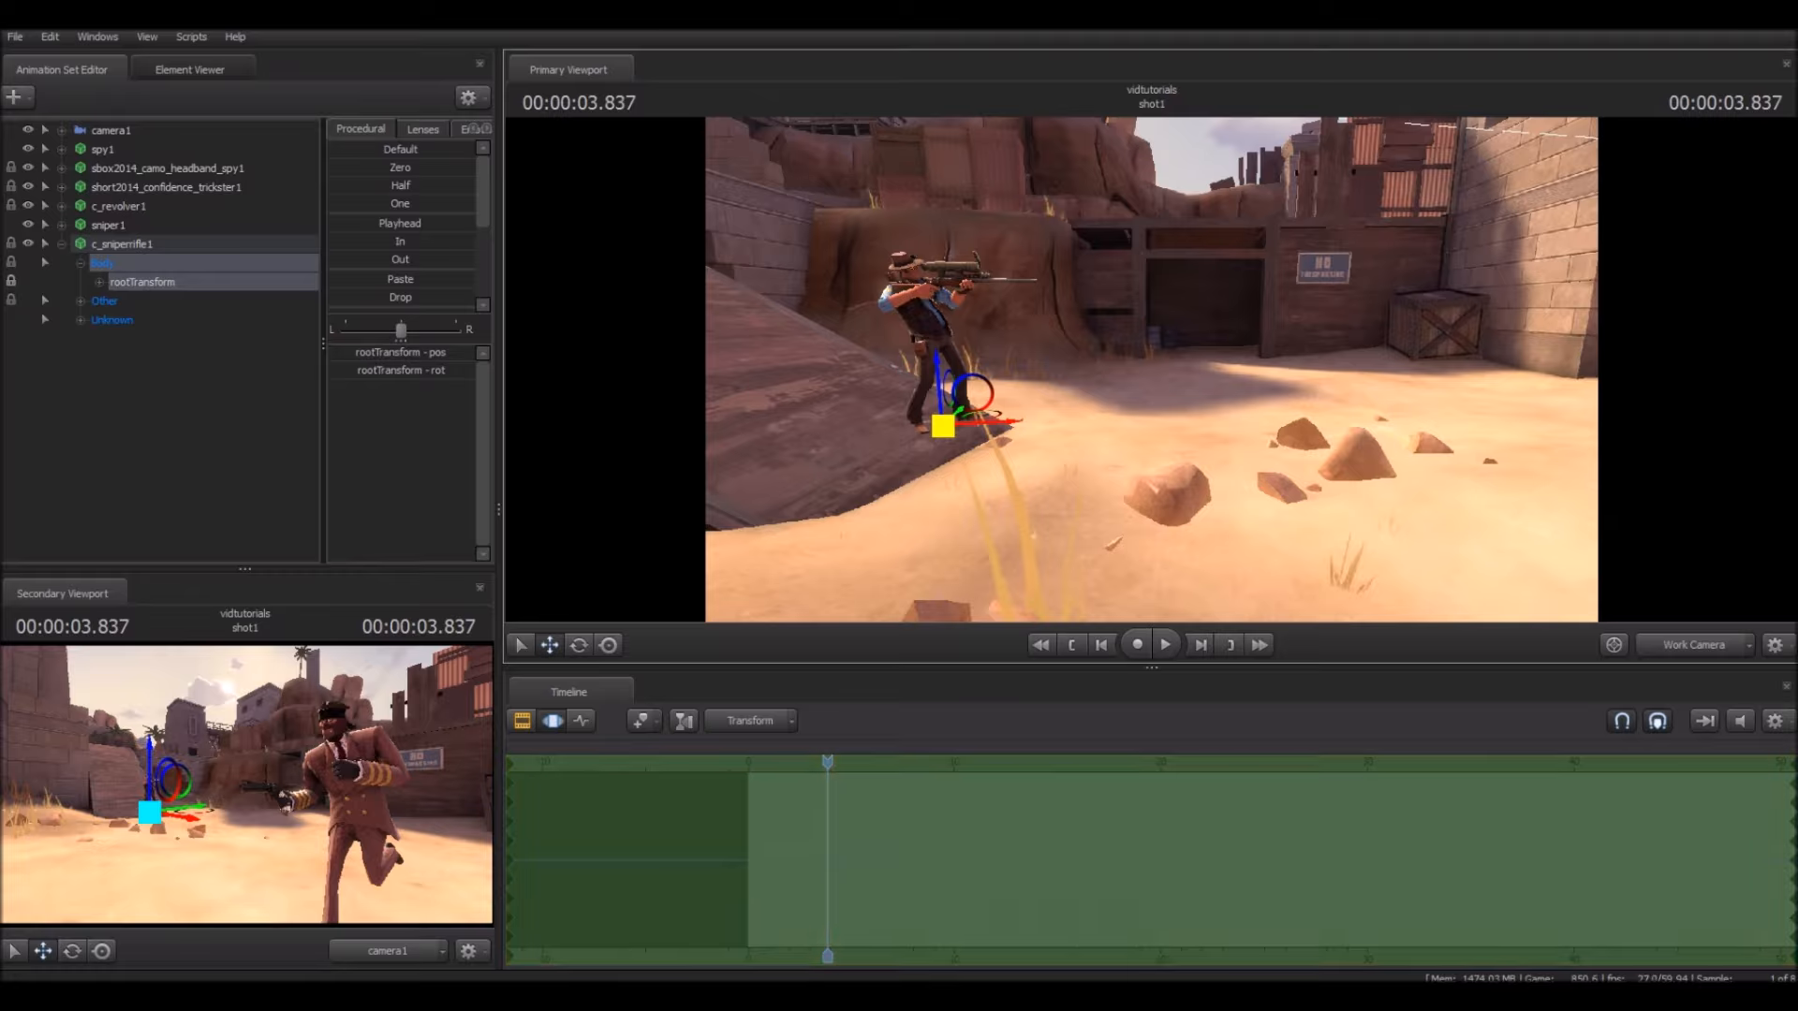
# Step: Try to reposition c_sniperrifle1's rootTransform, raising it from the sniper's feet and shifting it toward the shed opening
pyautogui.hotkey('ctrl', 'z')
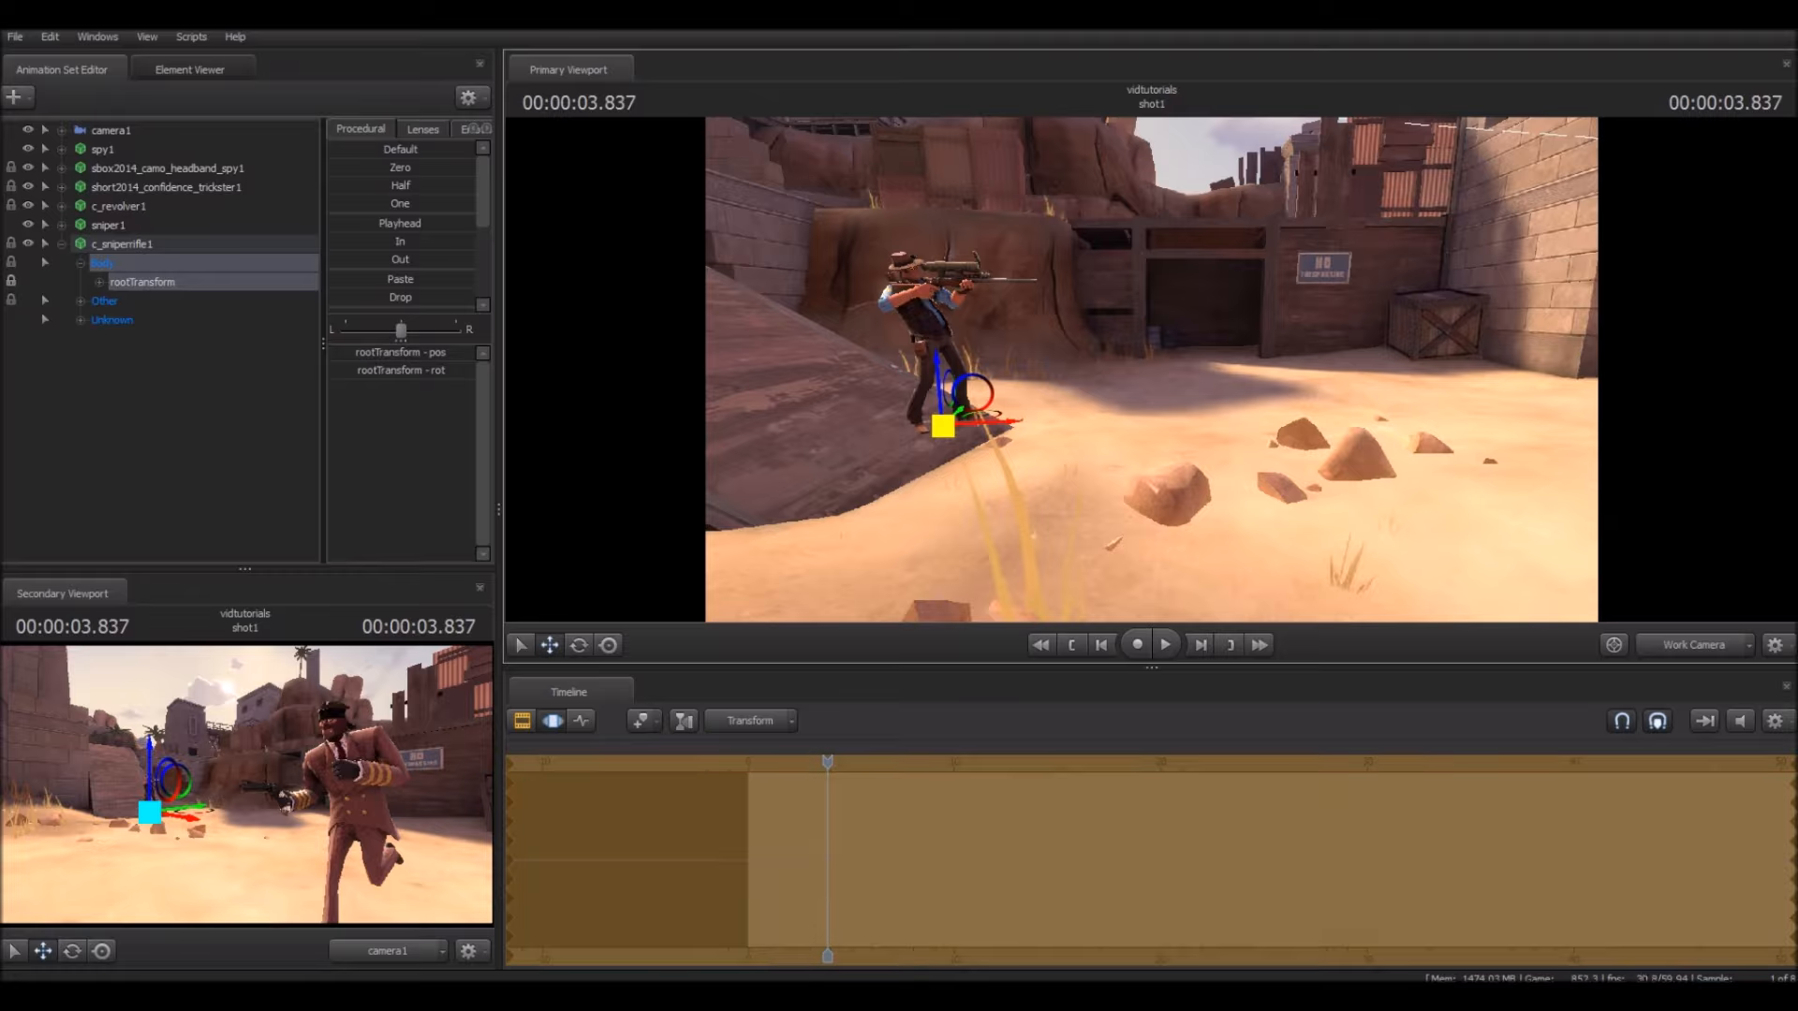
pyautogui.moveTo(943, 426); pyautogui.dragTo(913, 294)
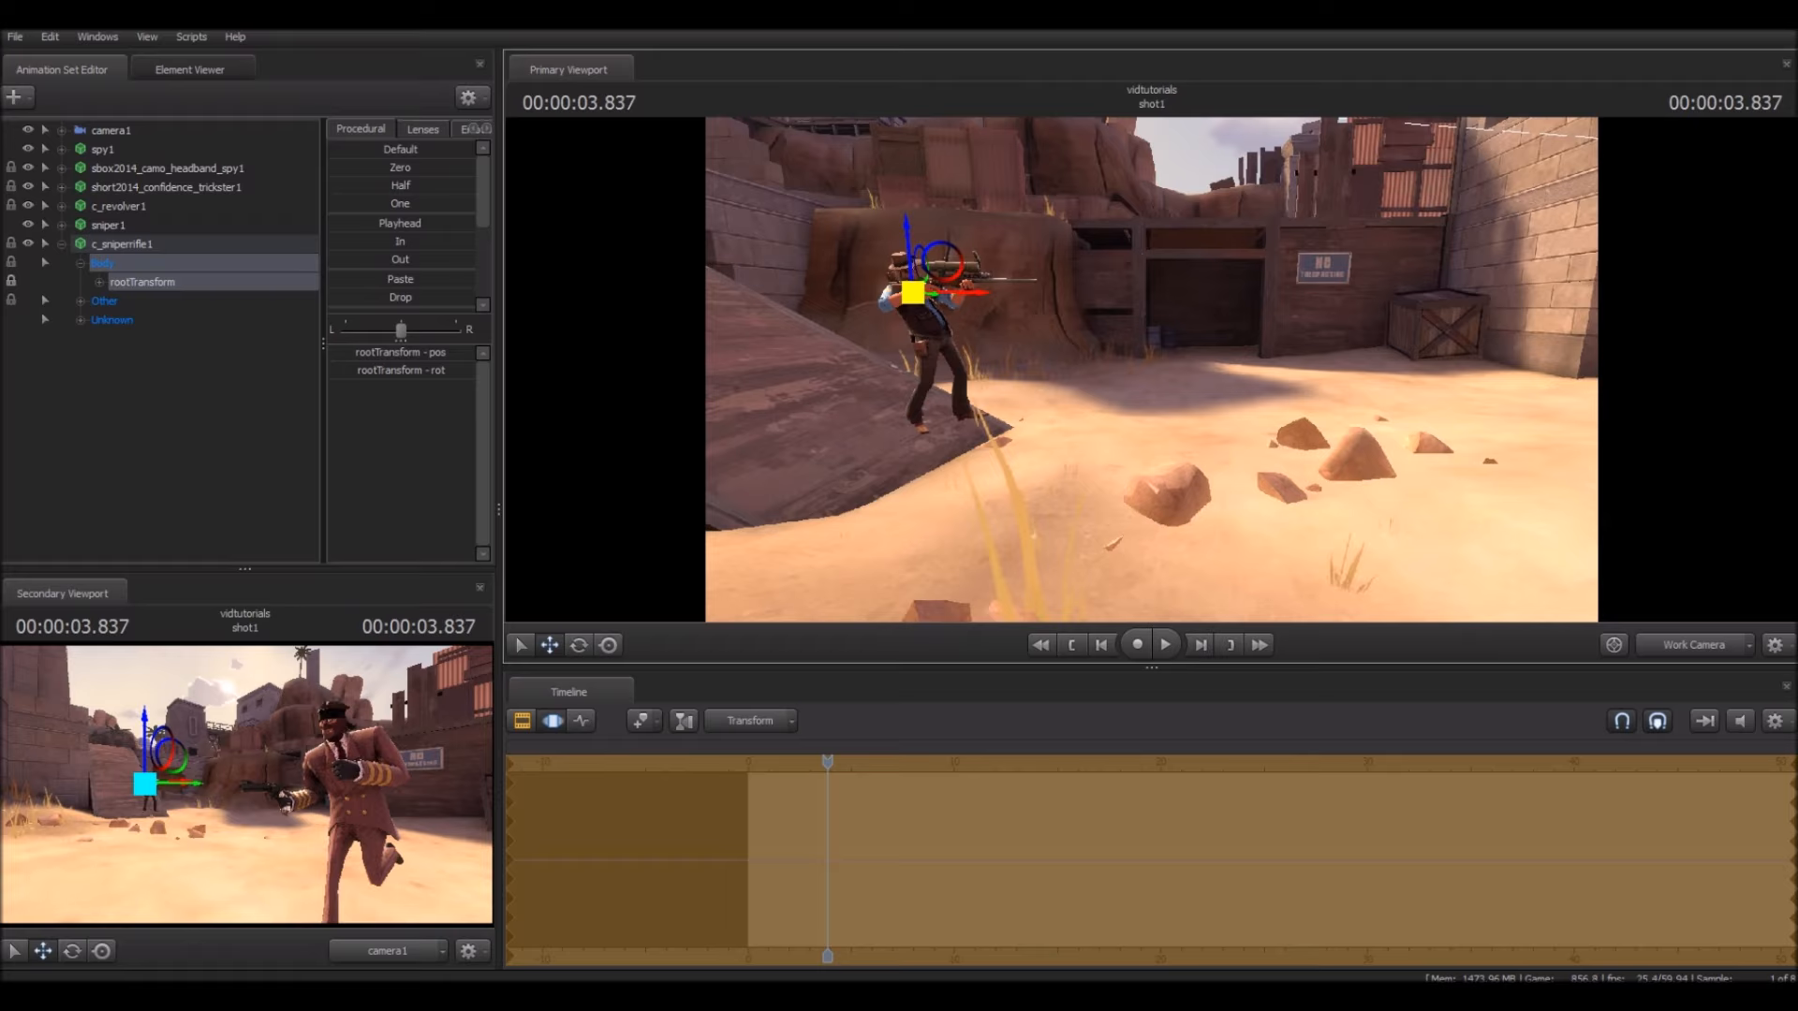
pyautogui.click(122, 244)
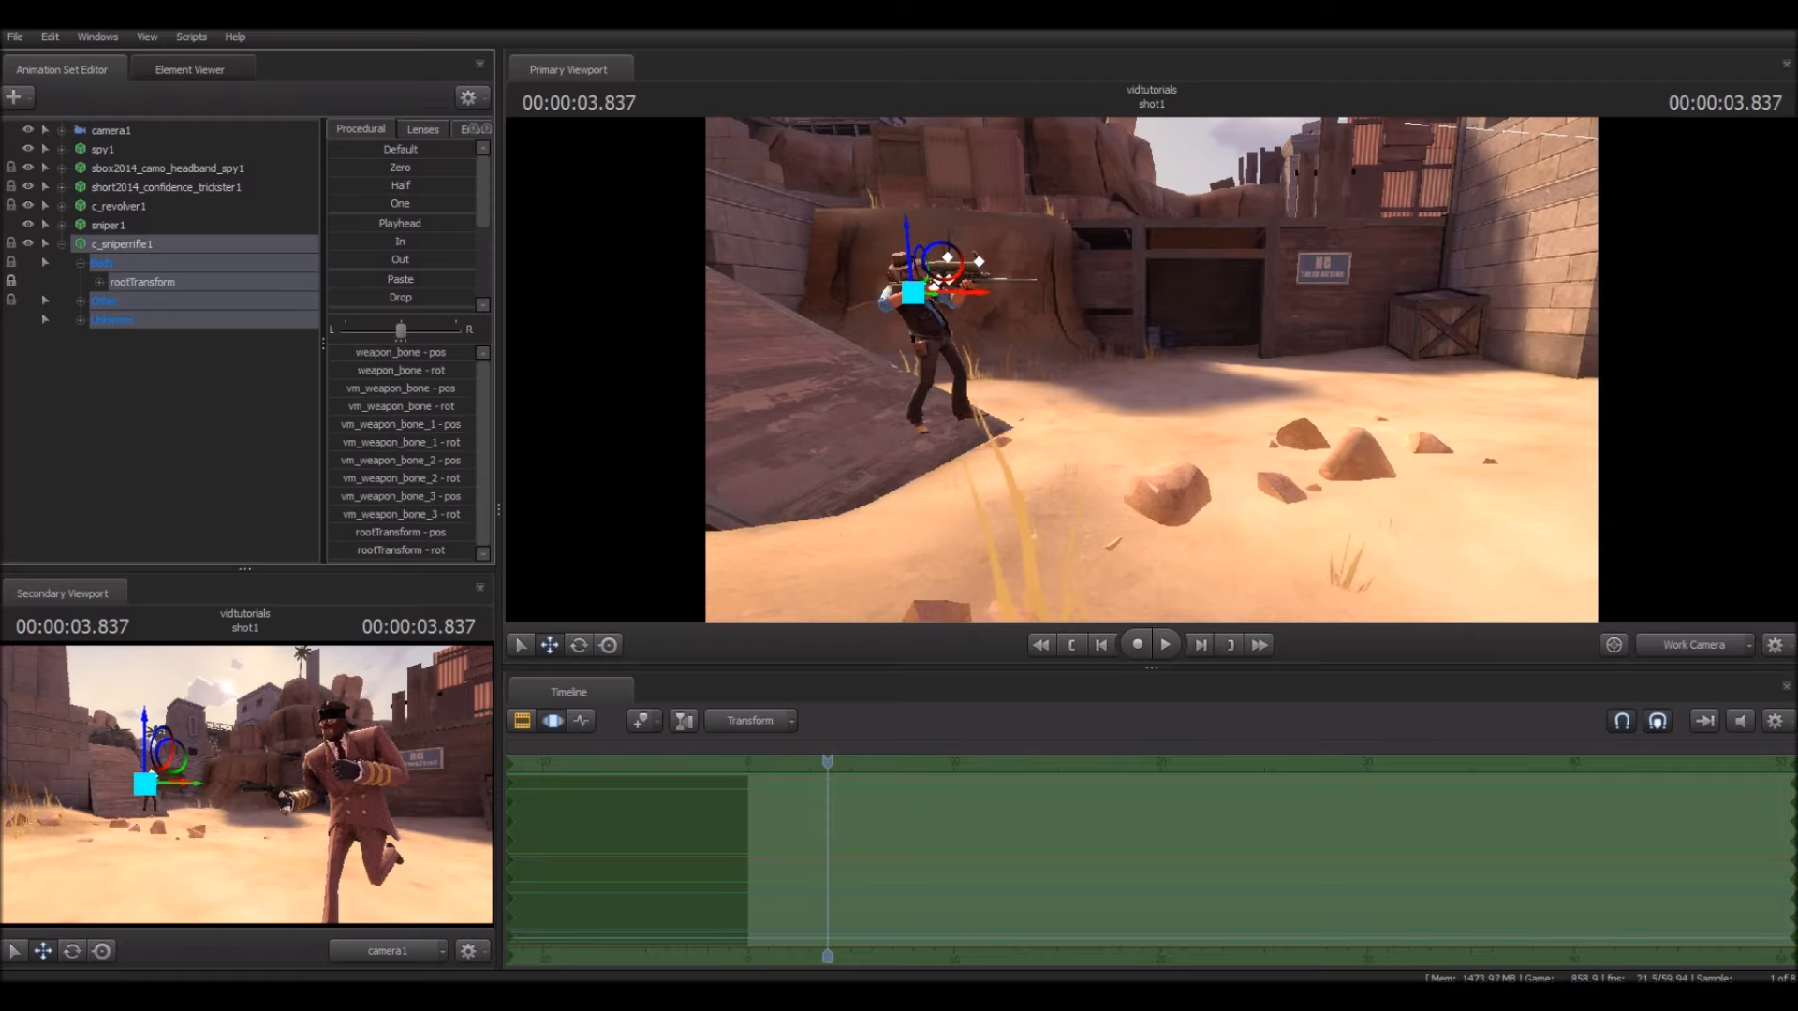
pyautogui.keyDown('shift'); pyautogui.moveTo(1152, 374); pyautogui.dragTo(1071, 375); pyautogui.keyUp('shift')
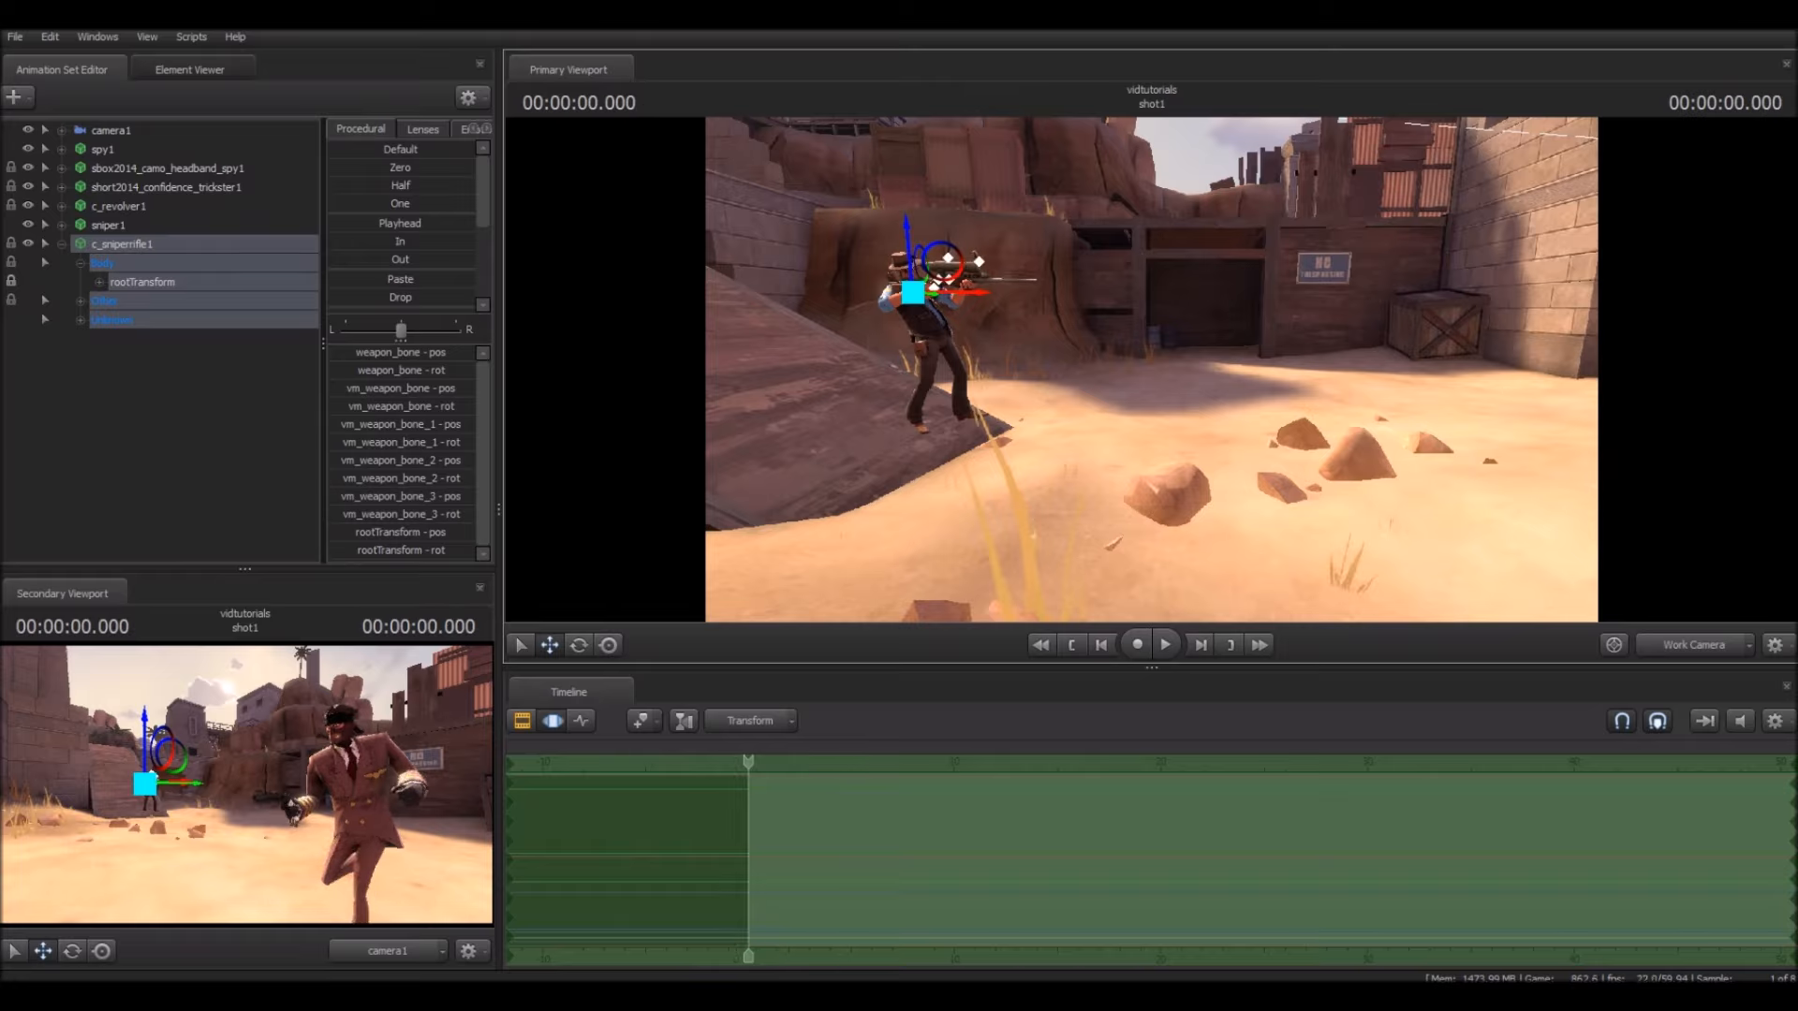
pyautogui.moveTo(913, 293); pyautogui.dragTo(1080, 332)
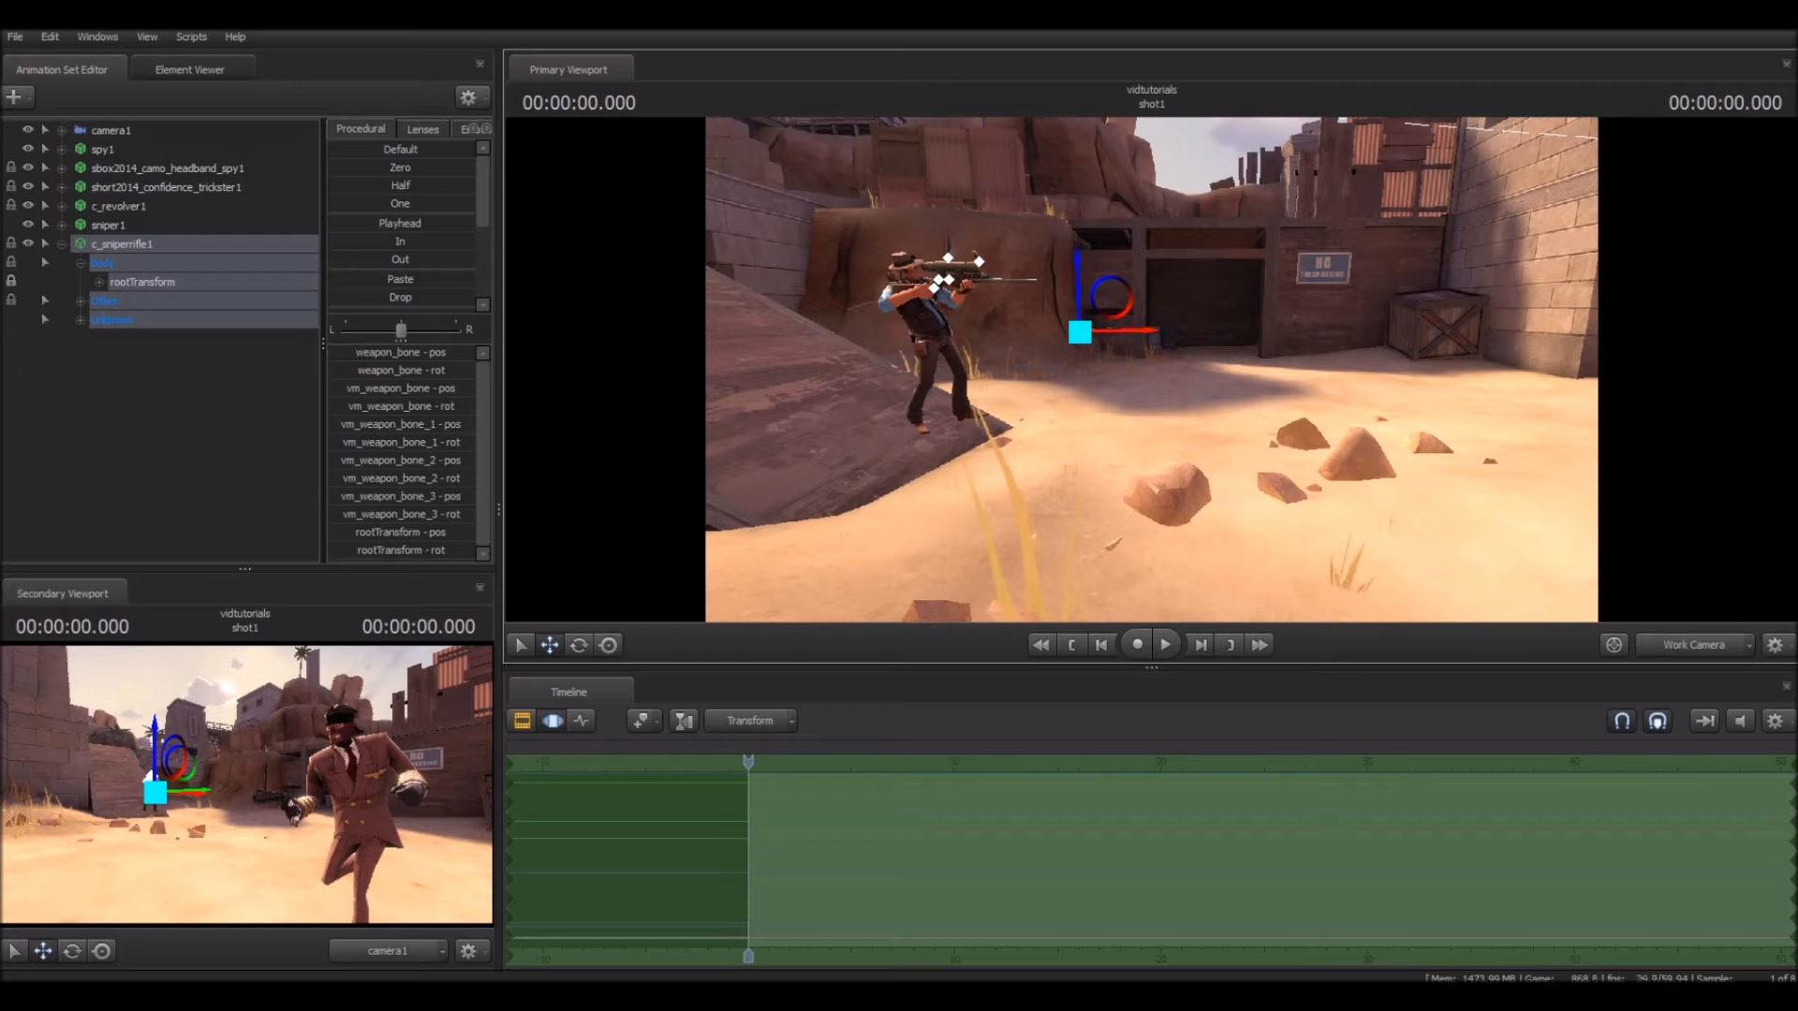
pyautogui.click(122, 244)
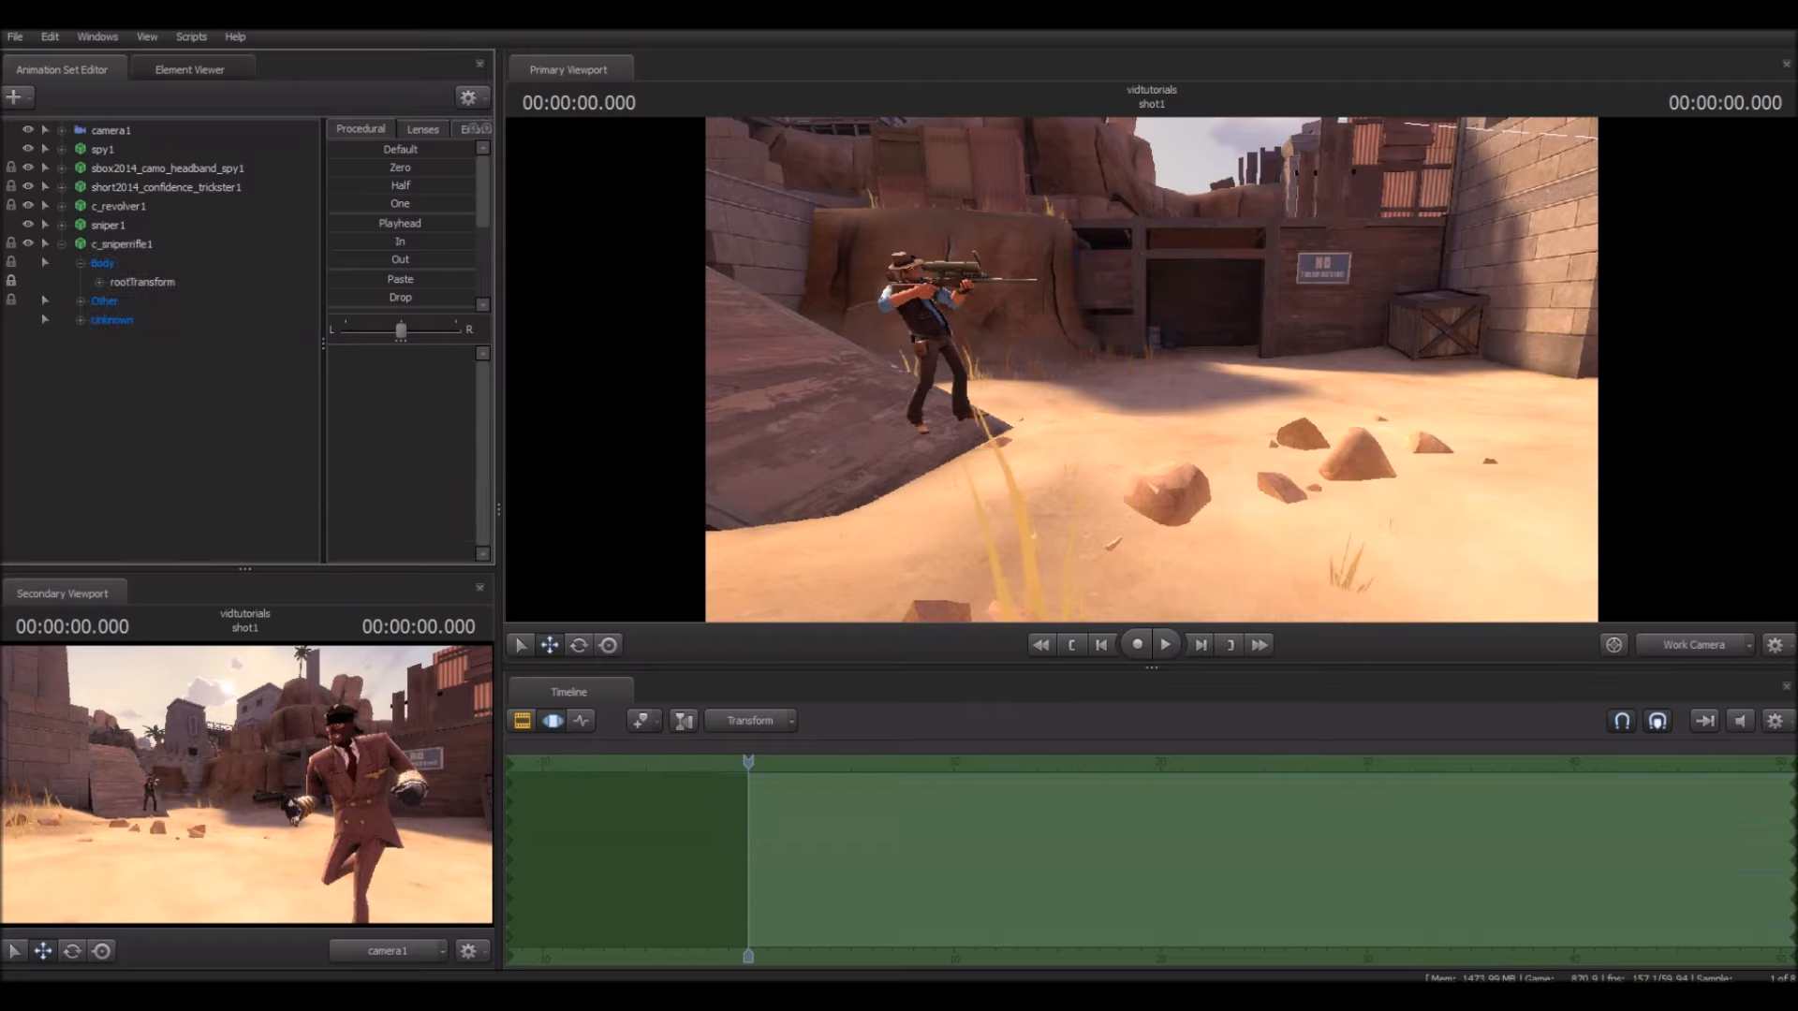
pyautogui.click(122, 245)
# Step: Move sniper1 off the ramp onto the open sand closer to the work camera and clear the selection
pyautogui.click(109, 225)
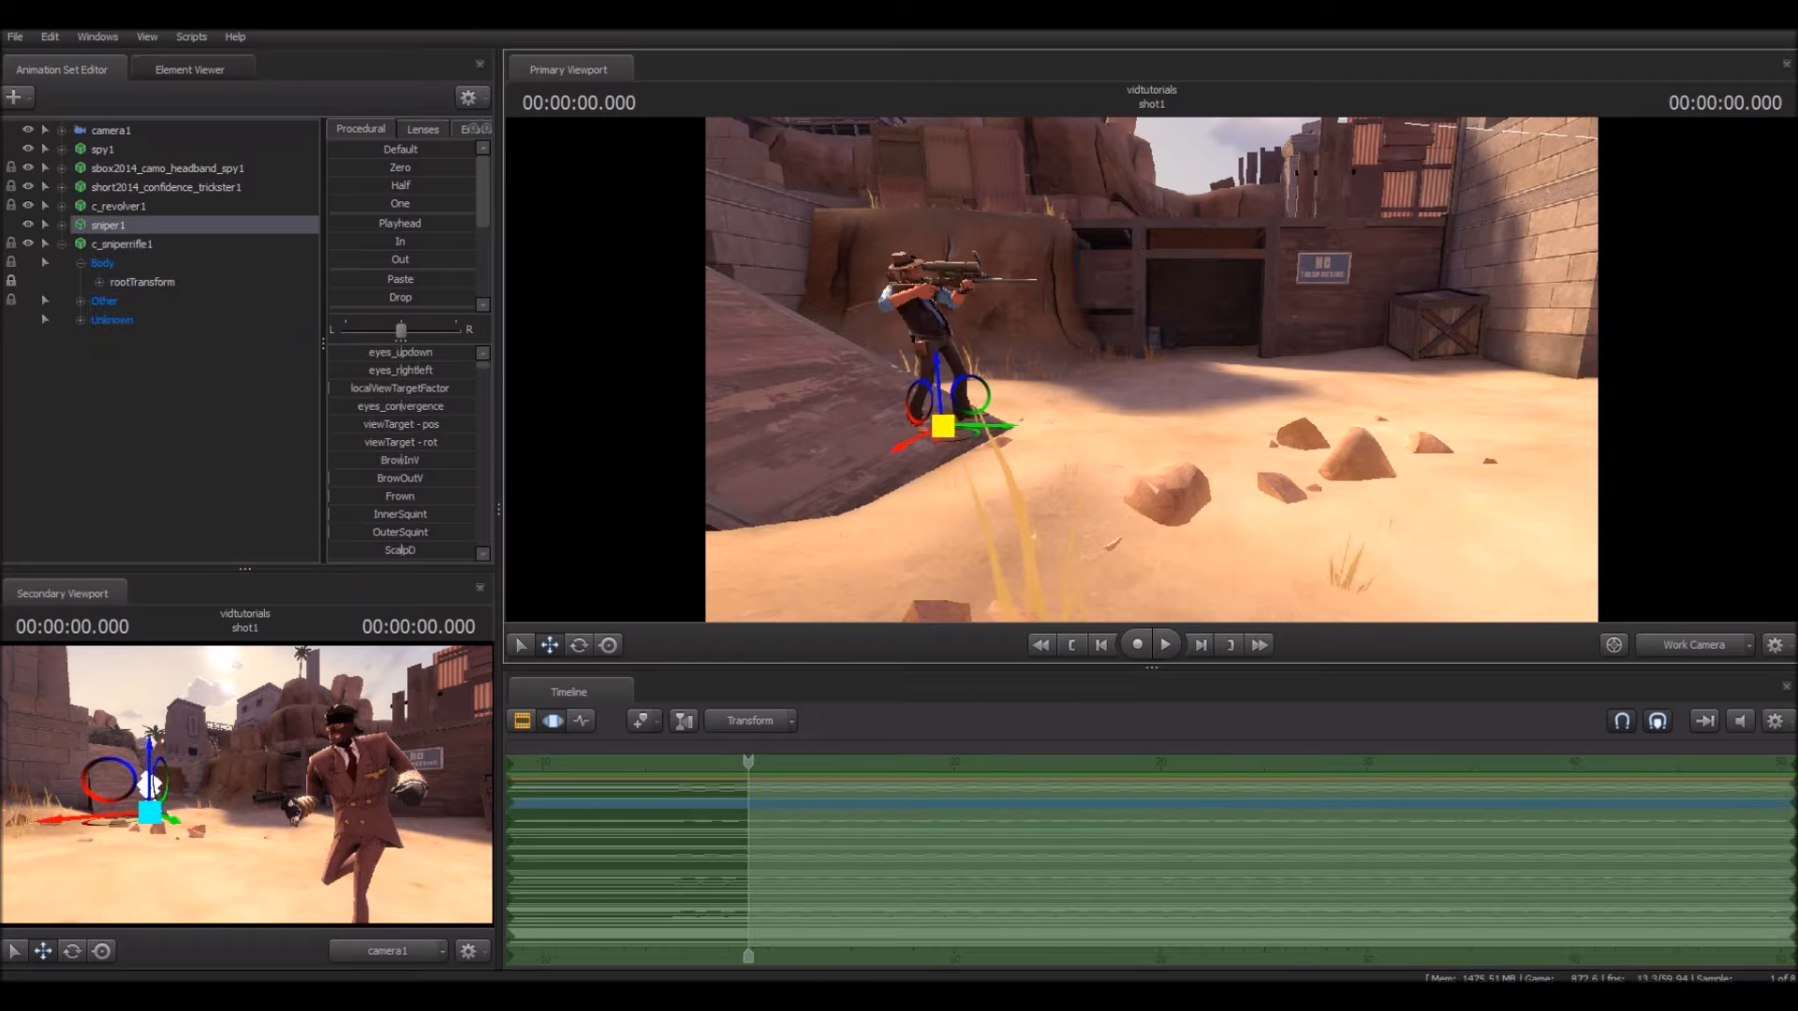
pyautogui.moveTo(942, 427); pyautogui.dragTo(1521, 550)
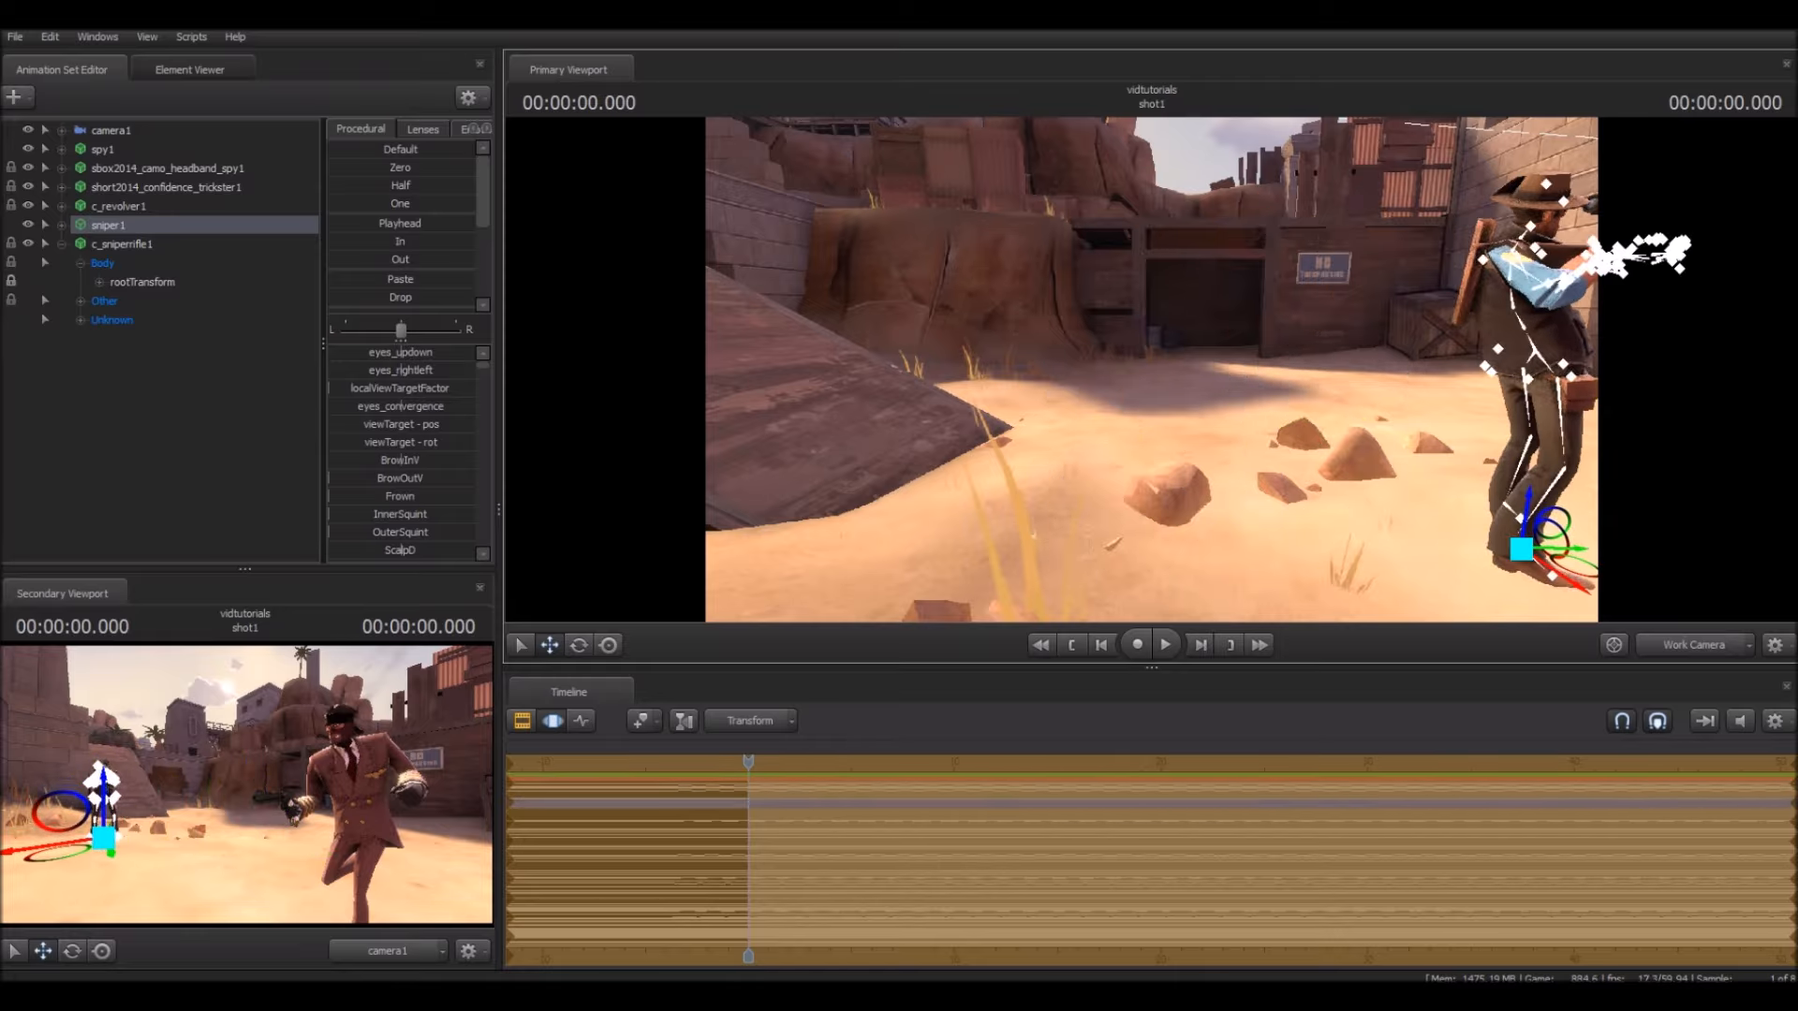
pyautogui.moveTo(1311, 422); pyautogui.dragTo(1348, 412)
pyautogui.click(178, 431)
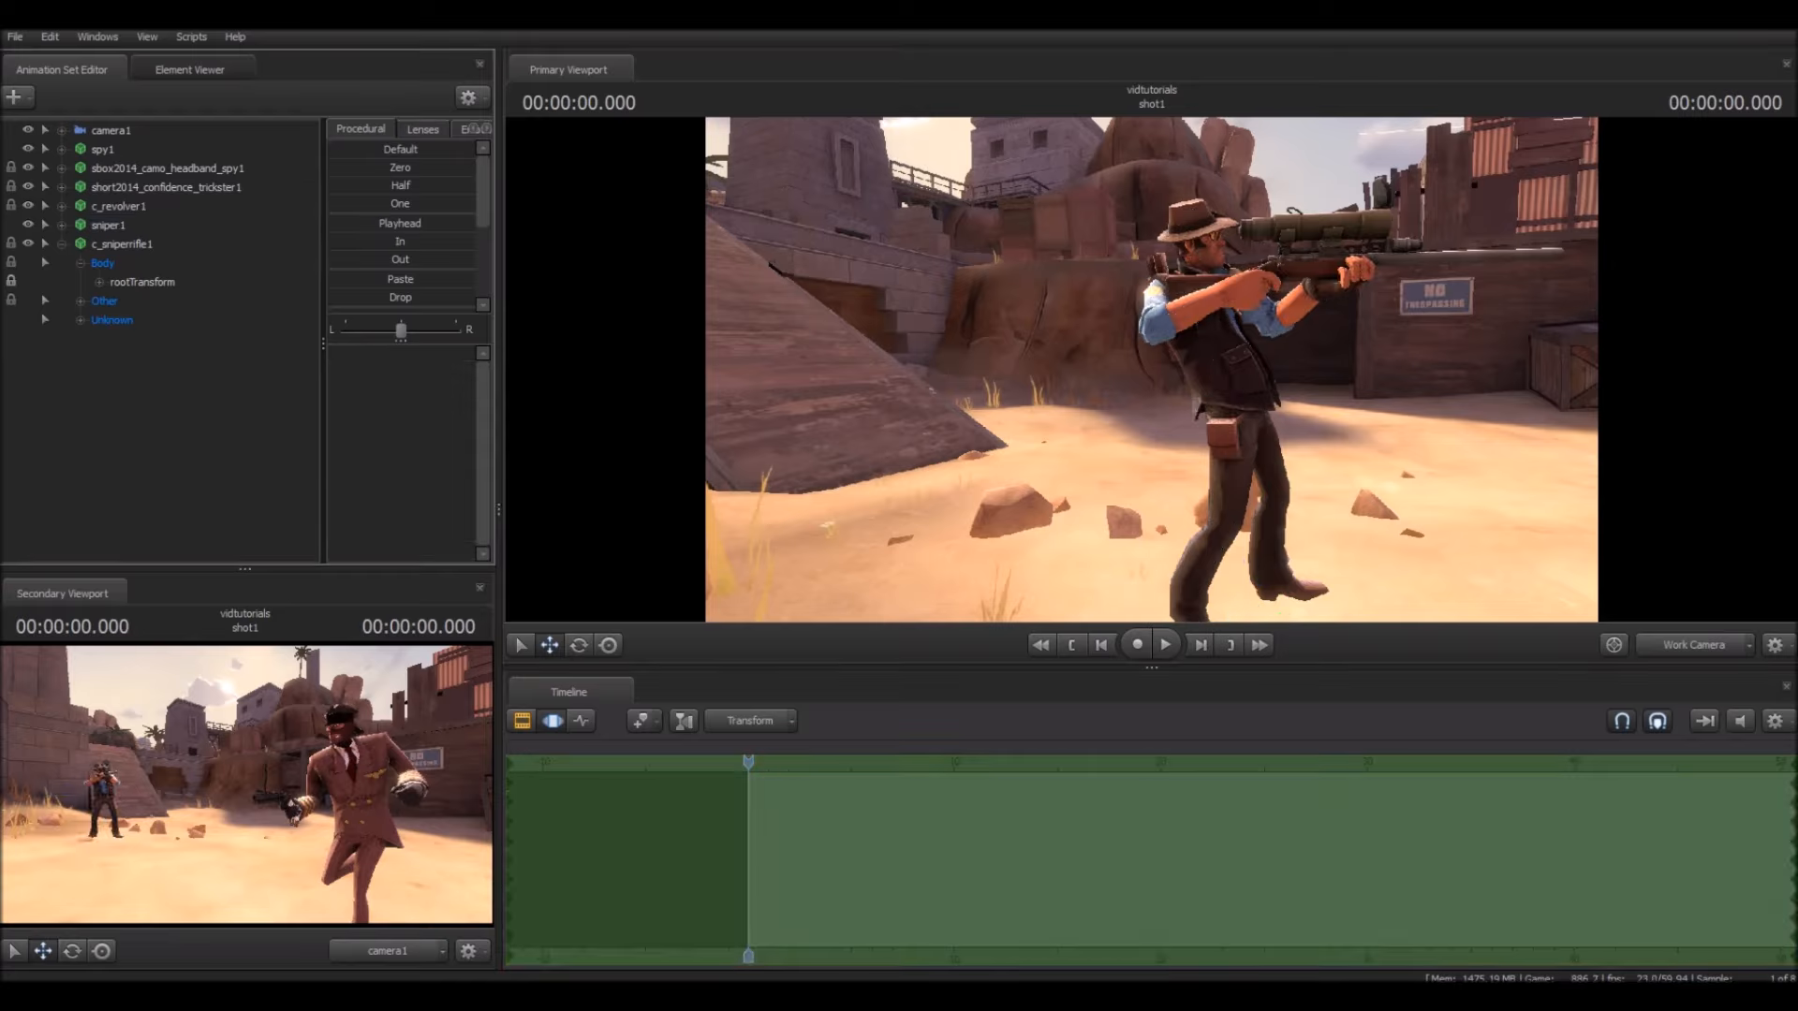
# Step: Delete the c_sniperrifle1 animation set
pyautogui.press('s')
pyautogui.moveTo(1152, 375); pyautogui.dragTo(1002, 414)
pyautogui.press('w')
pyautogui.press('w')
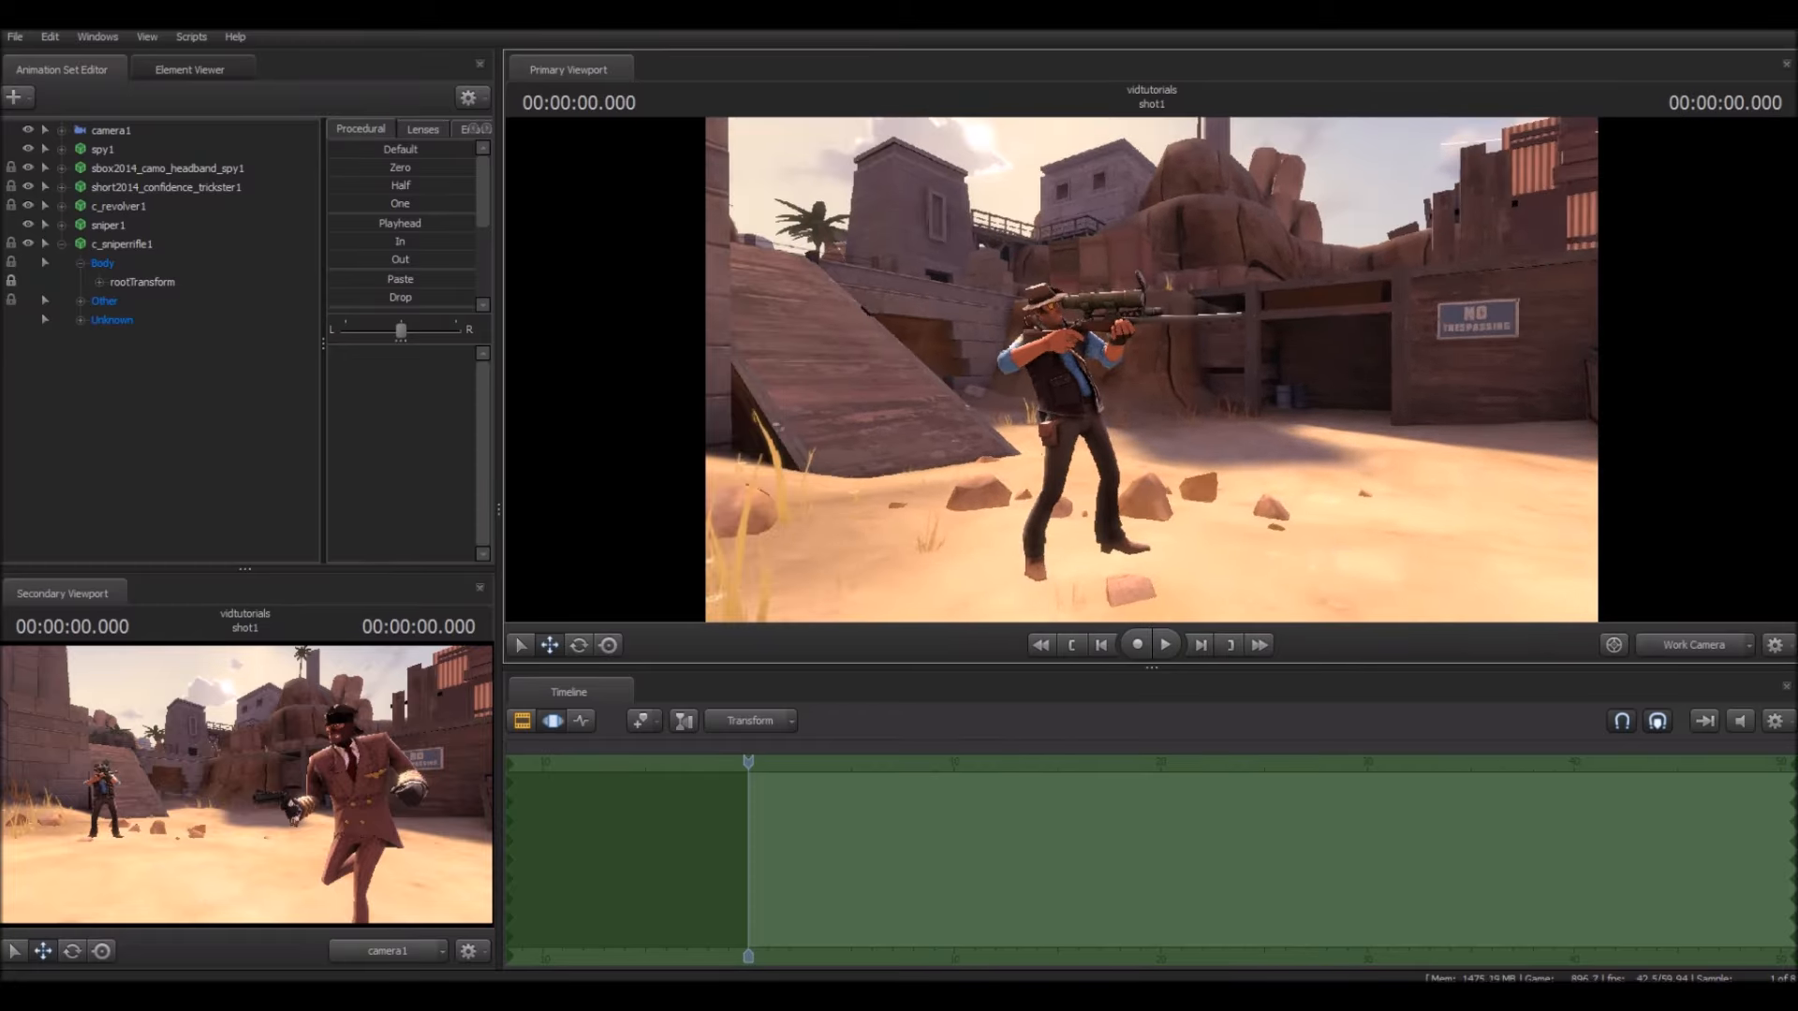
pyautogui.click(62, 244)
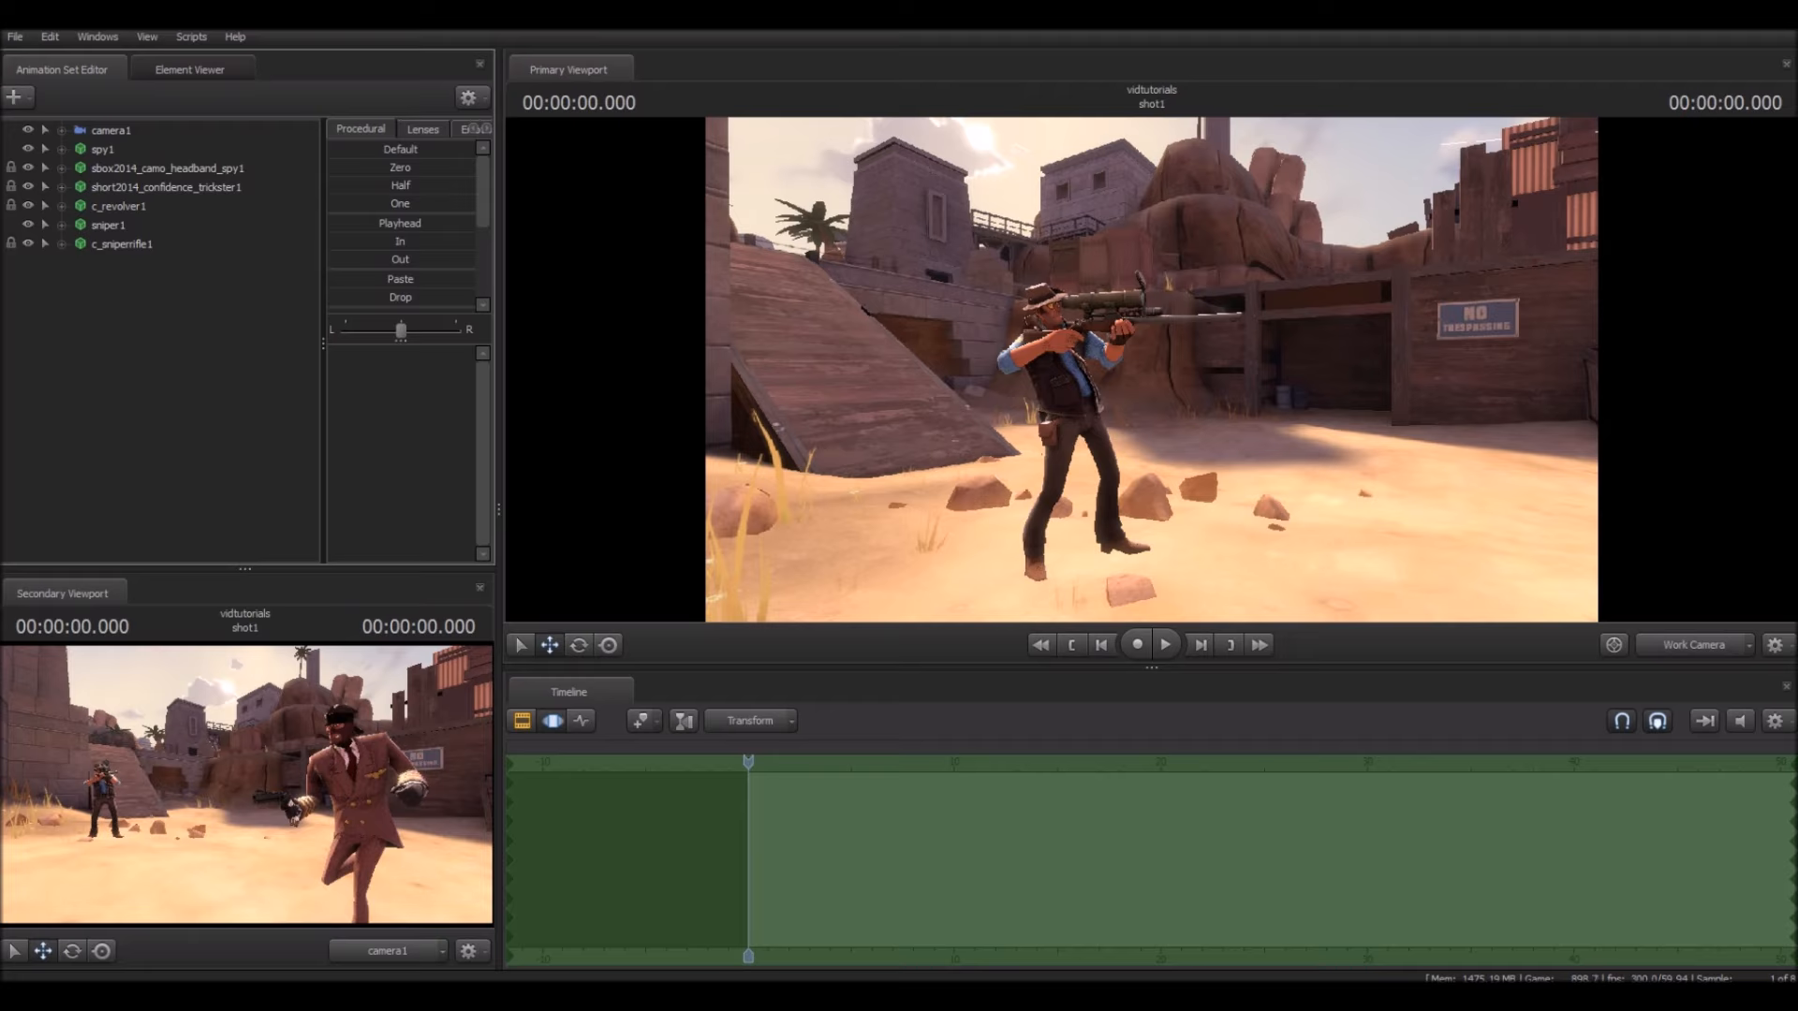
pyautogui.rightClick(115, 245)
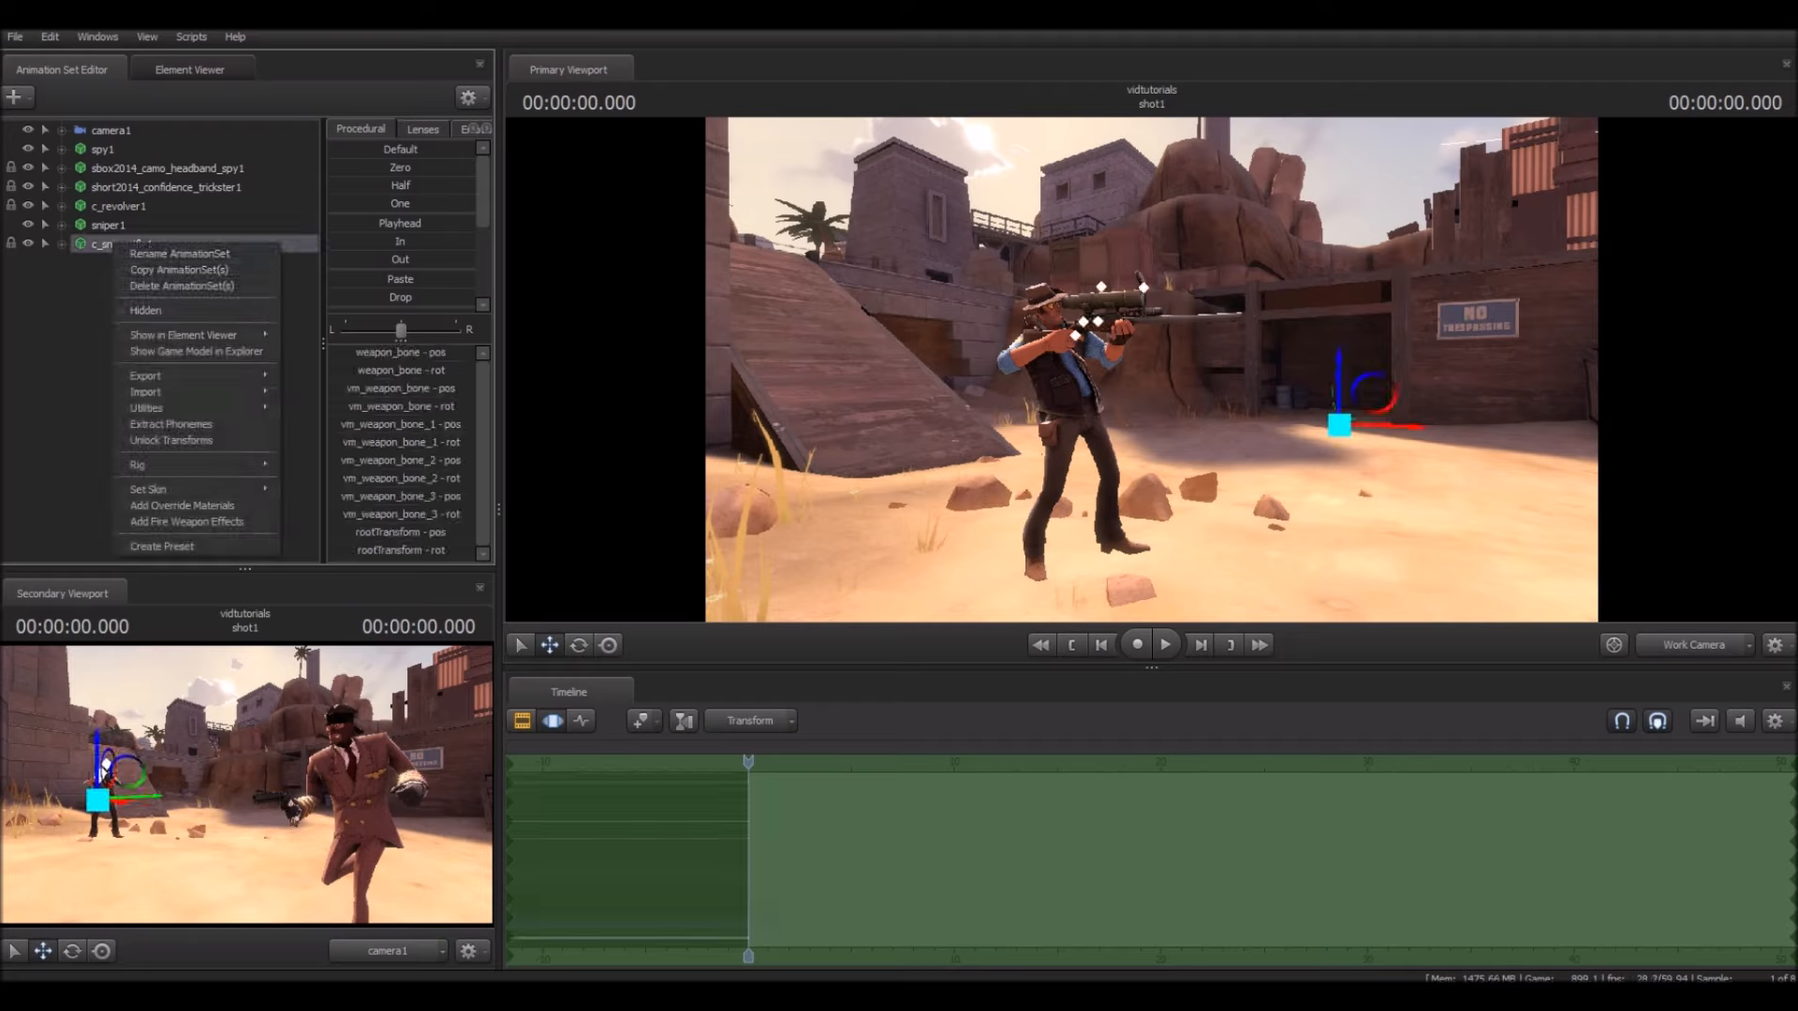
pyautogui.click(181, 286)
# Step: Preview the run_ITEM2 sequence for sniper1 and import run_SECONDARY instead
pyautogui.rightClick(95, 225)
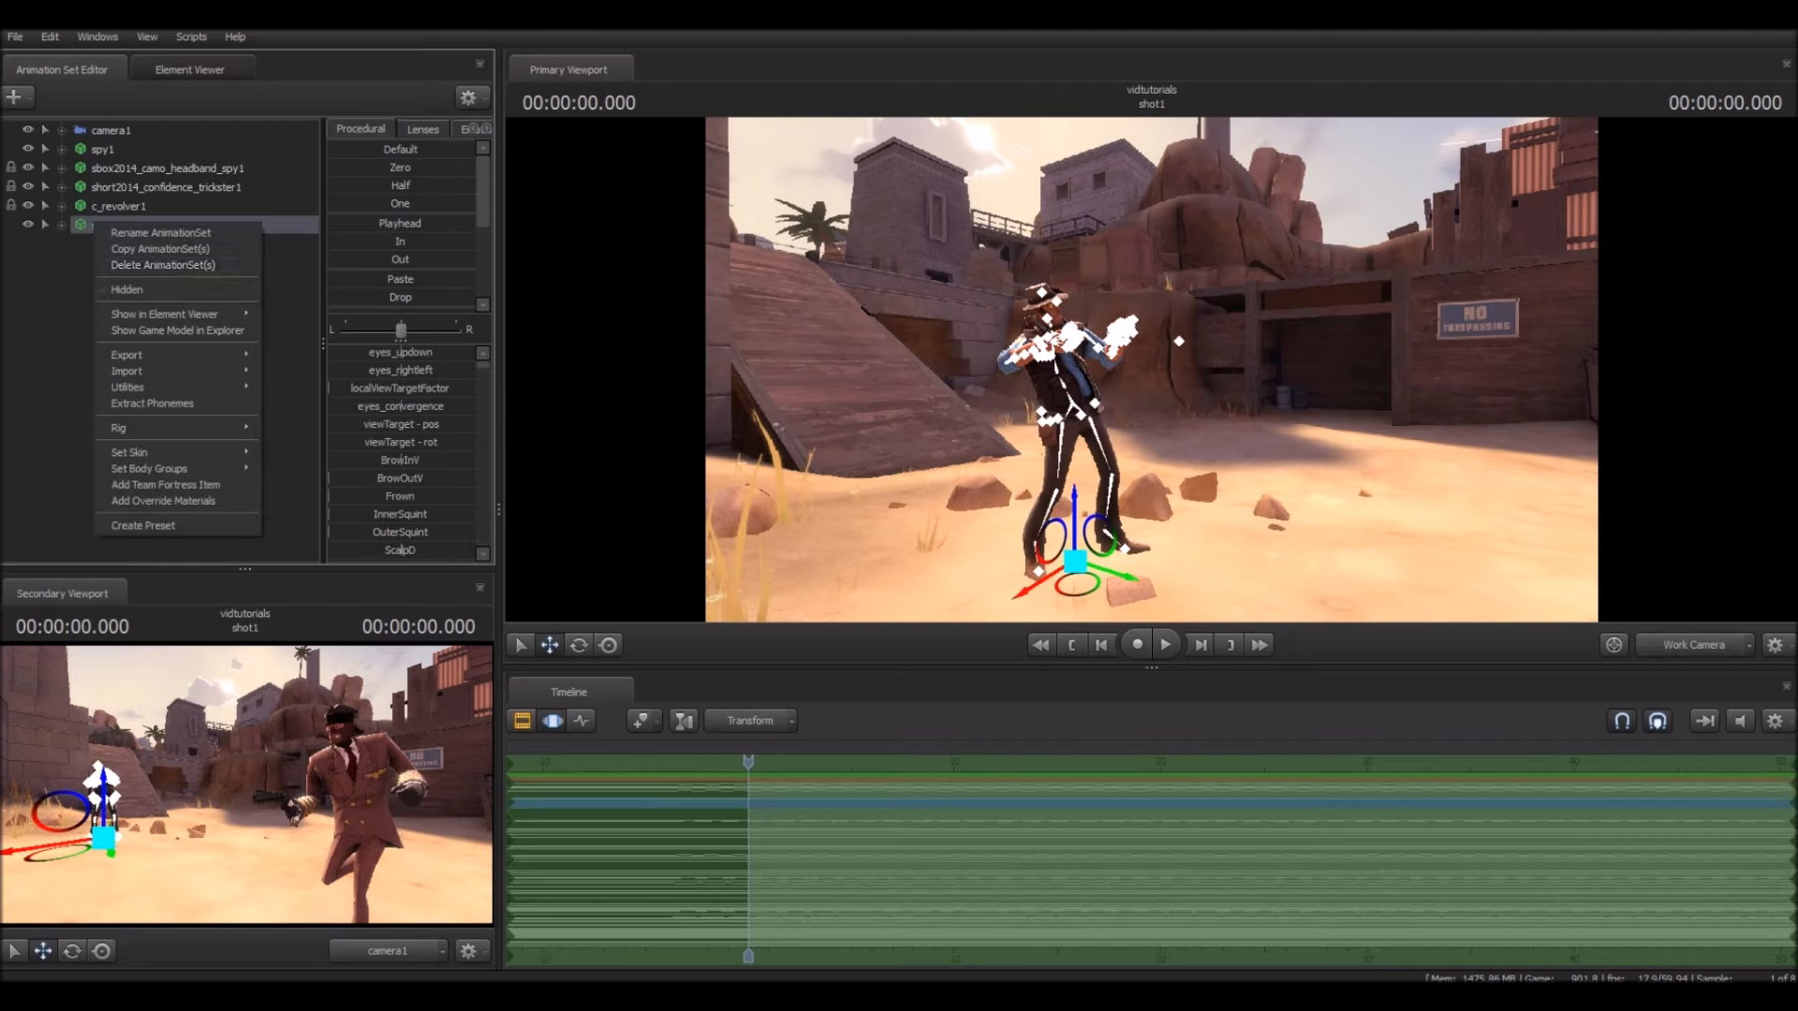
pyautogui.moveTo(140, 371)
pyautogui.click(298, 389)
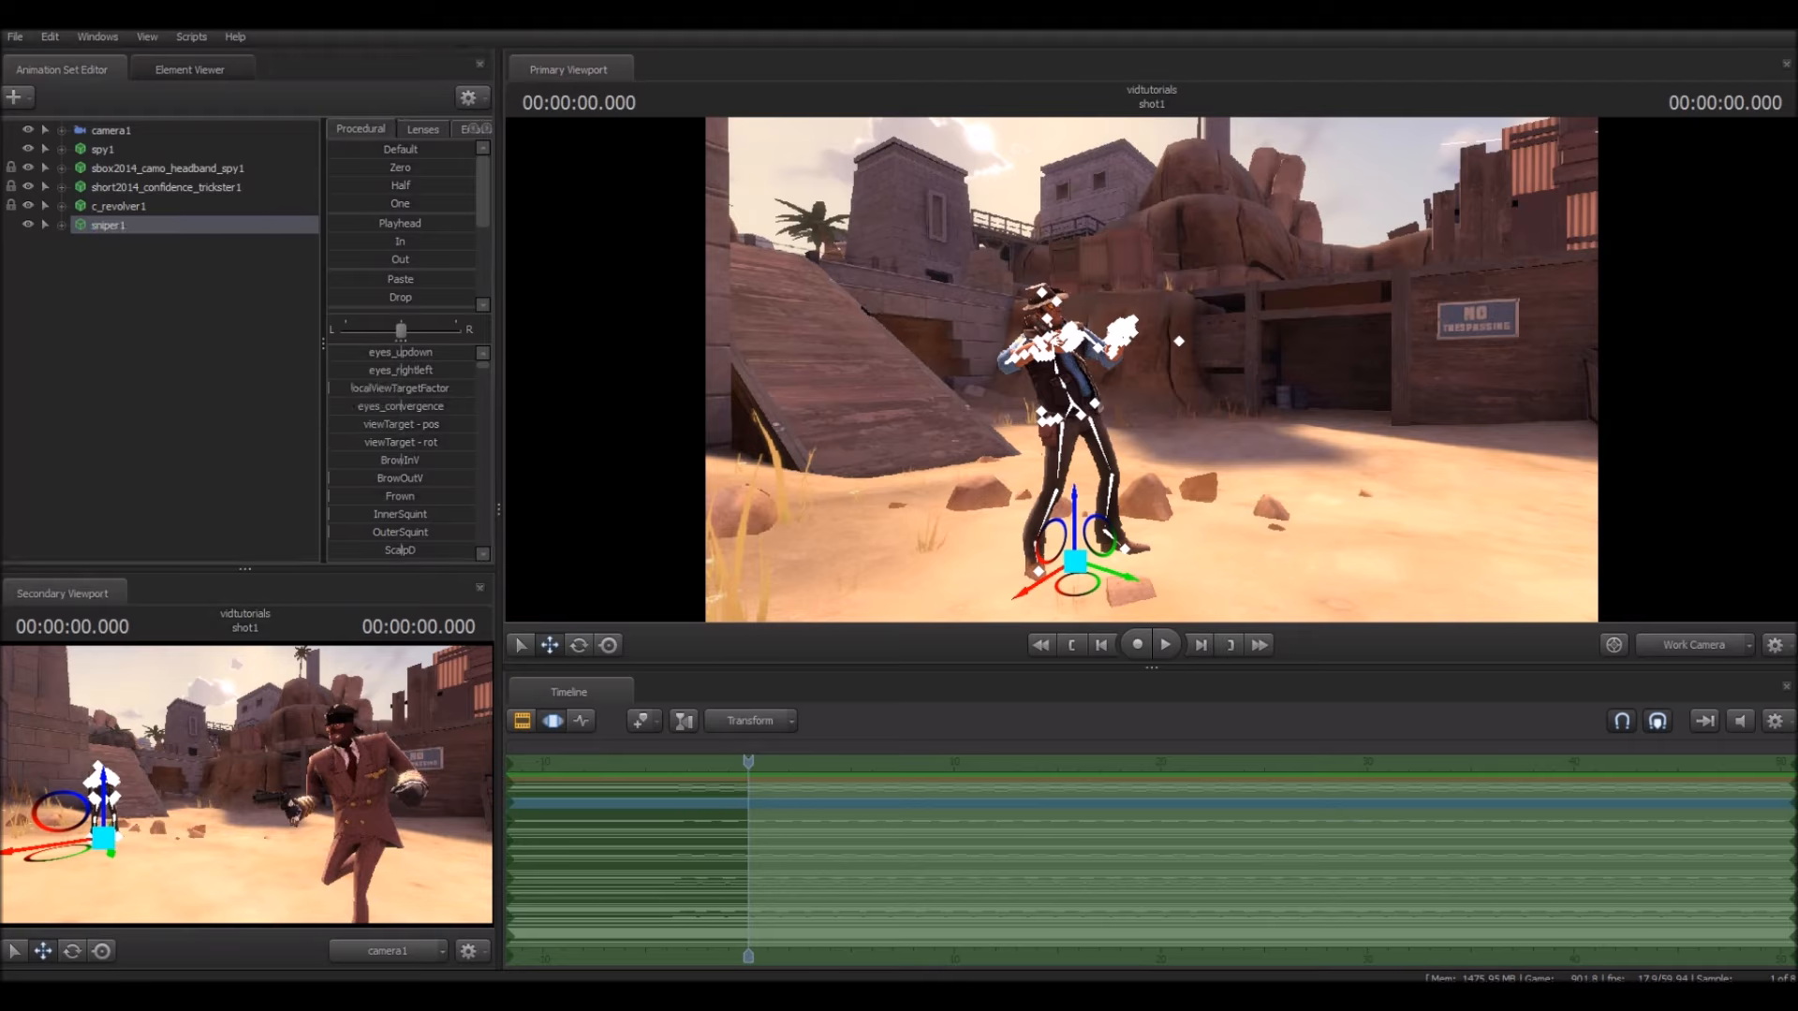
pyautogui.scroll(-9, 609, 516)
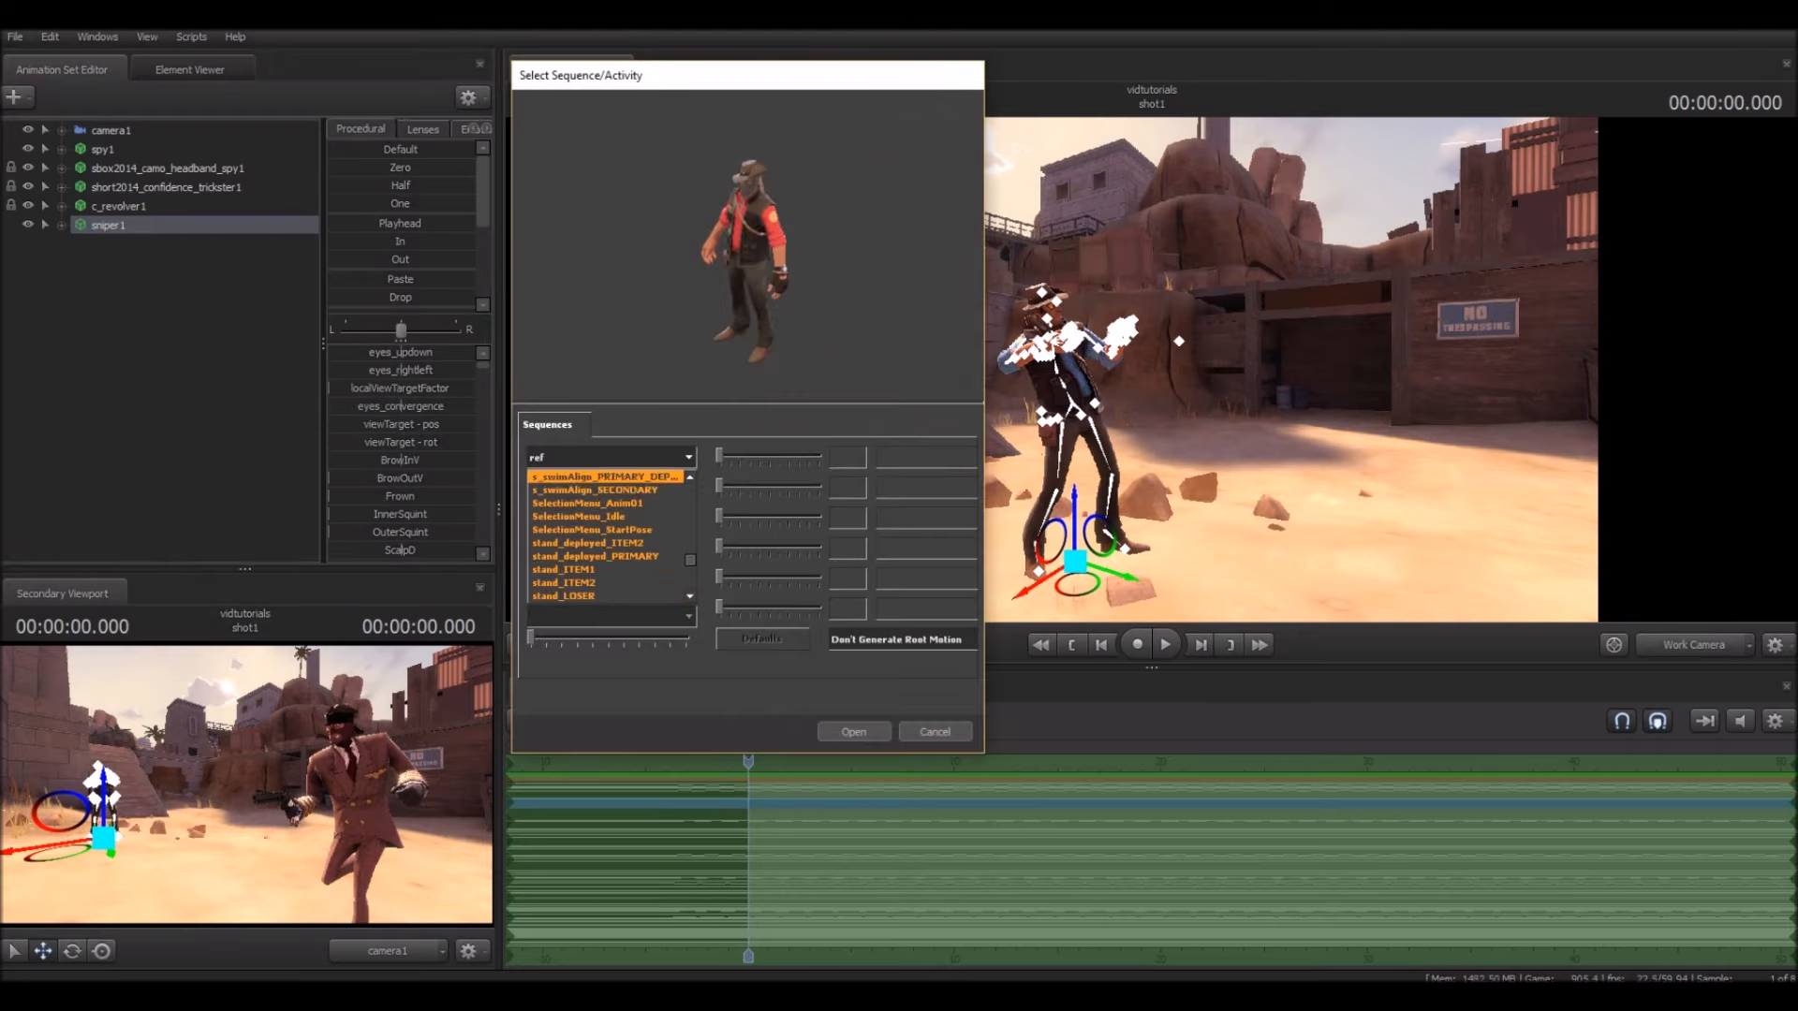
pyautogui.scroll(4, 609, 516)
pyautogui.scroll(5, 608, 516)
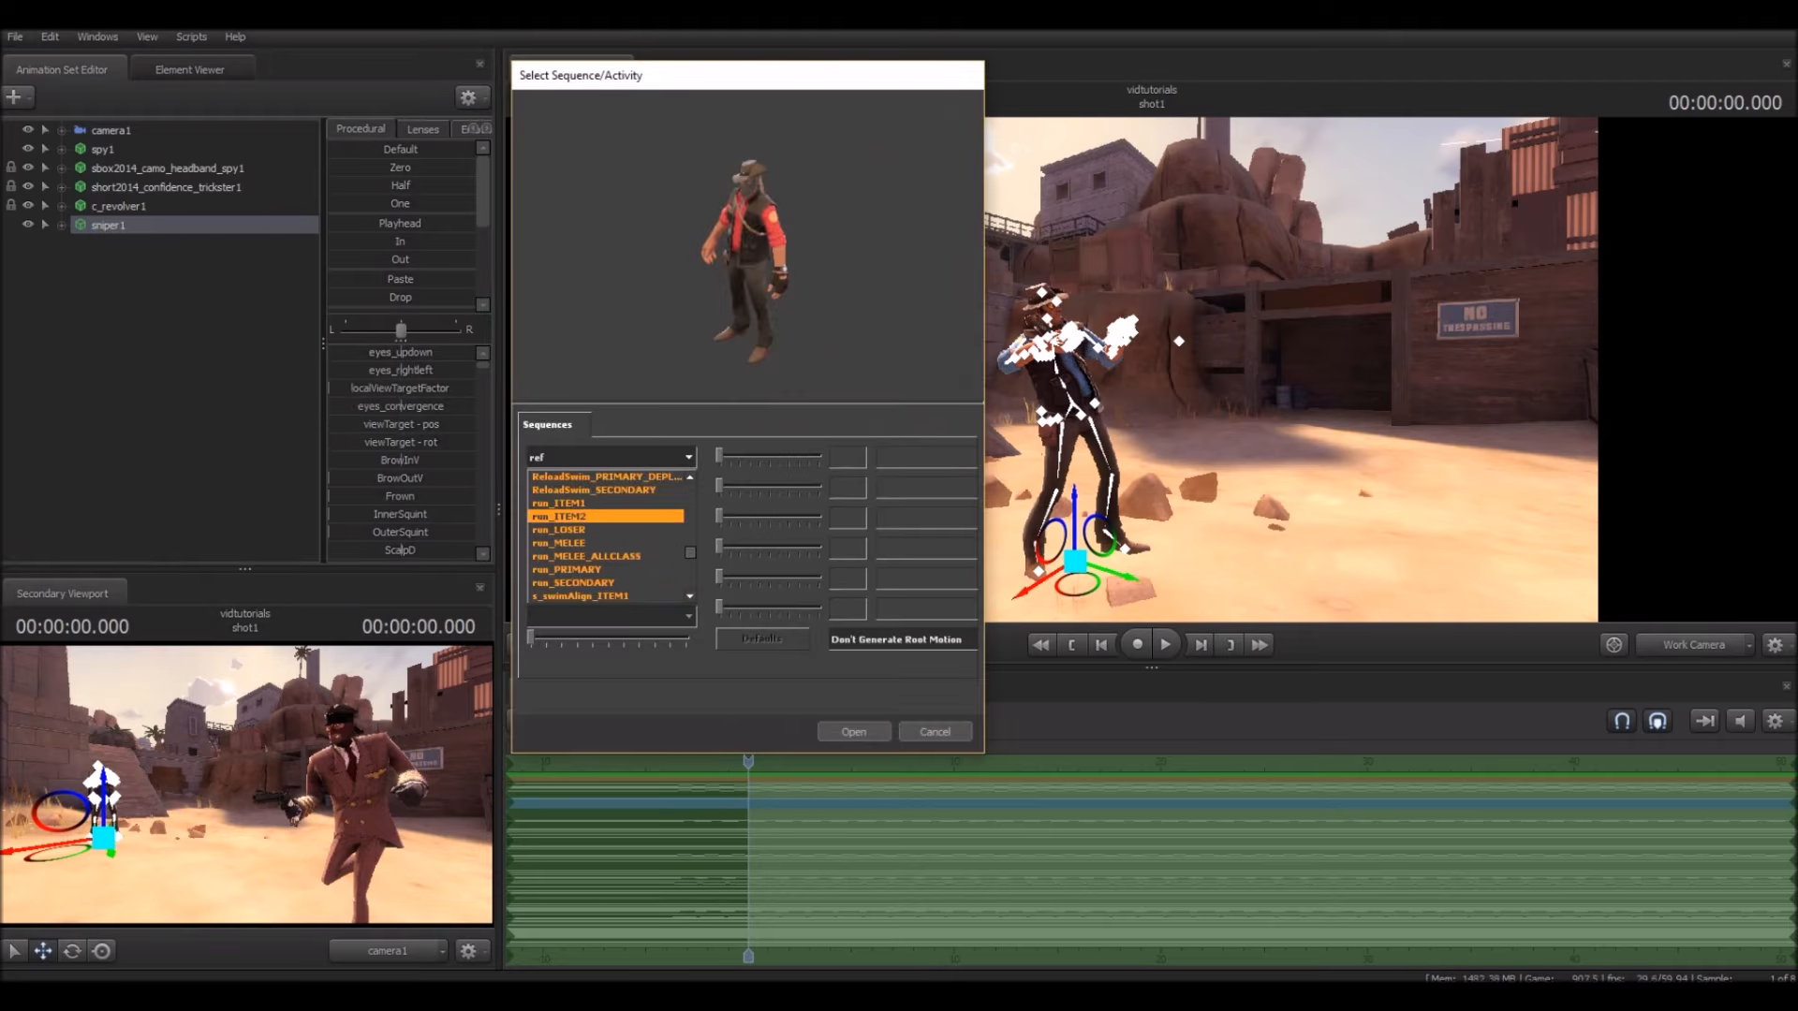
pyautogui.click(608, 516)
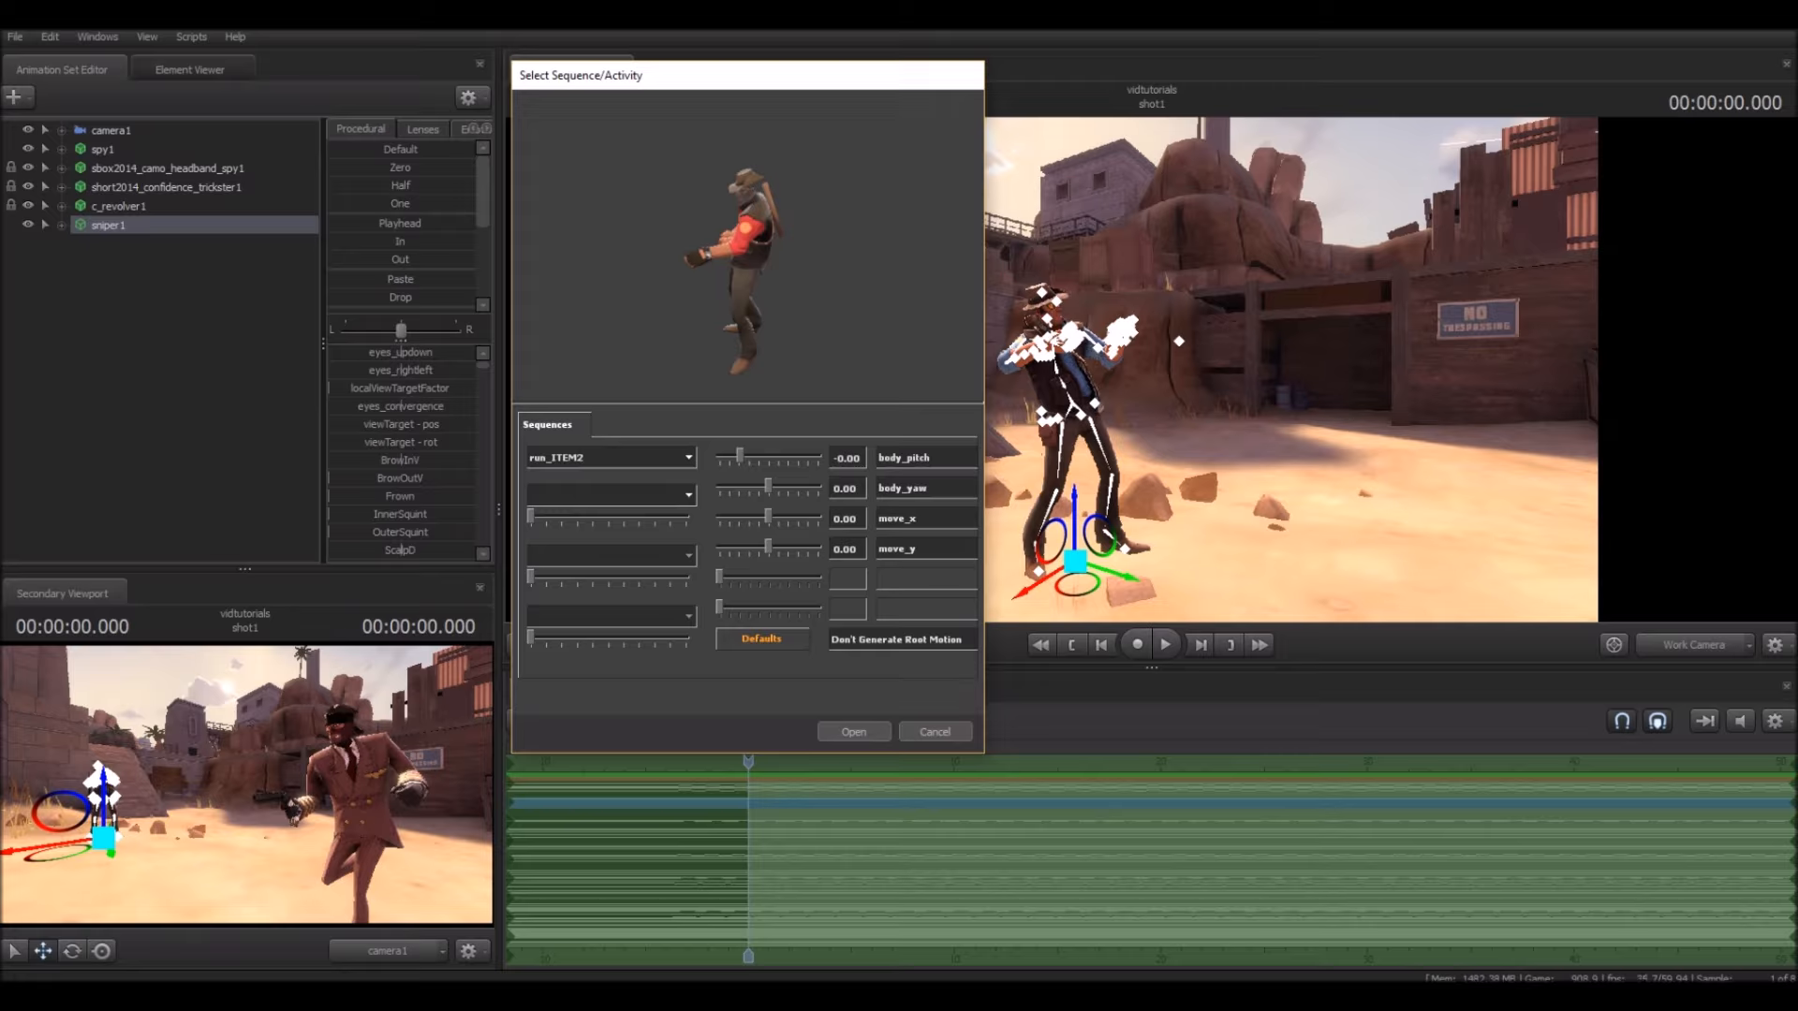
pyautogui.click(608, 458)
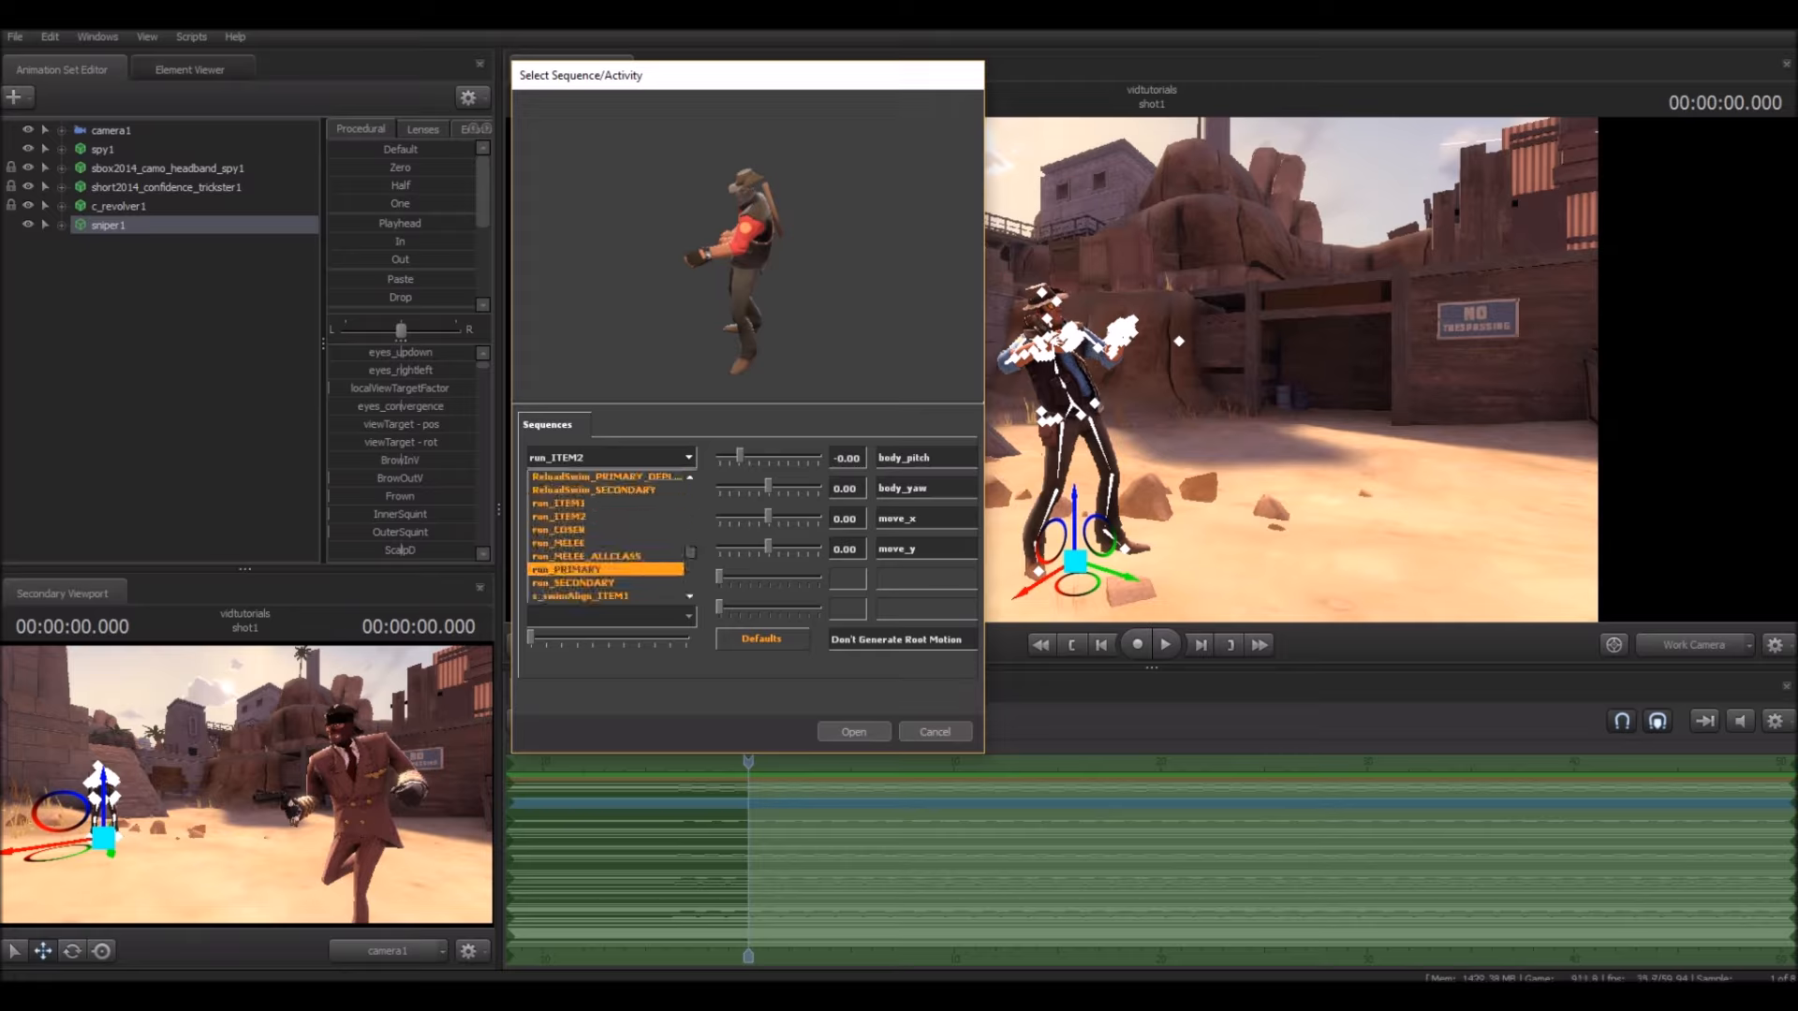
pyautogui.click(573, 582)
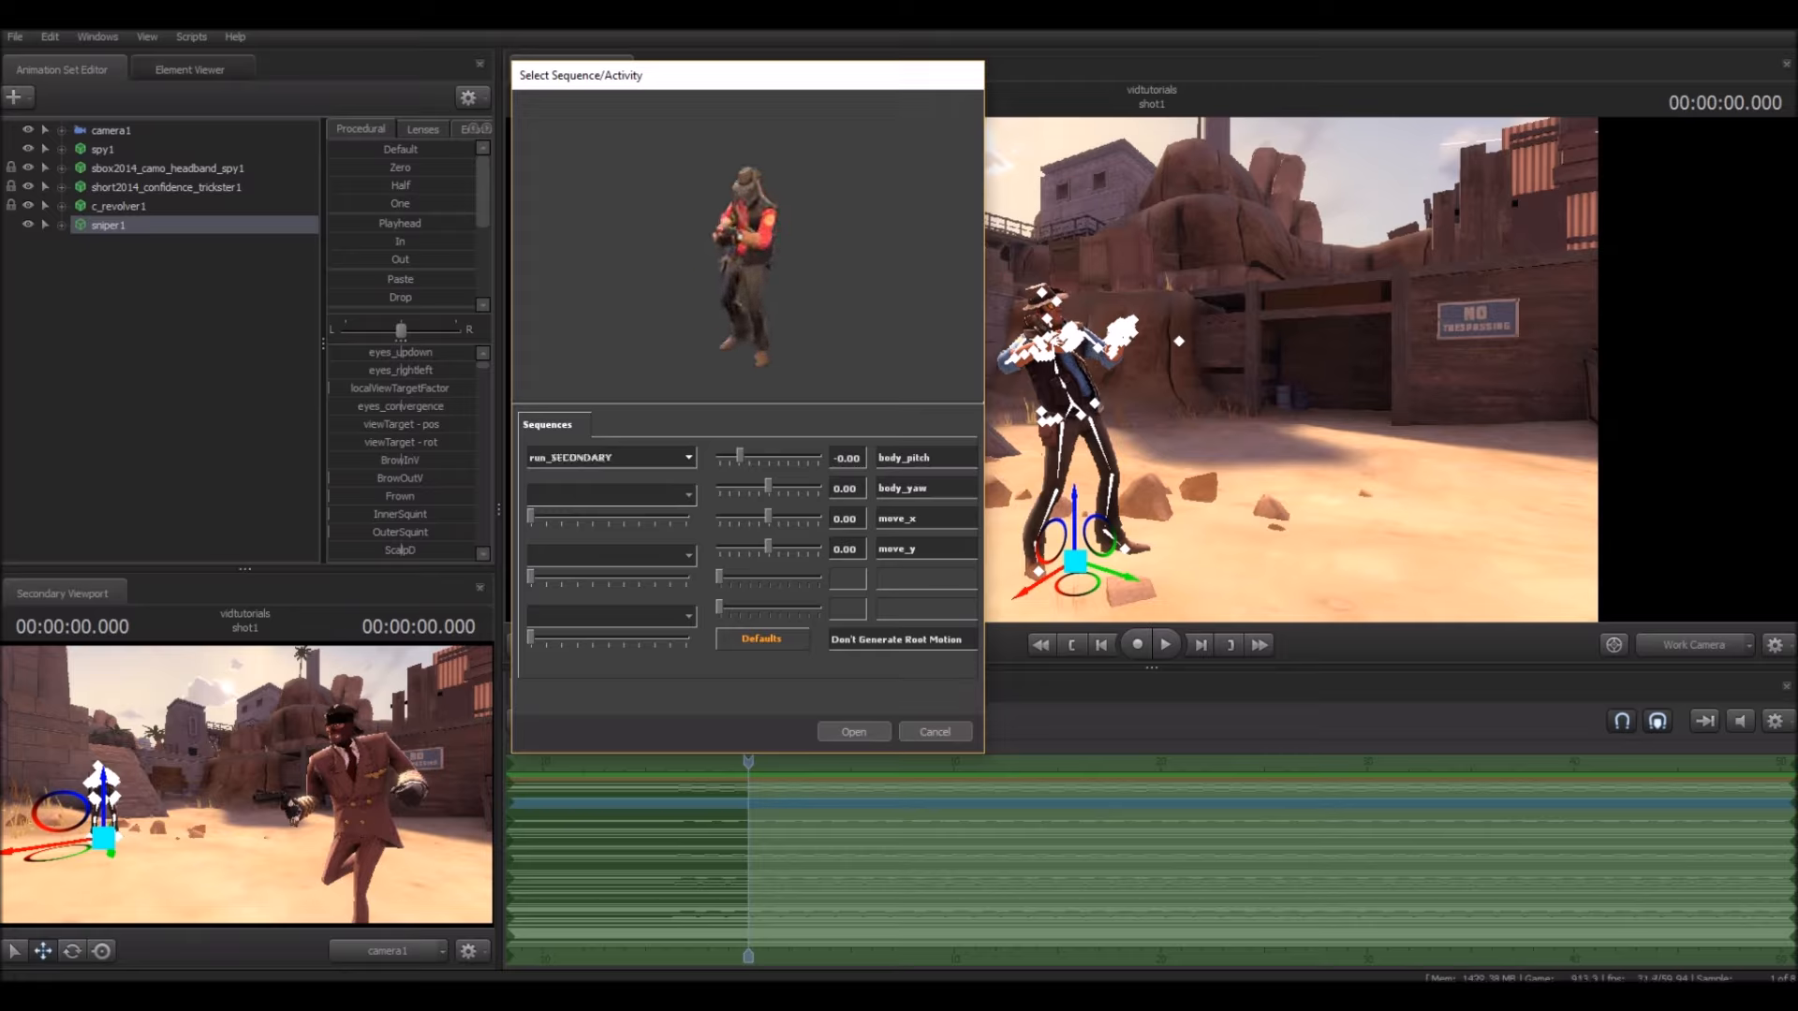
pyautogui.click(854, 732)
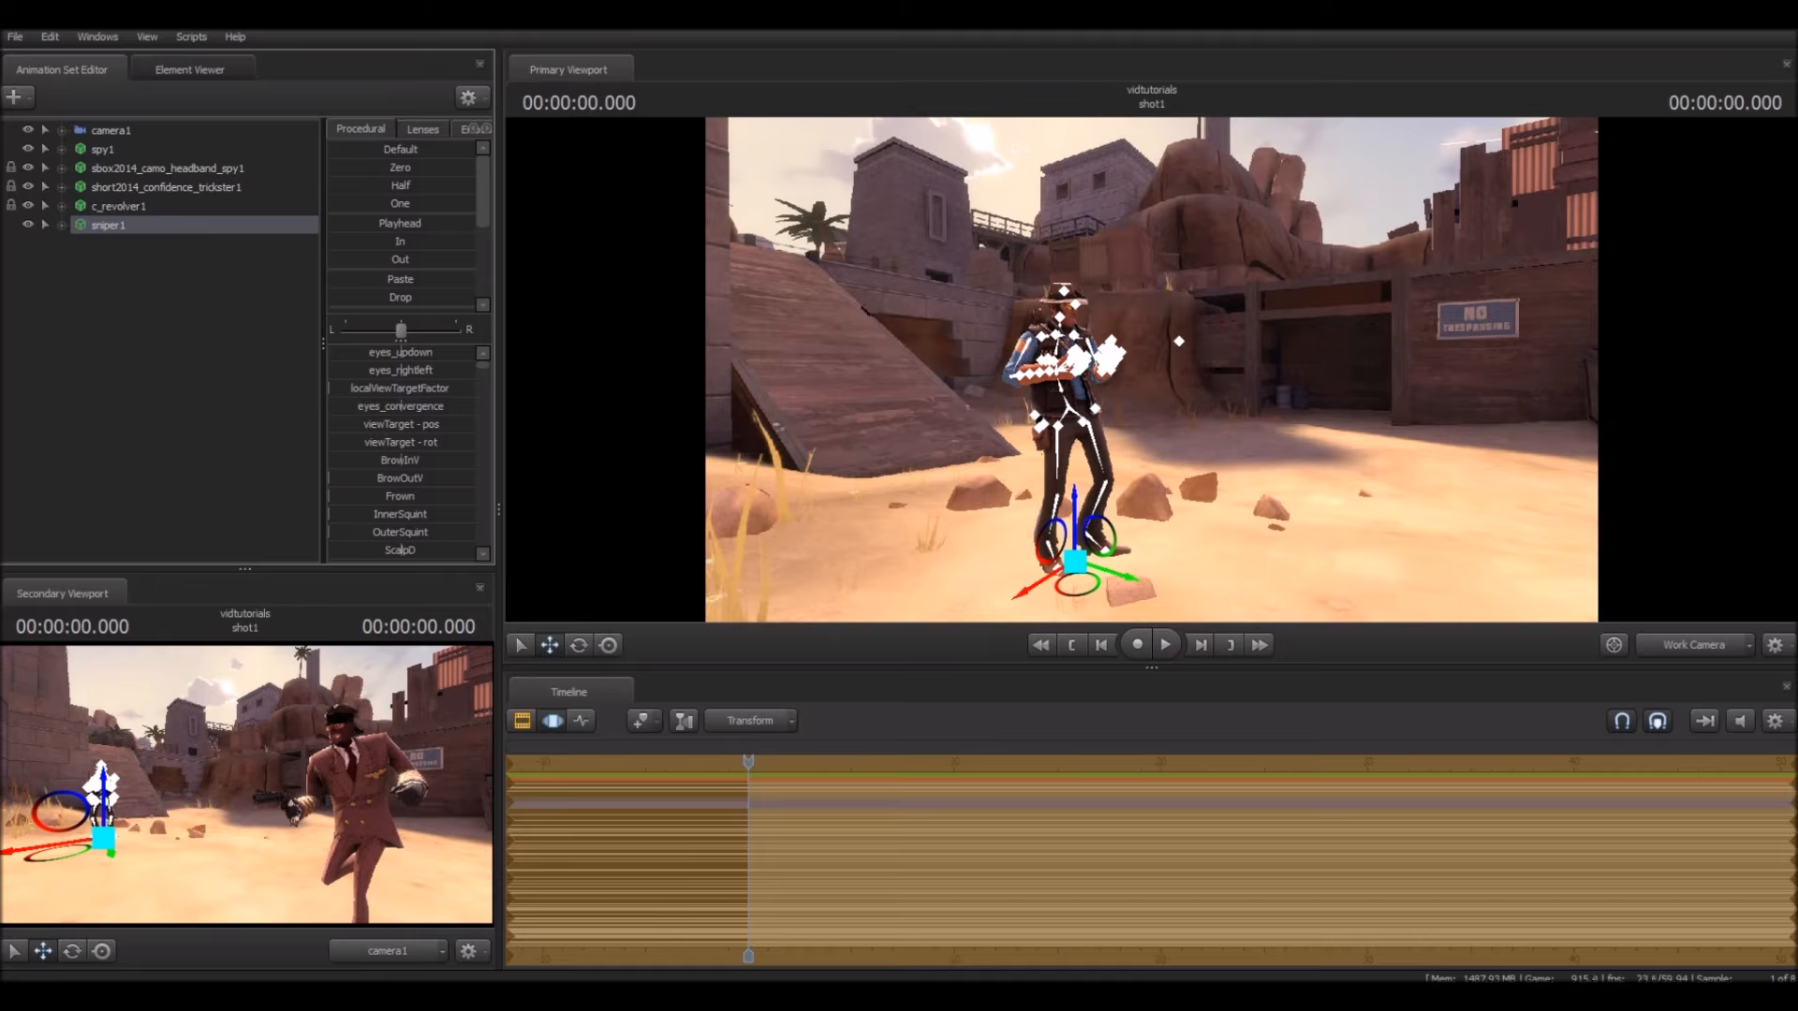
# Step: Add the SMG Team Fortress item to sniper1
pyautogui.rightClick(111, 225)
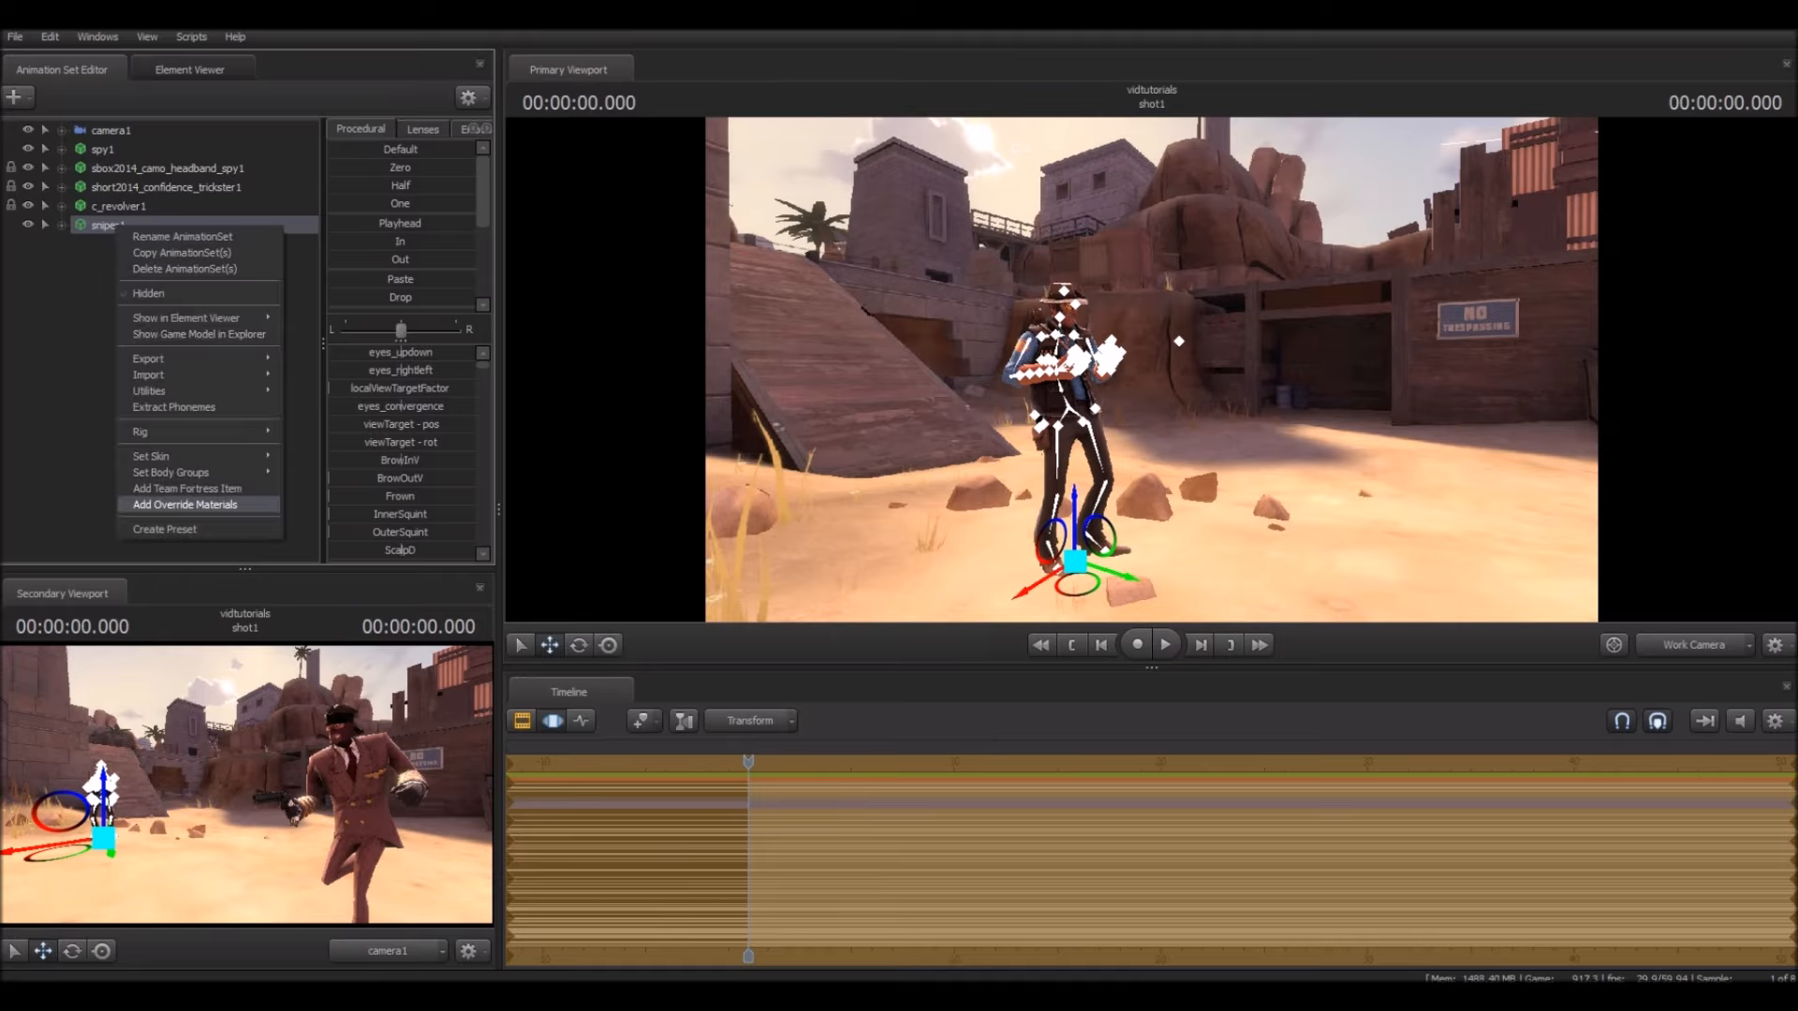
pyautogui.click(187, 486)
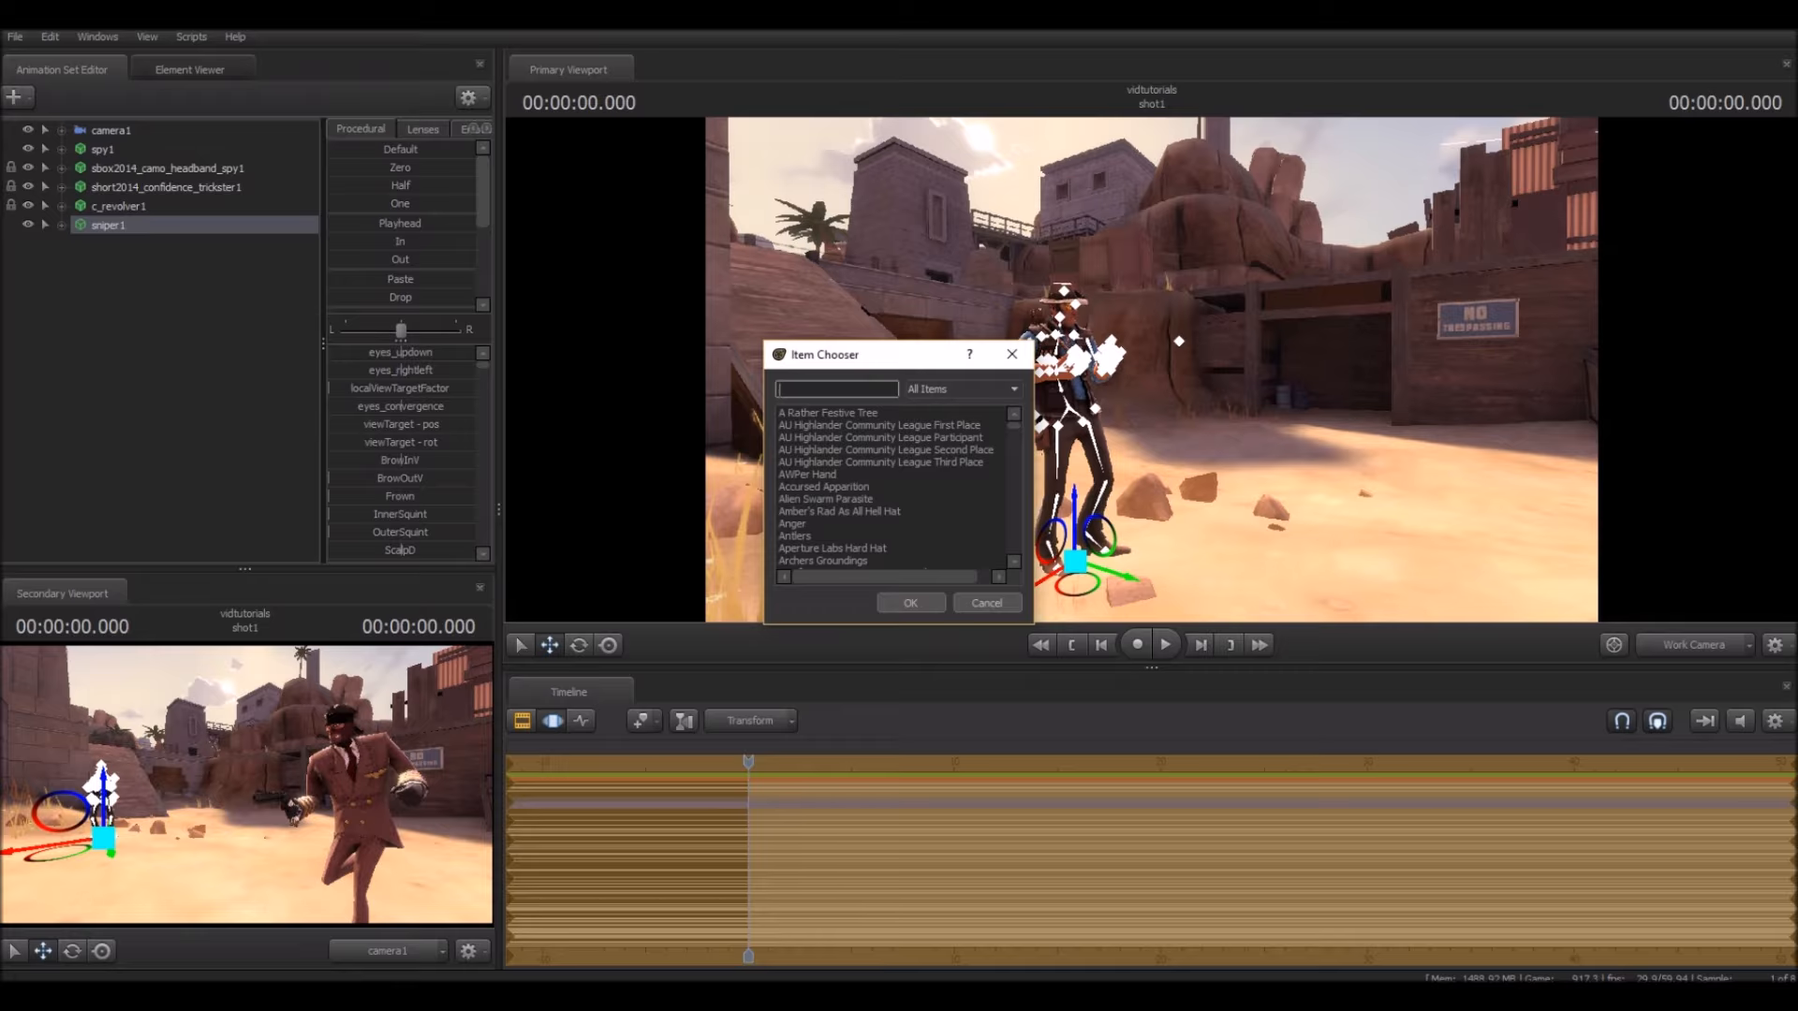
pyautogui.write('smg')
pyautogui.click(789, 424)
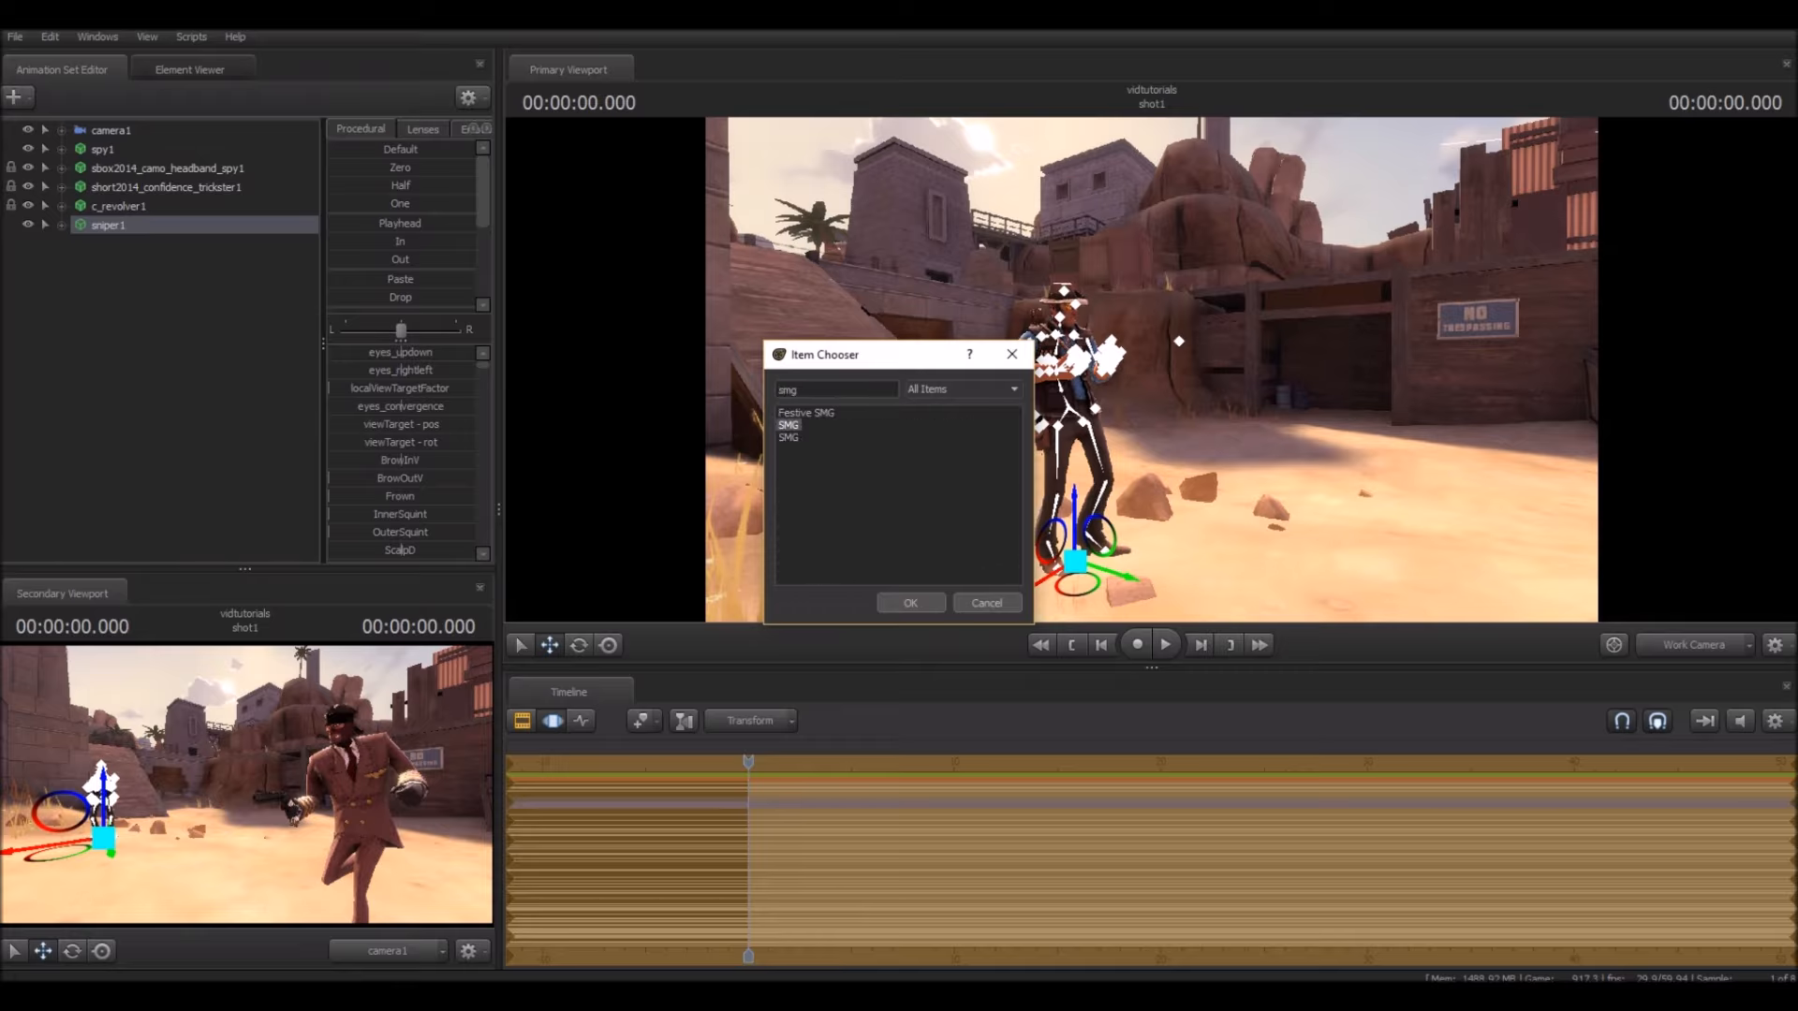
pyautogui.click(910, 602)
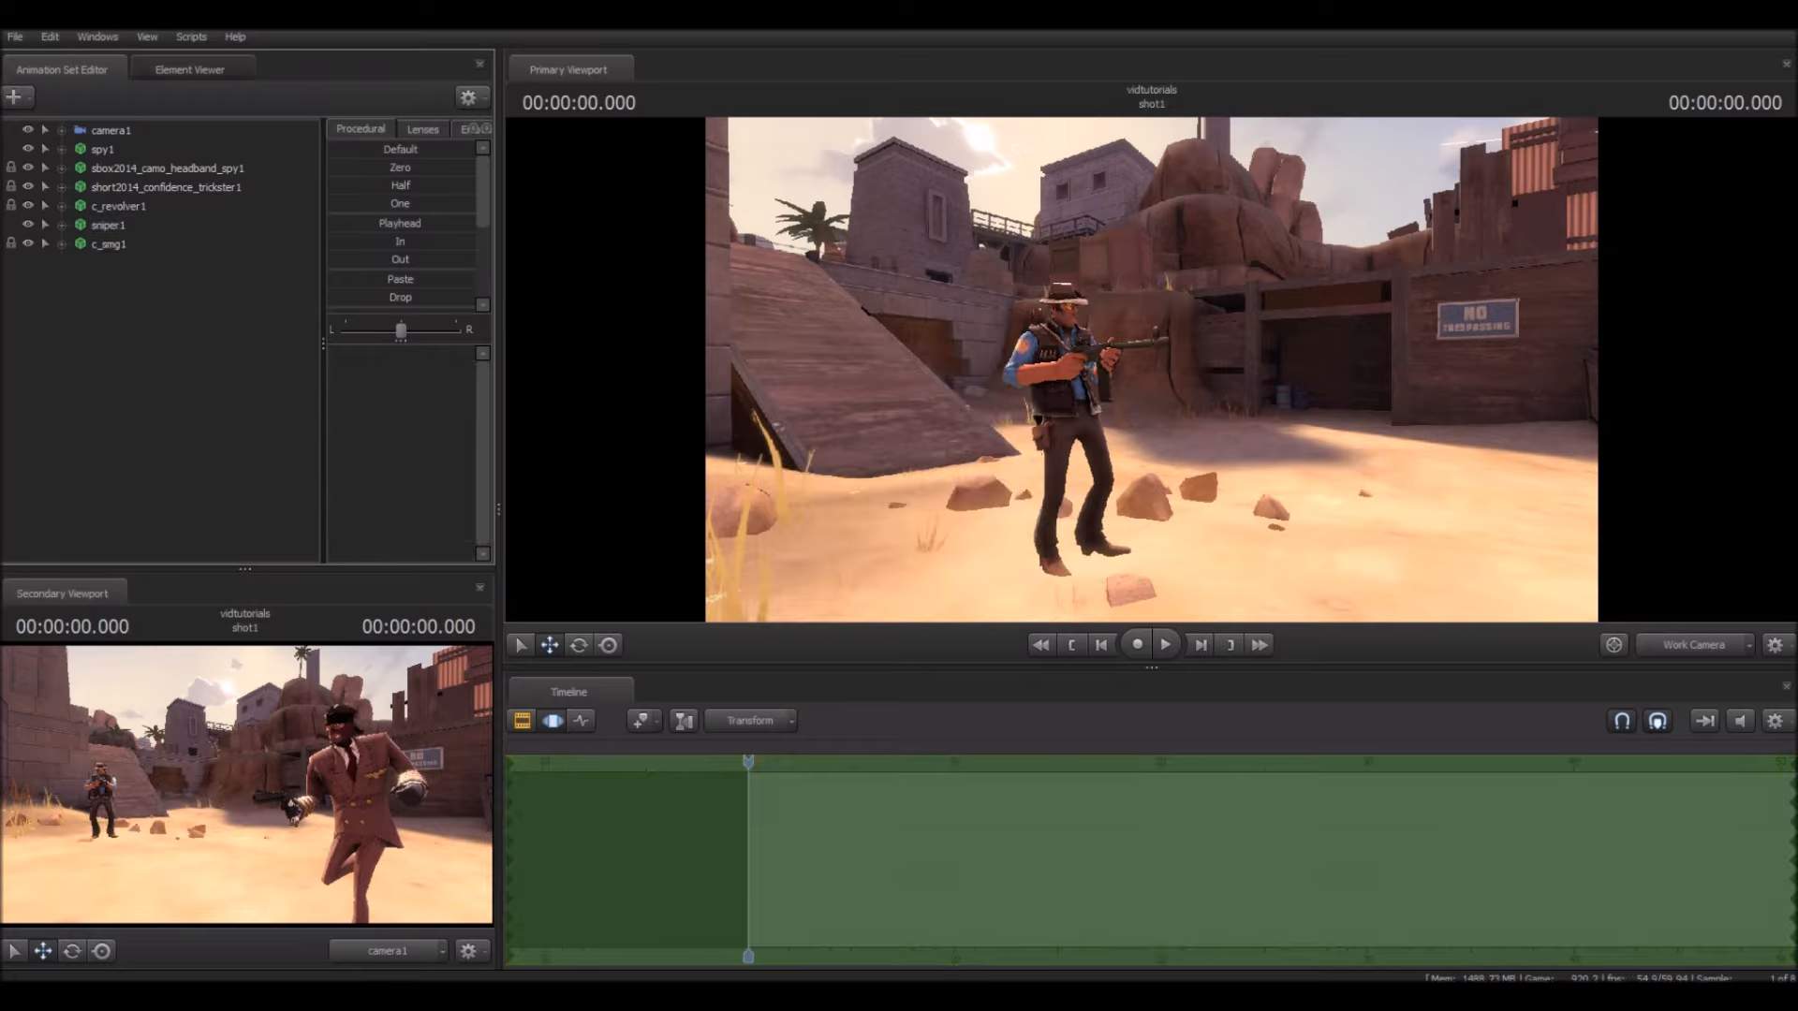
# Step: Select the rootTransform of c_smg1 at the sniper's feet
pyautogui.moveTo(1152, 370); pyautogui.dragTo(1330, 384)
pyautogui.press('s')
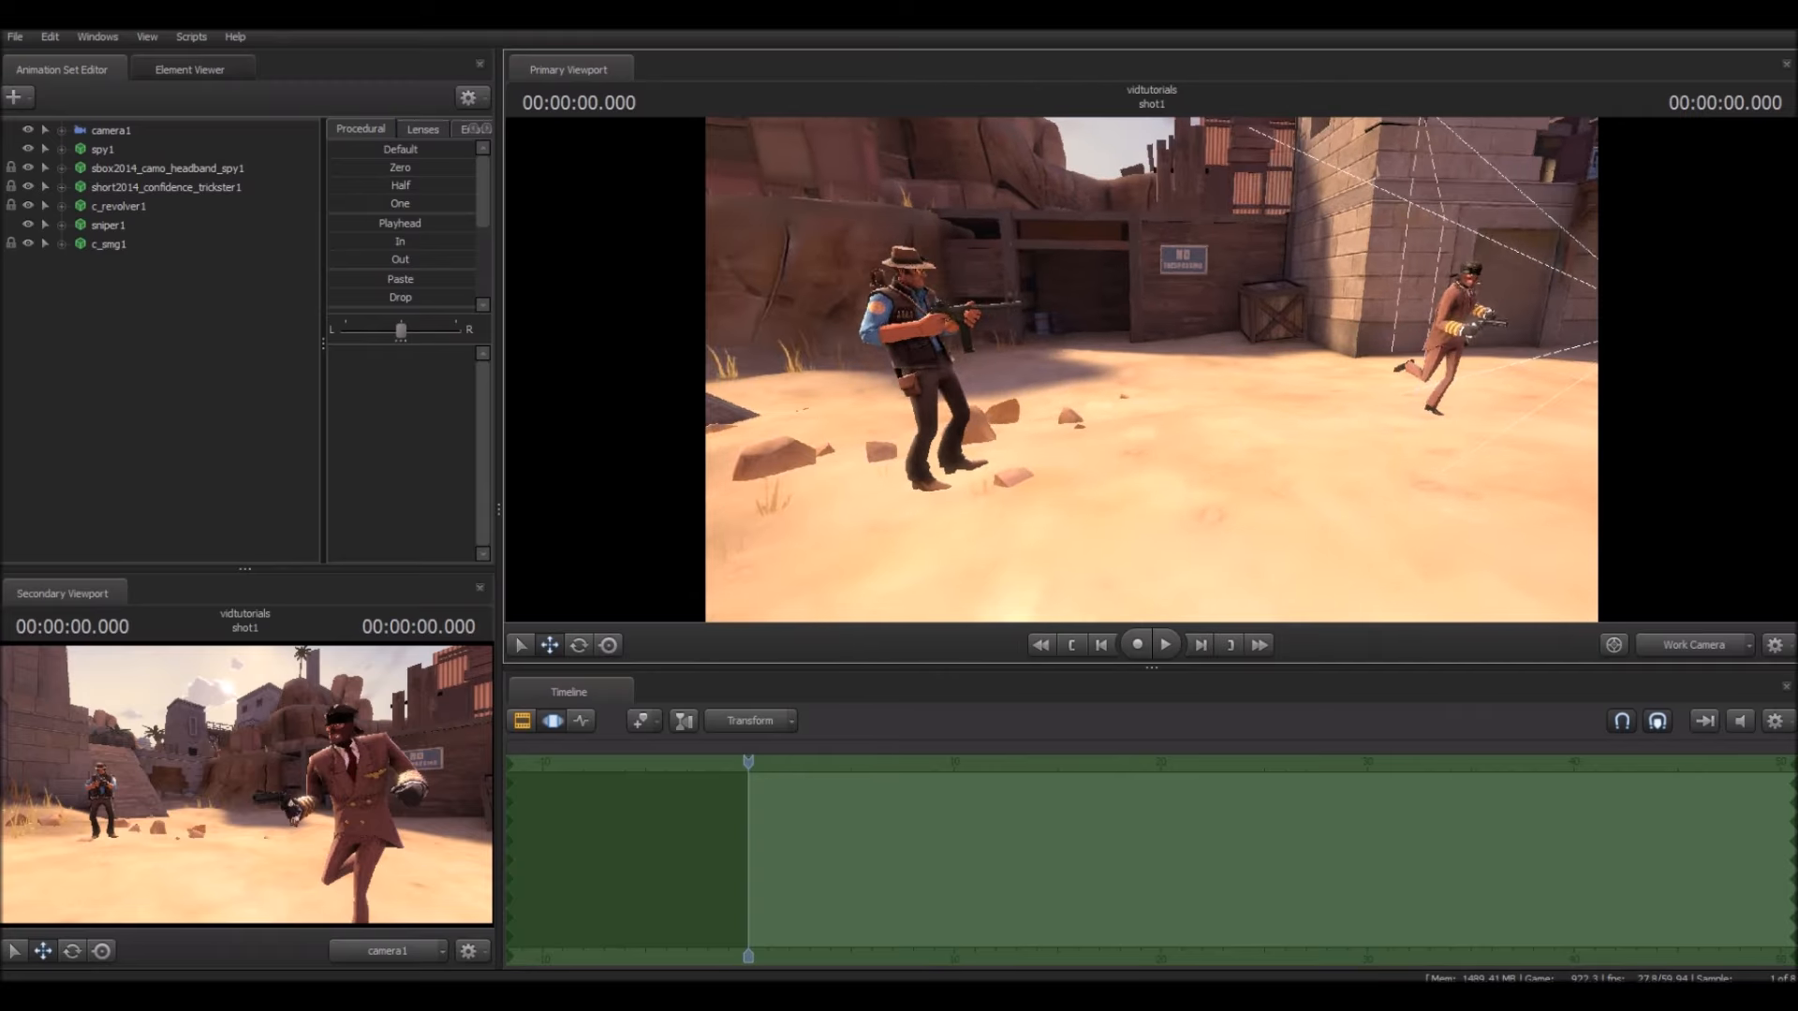
pyautogui.press('ctrl')
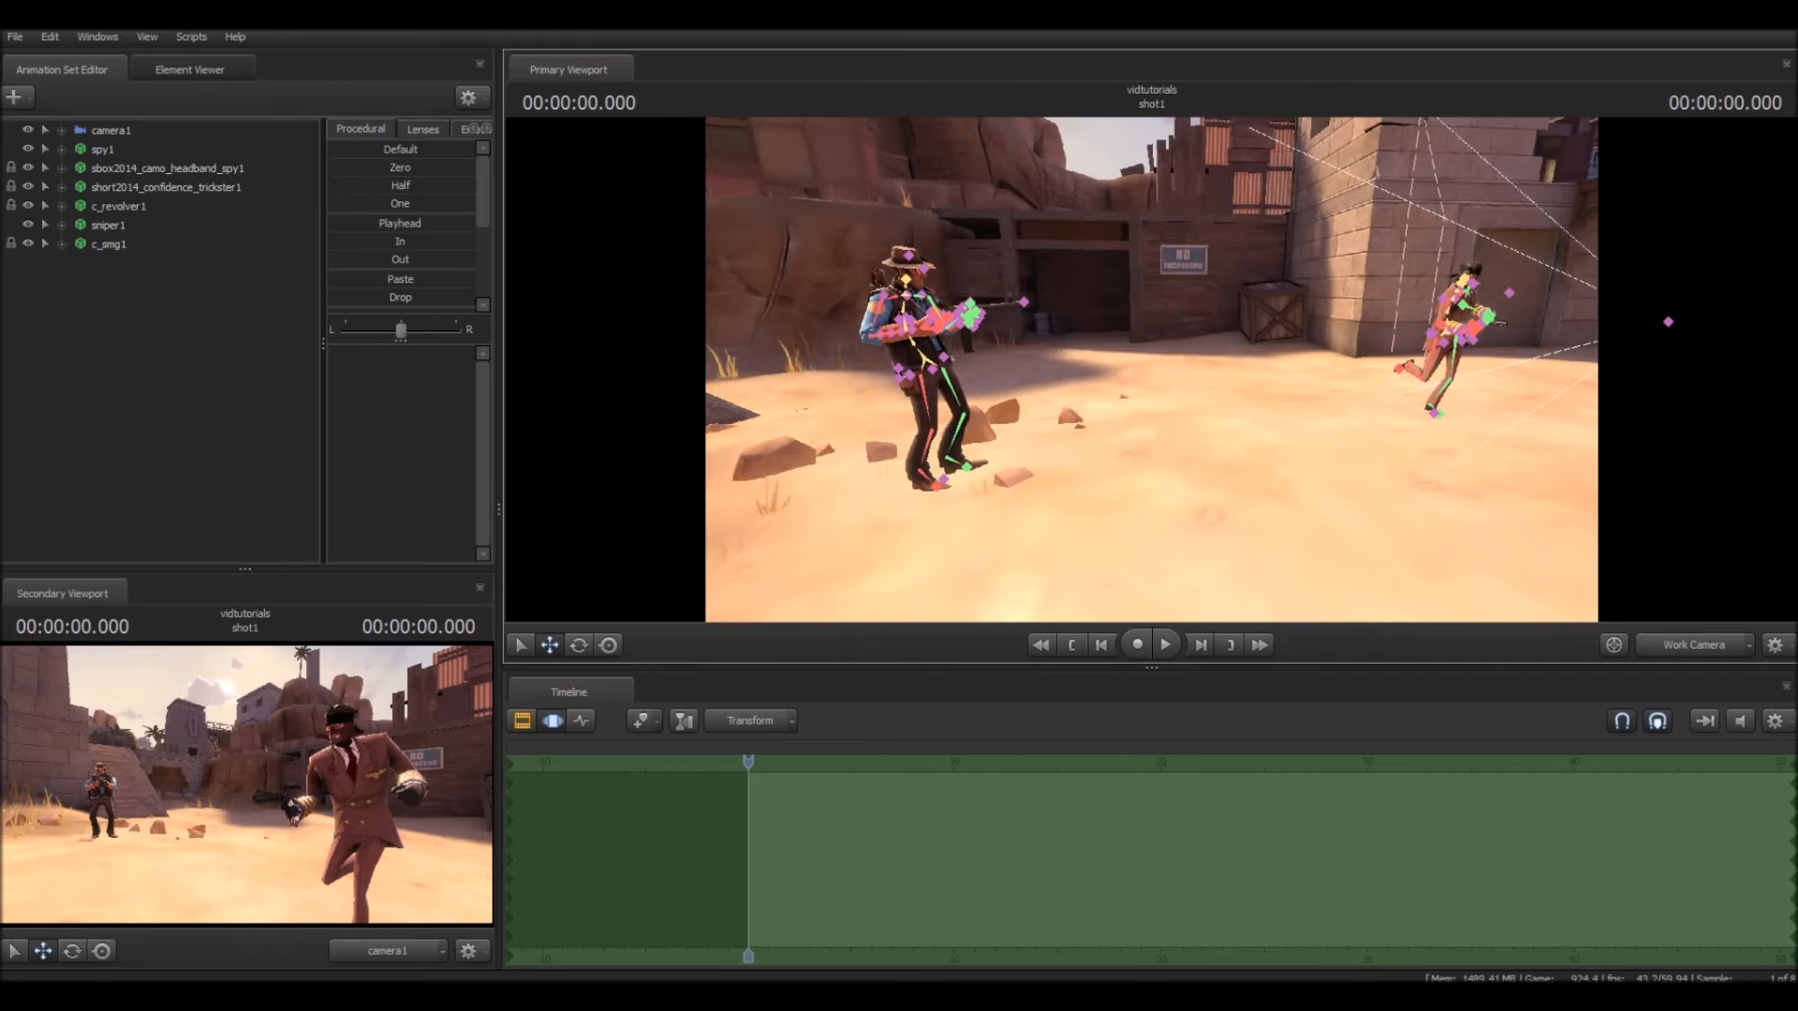
pyautogui.press('ctrl')
pyautogui.keyDown('ctrl'); pyautogui.click(944, 478); pyautogui.keyUp('ctrl')
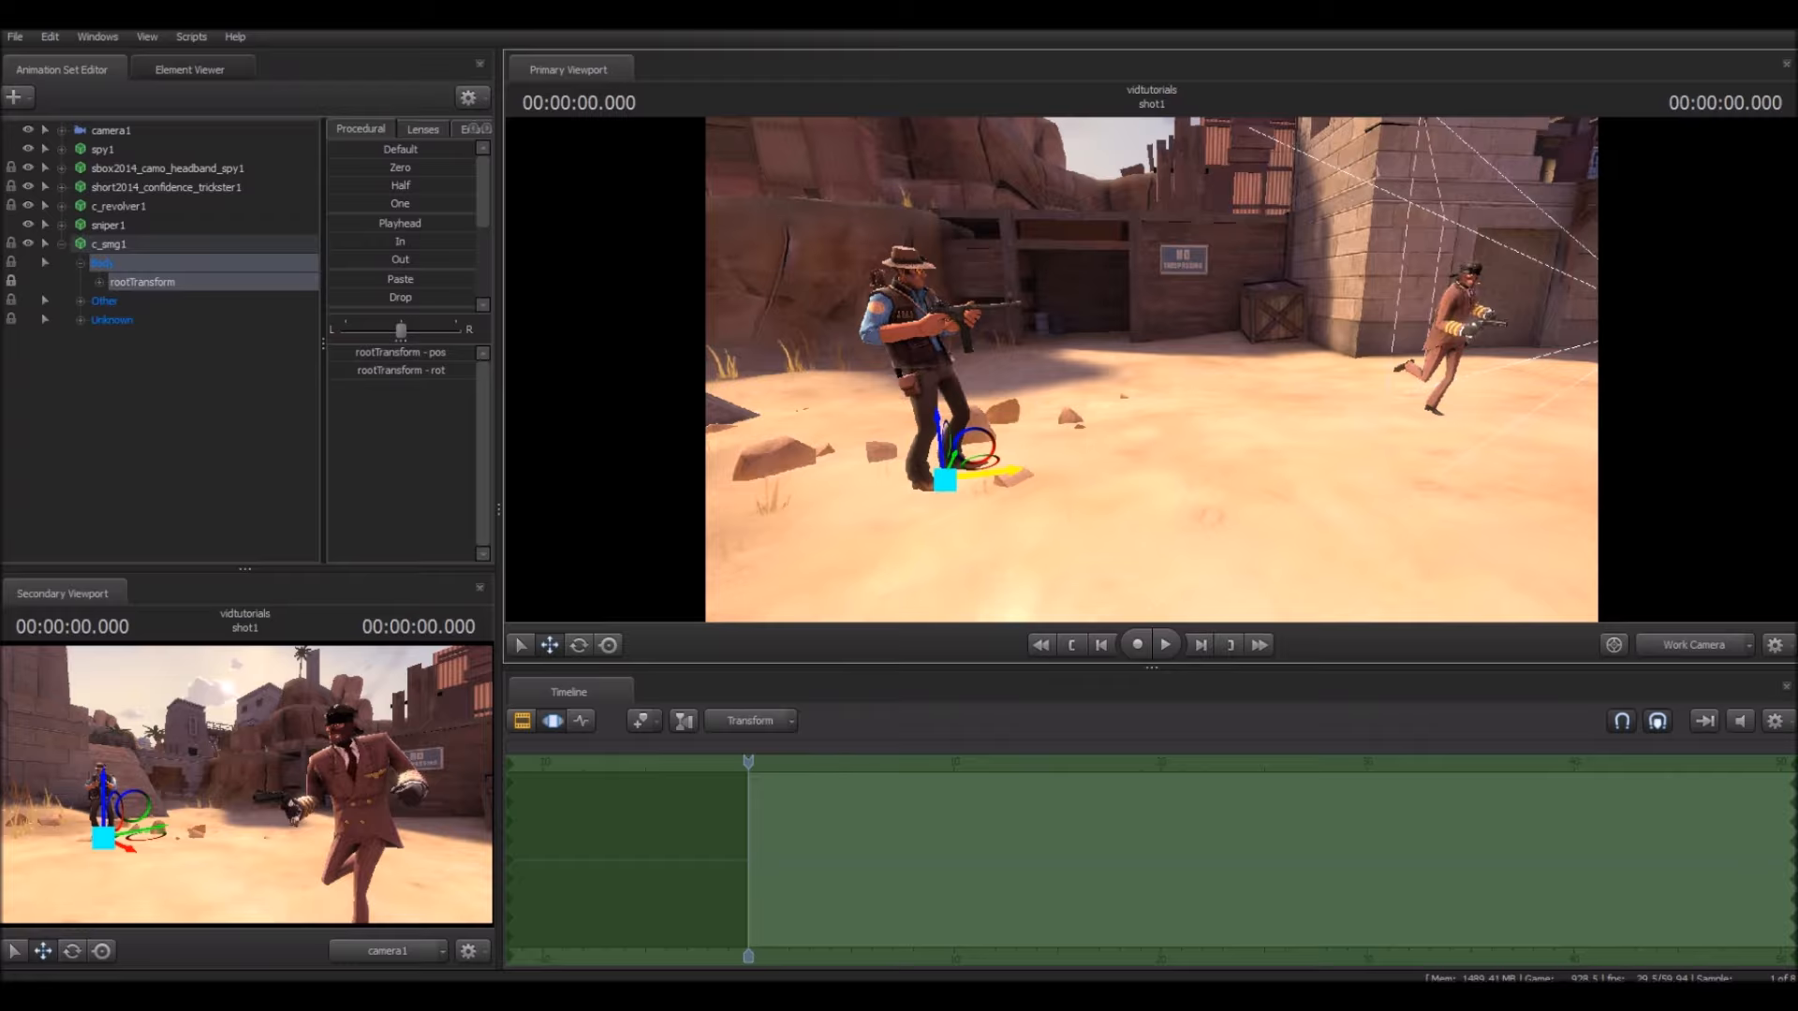
# Step: With the playhead at 00:00:01.418, import a running sequence onto sniper1 and equip it with the SMG
pyautogui.press('space')
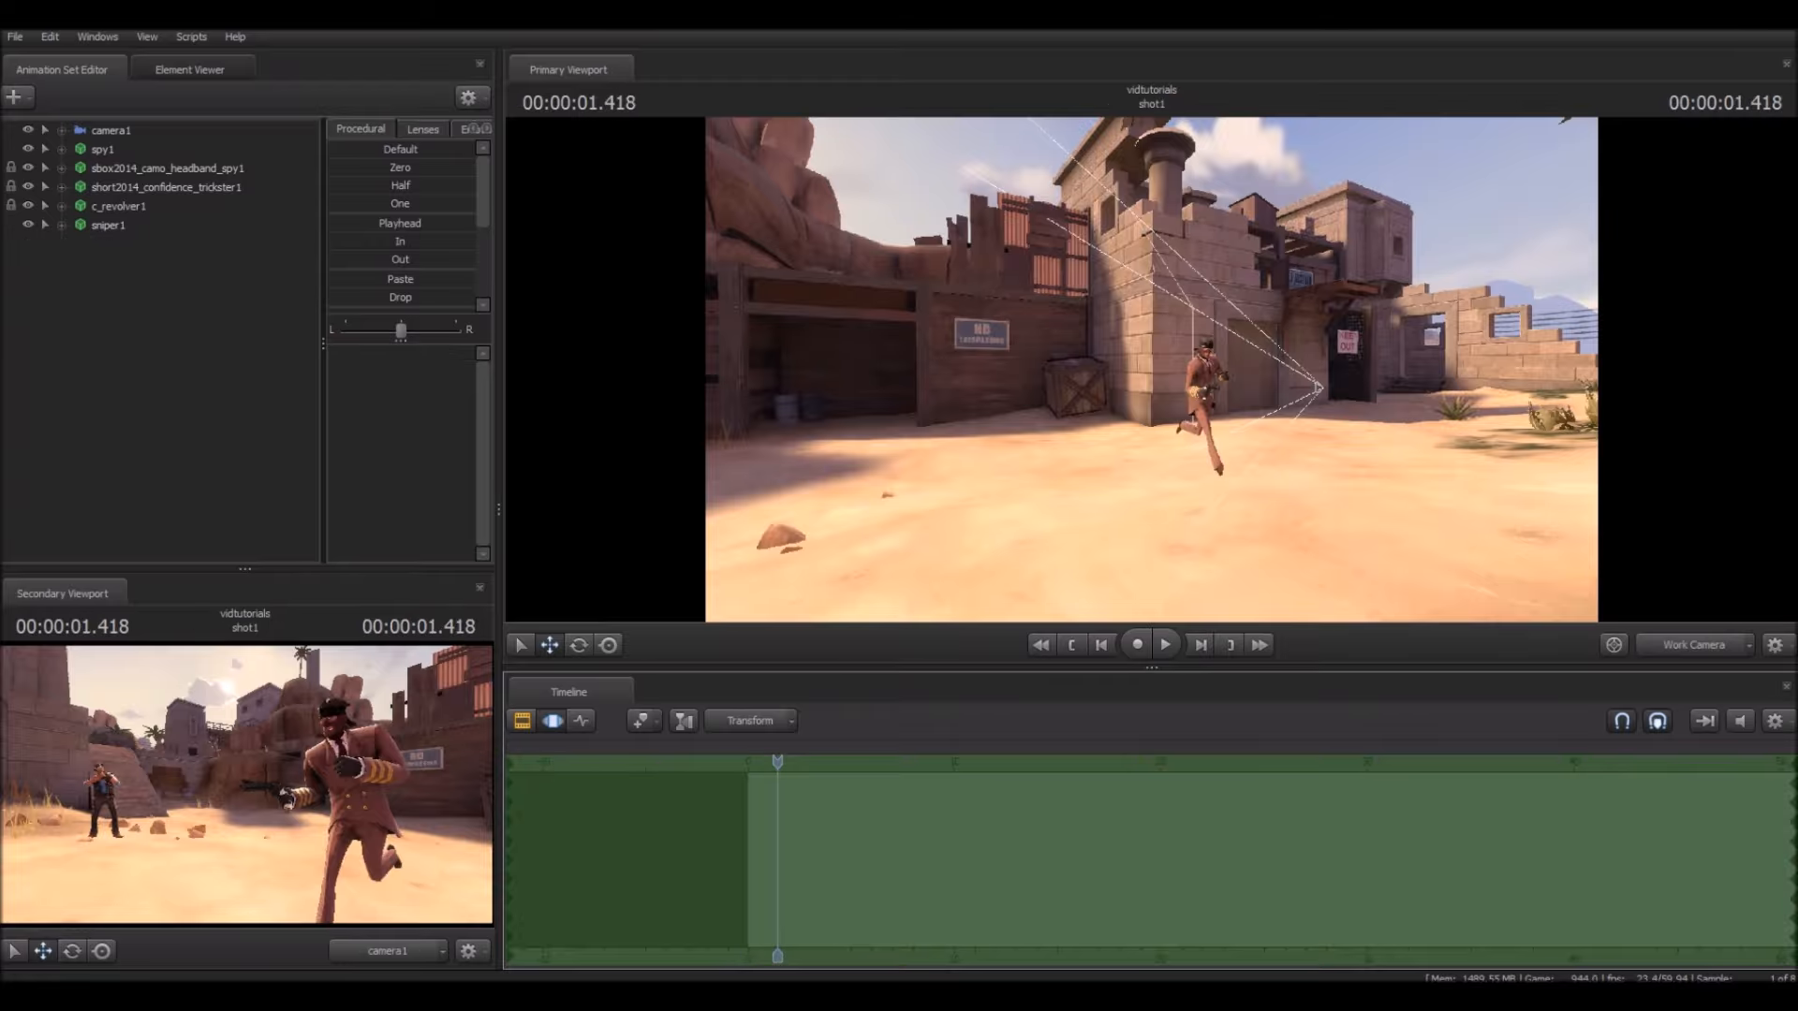
pyautogui.press('w')
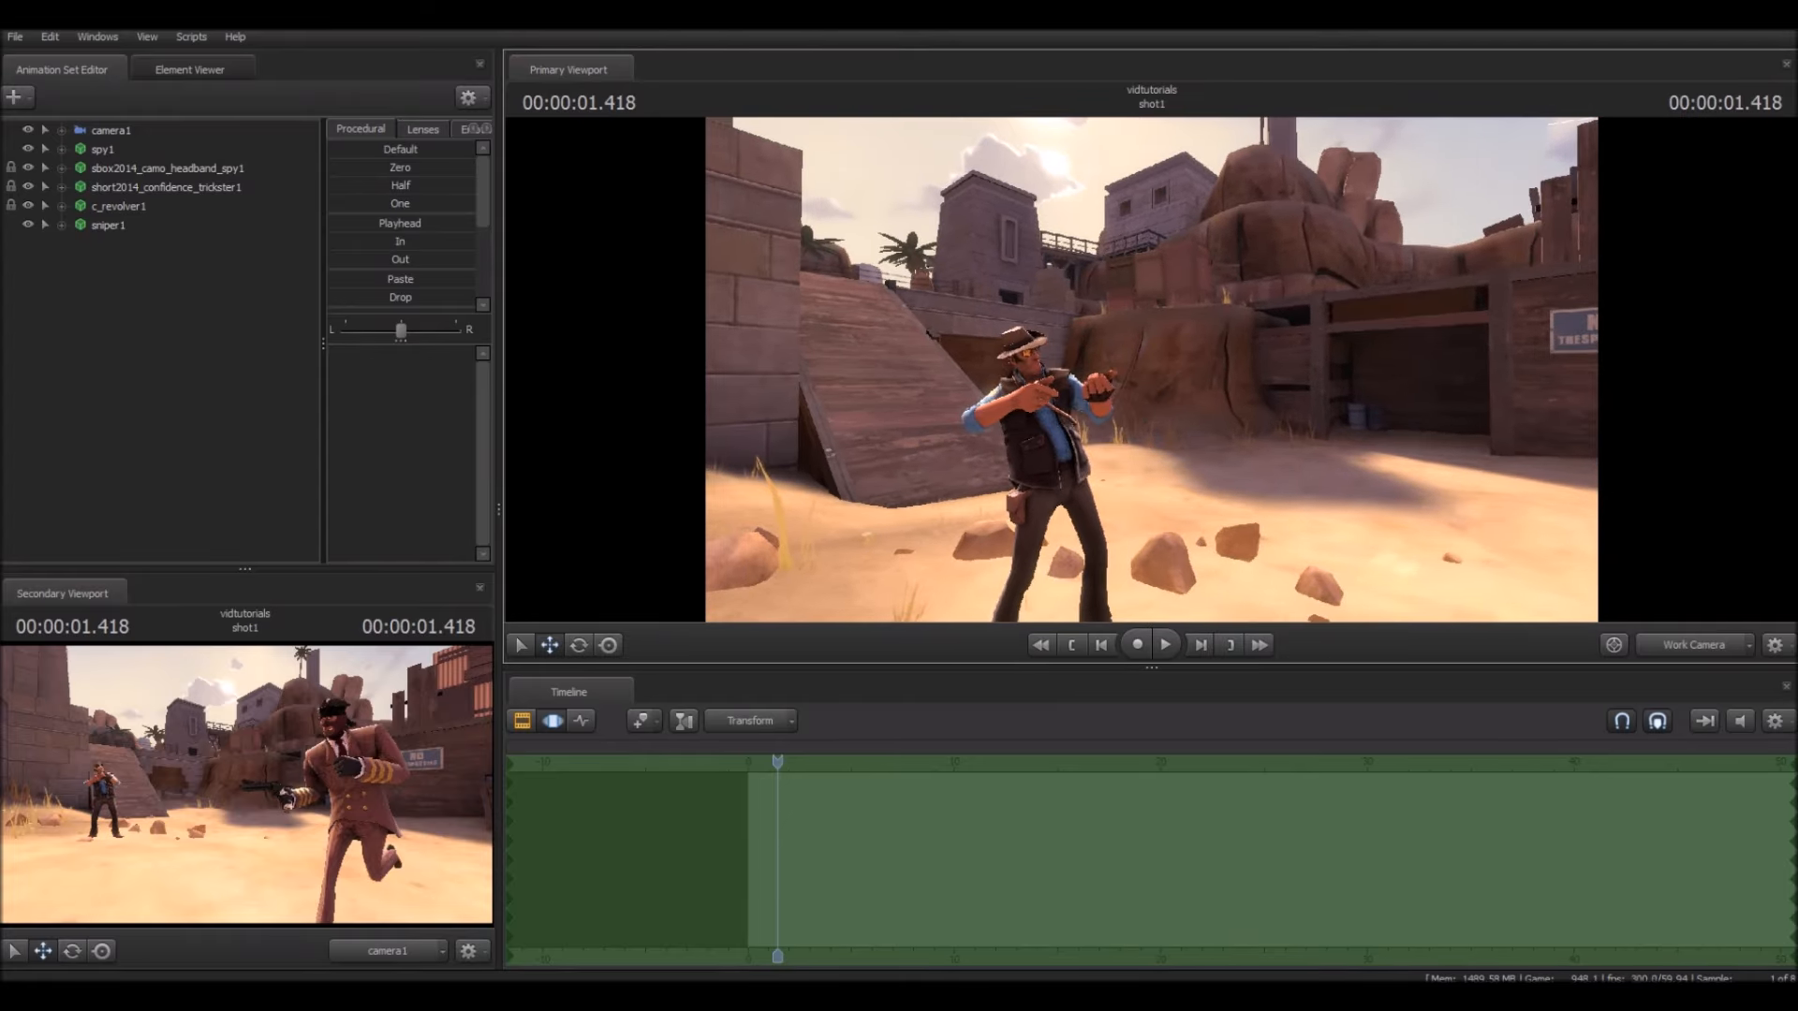
pyautogui.rightClick(104, 225)
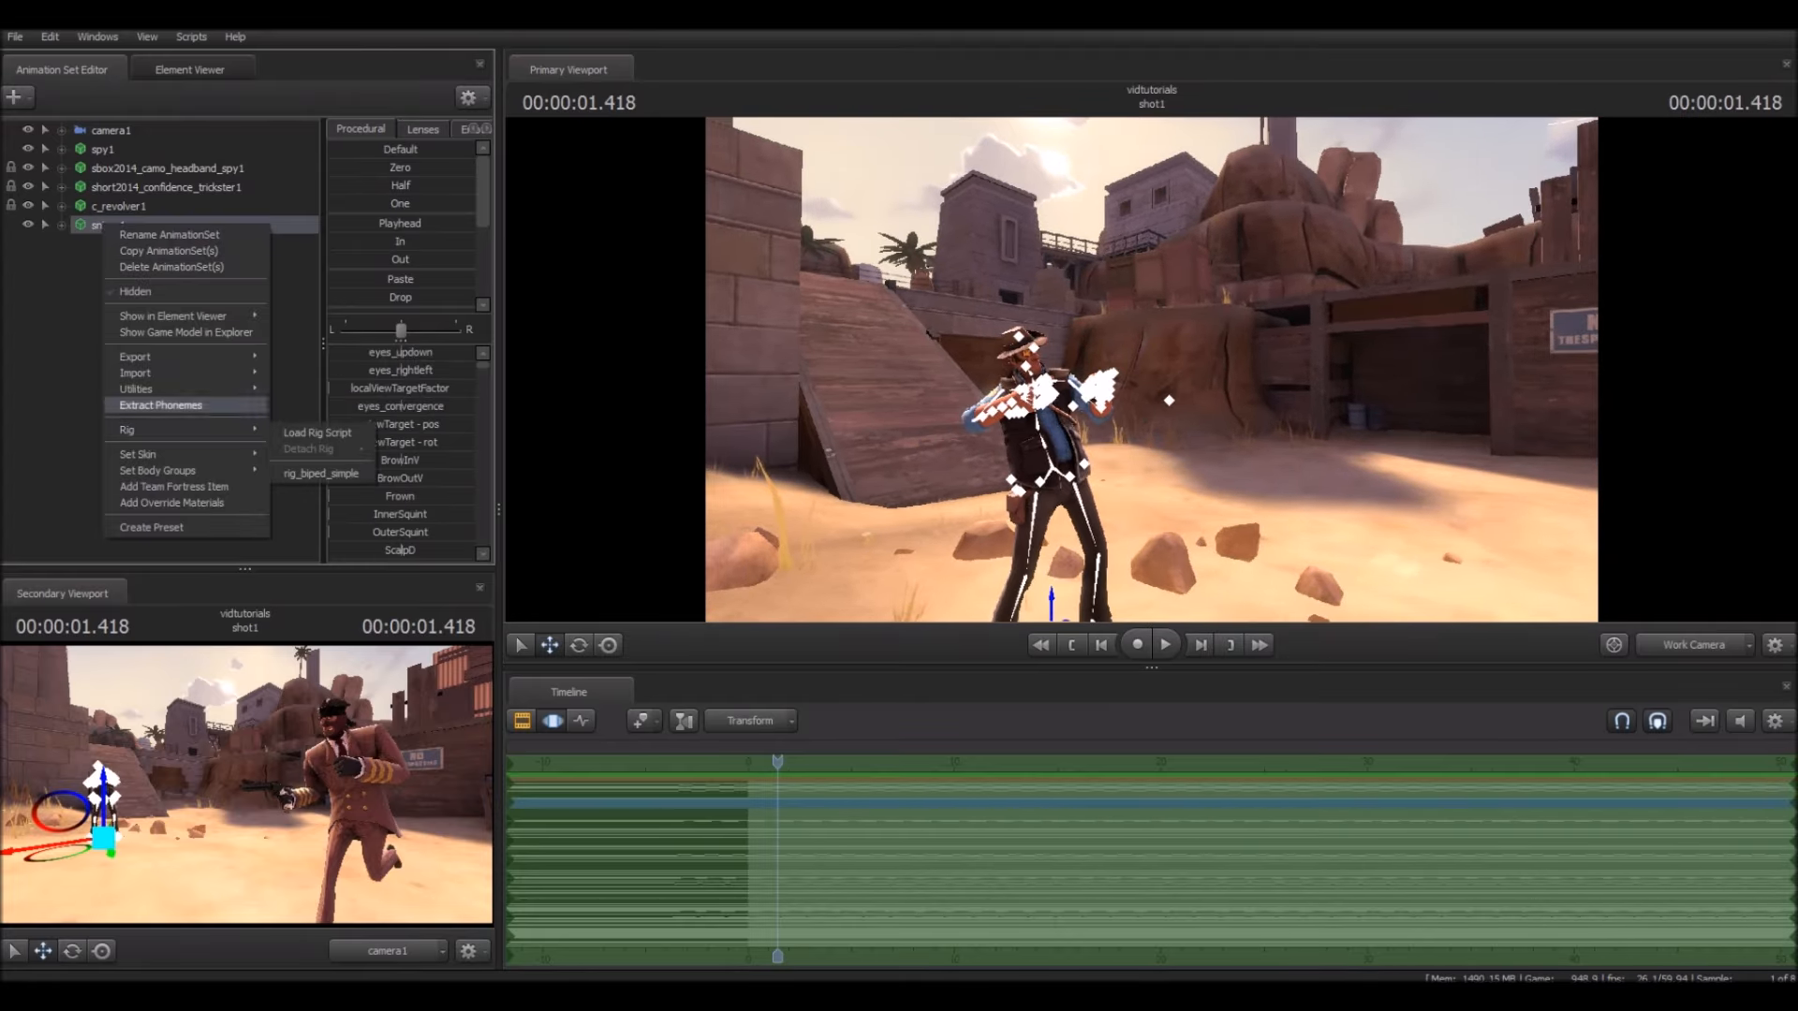
pyautogui.moveTo(150, 372)
pyautogui.click(67, 440)
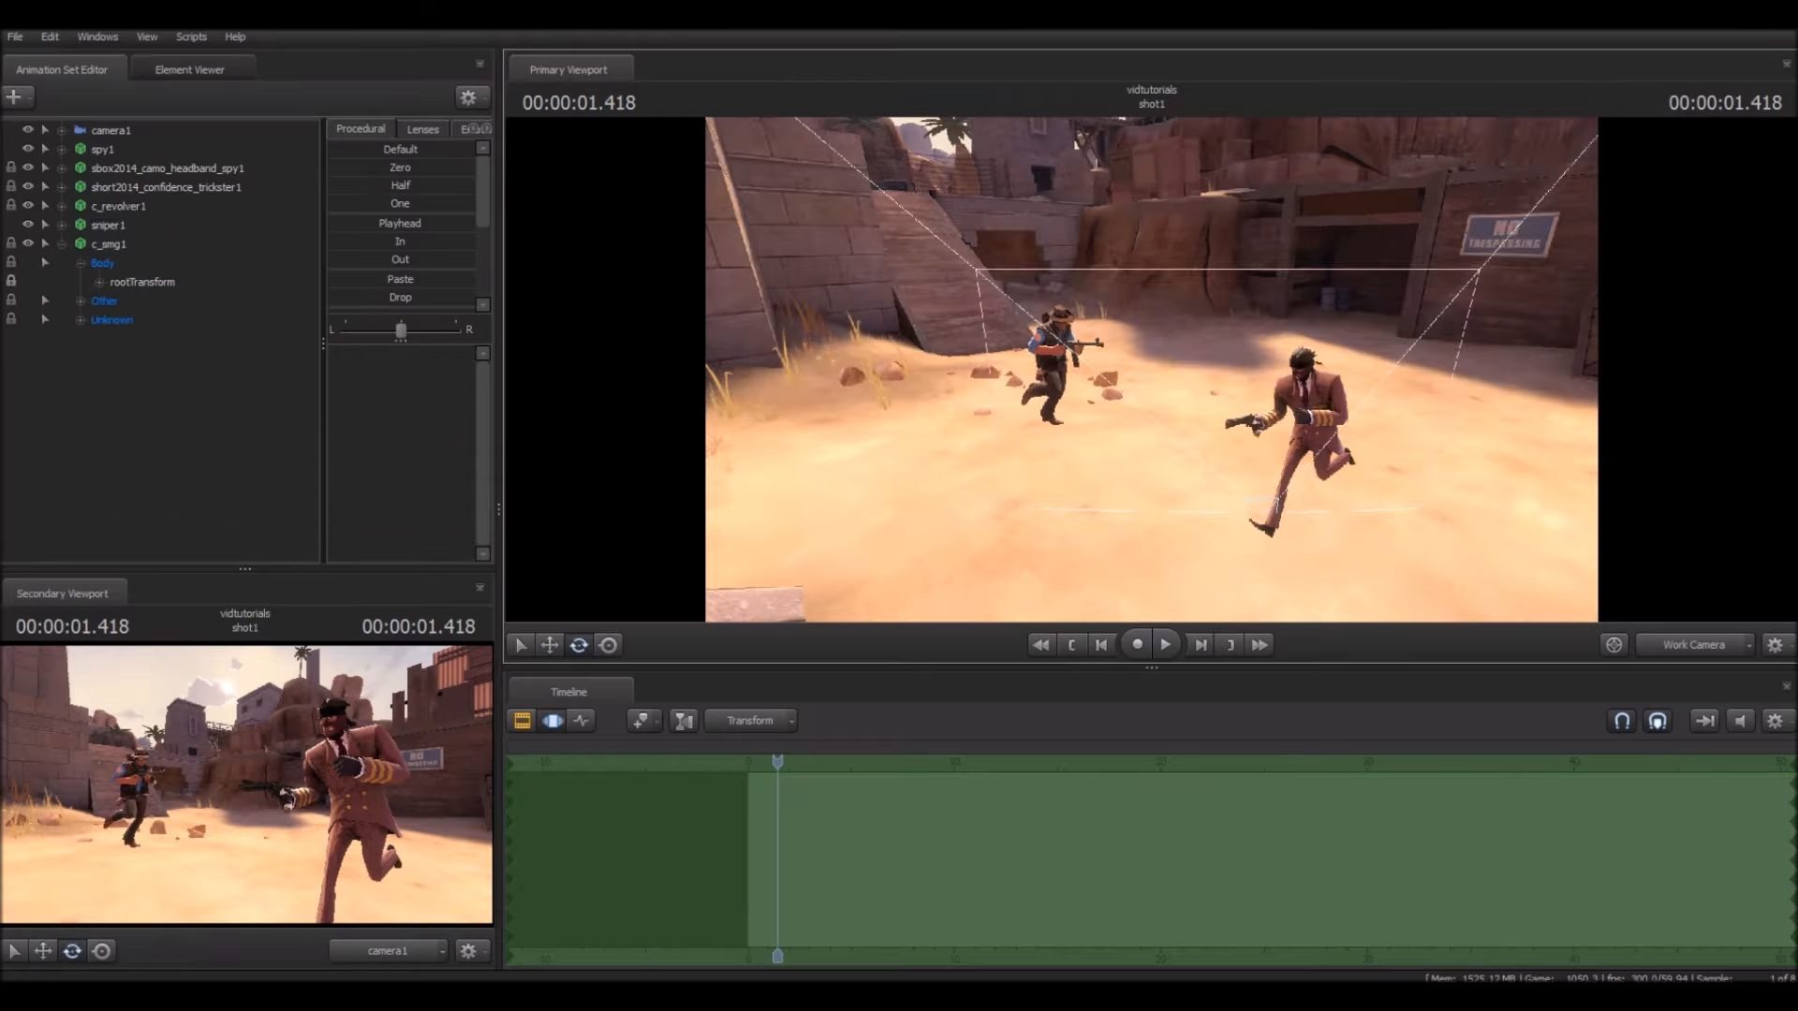
# Step: Examine the running sniper with the SMG and the running spy from several angles
pyautogui.press('w')
pyautogui.moveTo(1152, 370); pyautogui.dragTo(1240, 360)
pyautogui.press('d')
pyautogui.press('a')
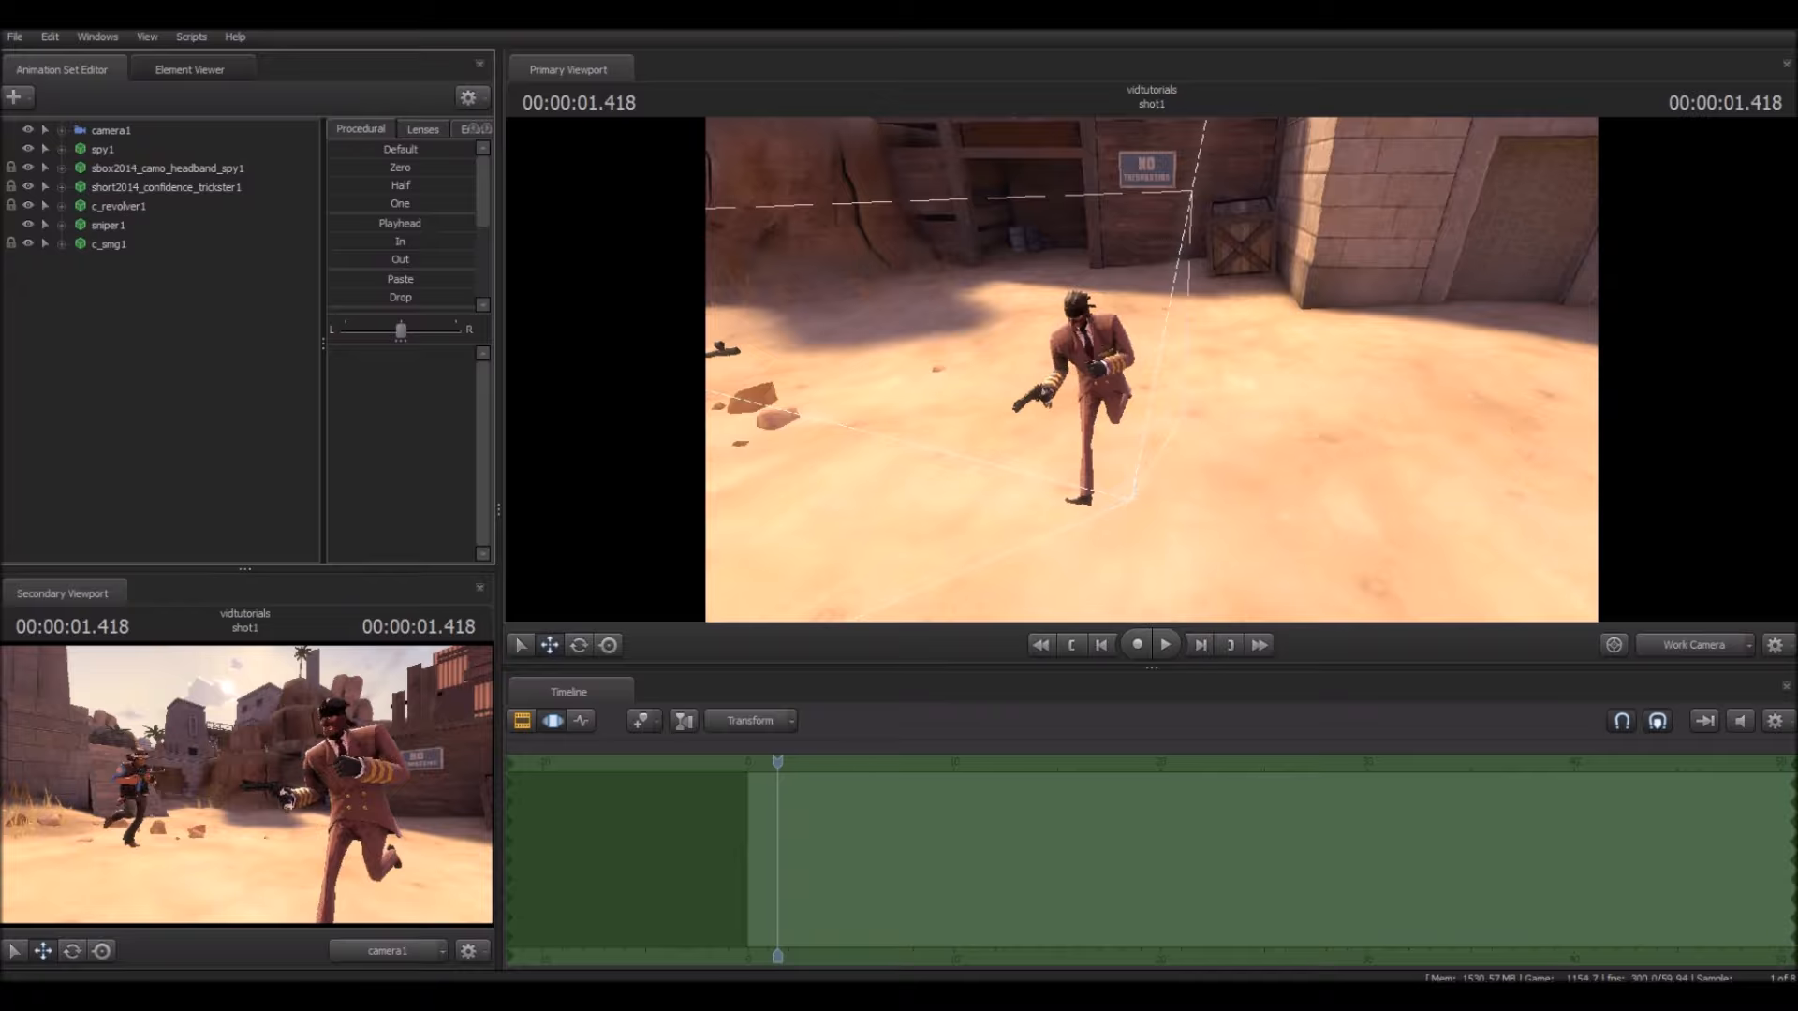
pyautogui.moveTo(1151, 370); pyautogui.dragTo(955, 323)
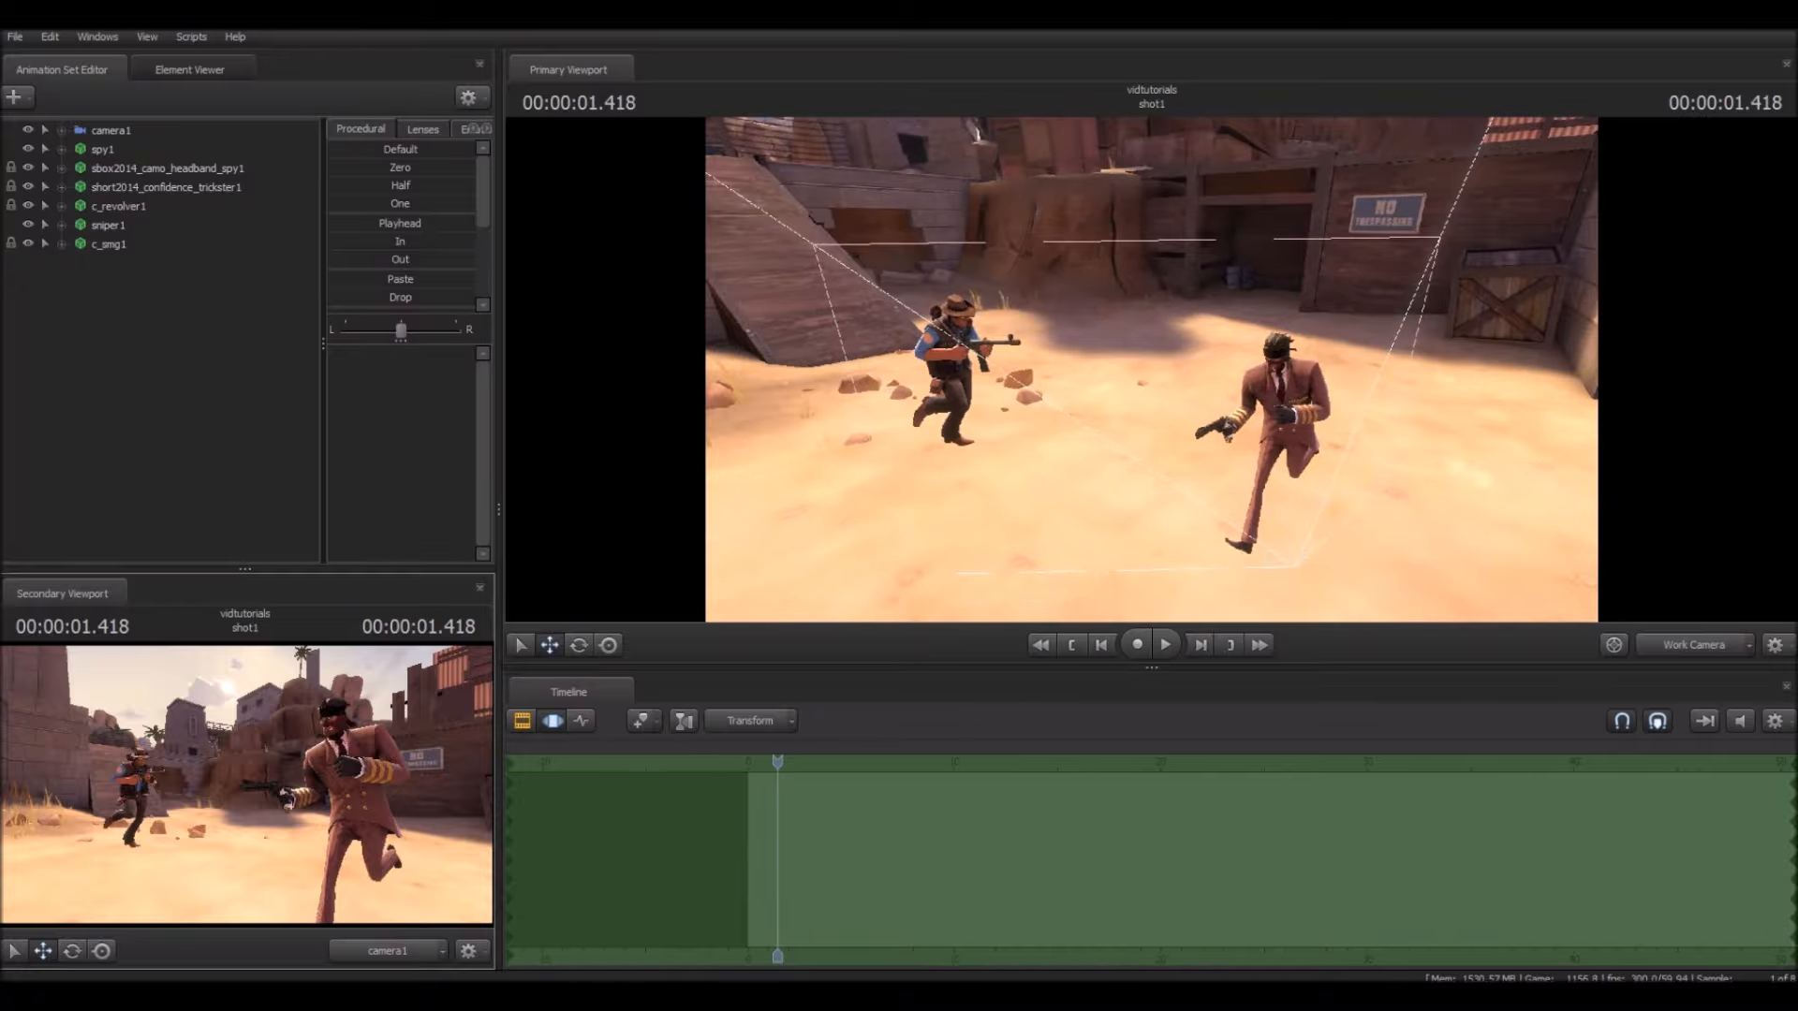
pyautogui.press('w')
pyautogui.moveTo(1152, 370); pyautogui.dragTo(1194, 370)
pyautogui.press('a')
pyautogui.press('w')
pyautogui.press('s')
pyautogui.moveTo(1152, 370); pyautogui.dragTo(1077, 351)
# Step: Start a new particle system animation set and load muzzle_flash.pcf as its definition file
pyautogui.rightClick(56, 284)
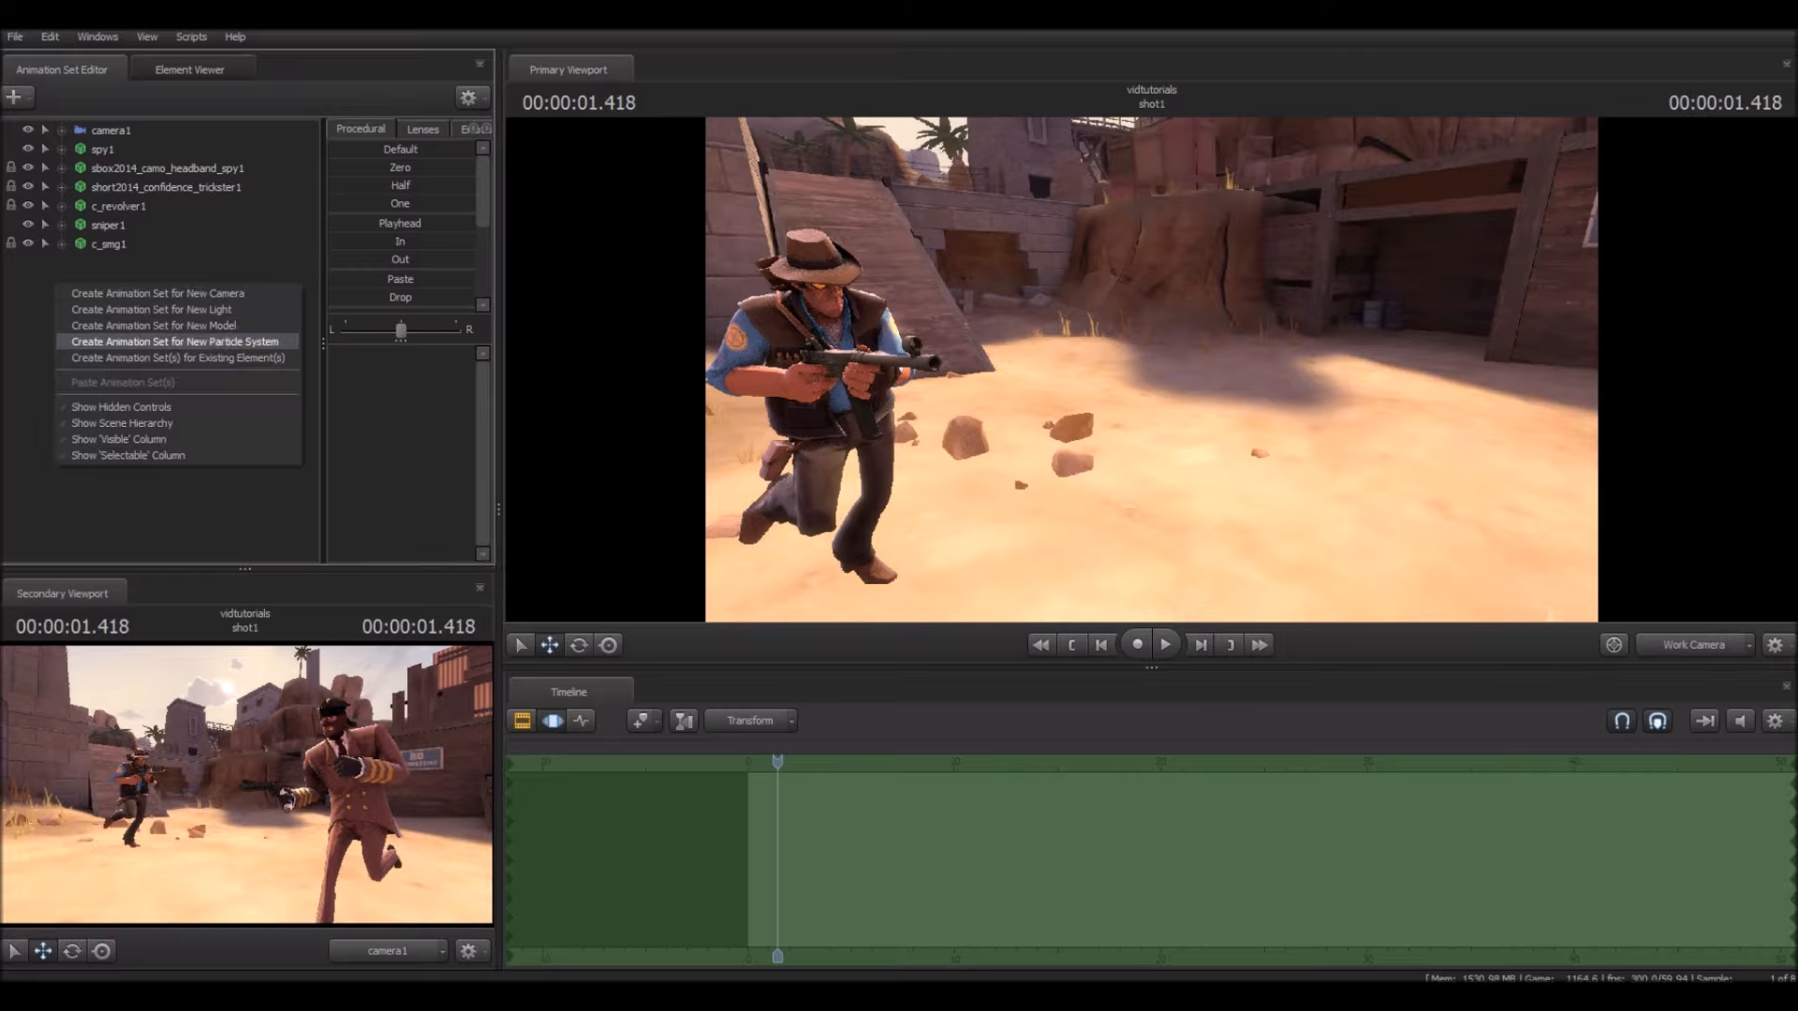
pyautogui.click(169, 356)
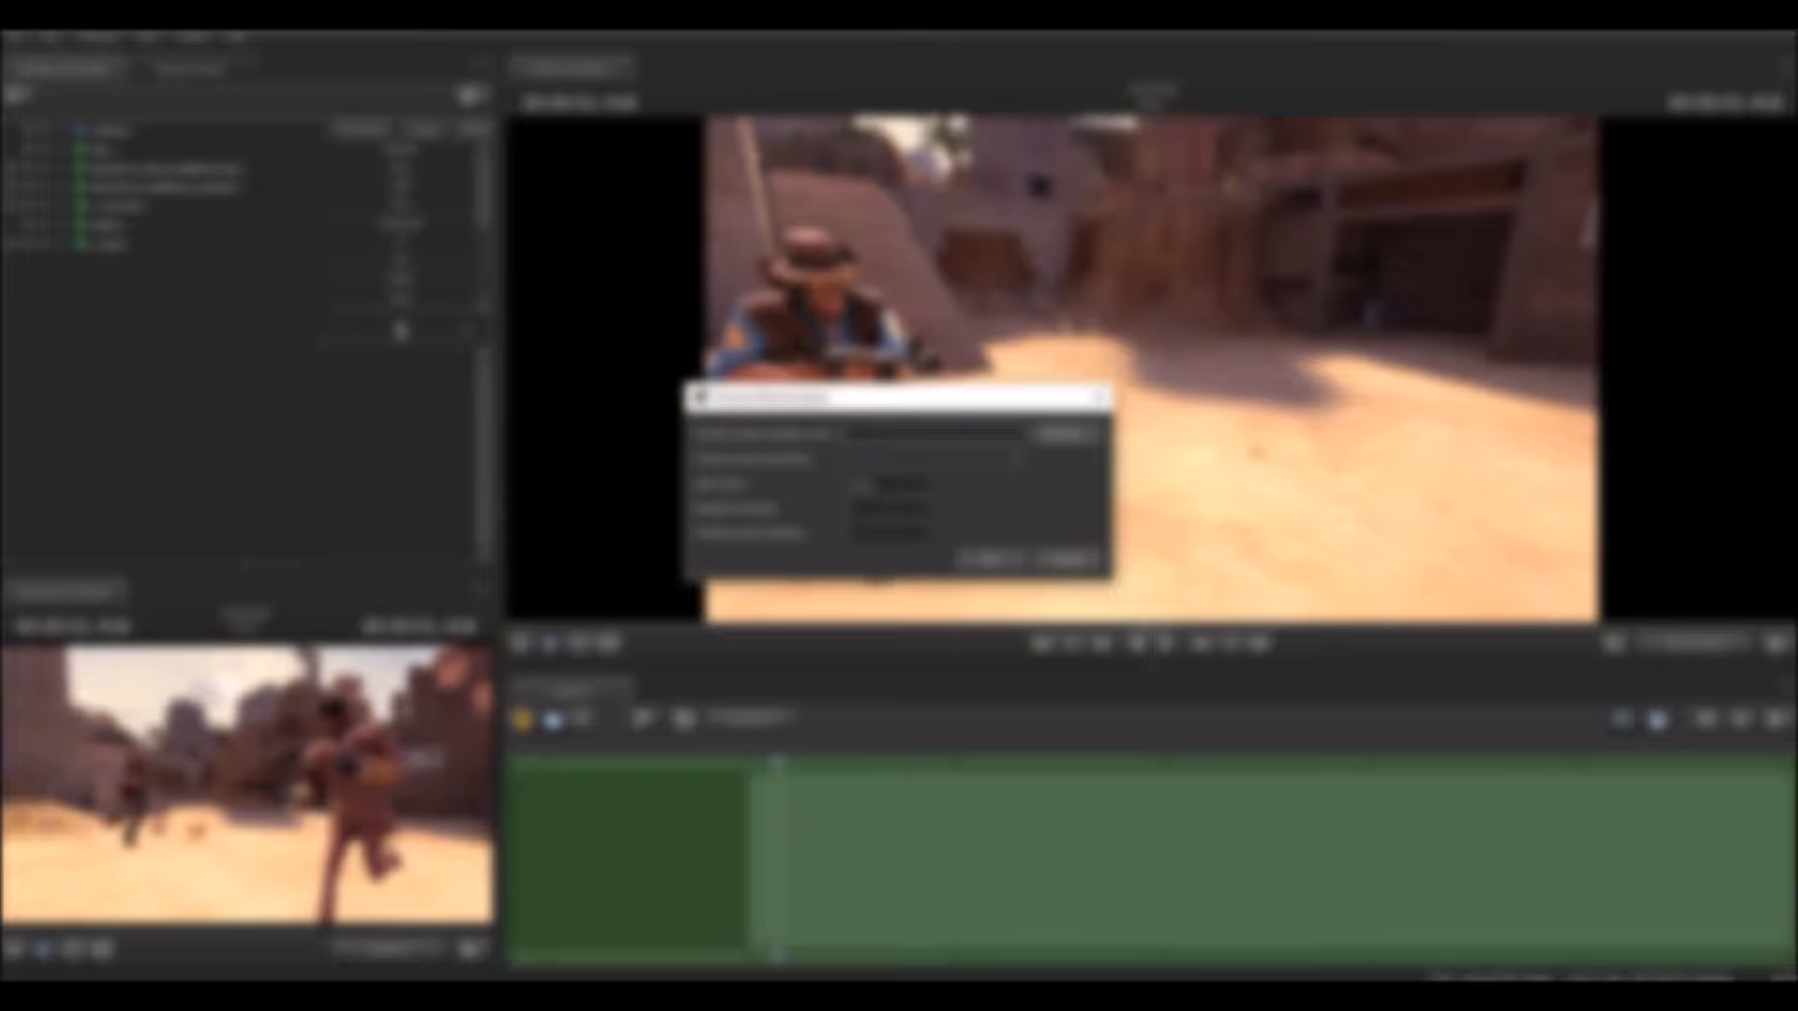
pyautogui.click(1064, 433)
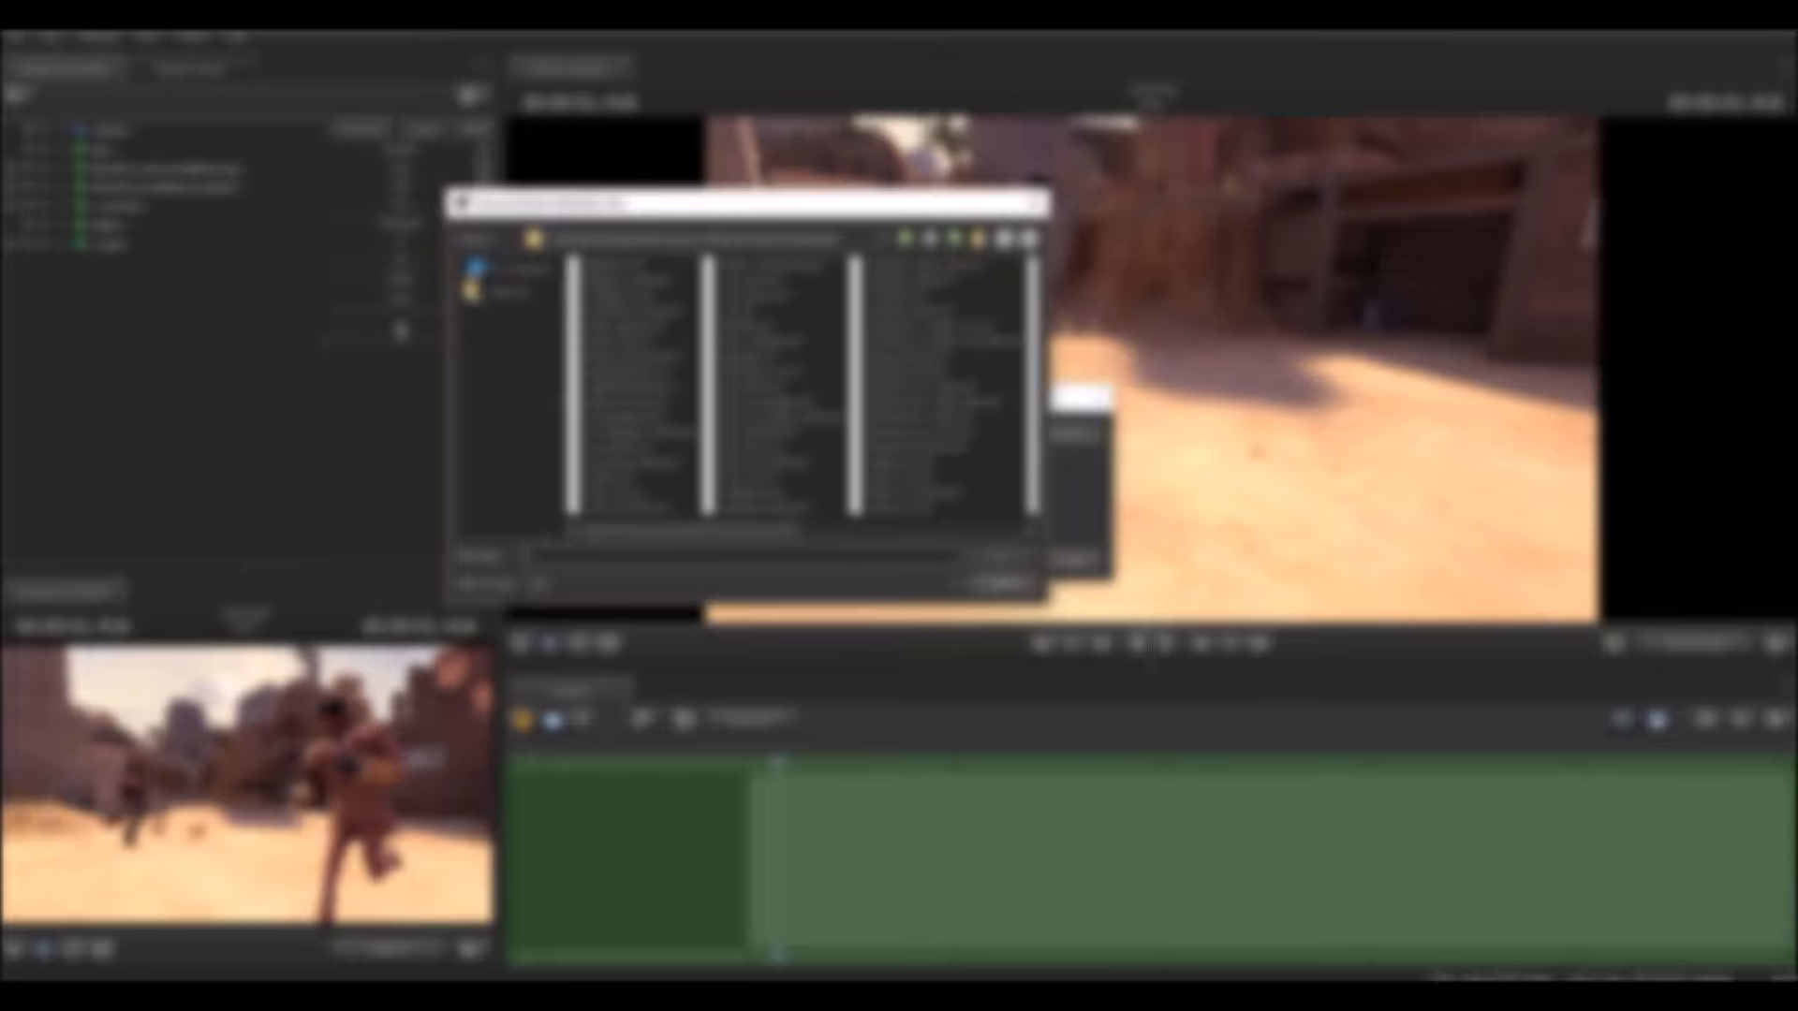
pyautogui.click(918, 447)
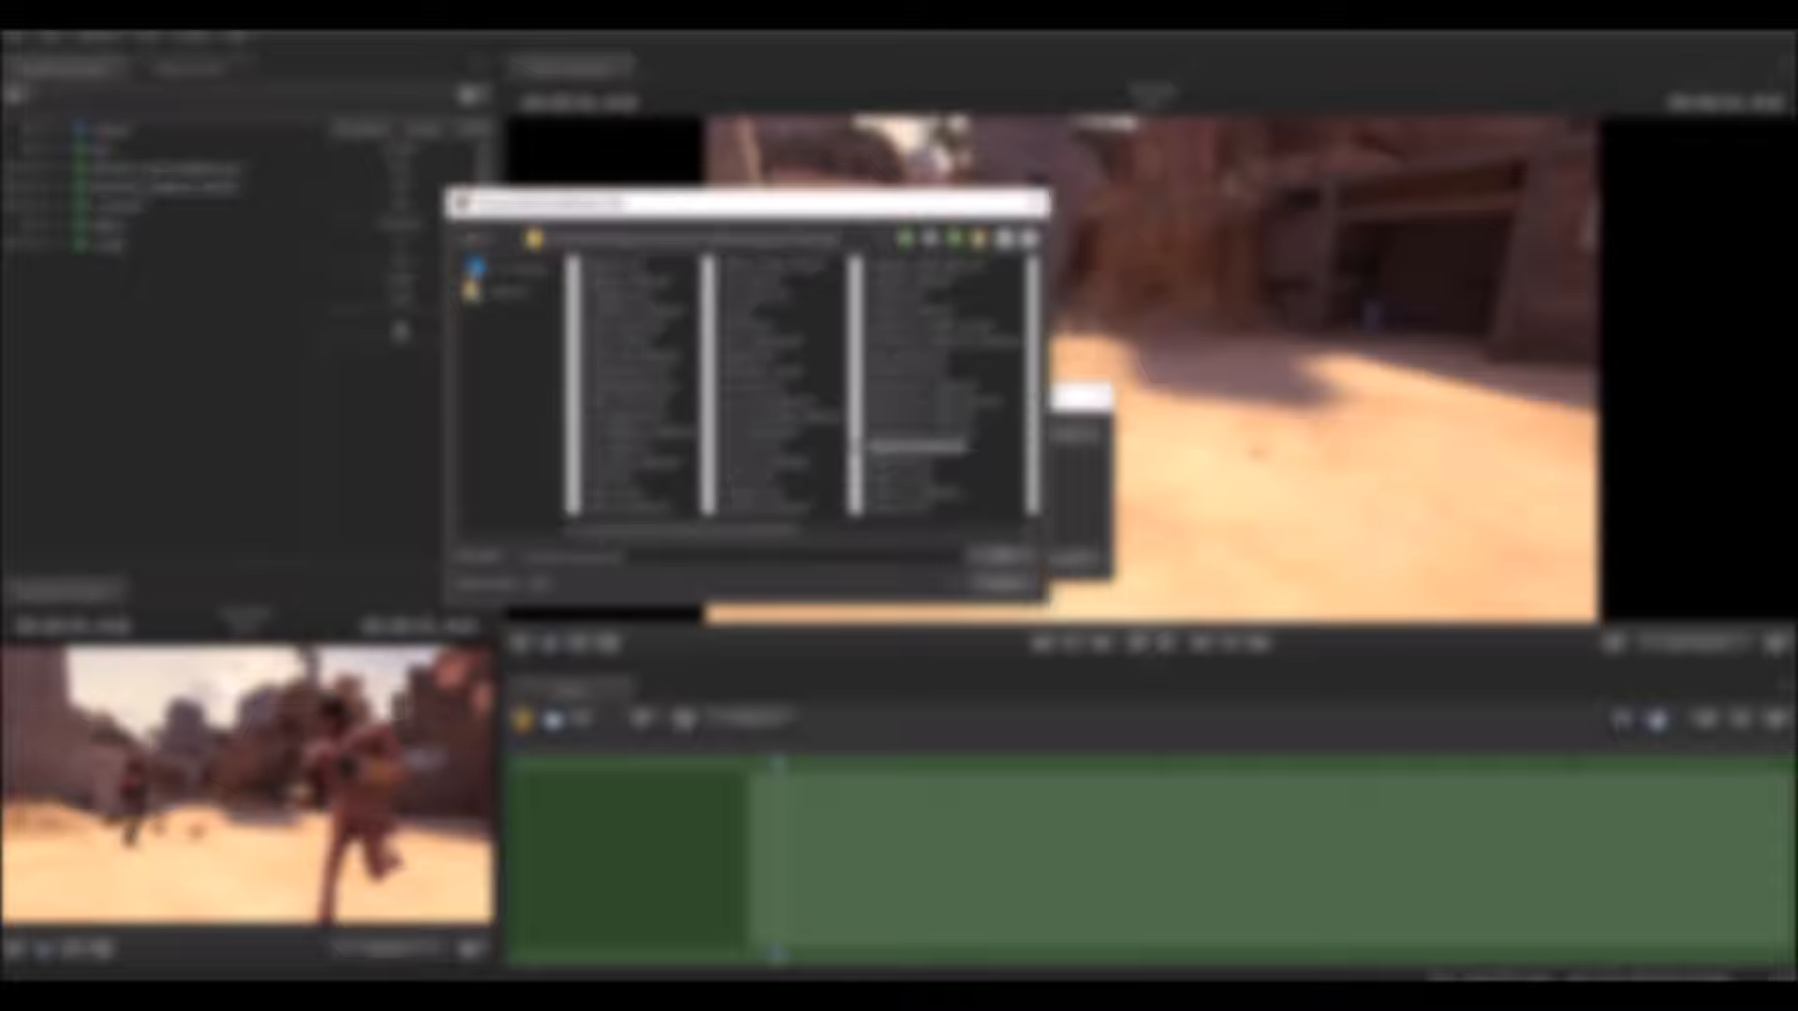
pyautogui.moveTo(712, 531); pyautogui.dragTo(946, 531)
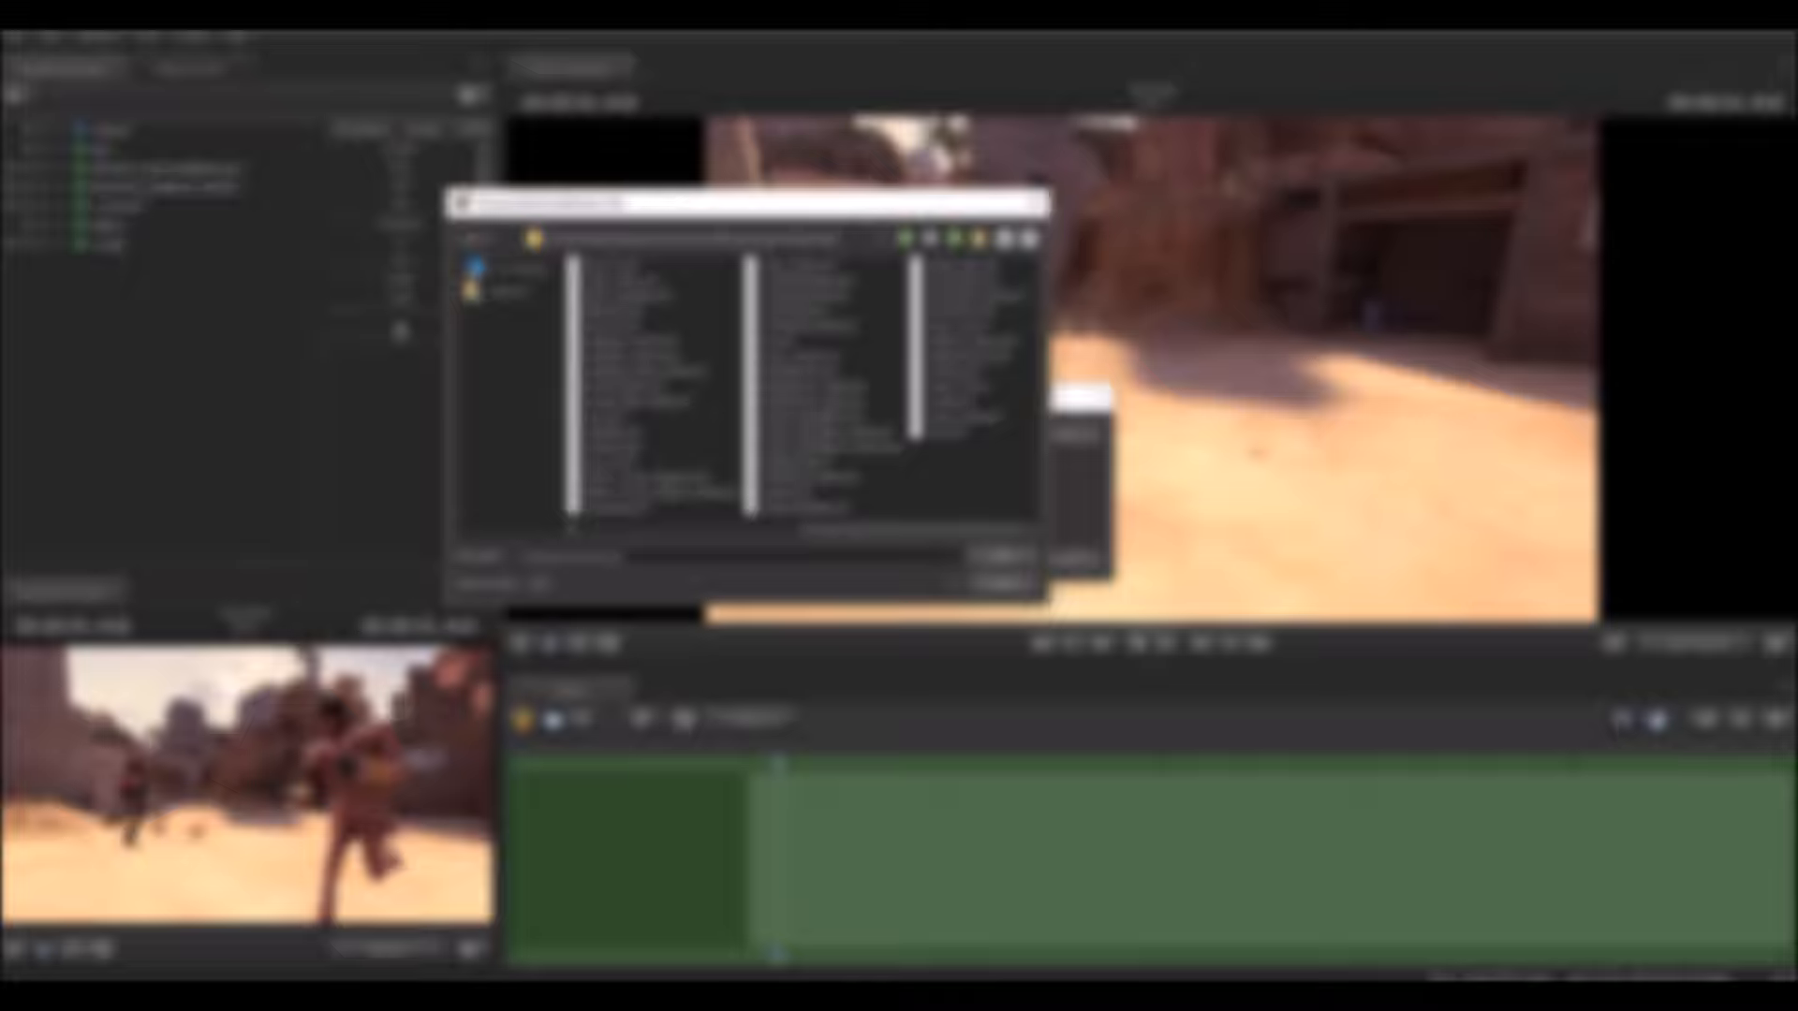
pyautogui.scroll(1, 749, 389)
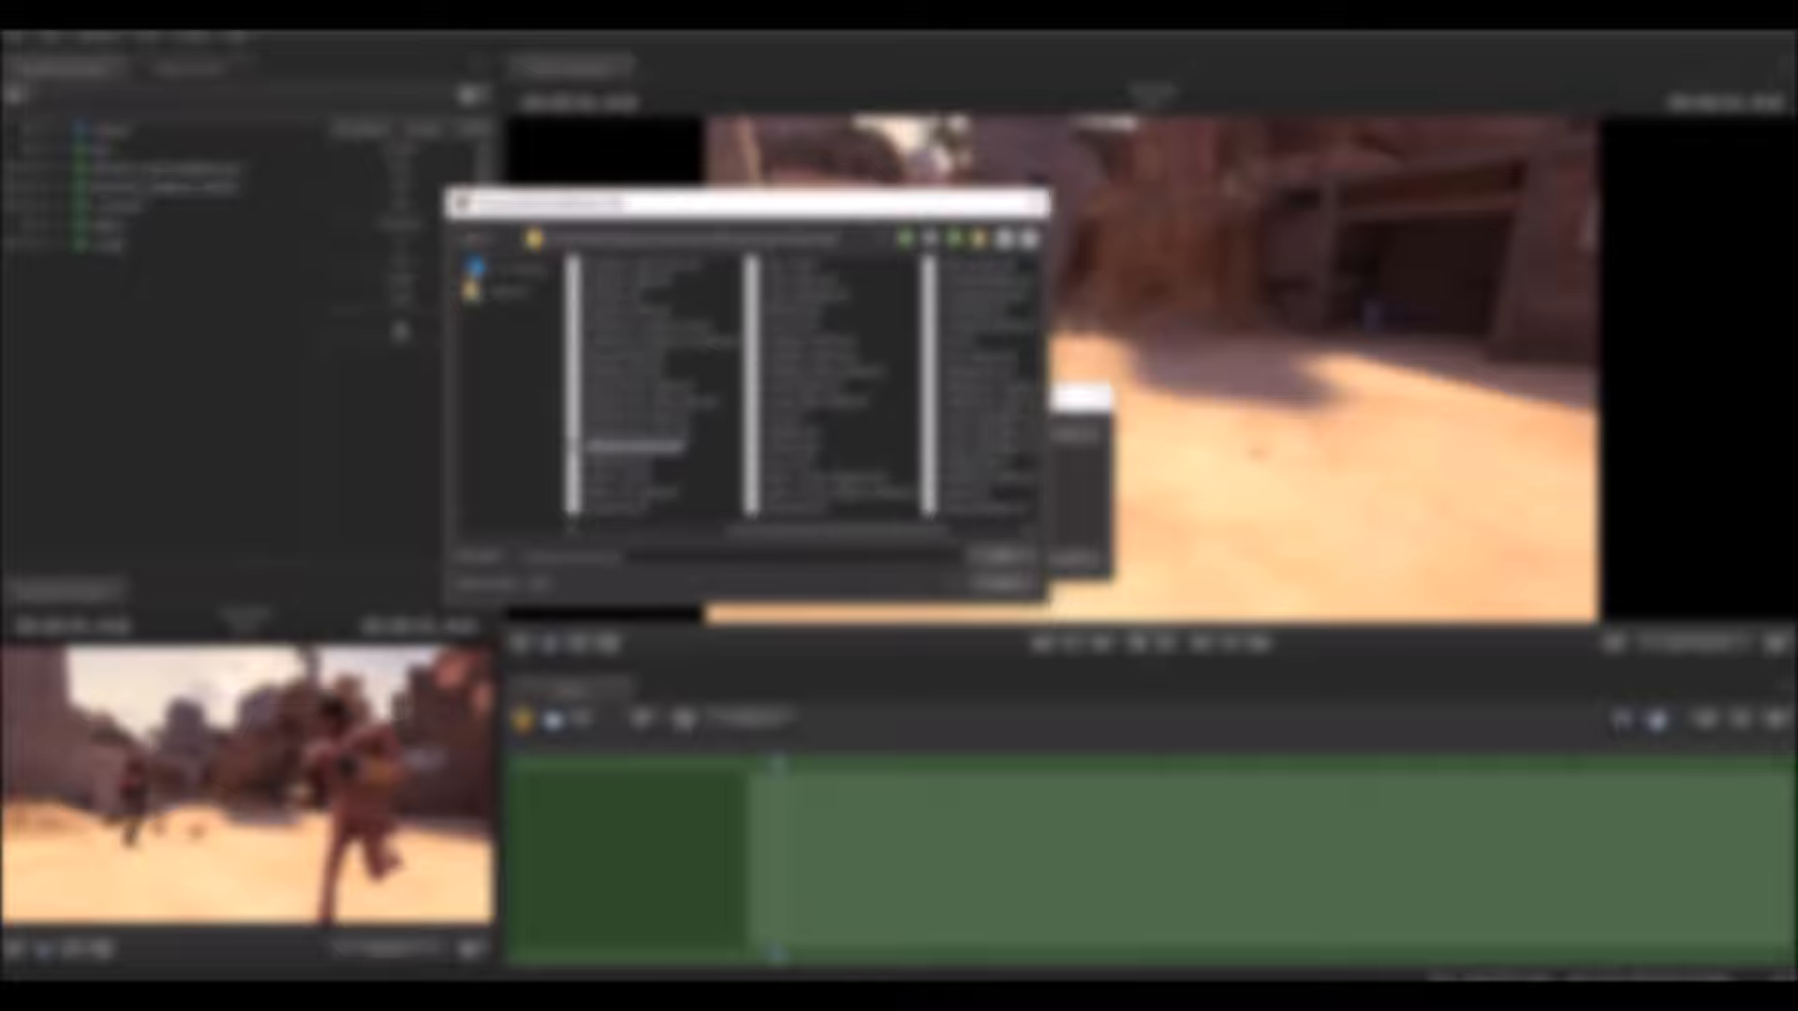
pyautogui.click(804, 386)
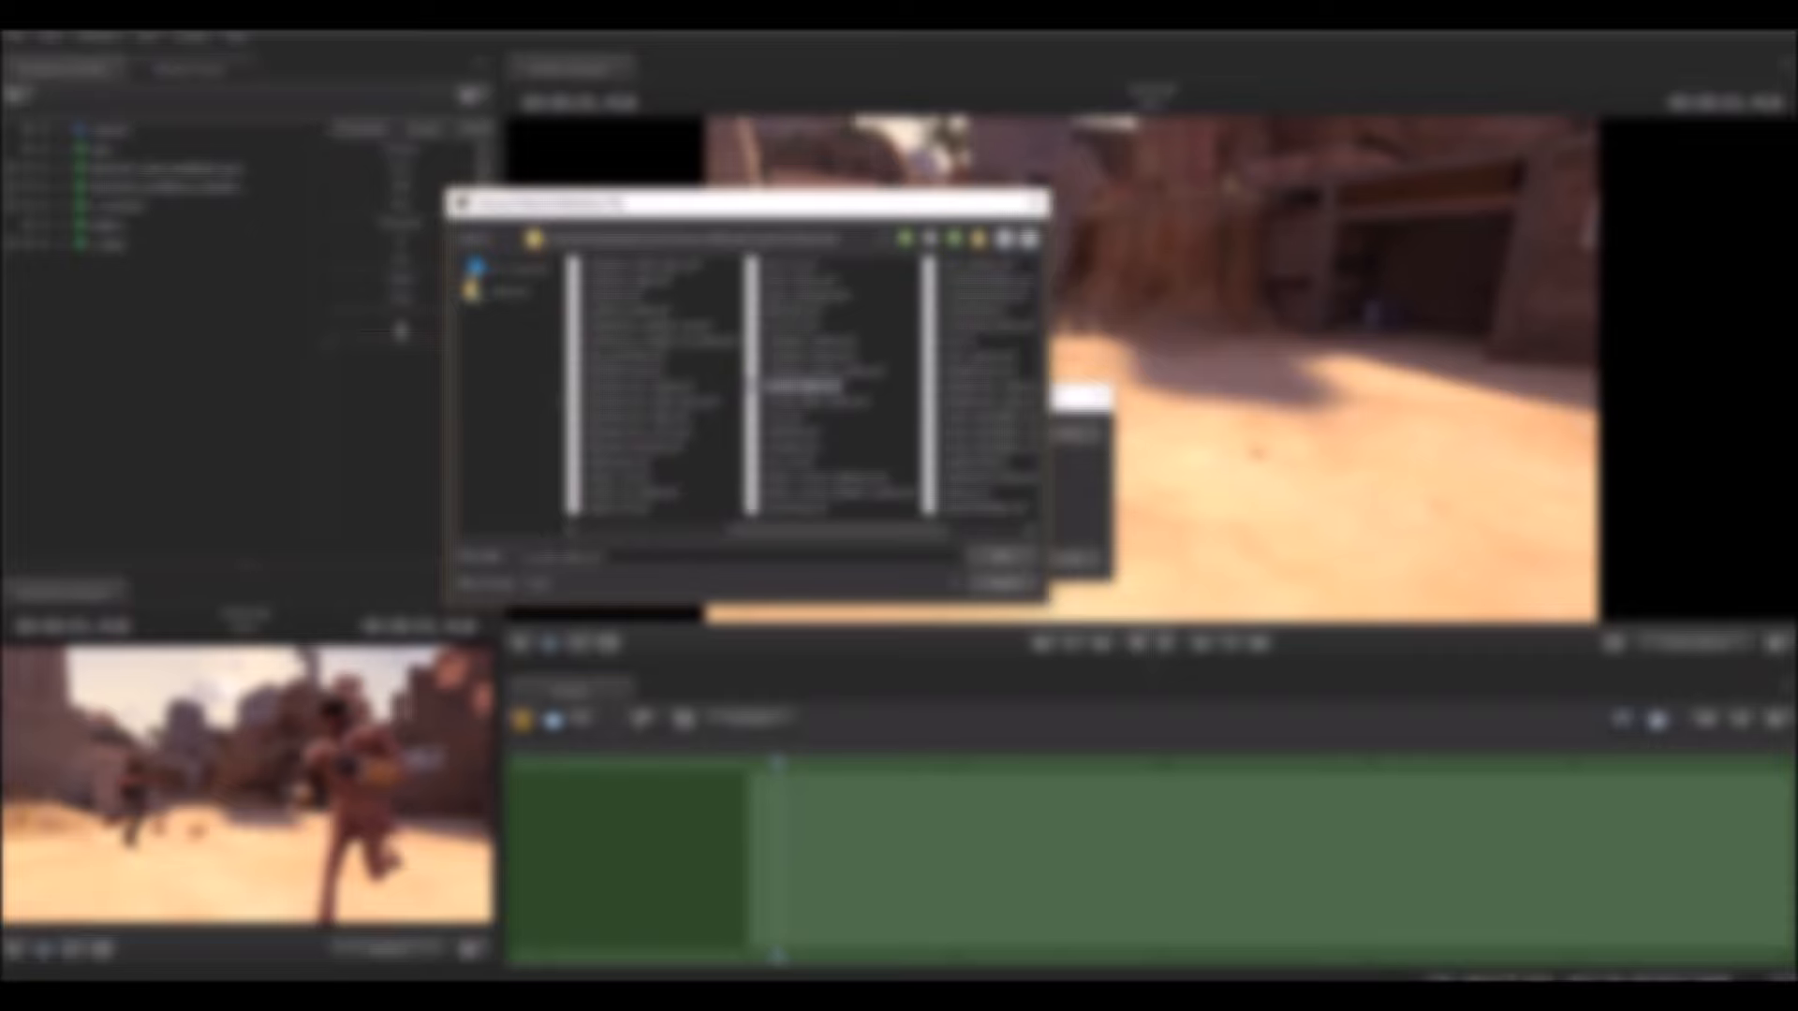
pyautogui.press('Return')
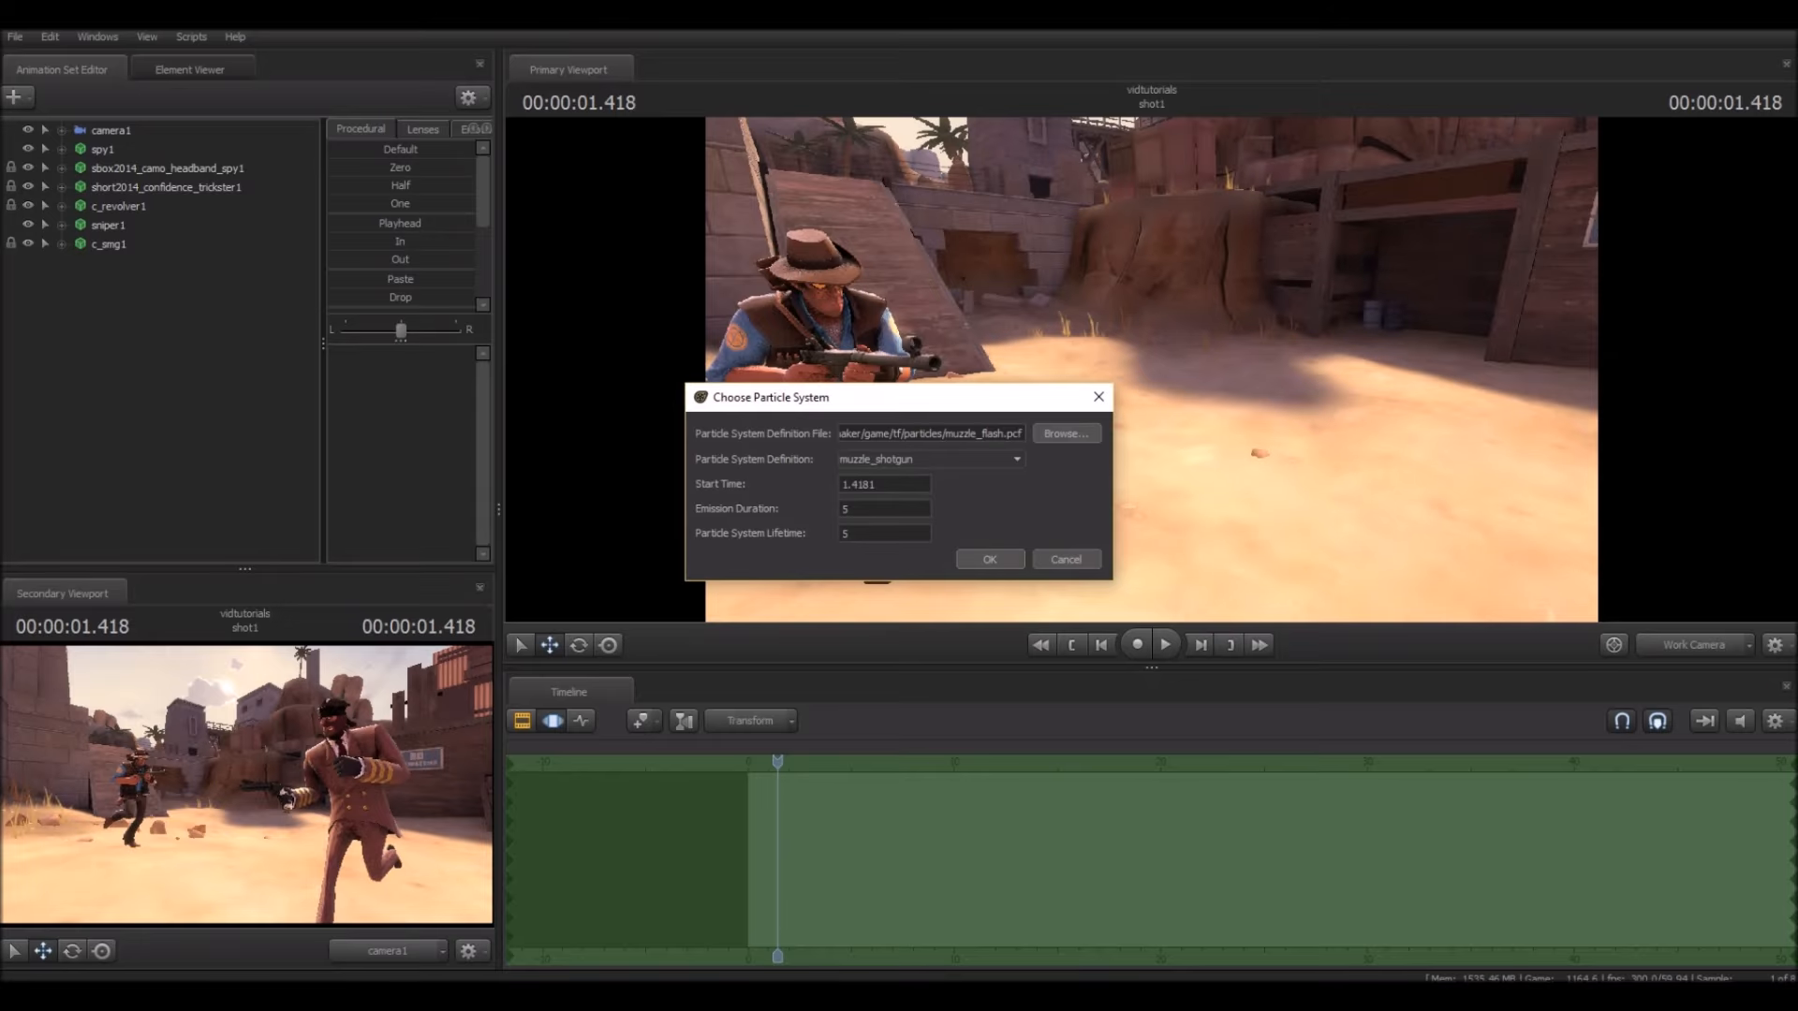
# Step: Create the particle system from the muzzle_smg definition with emission duration and particle system lifetime both set to 99
pyautogui.moveTo(879, 484); pyautogui.dragTo(840, 509)
pyautogui.write('99')
pyautogui.press('Tab')
pyautogui.write('99')
pyautogui.click(931, 459)
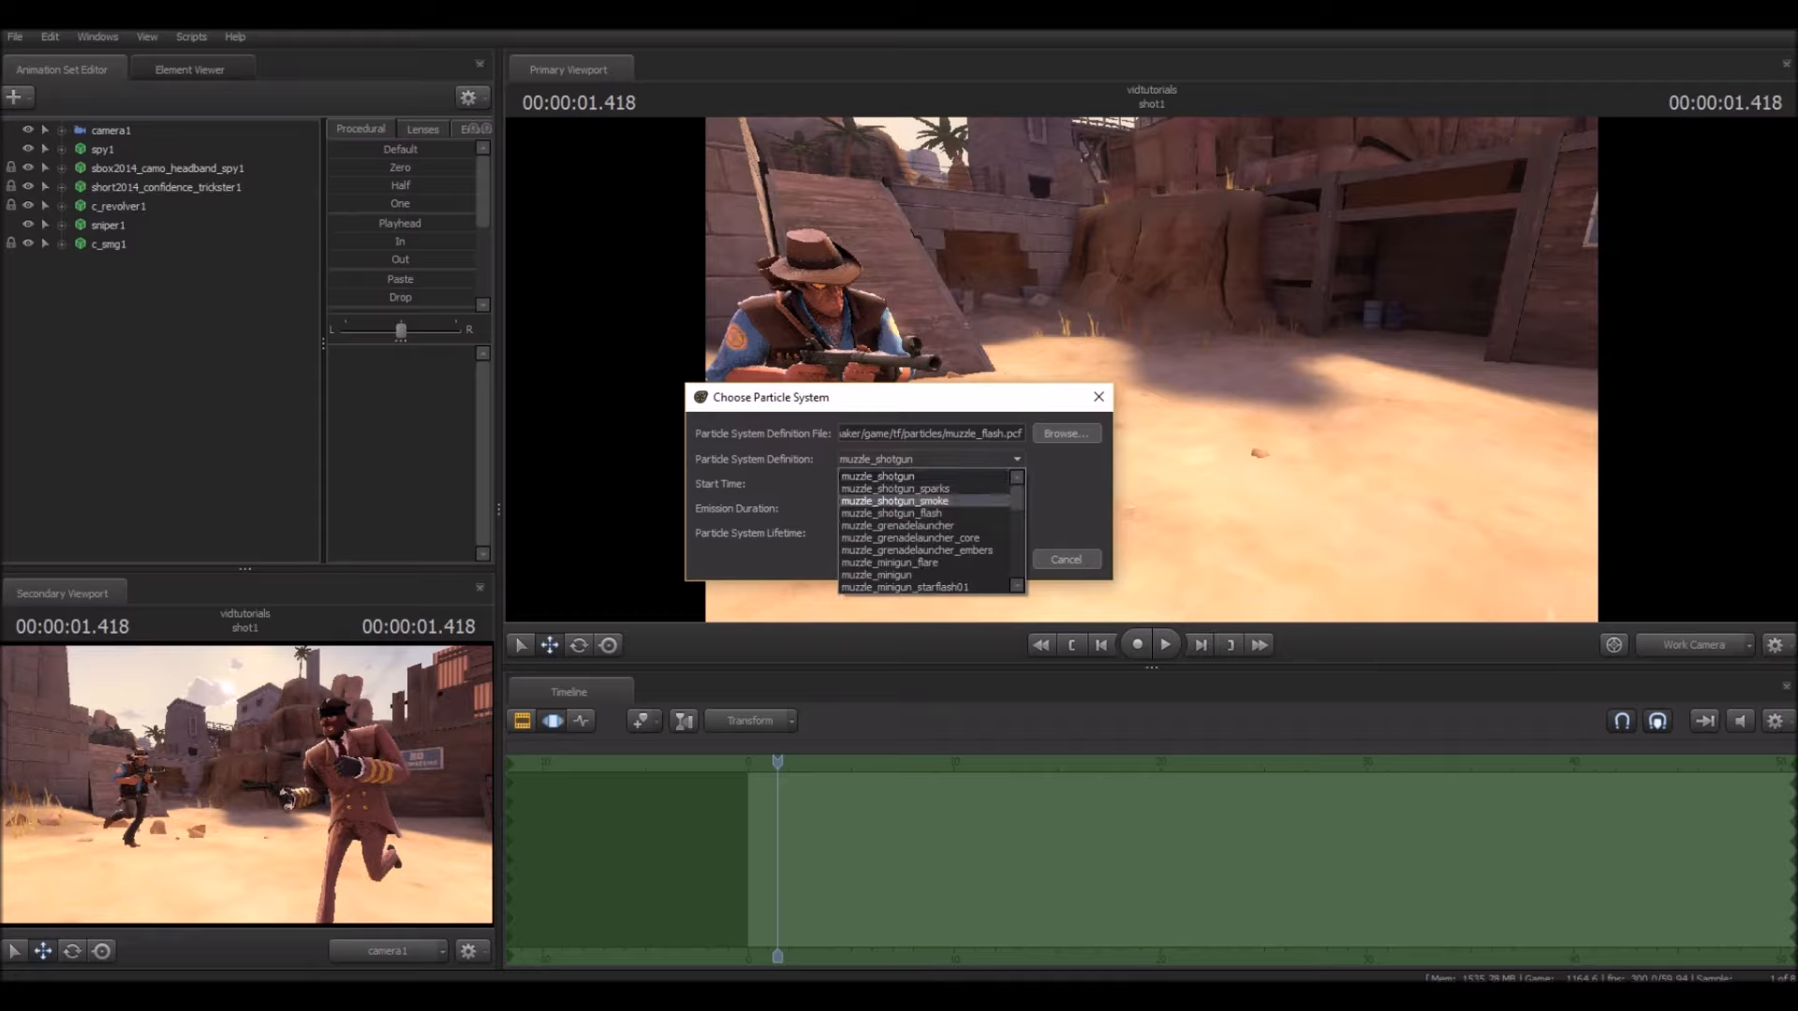
pyautogui.scroll(-4, 923, 505)
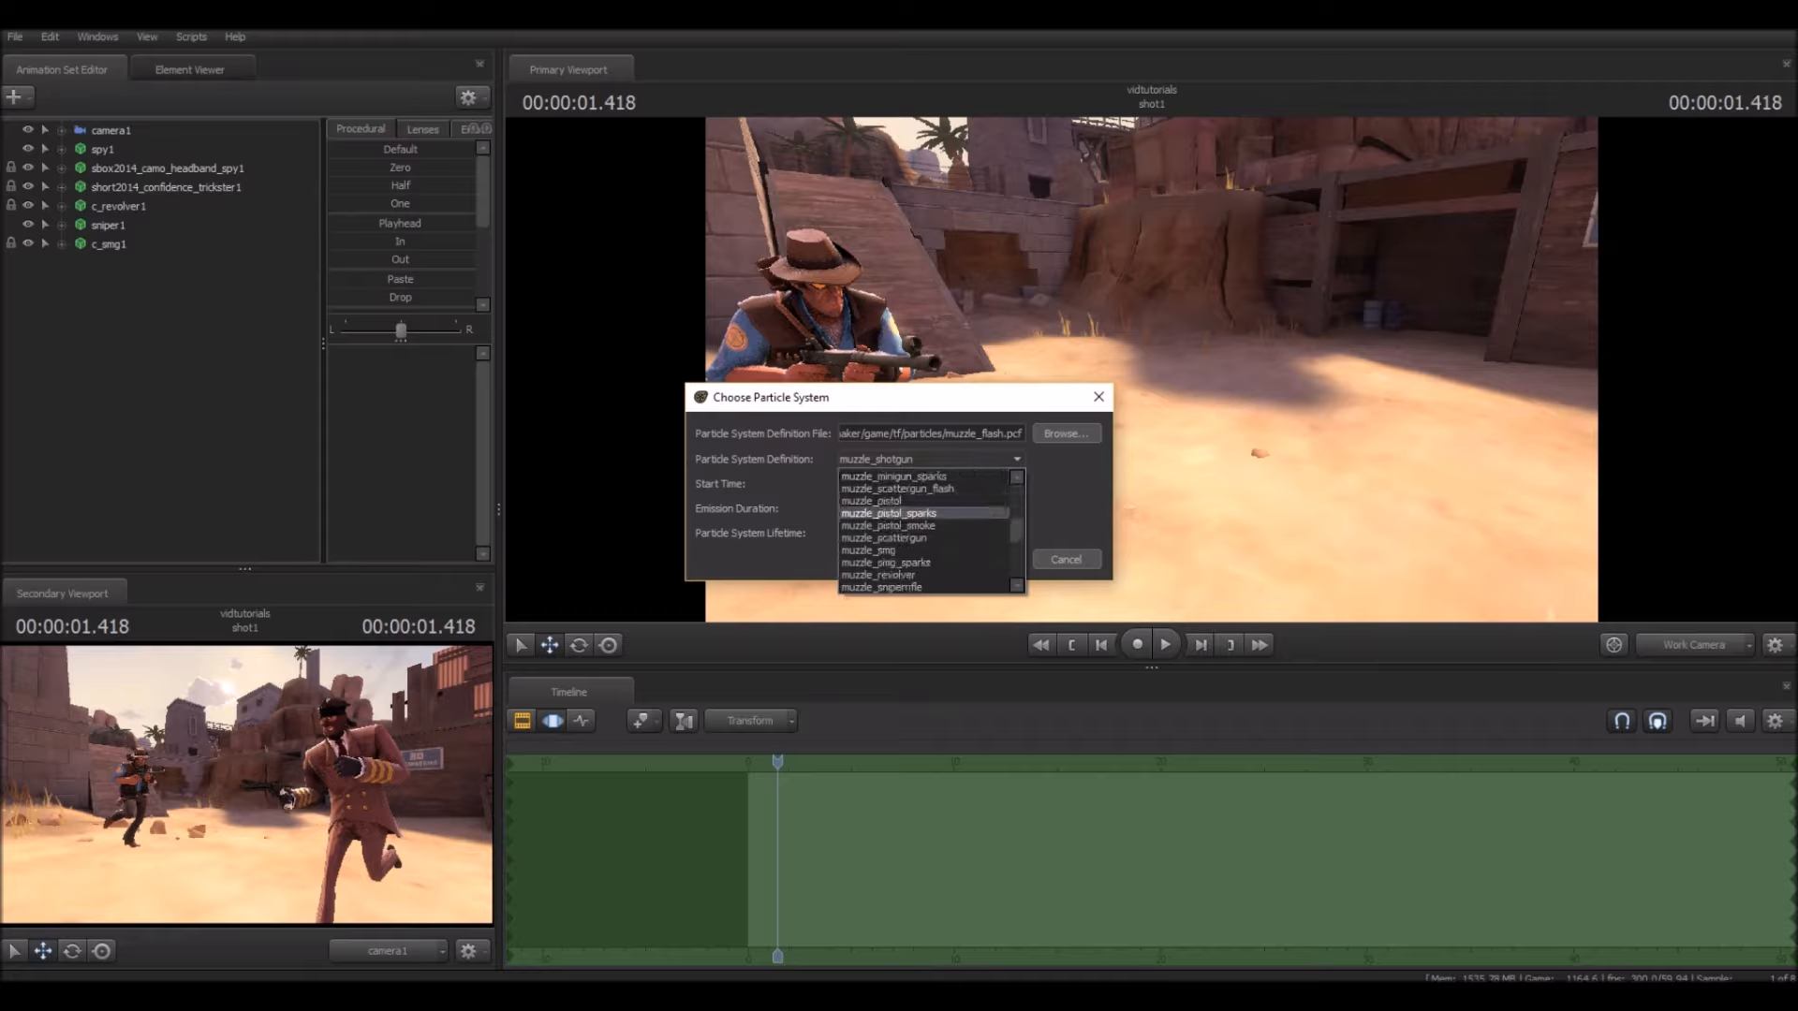
pyautogui.click(880, 551)
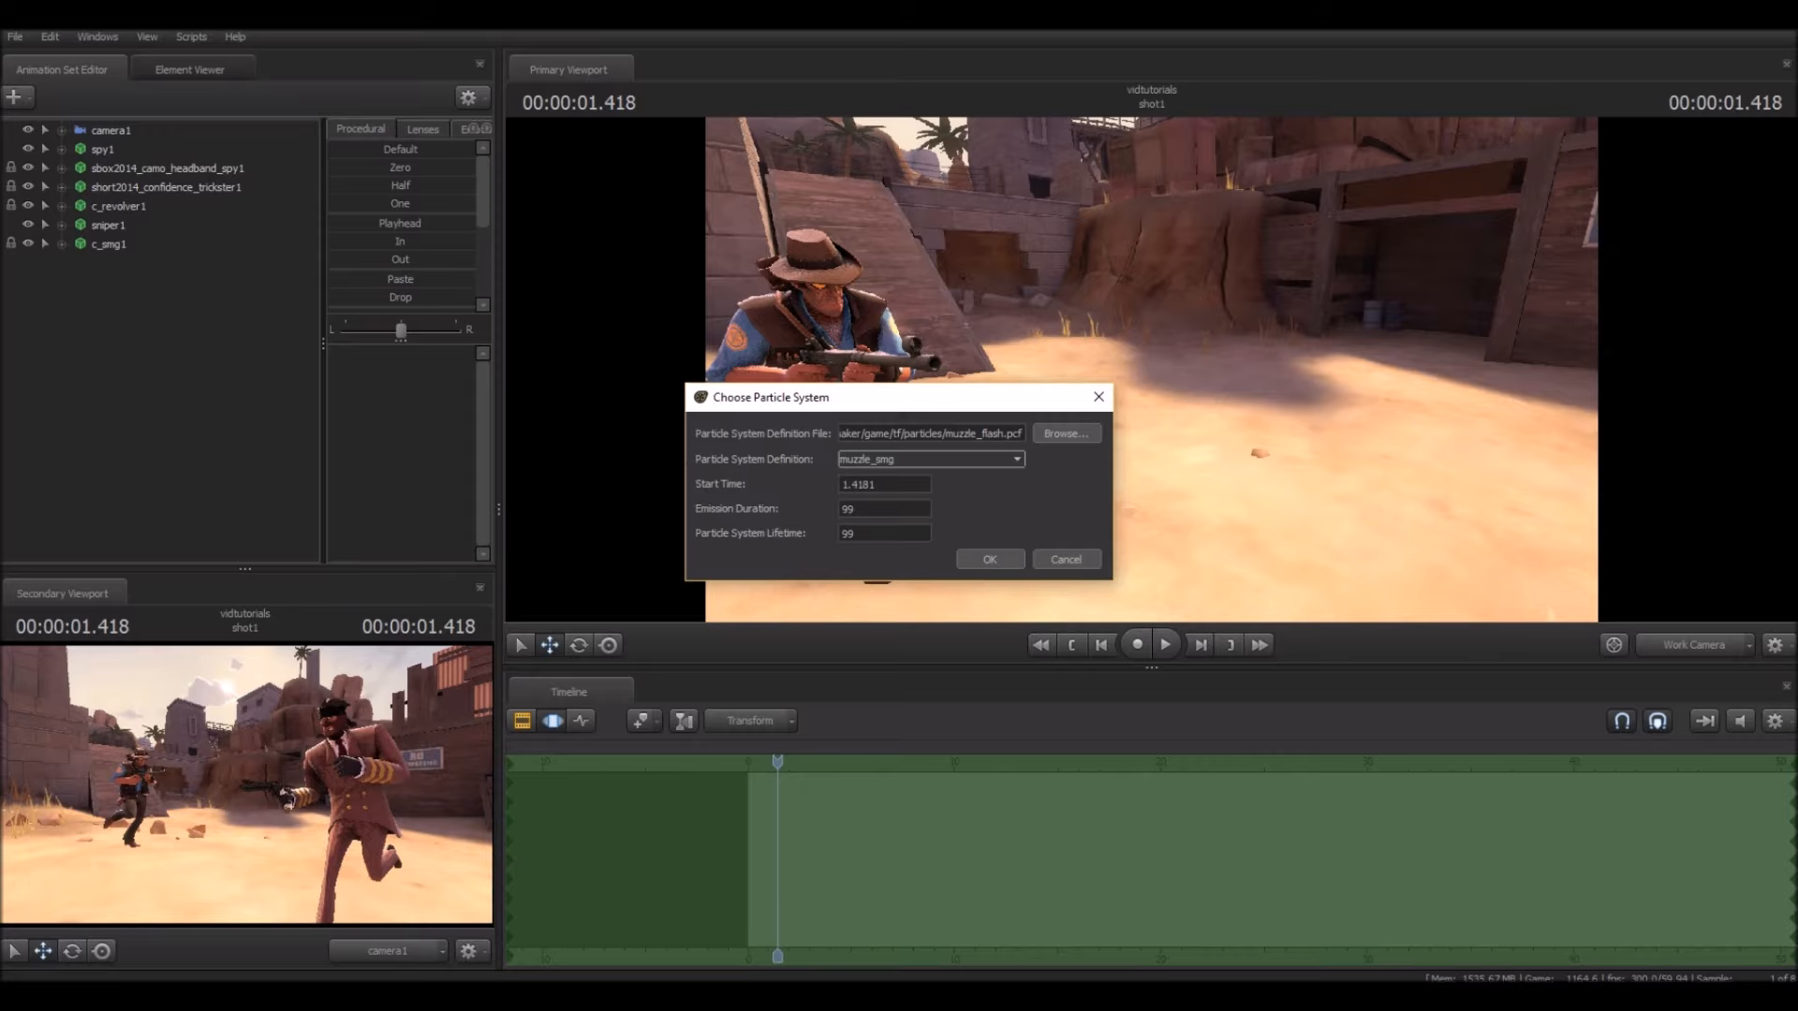
pyautogui.click(990, 559)
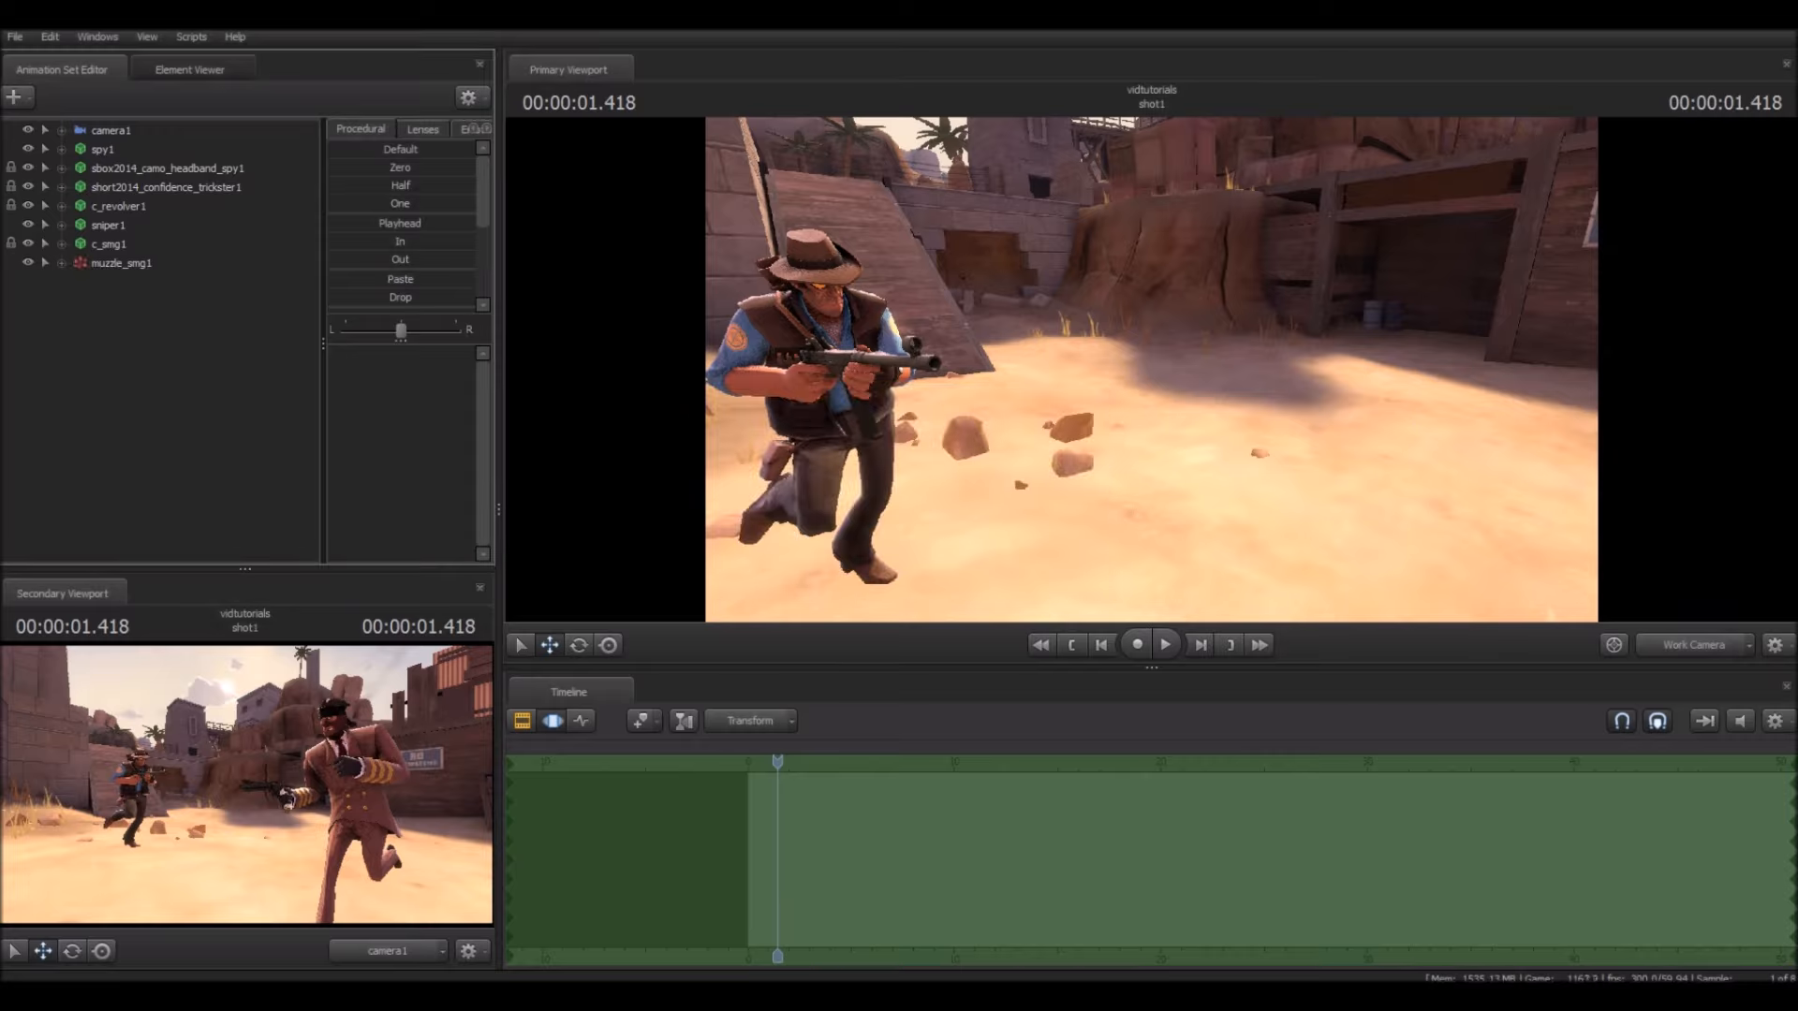
# Step: Move the playhead to 00:00:00.951 and paste a copy of the muzzle_smg1 animation set
pyautogui.click(107, 263)
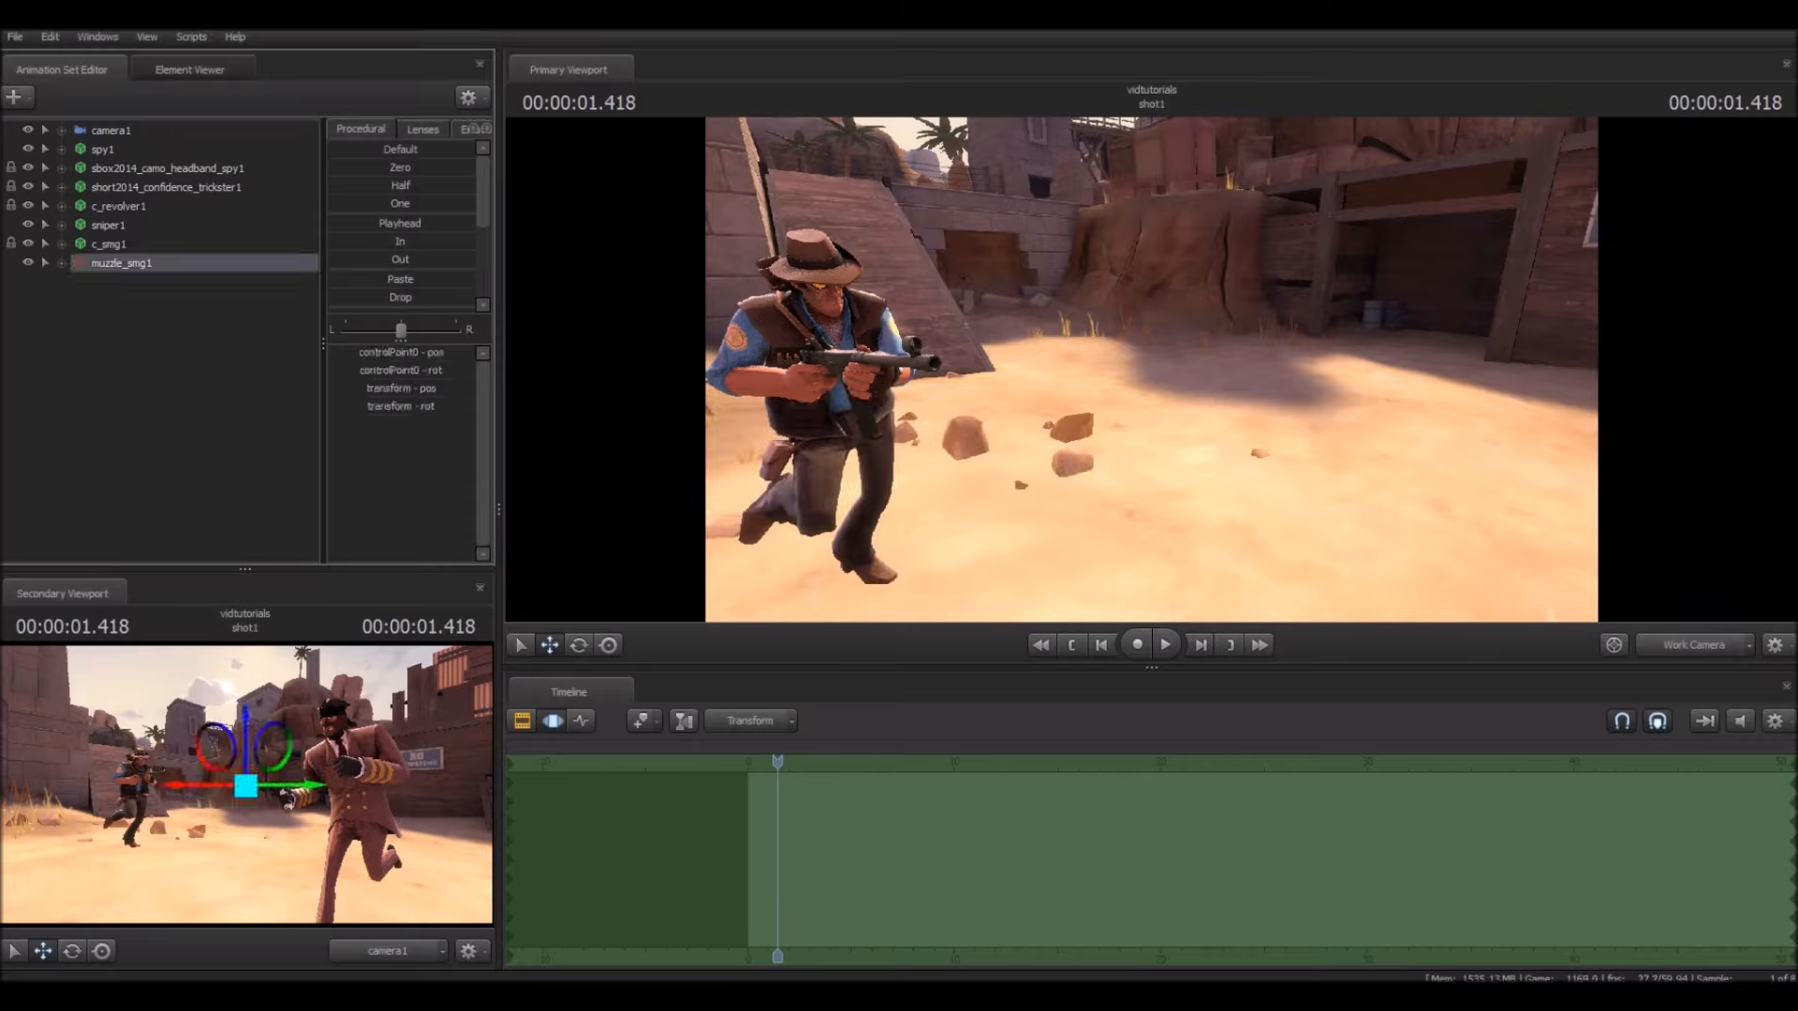
pyautogui.rightClick(107, 264)
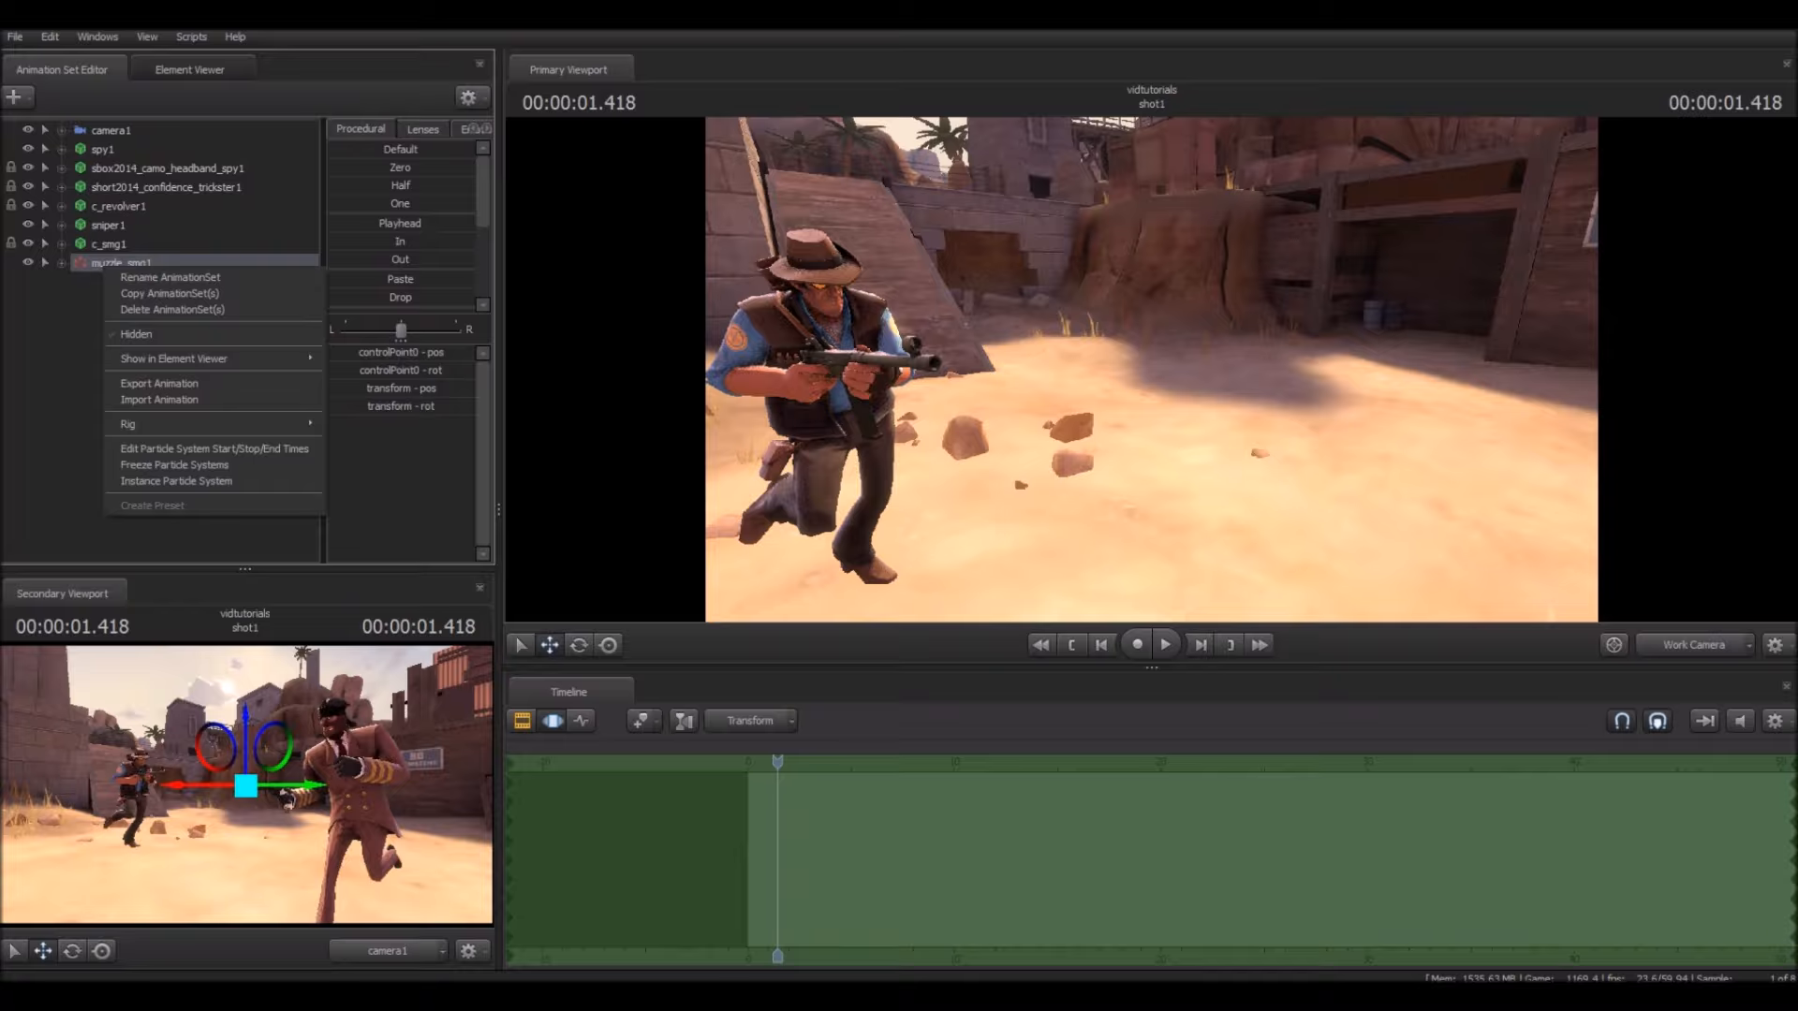
pyautogui.click(67, 375)
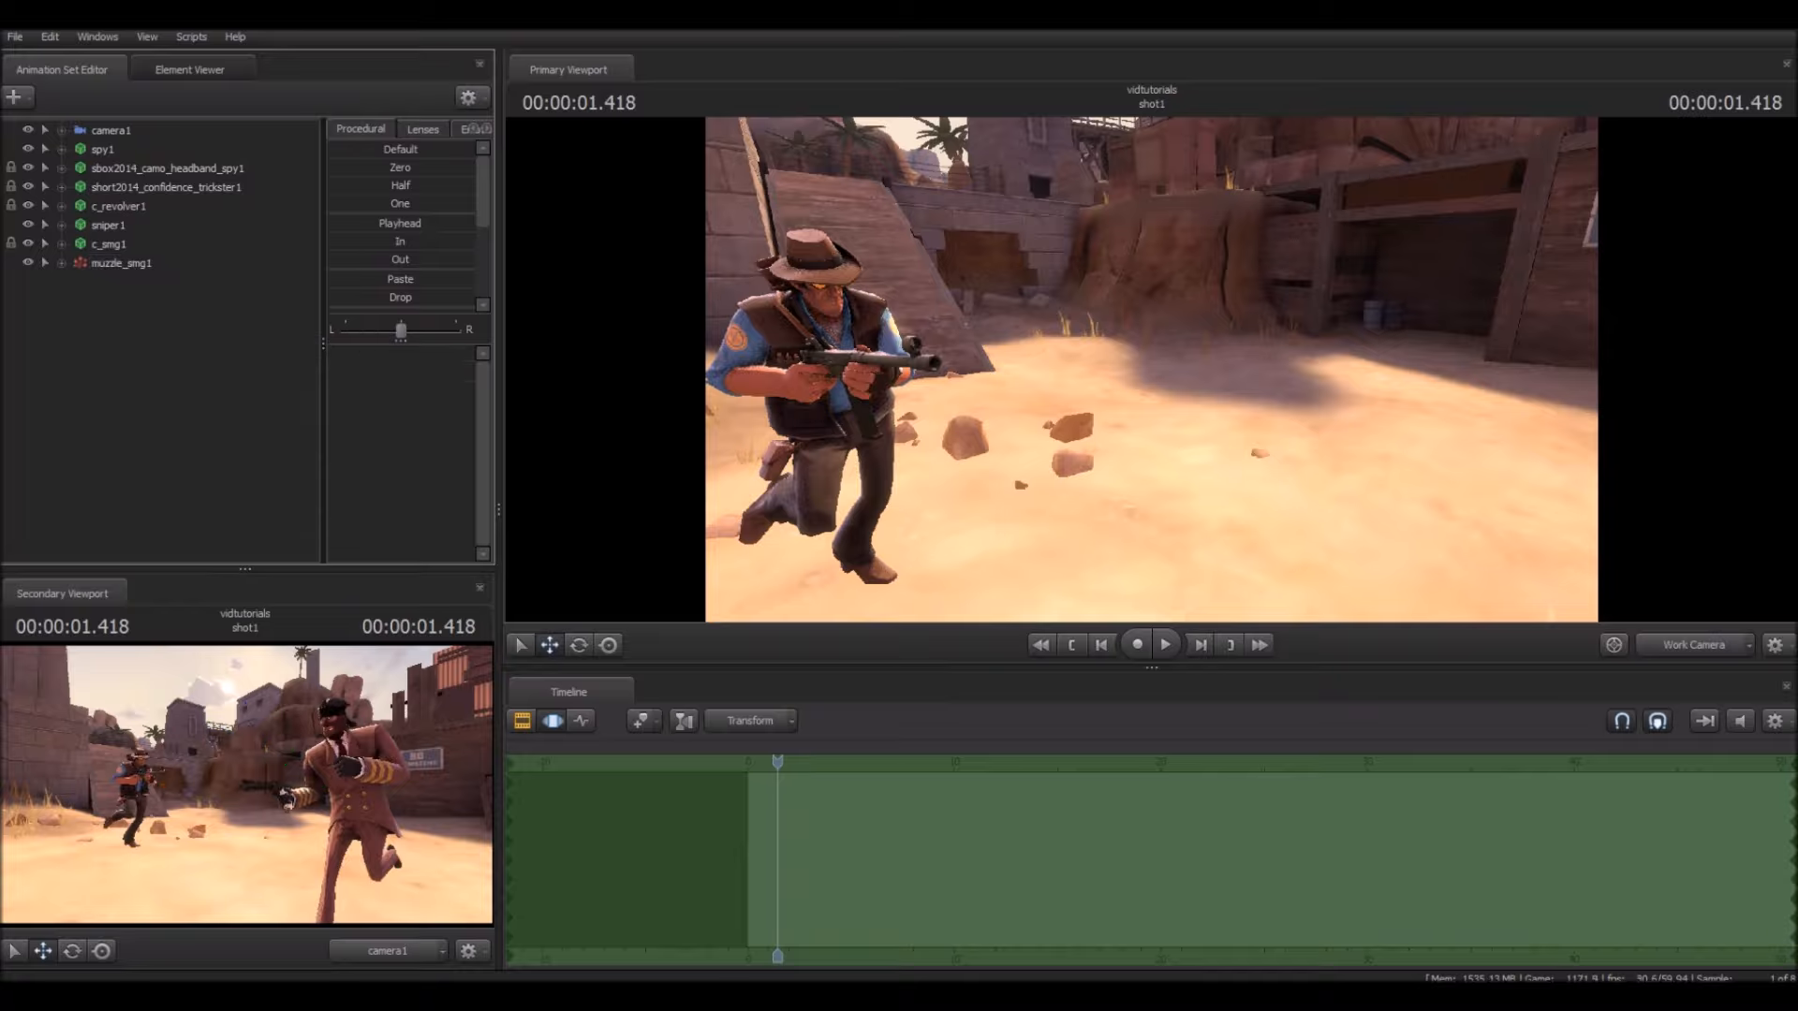
pyautogui.moveTo(777, 763)
pyautogui.mouseDown()
pyautogui.moveTo(801, 763)
pyautogui.moveTo(767, 763)
pyautogui.mouseUp()
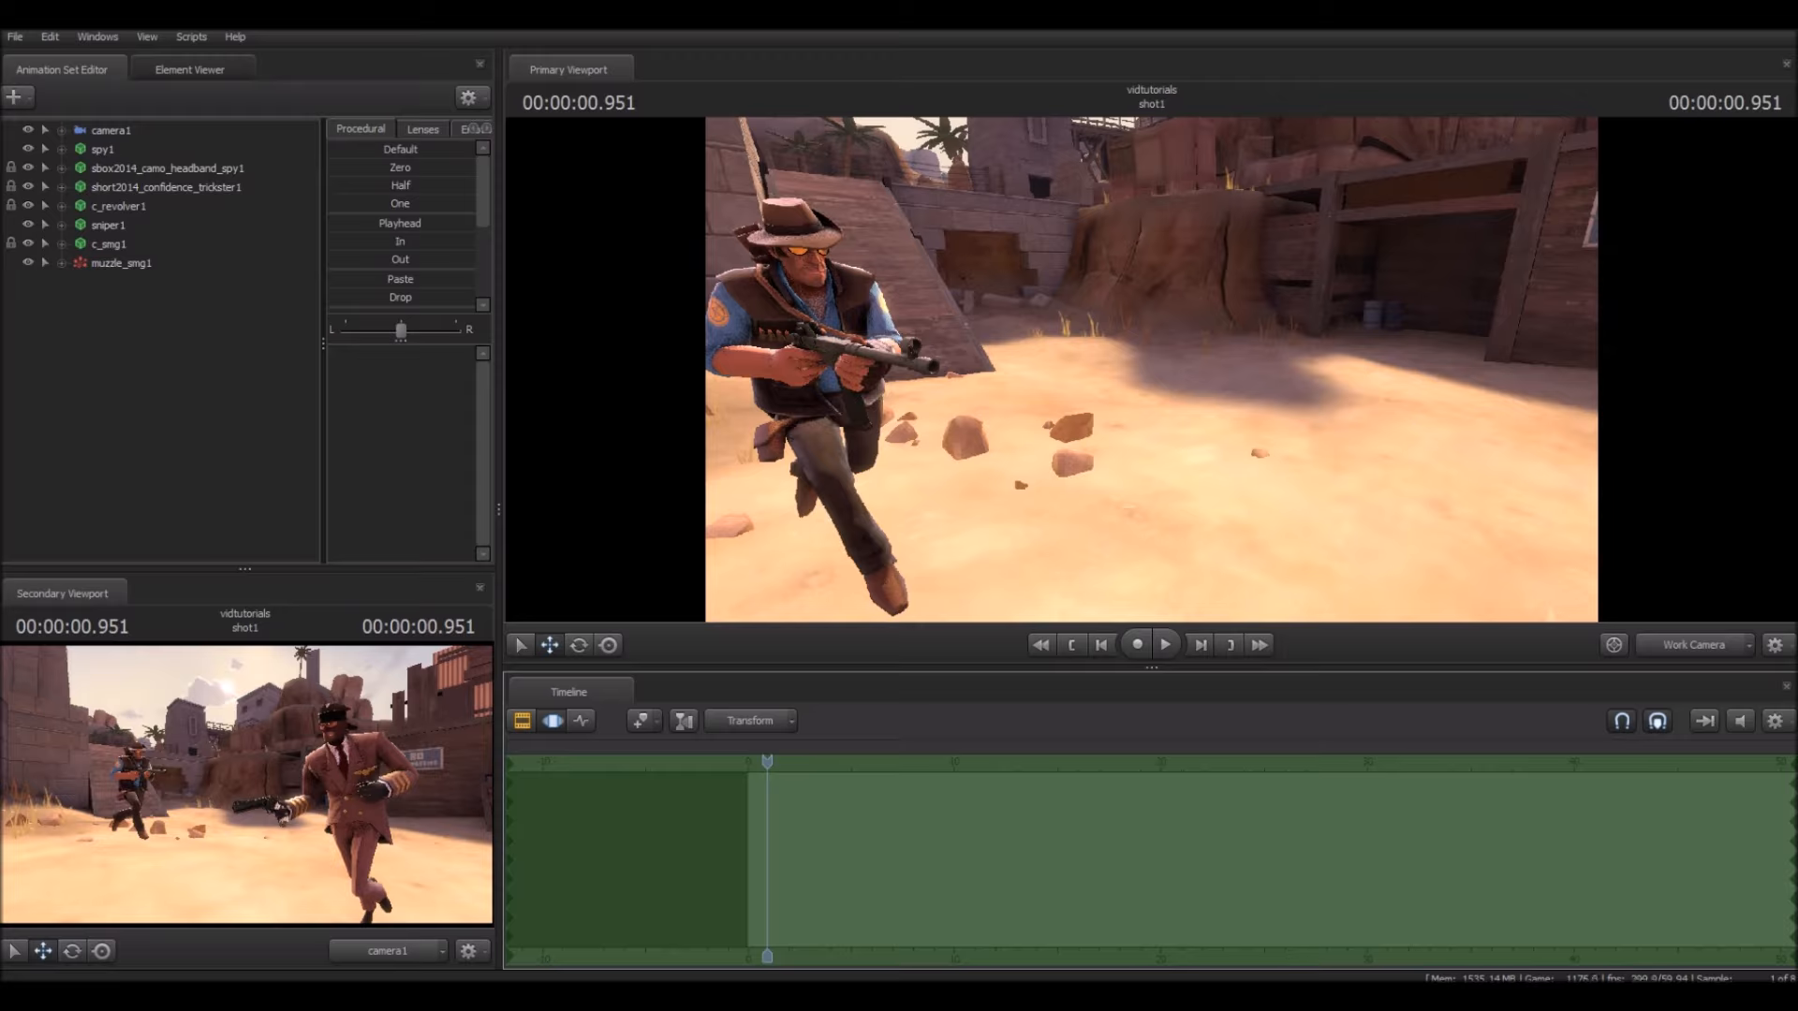
pyautogui.rightClick(85, 266)
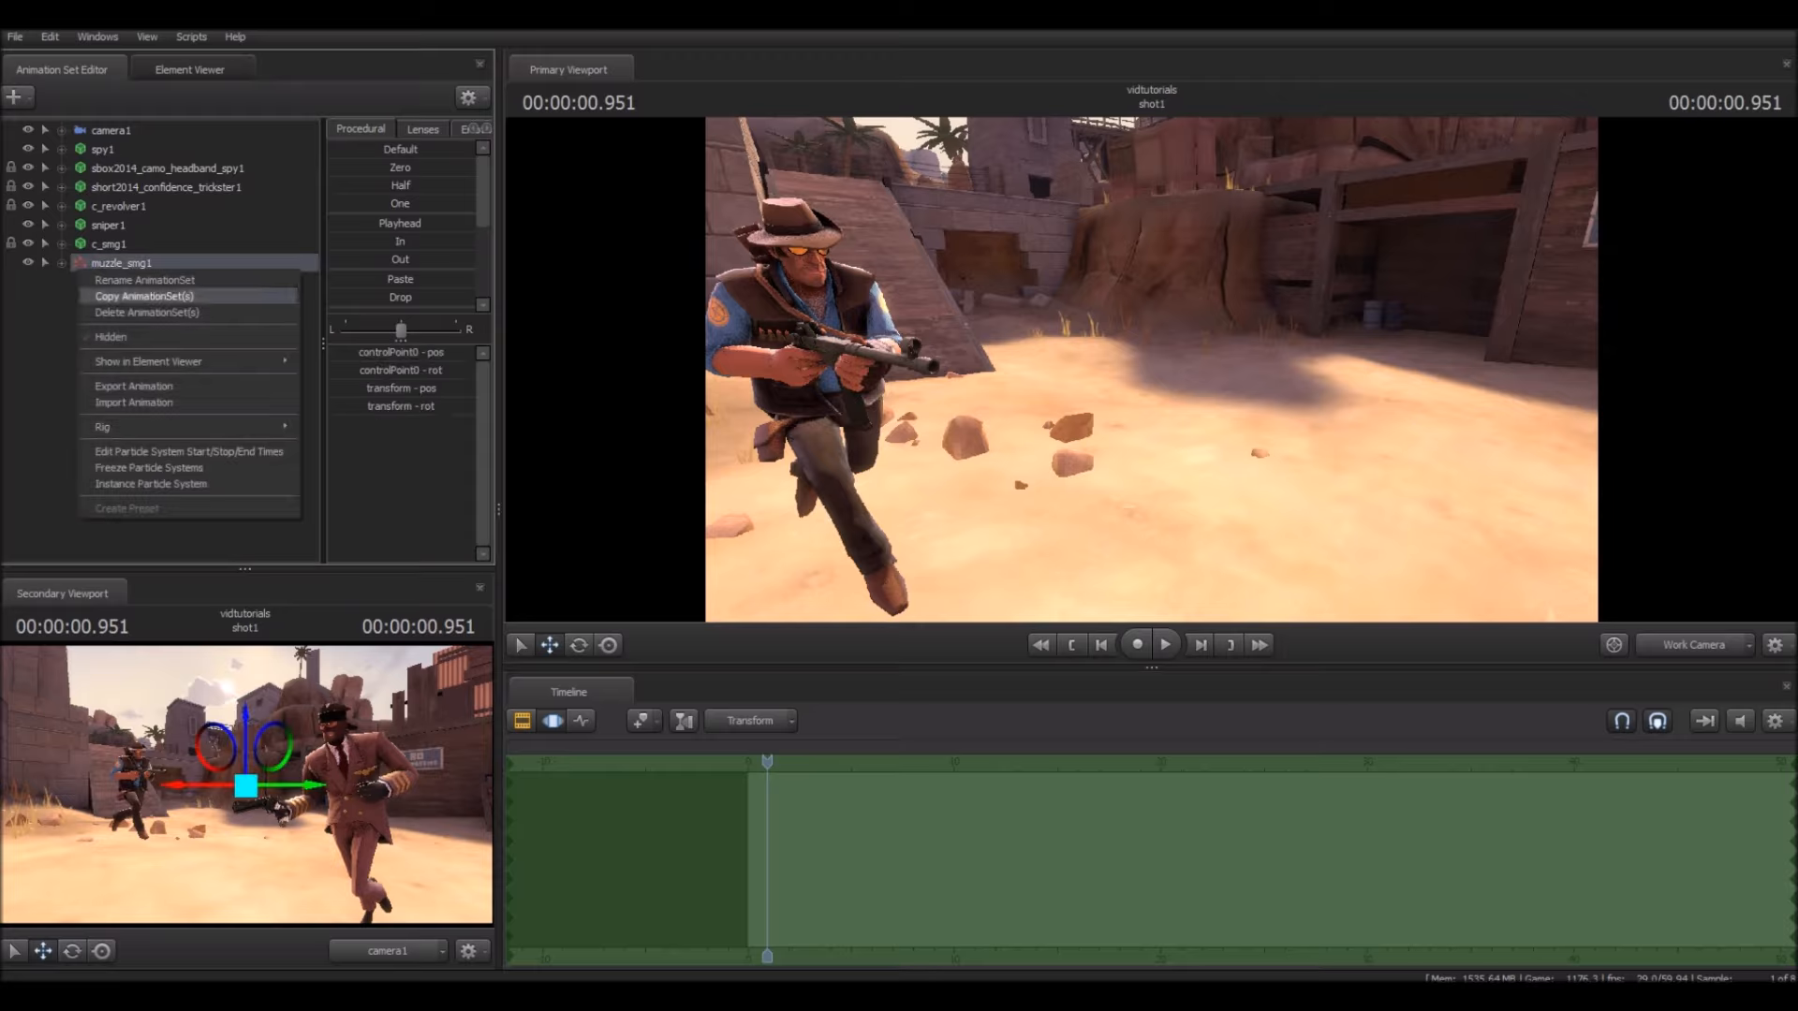
pyautogui.click(145, 296)
pyautogui.rightClick(155, 301)
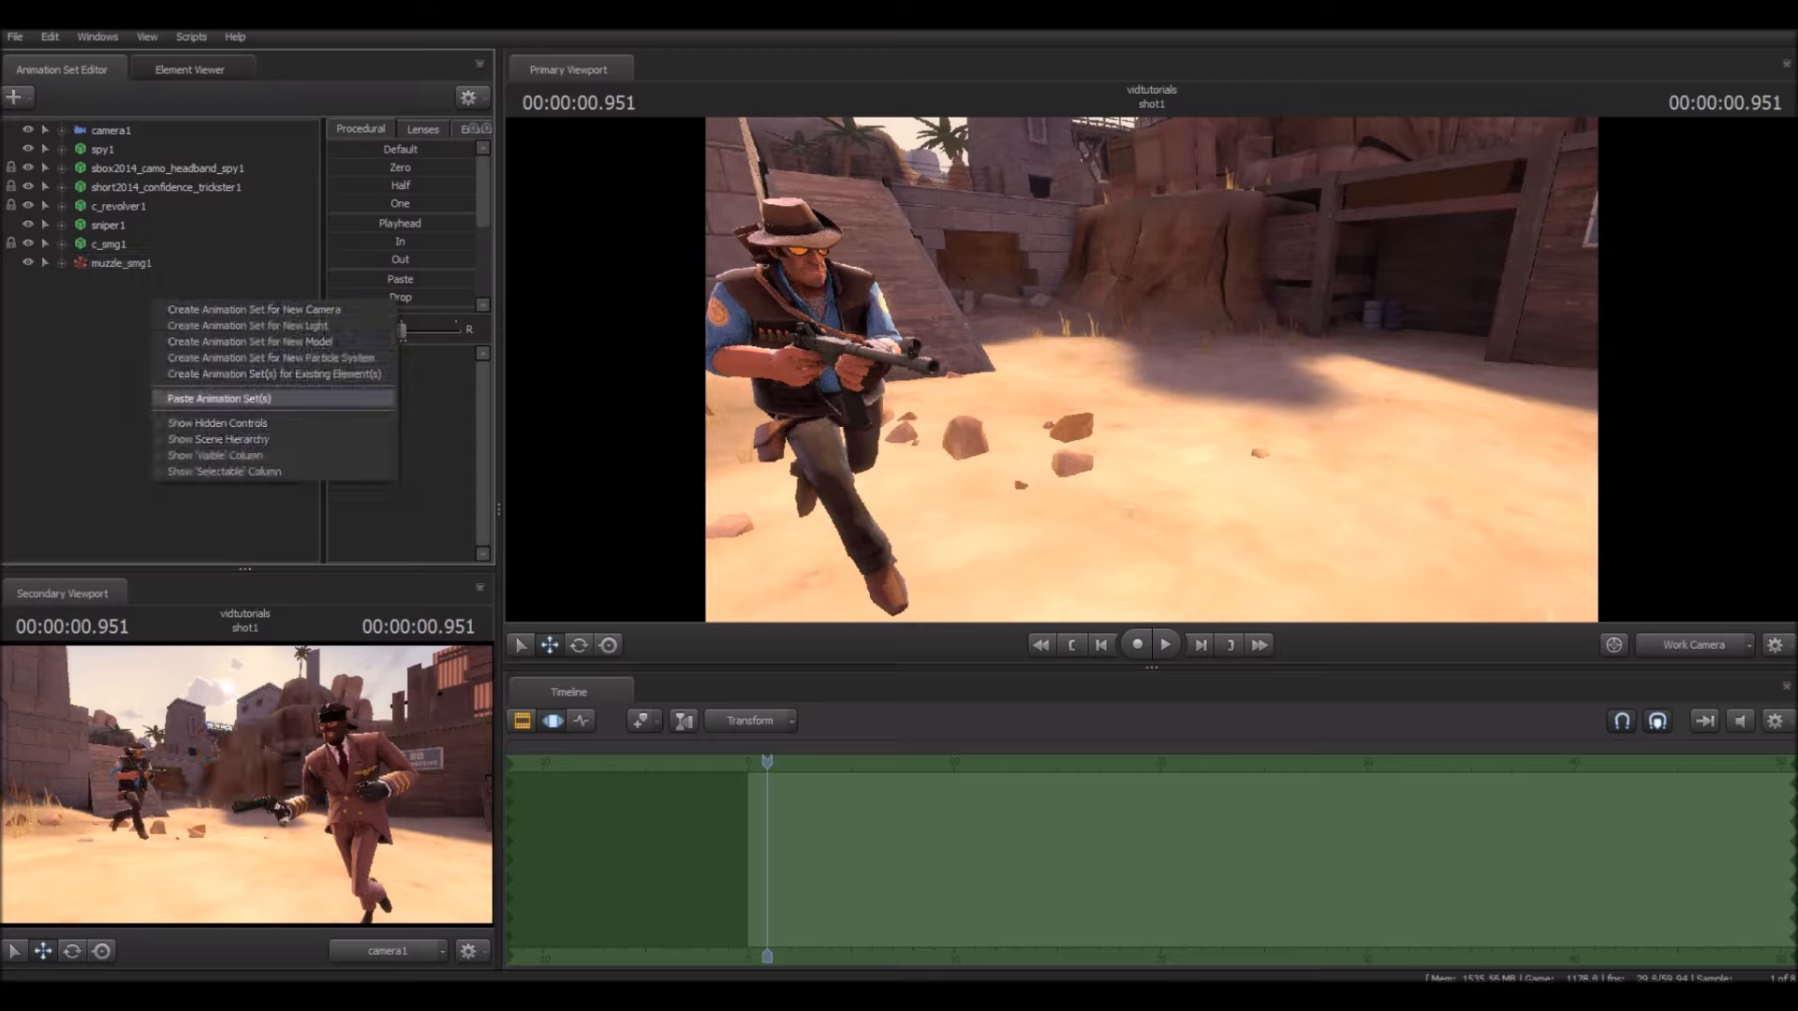
pyautogui.click(219, 398)
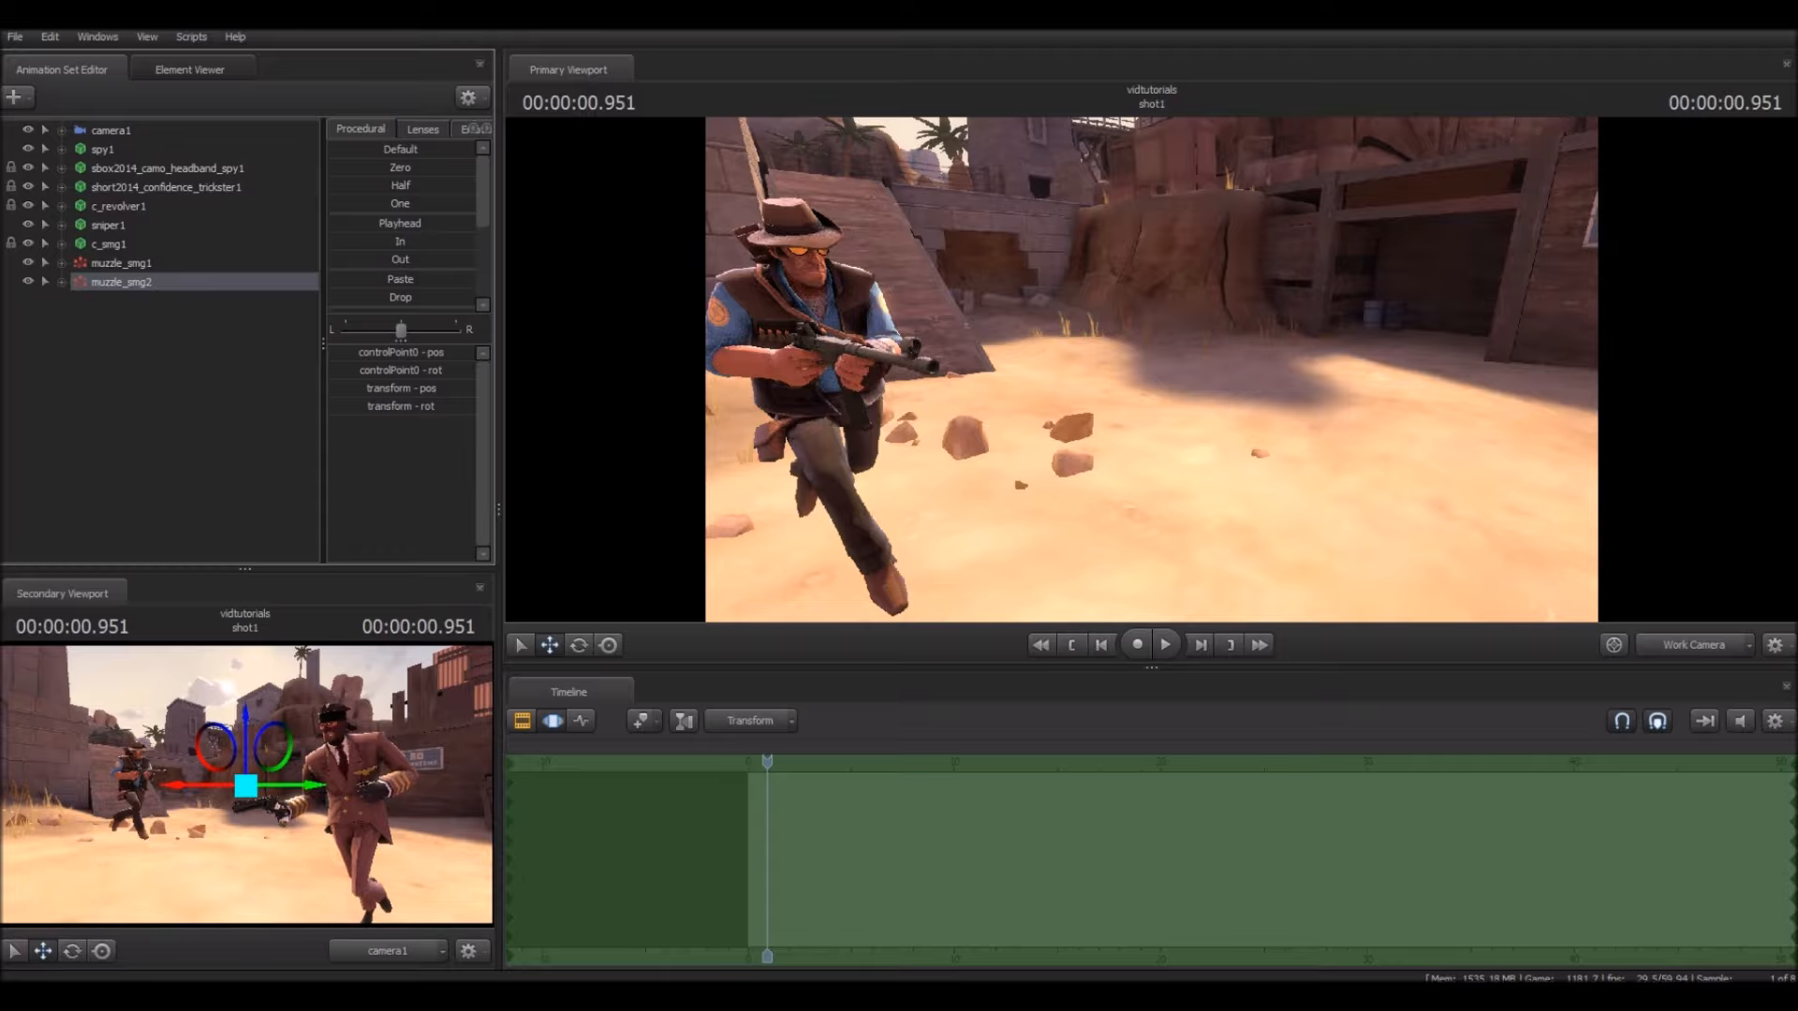
# Step: Delete the duplicate animation set muzzle_smg2
pyautogui.rightClick(109, 278)
pyautogui.click(105, 280)
pyautogui.rightClick(102, 282)
pyautogui.click(145, 325)
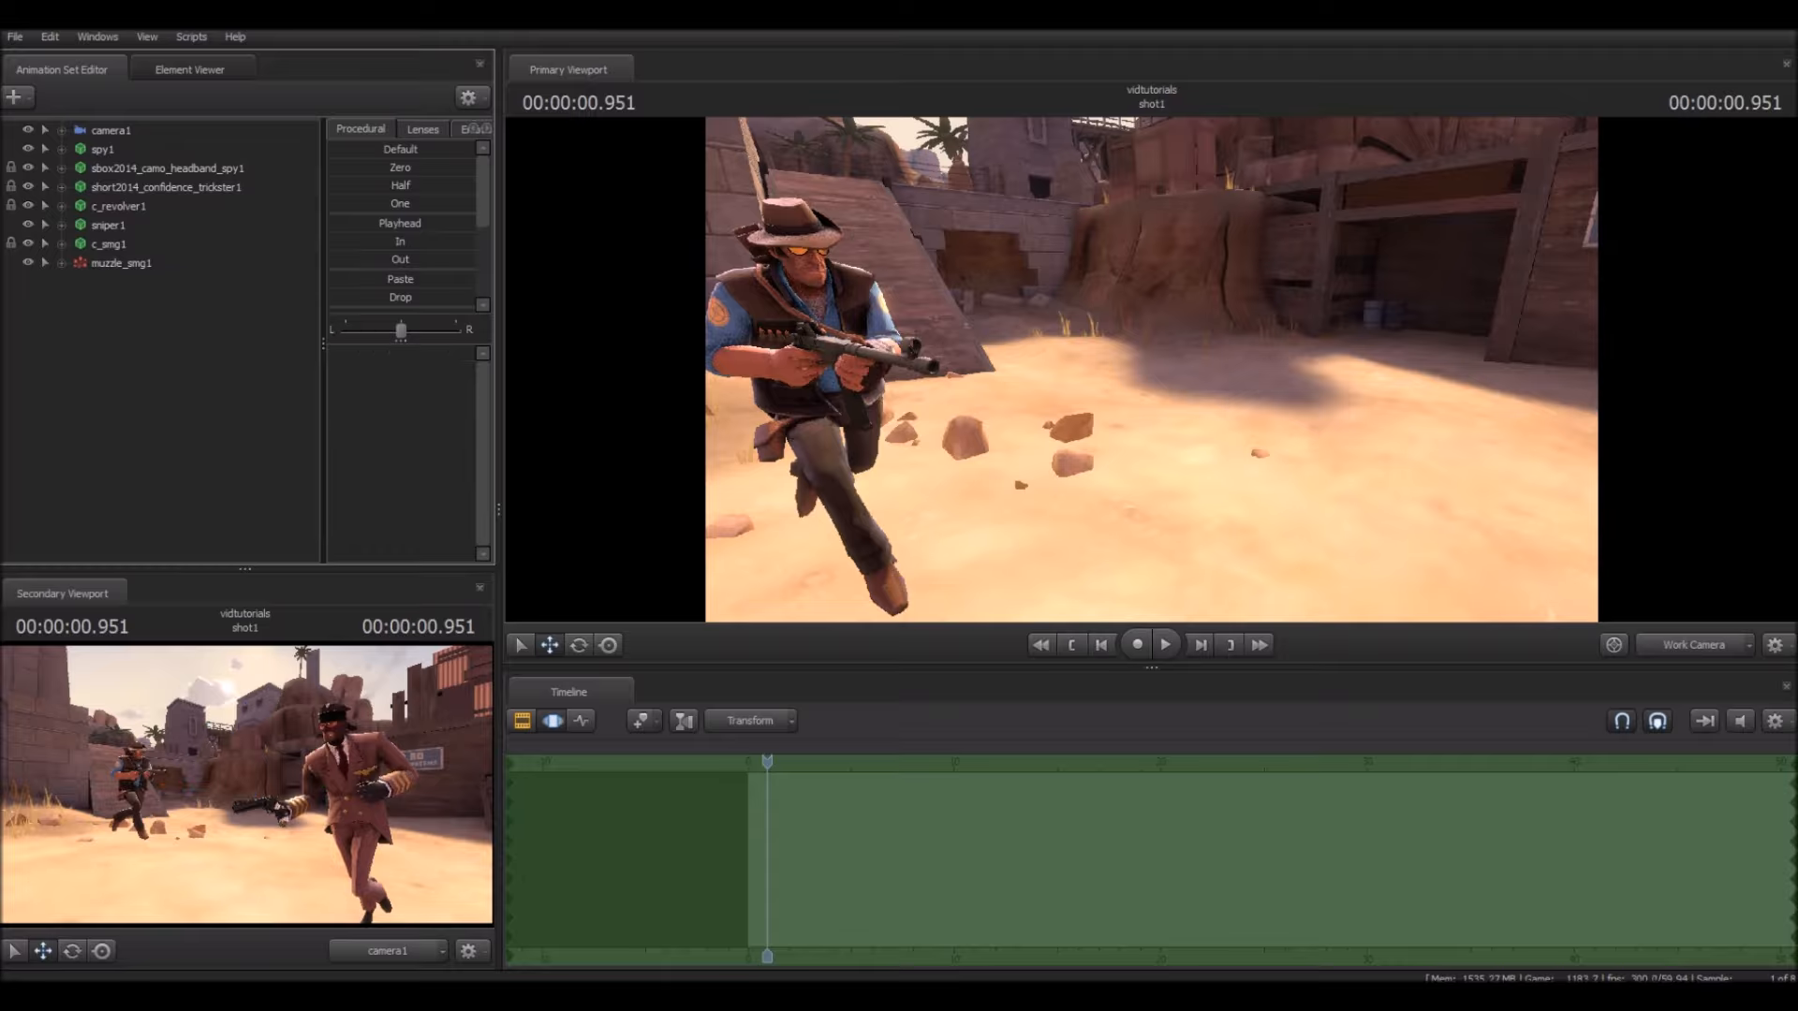
# Step: Select muzzle_smg1 and move it from beside the spy to the tip of the sniper's SMG barrel
pyautogui.click(121, 263)
pyautogui.moveTo(1151, 370); pyautogui.dragTo(1330, 373)
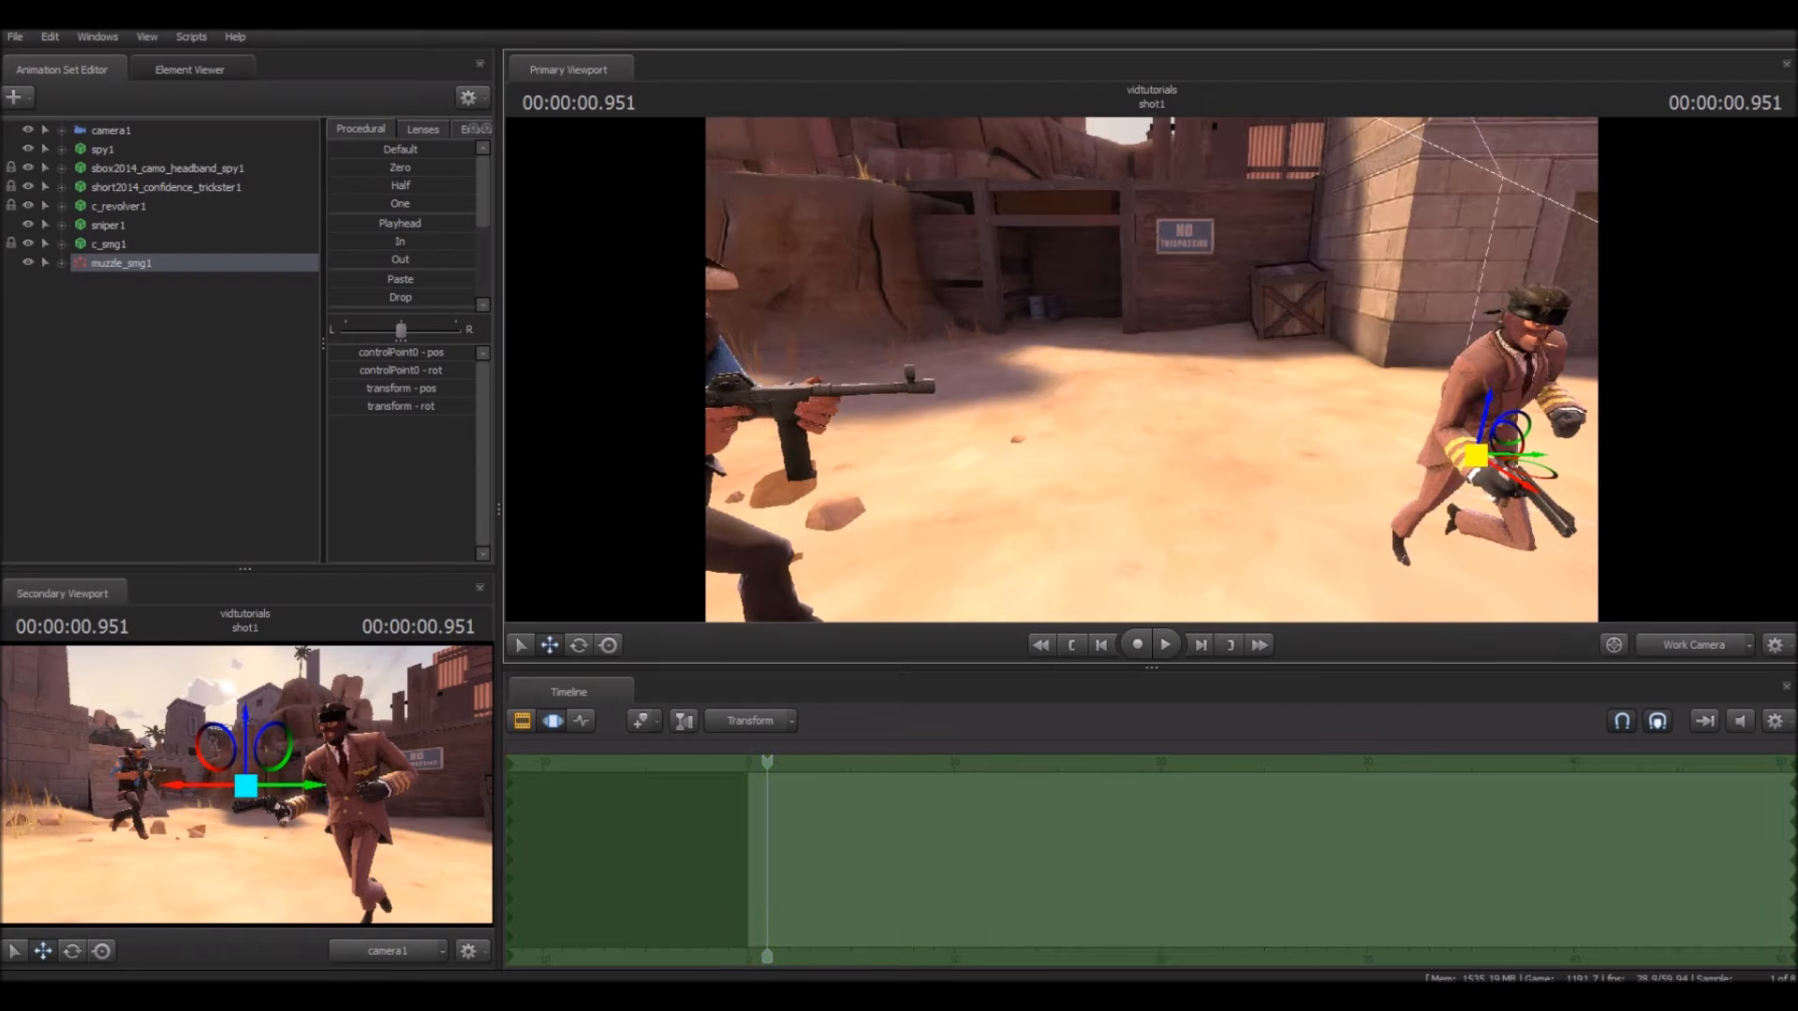
pyautogui.moveTo(1476, 456); pyautogui.dragTo(1037, 409)
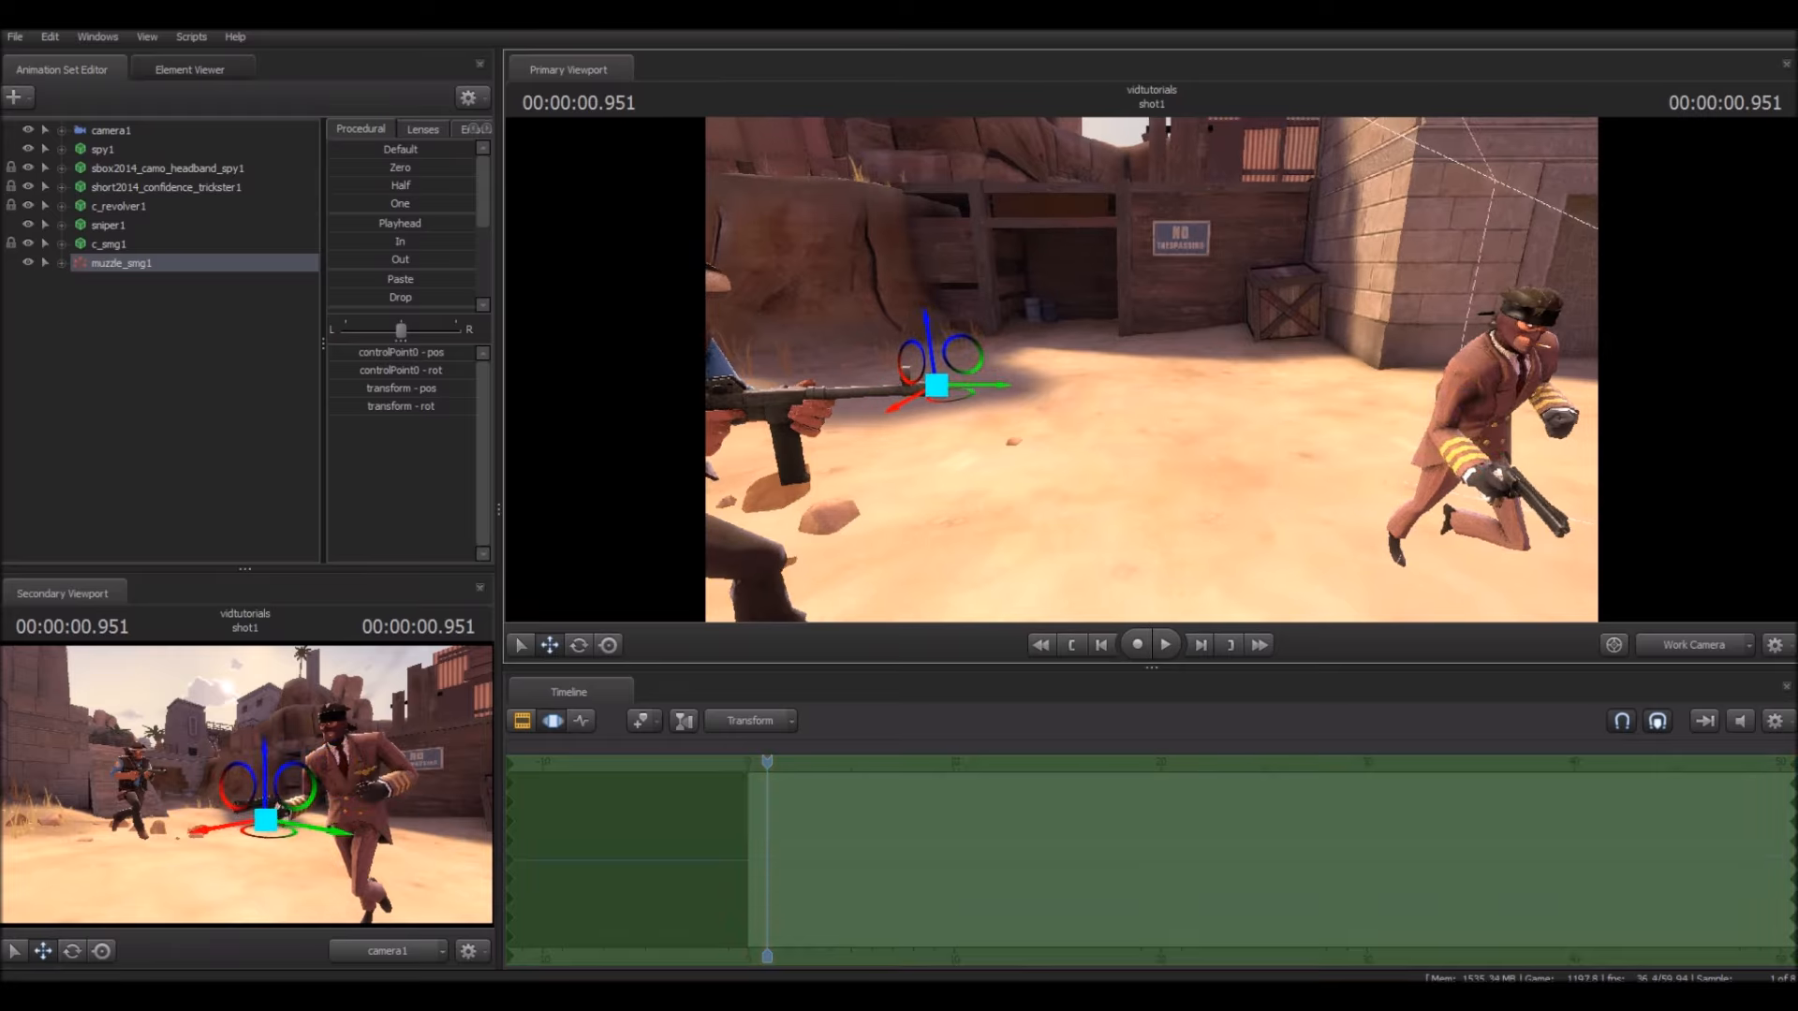
# Step: With the playhead at 00:00:01.685, reposition the whole muzzle_smg1 system near the sniper's SMG, working from several angles
pyautogui.moveTo(767, 762); pyautogui.dragTo(782, 762)
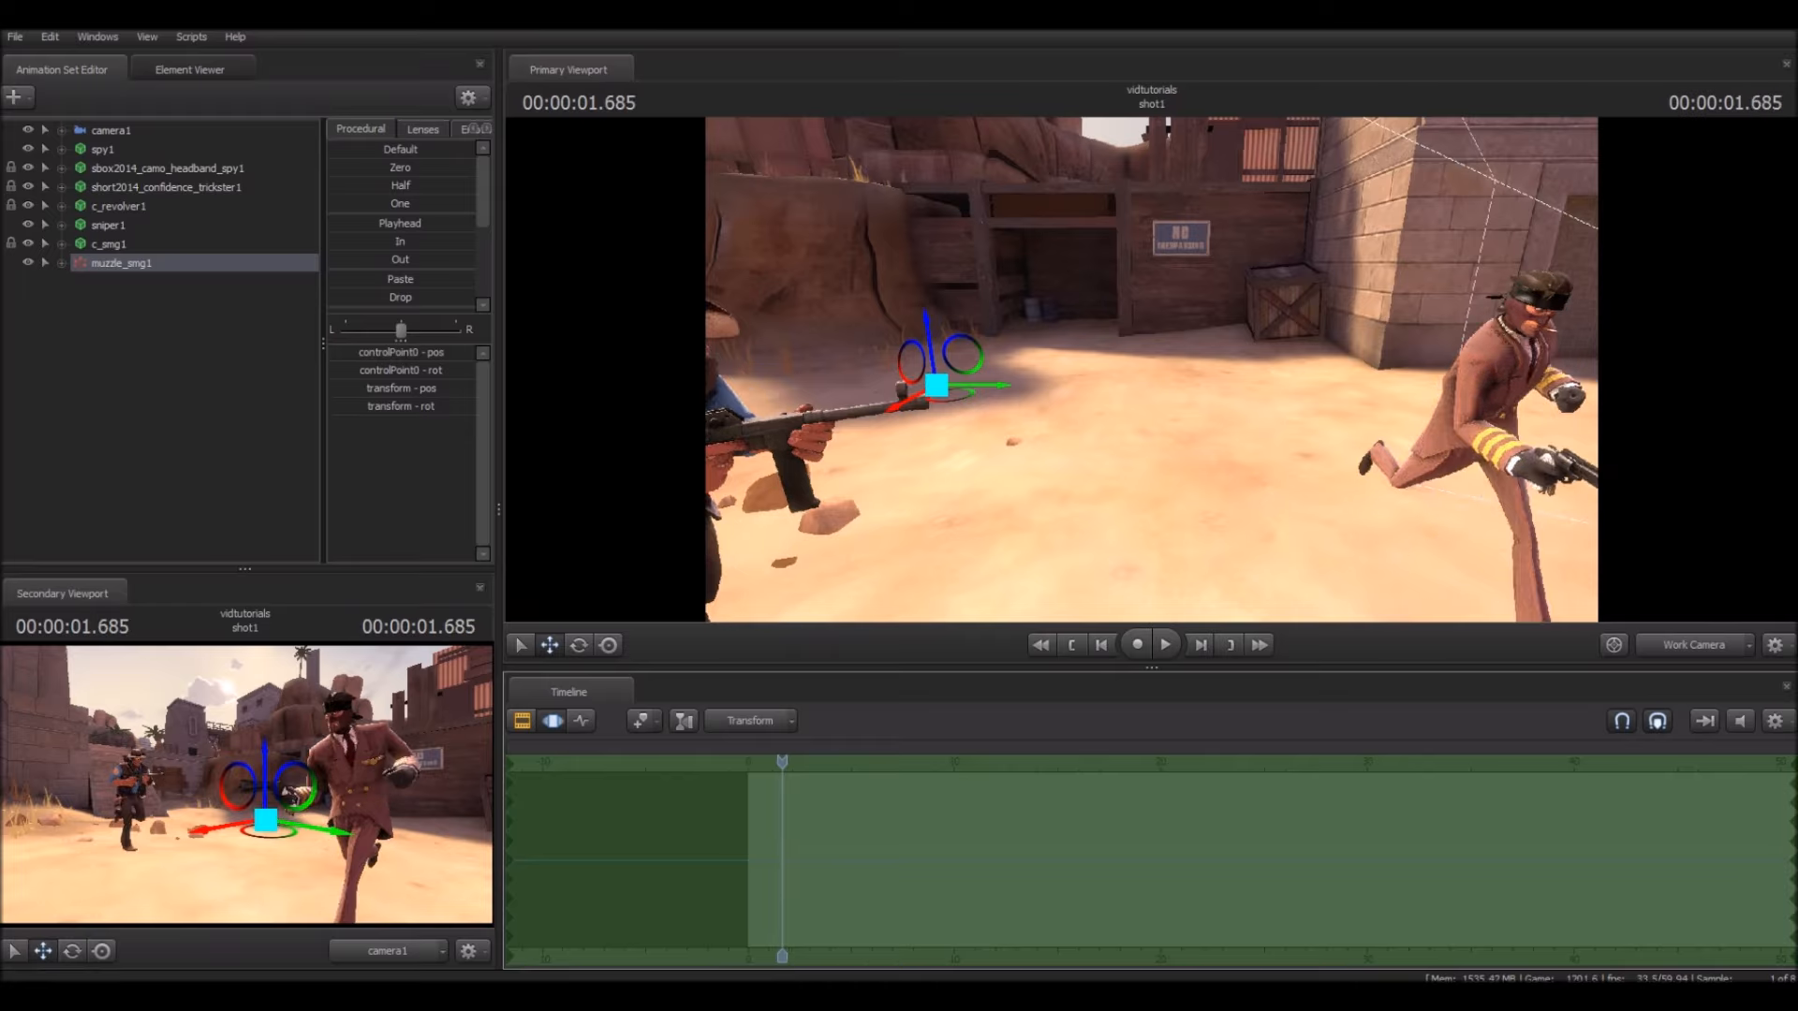
pyautogui.moveTo(936, 384); pyautogui.dragTo(940, 400)
pyautogui.moveTo(1058, 421); pyautogui.dragTo(973, 422)
pyautogui.moveTo(1277, 403); pyautogui.dragTo(739, 415)
pyautogui.moveTo(861, 421); pyautogui.dragTo(721, 416)
pyautogui.press('w')
pyautogui.press('d')
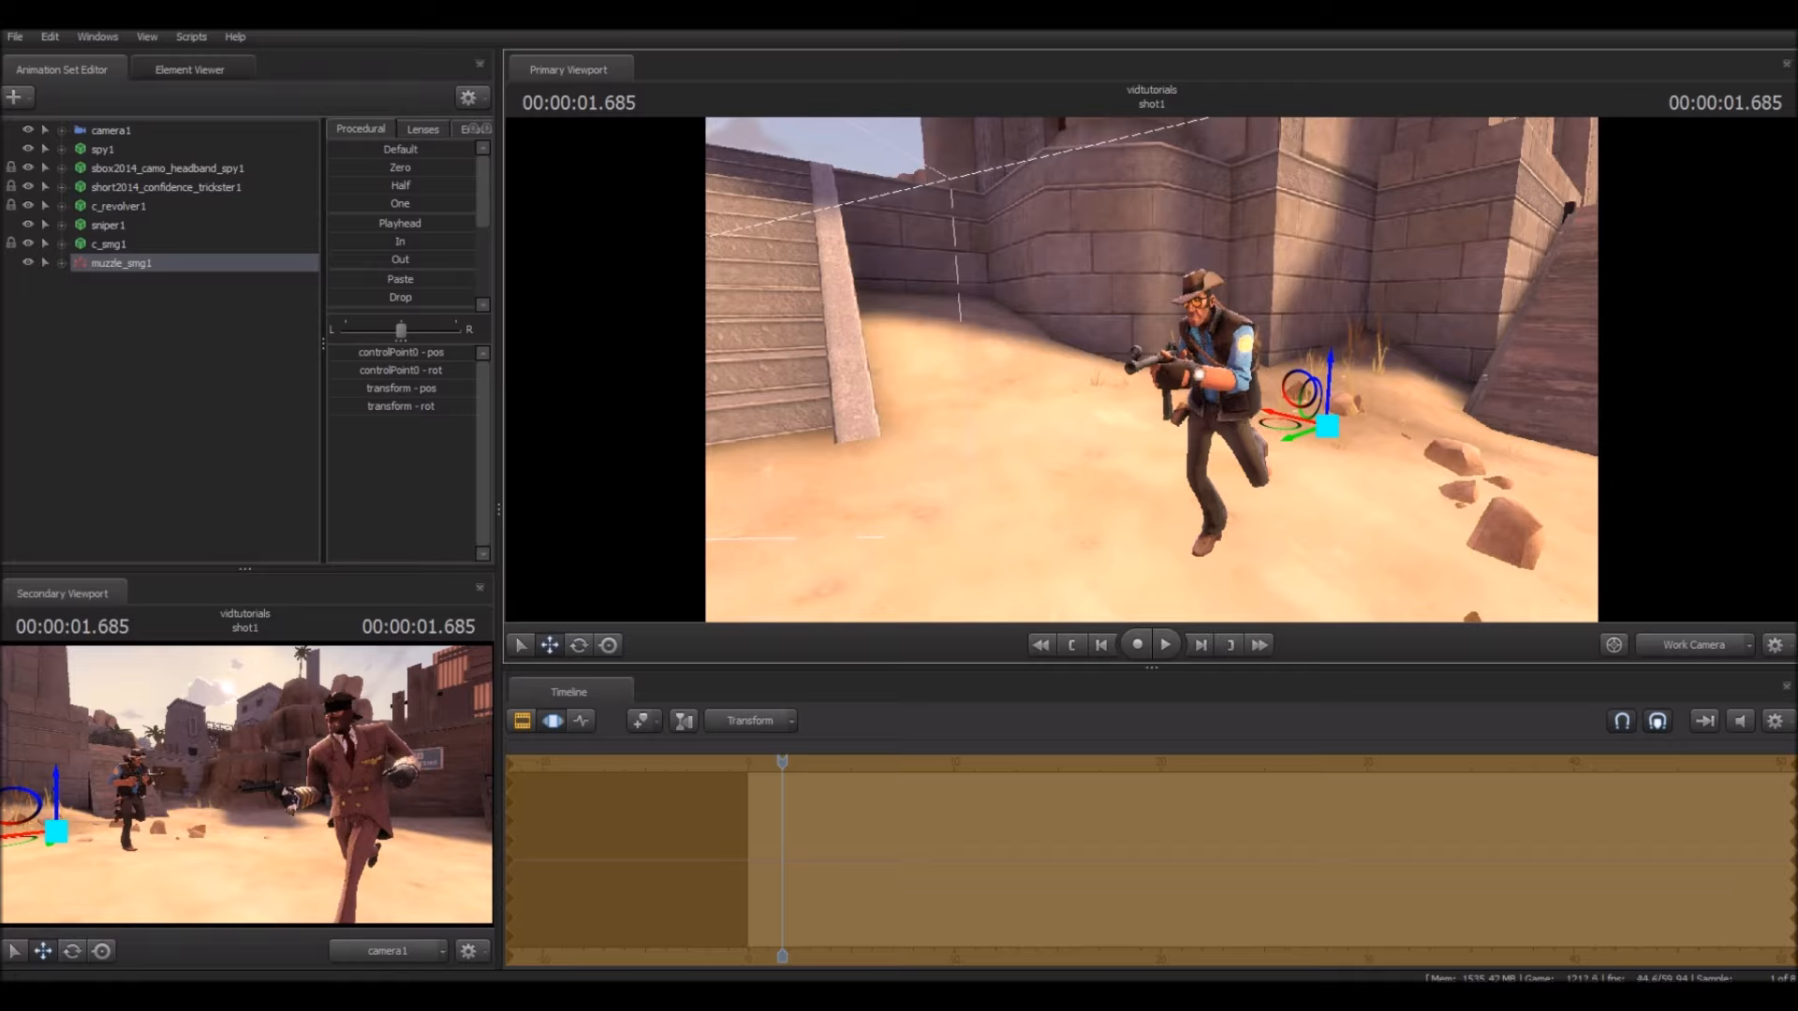
pyautogui.moveTo(1327, 427); pyautogui.dragTo(977, 313)
pyautogui.press('a')
pyautogui.moveTo(937, 393); pyautogui.dragTo(1138, 397)
pyautogui.moveTo(965, 327); pyautogui.dragTo(1405, 324)
pyautogui.press('w')
pyautogui.moveTo(1386, 346); pyautogui.dragTo(1474, 349)
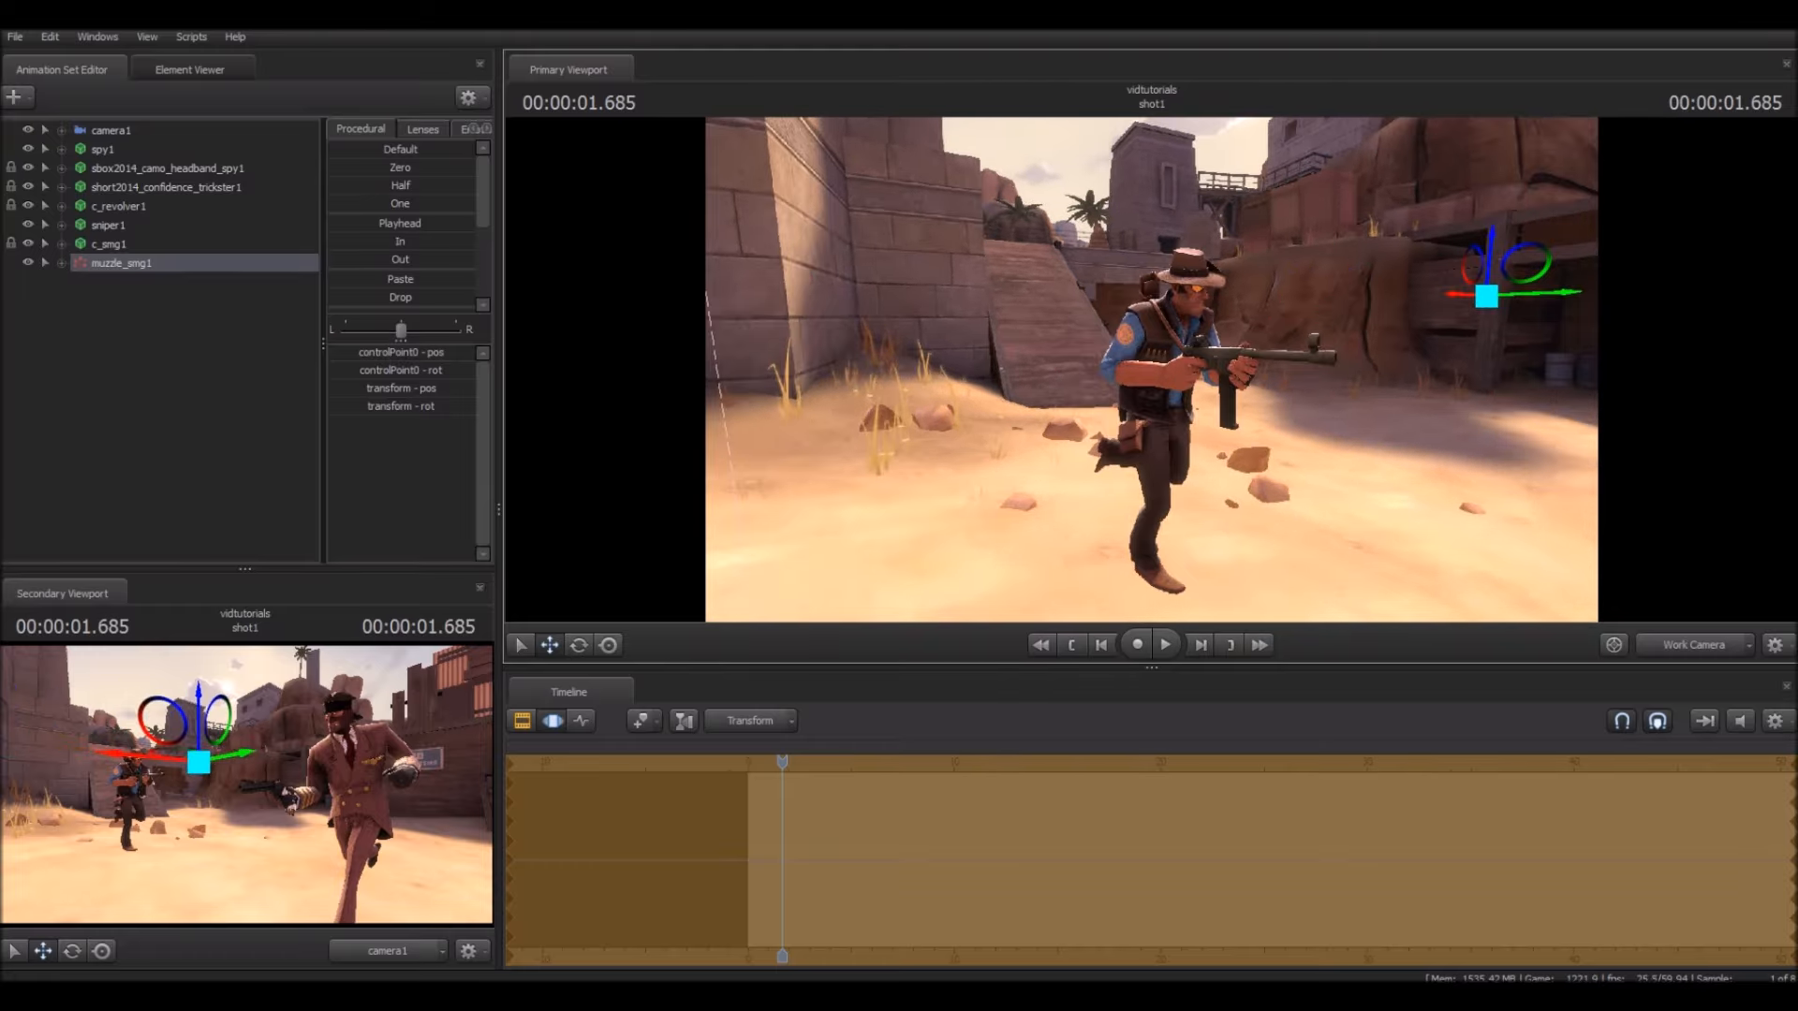
# Step: Select only controlPoint0 of muzzle_smg1 and move it to the tip of the sniper's SMG barrel
pyautogui.click(62, 263)
pyautogui.click(81, 282)
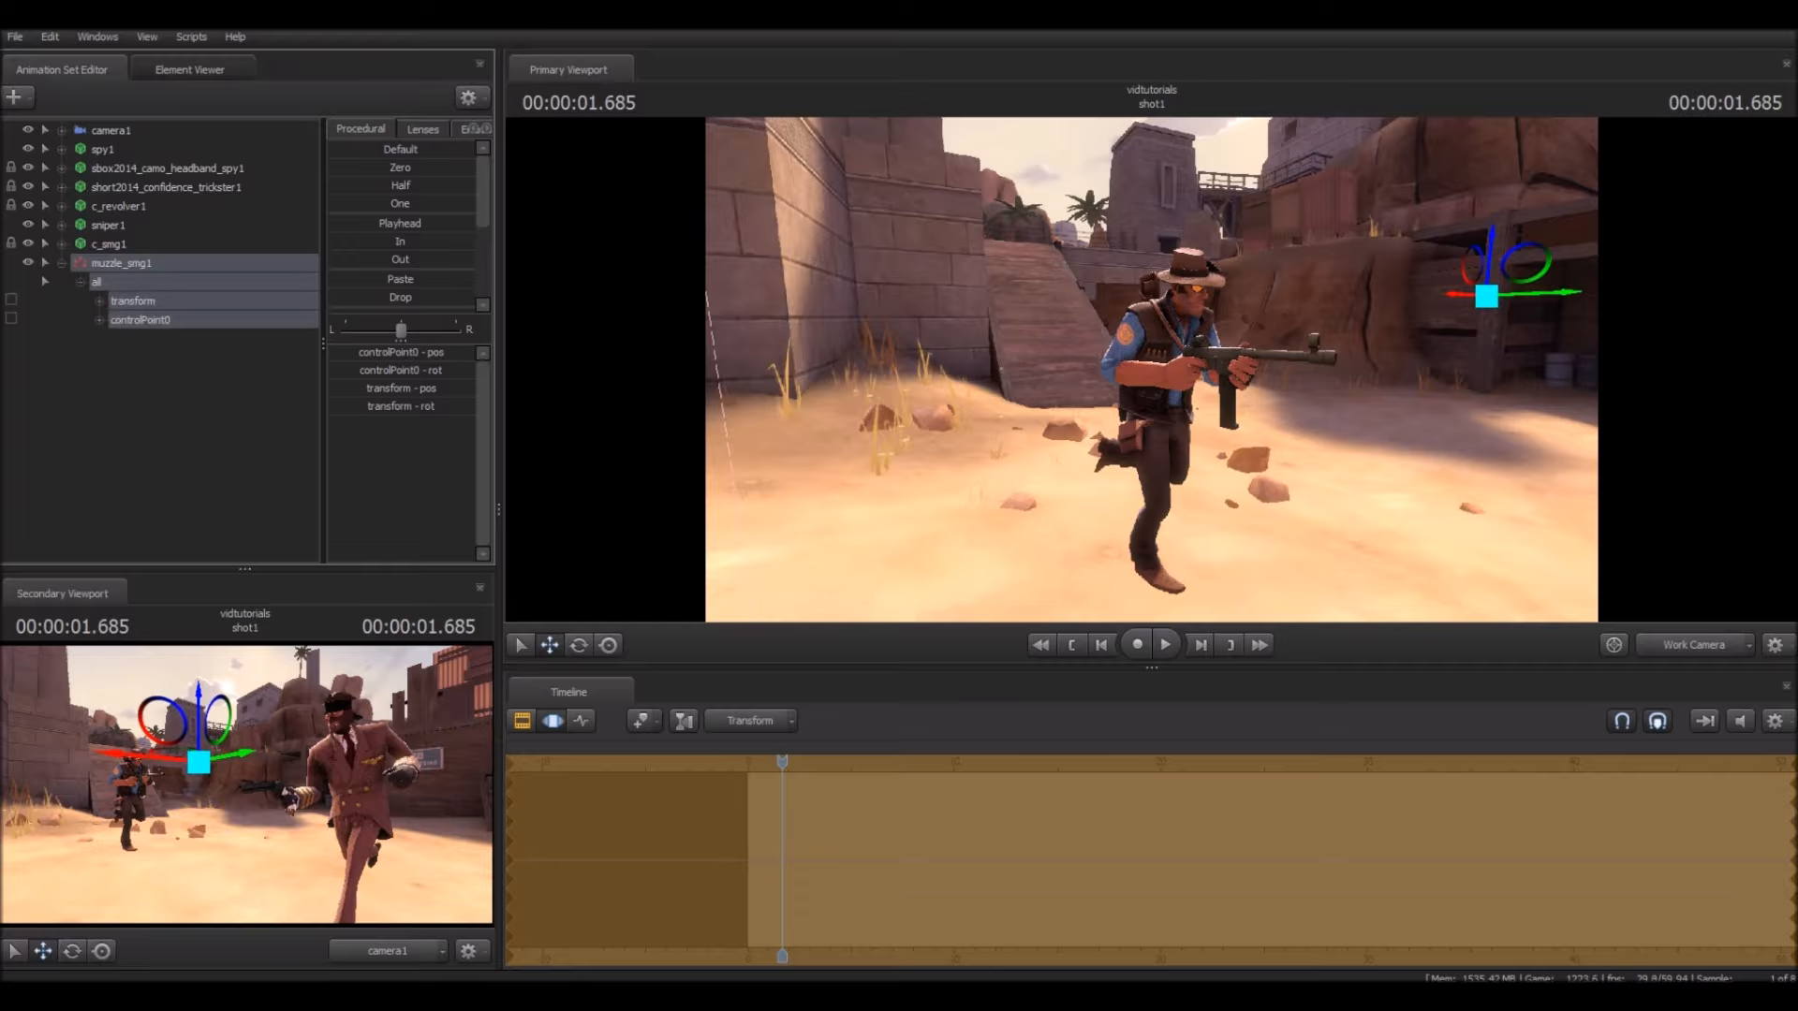
pyautogui.click(141, 320)
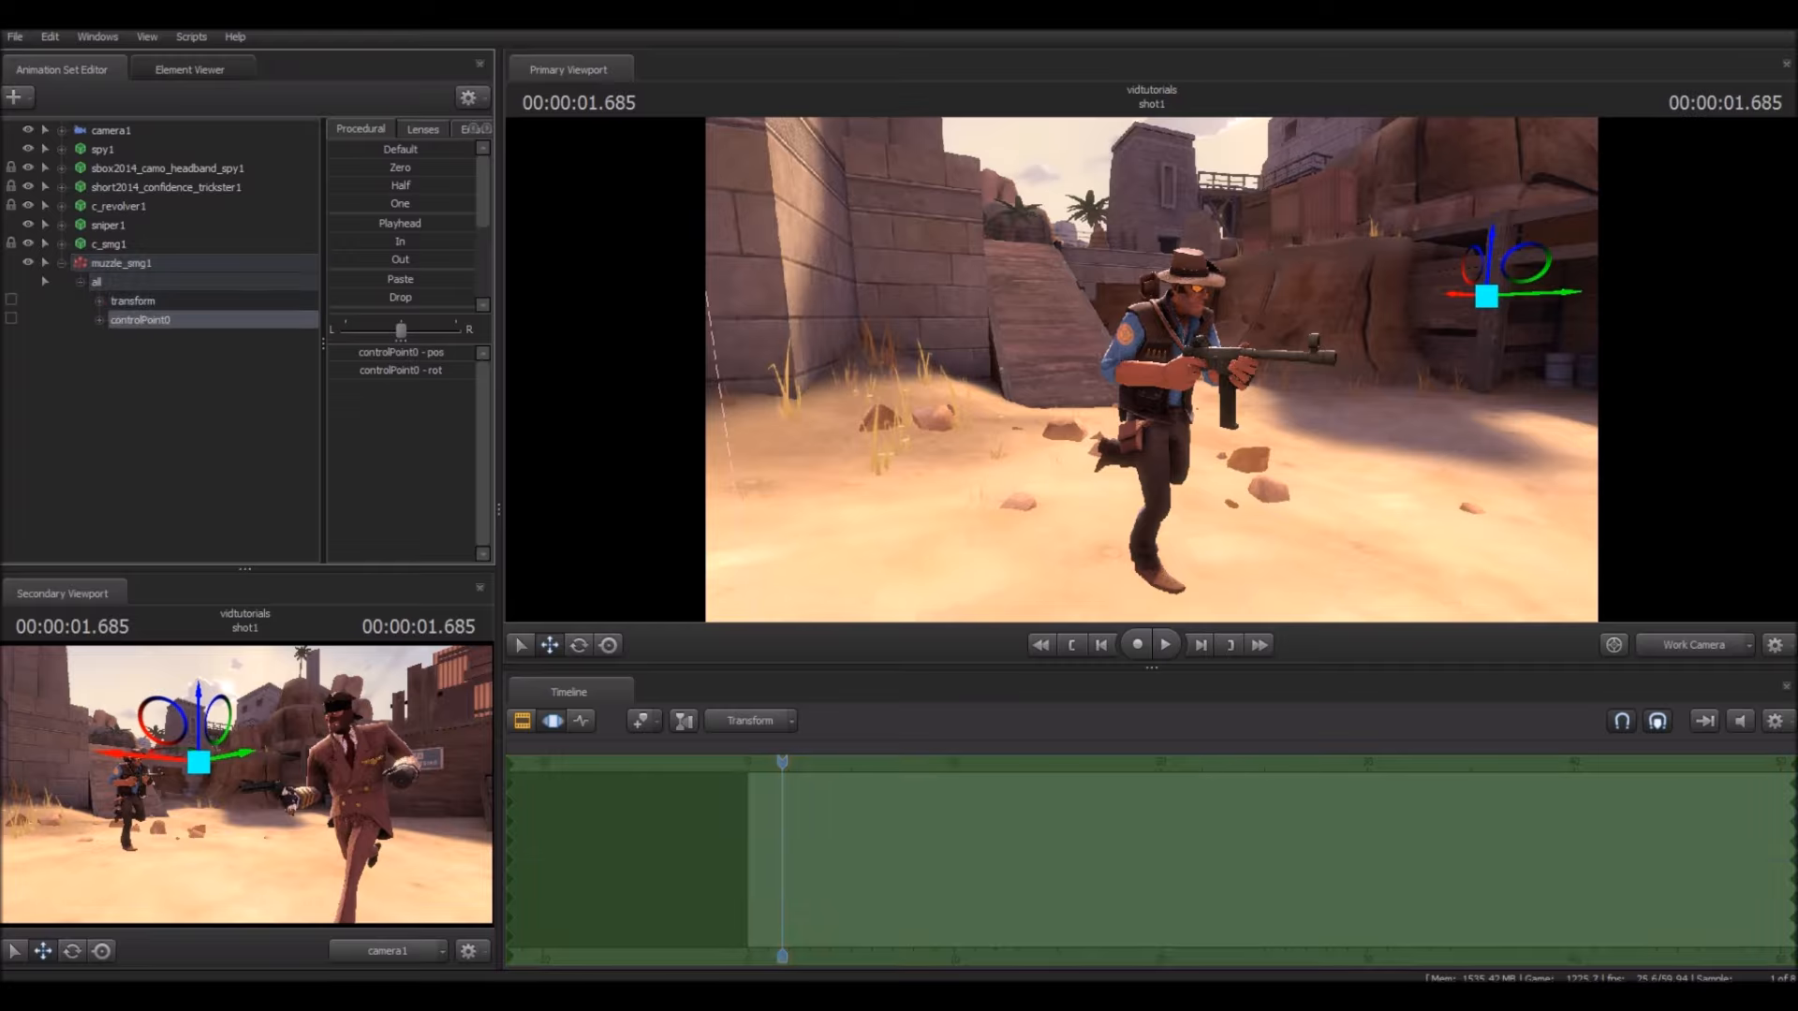
pyautogui.moveTo(1486, 296); pyautogui.dragTo(1489, 402)
pyautogui.press('d')
pyautogui.press('a')
pyautogui.press('w')
pyautogui.press('s')
pyautogui.press('a')
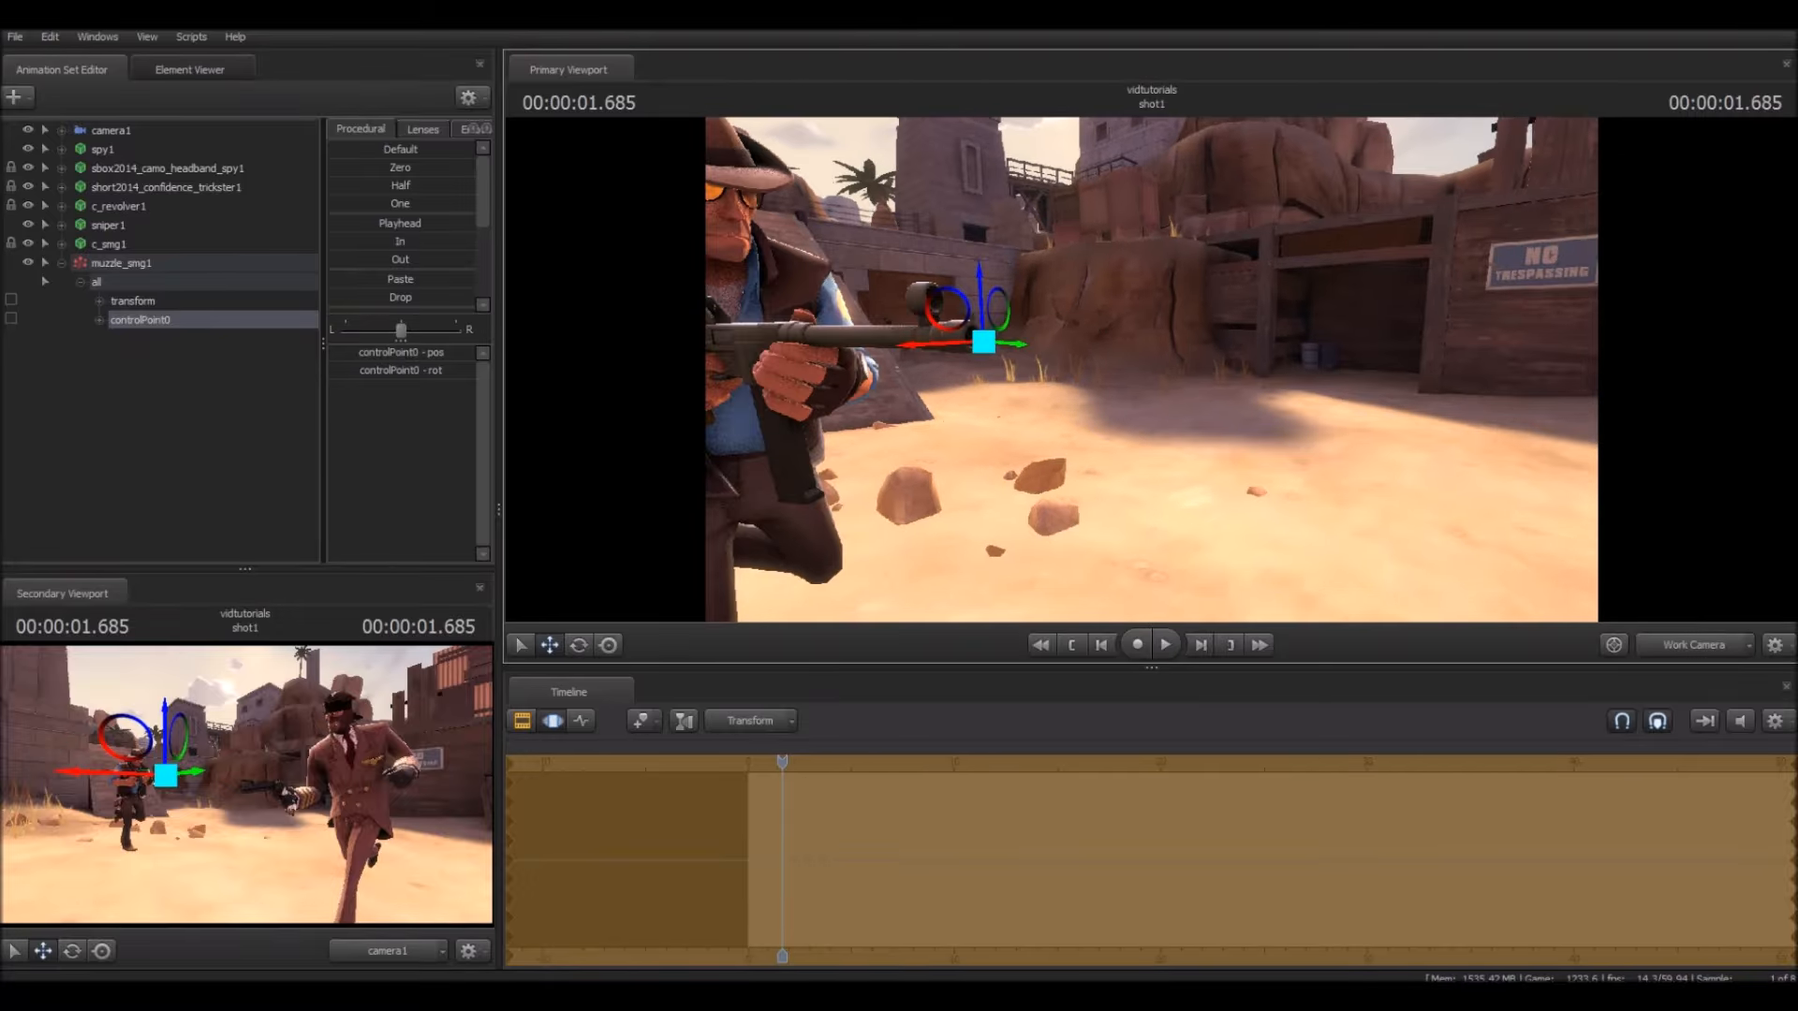
pyautogui.moveTo(1152, 370); pyautogui.dragTo(1329, 379)
pyautogui.press('s')
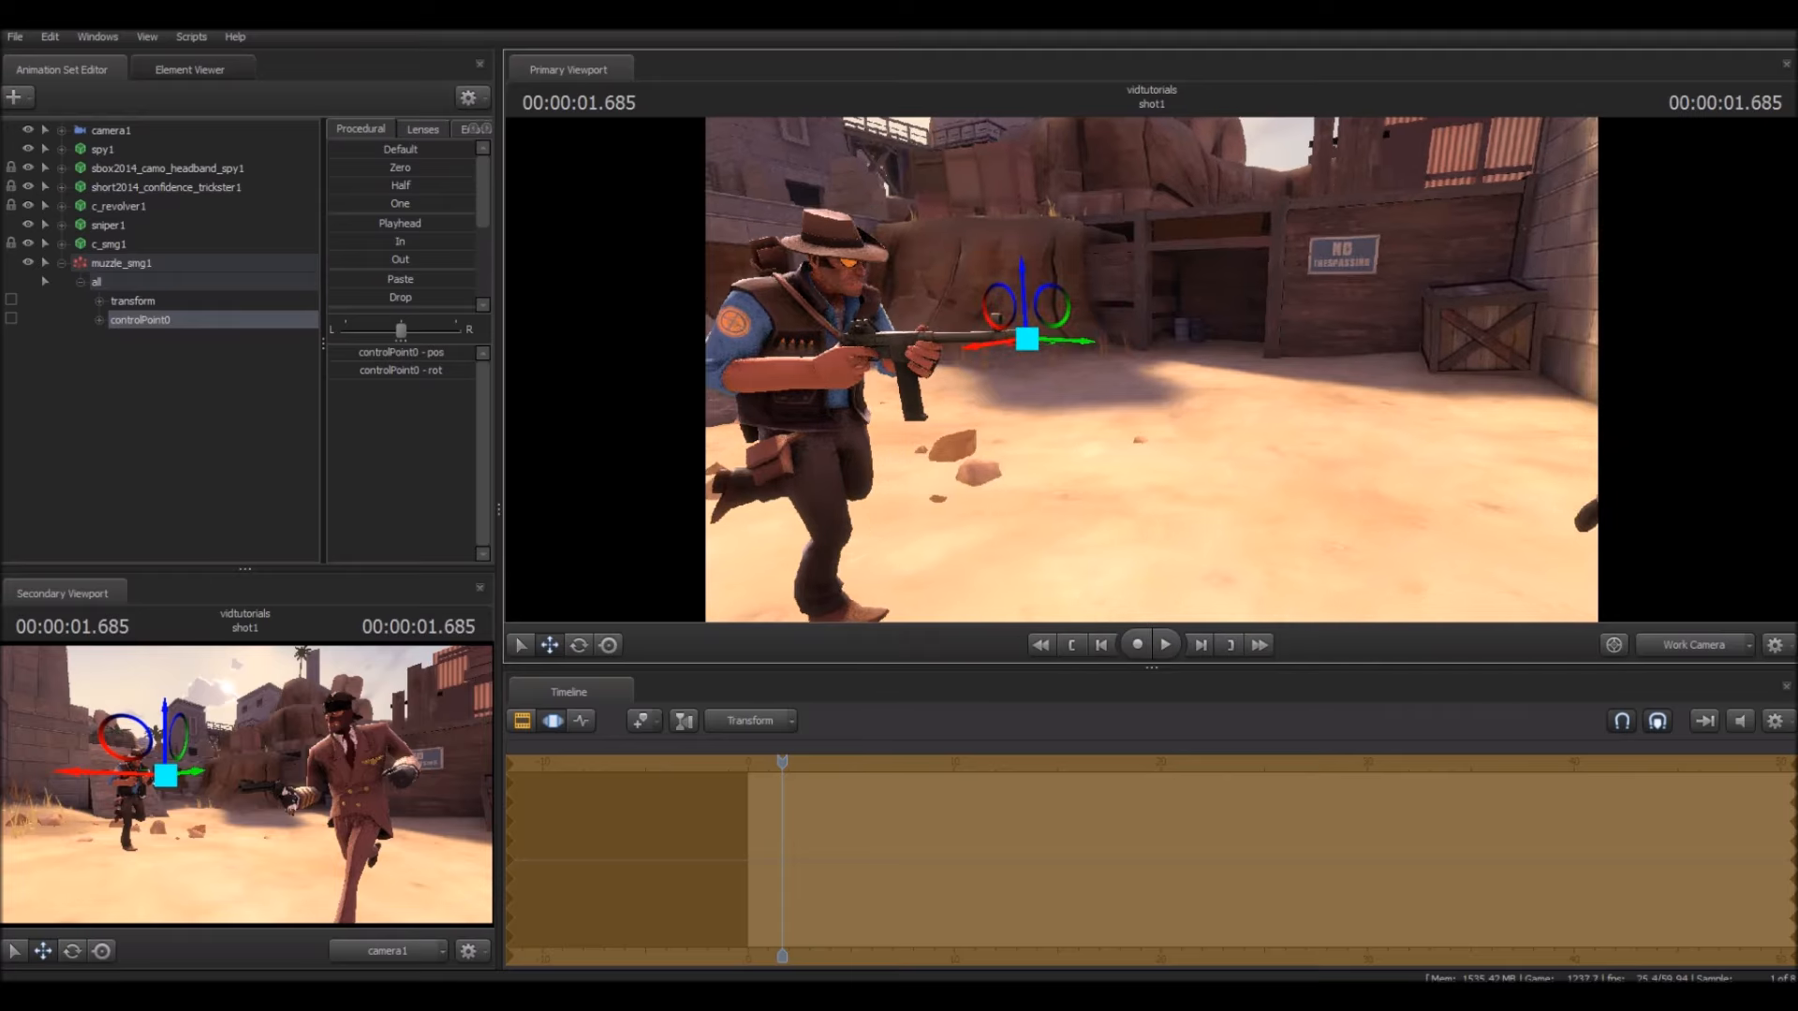
# Step: With the playhead at 00:00:01.468, rotate controlPoint0 so the muzzle flash points along the SMG's firing direction
pyautogui.click(80, 282)
pyautogui.click(62, 263)
pyautogui.moveTo(782, 763)
pyautogui.mouseDown()
pyautogui.moveTo(824, 763)
pyautogui.moveTo(778, 763)
pyautogui.mouseUp()
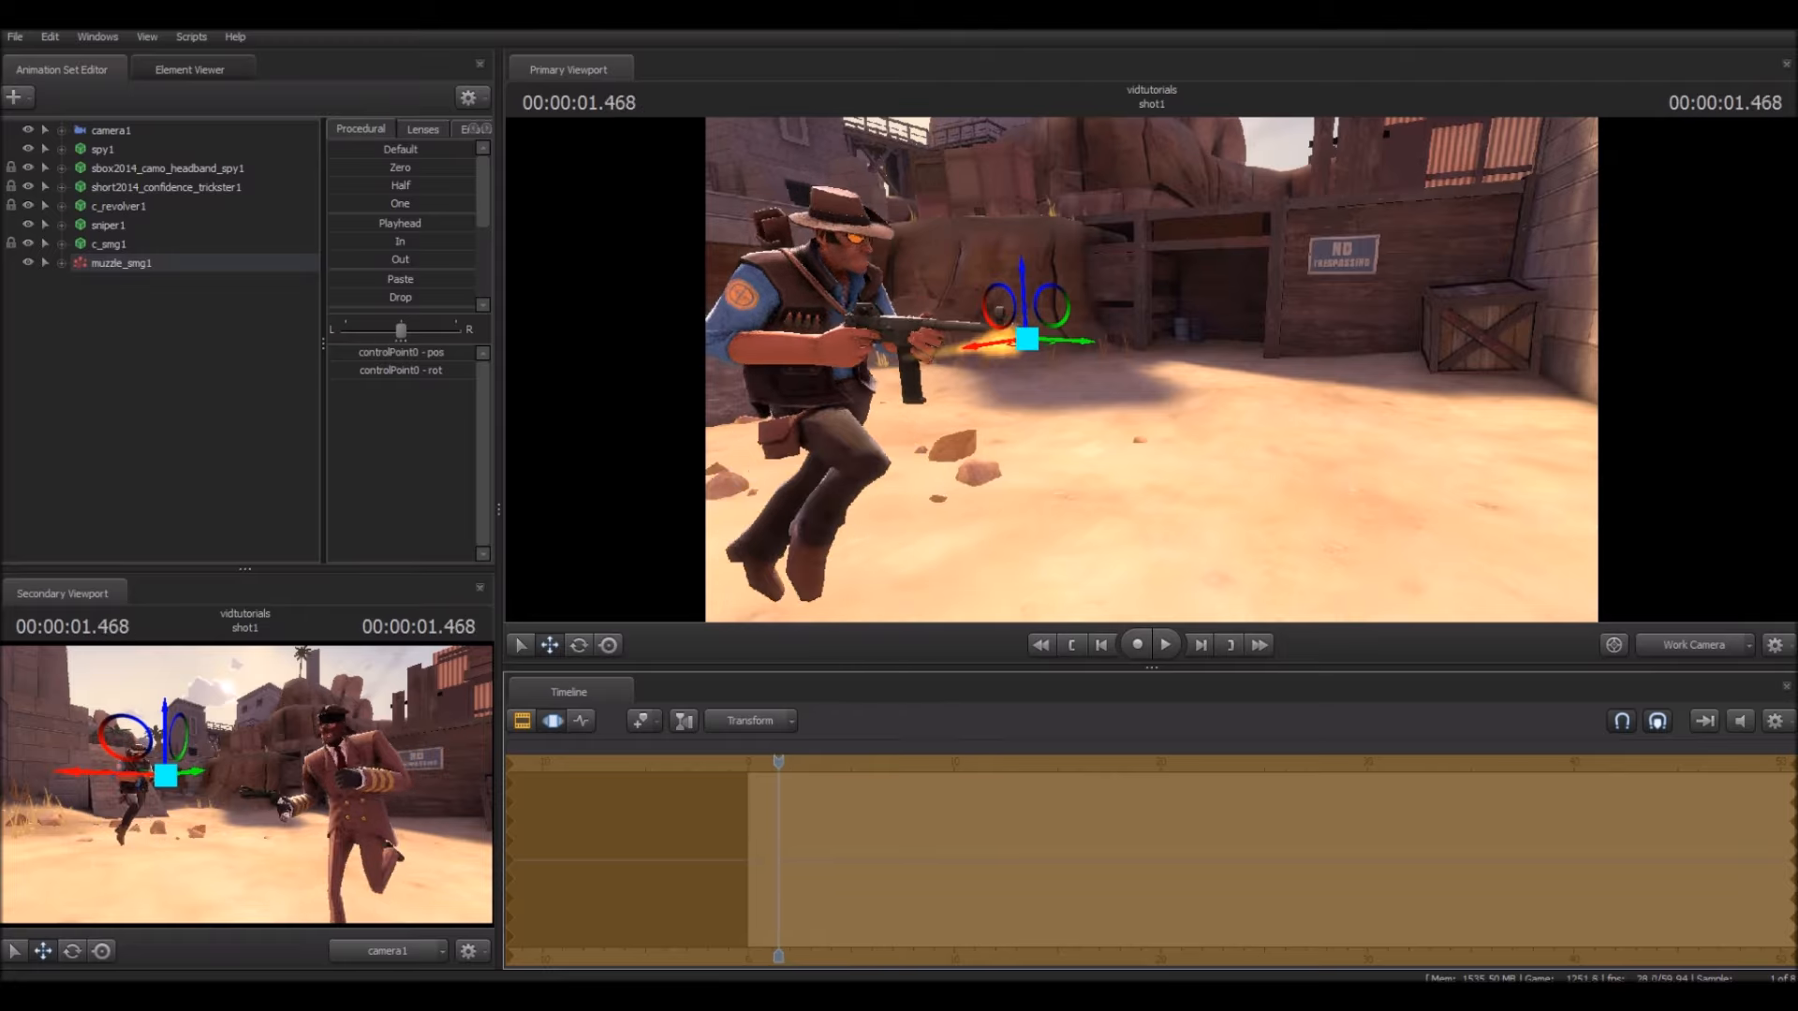
pyautogui.moveTo(1152, 370); pyautogui.dragTo(1274, 321)
pyautogui.moveTo(1152, 370)
pyautogui.mouseDown()
pyautogui.moveTo(726, 365)
pyautogui.moveTo(1142, 367)
pyautogui.mouseUp()
pyautogui.press('e')
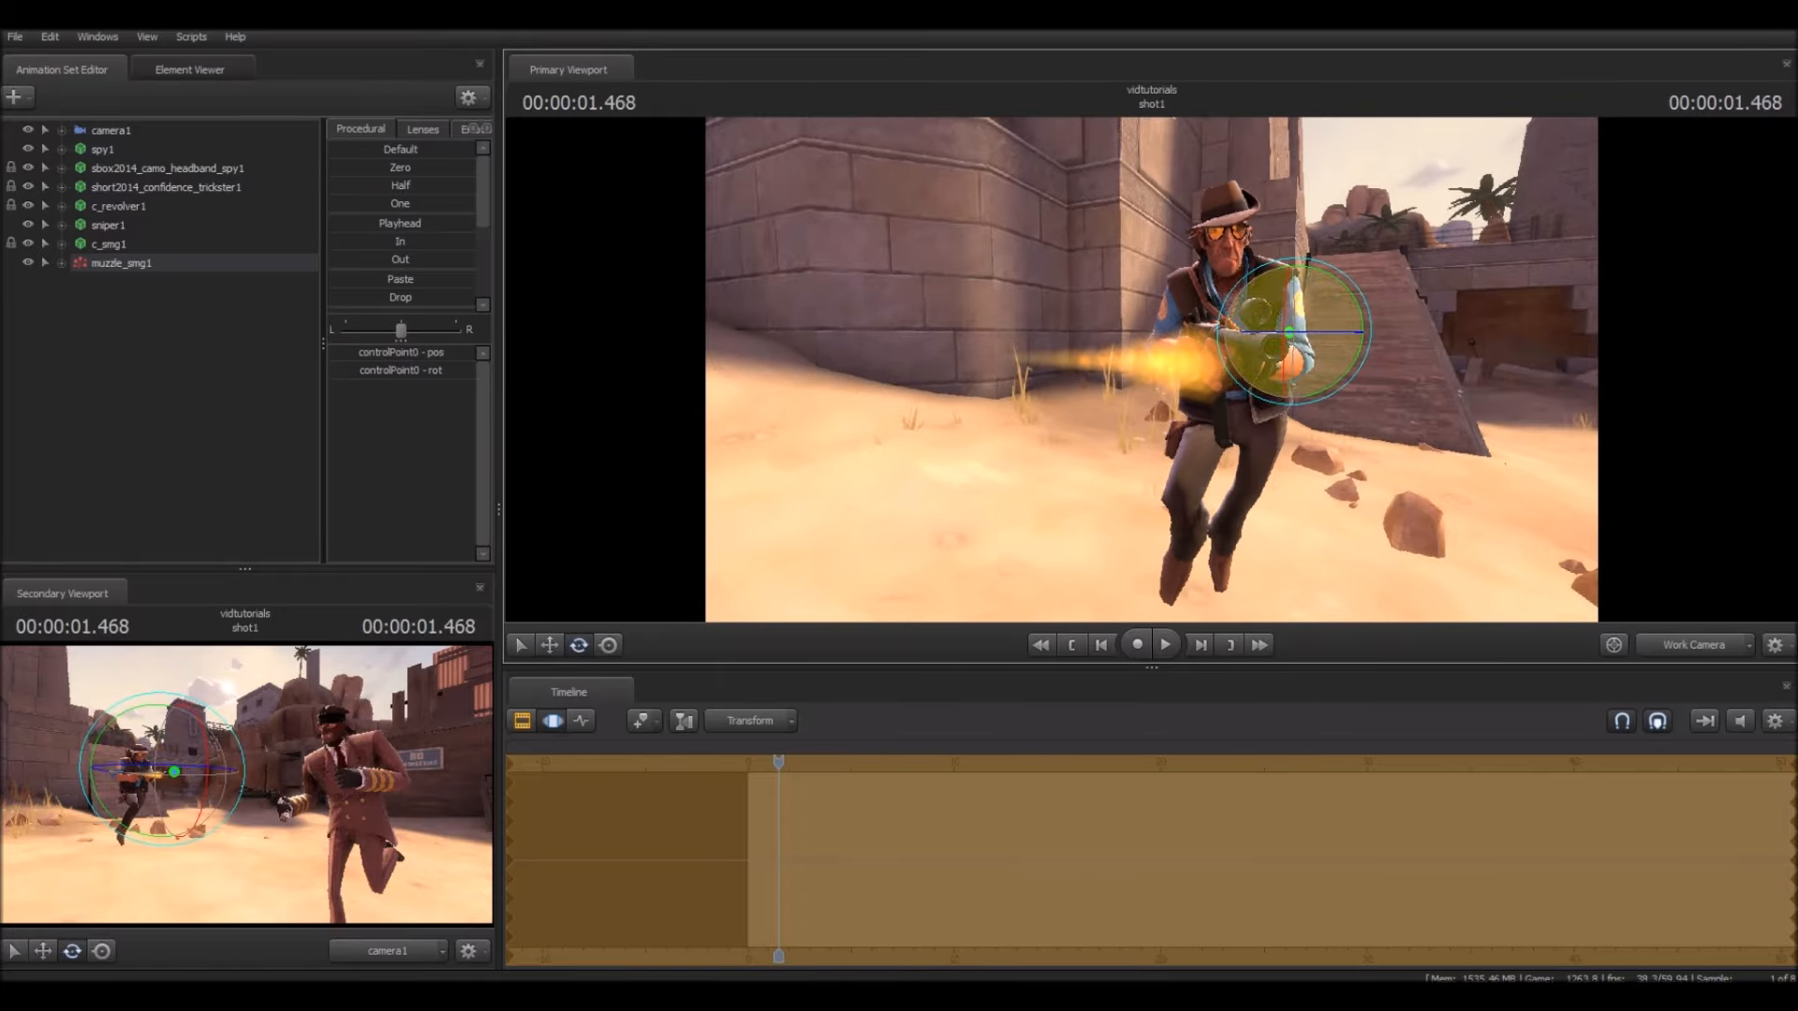
pyautogui.moveTo(1264, 333); pyautogui.dragTo(1358, 333)
# Step: Play back and scrub the shot, then examine the muzzle flash's alignment with the SMG barrel at 00:00:01.468
pyautogui.moveTo(778, 762); pyautogui.dragTo(953, 762)
pyautogui.press('space')
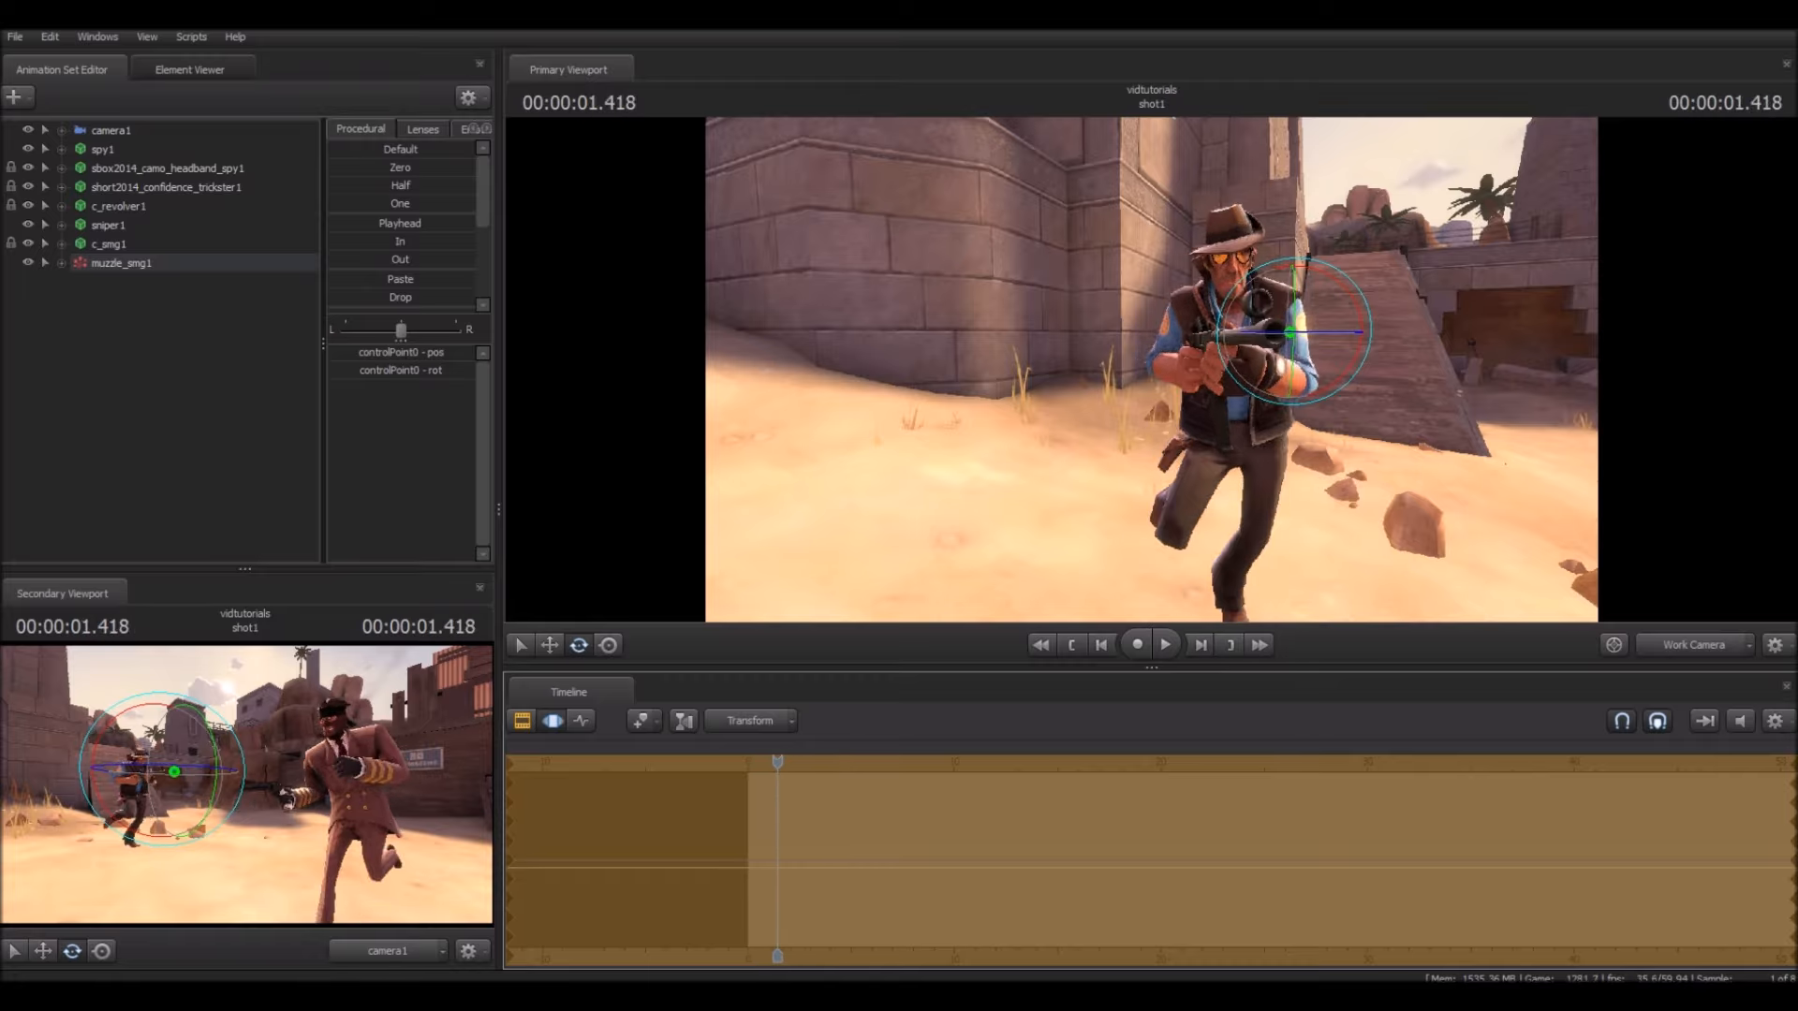
pyautogui.moveTo(1152, 369); pyautogui.dragTo(1493, 379)
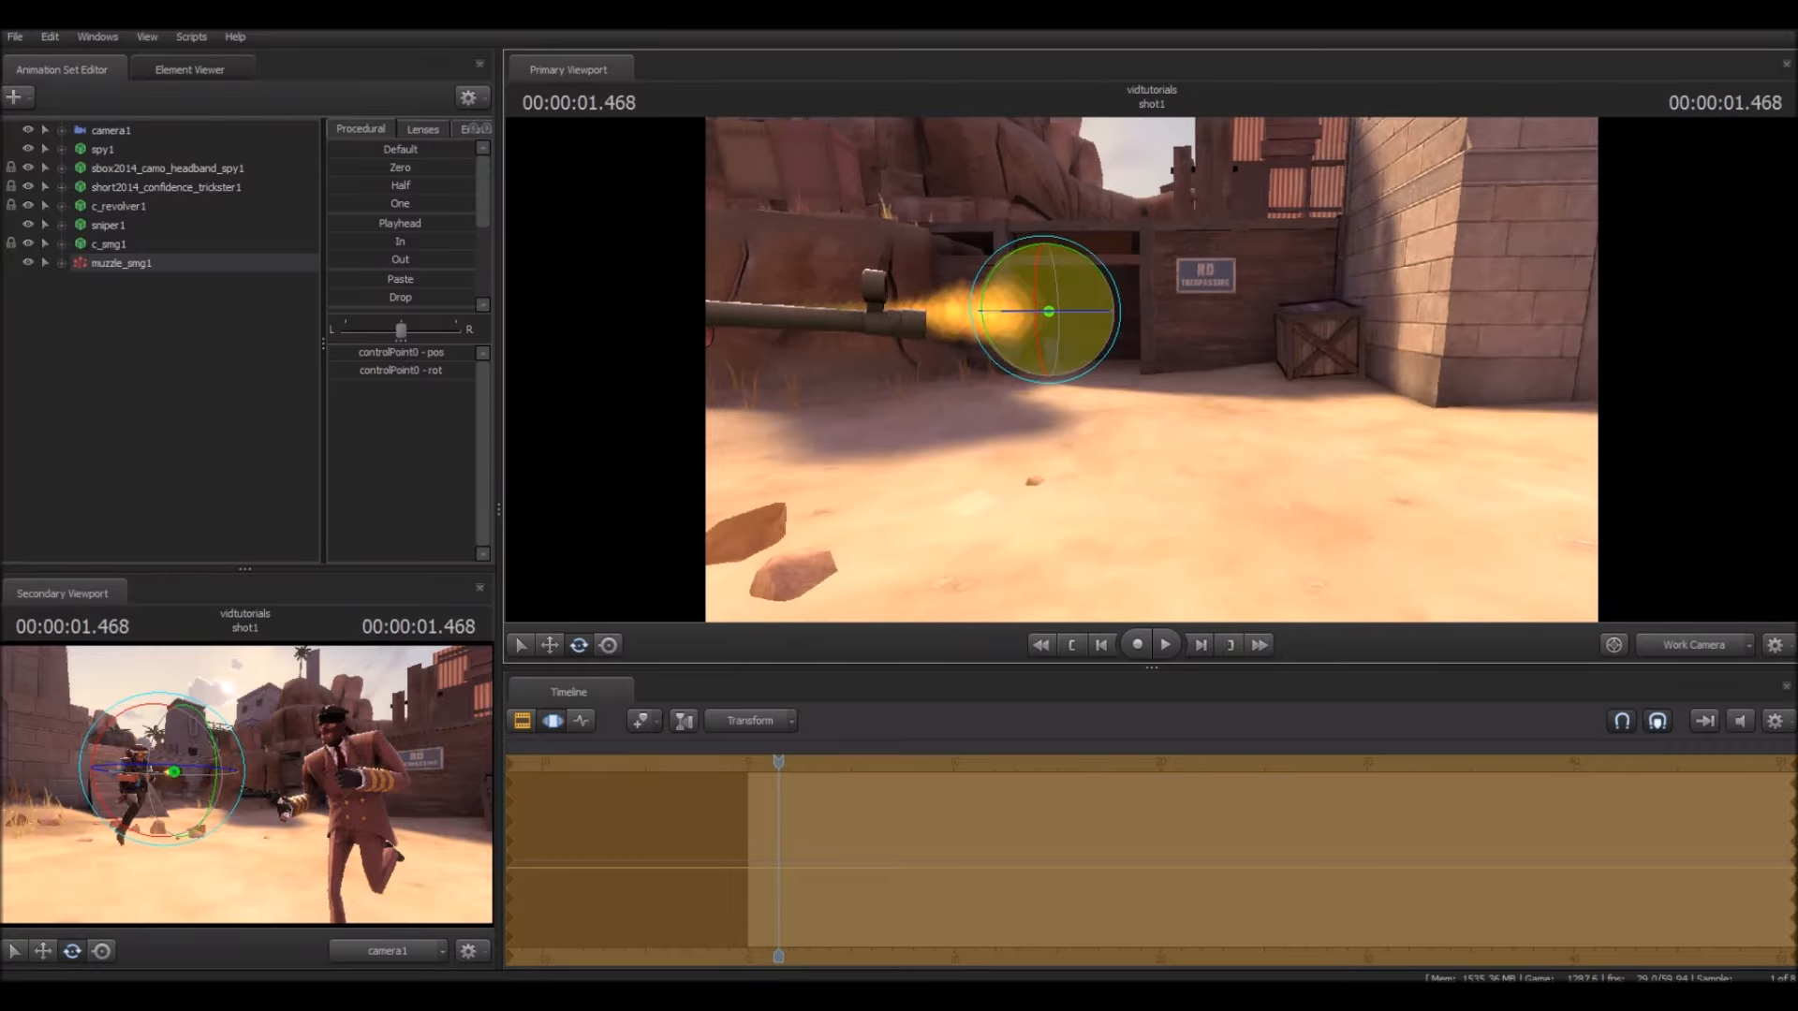
pyautogui.click(168, 375)
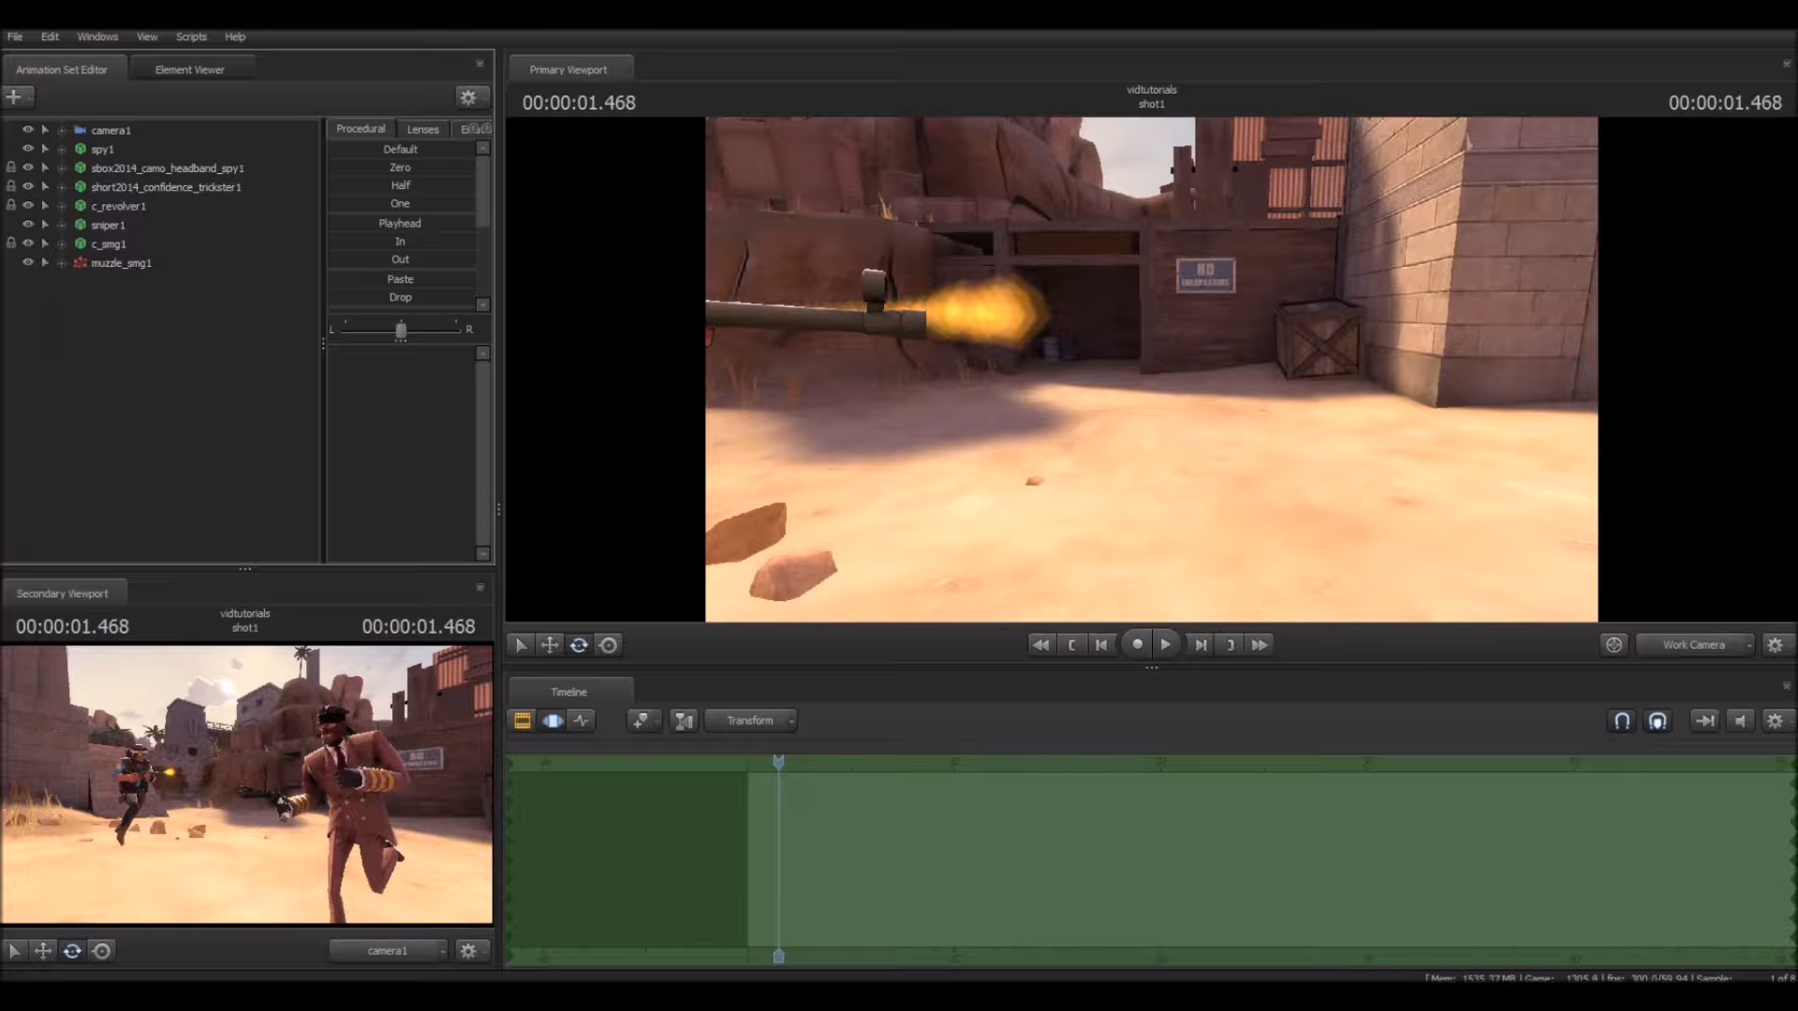
# Step: Add the Anger cosmetic item to sniper1, filtering the item list by "anger"
pyautogui.moveTo(1152, 370); pyautogui.dragTo(1063, 370)
pyautogui.click(107, 225)
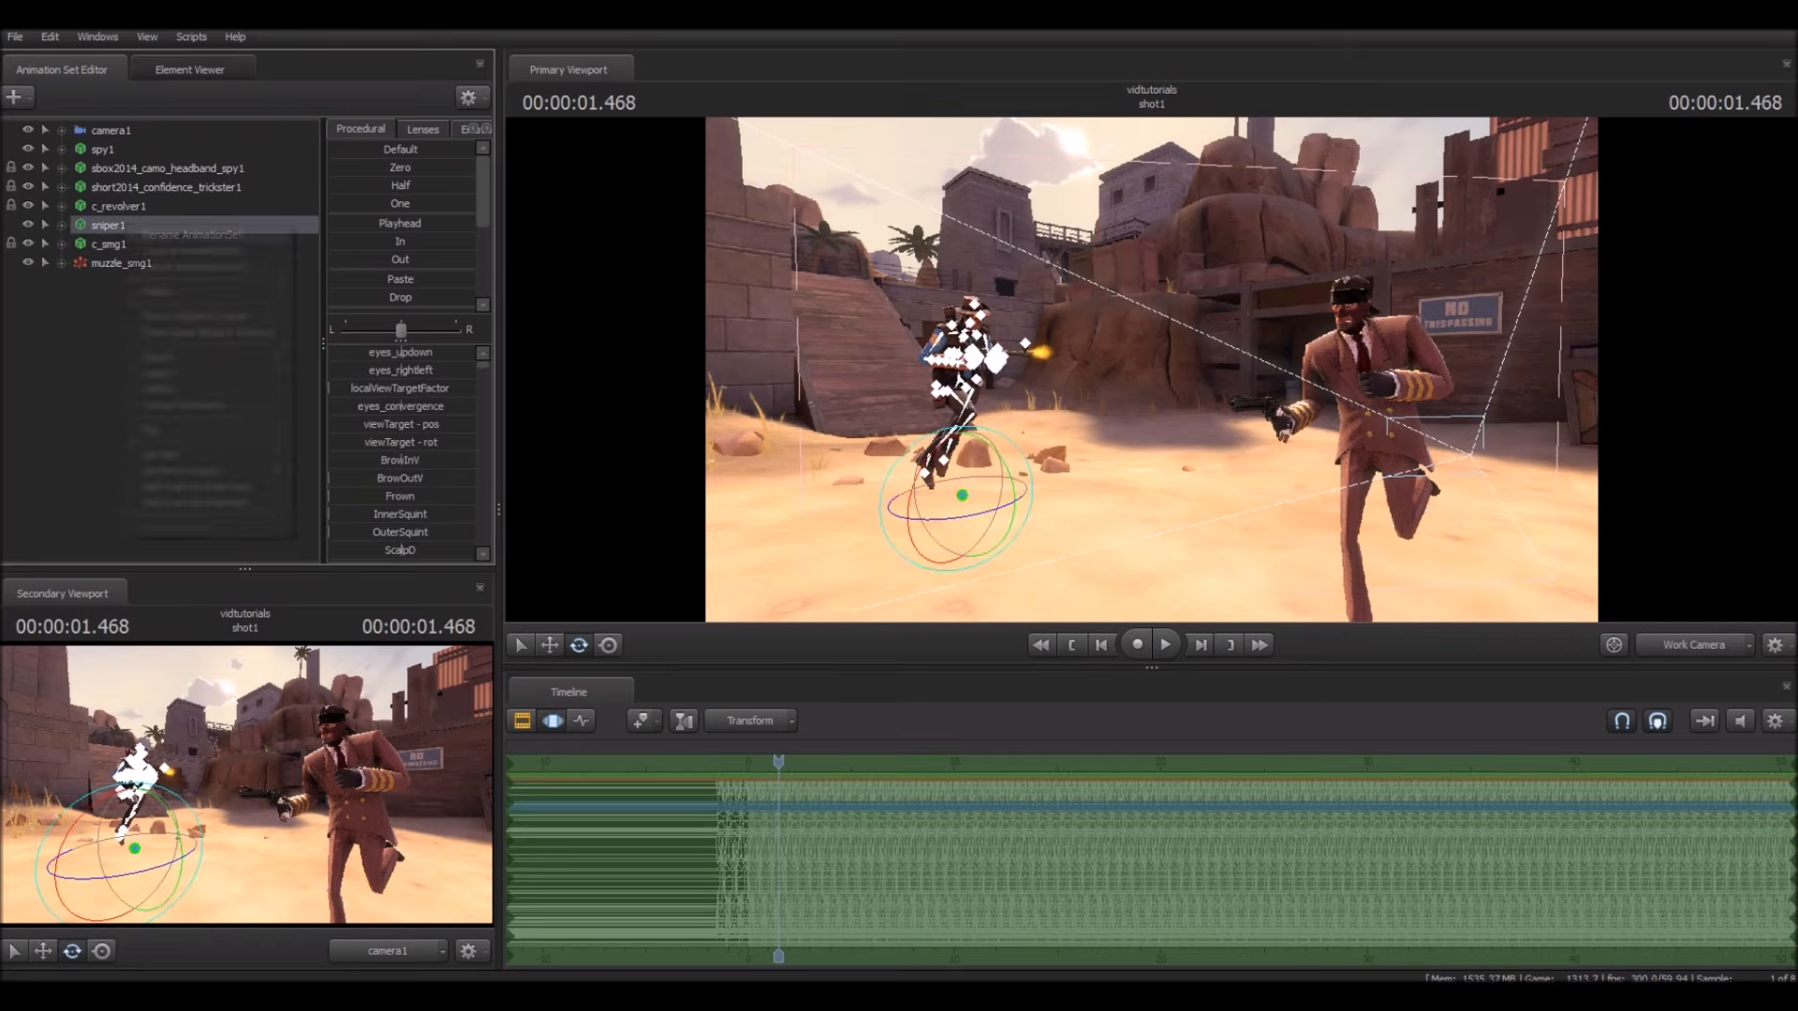
pyautogui.rightClick(126, 226)
pyautogui.click(197, 486)
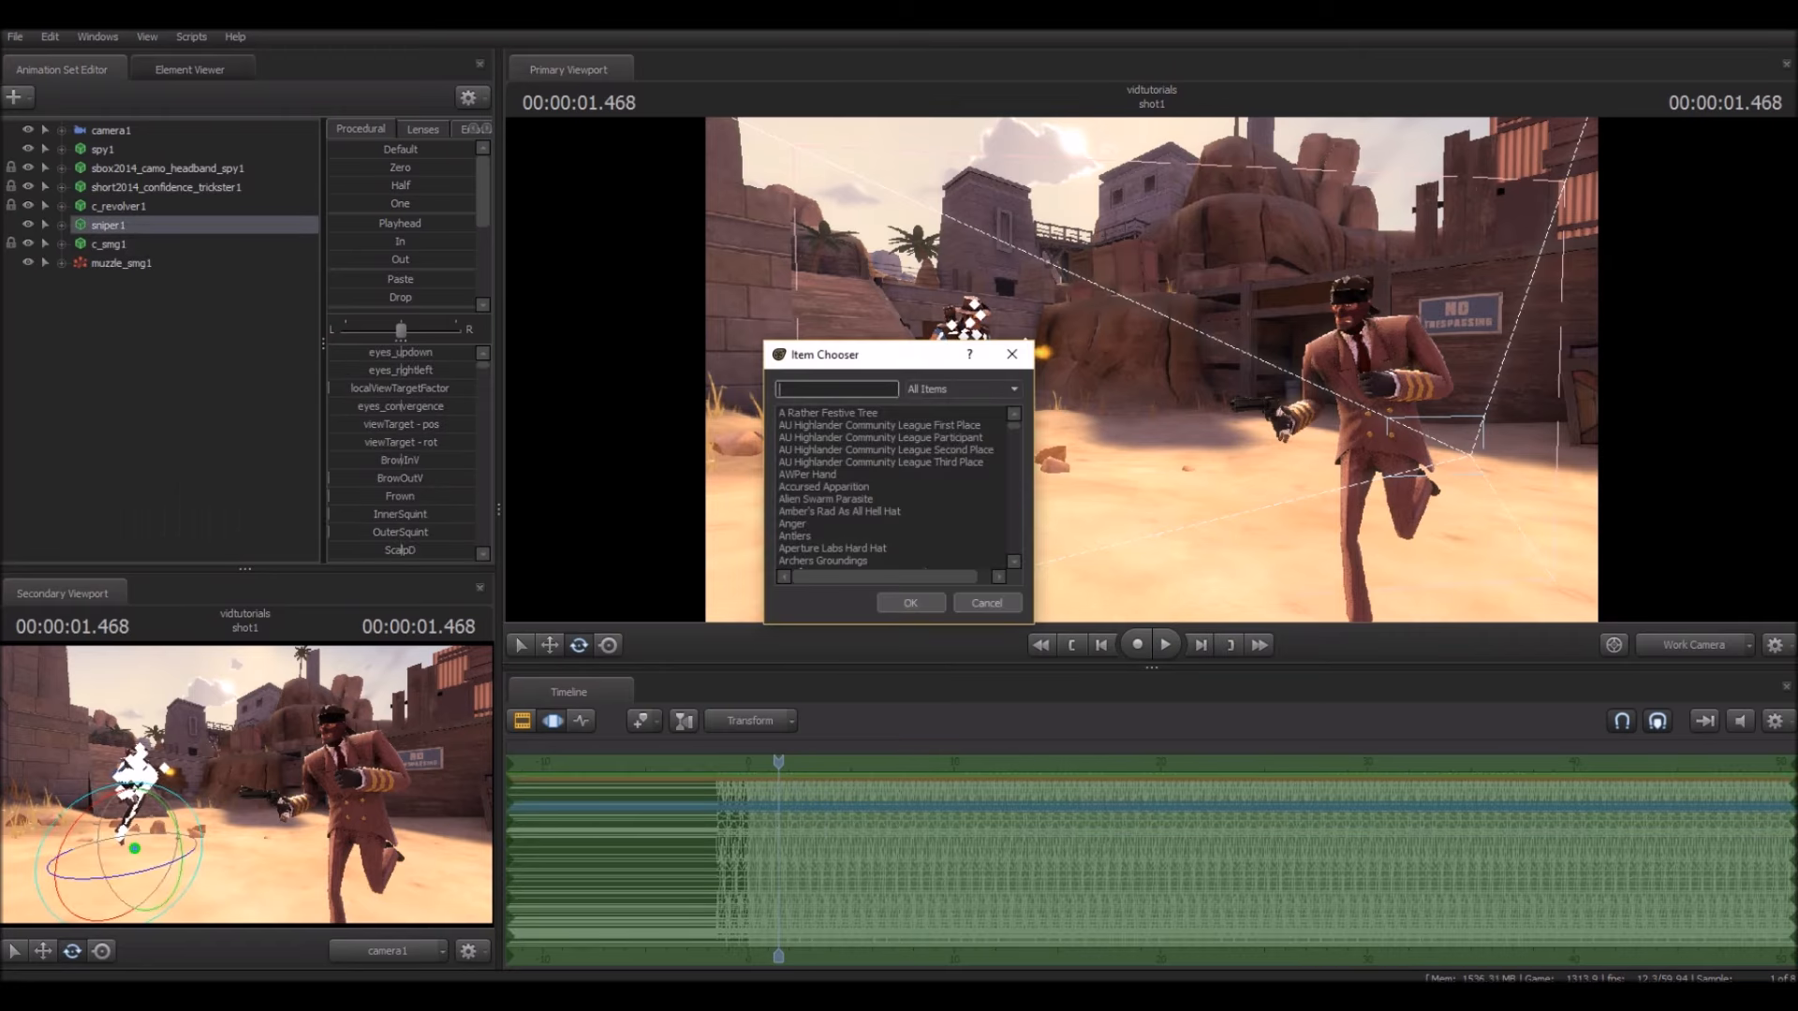
pyautogui.scroll(-15, 894, 487)
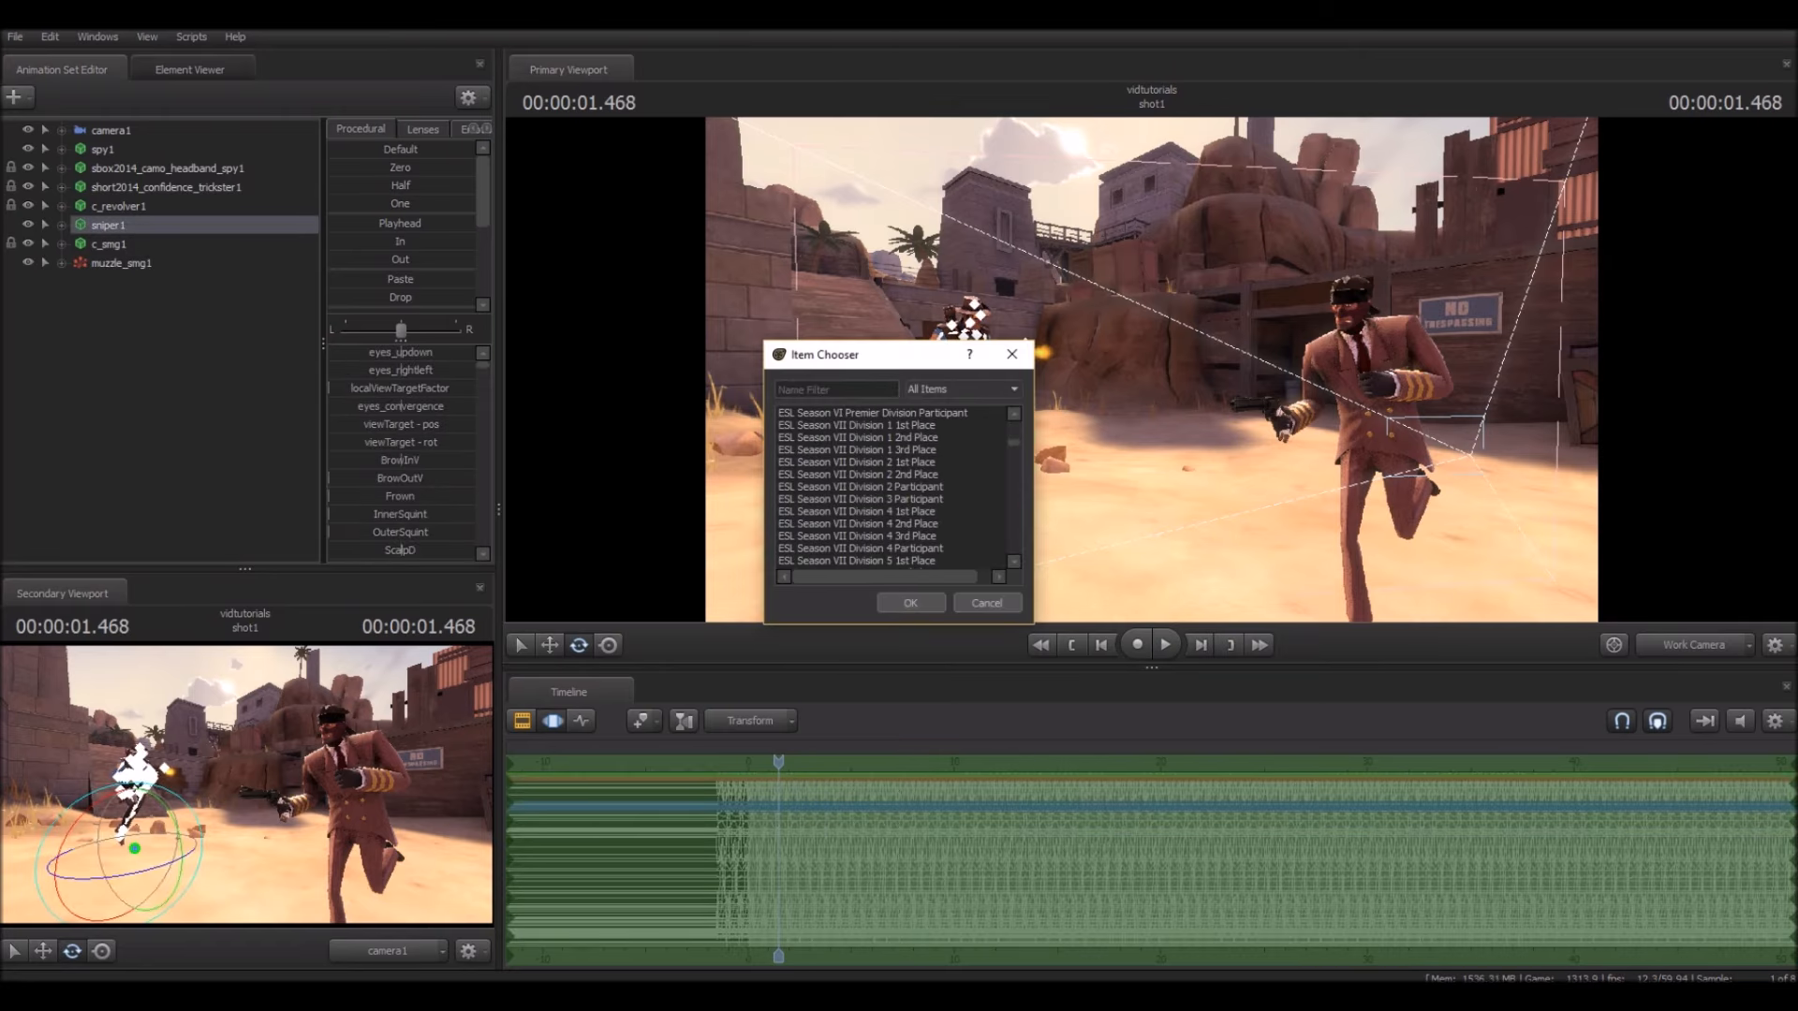
pyautogui.scroll(-10, 894, 487)
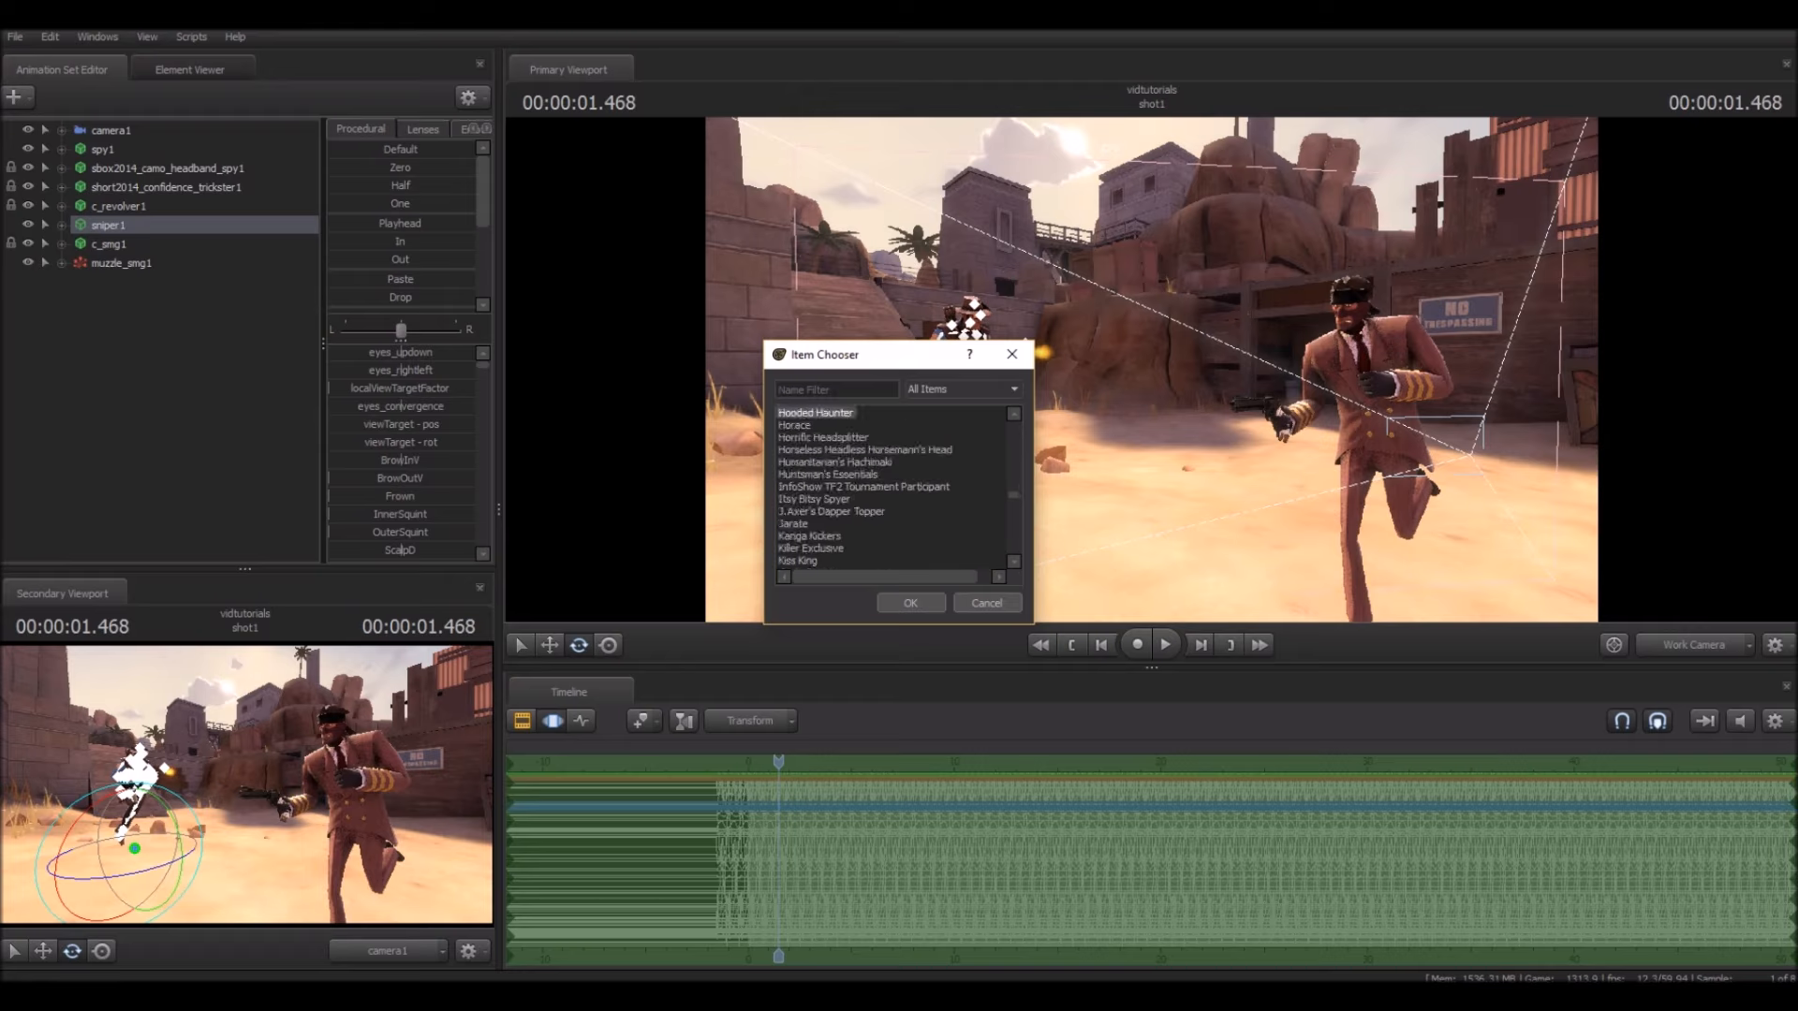
pyautogui.click(836, 390)
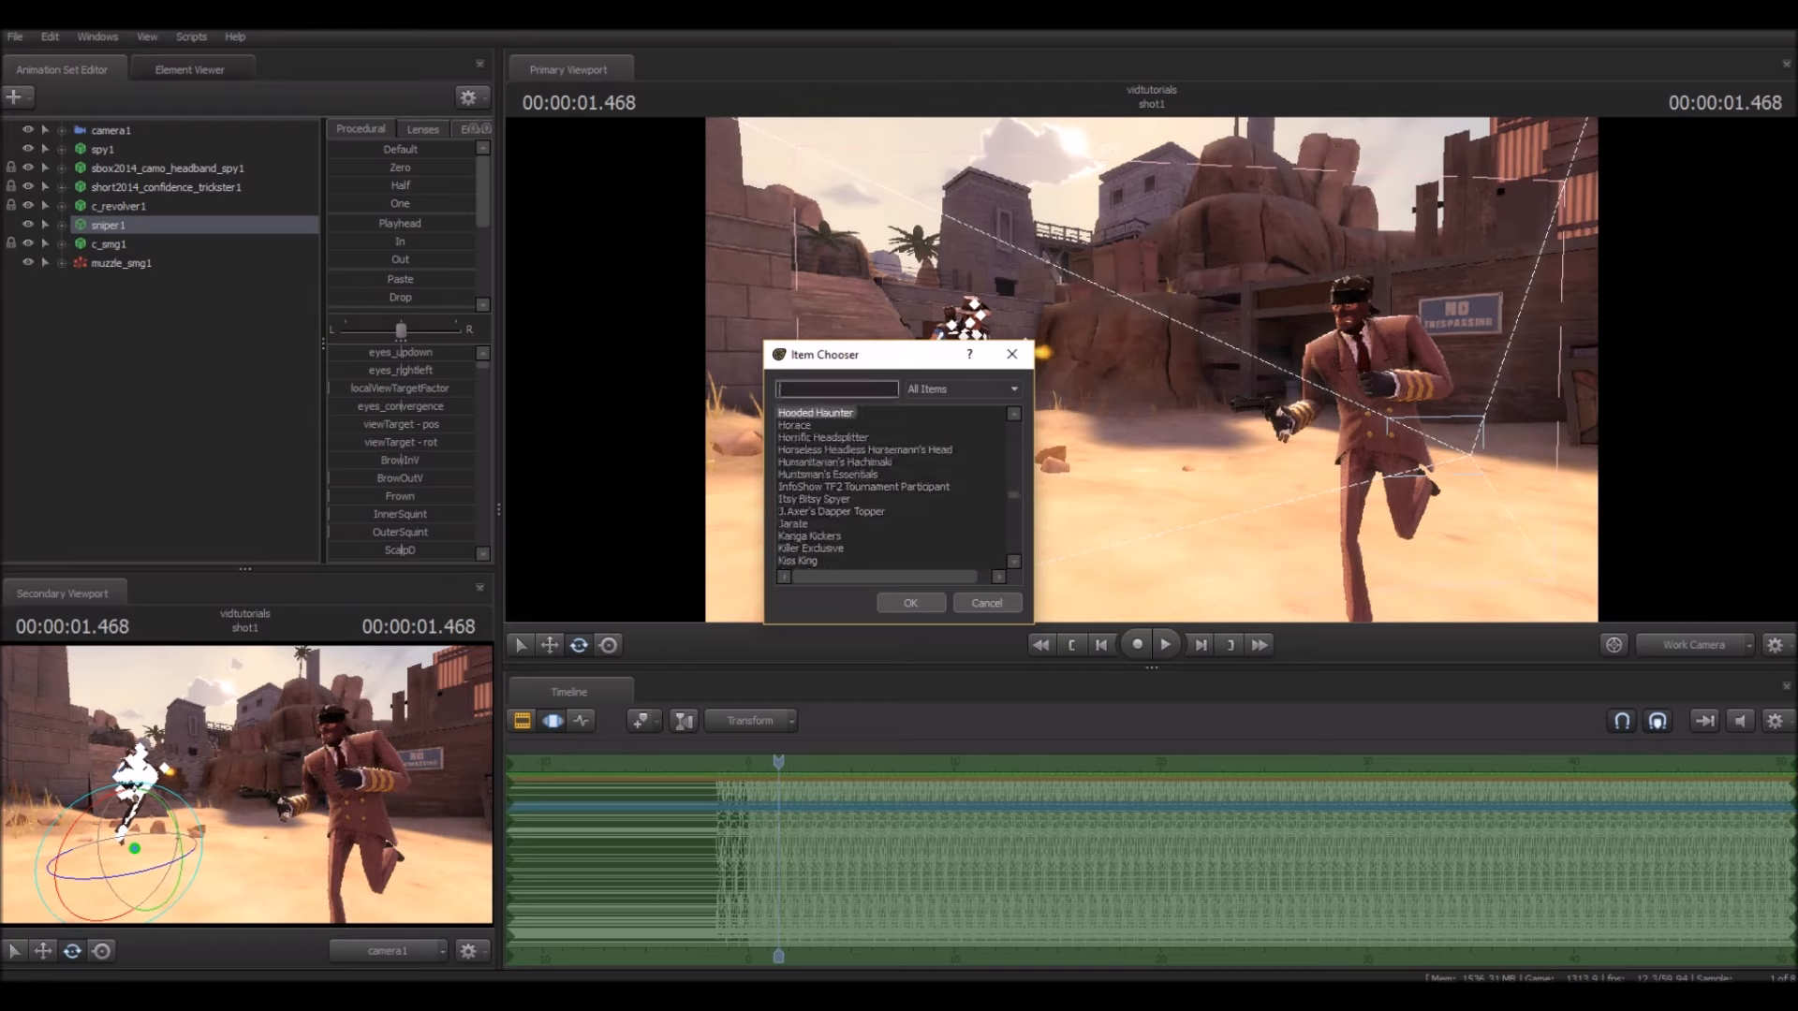
pyautogui.write('anger')
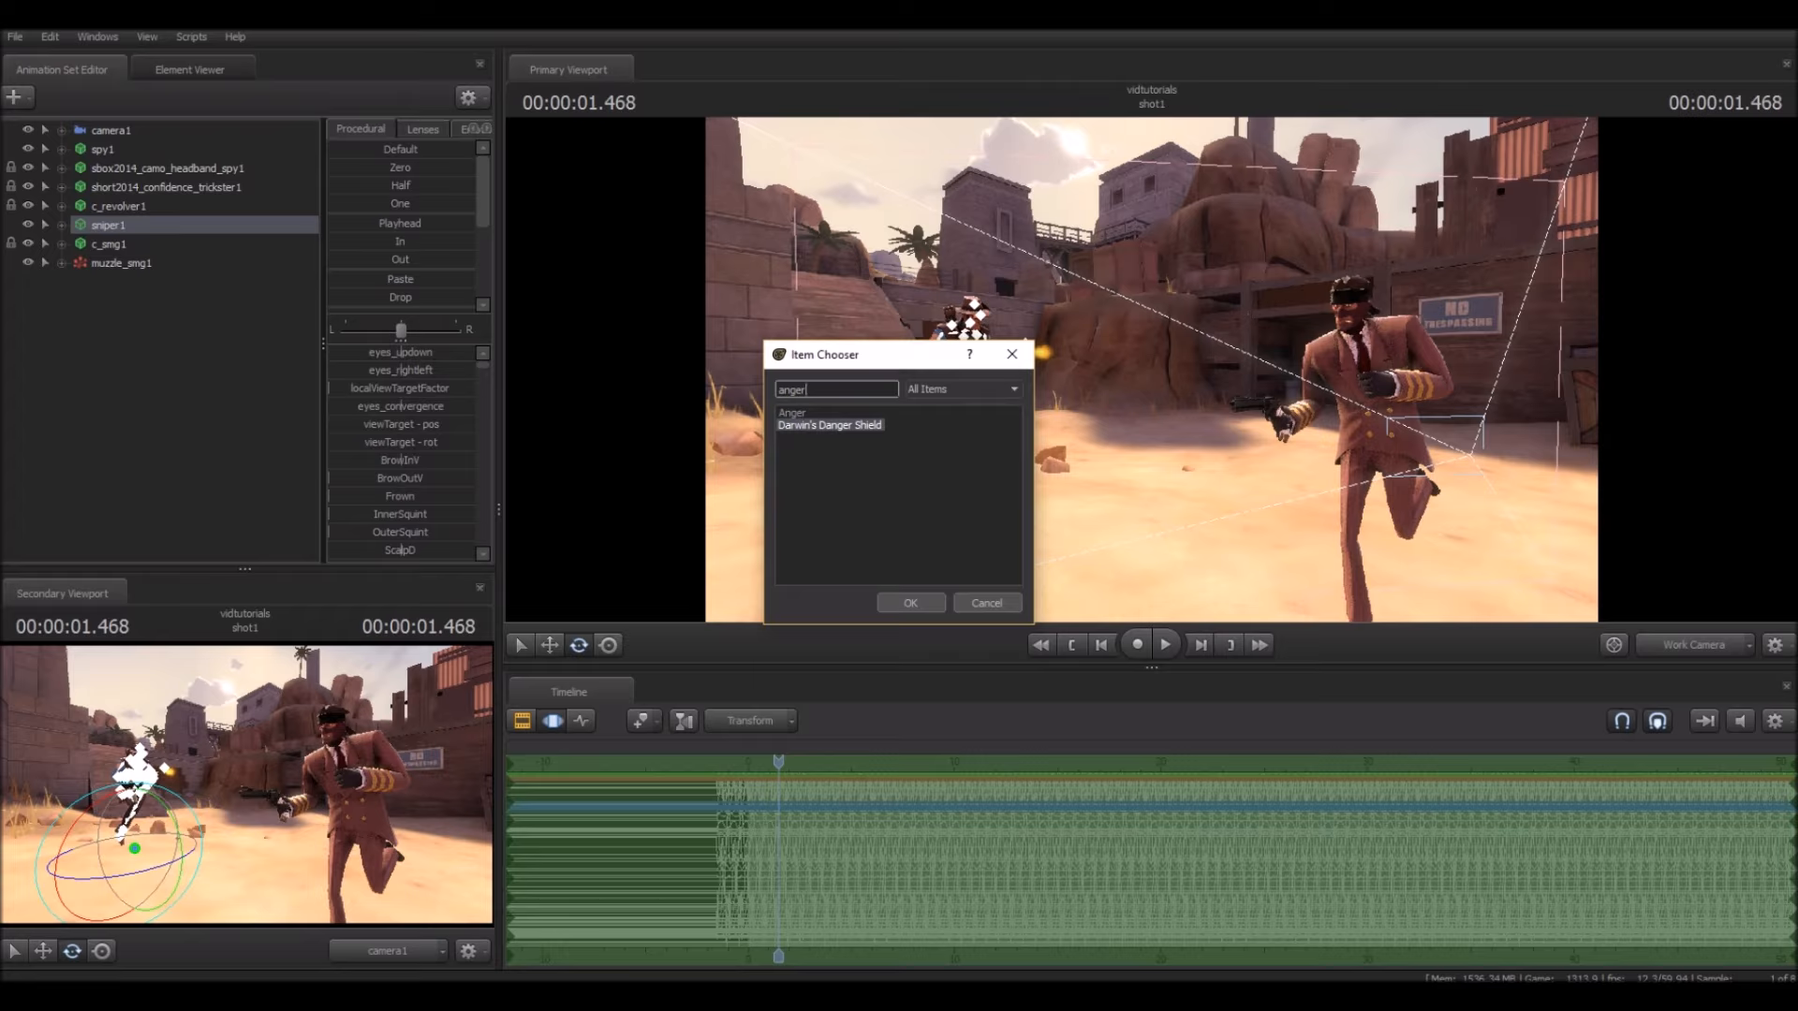
pyautogui.click(792, 413)
pyautogui.click(912, 603)
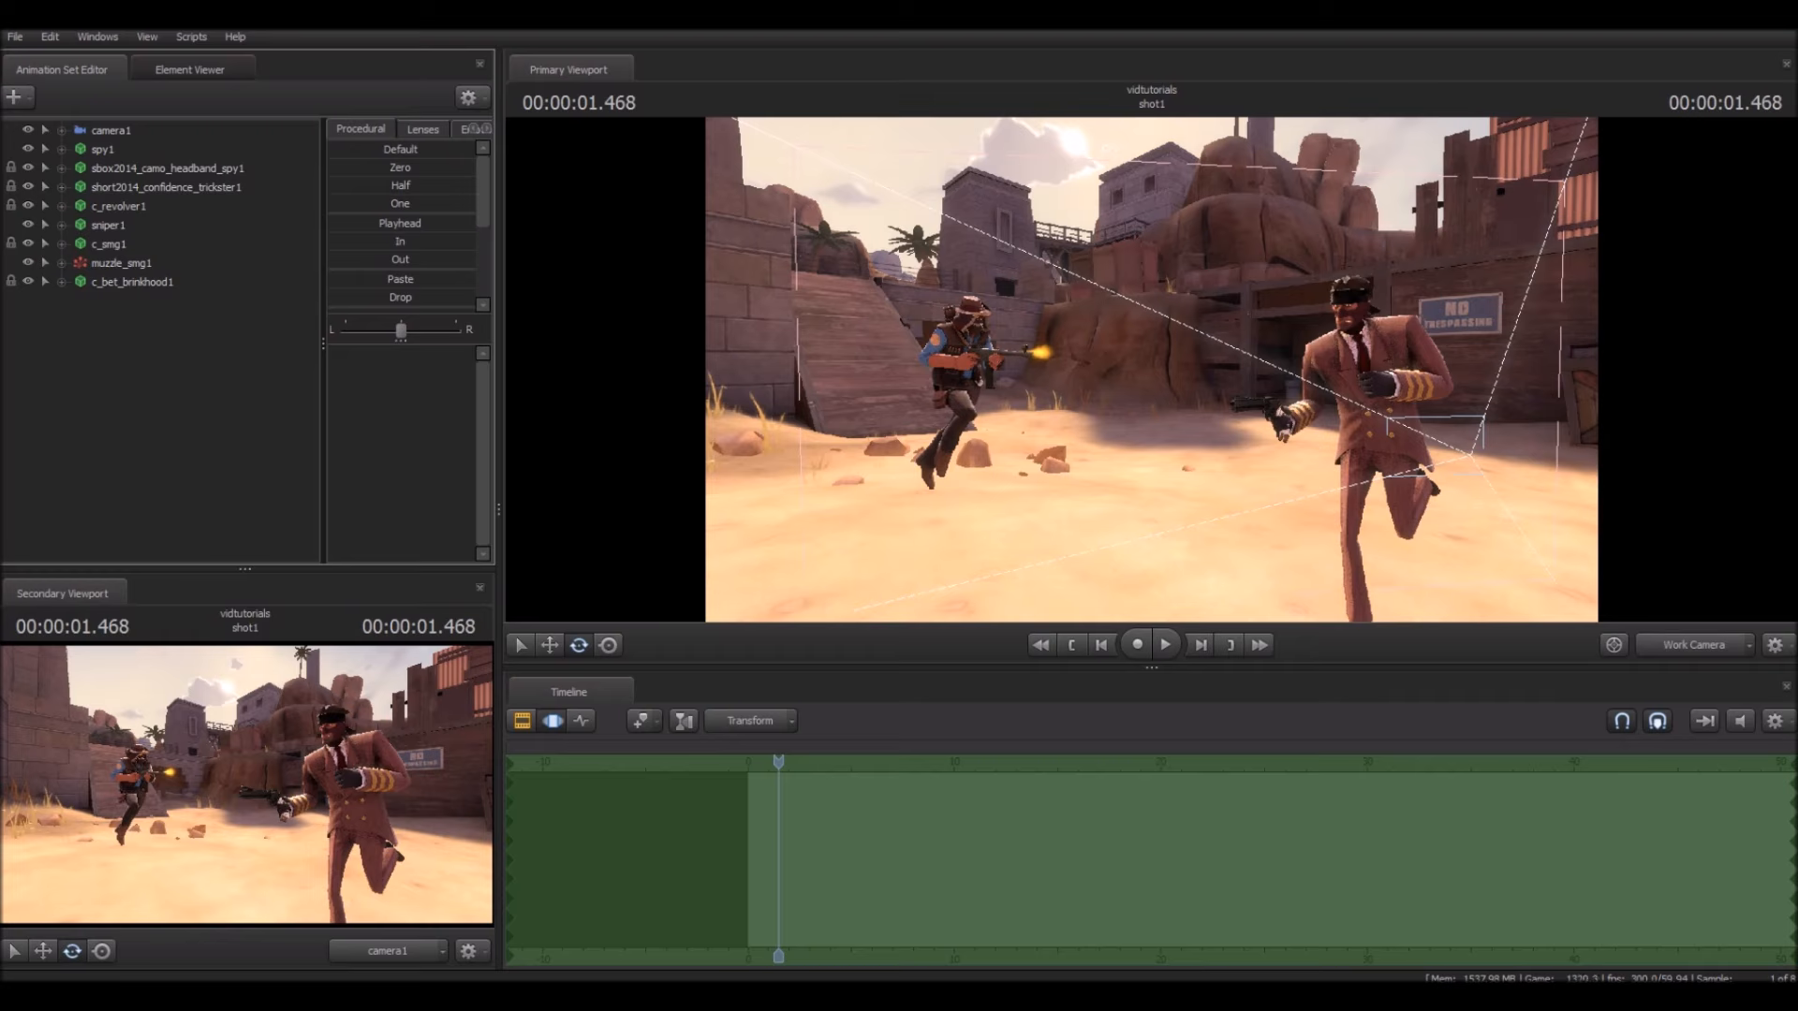
# Step: Add the Darwin's Danger Shield item to sniper1, filtering the item list by "dar"
pyautogui.click(120, 263)
pyautogui.click(111, 243)
pyautogui.rightClick(133, 246)
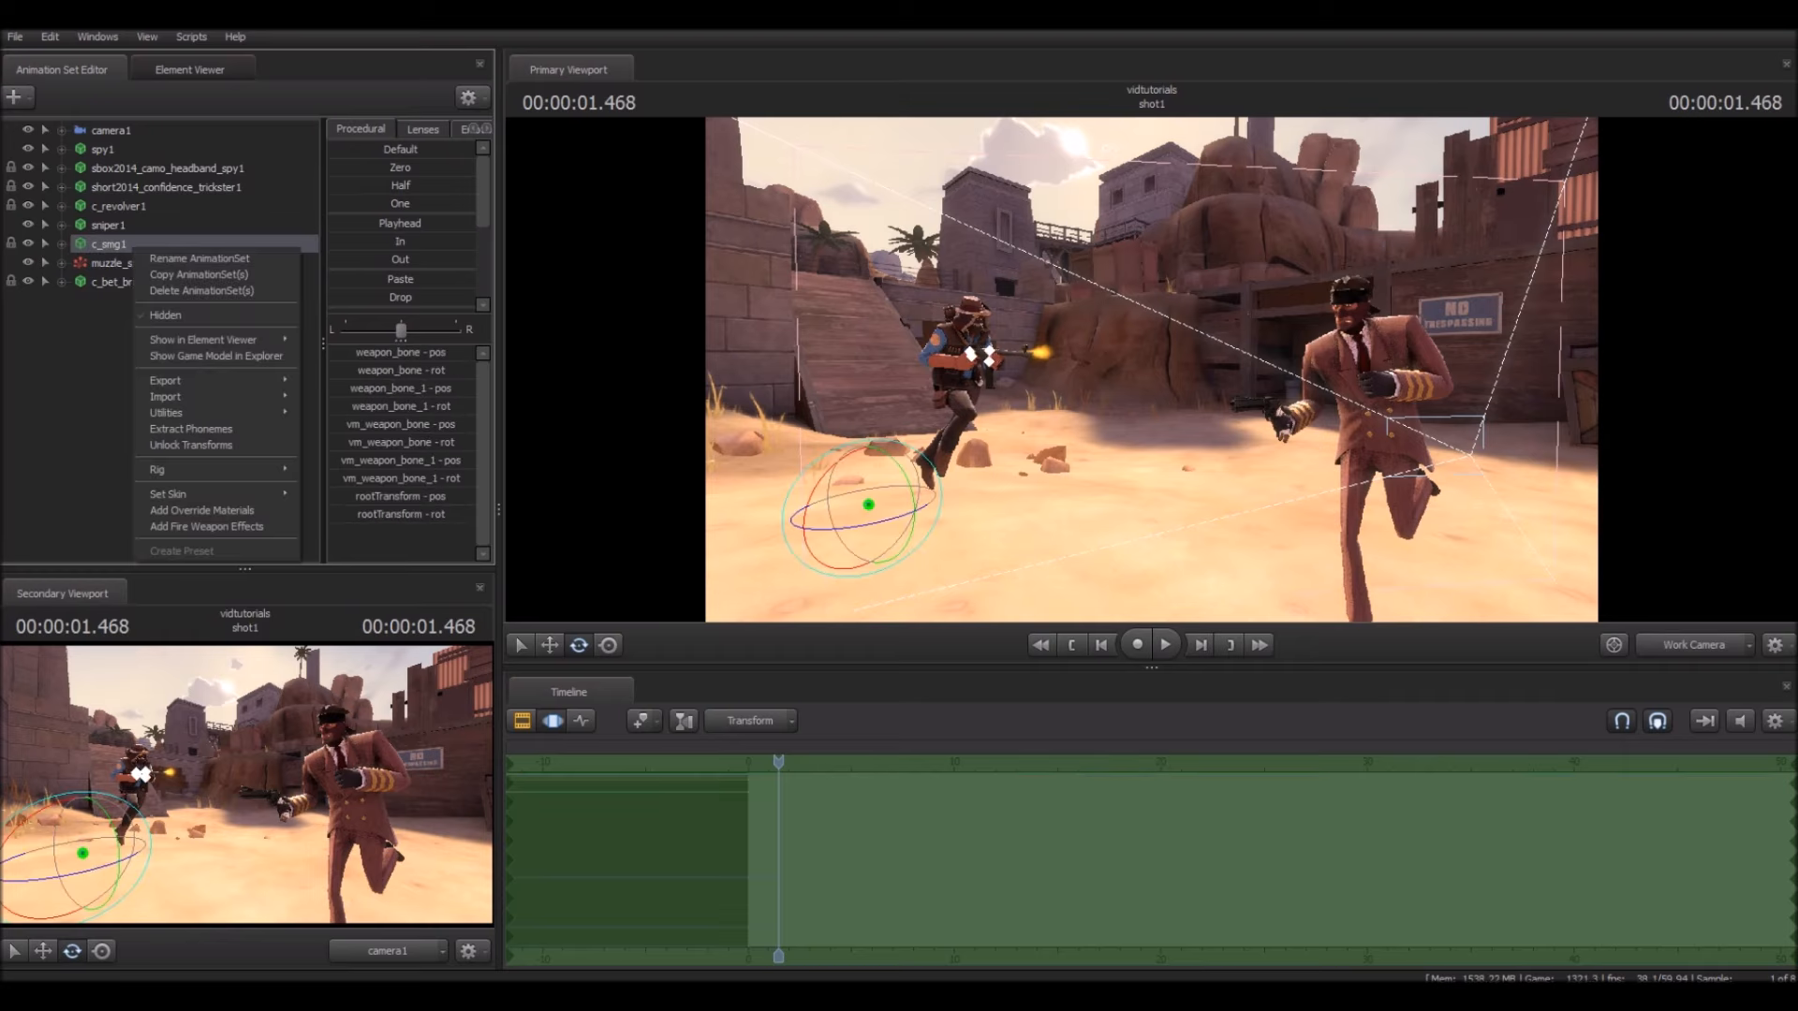
pyautogui.rightClick(133, 225)
pyautogui.click(206, 486)
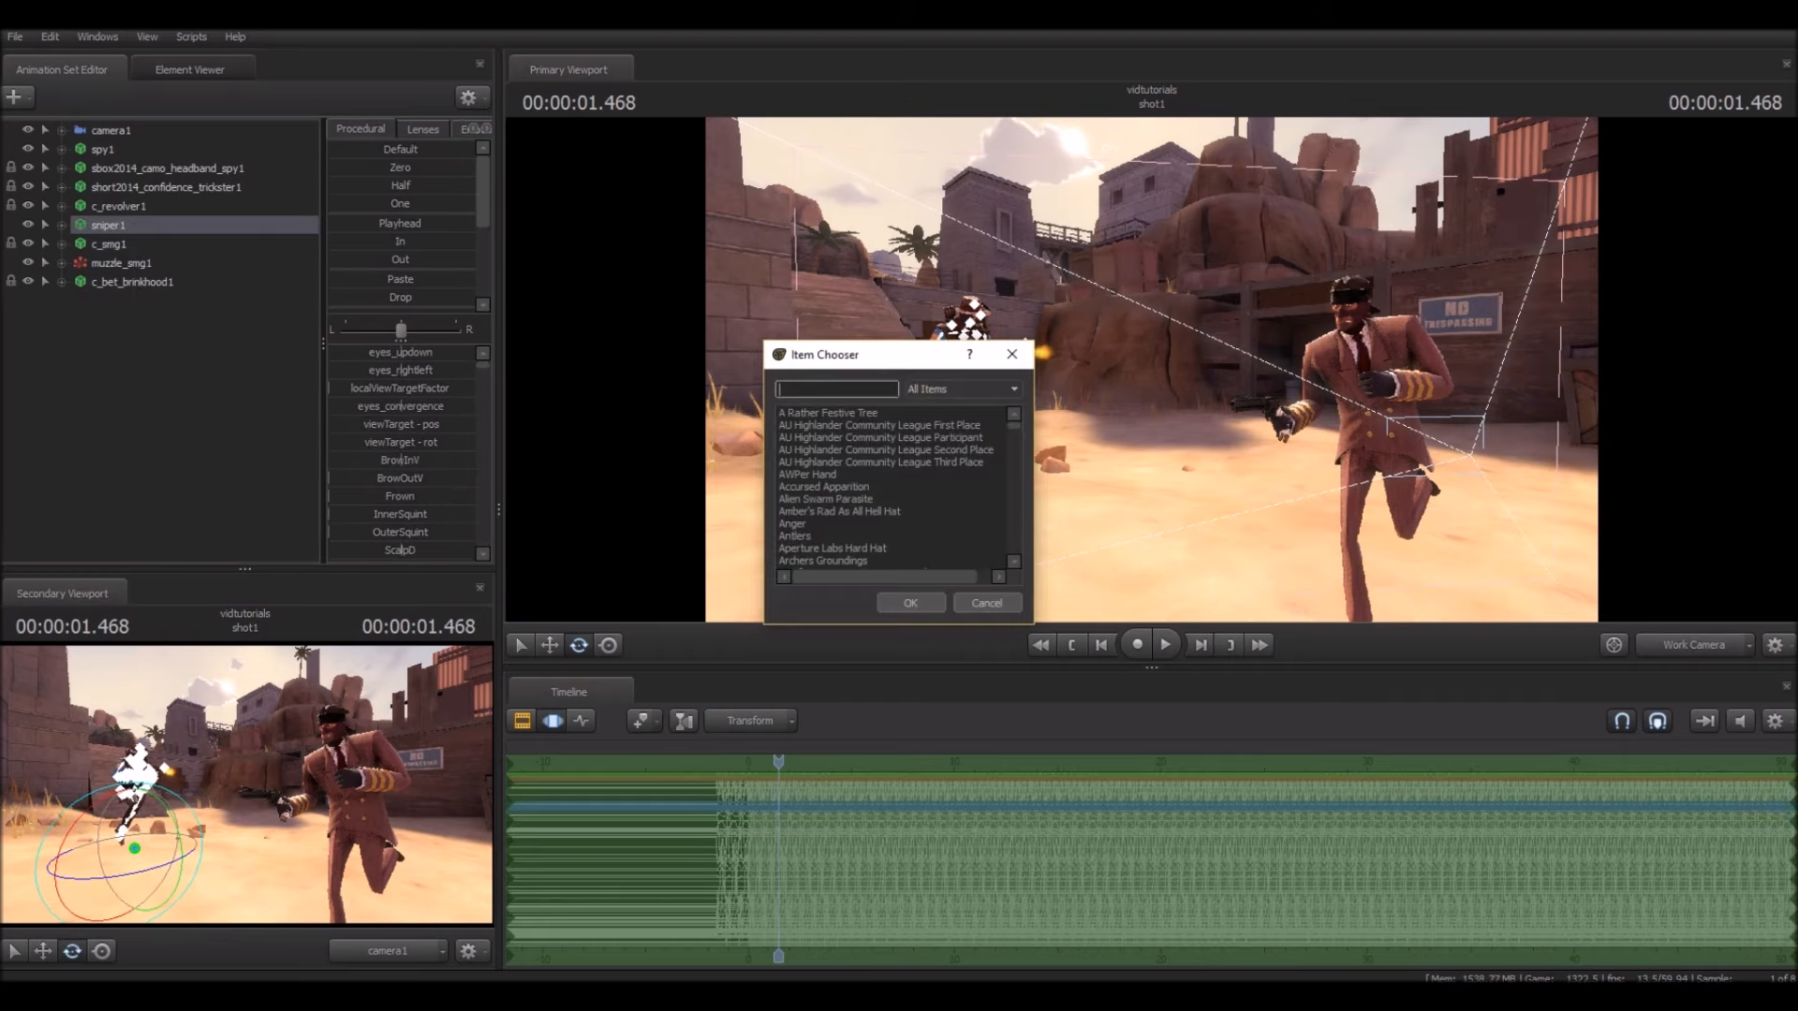
pyautogui.write('dar')
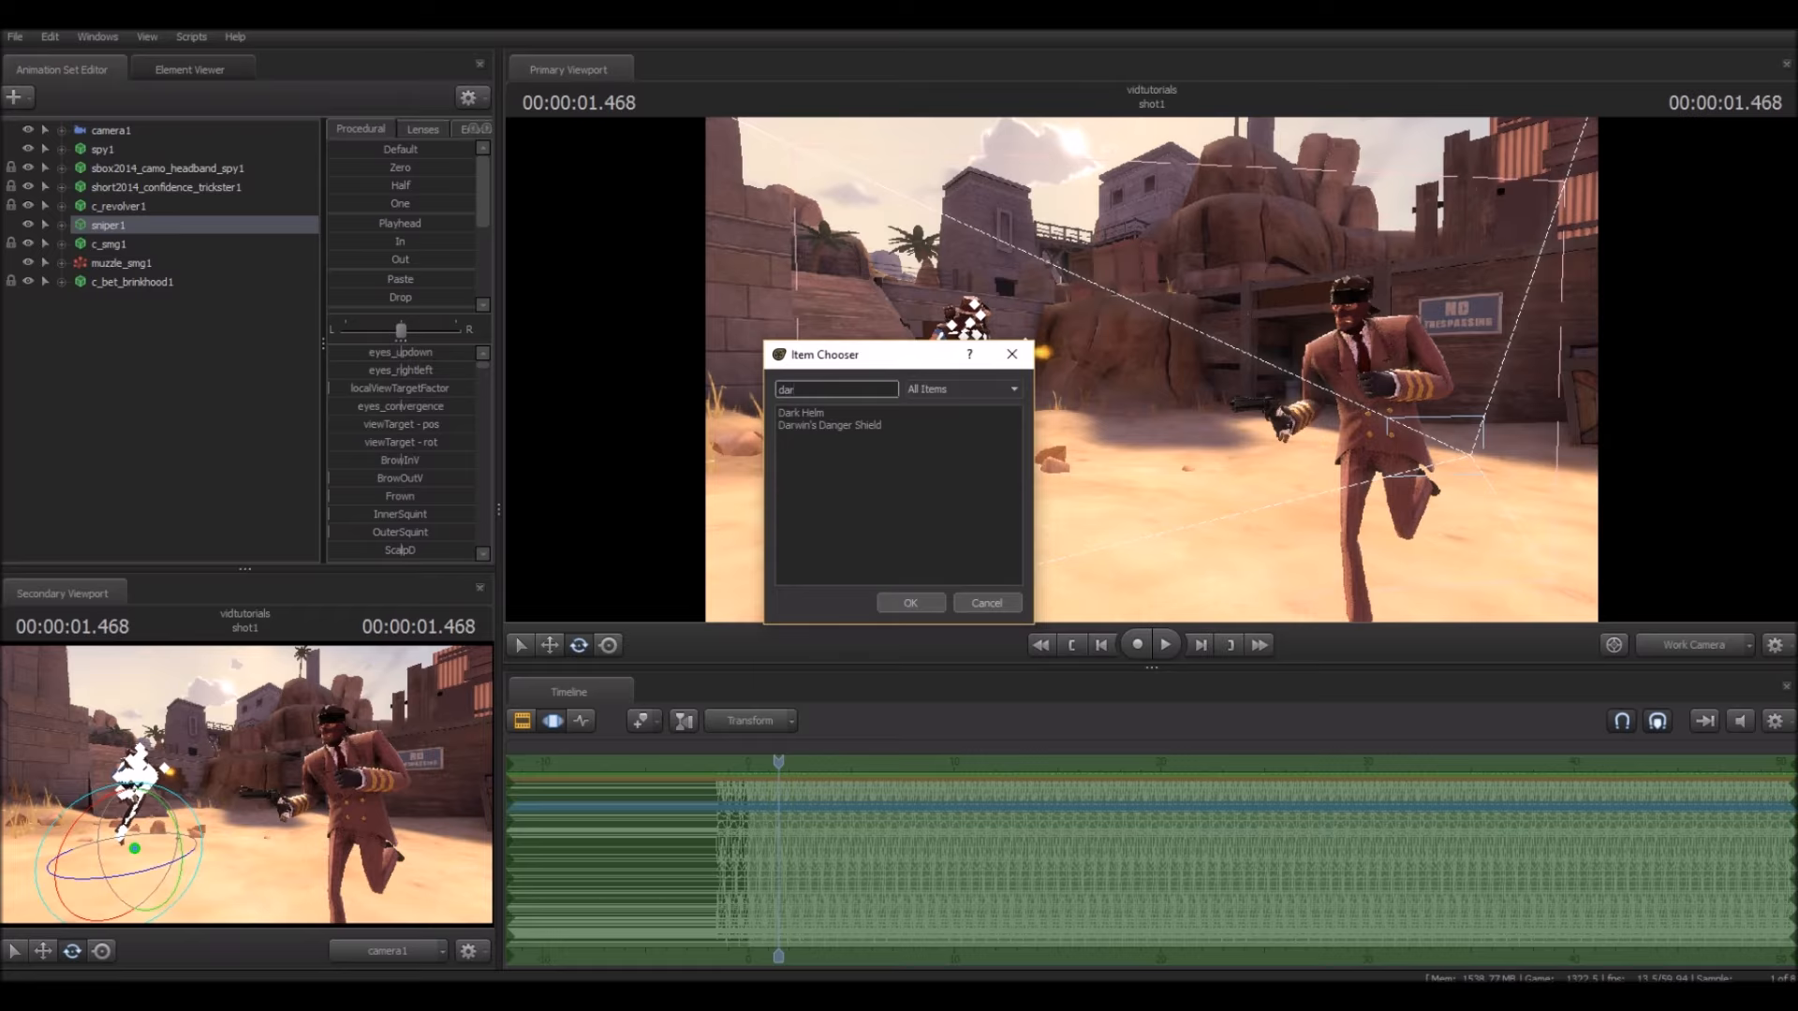
pyautogui.click(829, 426)
pyautogui.press('Return')
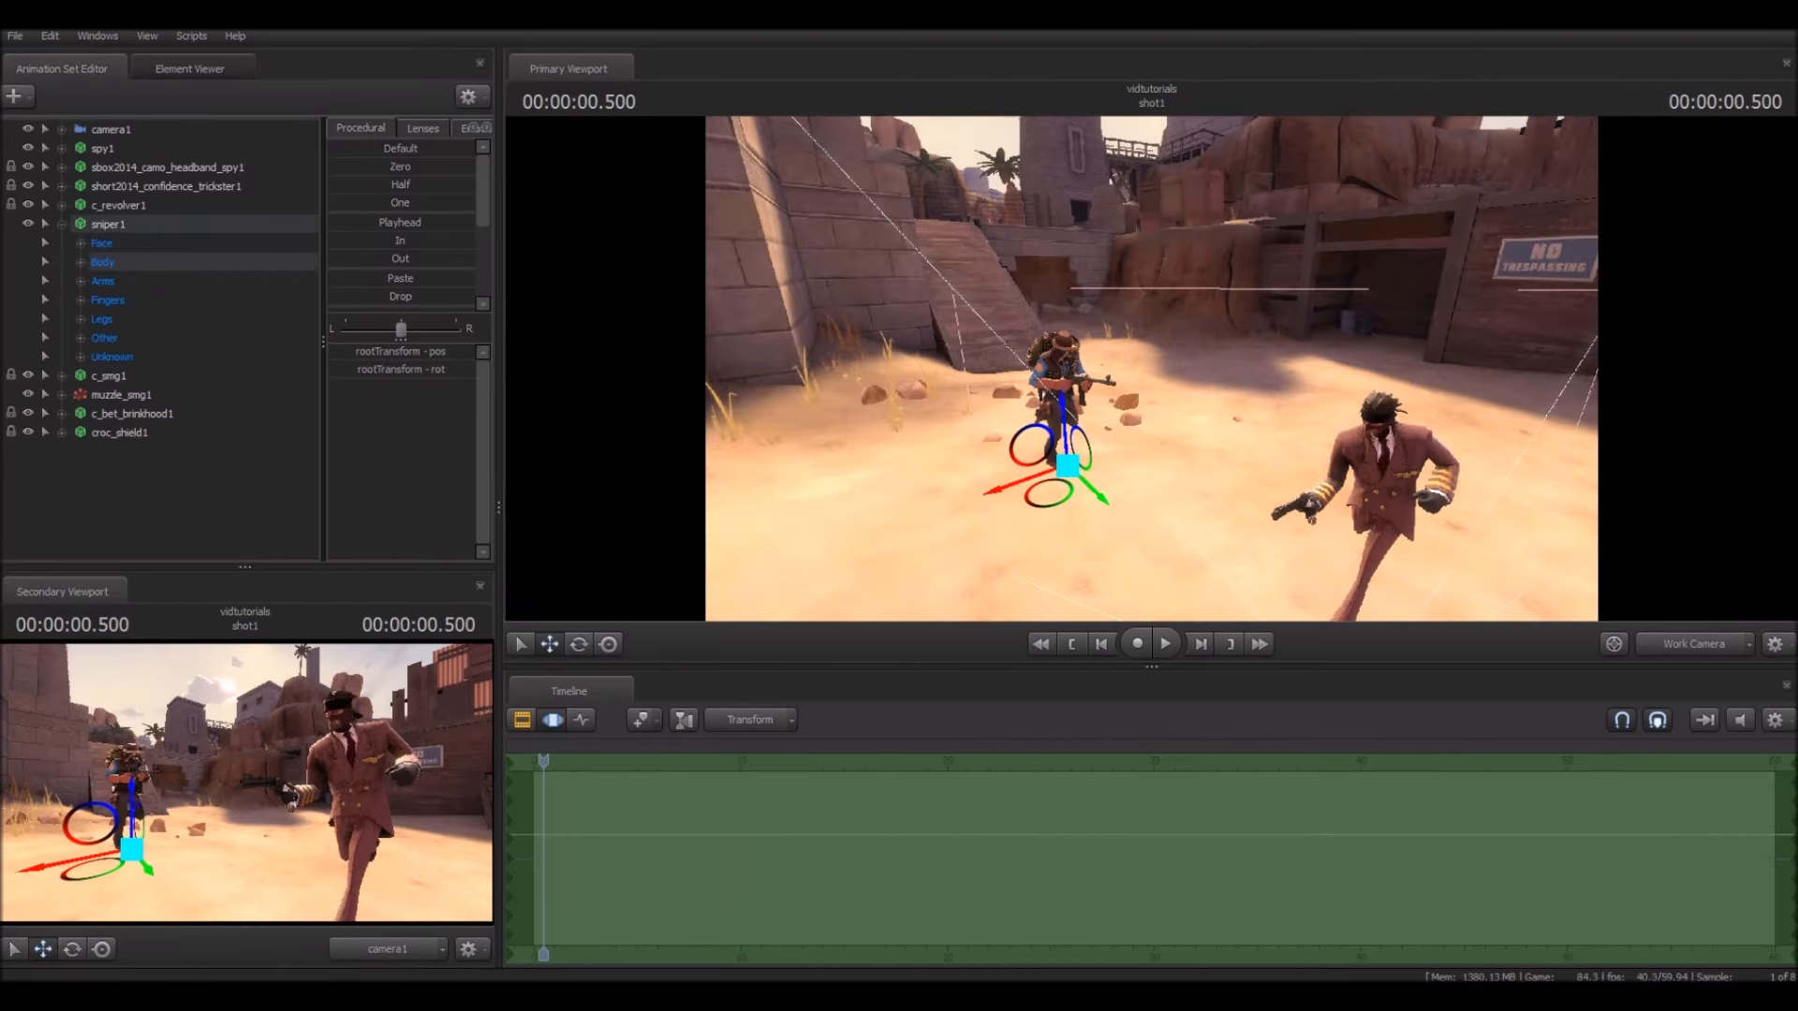
# Step: Create a new light in the scene and lower its intensity to near the minimum
pyautogui.moveTo(1151, 368); pyautogui.dragTo(1242, 396)
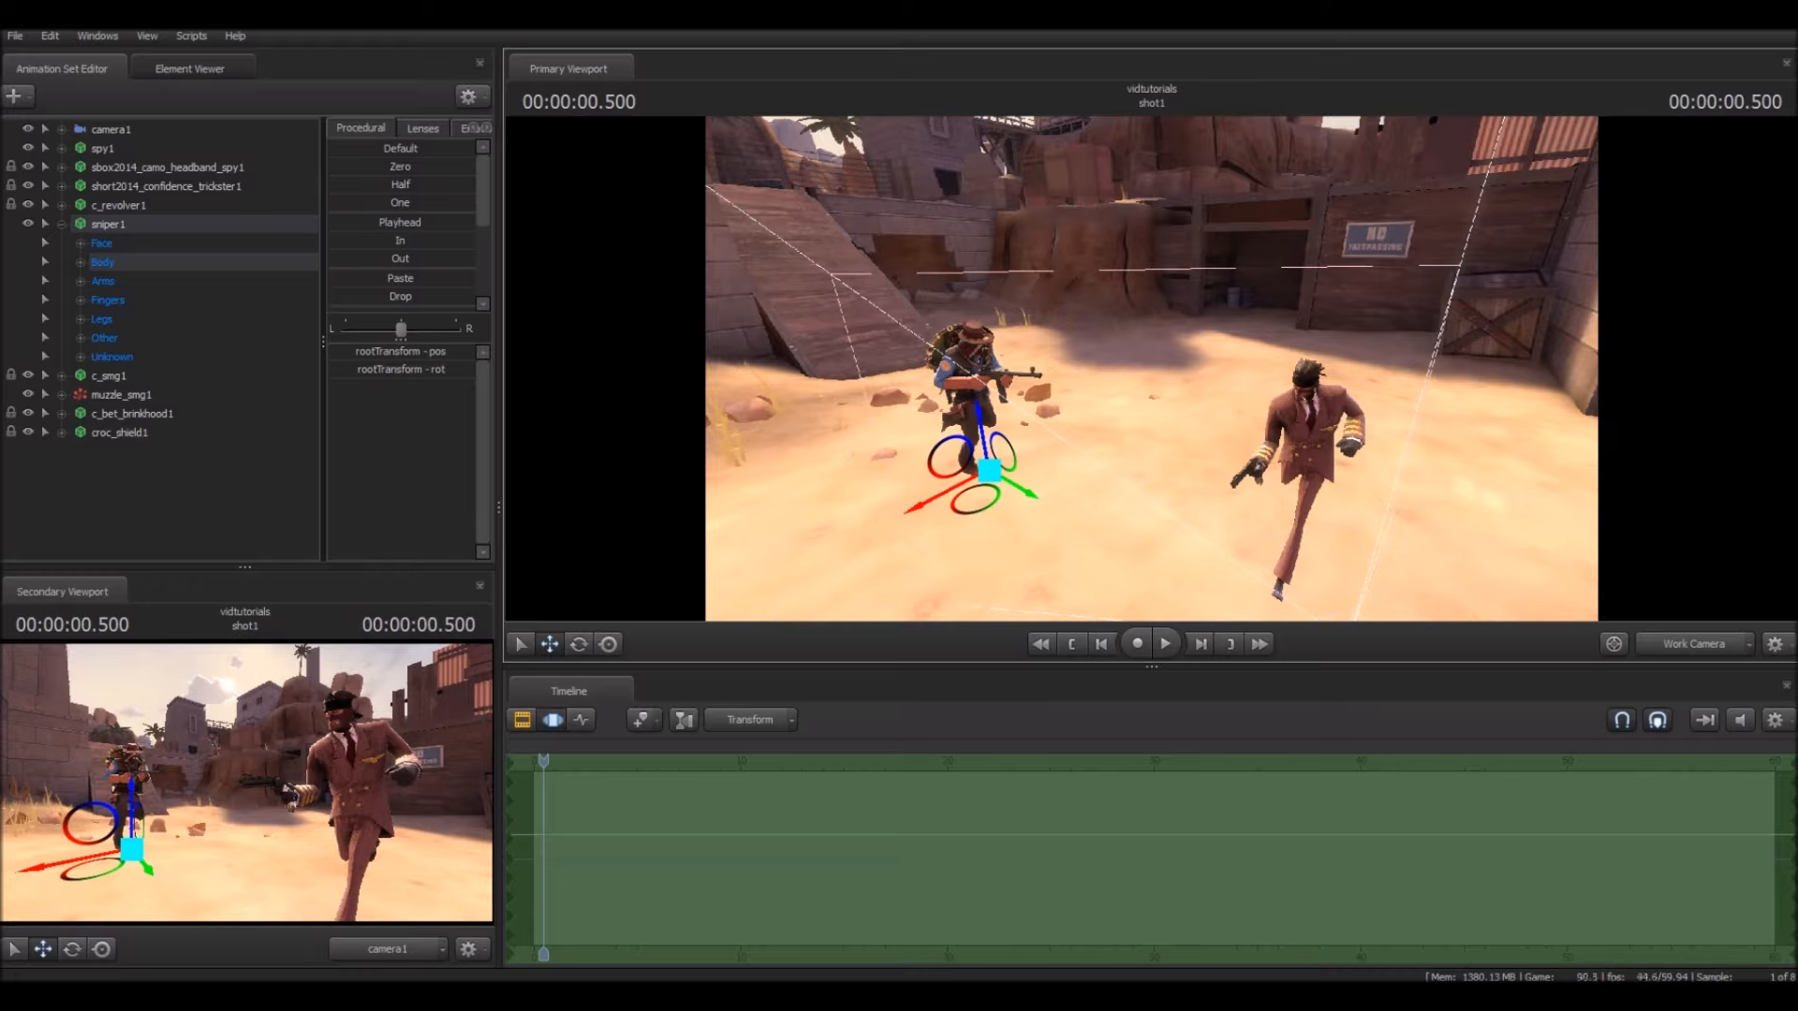
pyautogui.click(62, 225)
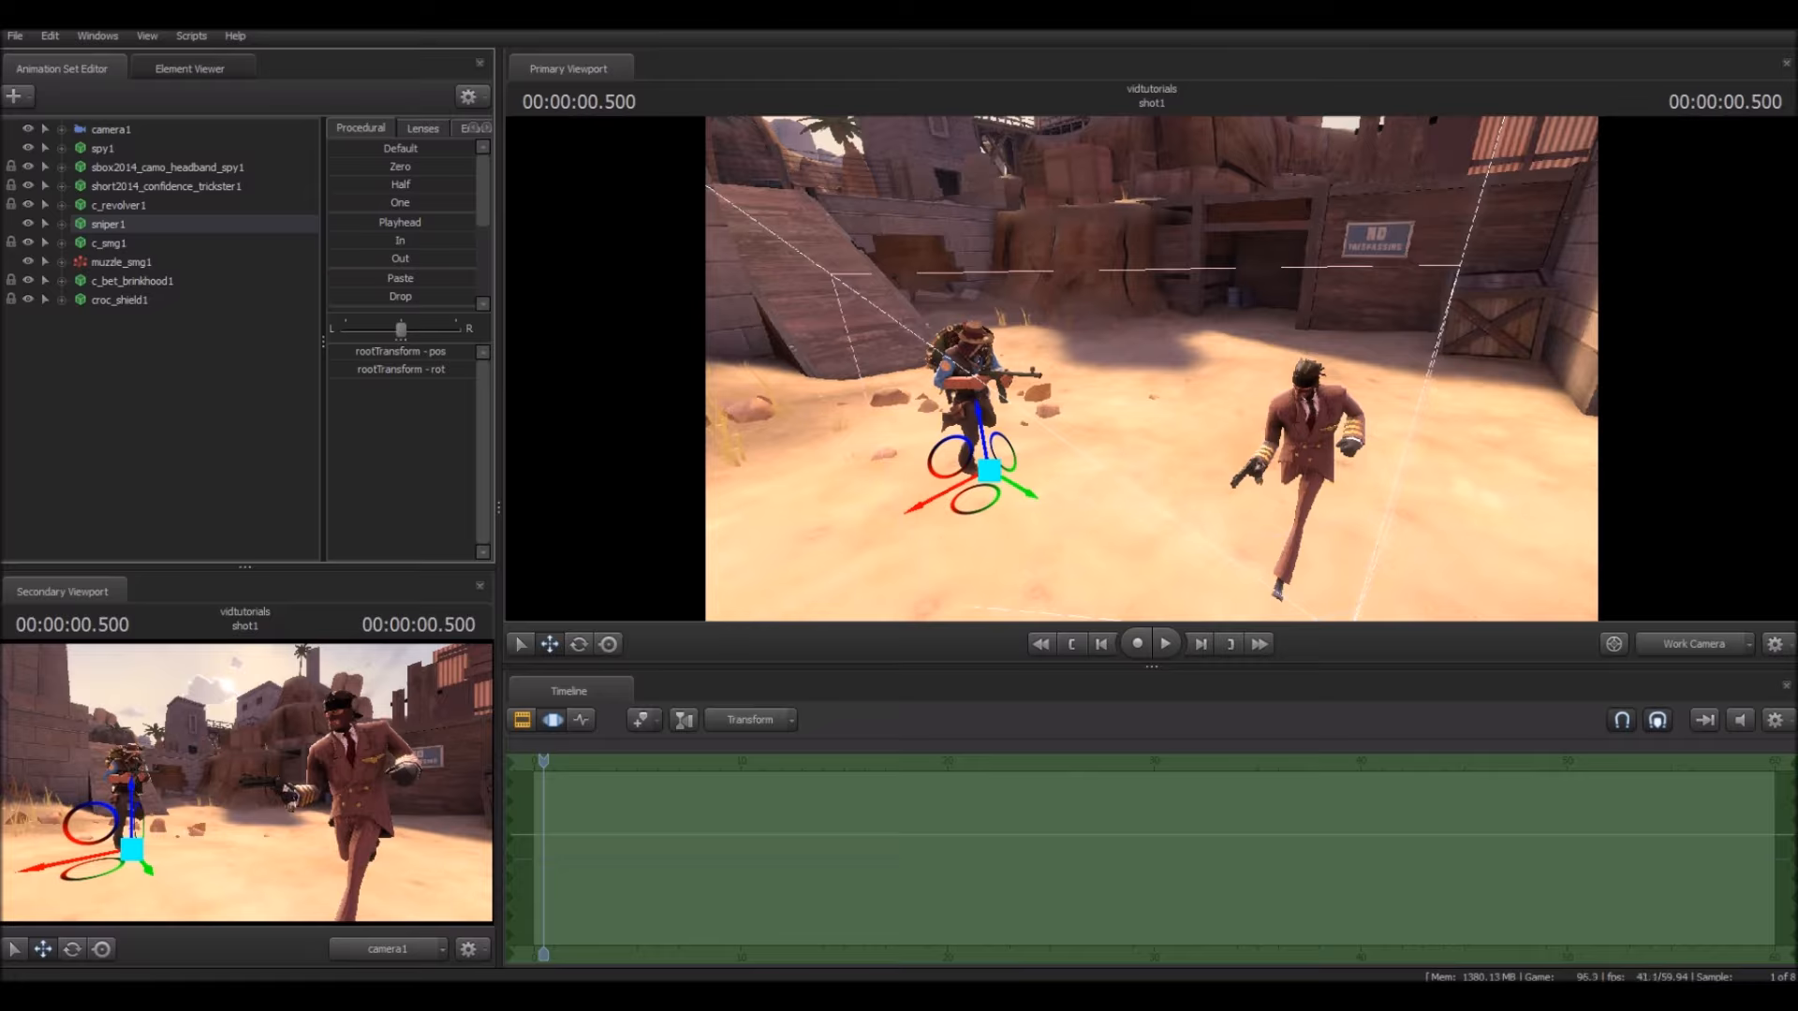
pyautogui.click(14, 96)
pyautogui.click(97, 139)
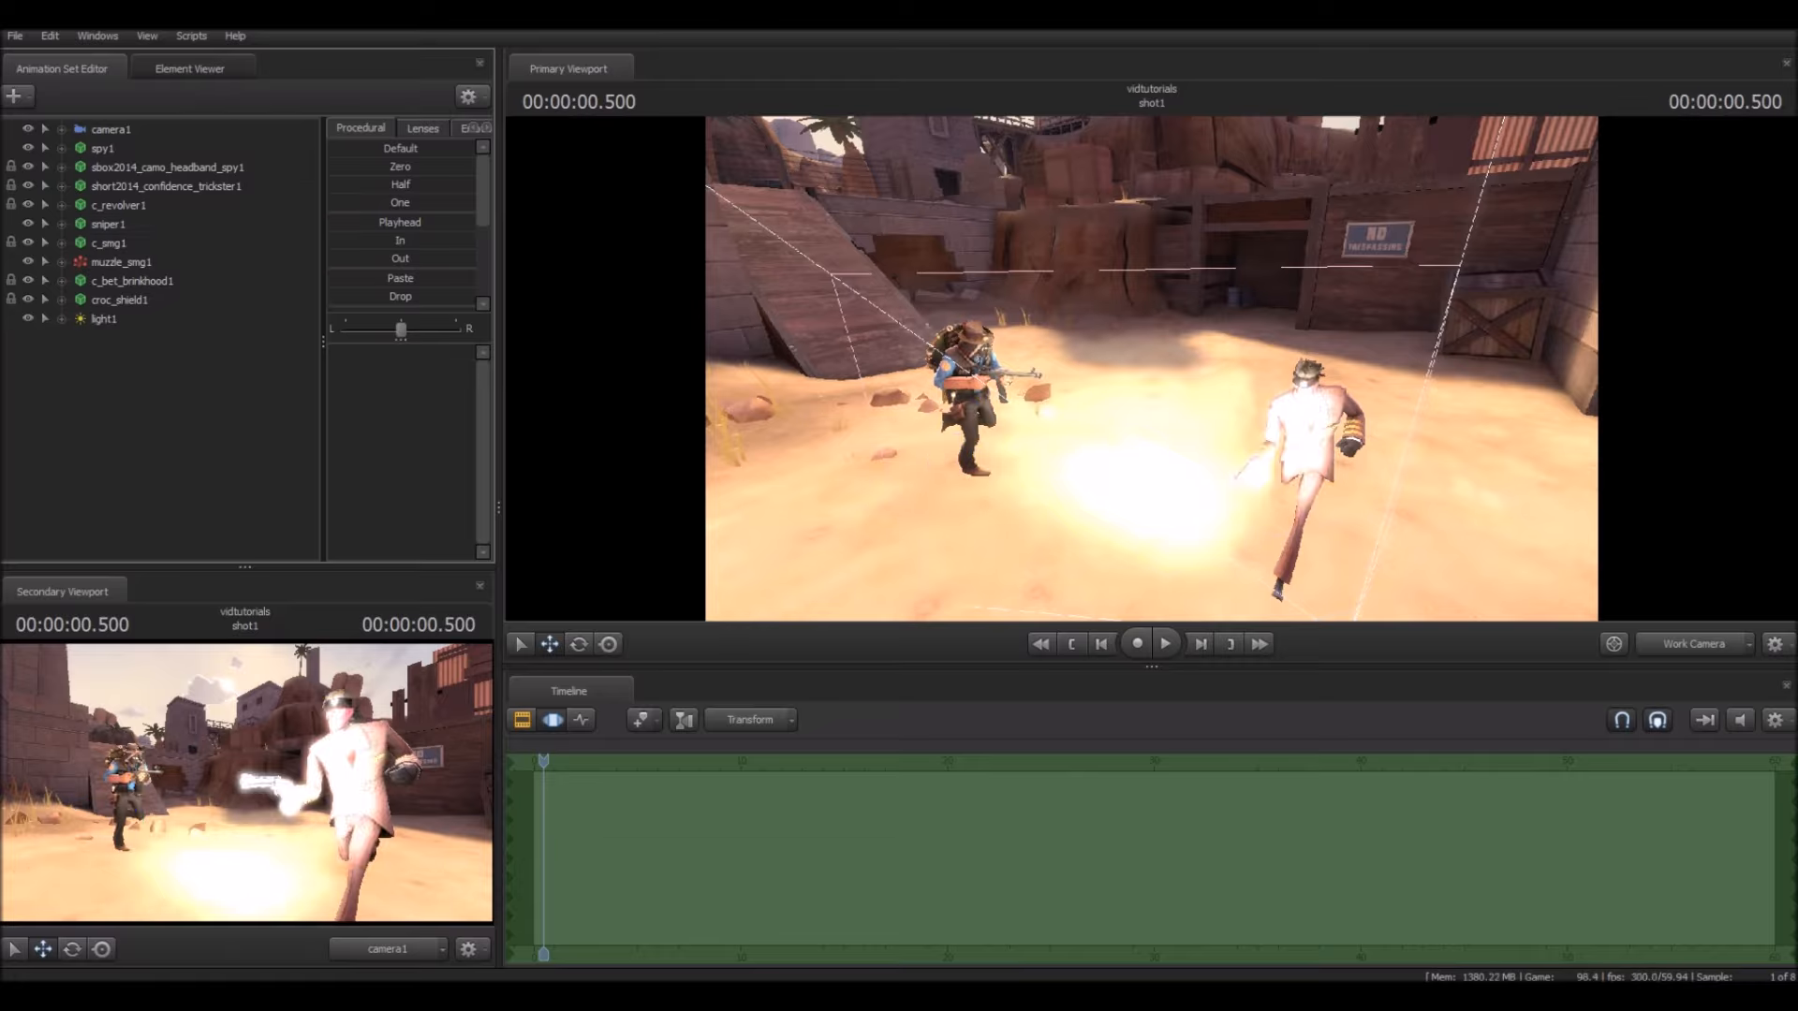
pyautogui.click(104, 320)
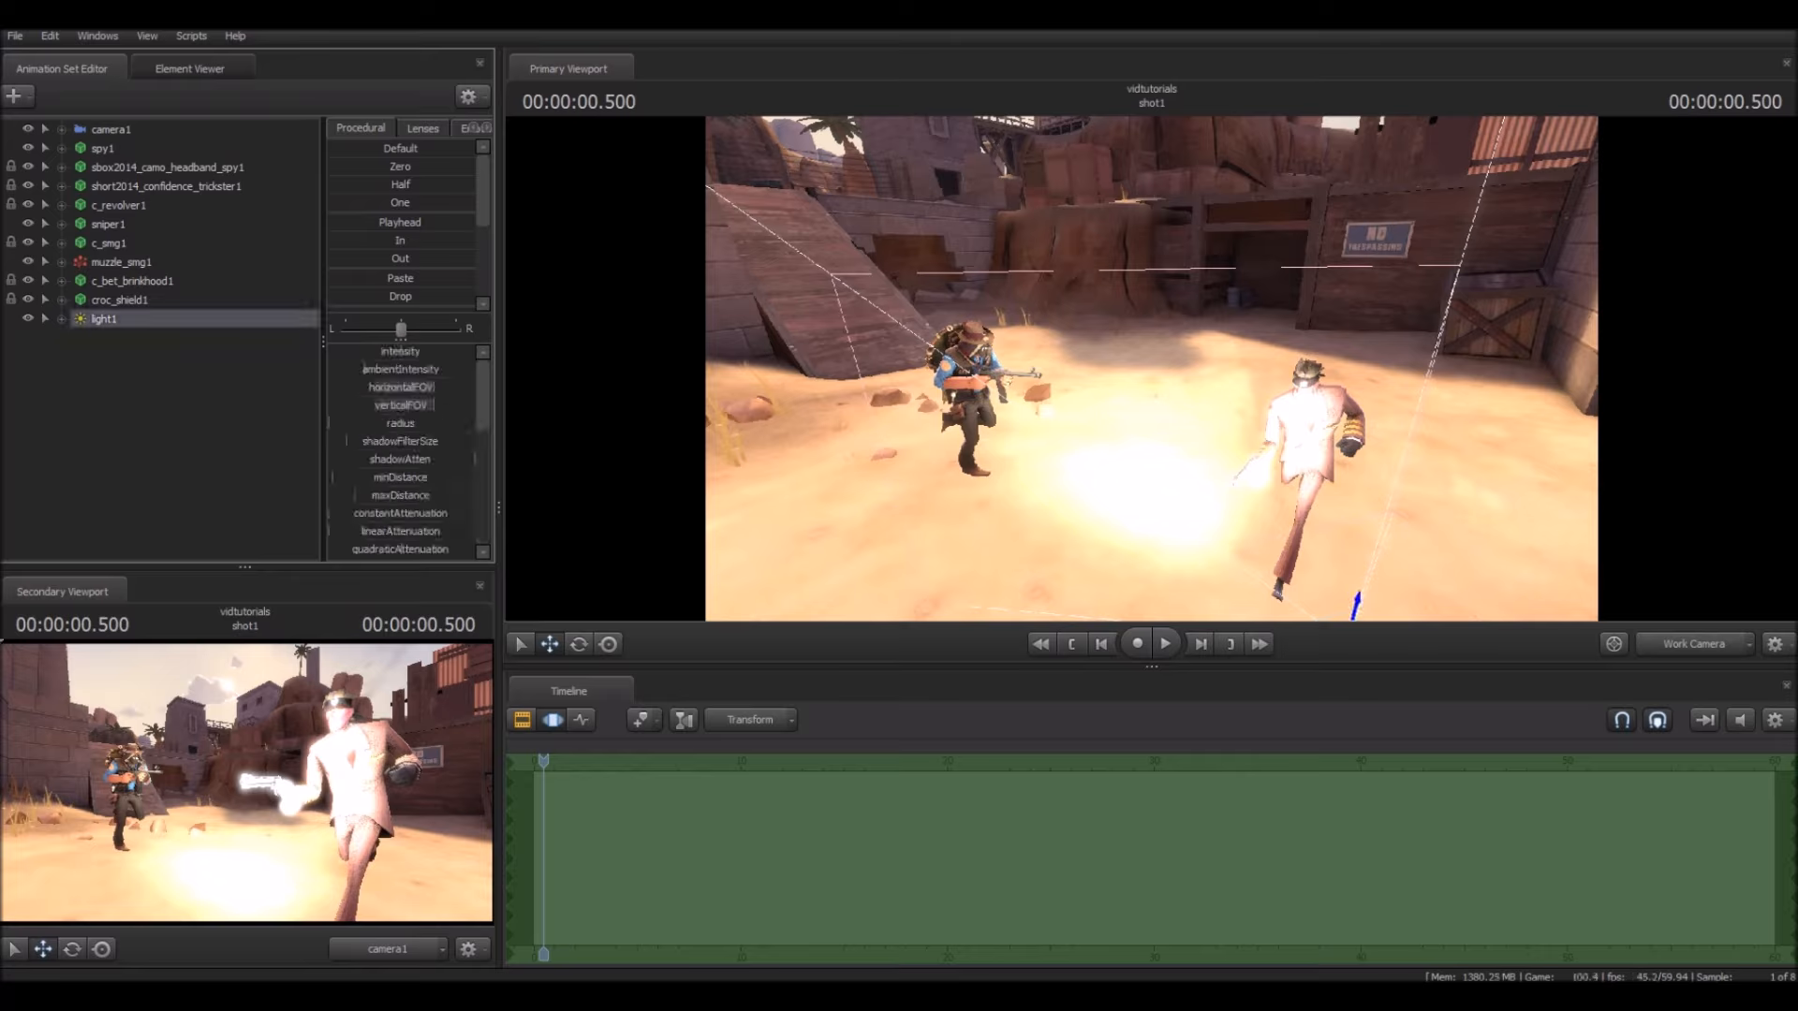
pyautogui.moveTo(397, 351); pyautogui.dragTo(330, 351)
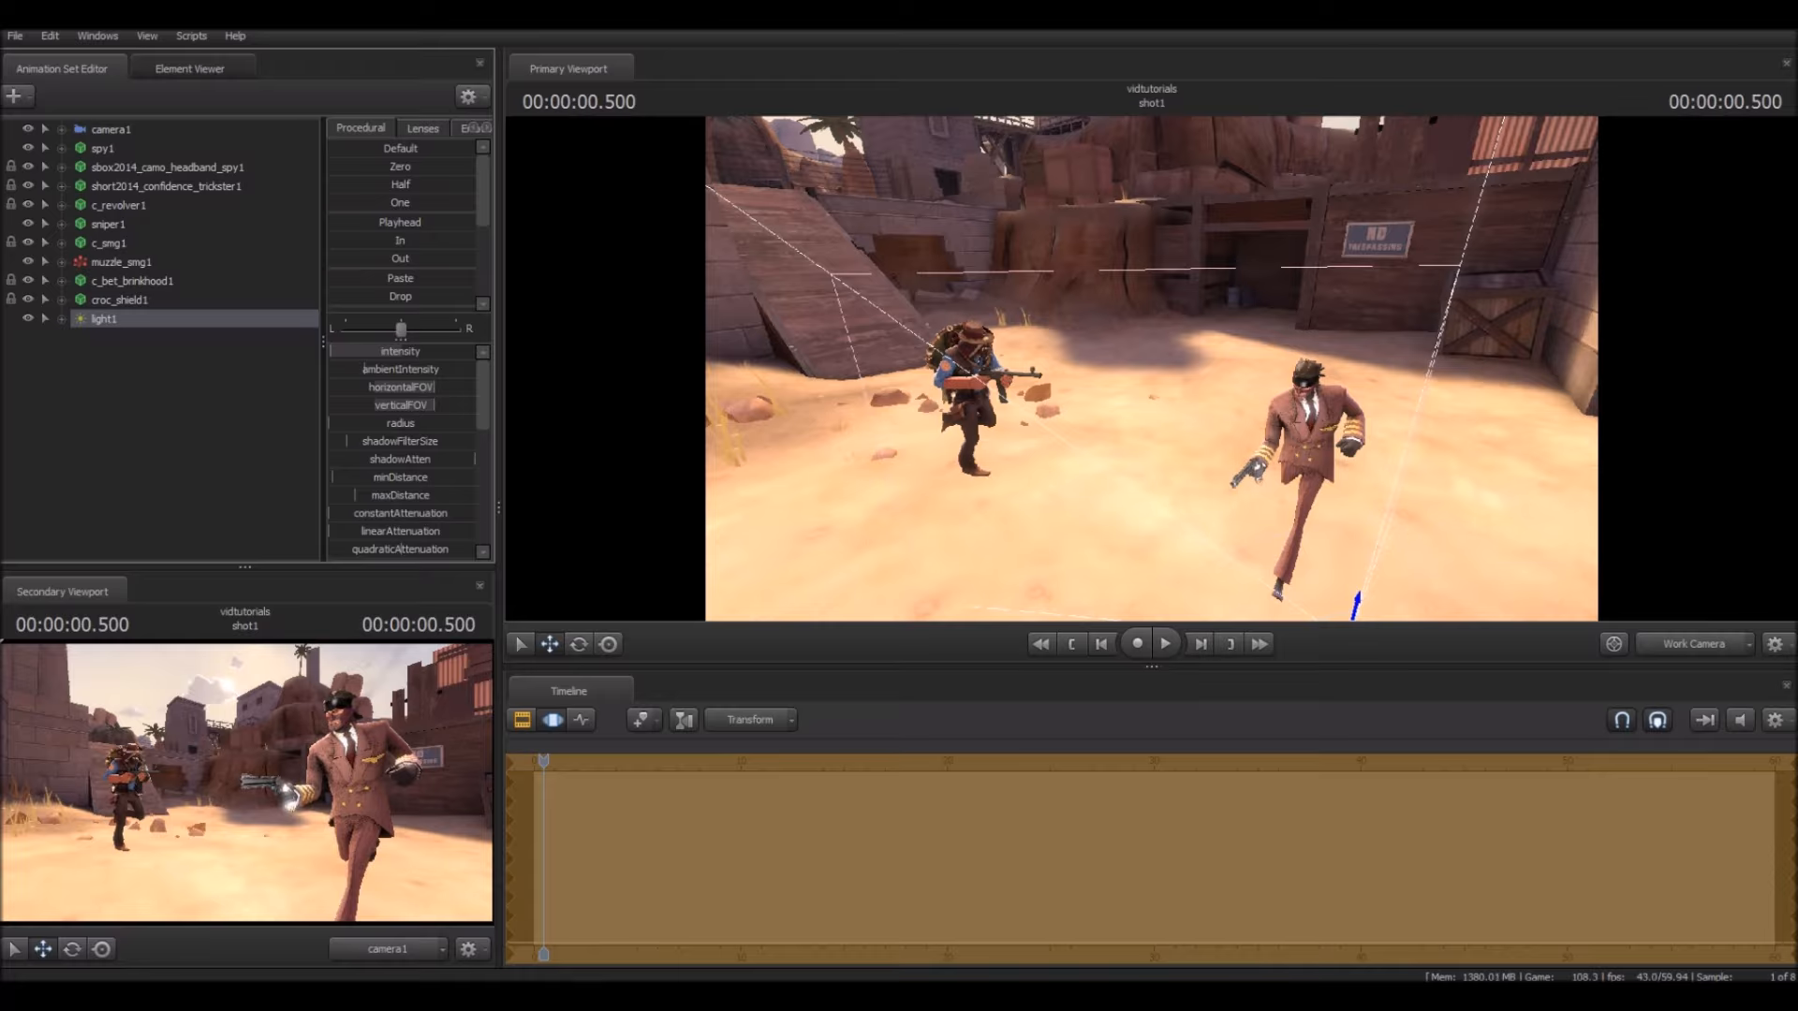
# Step: Move light1 from the ground in front of the spy to high up beside the tall stone wall on the sniper's side
pyautogui.moveTo(1152, 369); pyautogui.dragTo(1293, 389)
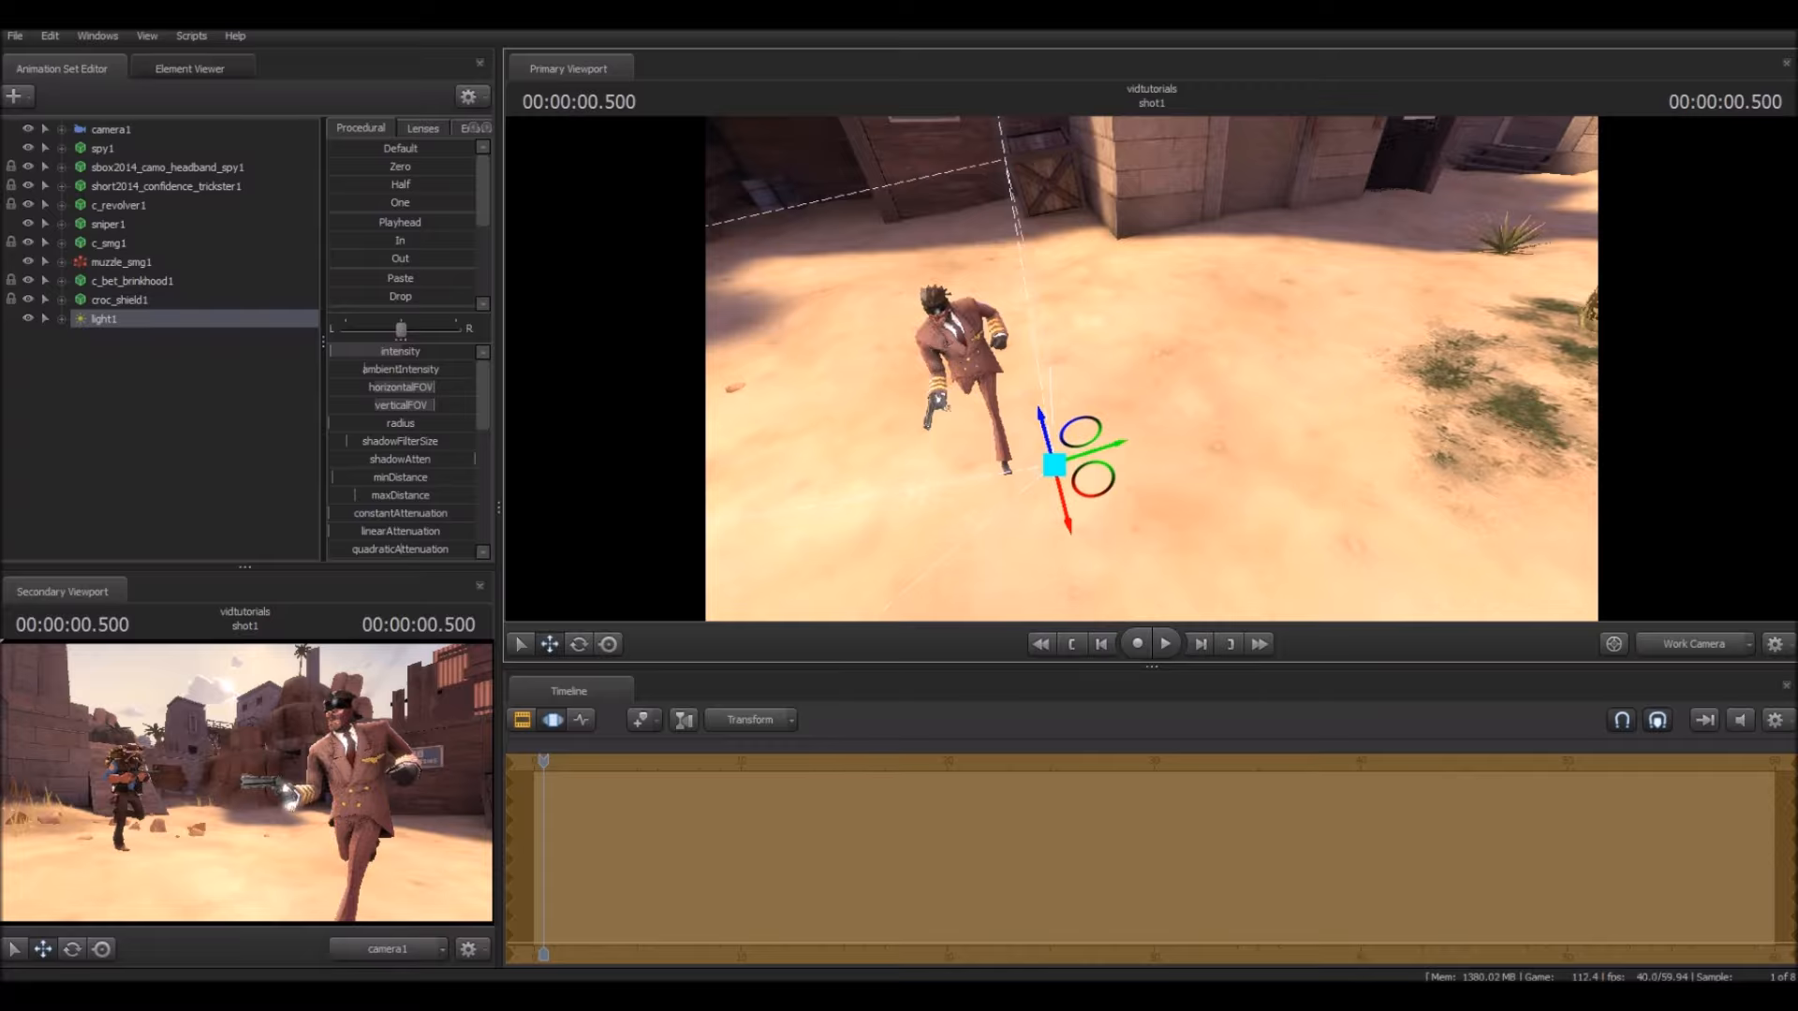
pyautogui.press('q')
pyautogui.press('e')
pyautogui.press('q')
pyautogui.press('w')
pyautogui.moveTo(1054, 466); pyautogui.dragTo(709, 236)
pyautogui.moveTo(937, 365); pyautogui.dragTo(595, 238)
pyautogui.moveTo(1236, 418); pyautogui.dragTo(959, 212)
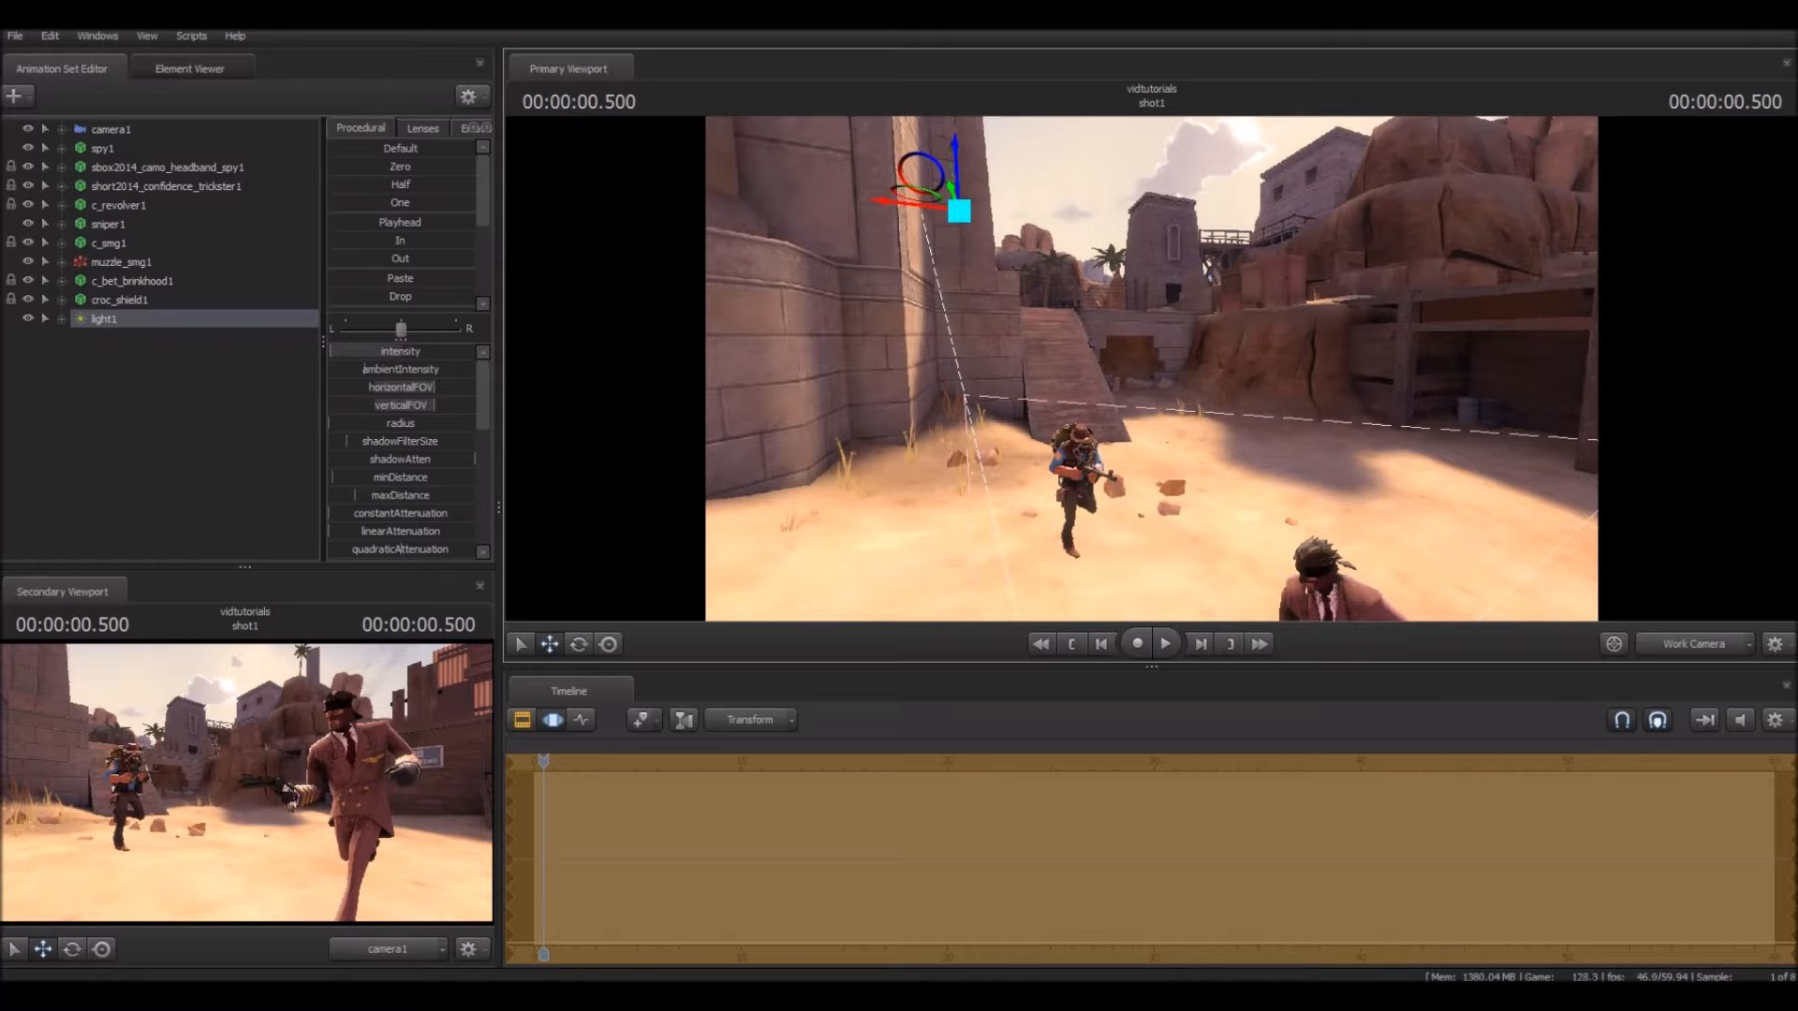
# Step: Rotate light1 to shine down on the ground around the sniper and spy, testing a high intensity before settling on a low one
pyautogui.press('e')
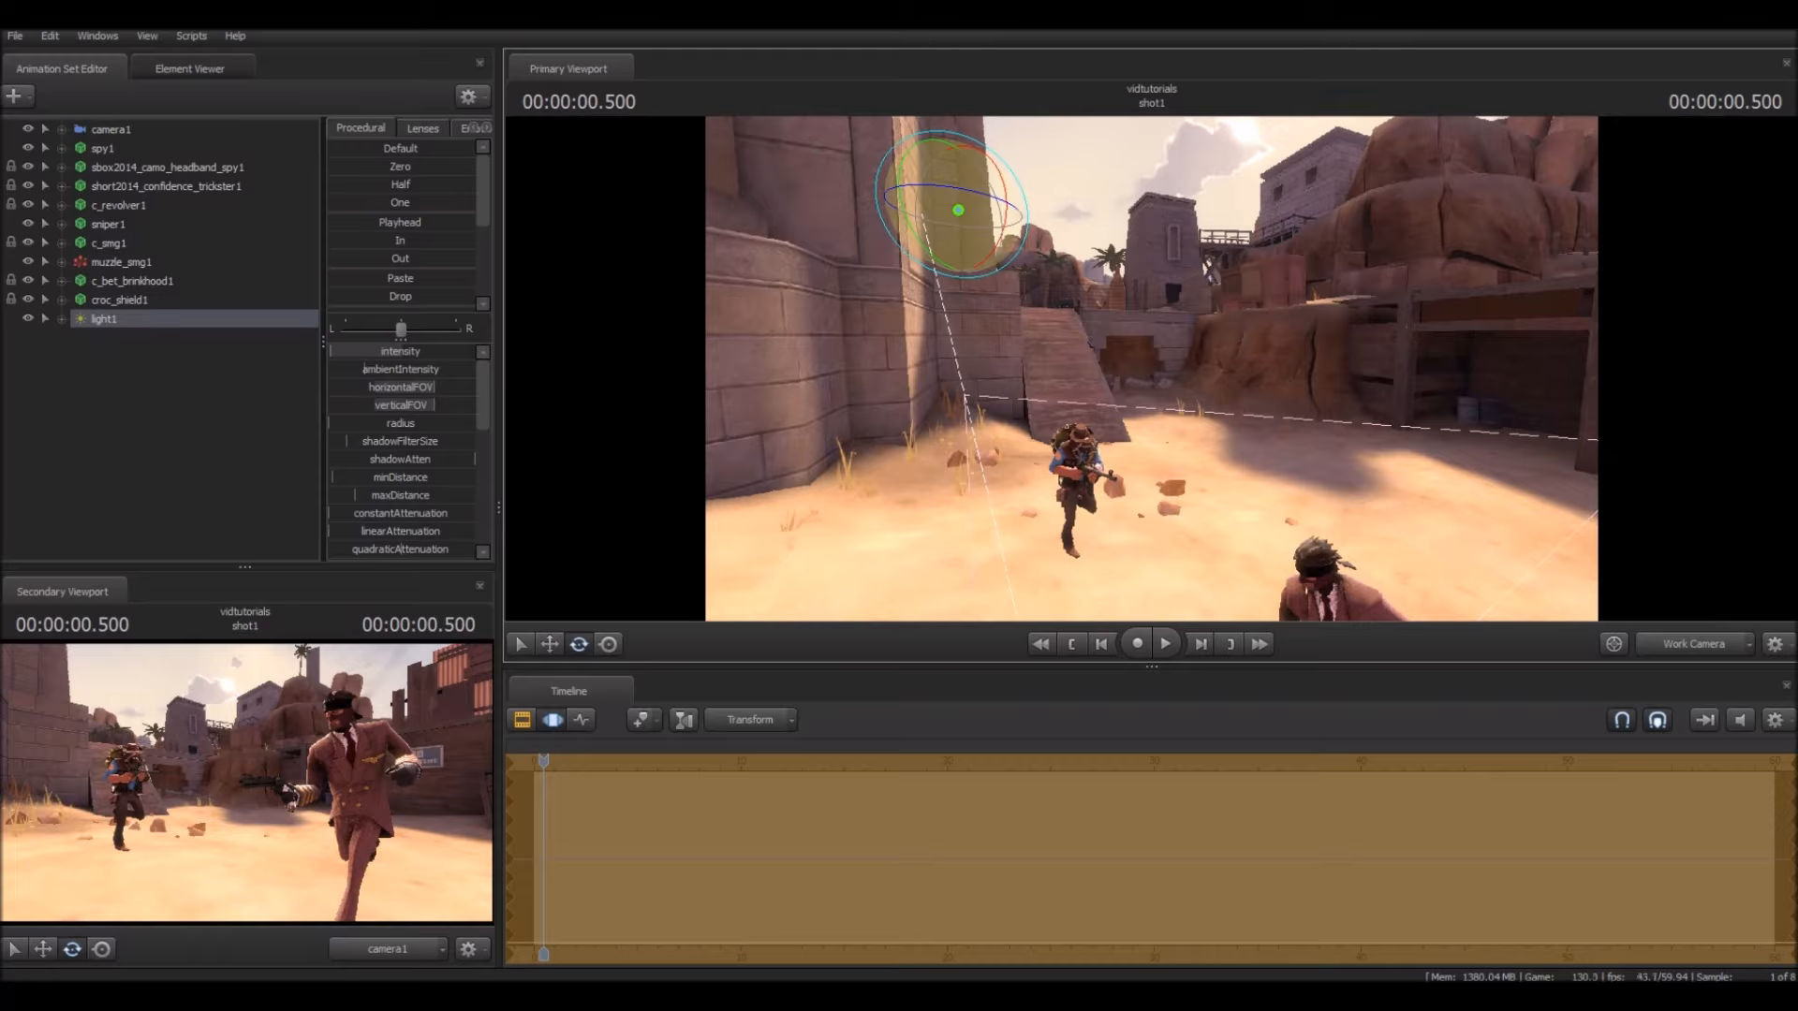
pyautogui.moveTo(978, 278); pyautogui.dragTo(878, 201)
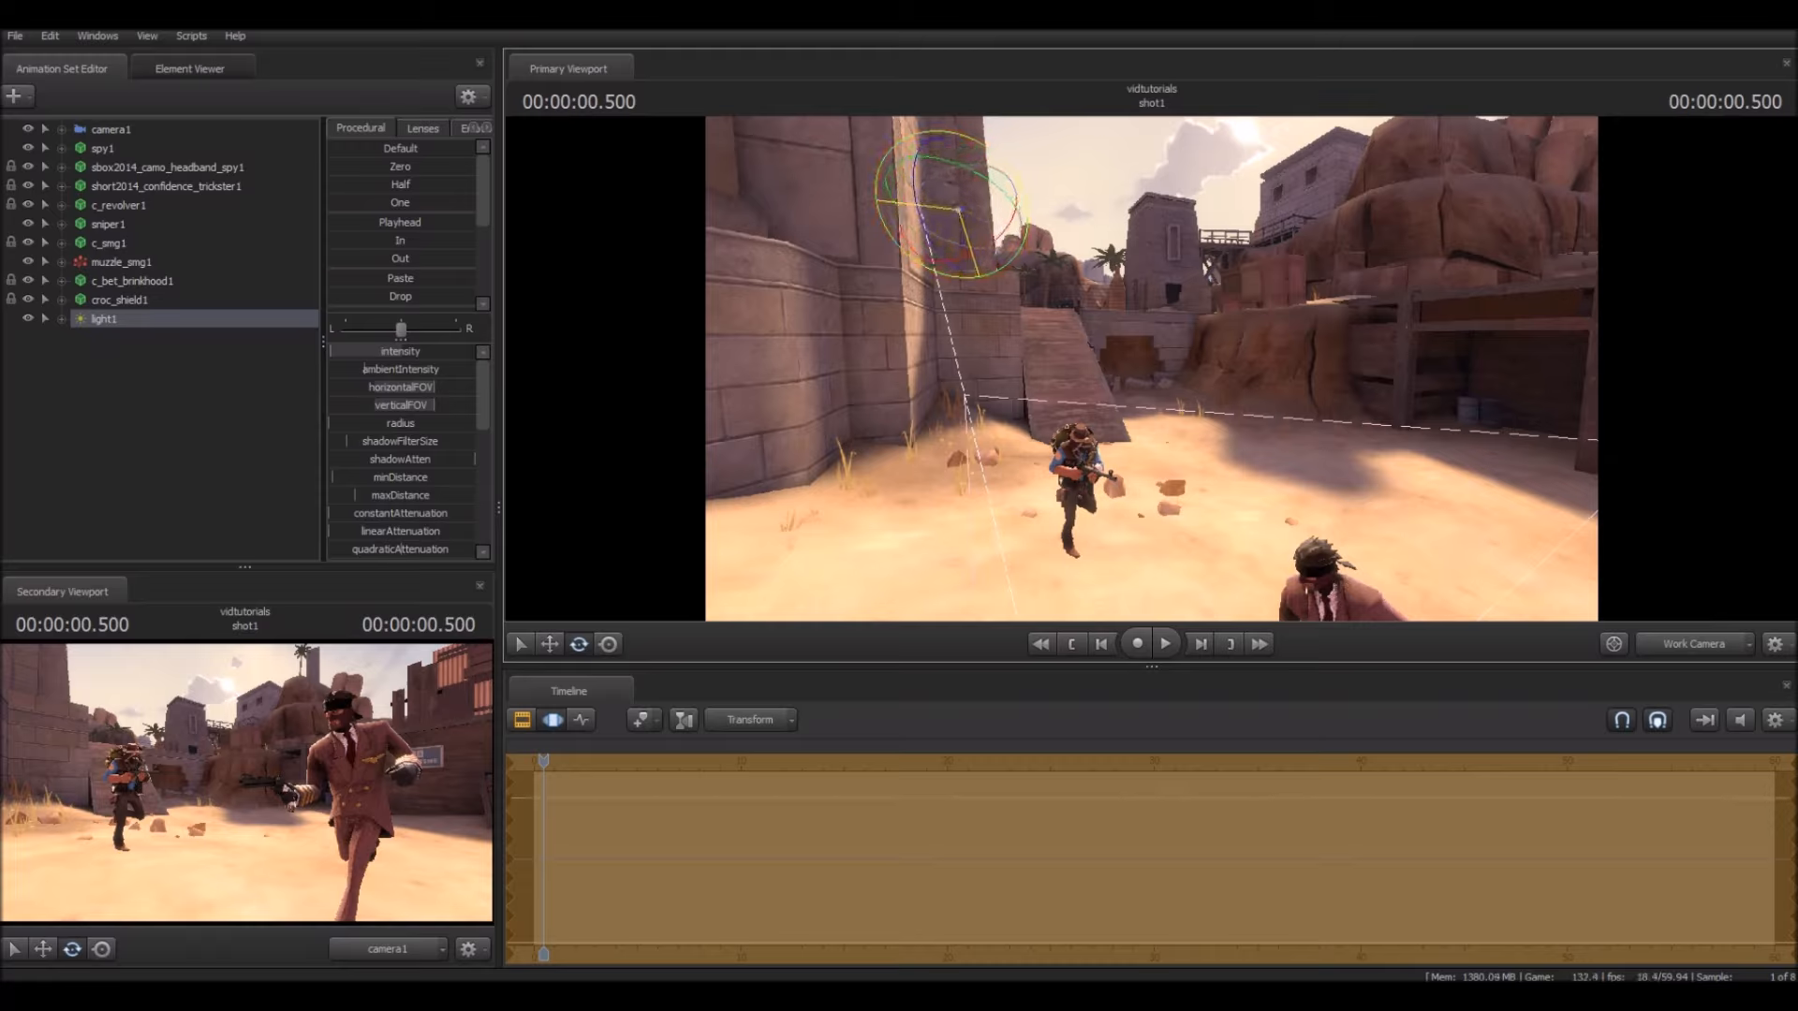
pyautogui.moveTo(332, 351); pyautogui.dragTo(471, 351)
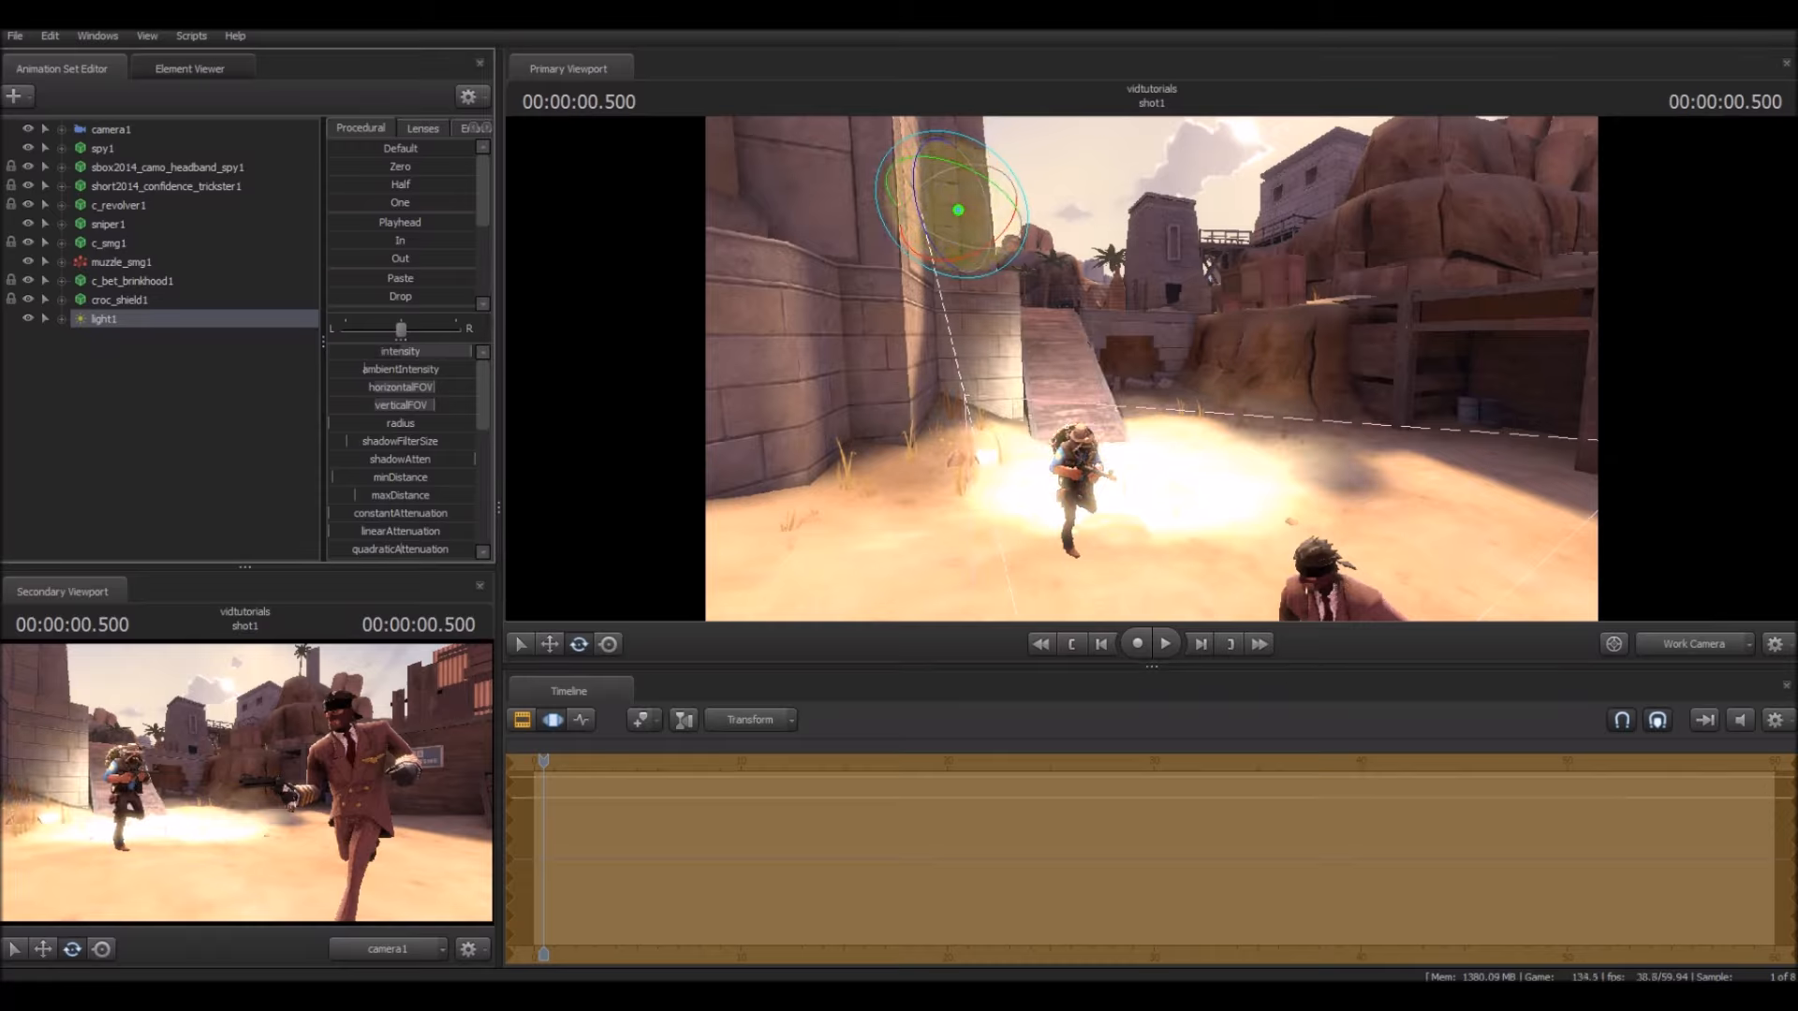
pyautogui.moveTo(918, 210); pyautogui.dragTo(921, 150)
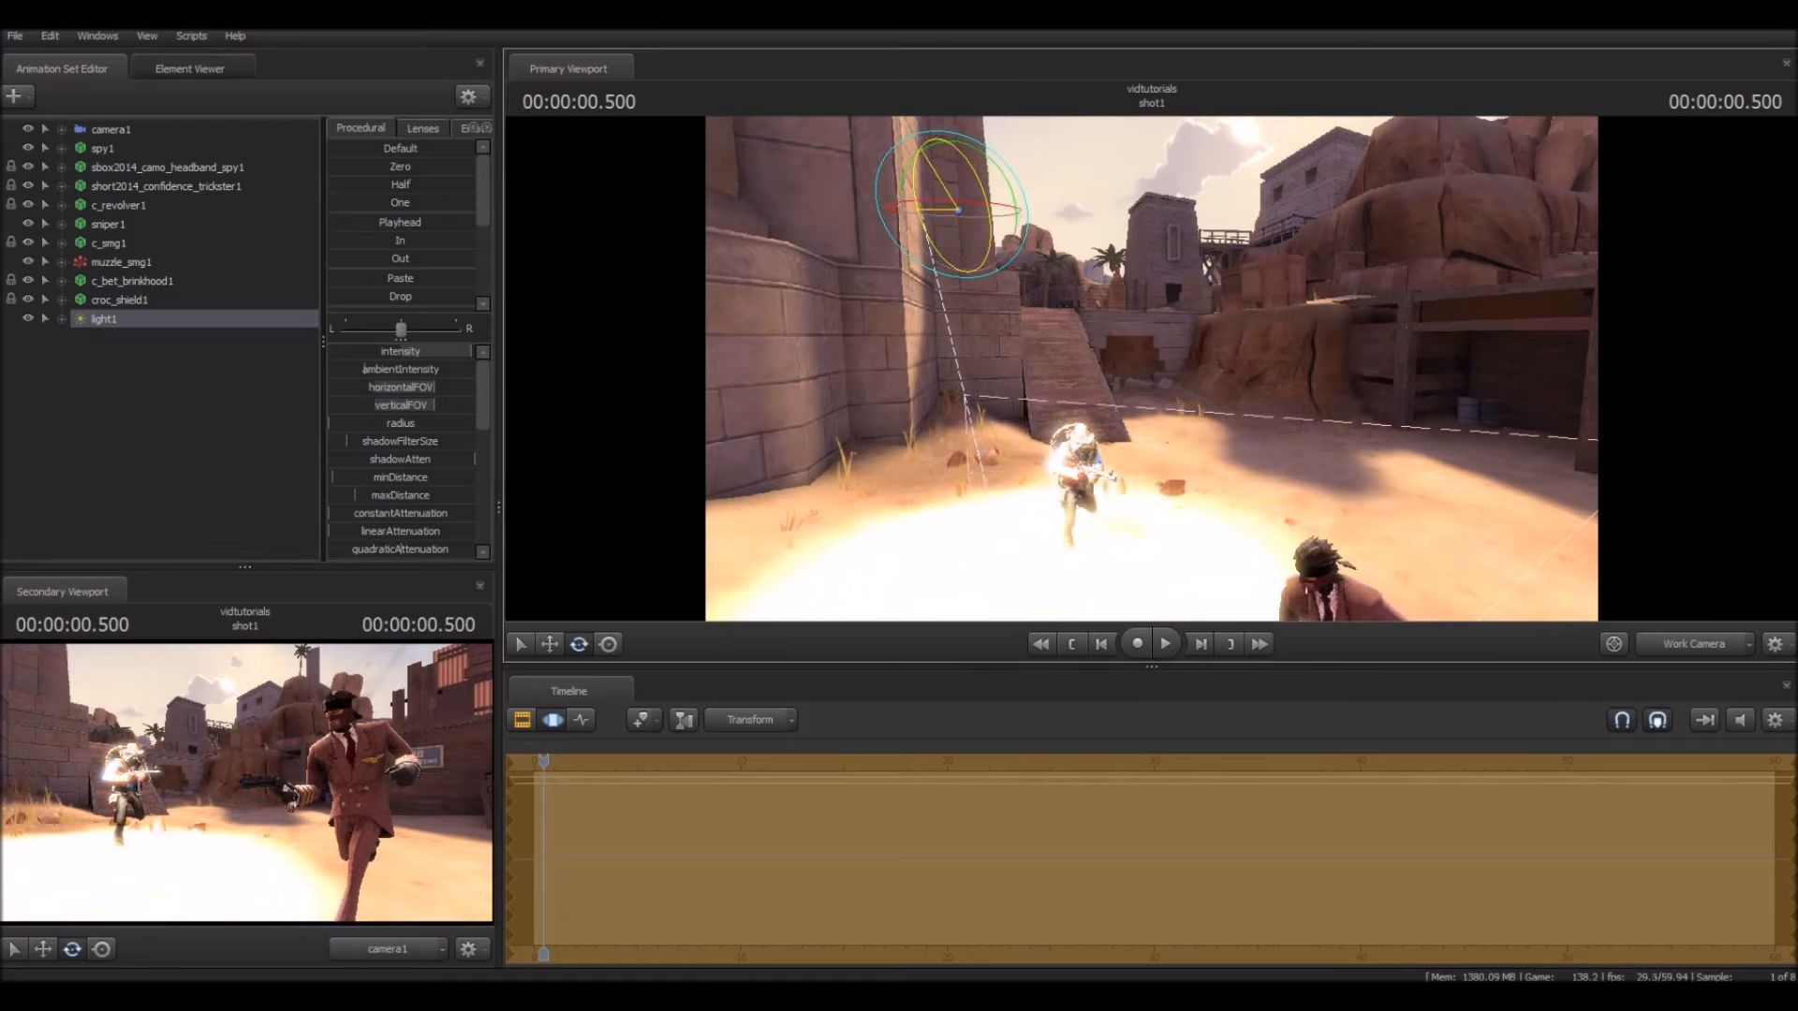
pyautogui.moveTo(997, 270); pyautogui.dragTo(1026, 226)
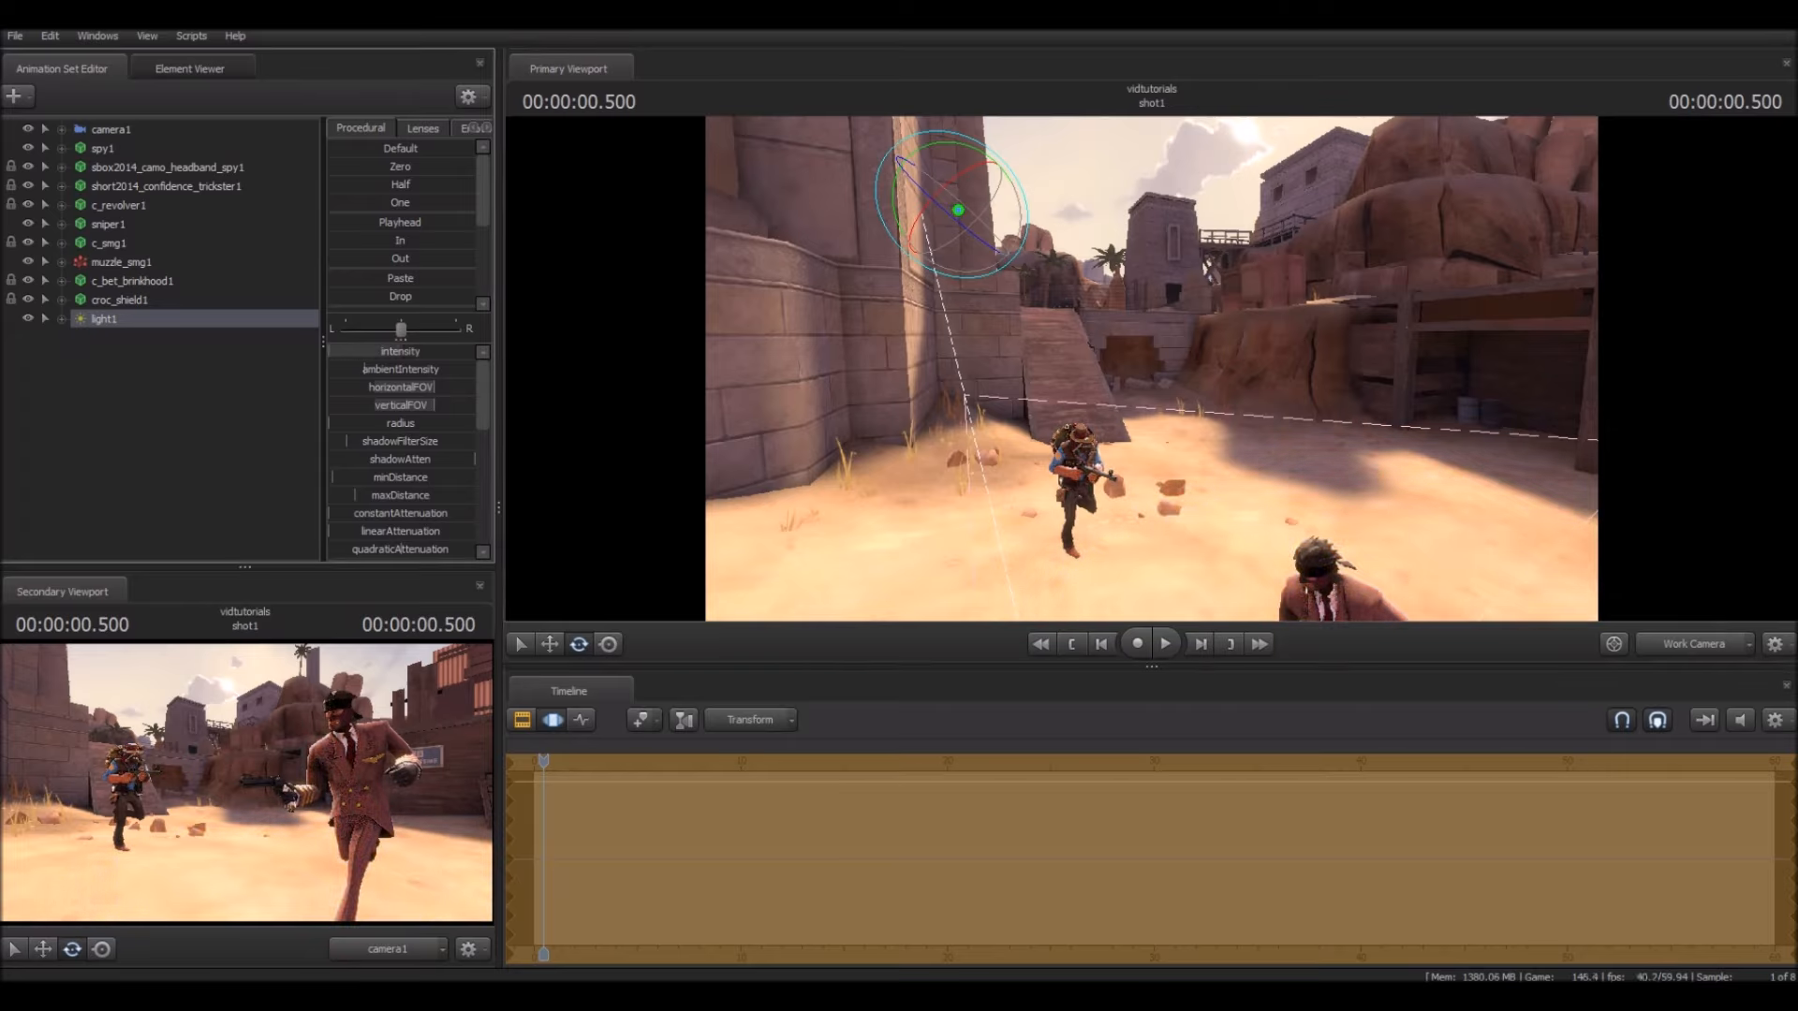
pyautogui.moveTo(954, 200)
pyautogui.mouseDown()
pyautogui.moveTo(963, 257)
pyautogui.moveTo(959, 200)
pyautogui.mouseUp()
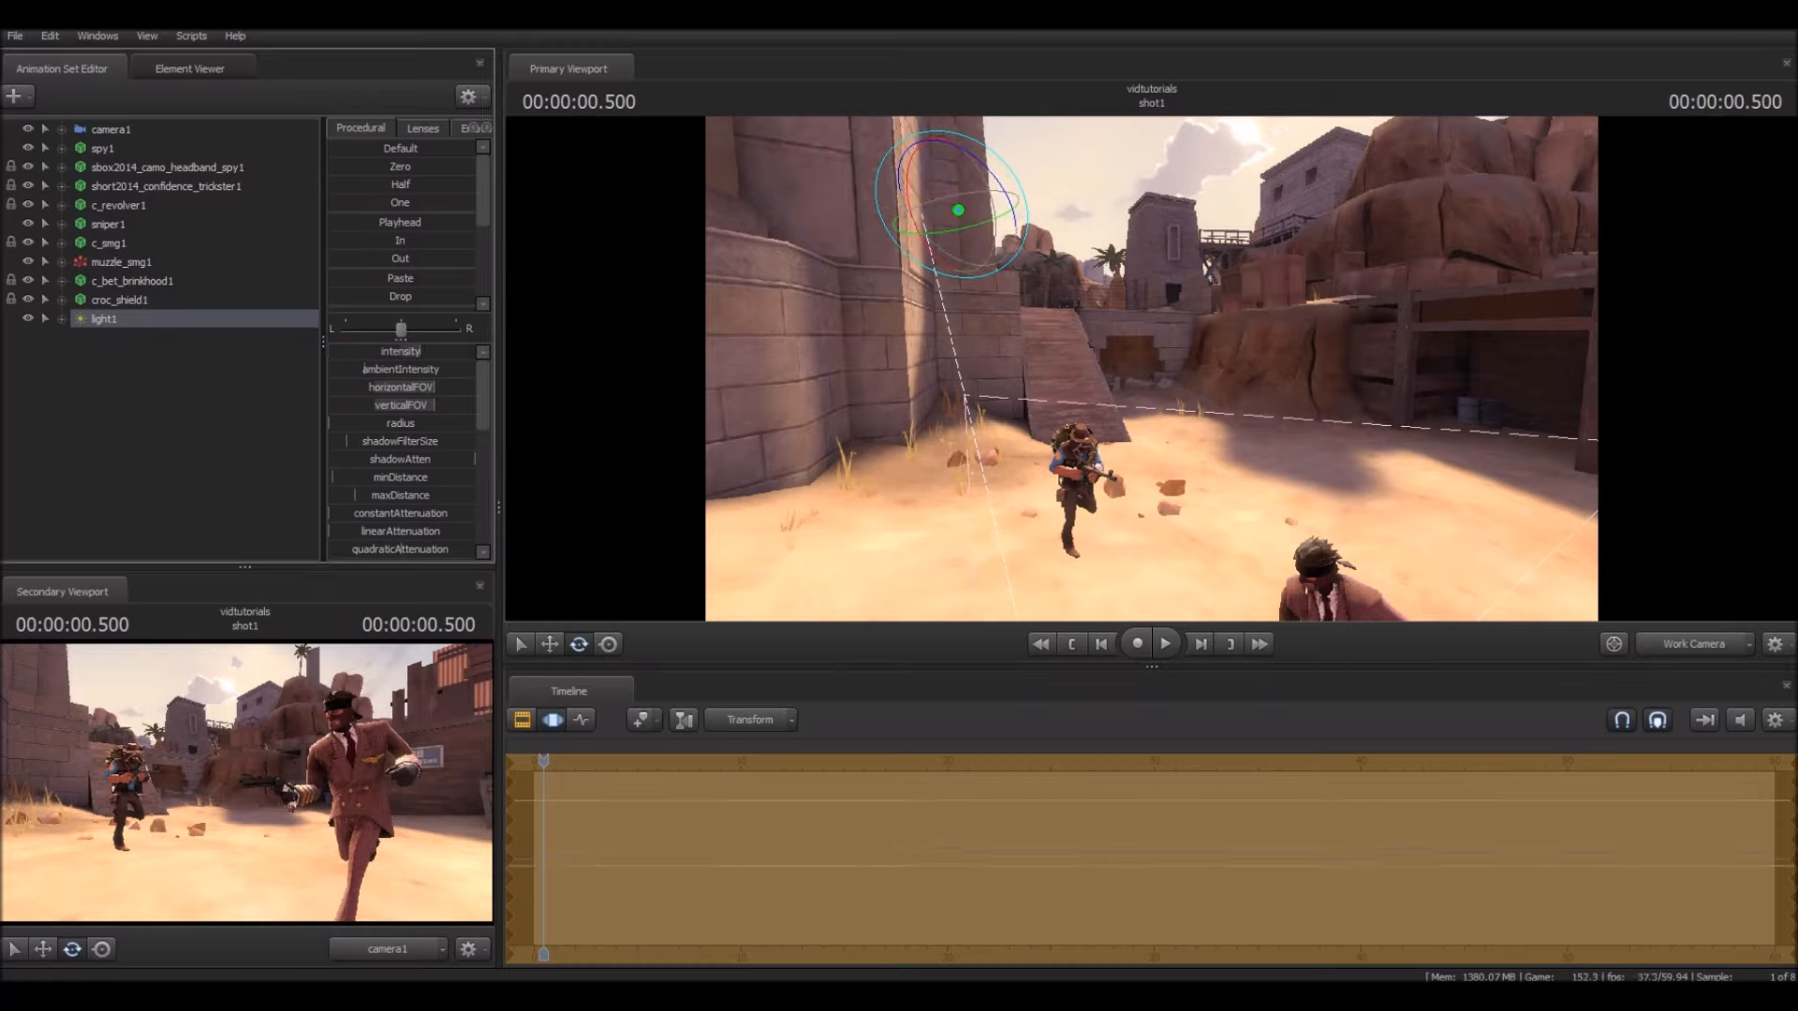
pyautogui.moveTo(990, 171); pyautogui.dragTo(921, 217)
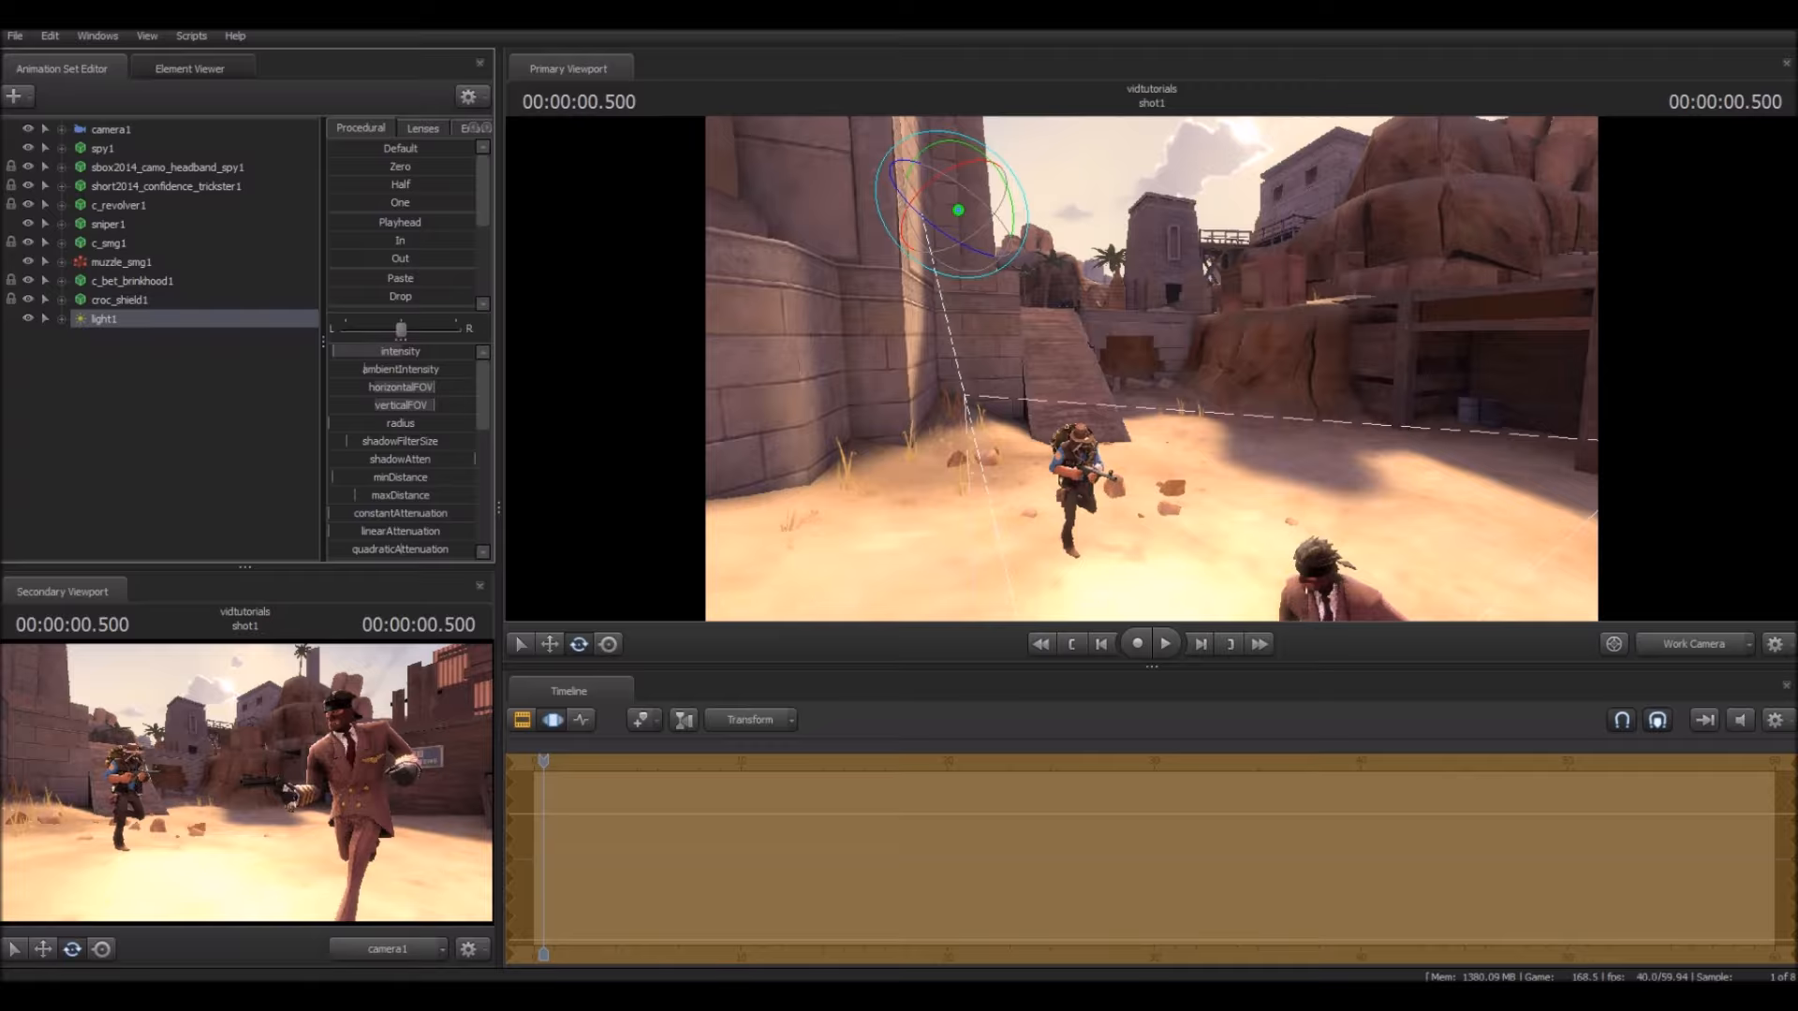
# Step: Raise light1's volumetricIntensity to near the maximum and try reducing its color_red value
pyautogui.moveTo(1152, 369); pyautogui.dragTo(1279, 436)
pyautogui.press('w')
pyautogui.press('s')
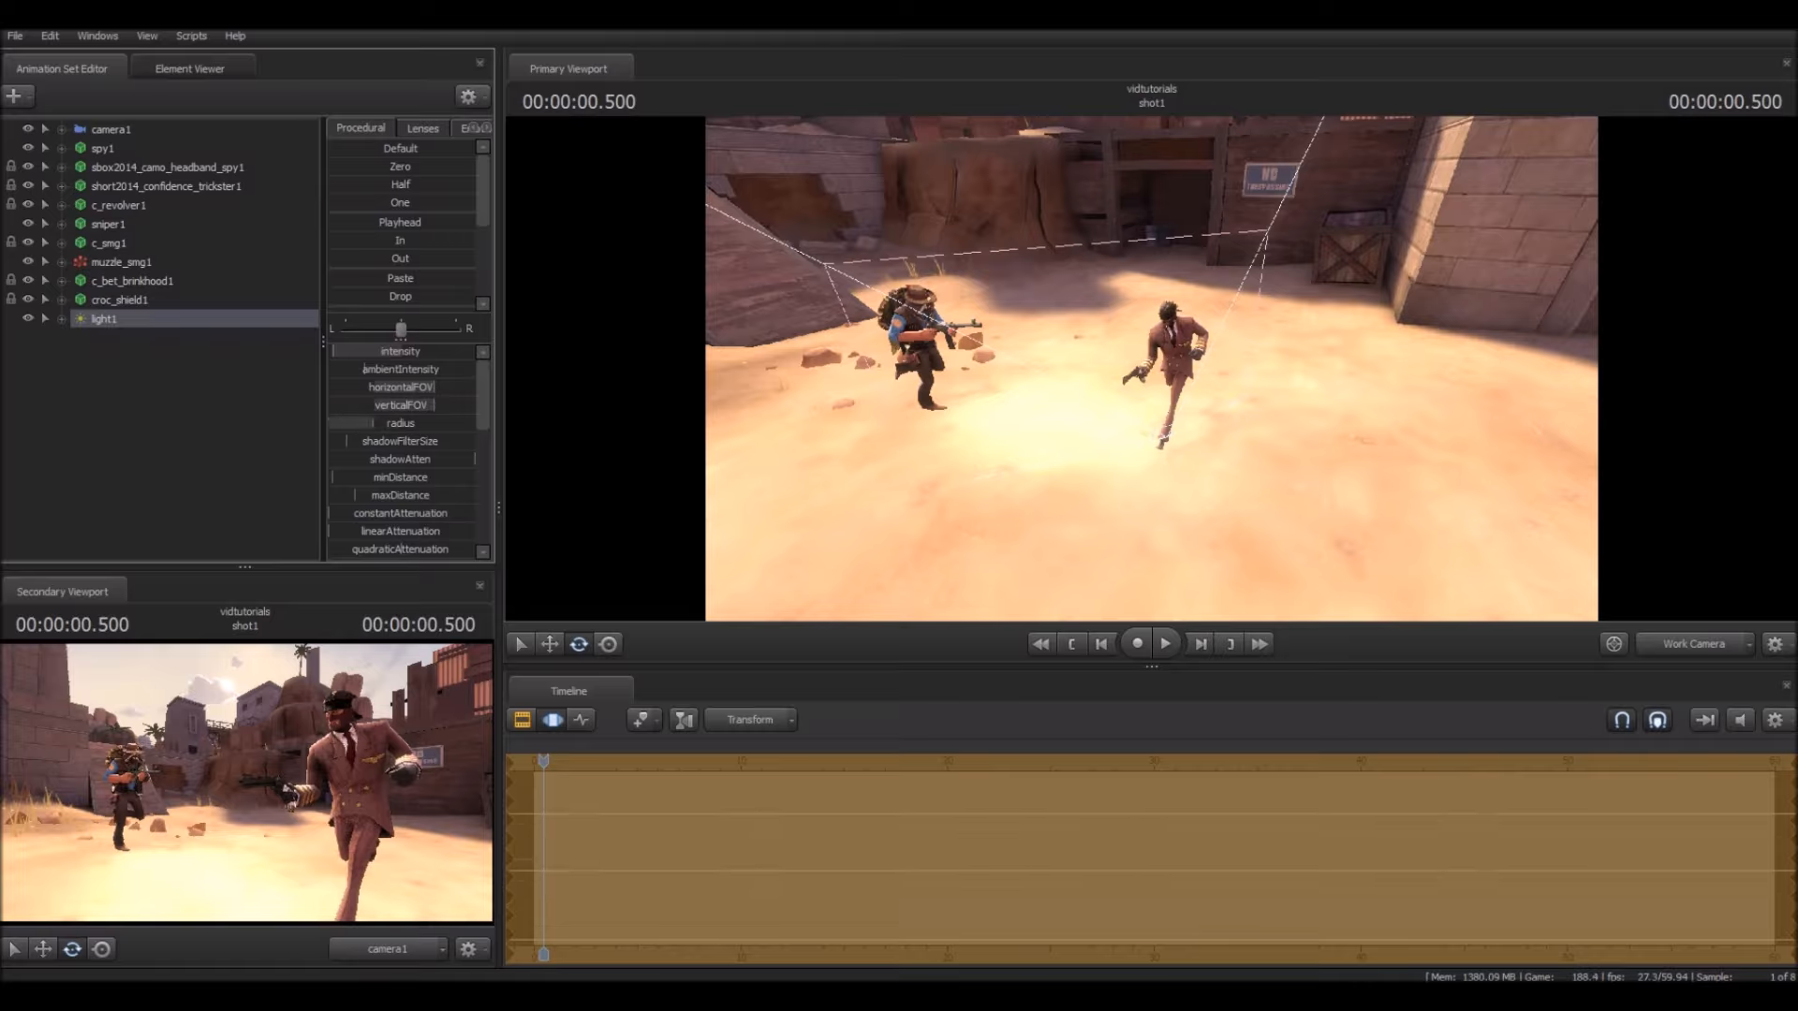
pyautogui.scroll(-5, 403, 450)
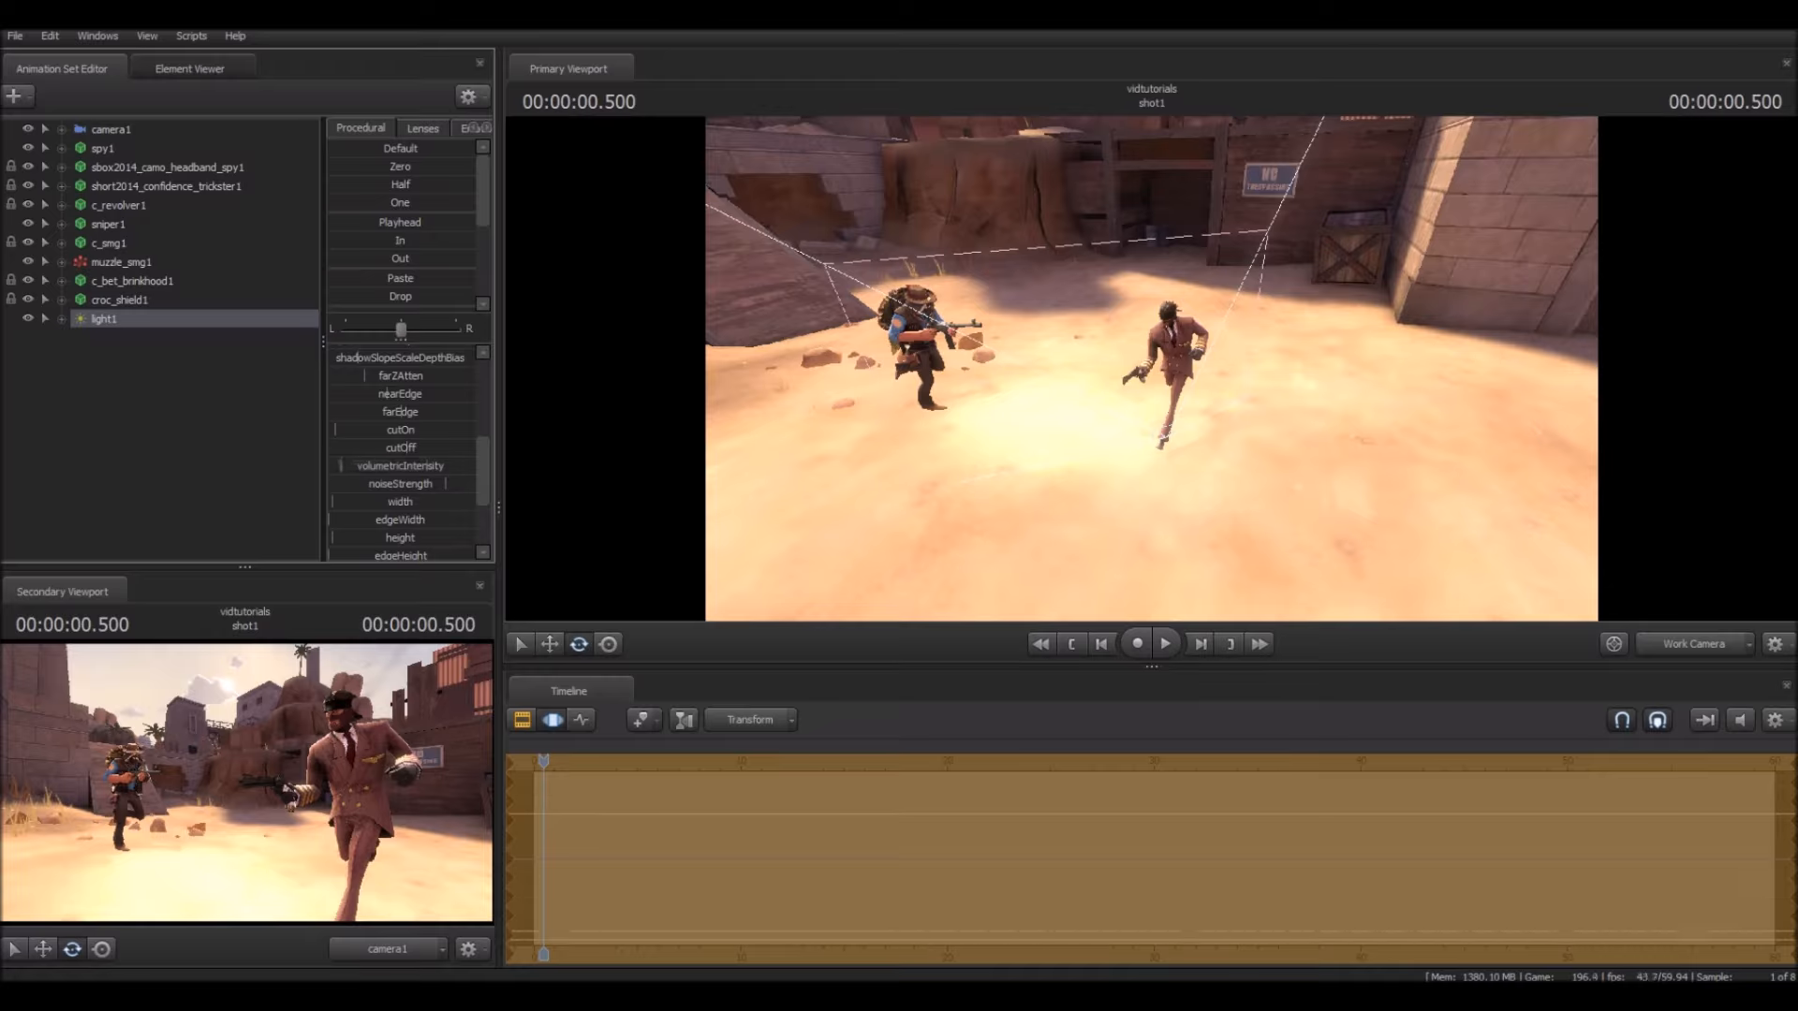
pyautogui.moveTo(359, 466); pyautogui.dragTo(474, 465)
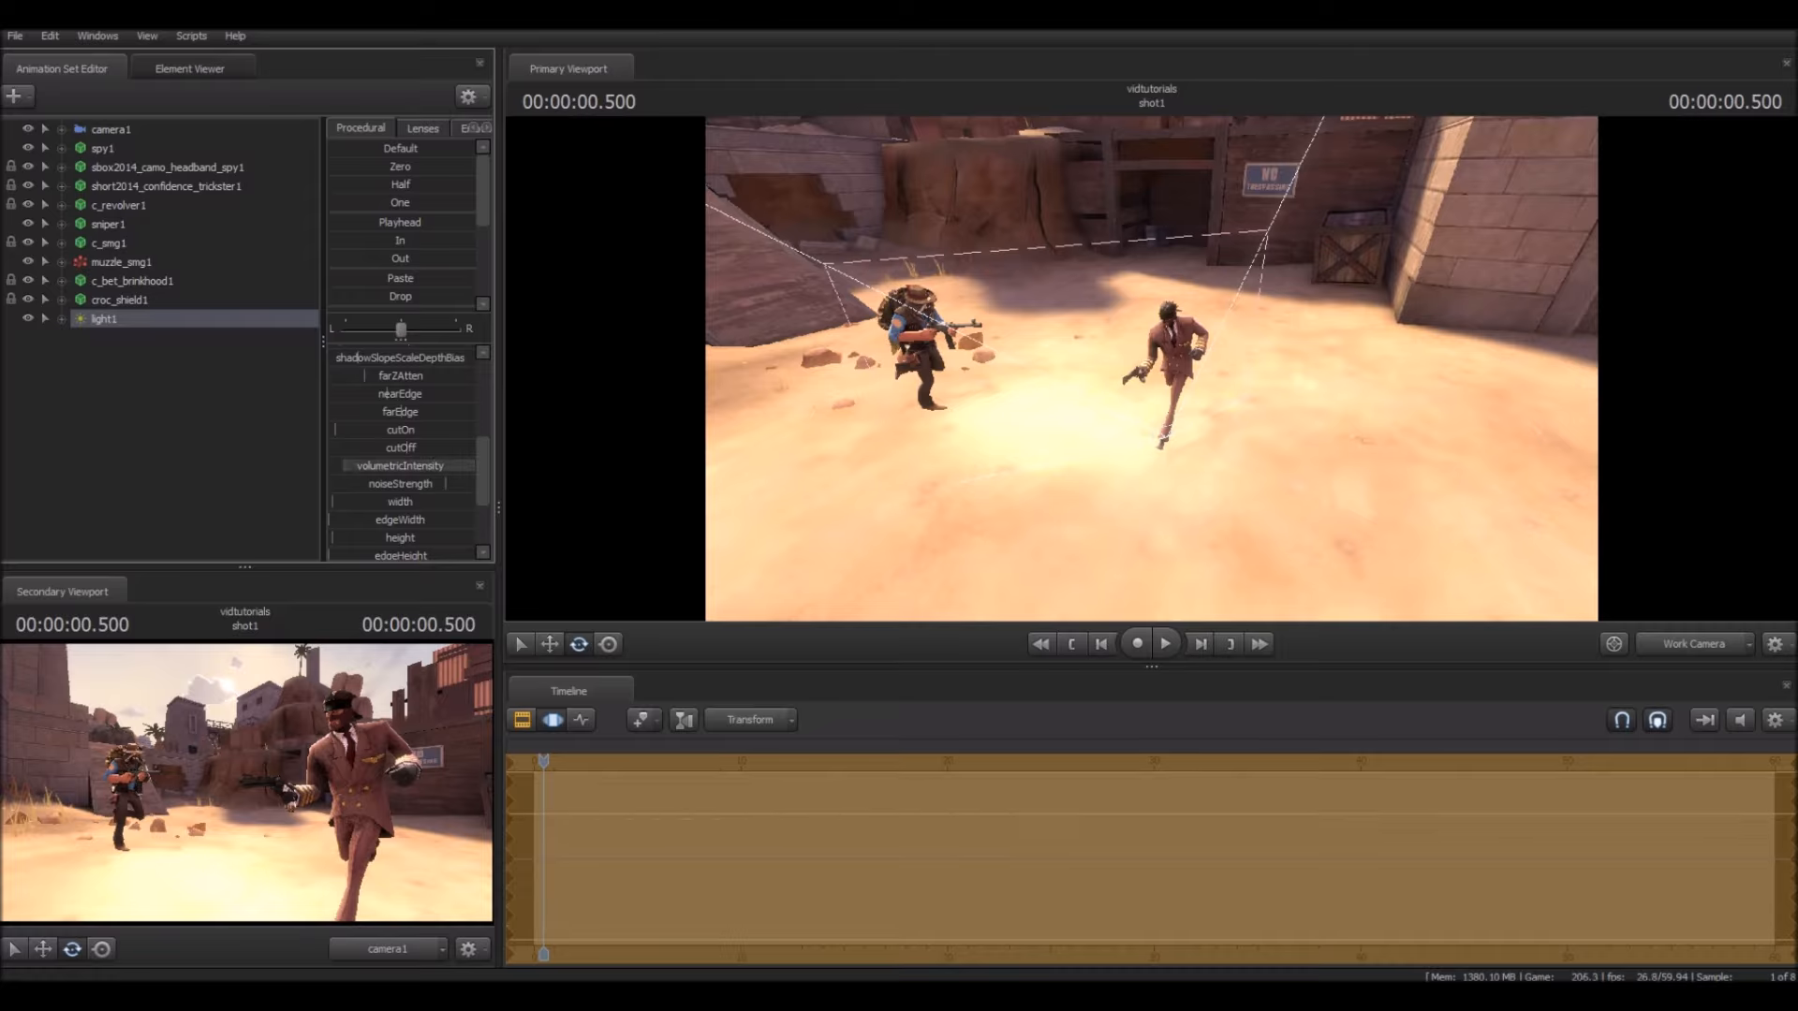
pyautogui.scroll(-2, 401, 454)
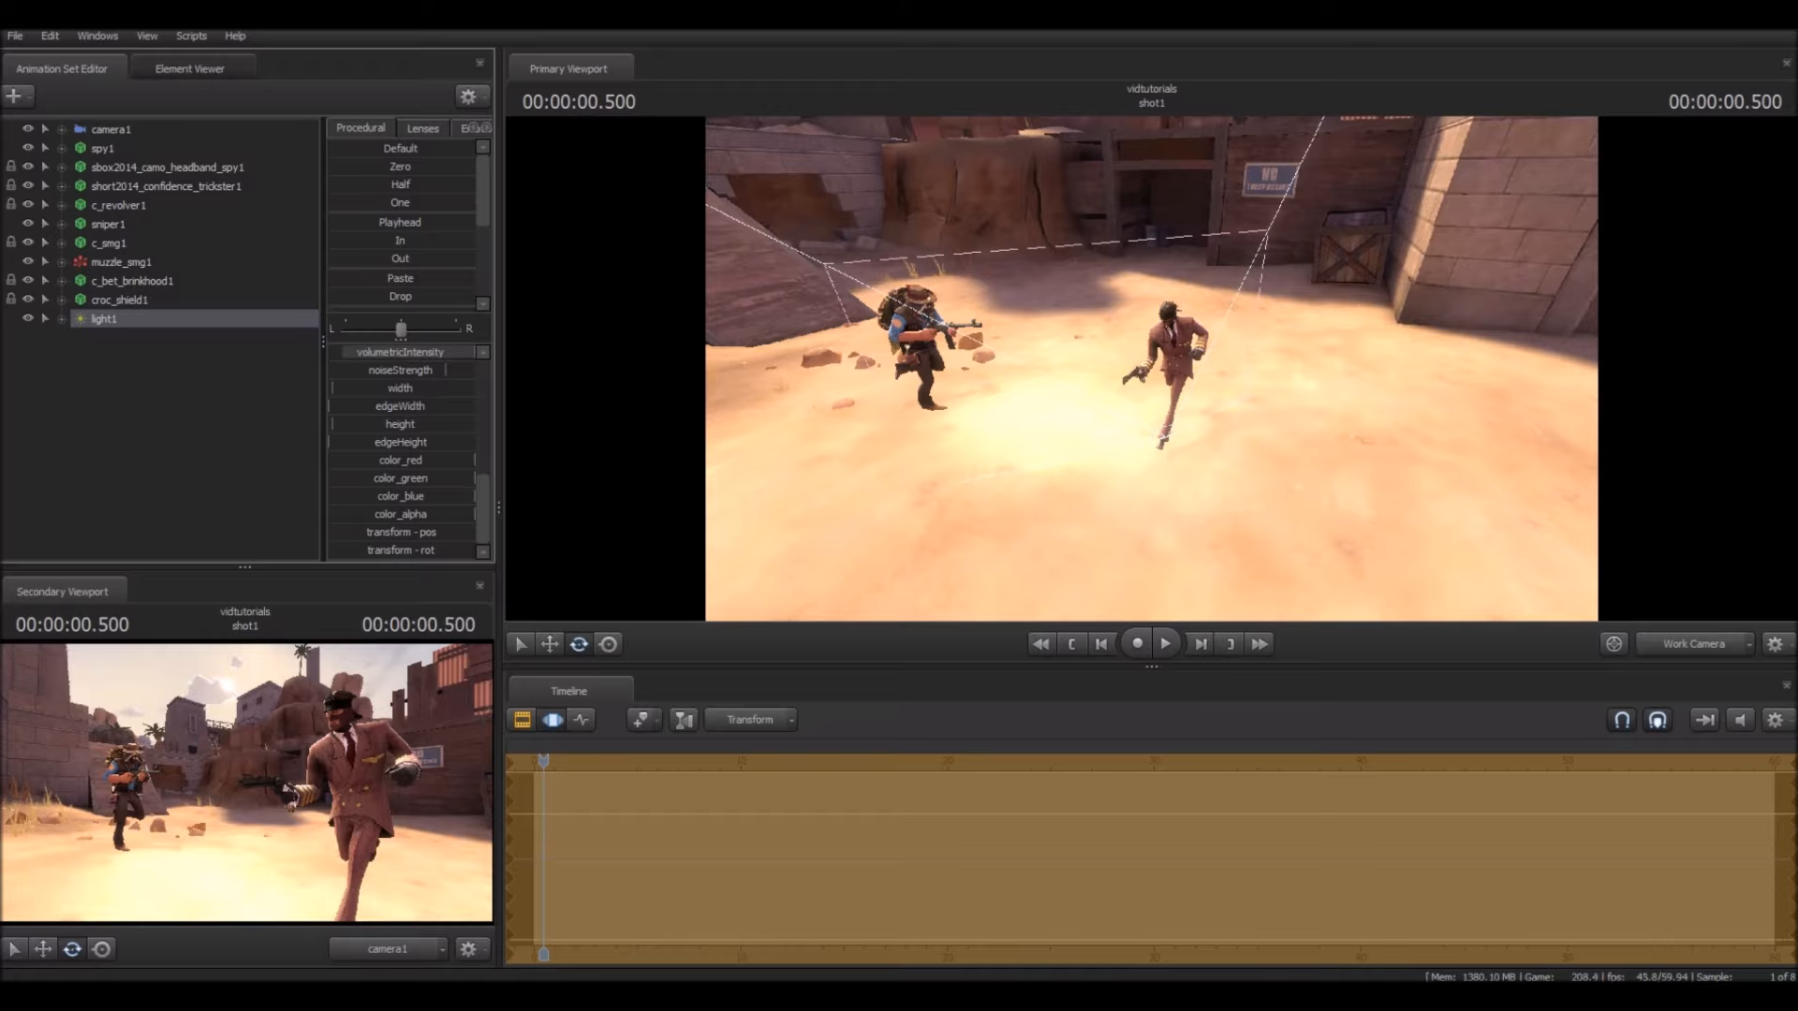
pyautogui.moveTo(472, 461); pyautogui.dragTo(328, 461)
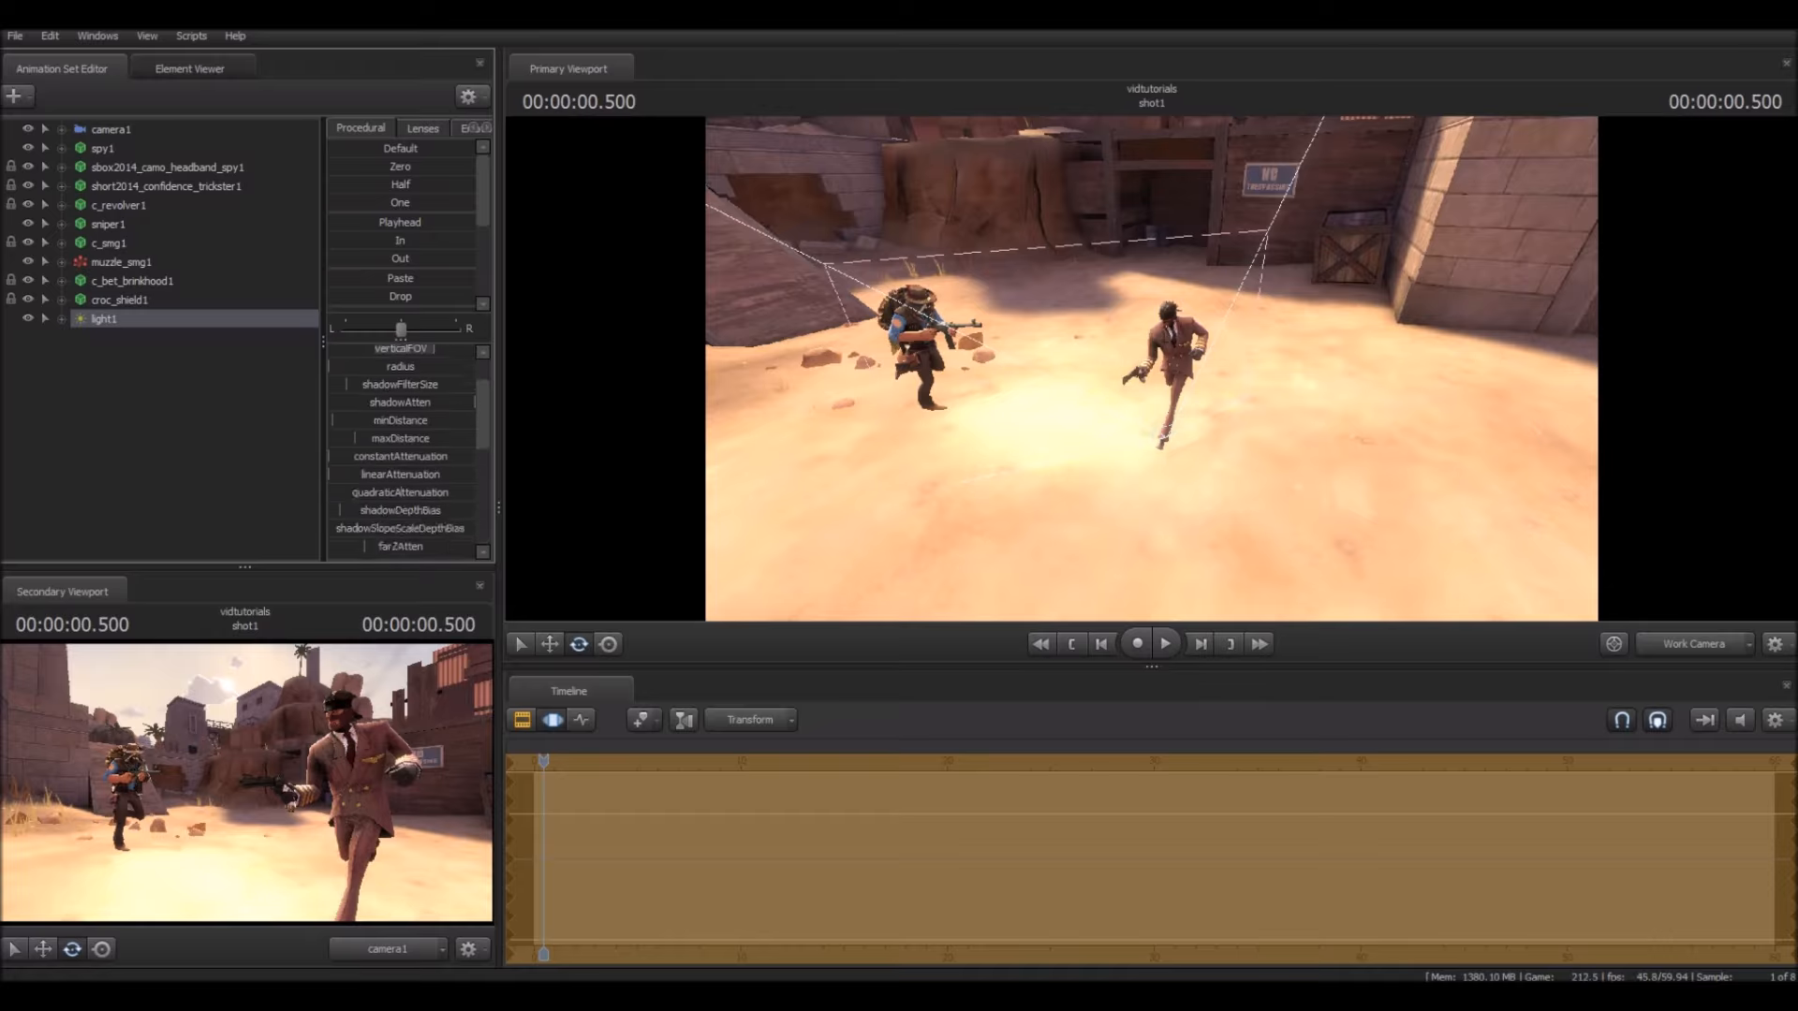